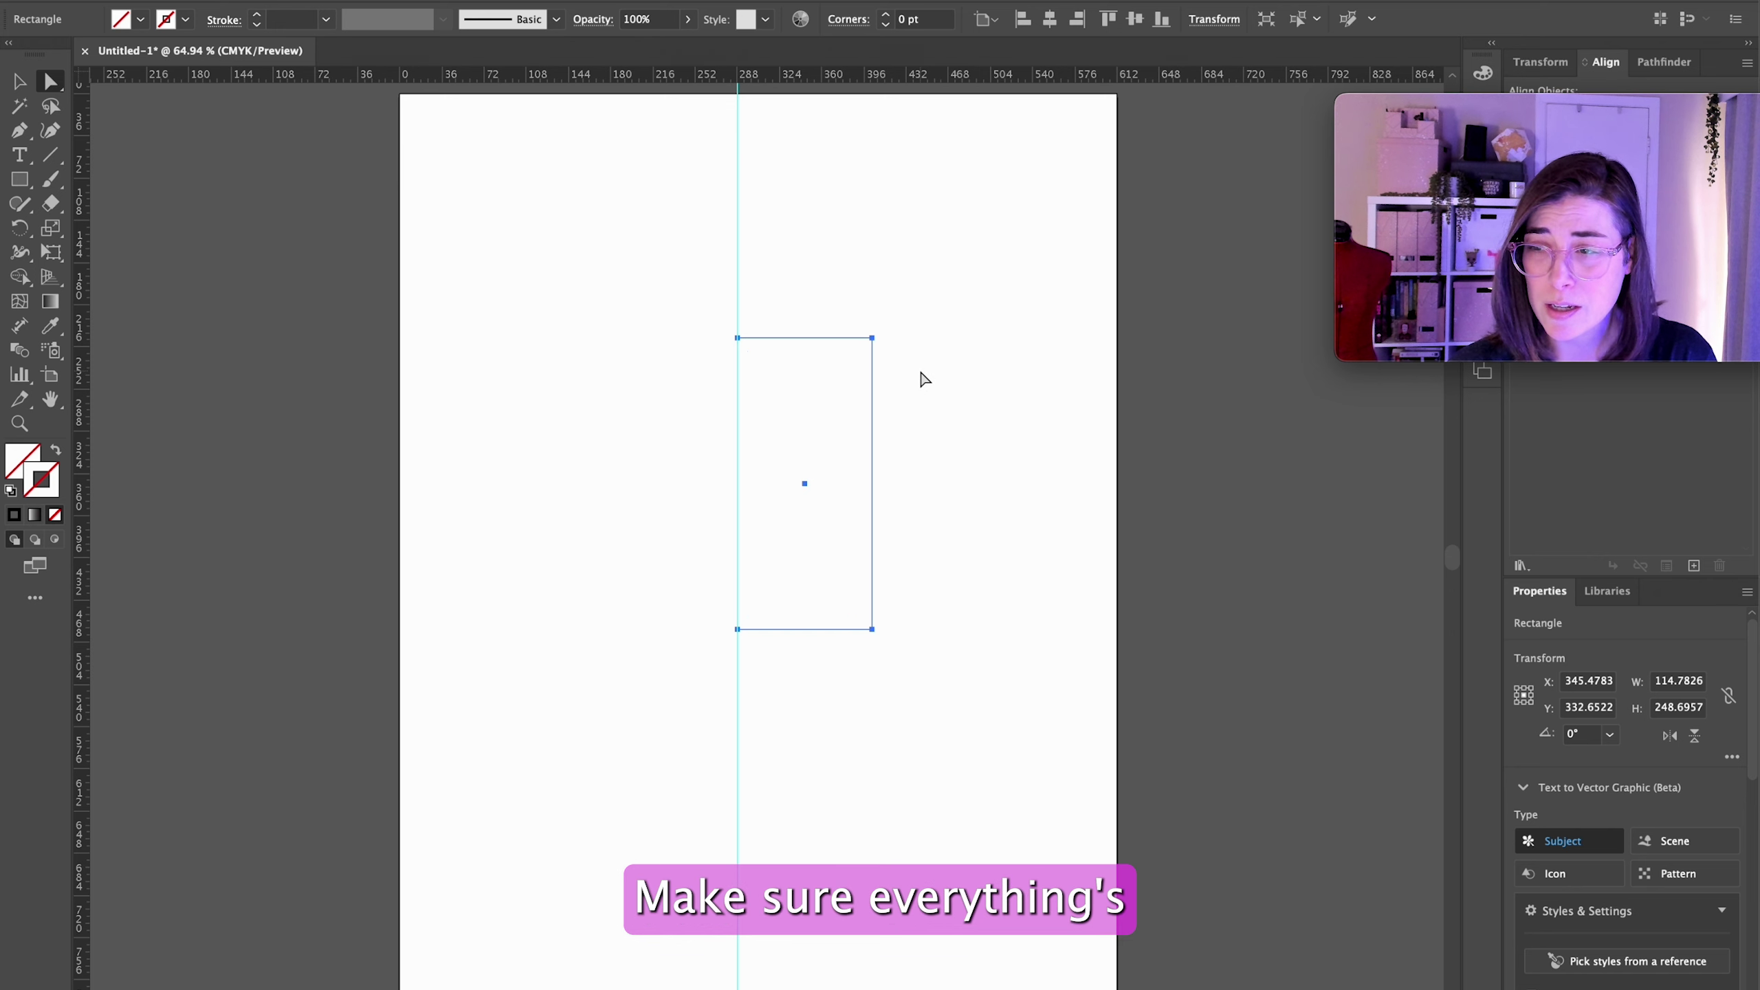
Step: Give the half-body rectangle beside the centre guide the default black stroke with no fill
click(913, 377)
click(804, 484)
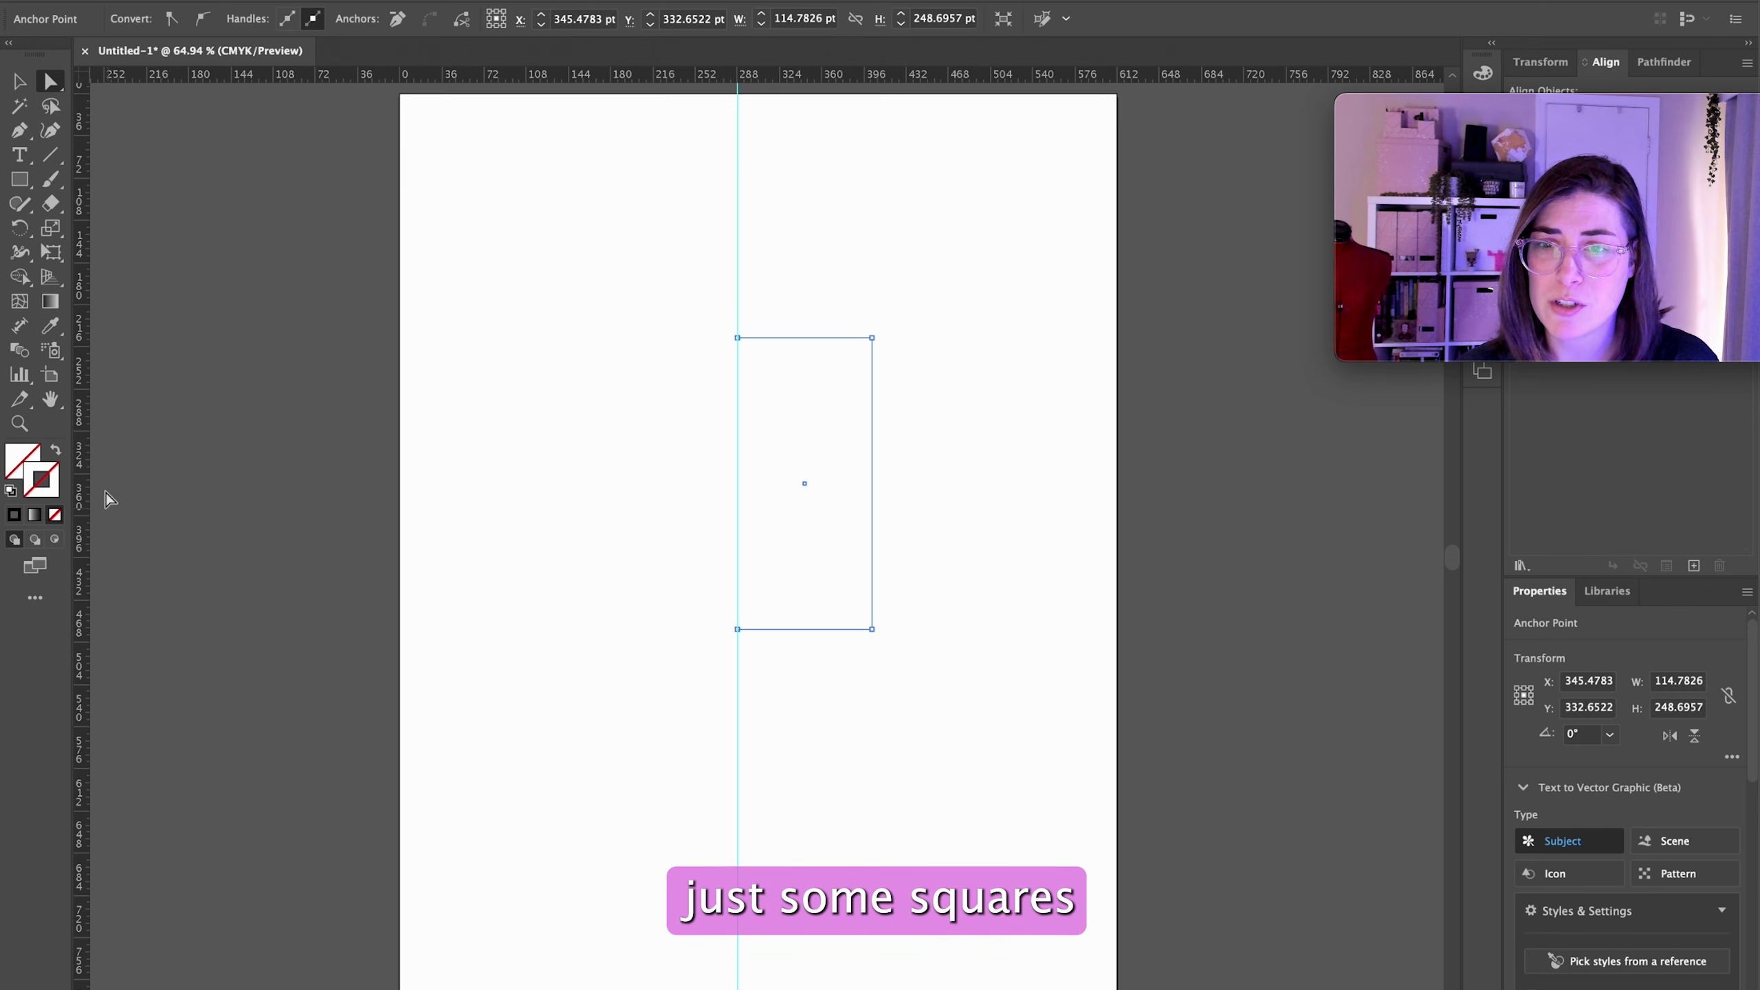
click(10, 492)
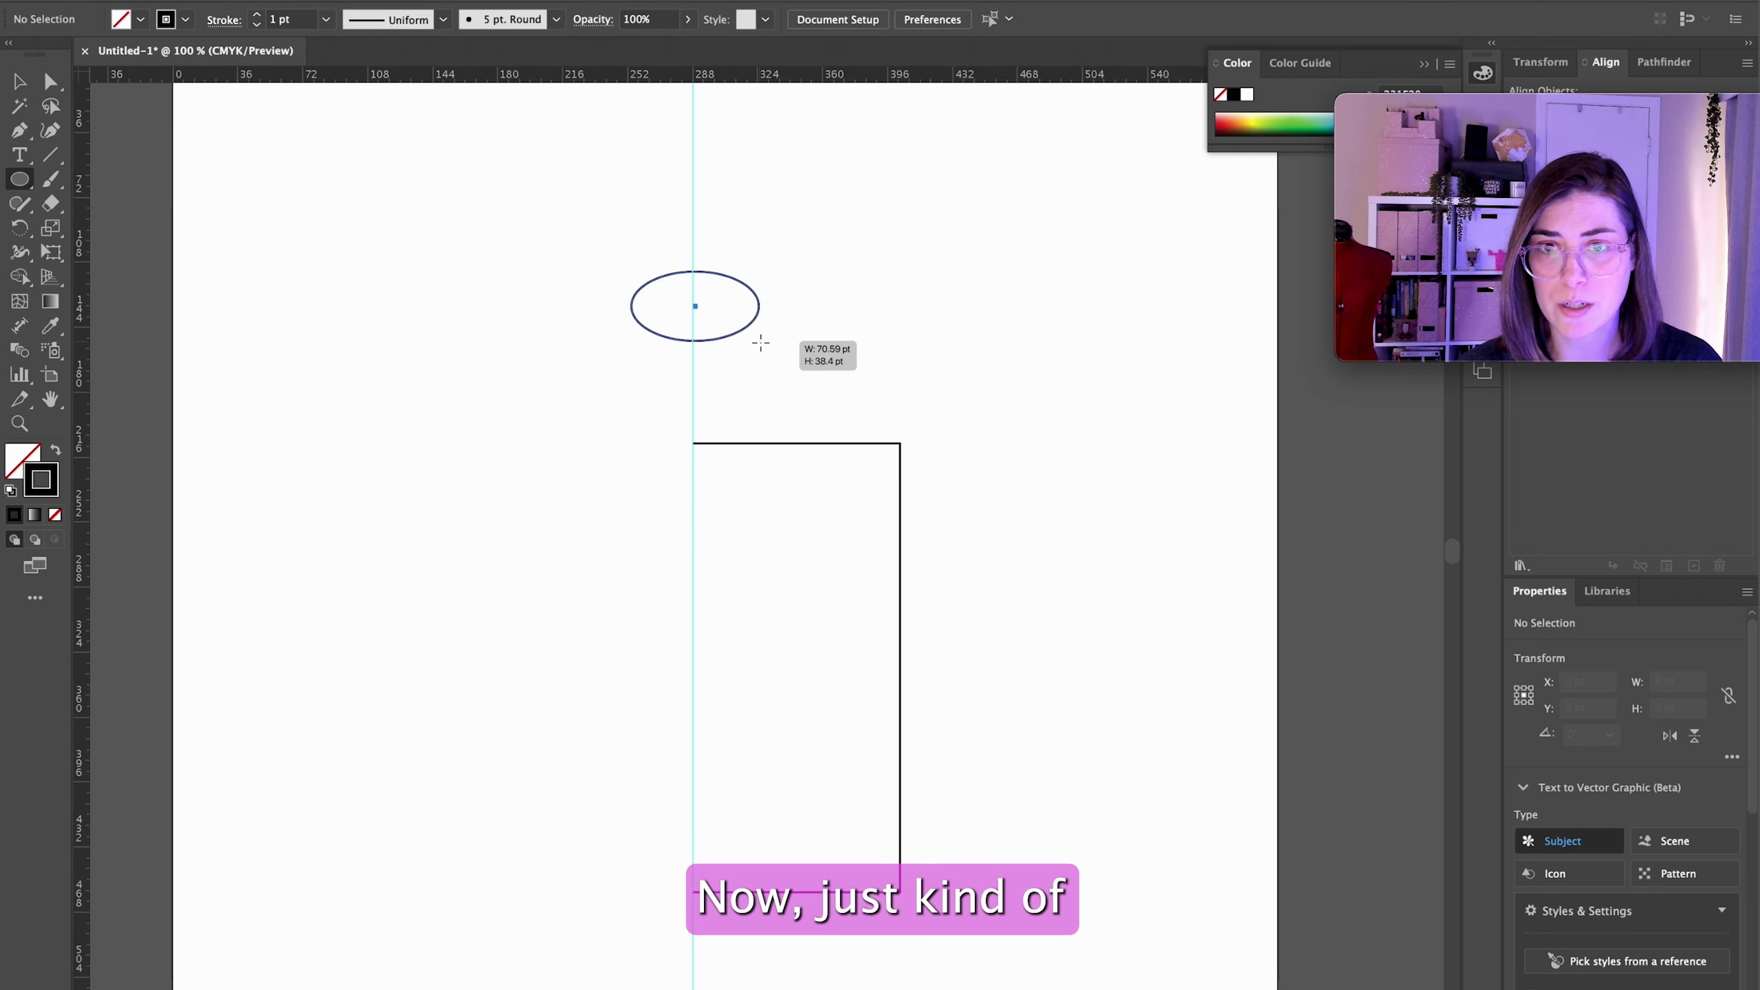
Step: Draw a neckline ellipse about 69 by 52.5 pt centred on the guide and flatten it by lowering its top anchor
drag(763, 346, 757, 367)
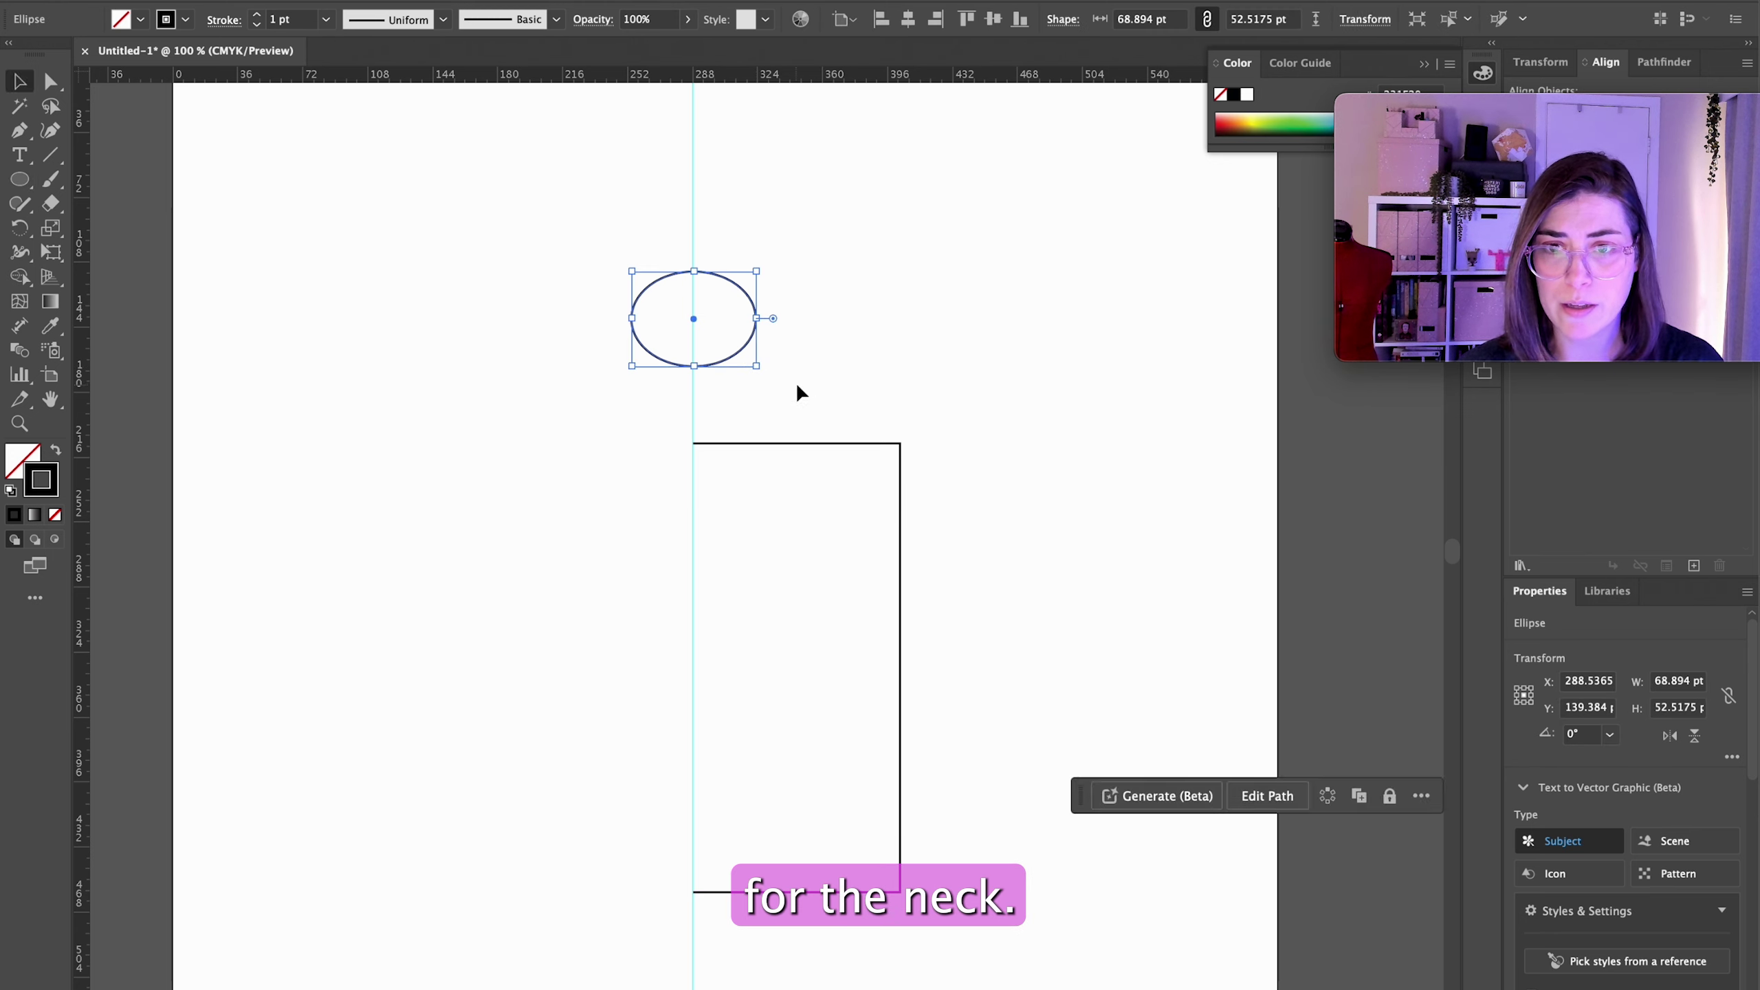
key(a)
drag(693, 271, 693, 330)
Step: Draw the half collar outline with the Pen tool from the neckline's lowest point, placing the collar tip at about X 306, Y 182 pt
key(p)
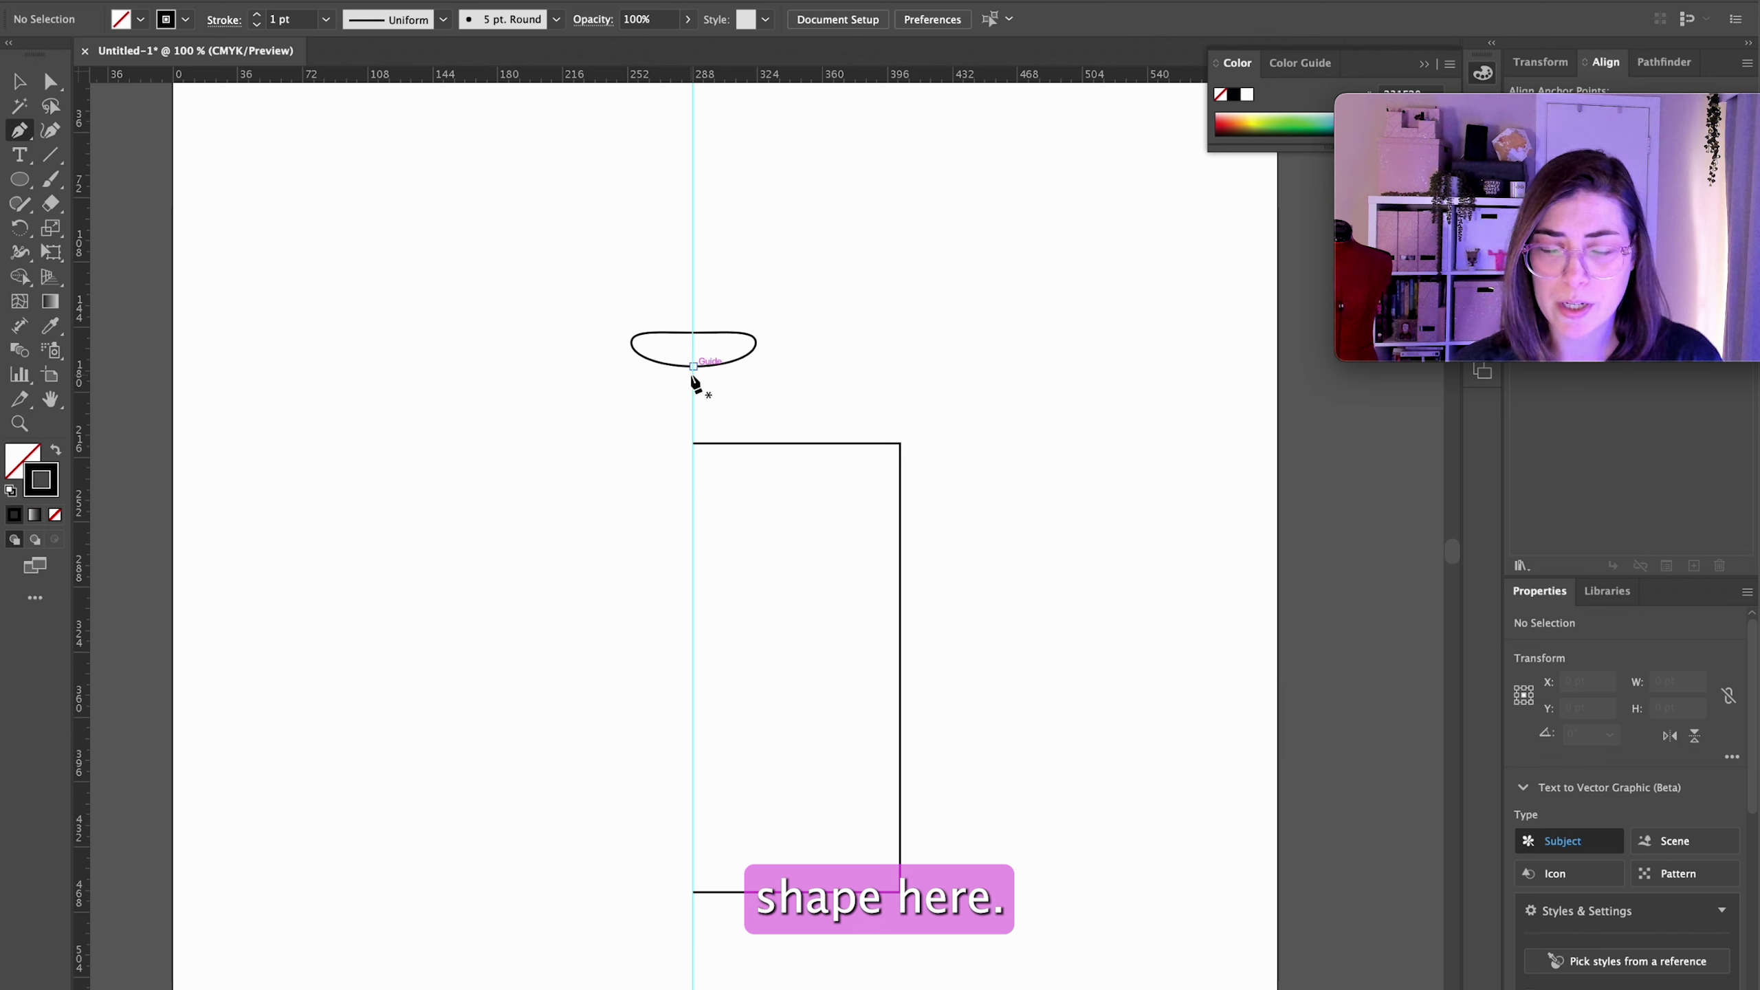
click(693, 366)
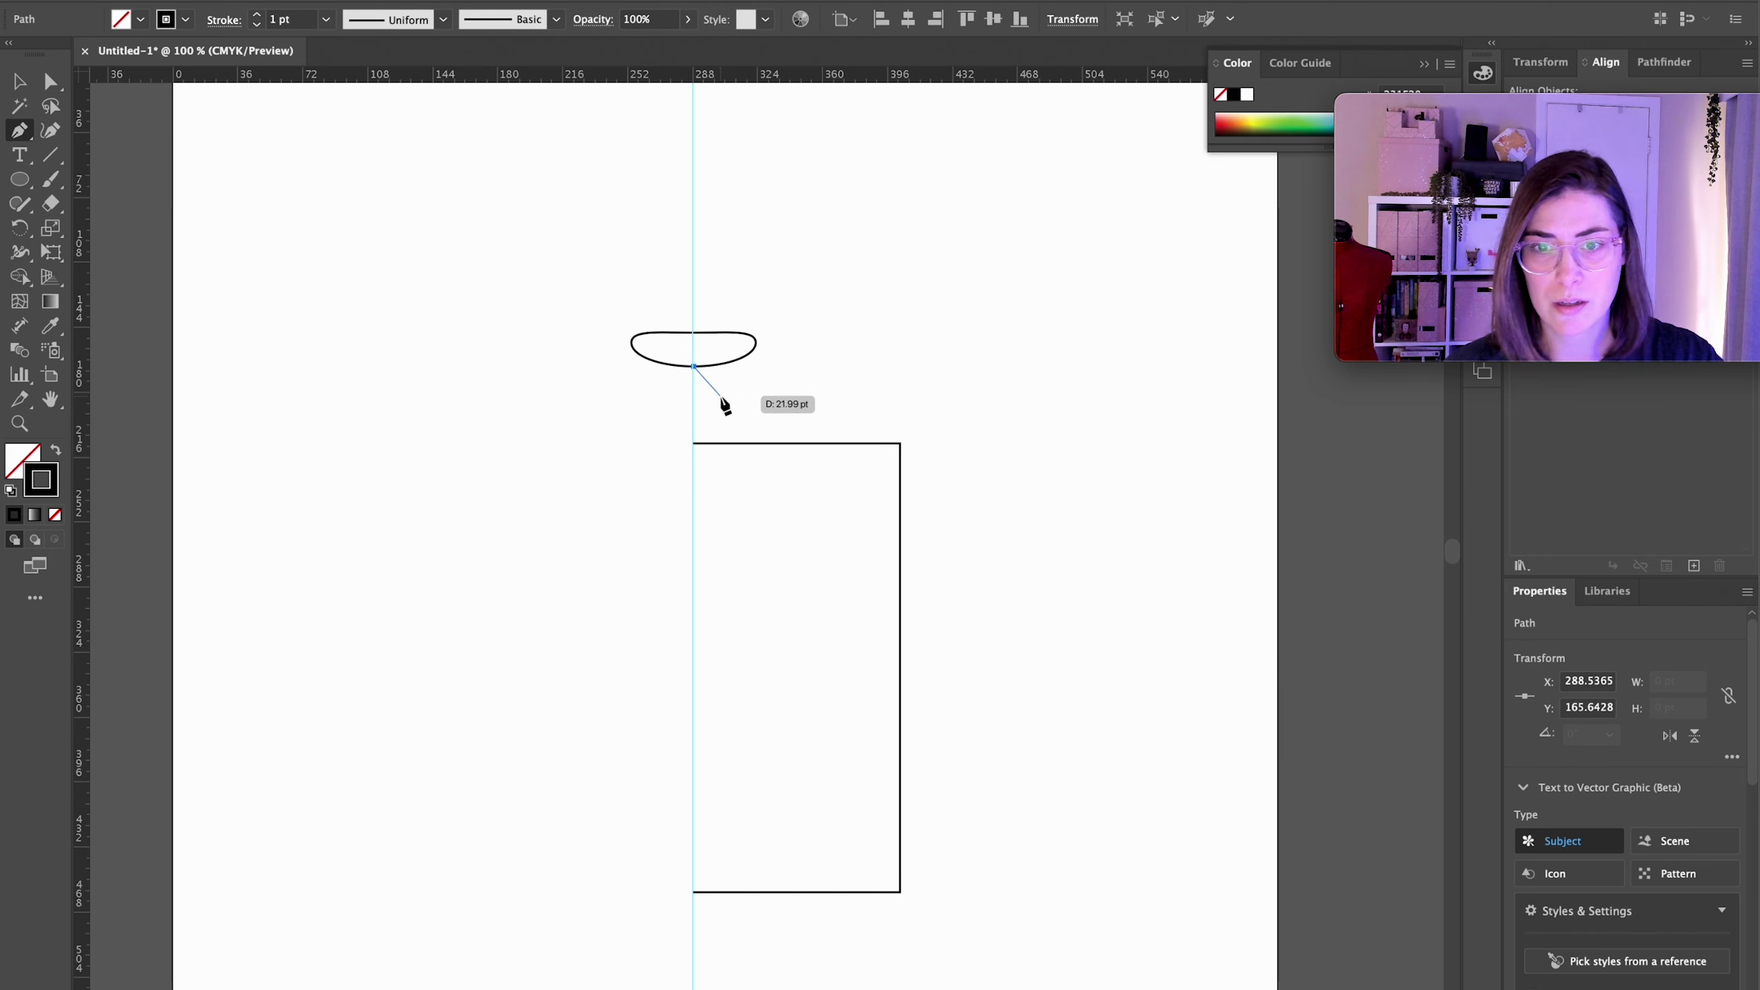
click(723, 397)
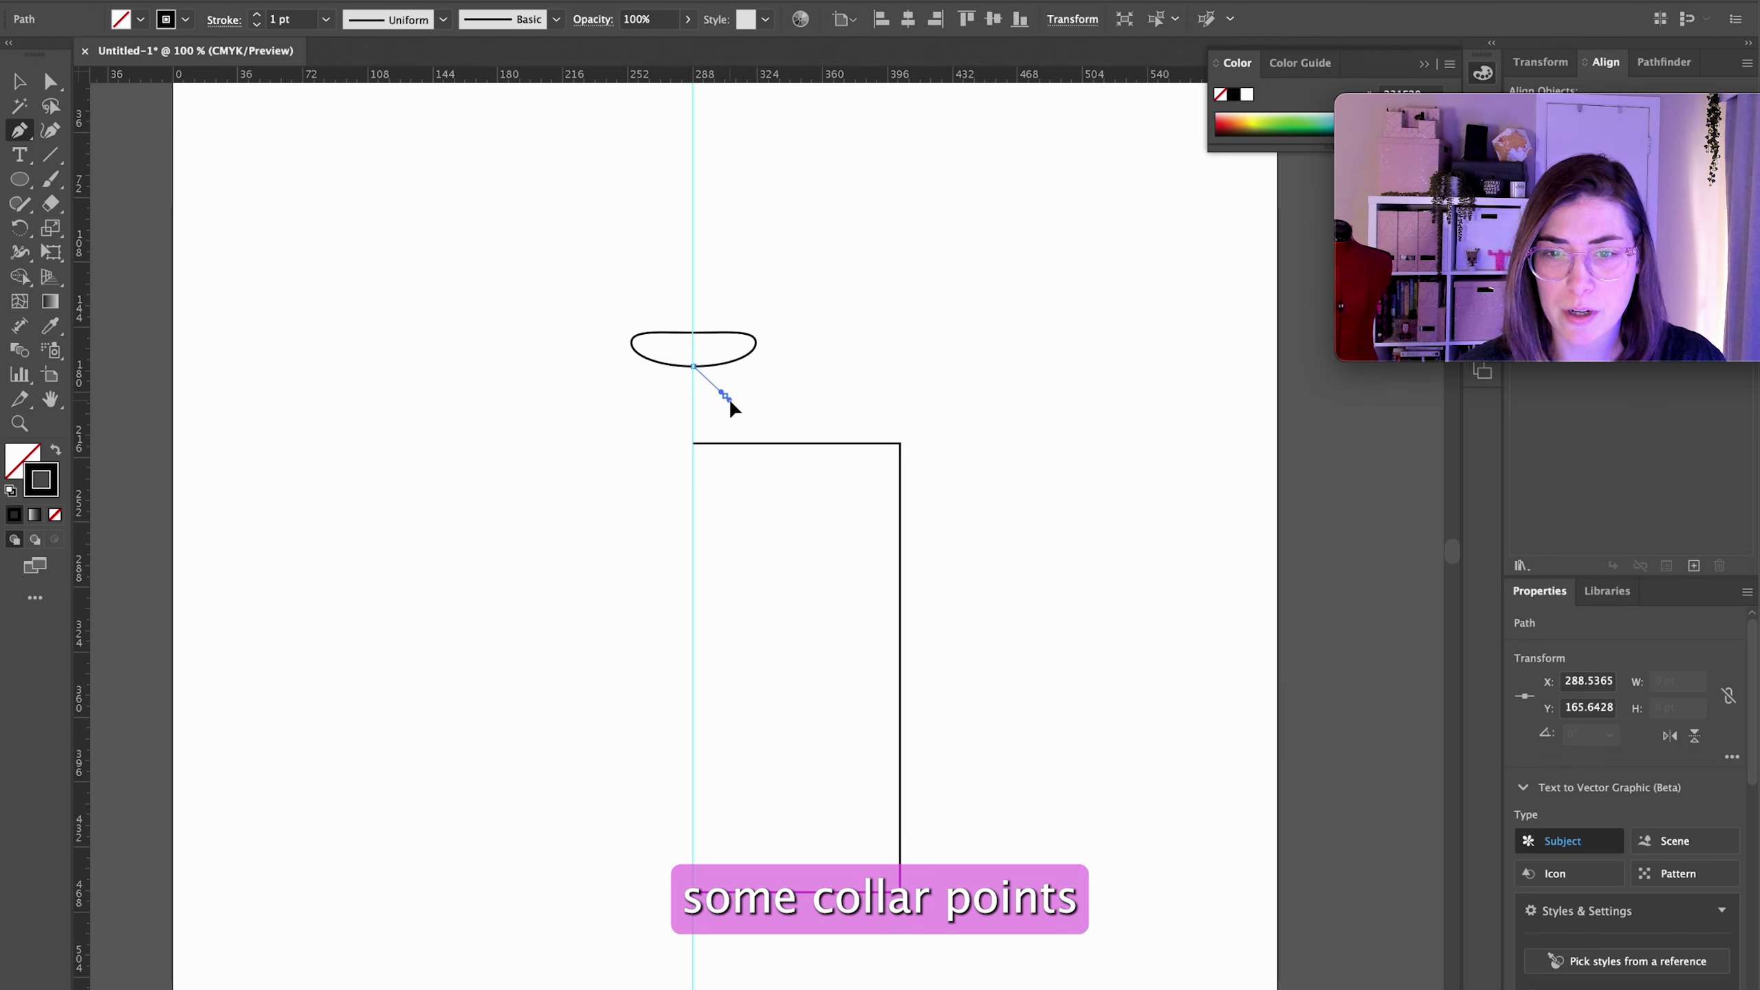
drag(729, 400, 734, 409)
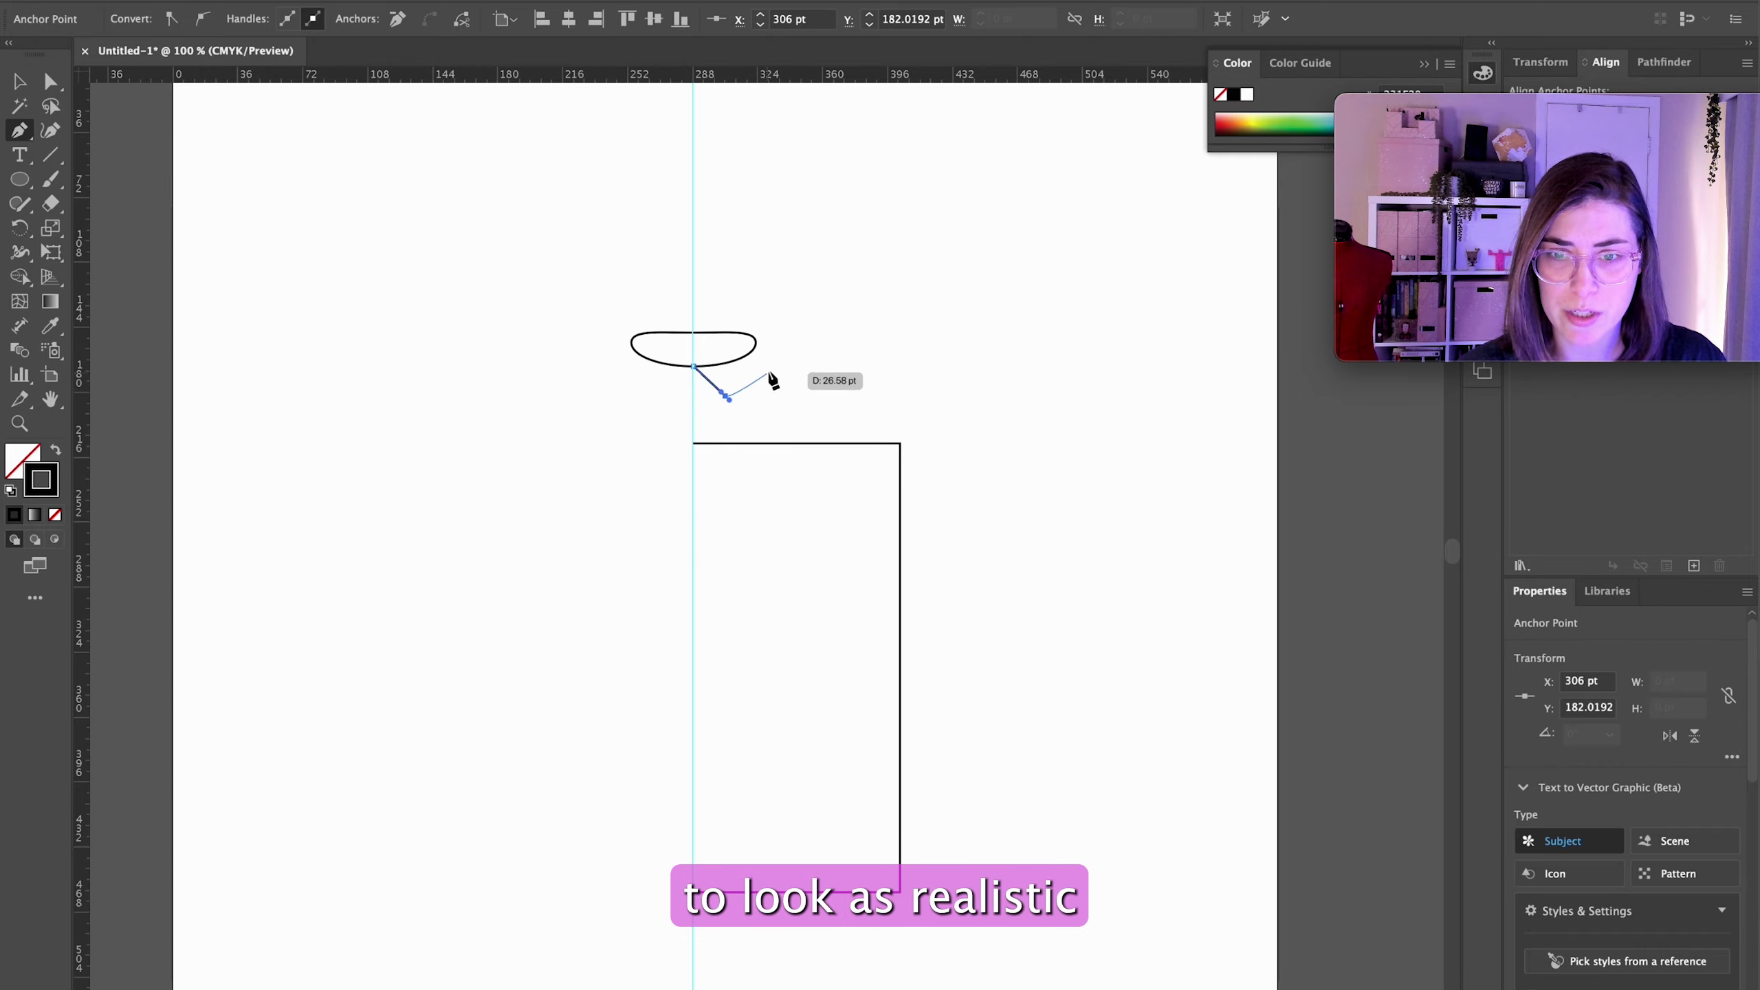
drag(784, 355, 797, 335)
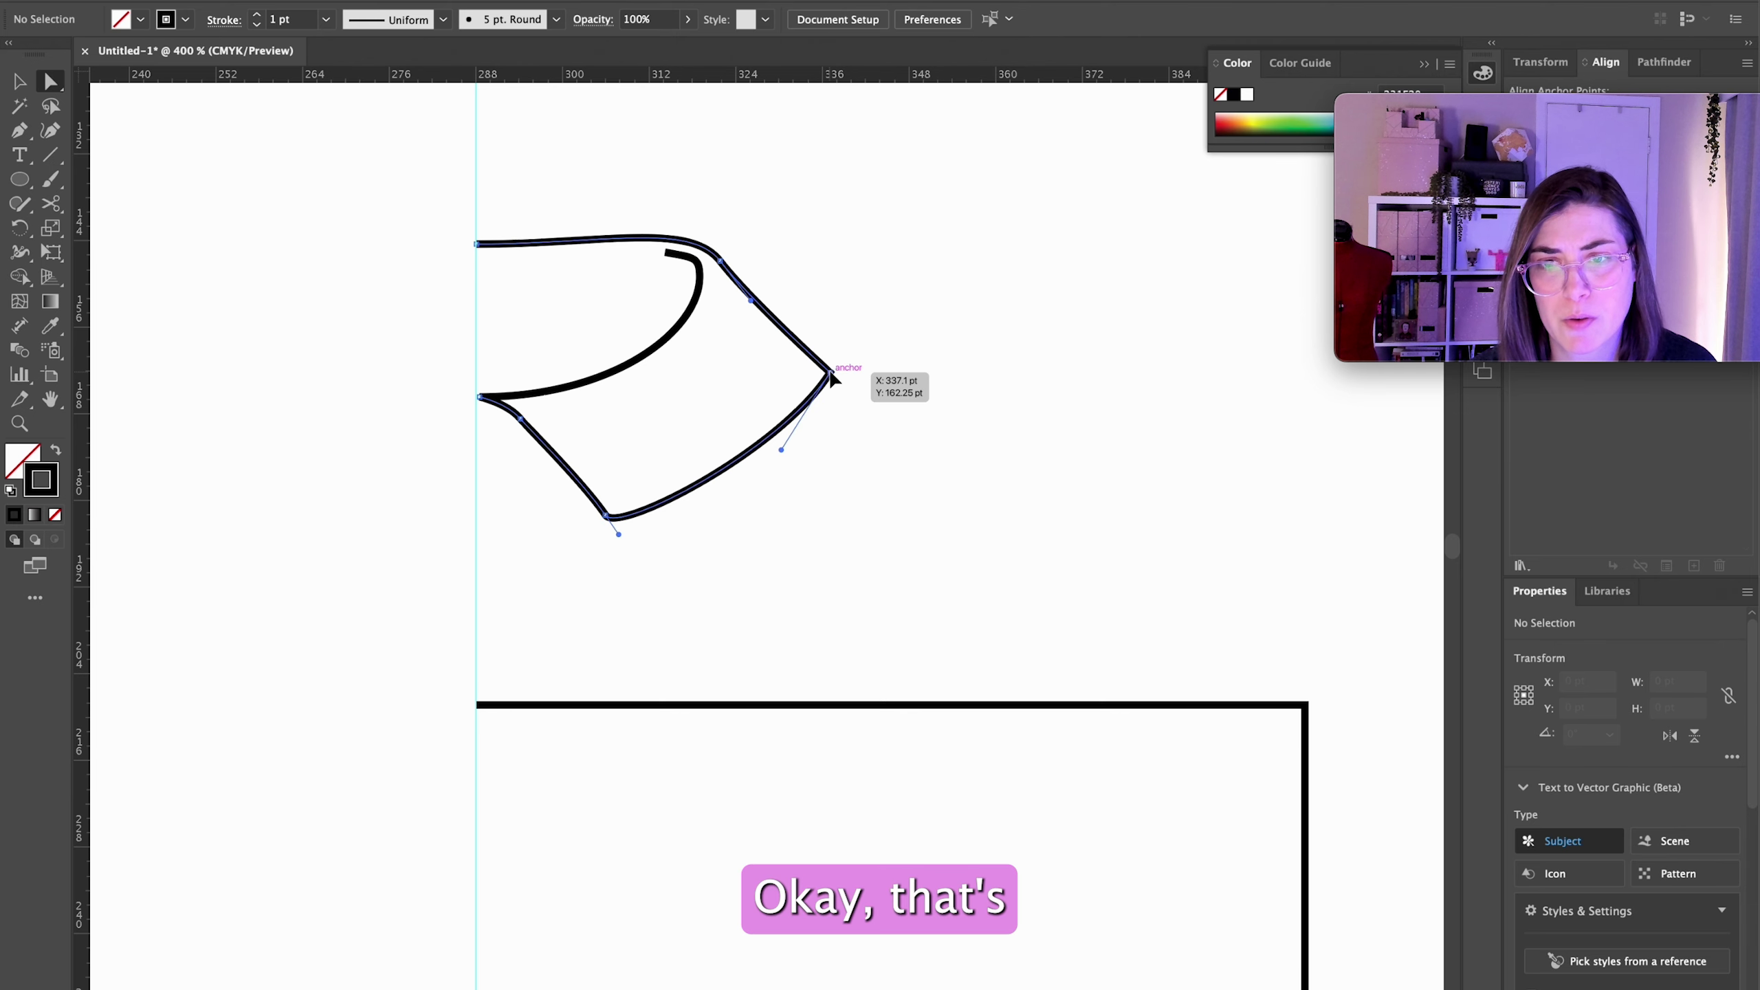
drag(831, 373, 816, 360)
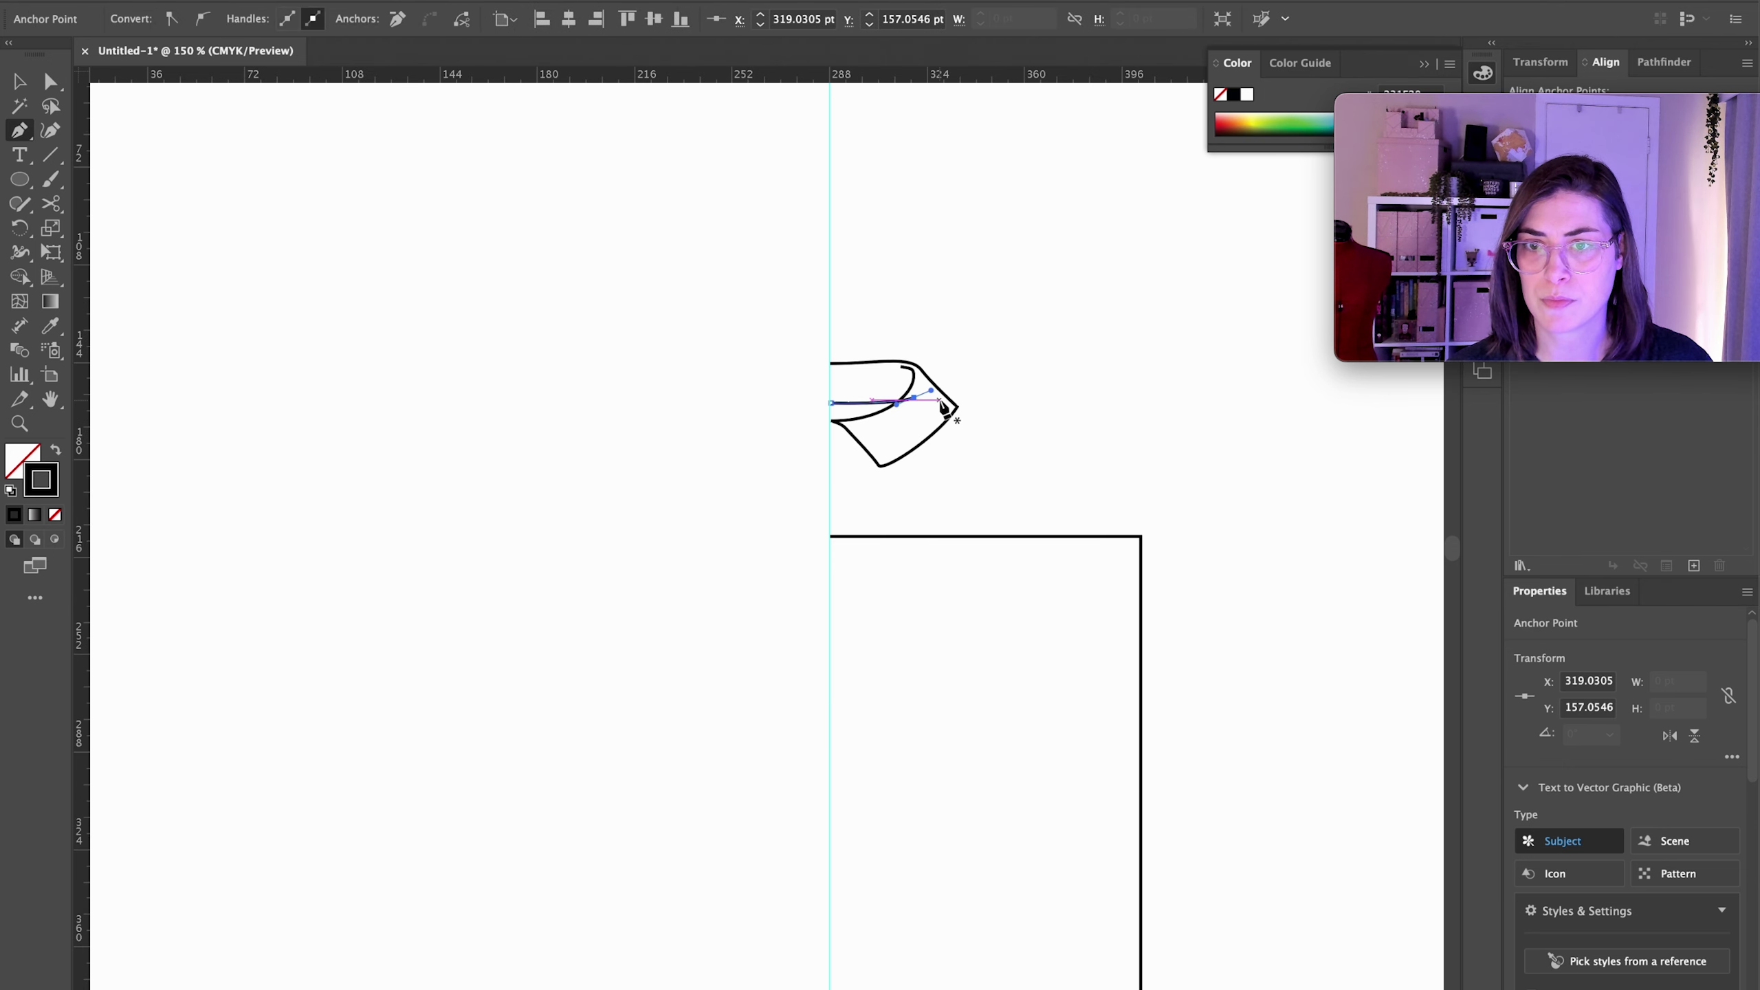
key(Escape)
Step: Extend the back neck seam with the Pen tool into a sloping shoulder line ending at about X 379.6, Y 173 pt
click(939, 400)
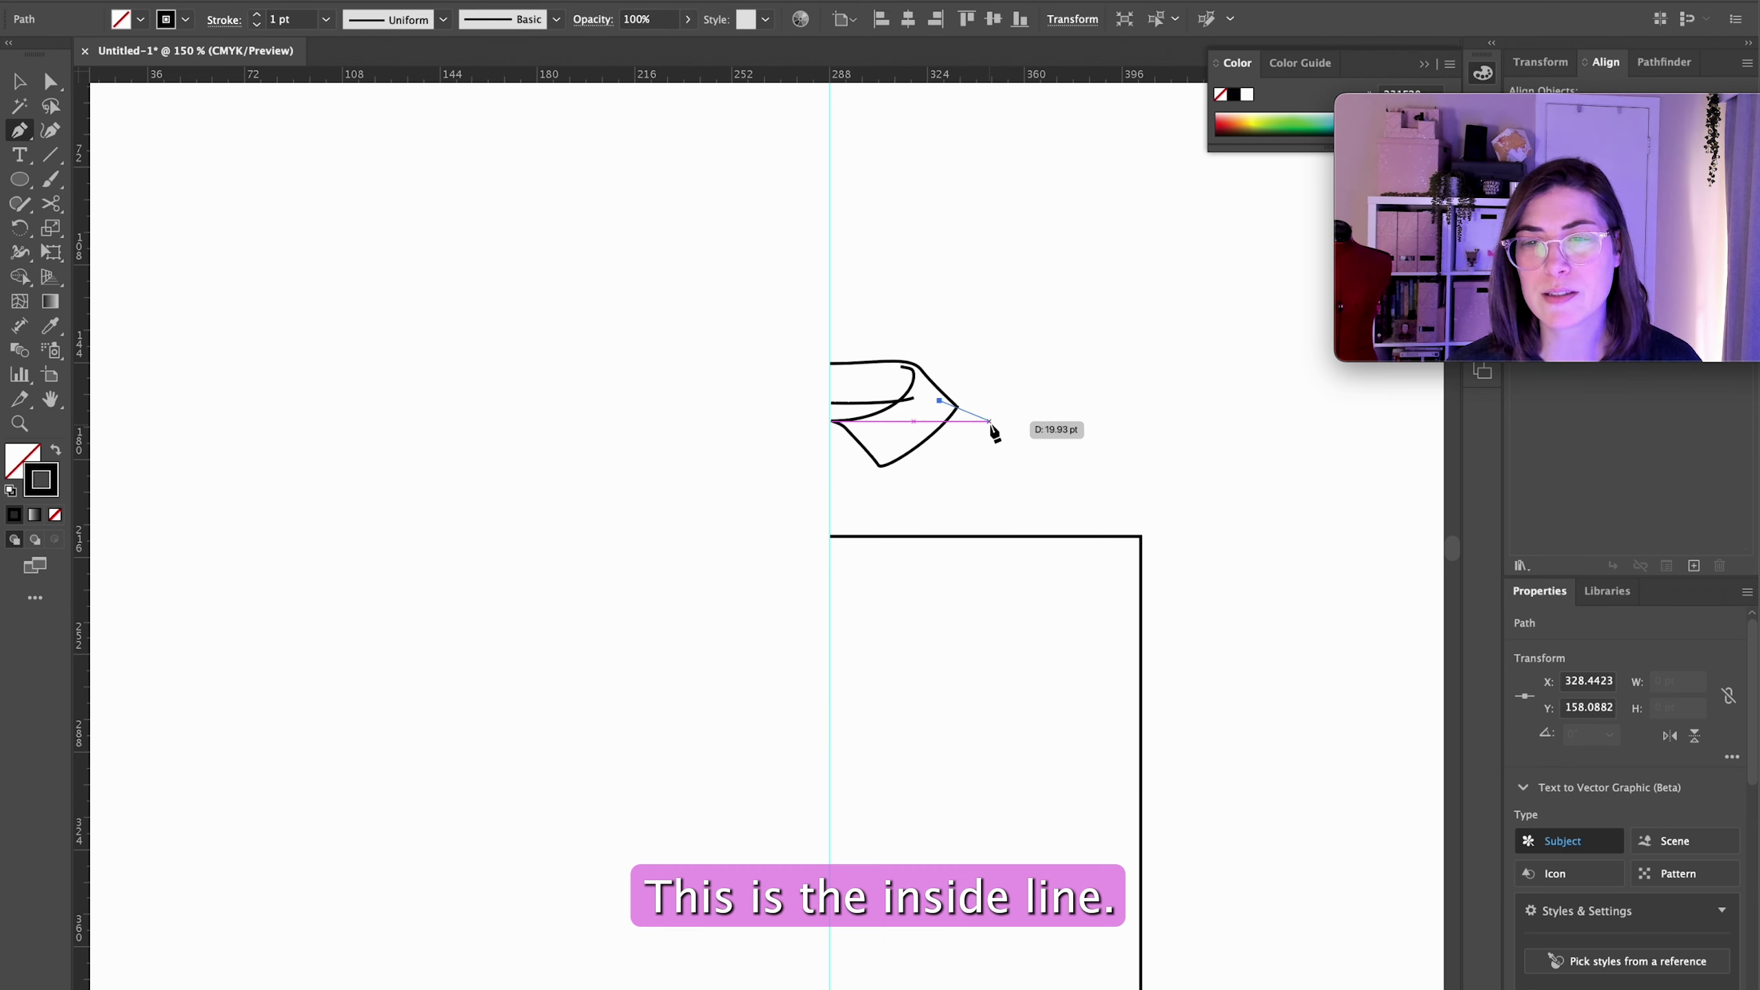
click(914, 398)
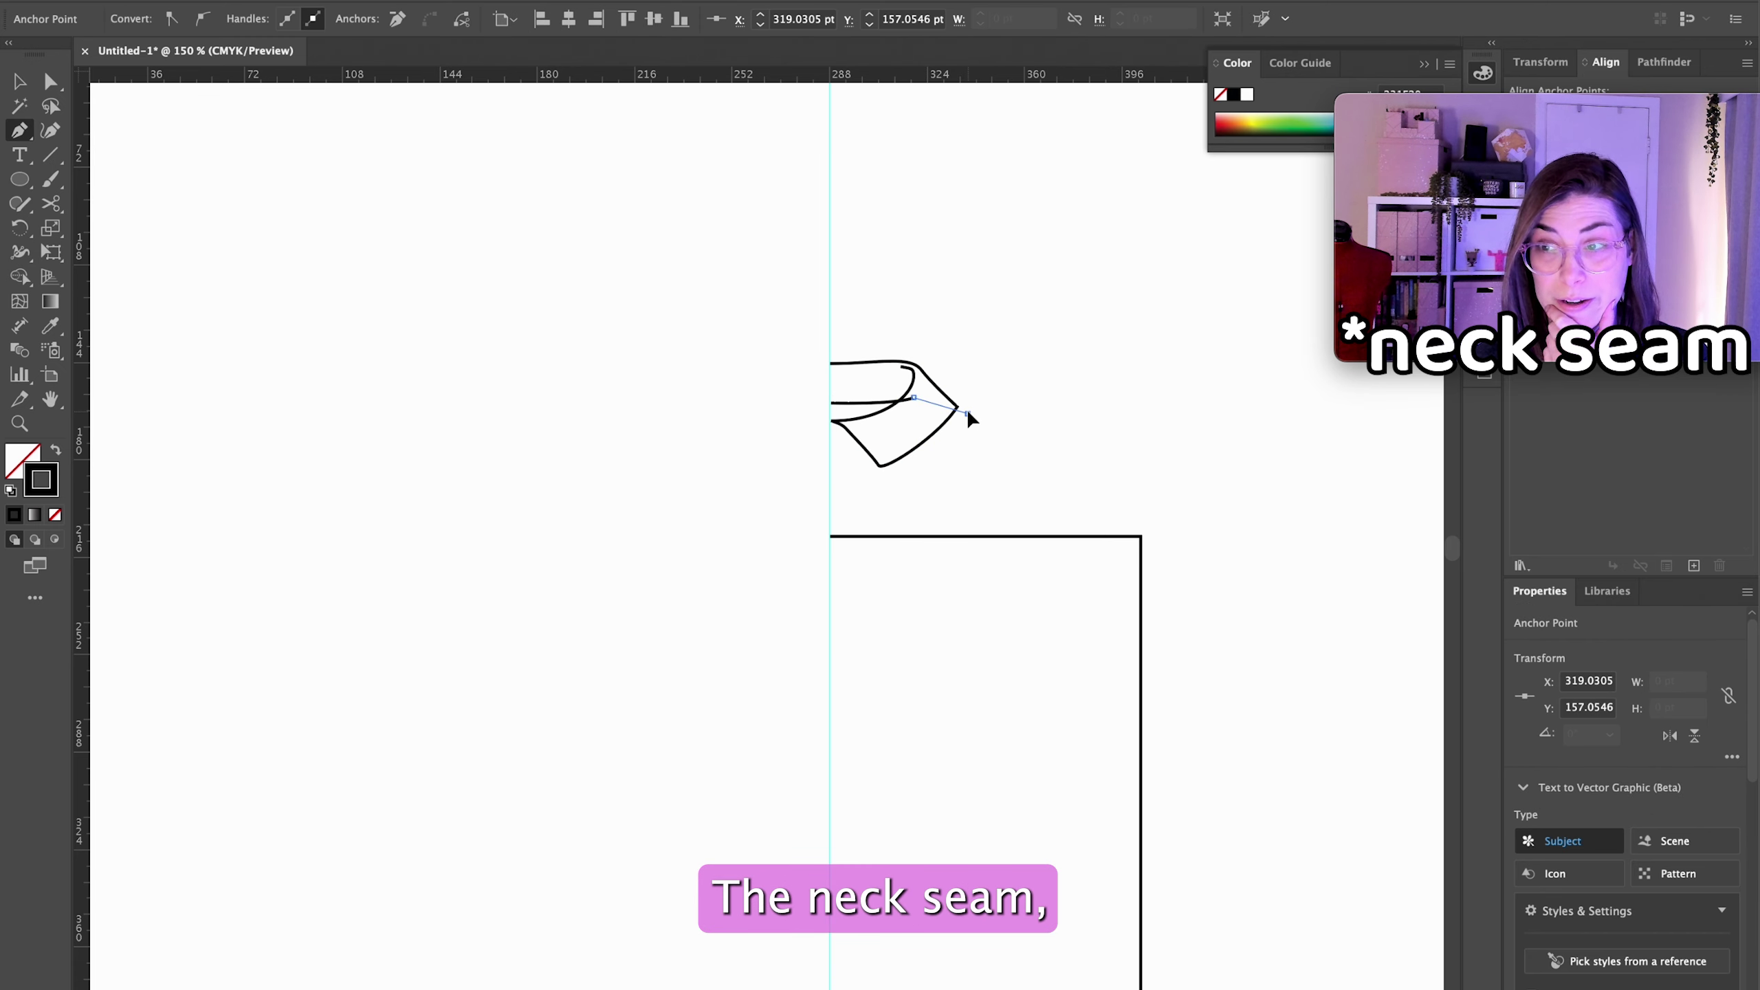
drag(979, 414, 988, 416)
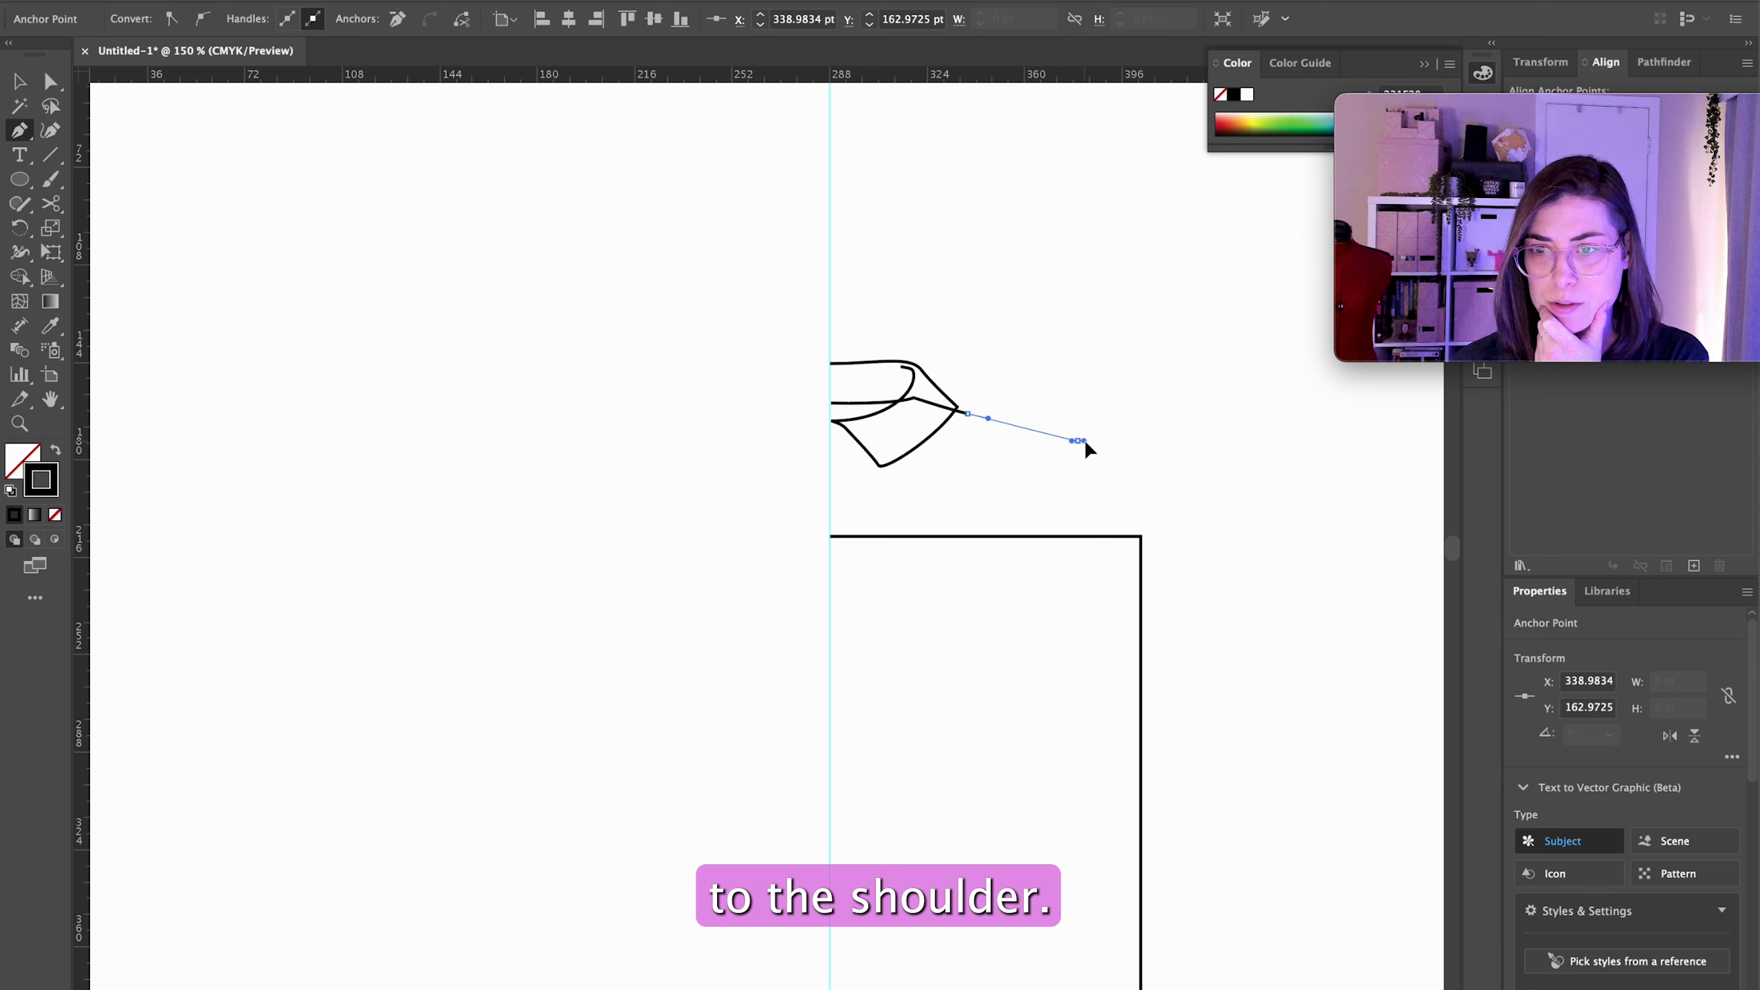
drag(1093, 445, 1093, 444)
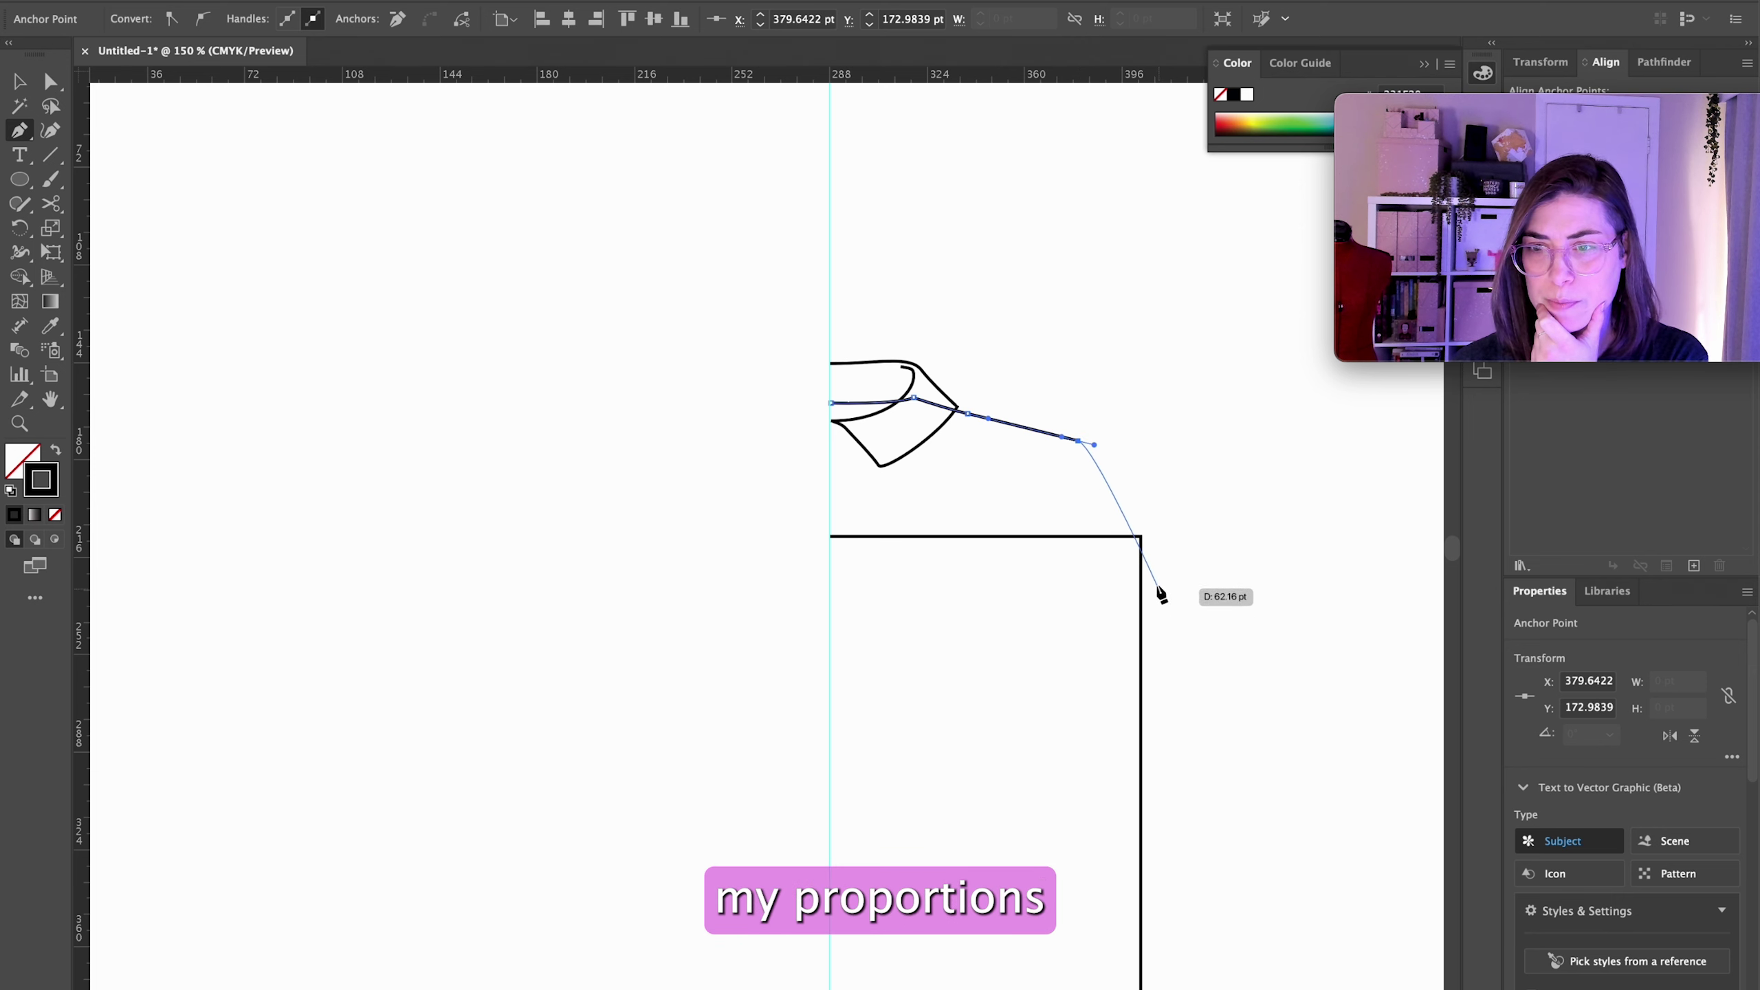
super+click(1164, 550)
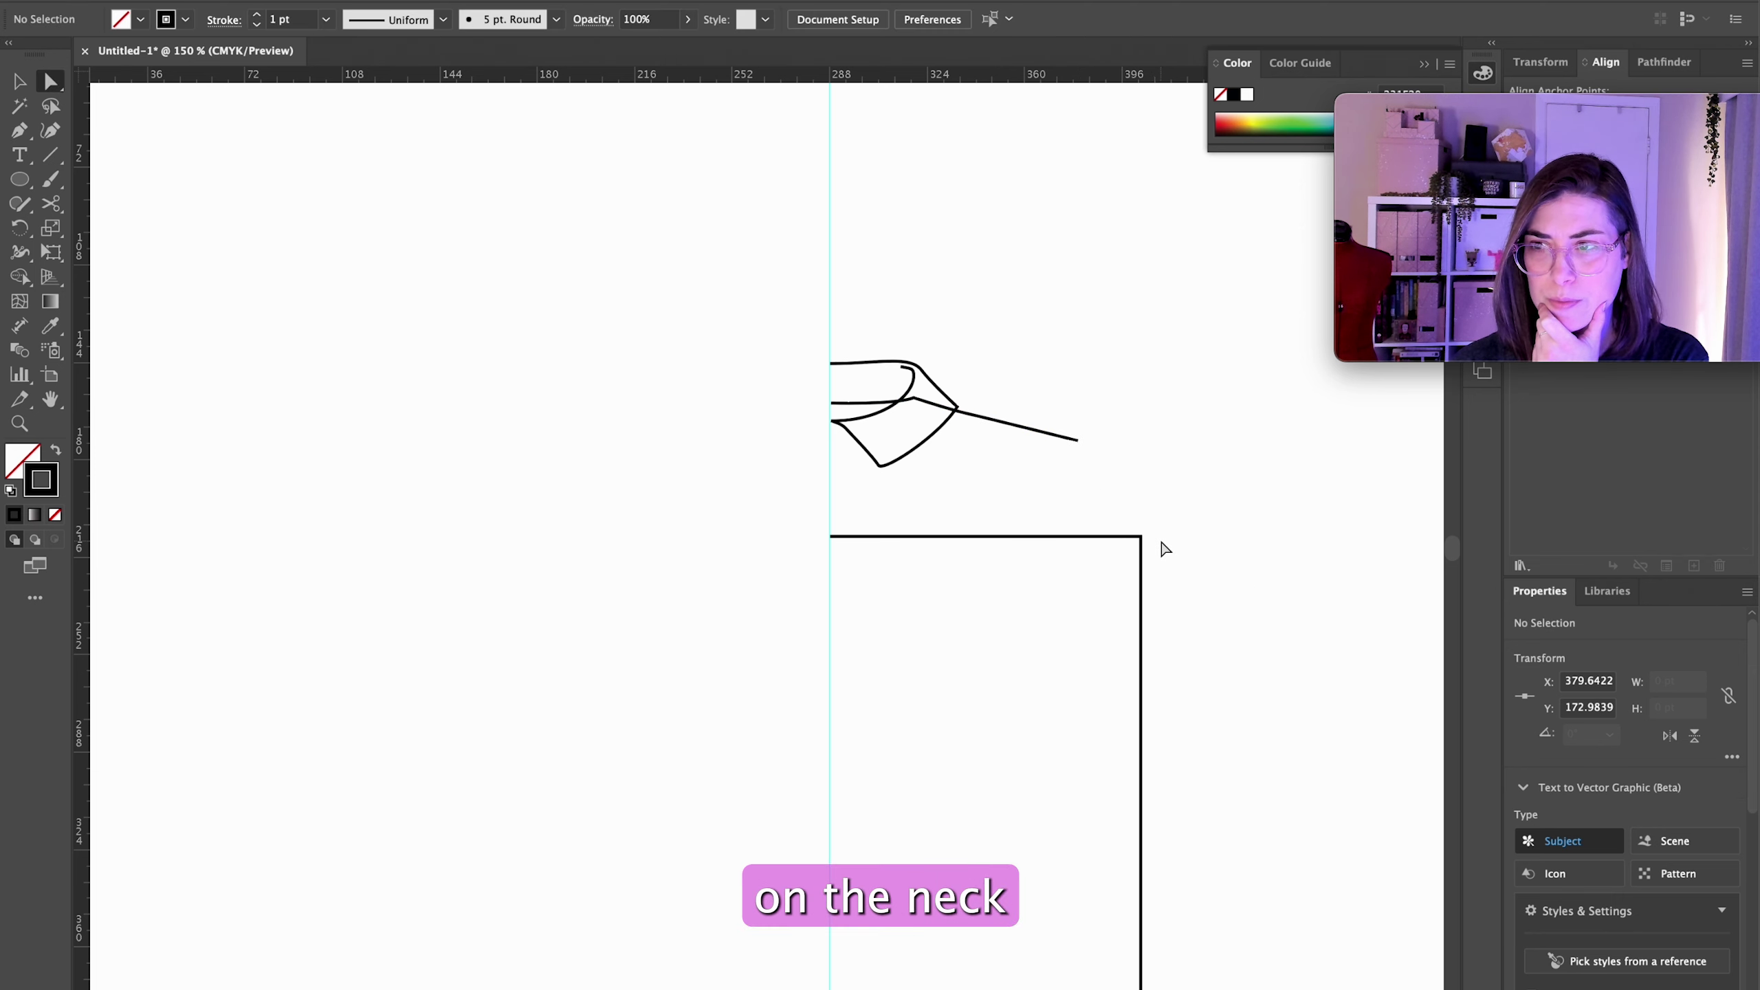
Step: Continue the body path from the shoulder tip through a curved armhole and down the side seam to about X 367.6, Y 367.2 pt
click(1079, 442)
click(1065, 570)
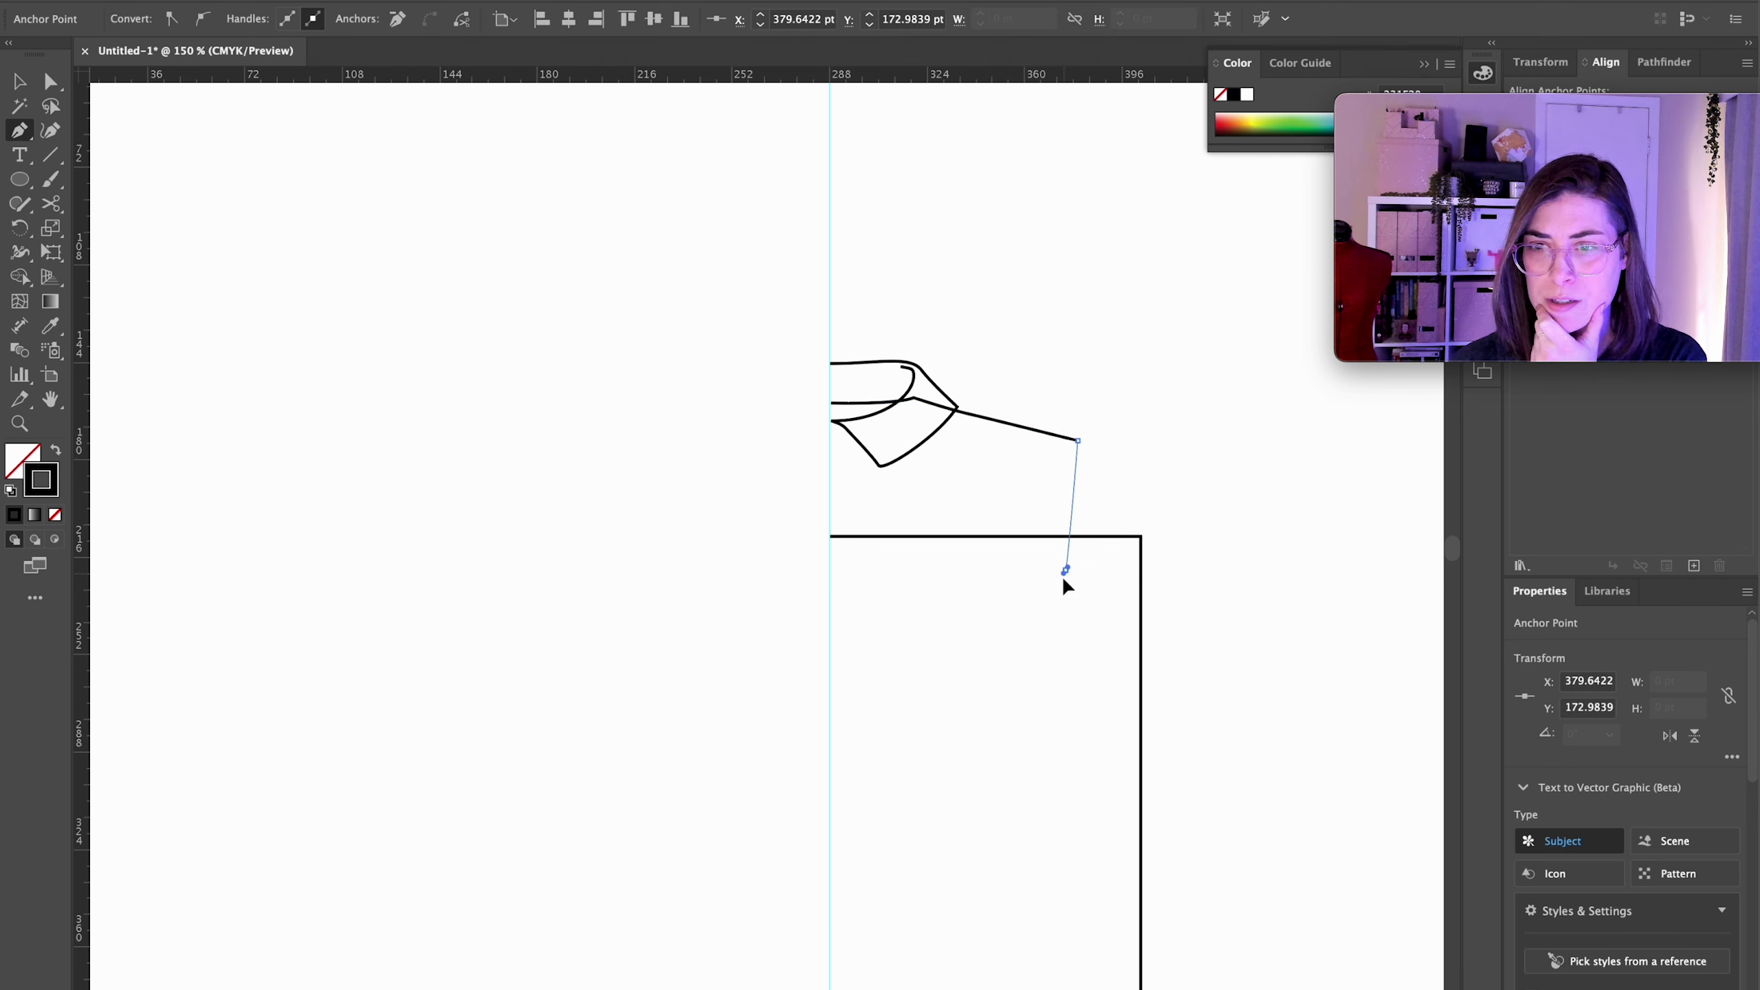
drag(1056, 615, 1061, 626)
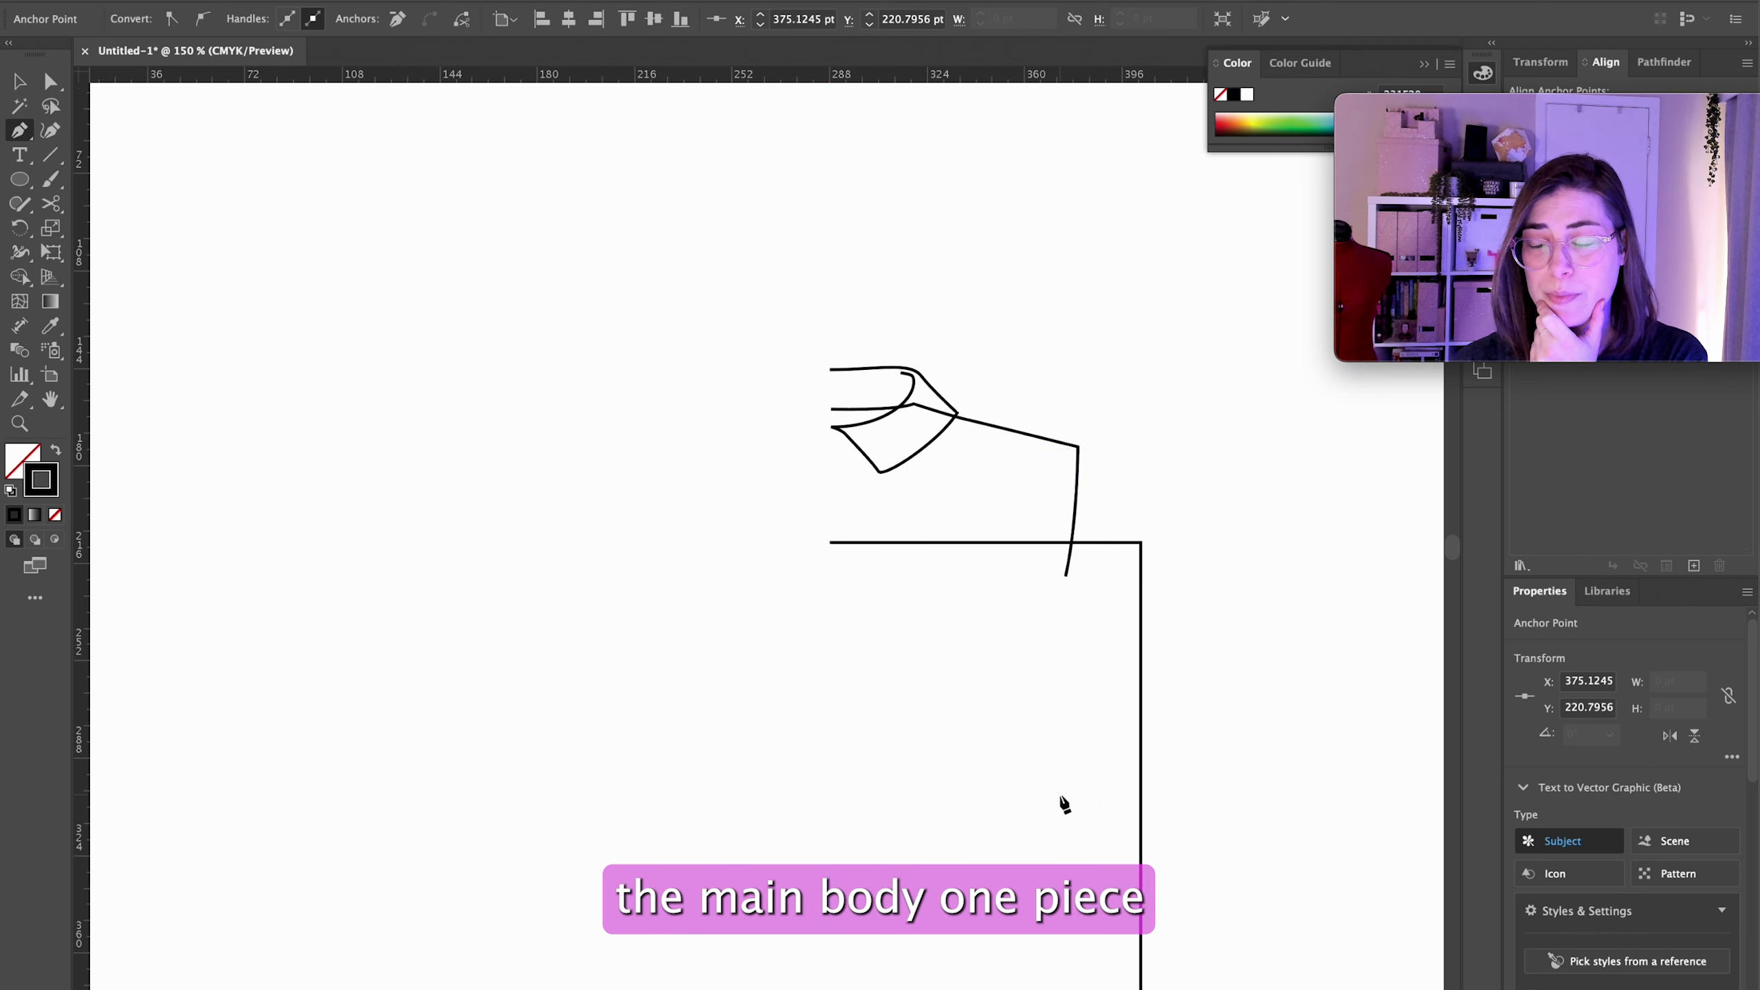
scroll(1061, 805, down, 3)
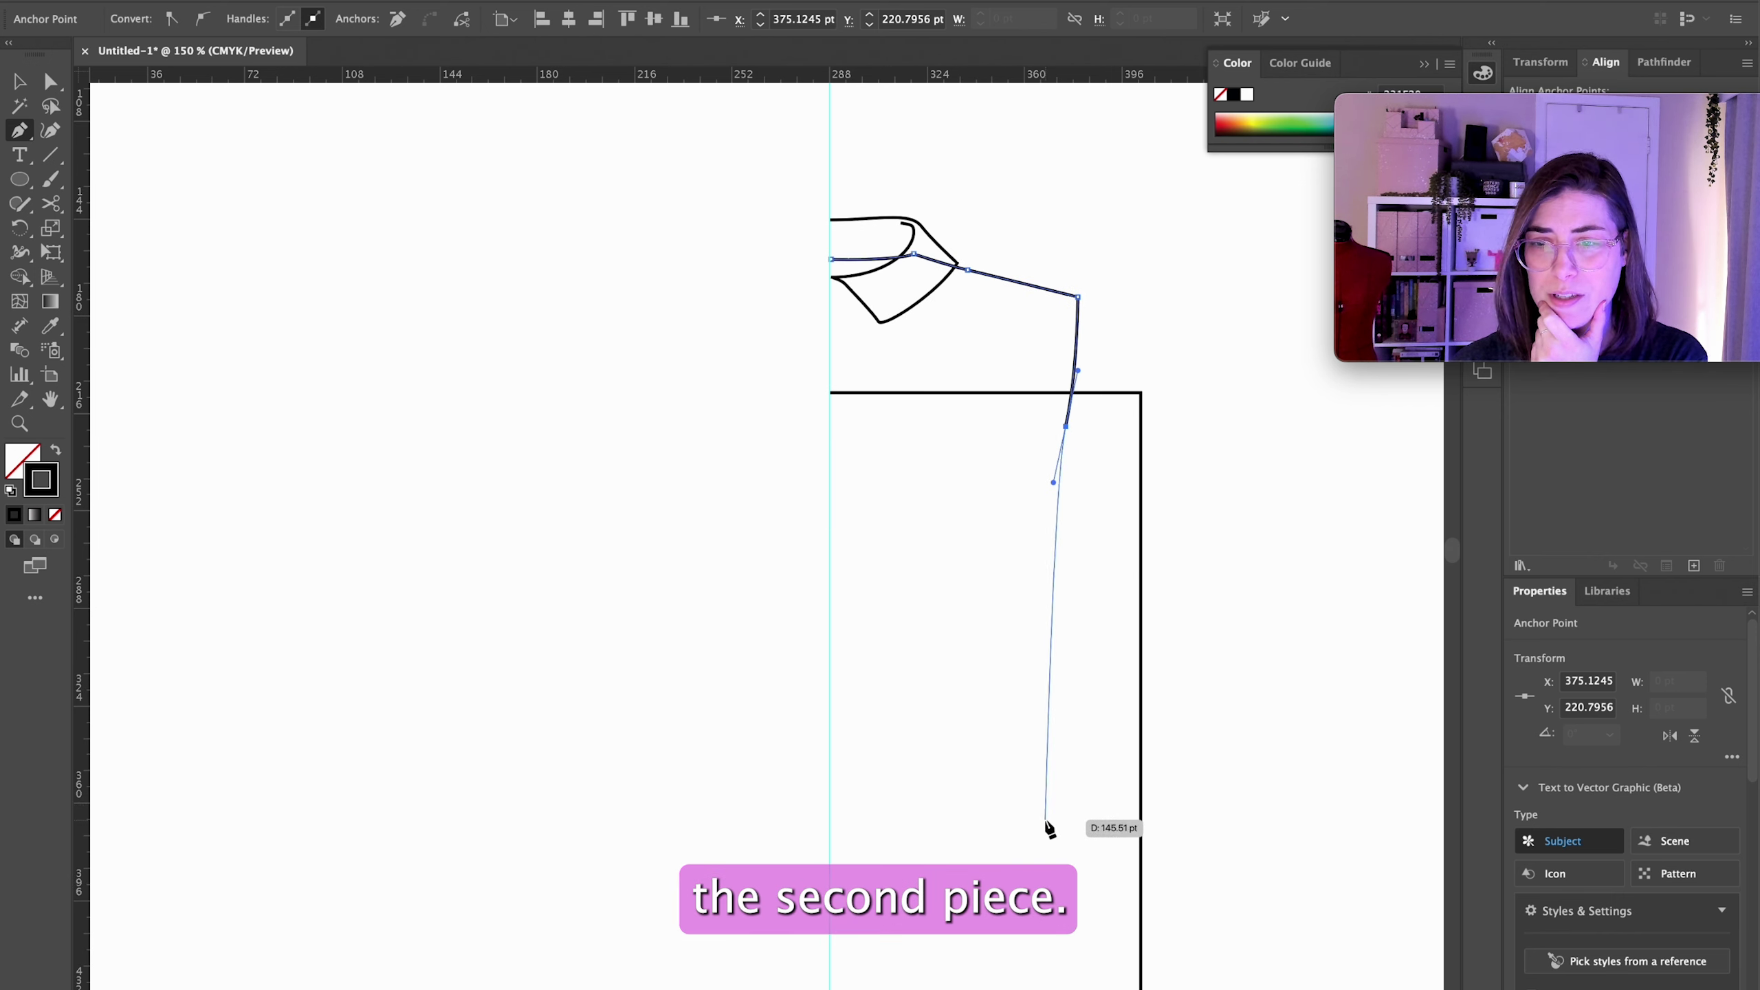
drag(1045, 823, 1040, 877)
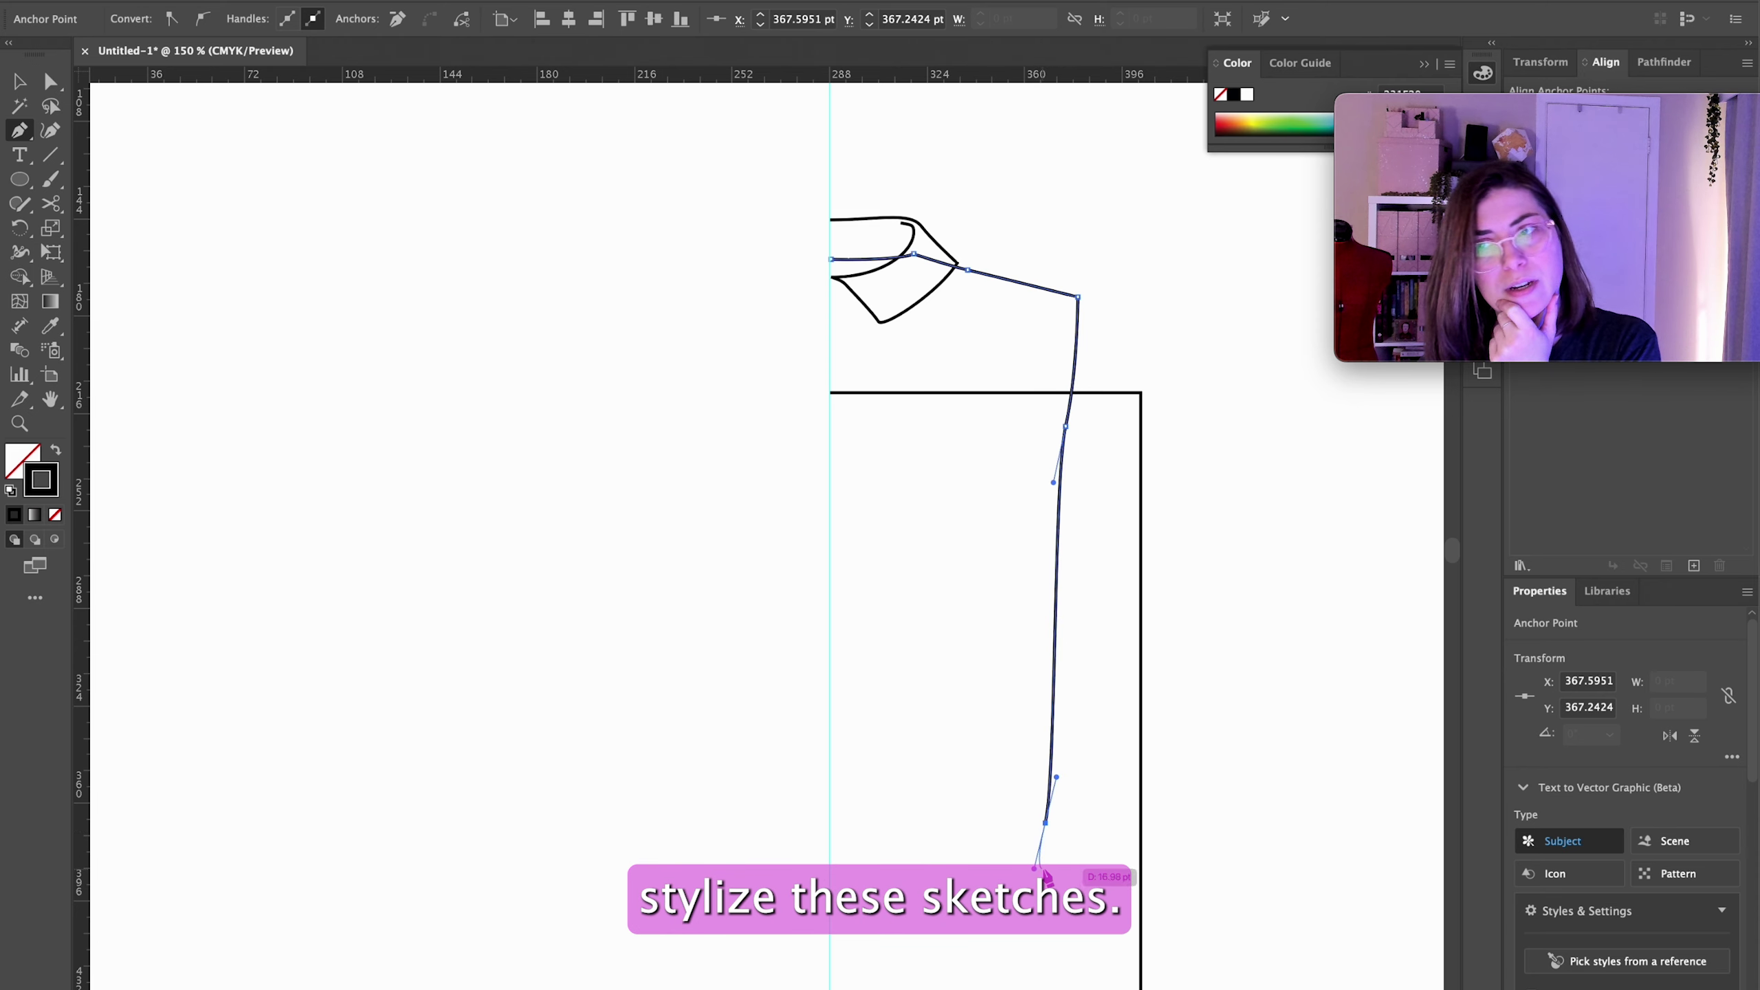
Step: Draw a straight hem from the side seam's lower end to the centre guide
key(a)
click(1067, 875)
click(1045, 825)
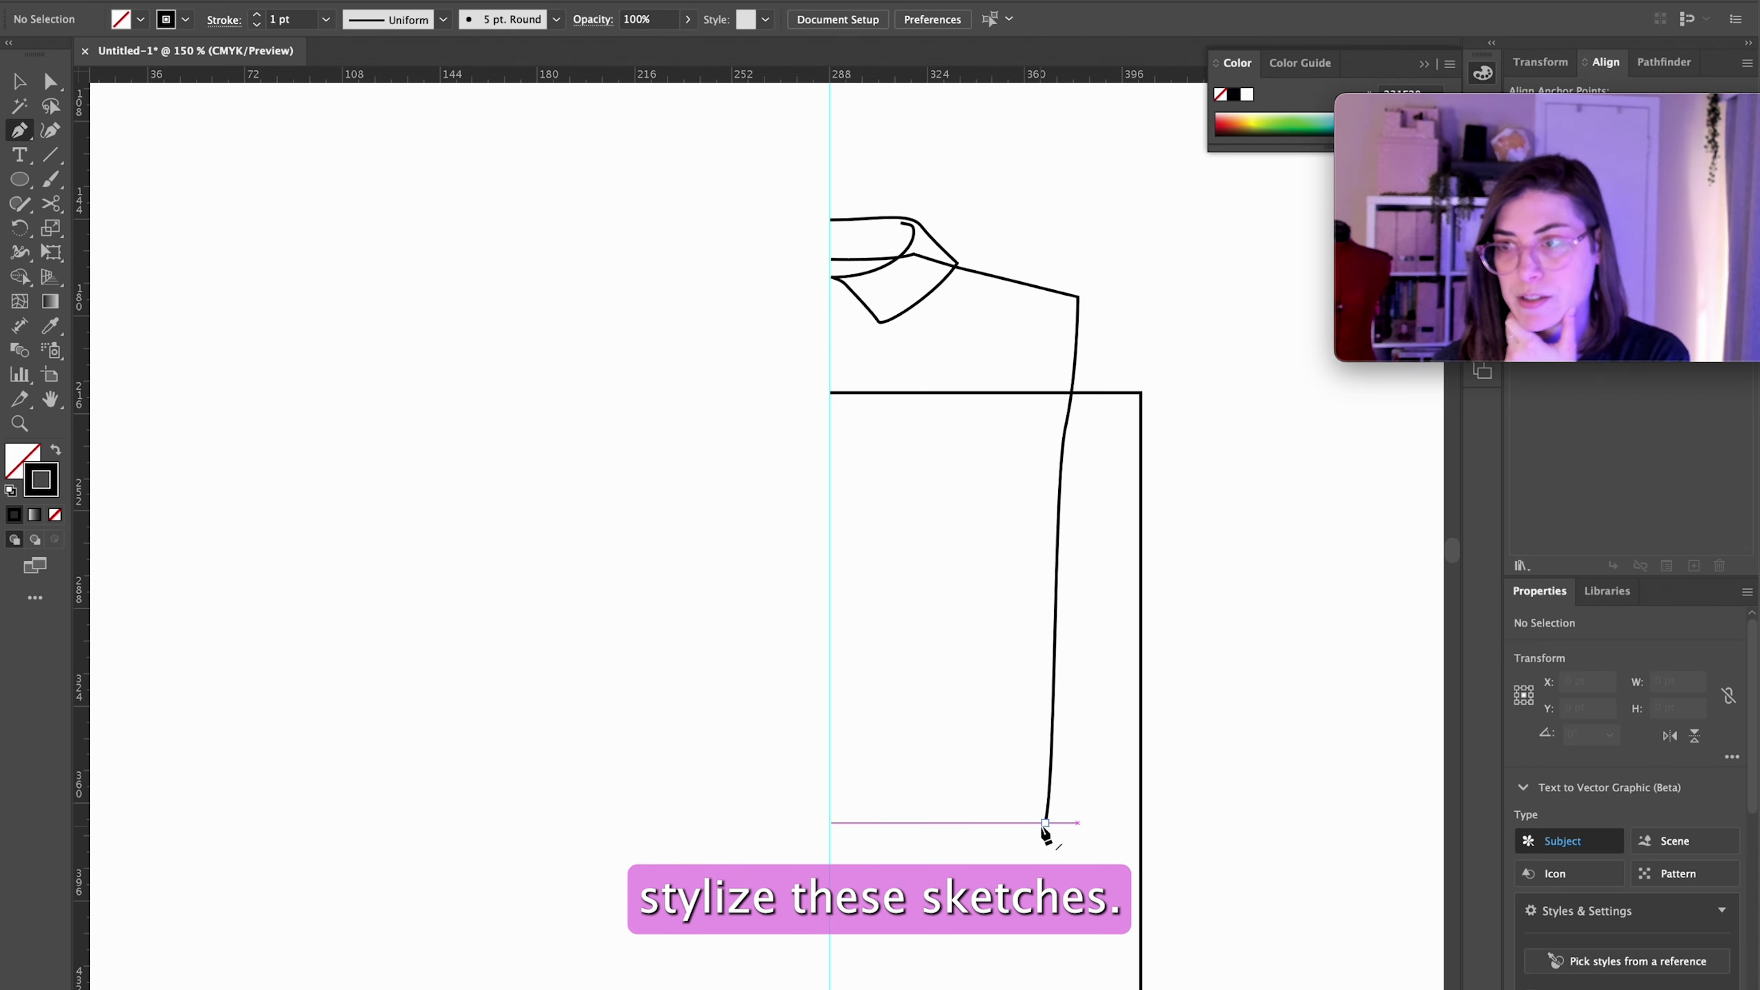
click(831, 824)
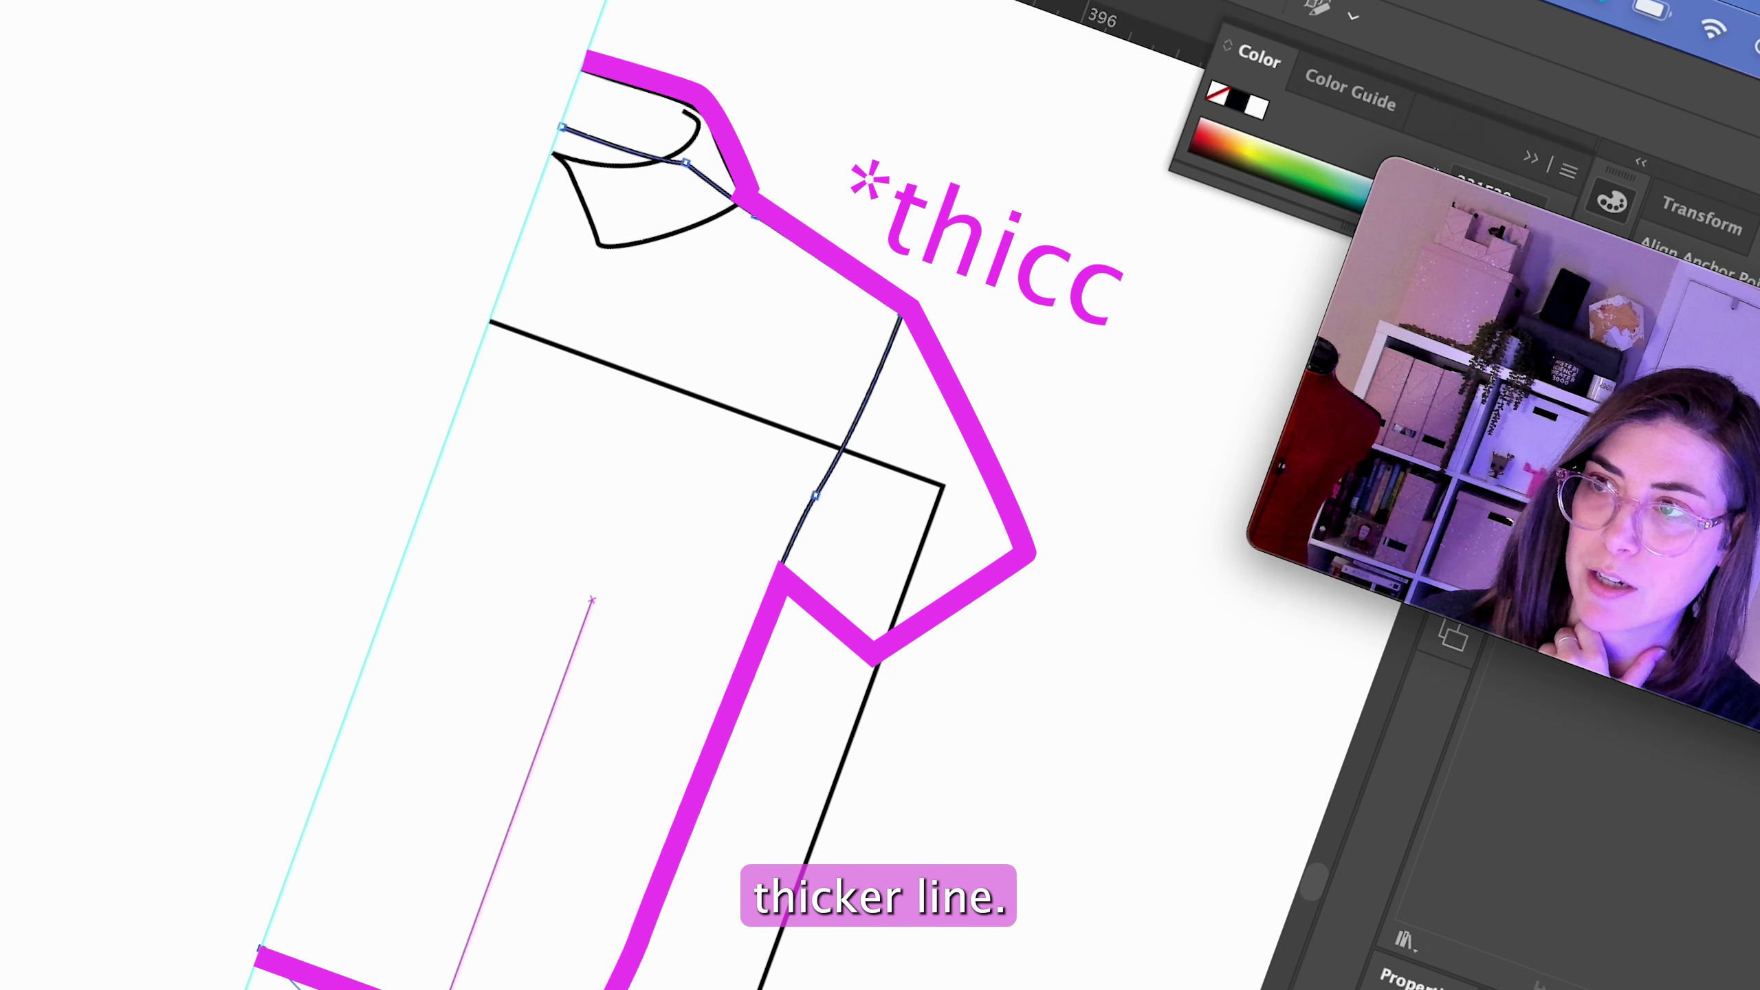
Step: Delete the large placeholder rectangle behind the body outline
key(a)
click(954, 882)
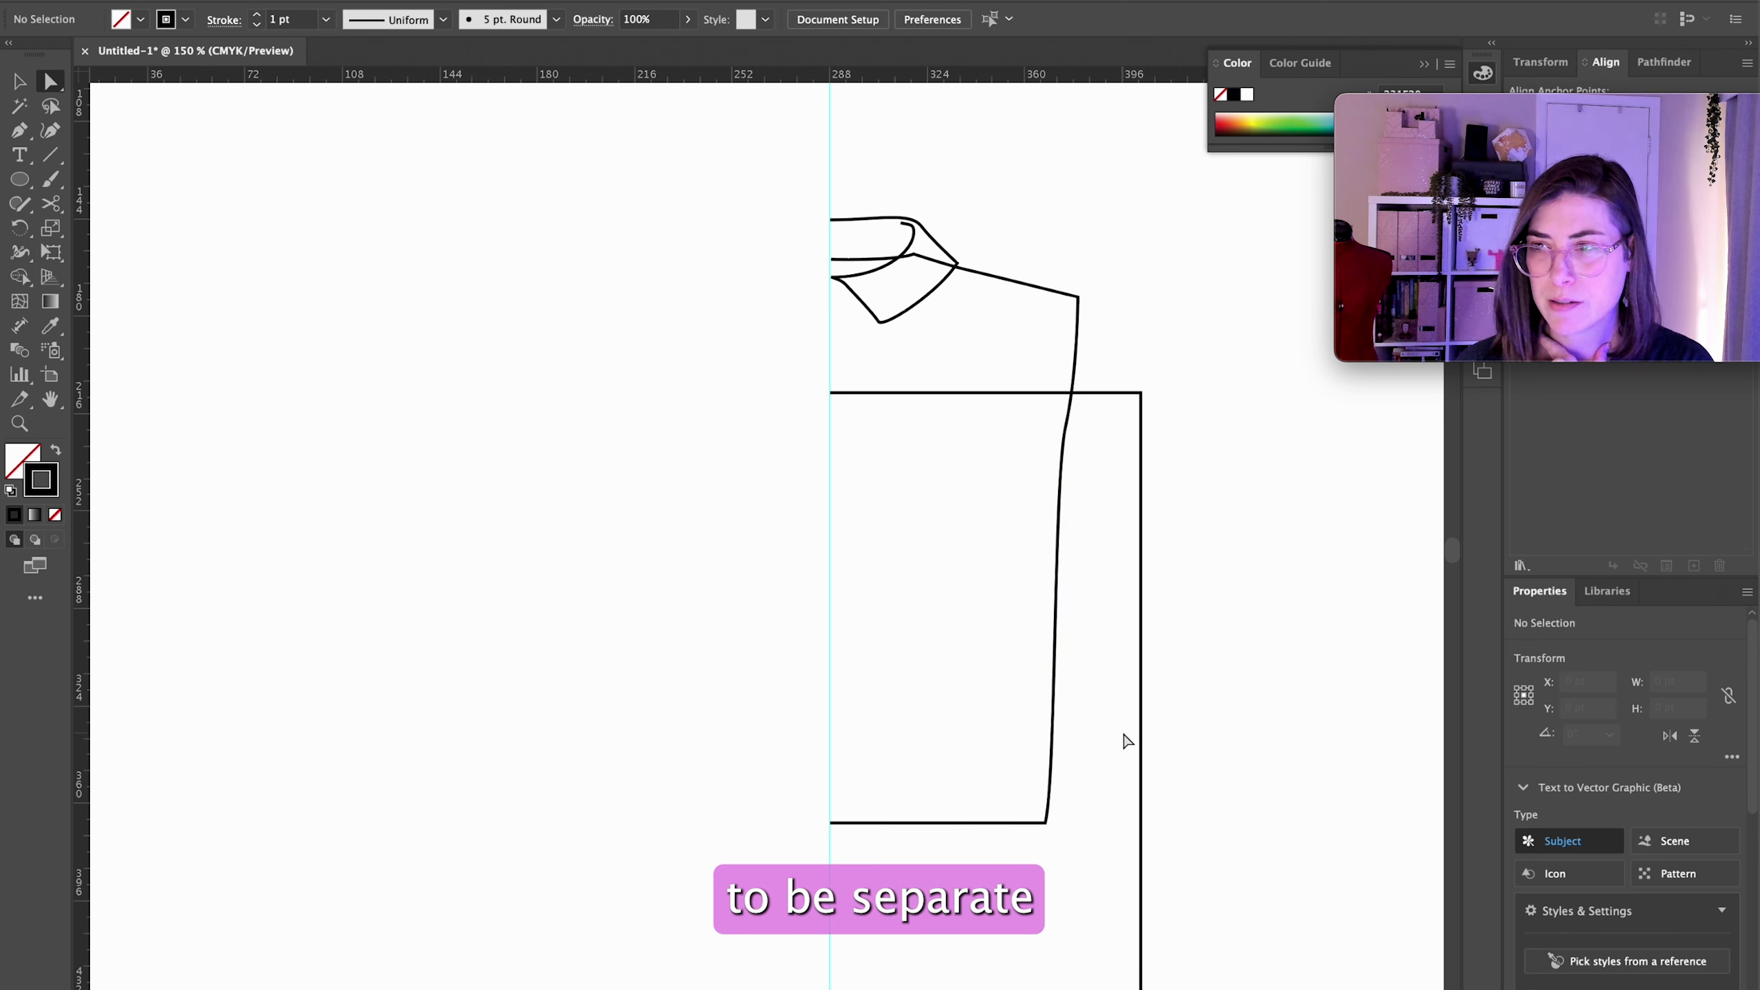
click(1142, 487)
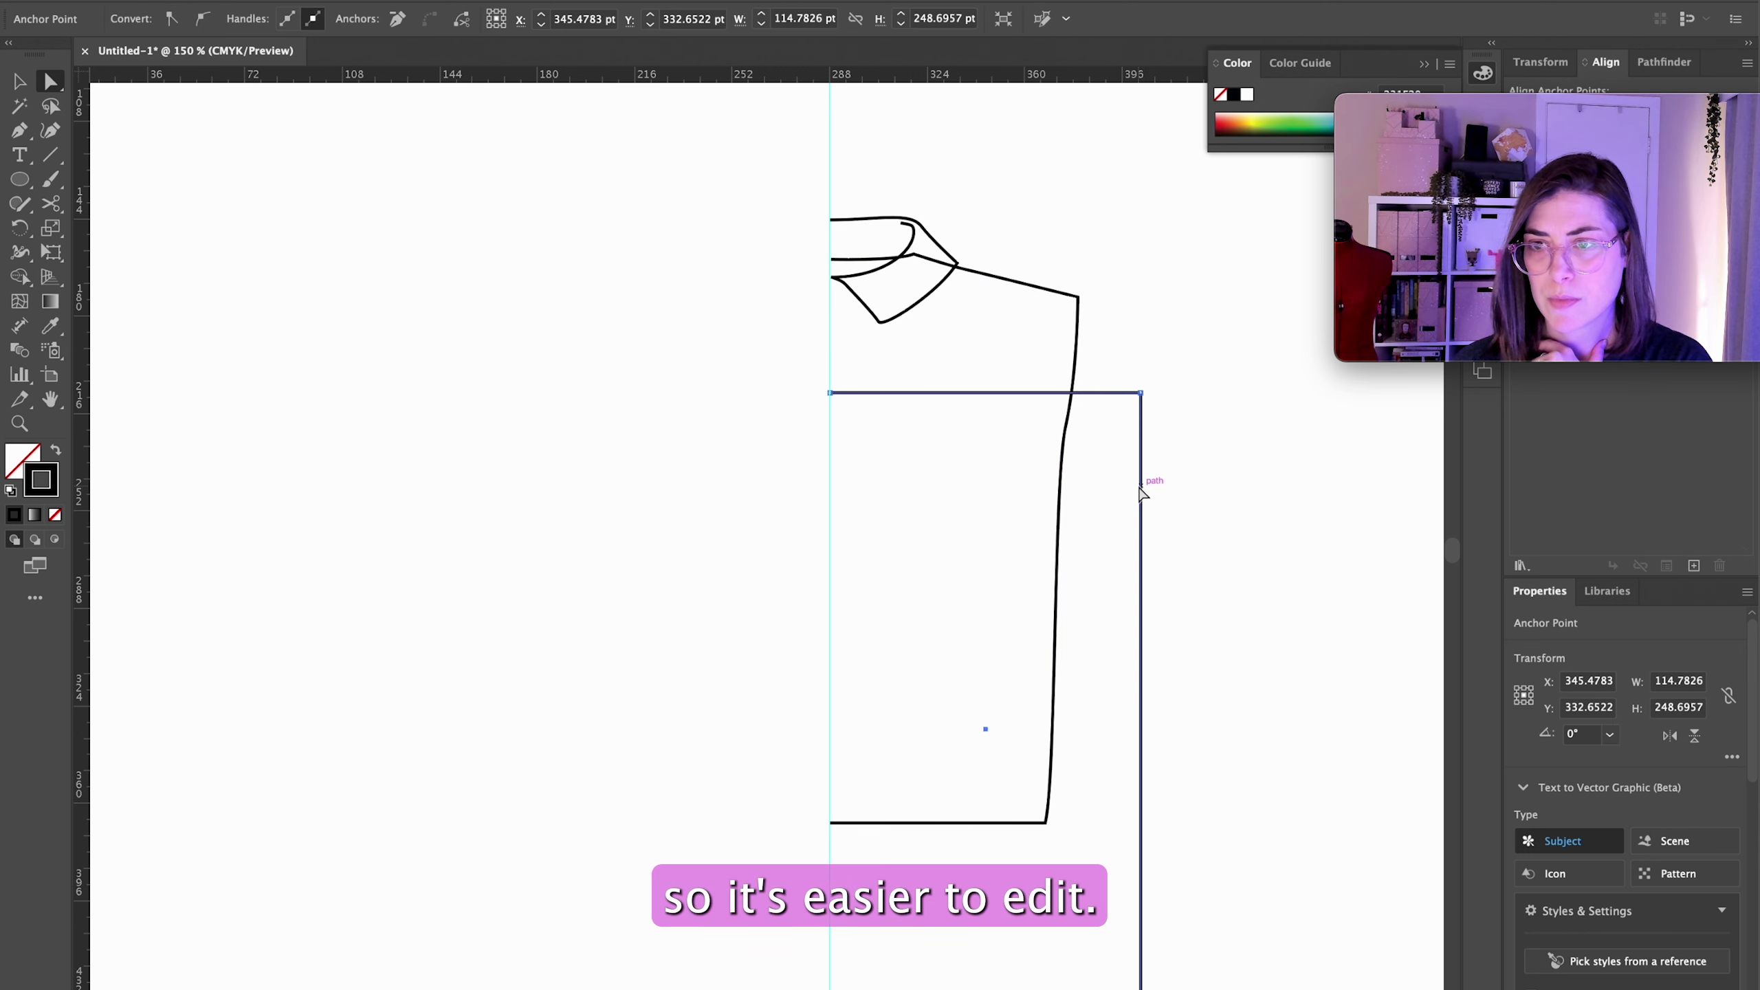
key(Delete)
Step: Nudge the body outline's shoulder and side points inward, placing the shoulder tip at about X 375.6 pt
drag(1139, 231, 1049, 406)
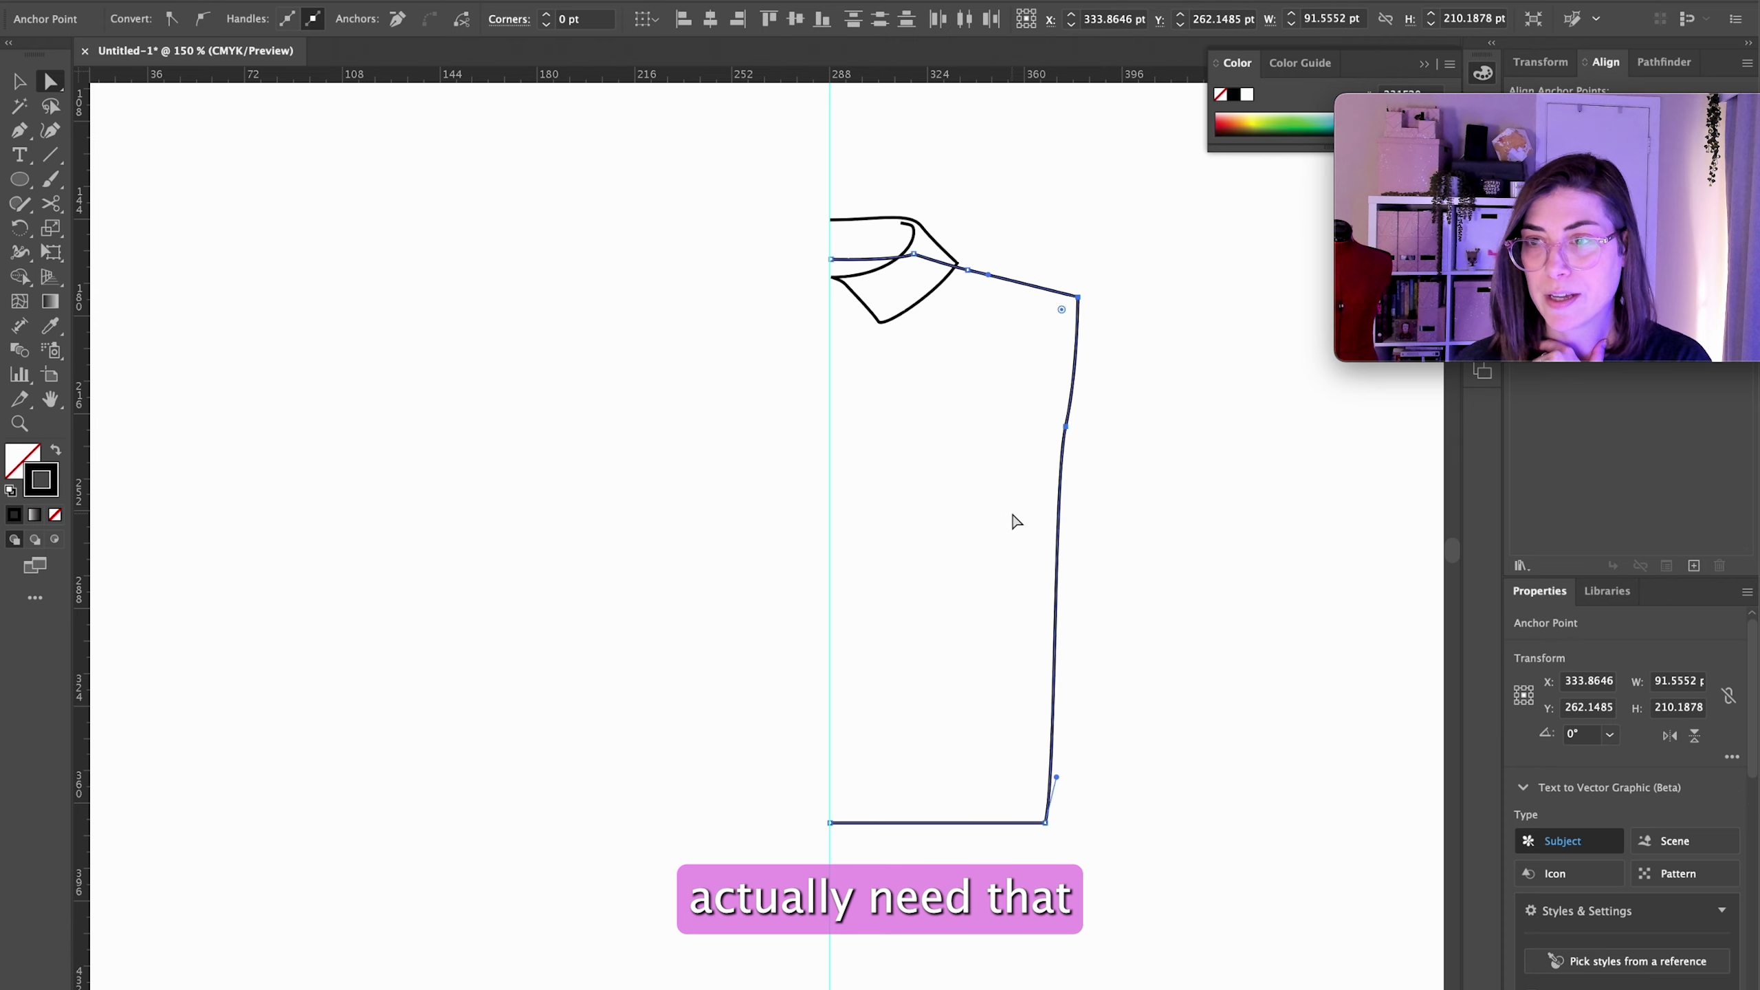
key(Left)
key(Left)
key(Left)
key(Left)
click(1118, 476)
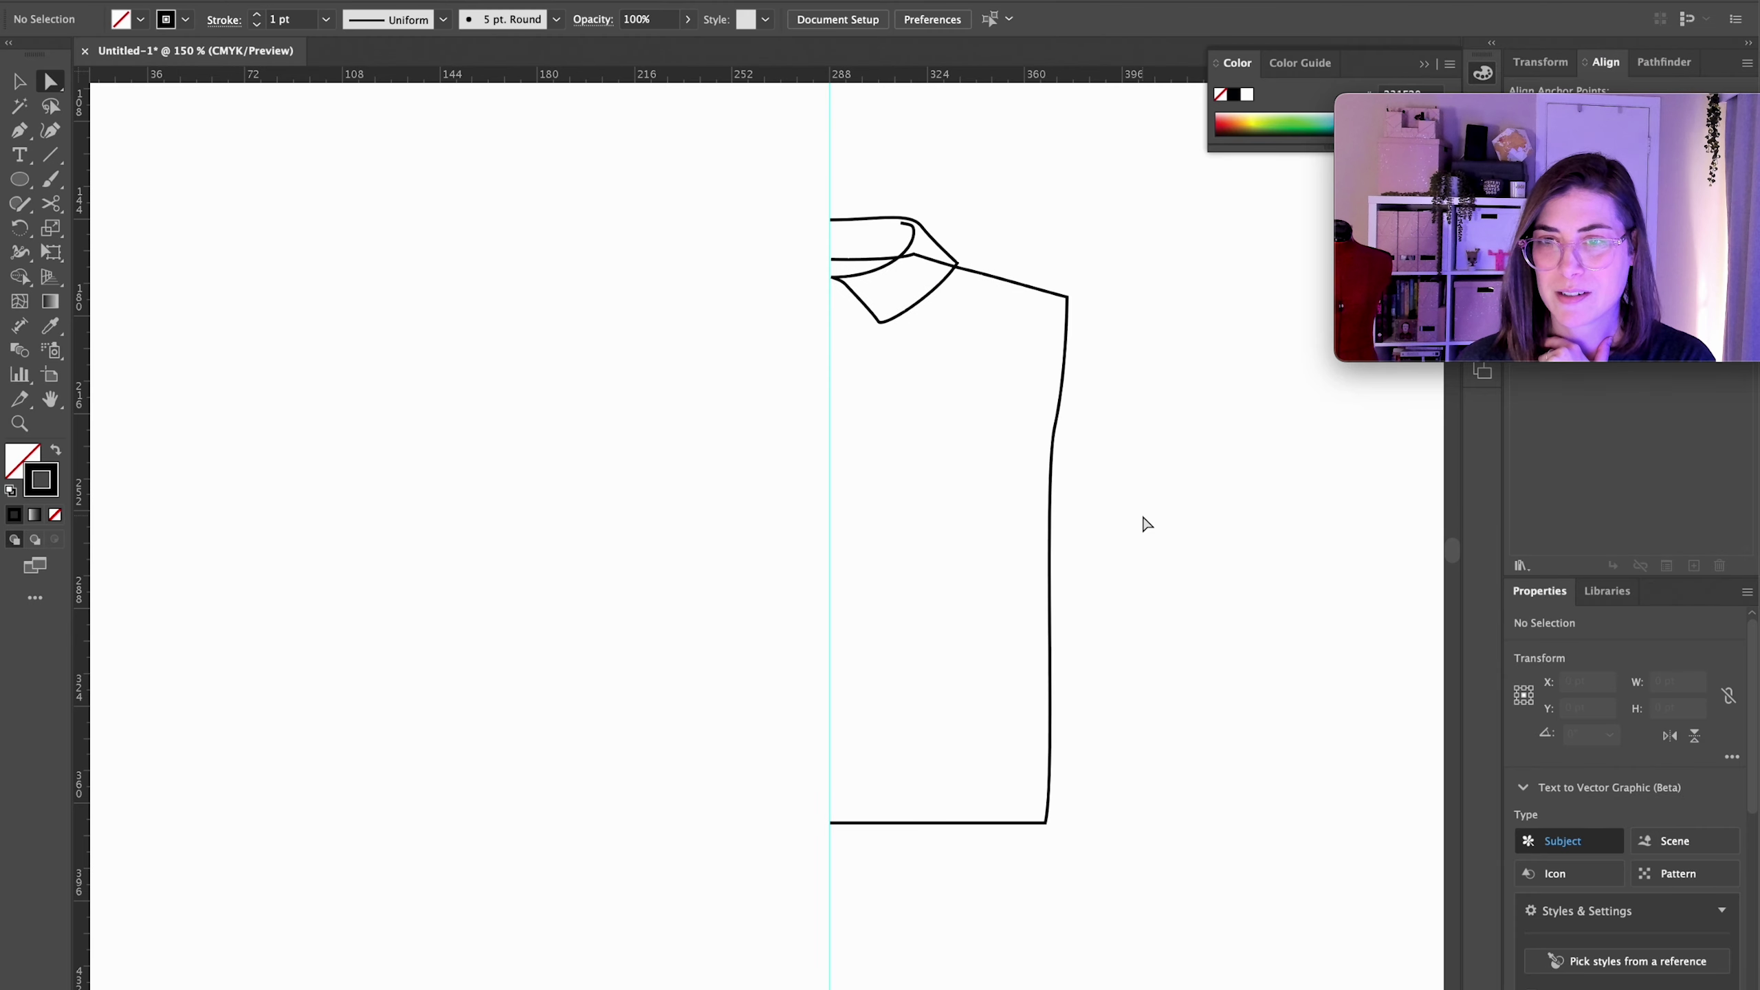
Step: Draw the sleeve's outer edge with the Pen tool, curving from the shoulder tip down to the short sleeve's outer hem corner
key(p)
click(1068, 298)
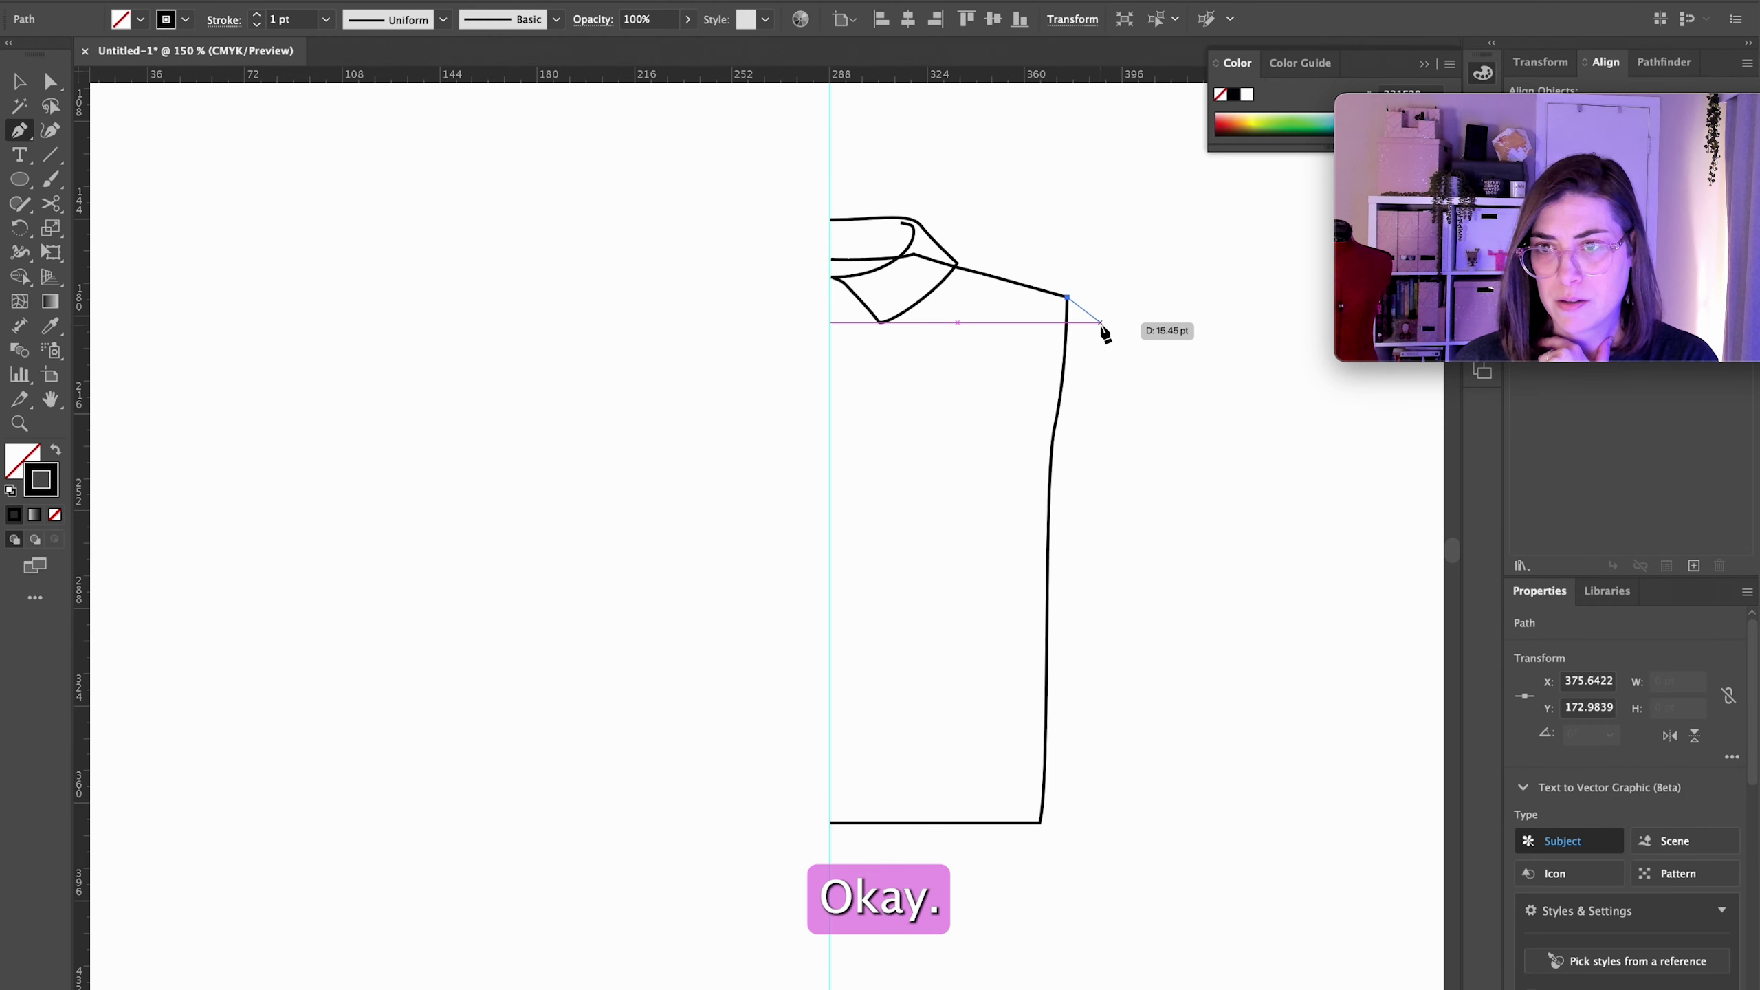
drag(1113, 335, 1114, 339)
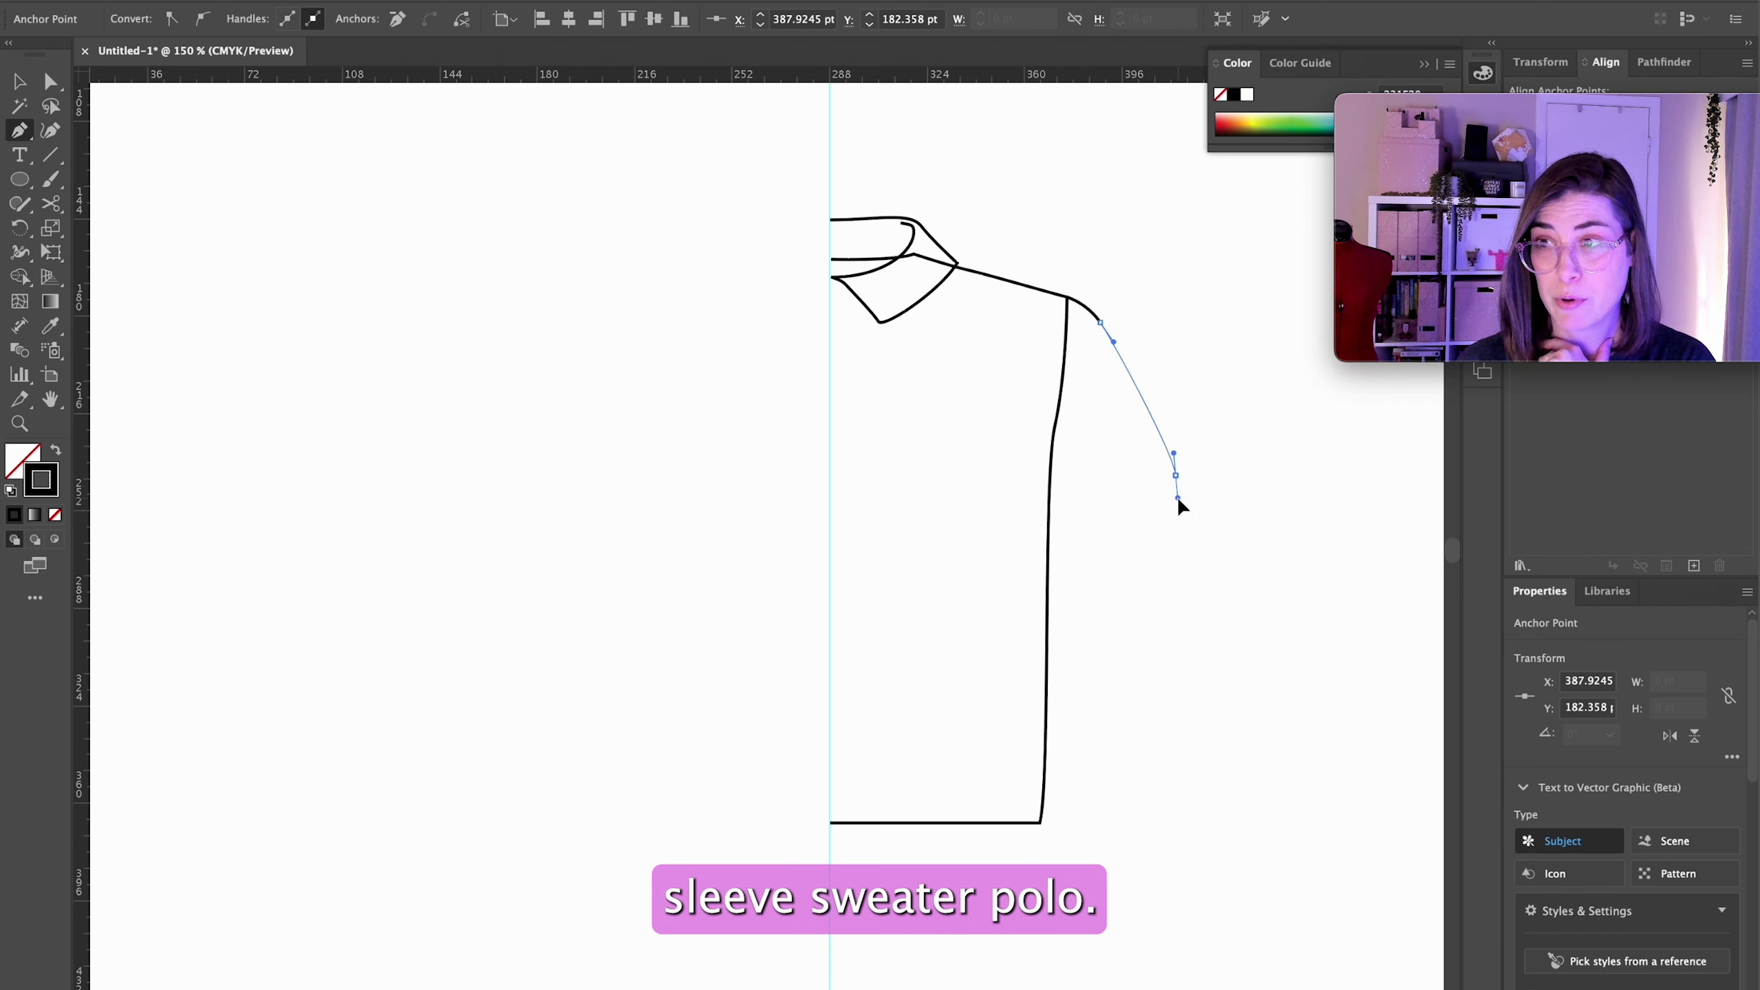
super+click(1179, 506)
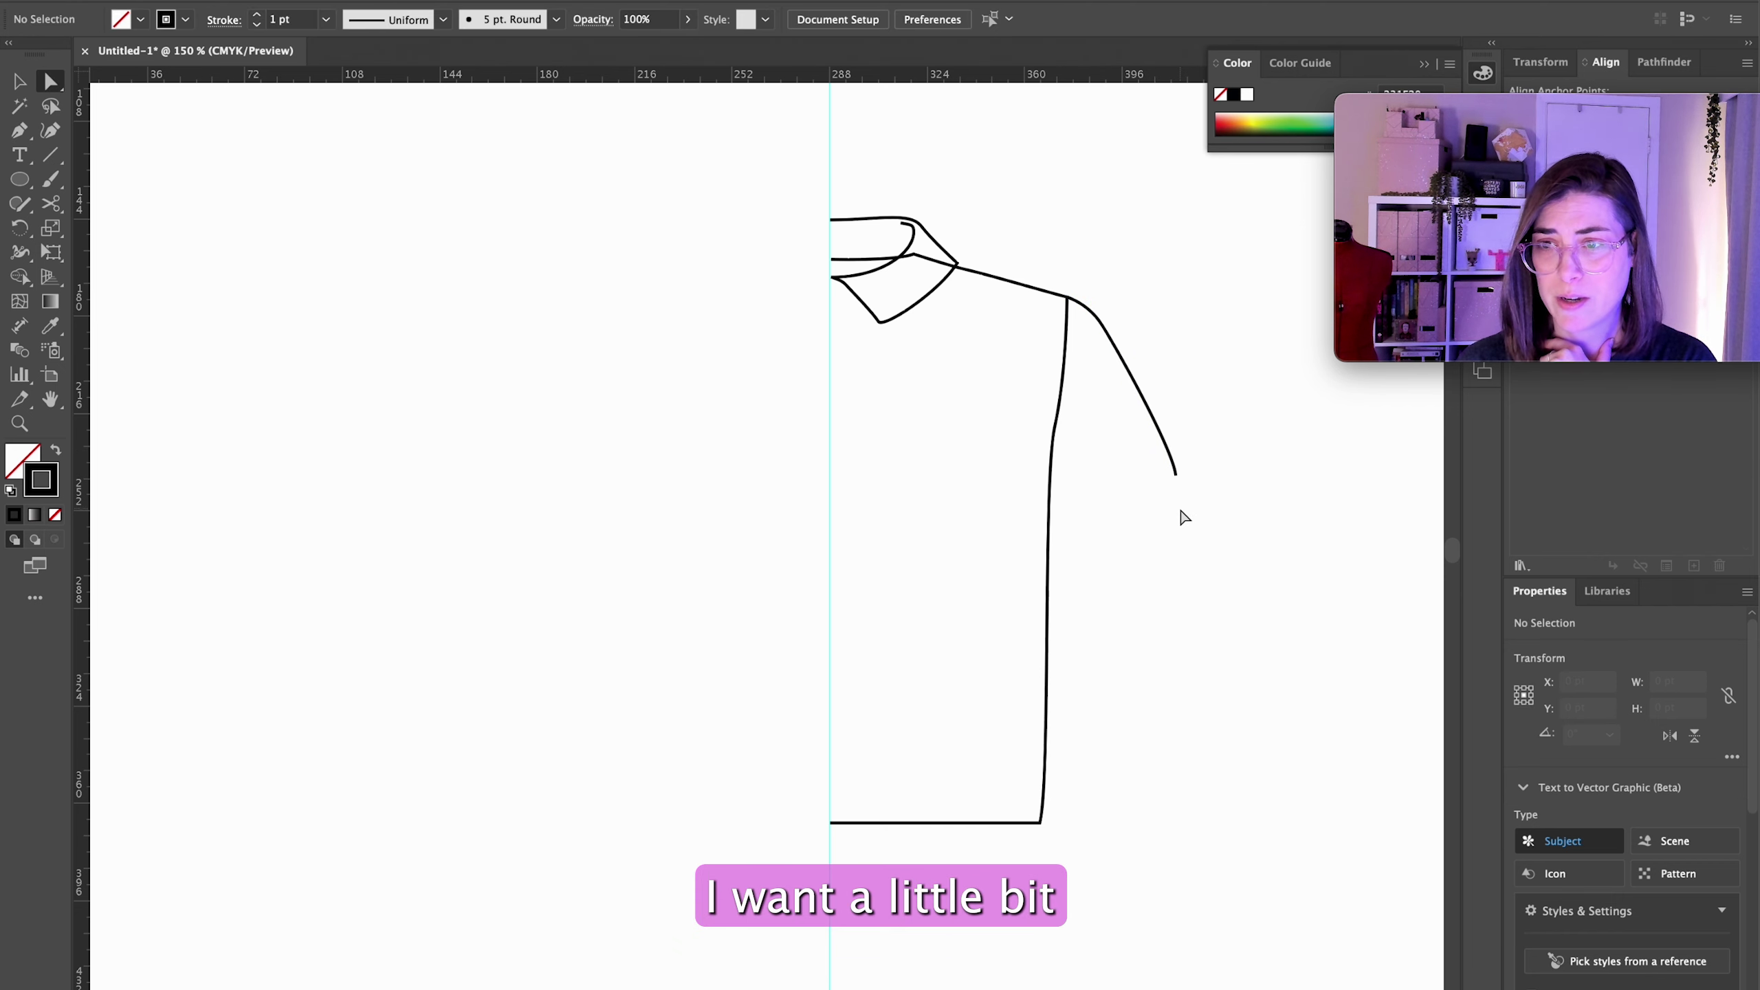
Step: Draw the slanted sleeve hem and close the sleeve with an underarm curve running inside the body back to the shoulder tip
key(p)
drag(1175, 475, 1102, 509)
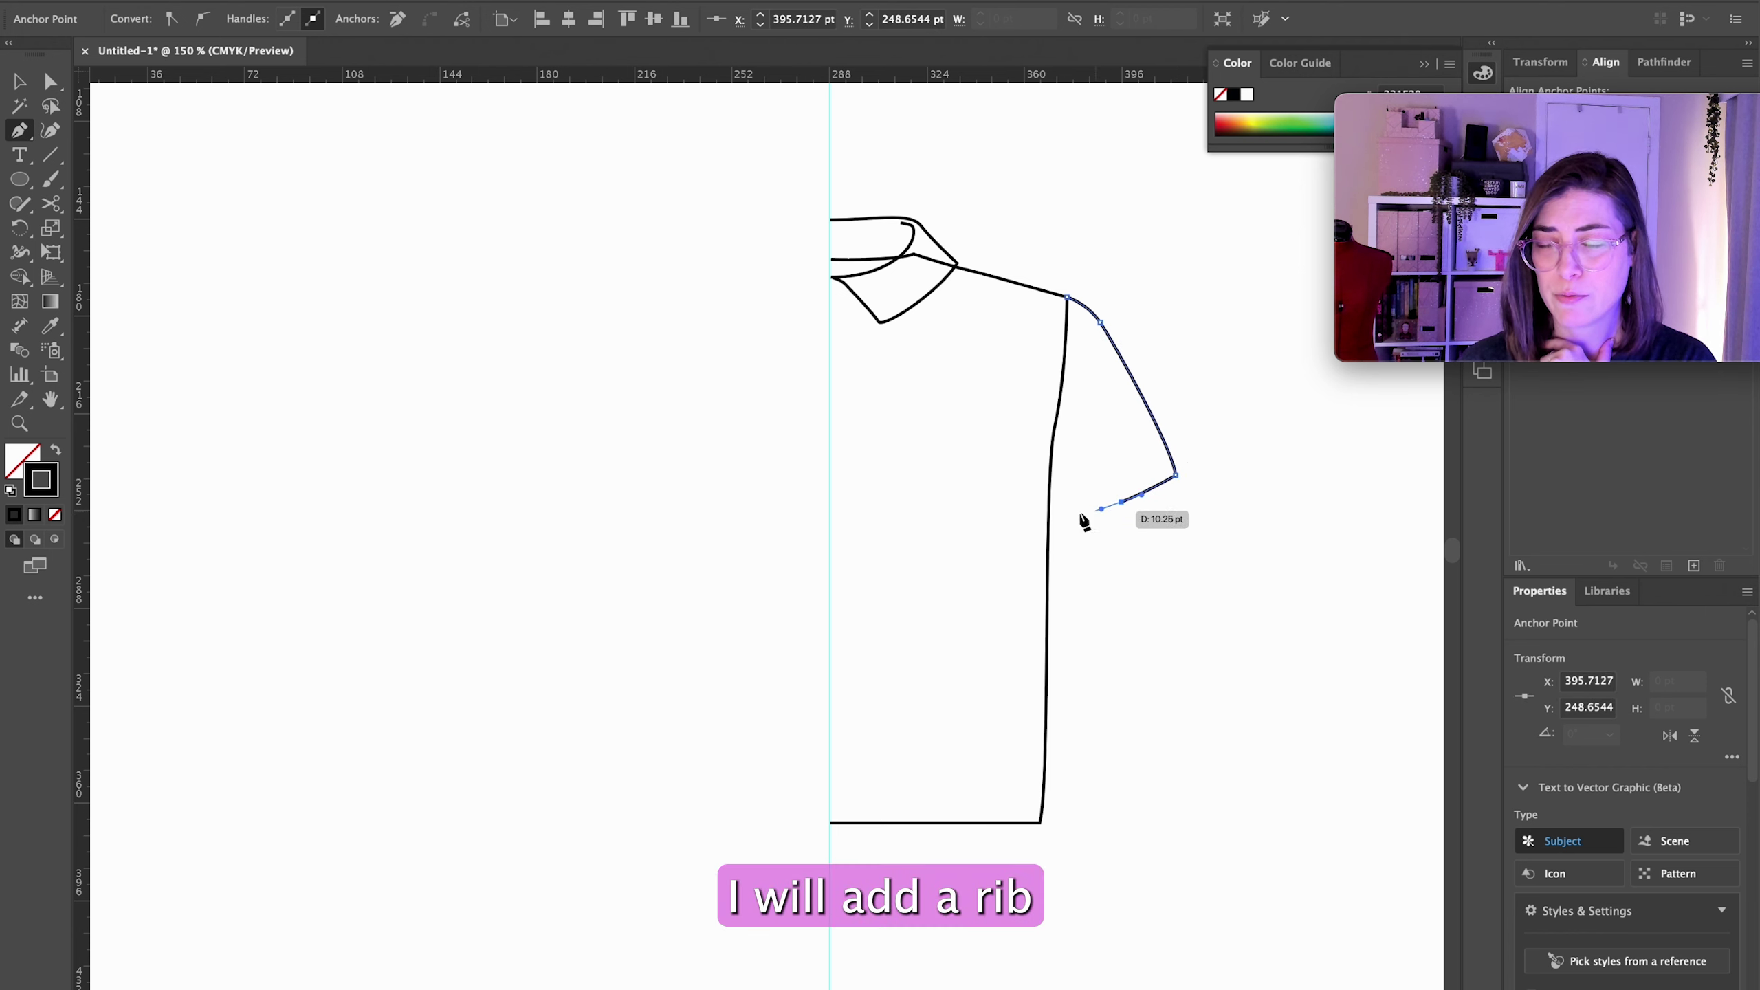
click(1072, 515)
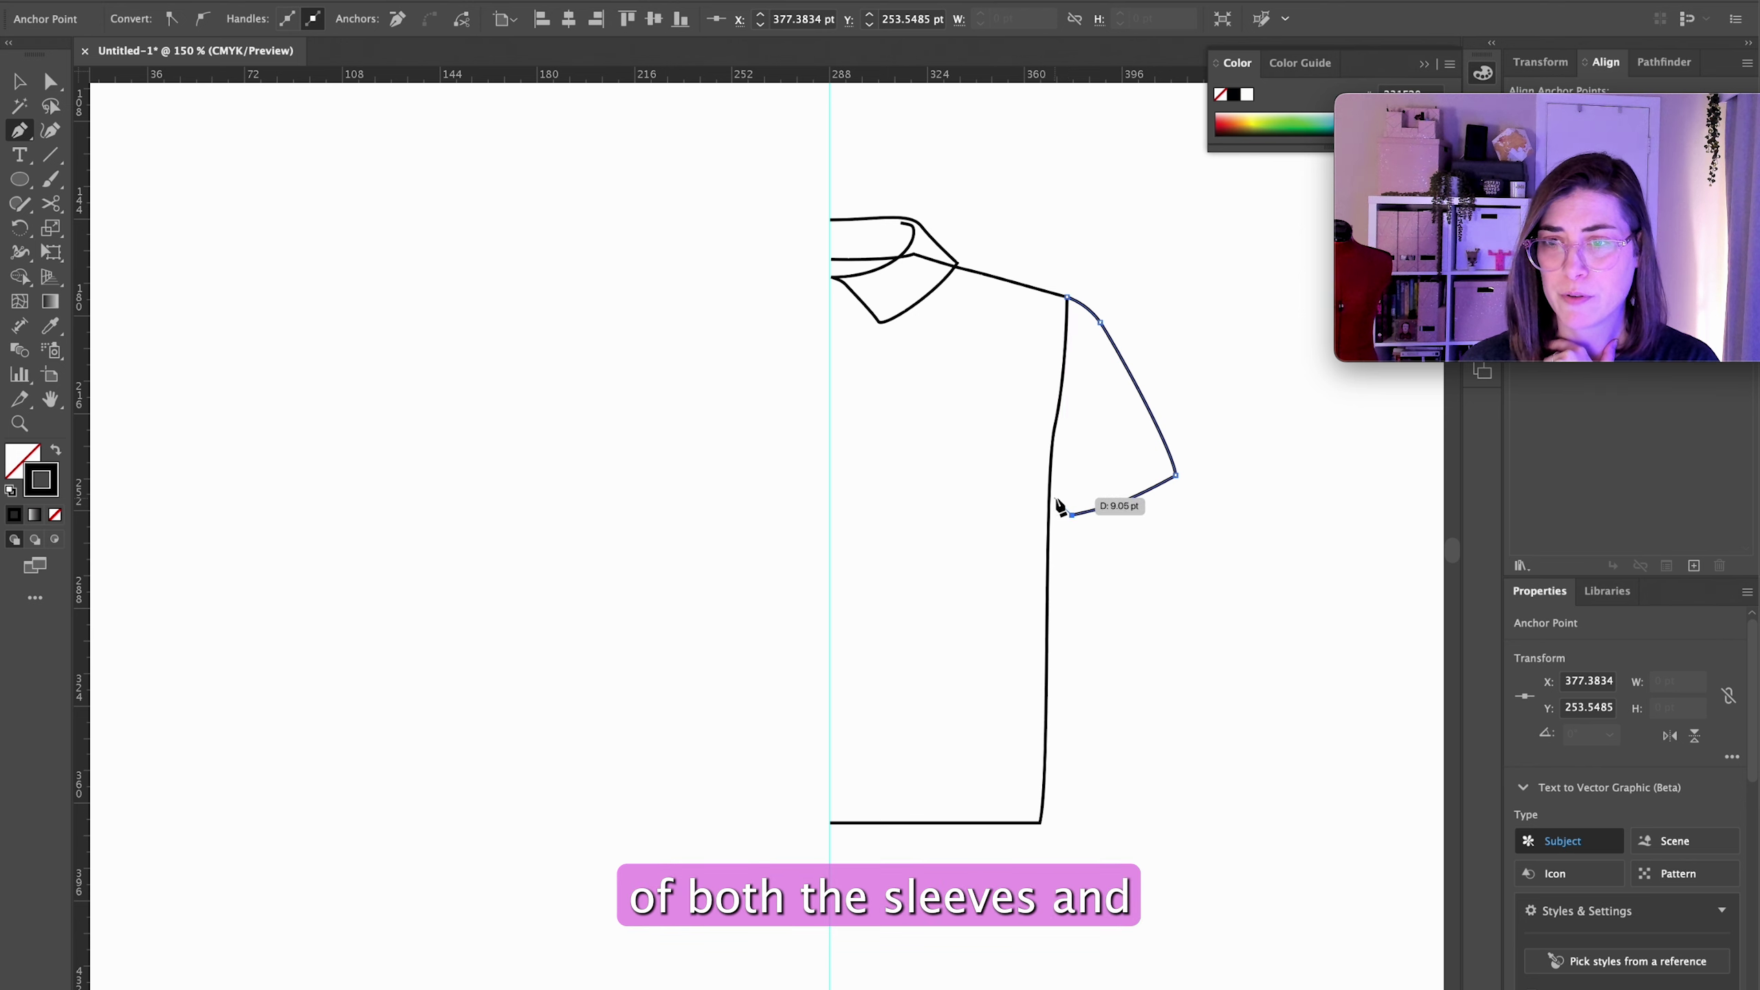
drag(1058, 502, 1039, 475)
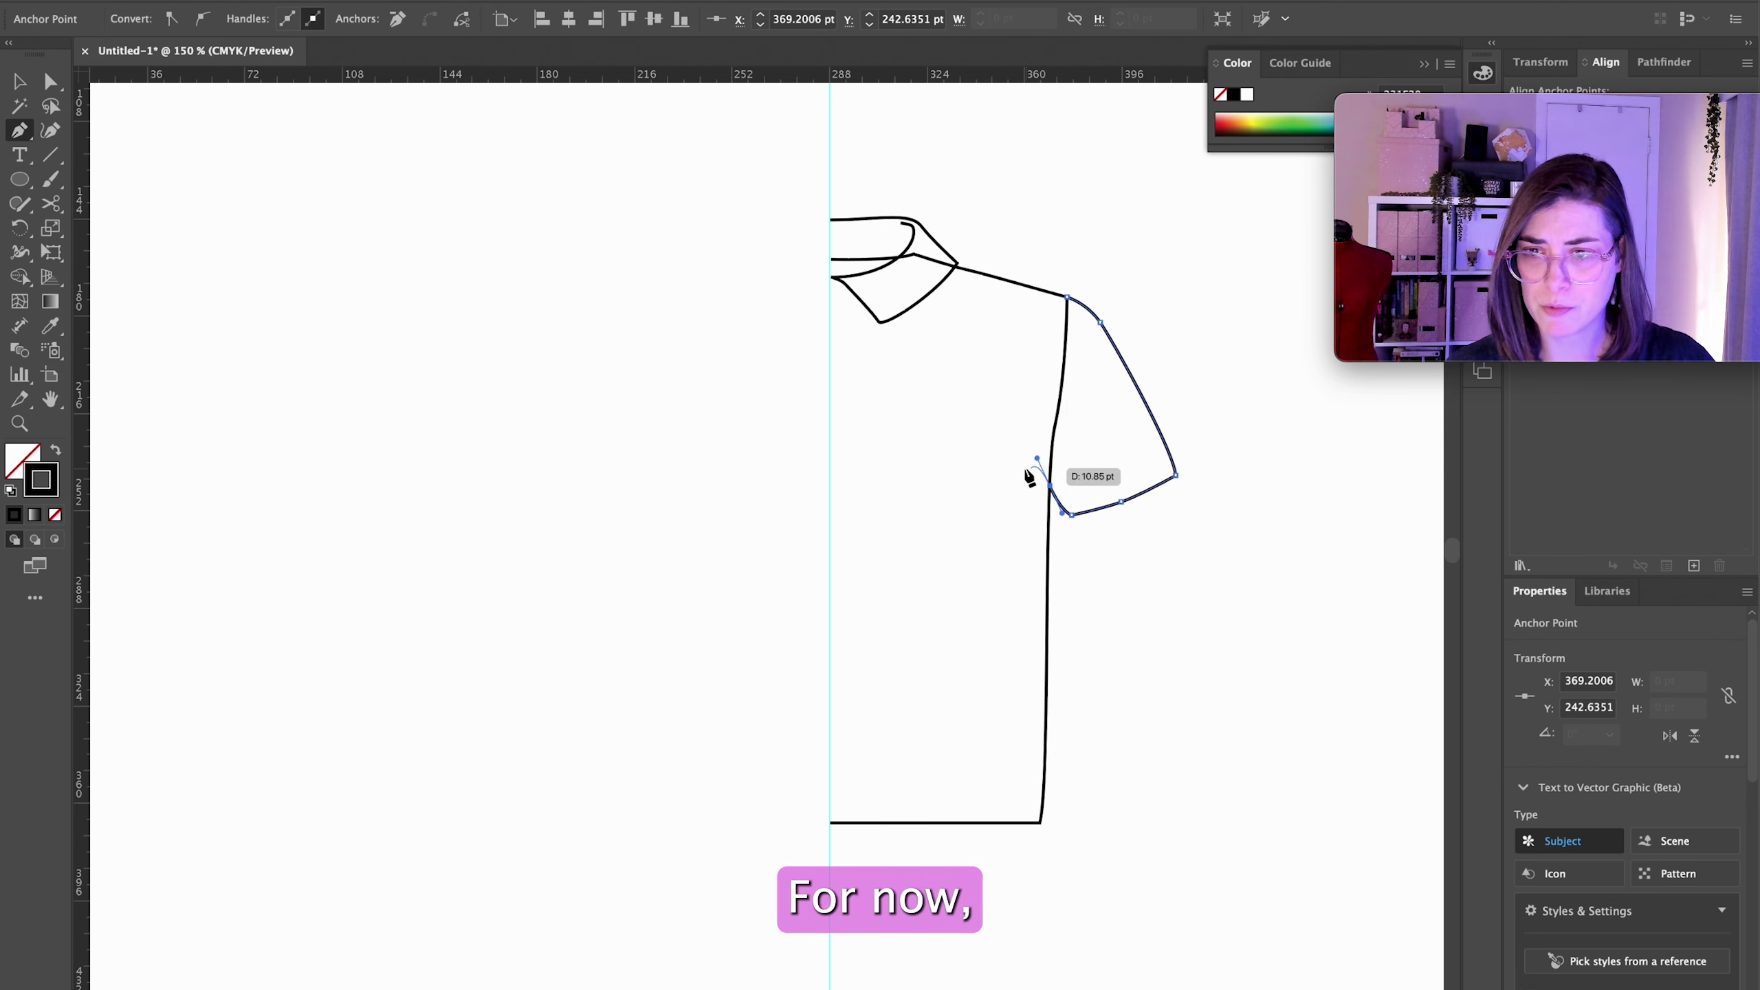
drag(1030, 365, 1028, 336)
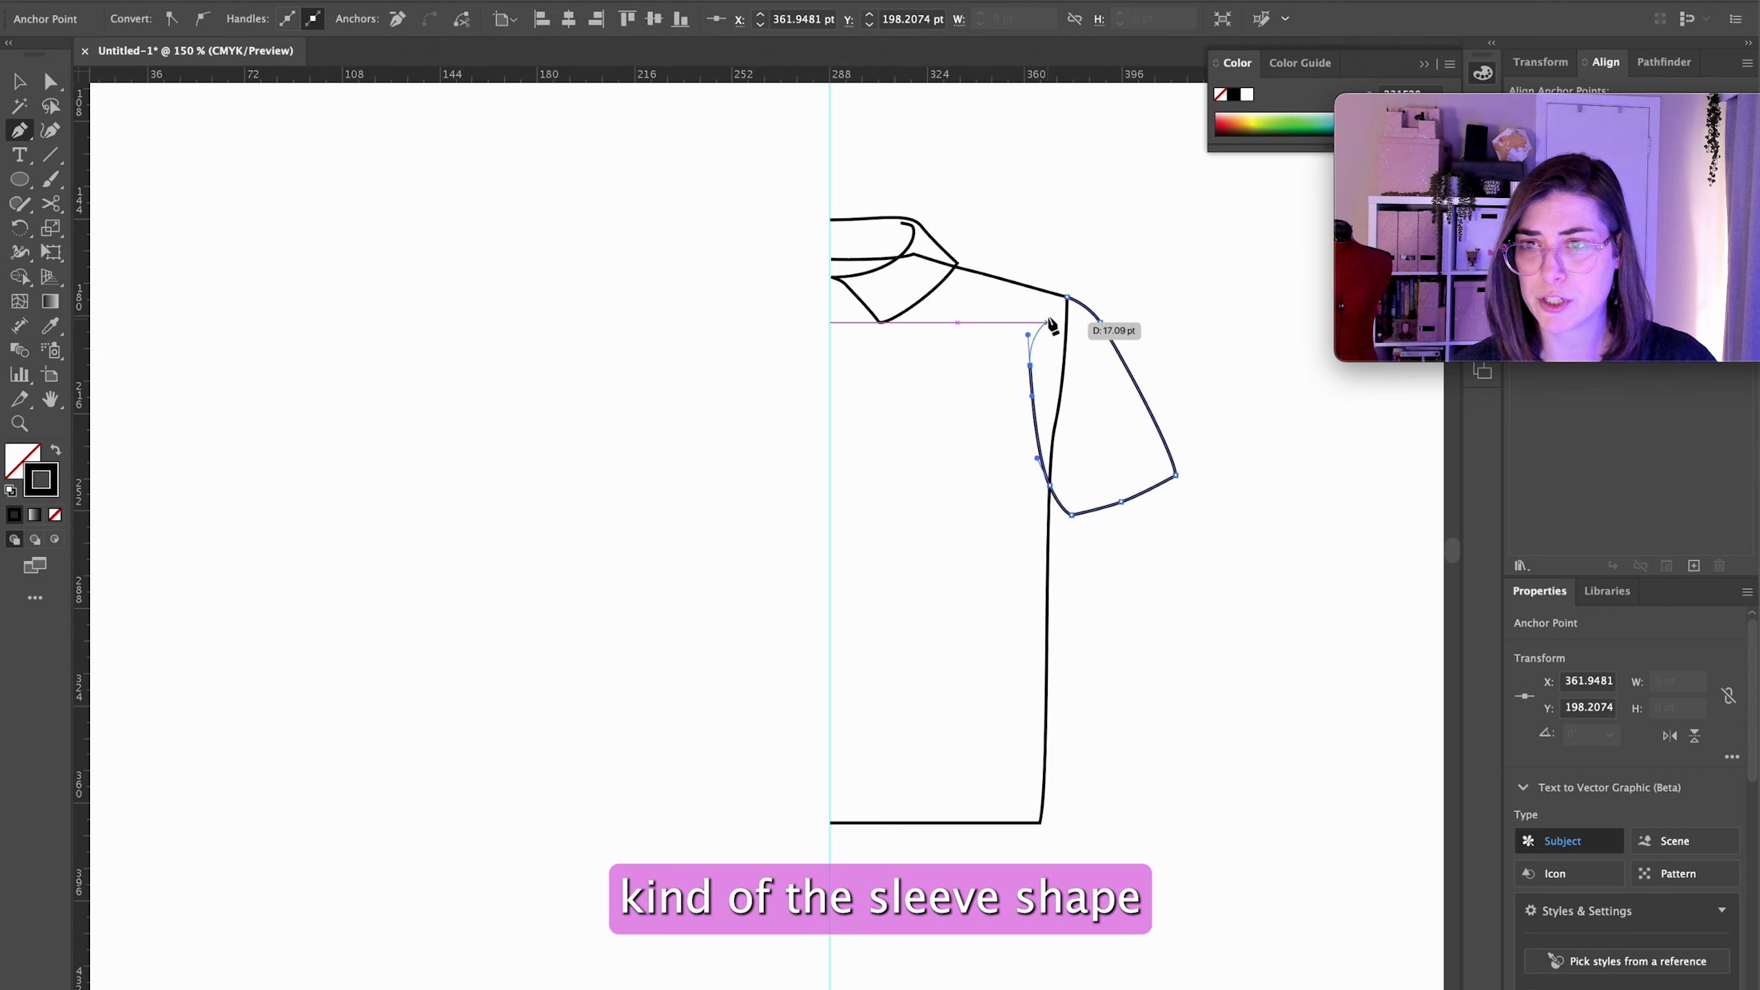
click(1067, 298)
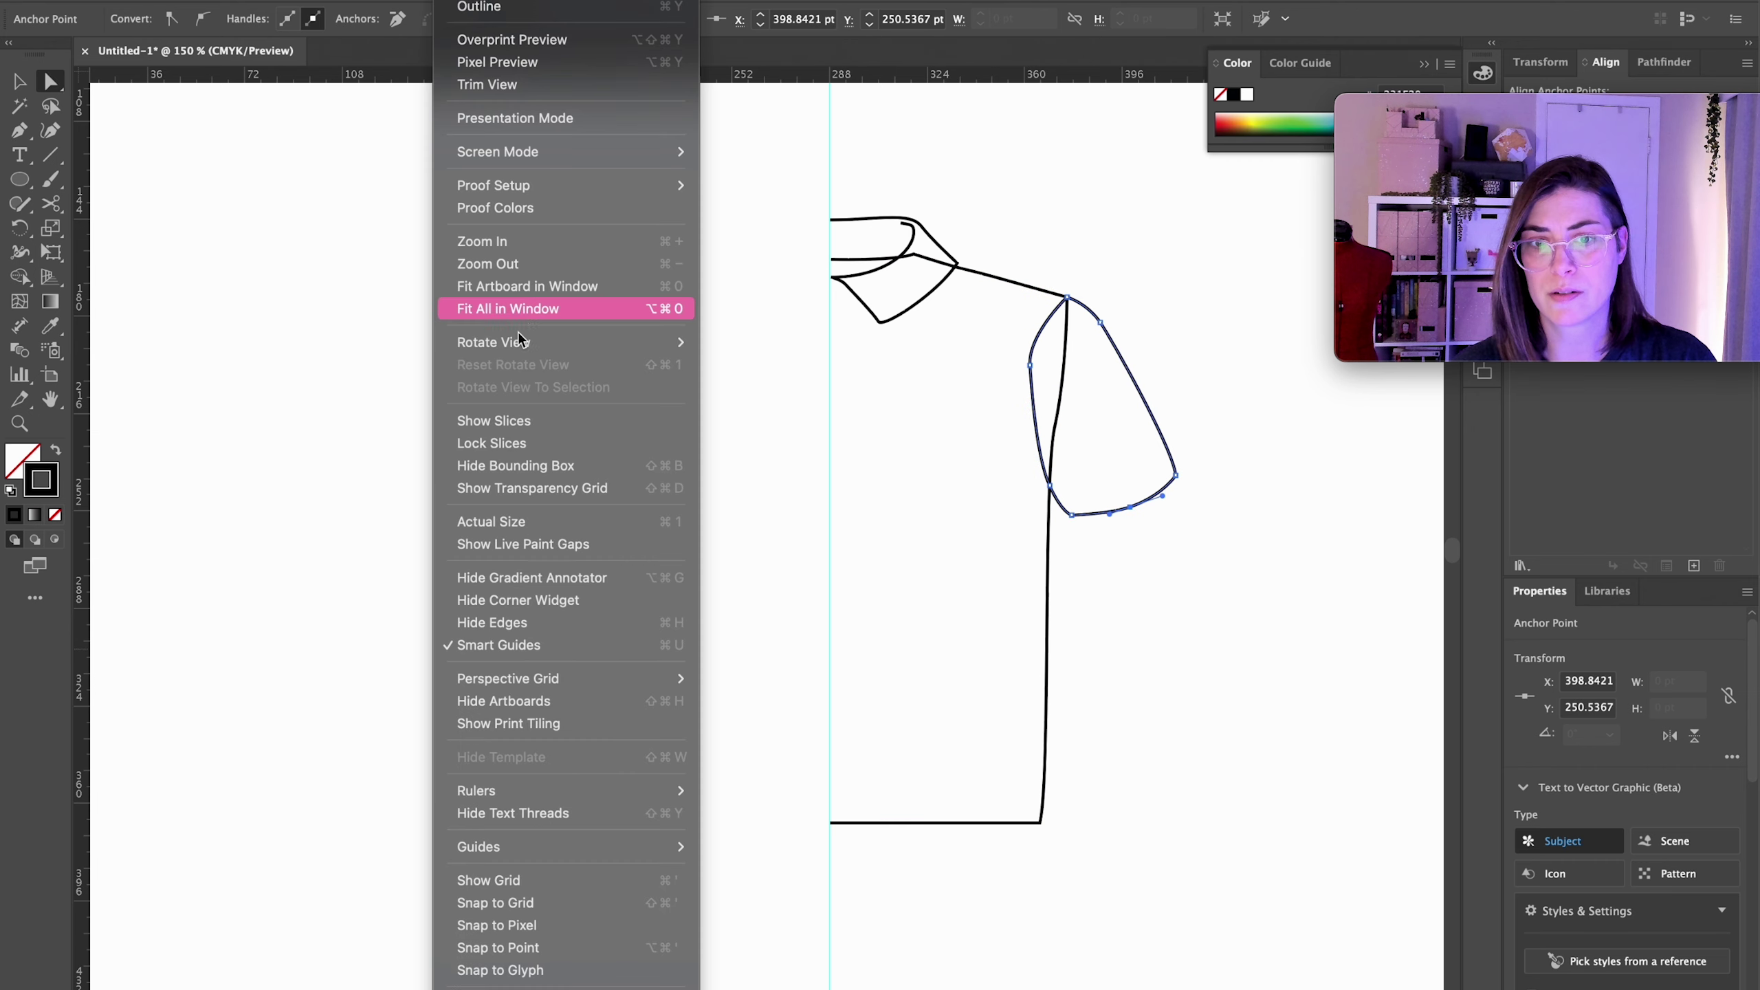
Step: Turn off Smart Guides and reposition the sleeve hem's middle anchor to about X 397, Y 250.9 pt
click(482, 650)
click(1080, 575)
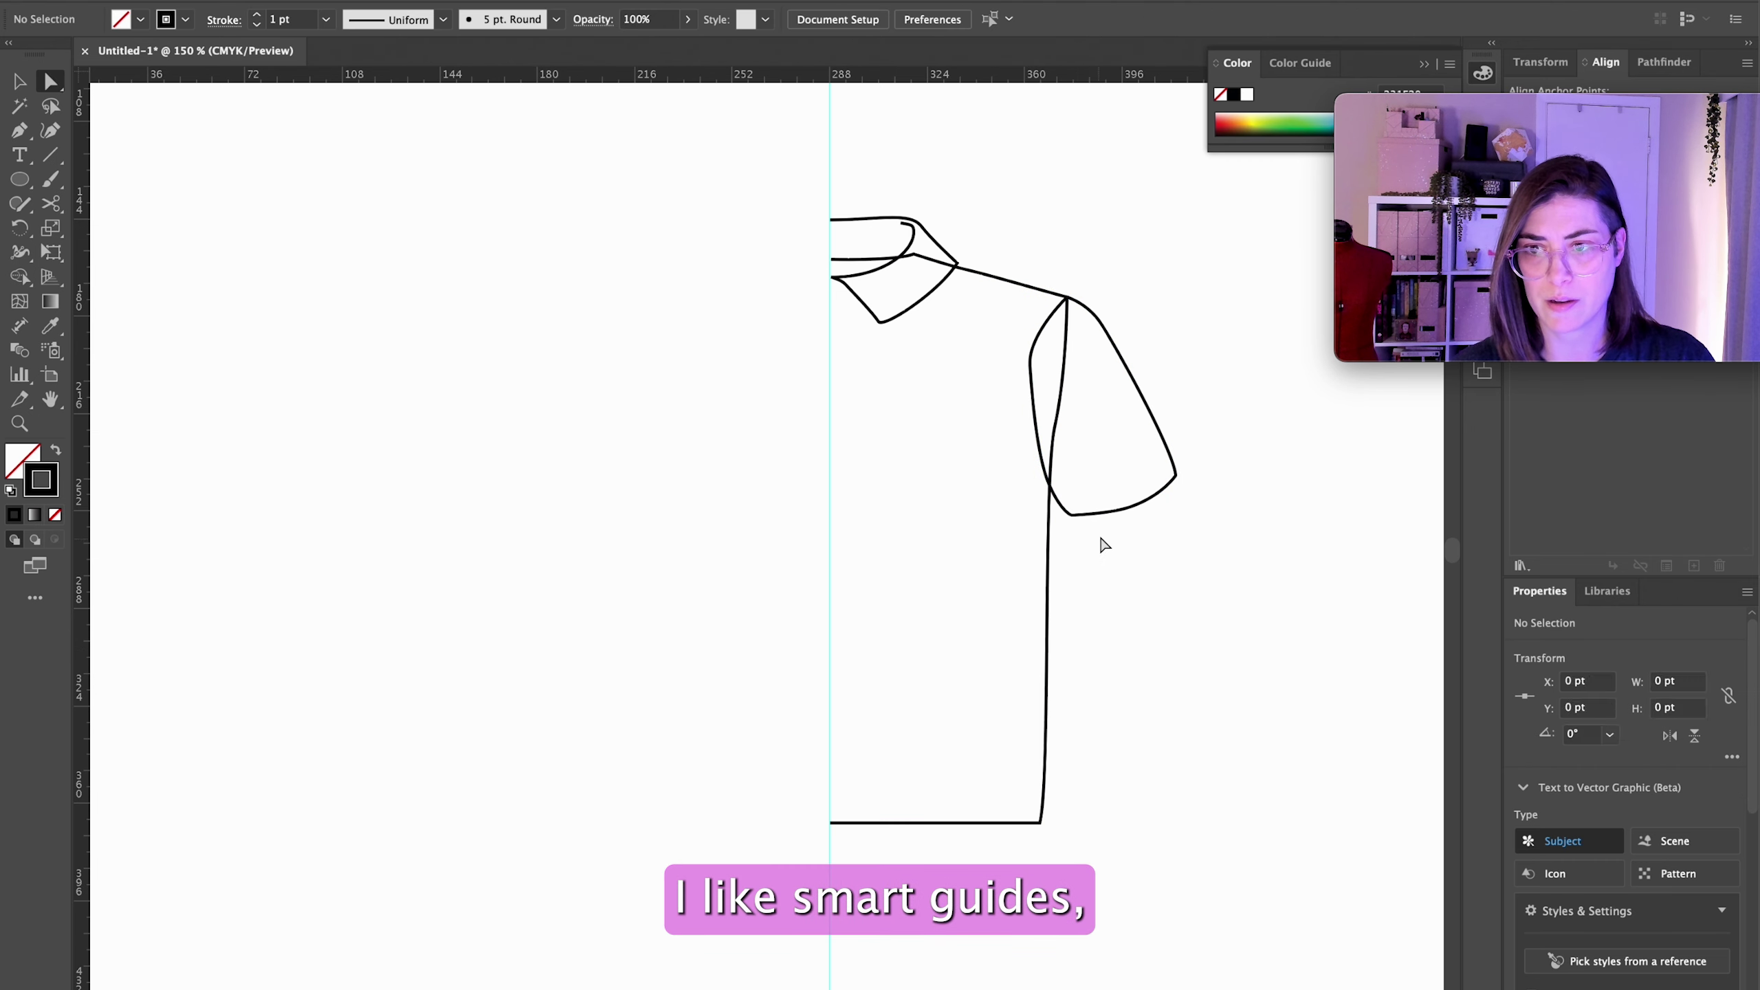
click(1124, 508)
drag(1157, 495, 1127, 501)
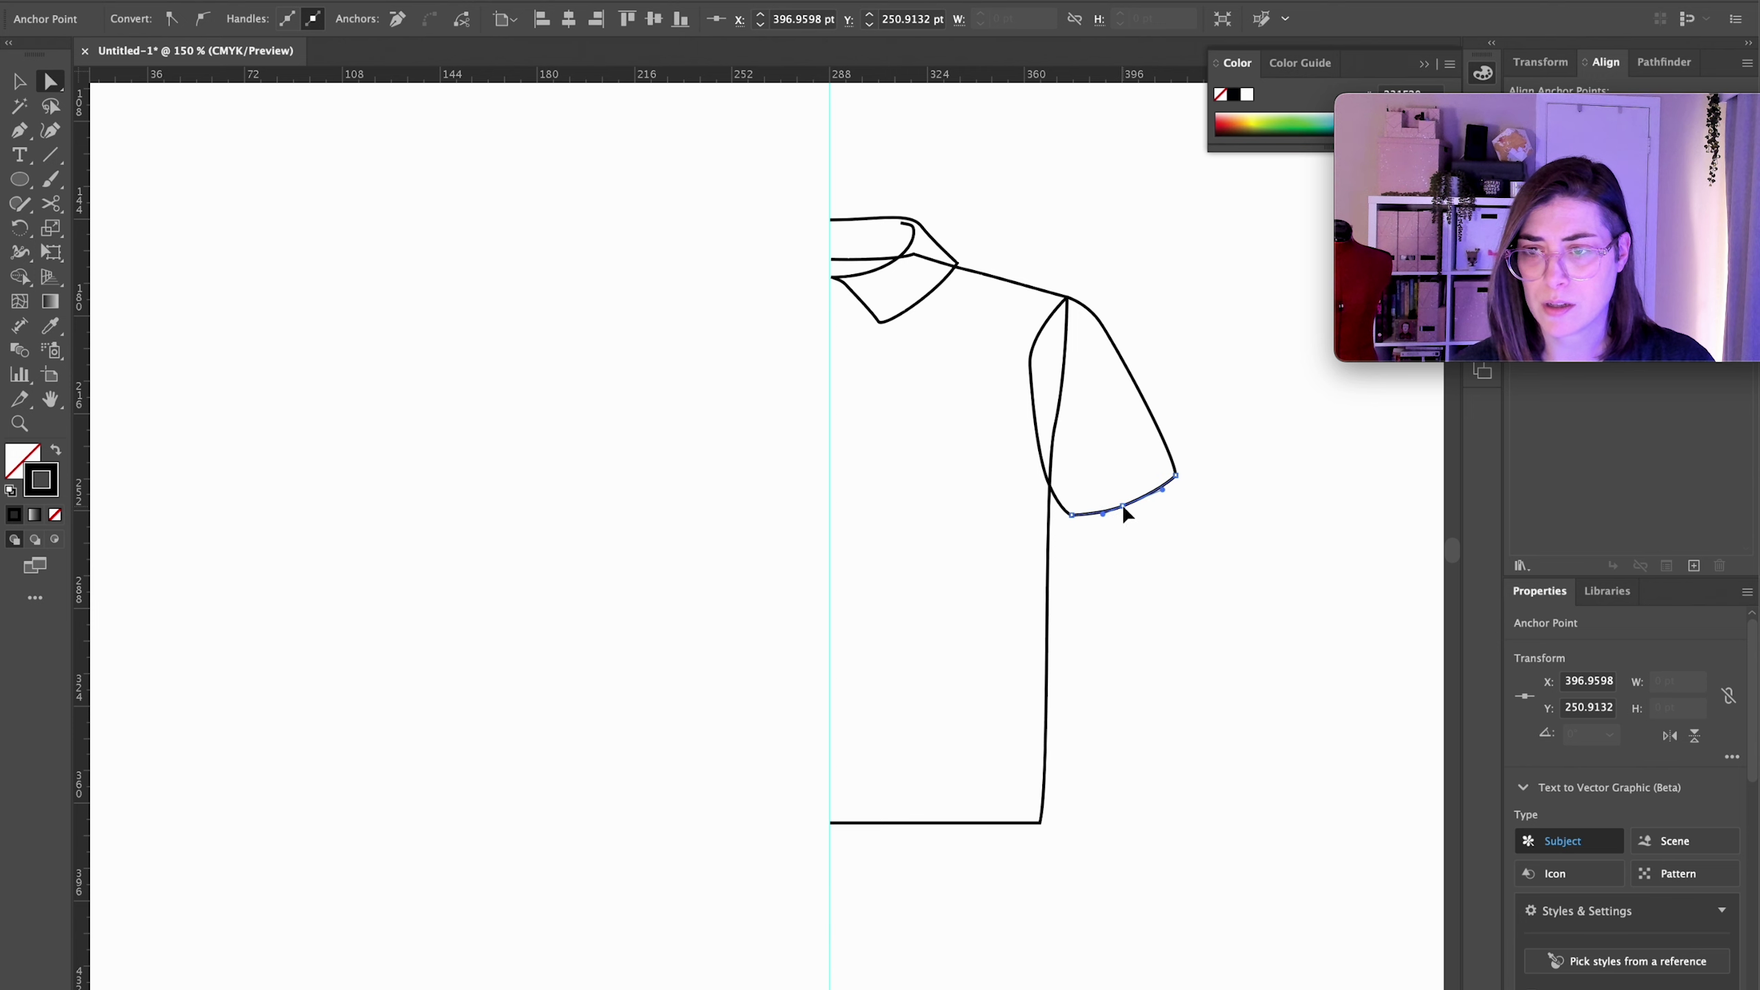
click(1122, 504)
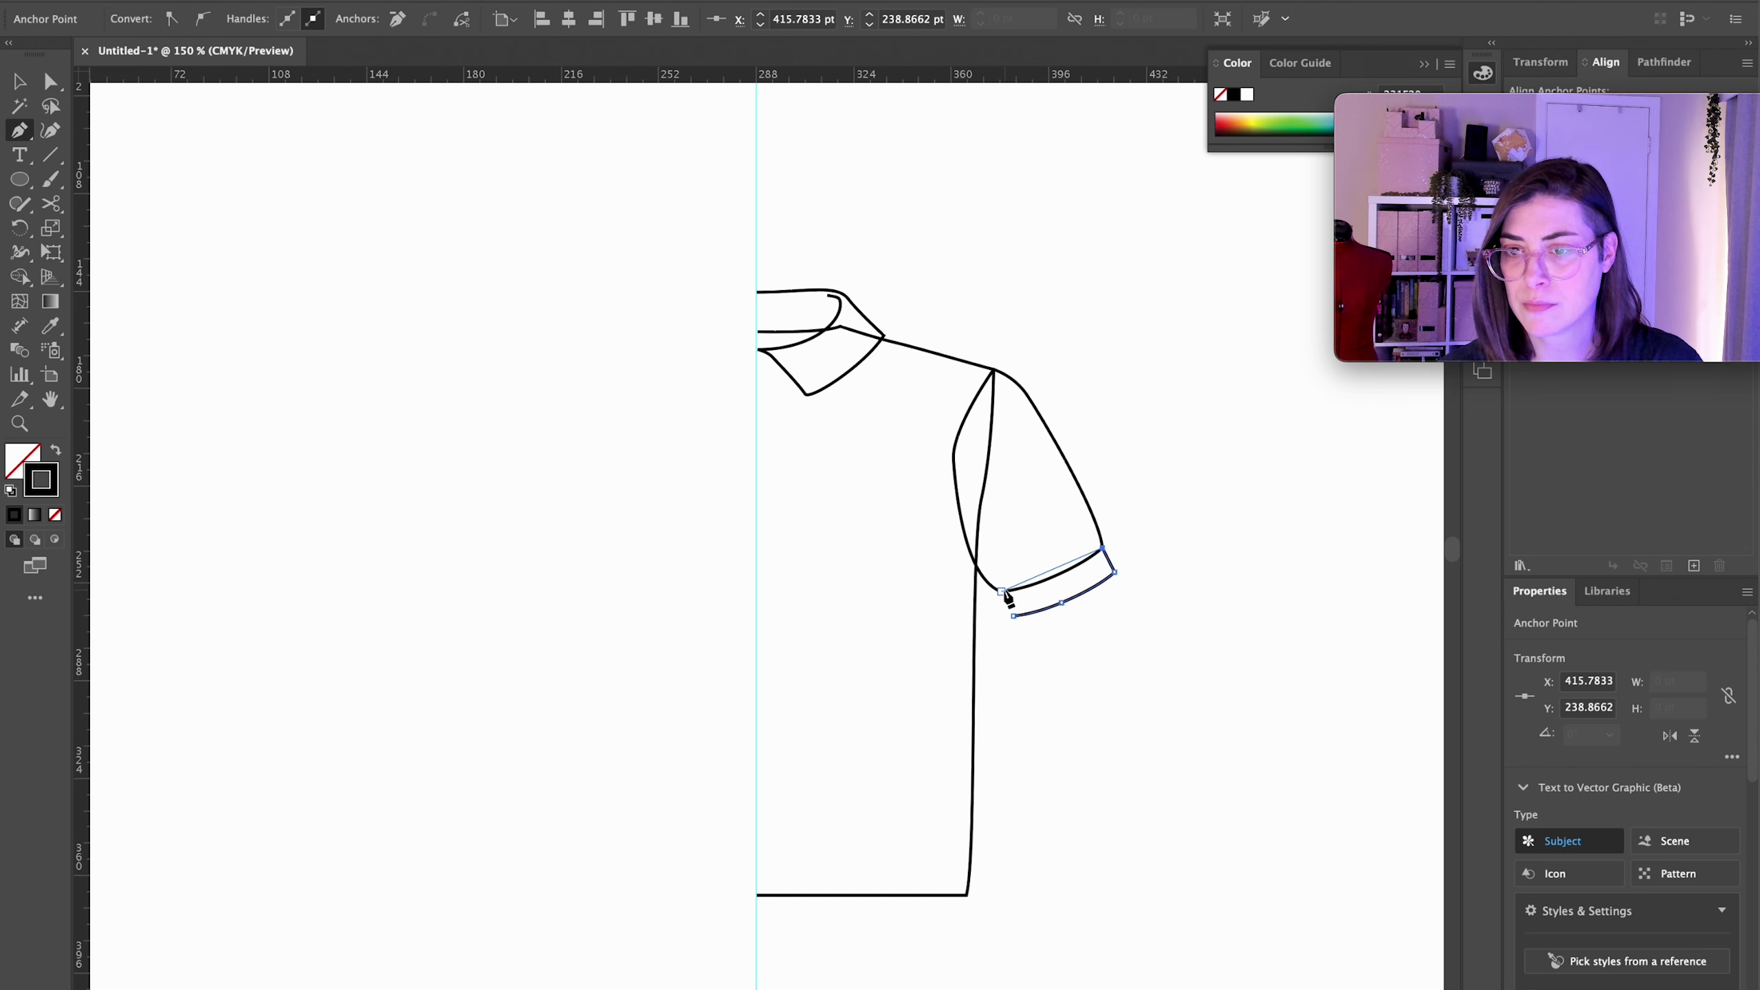
Step: Draw a narrow cuff band below the sleeve hem, following its curve and closing at the hem corners
click(1002, 593)
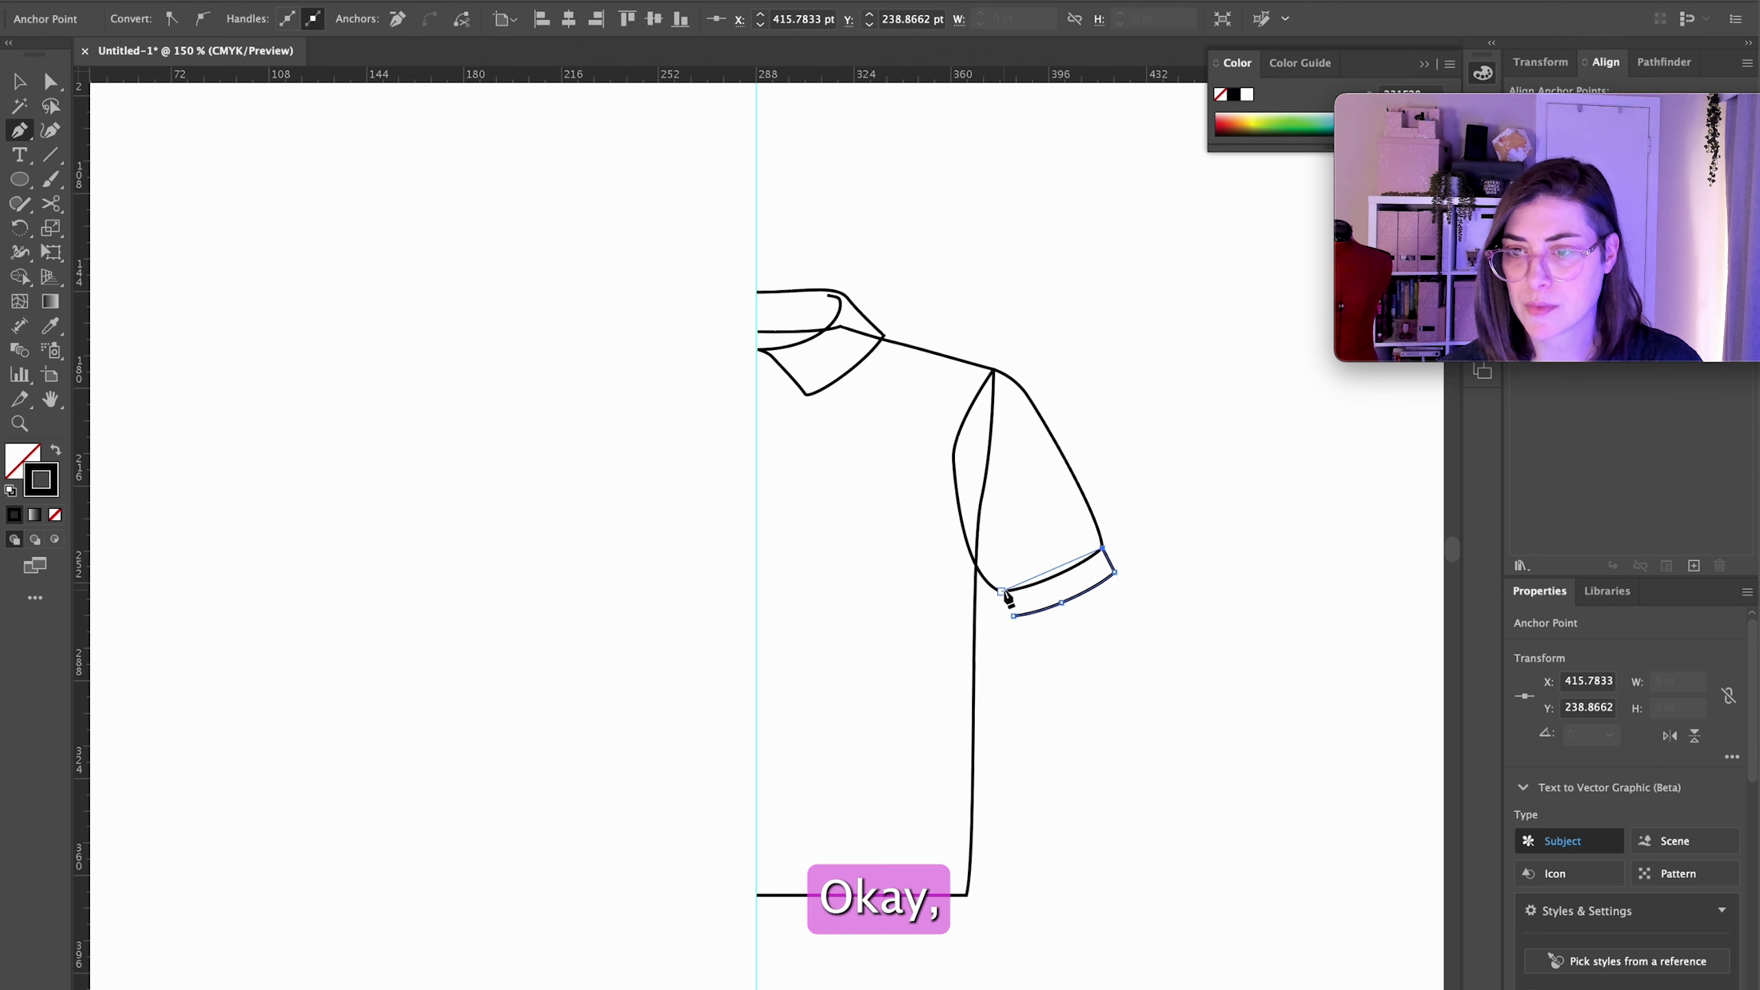
click(1013, 615)
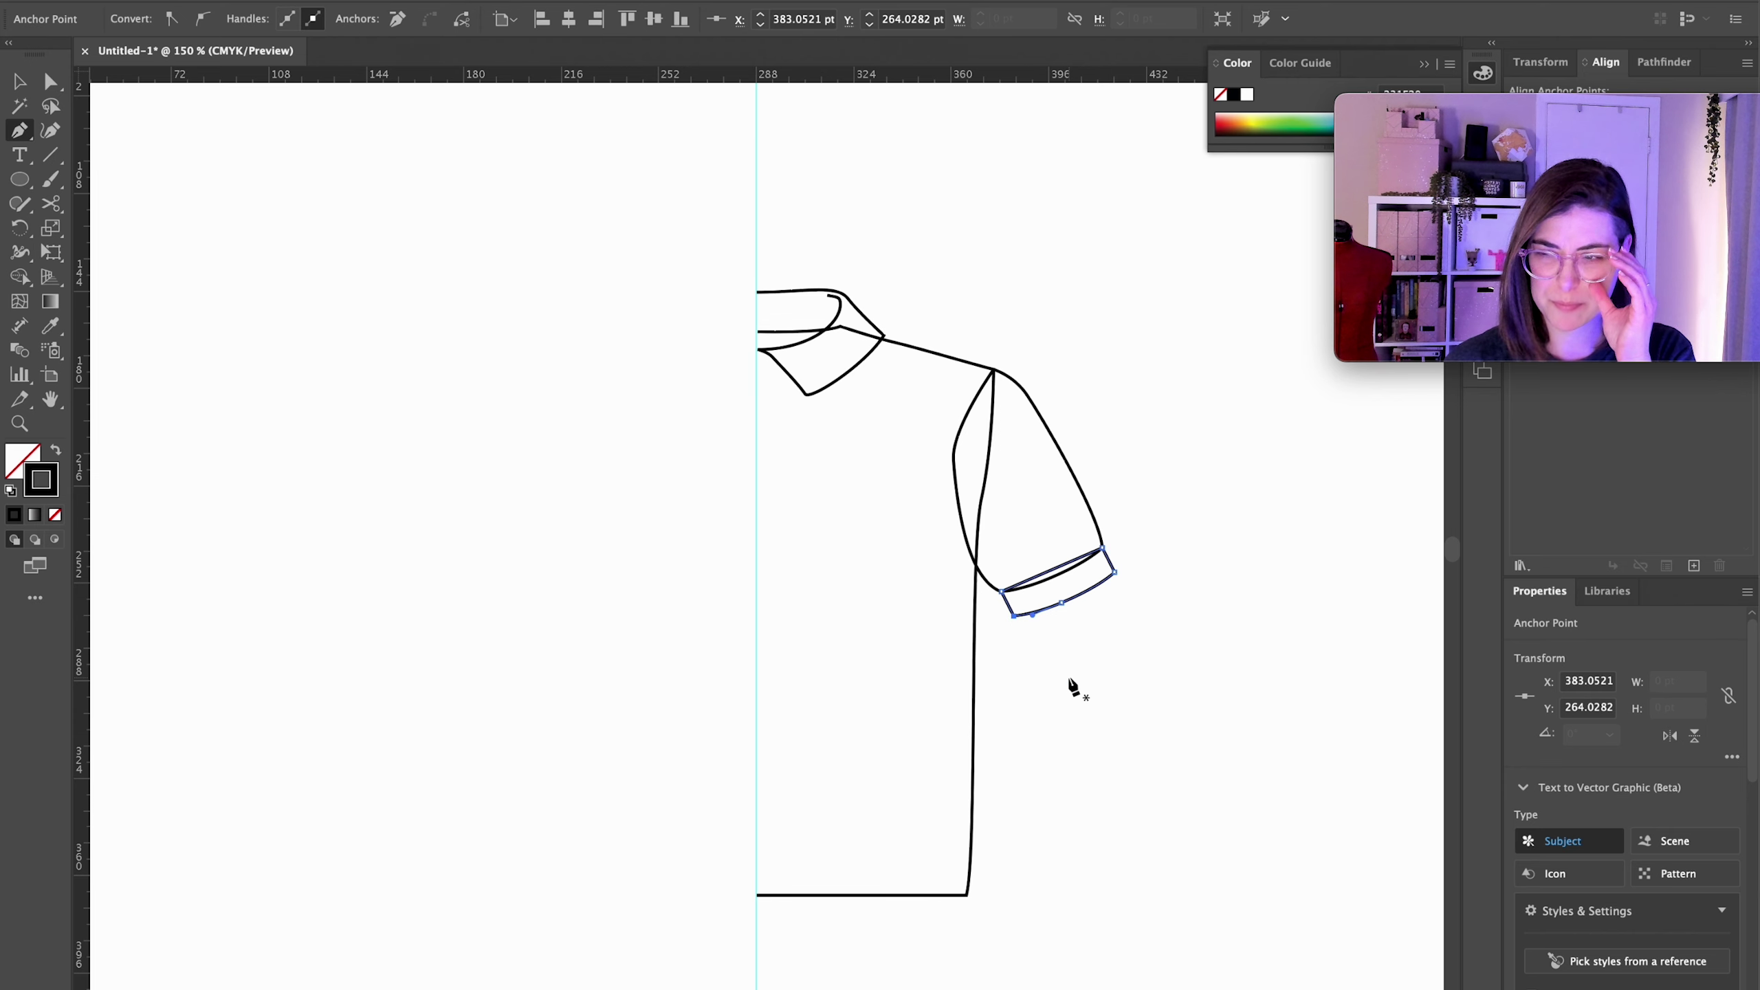
key(a)
click(1069, 682)
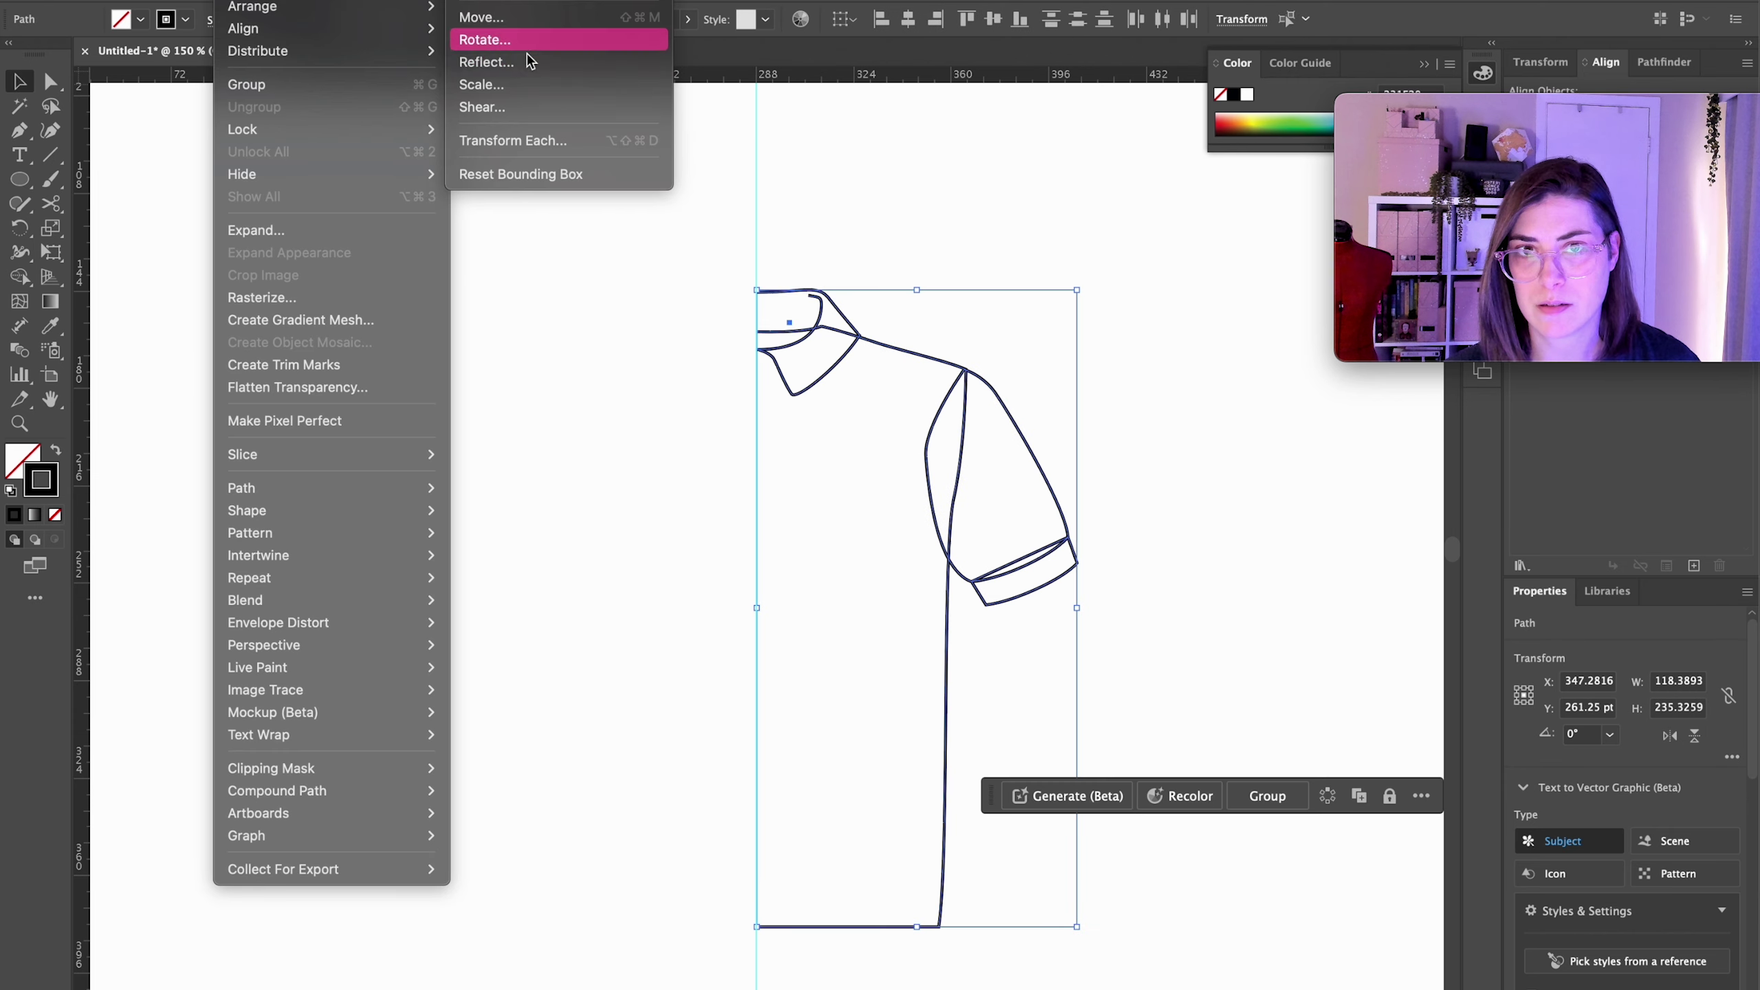
Step: Reflect a copy of the half garment about the vertical axis and place it against the other side of the centre guide
click(529, 62)
click(486, 62)
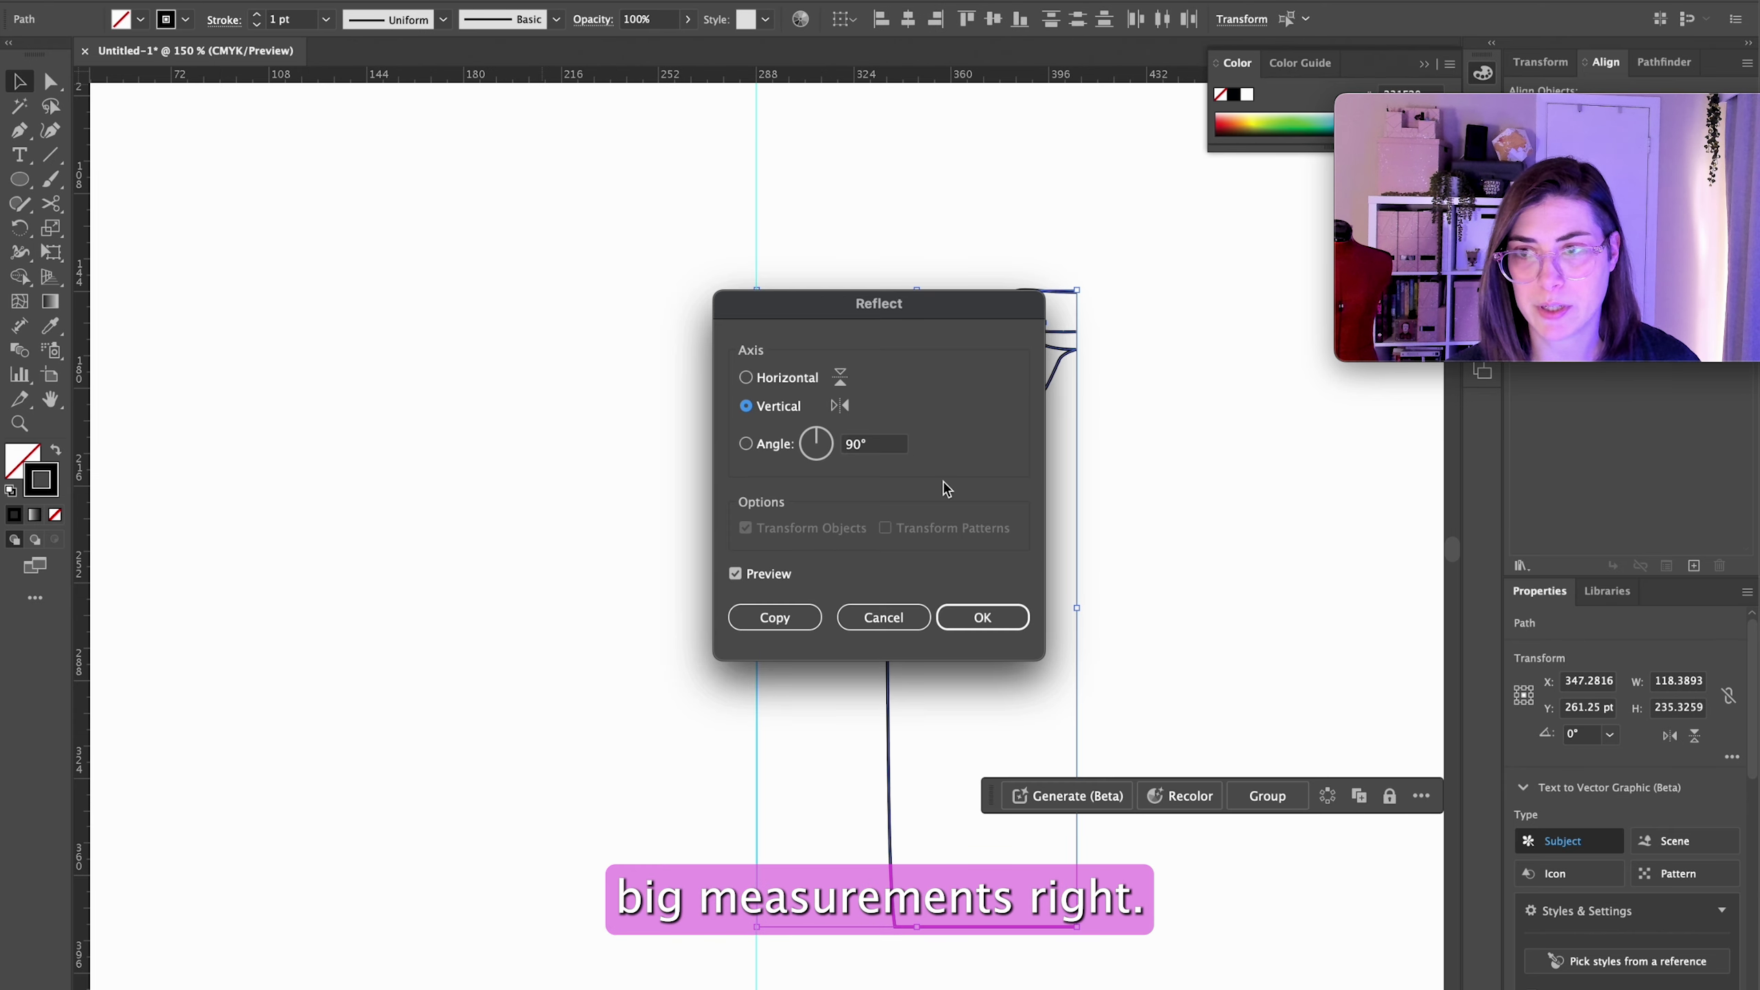
click(780, 616)
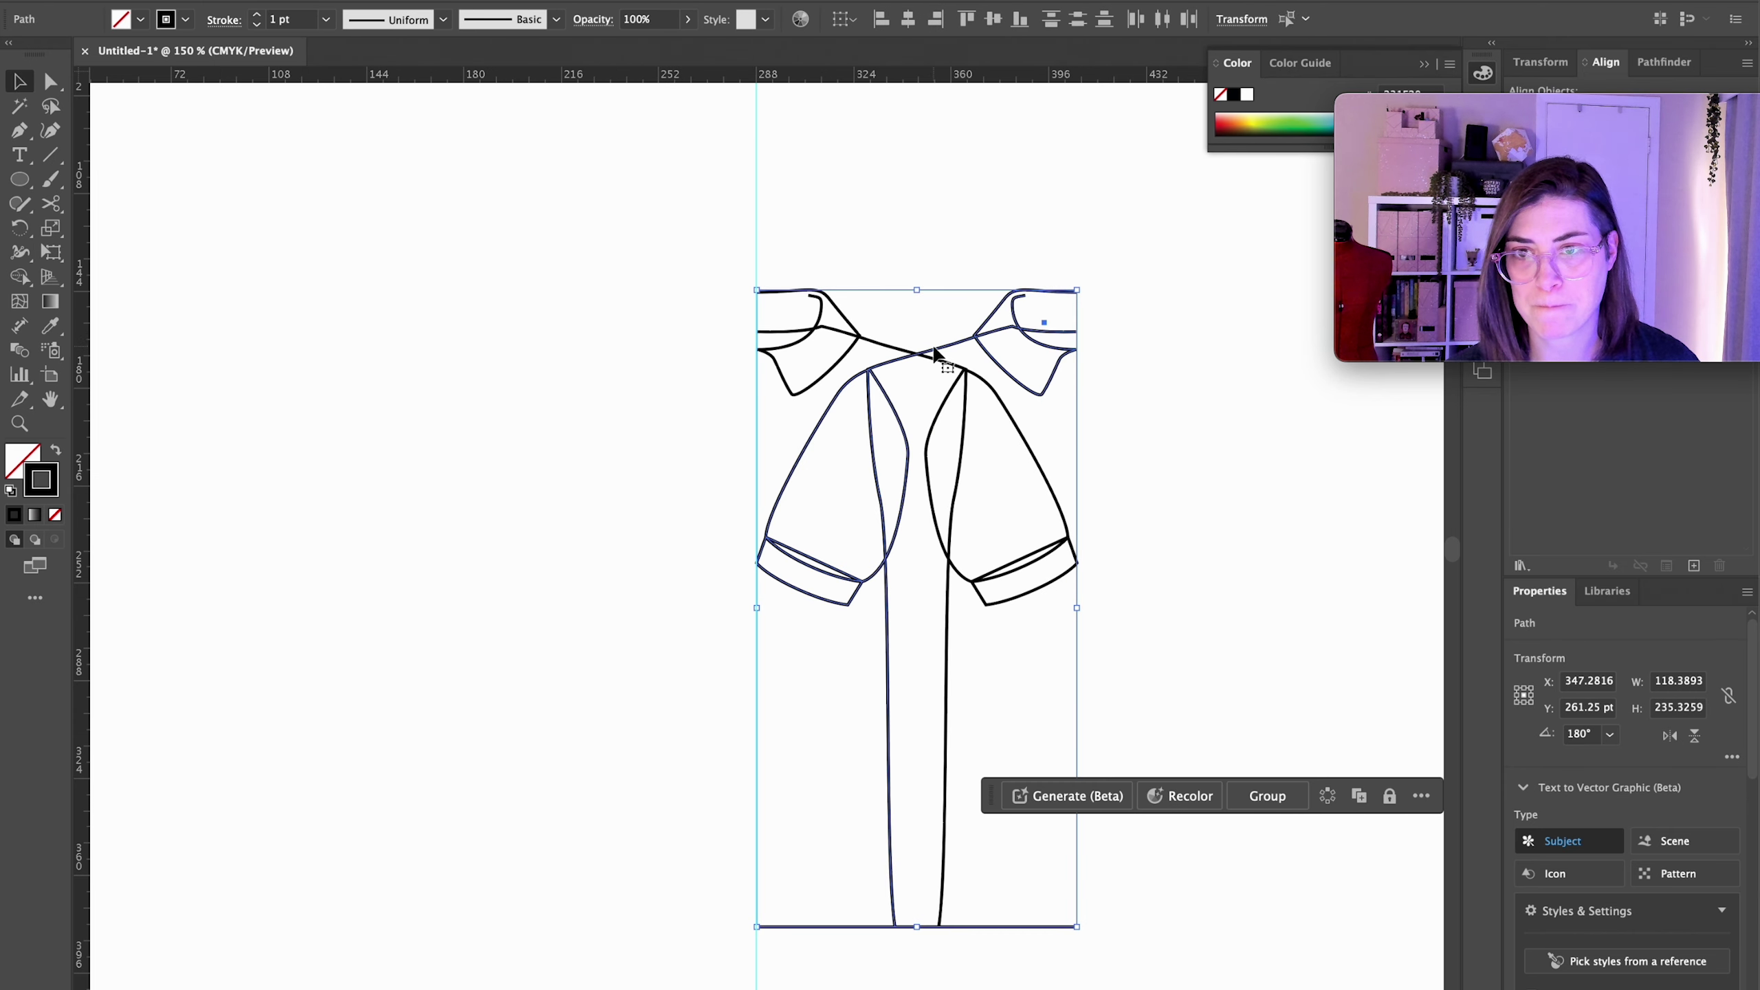
drag(932, 344, 612, 367)
Step: Reshape the original half's underarm curve, and nudge its shoulder, armhole and sleeve points slightly inward together
key(a)
drag(1141, 479, 1034, 603)
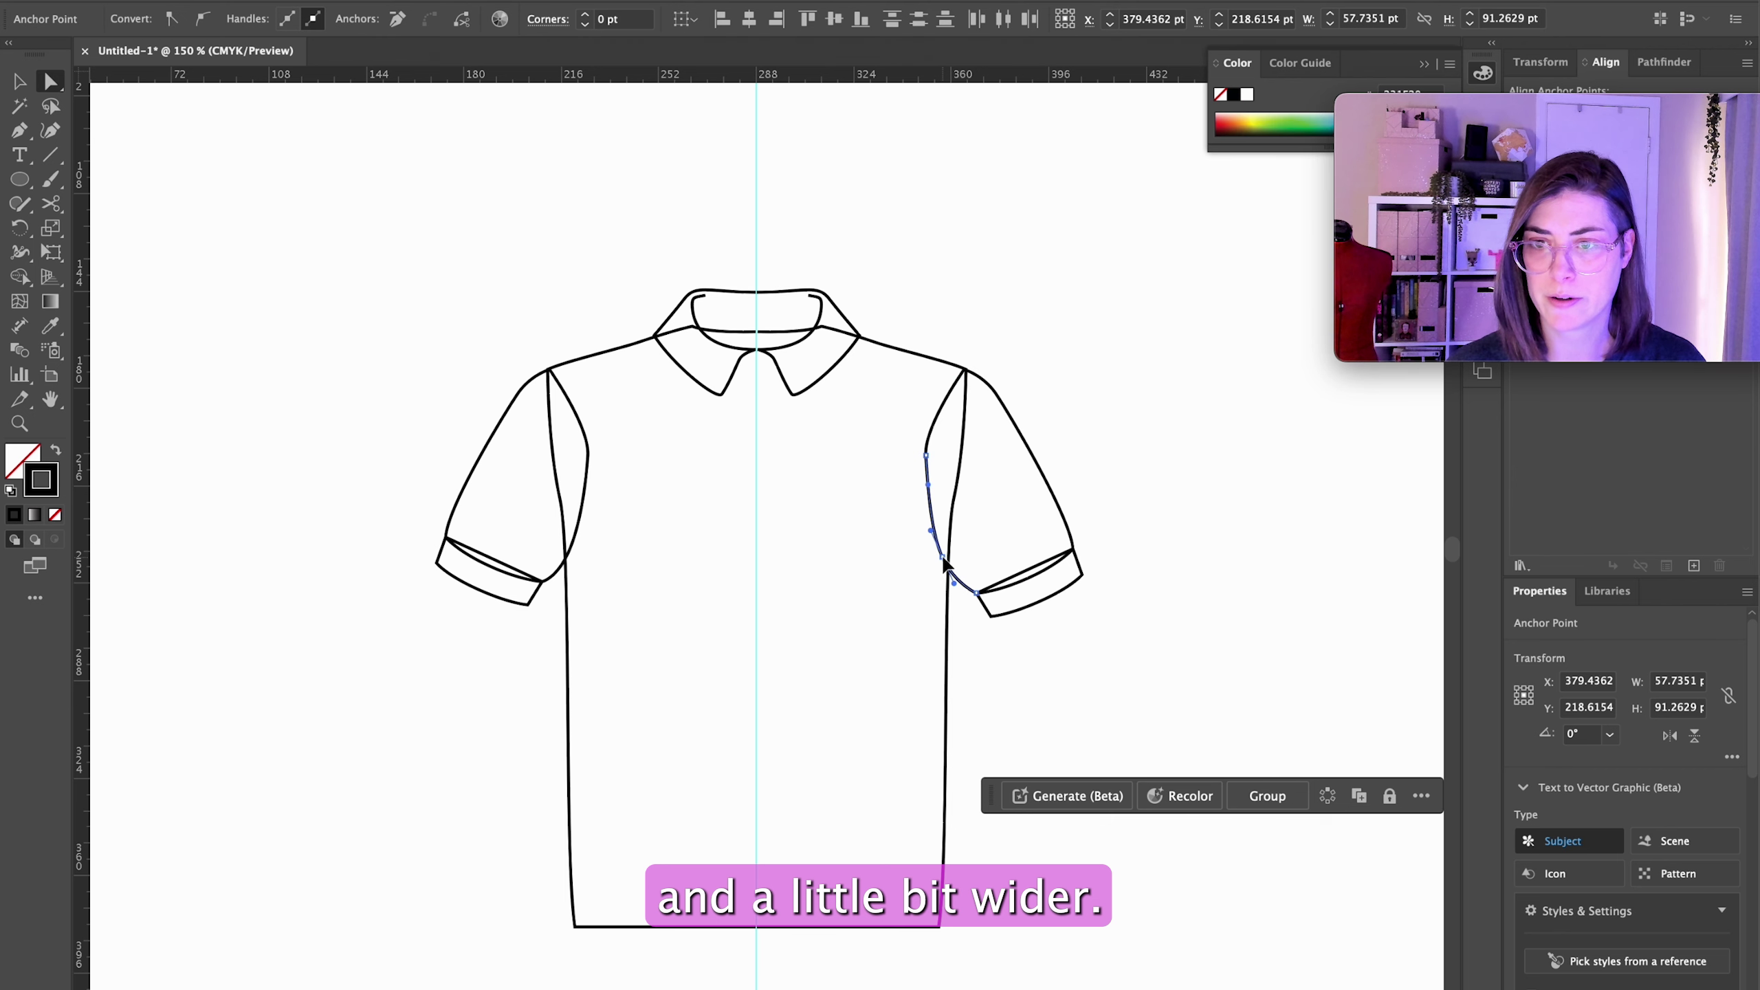
drag(1103, 323, 901, 696)
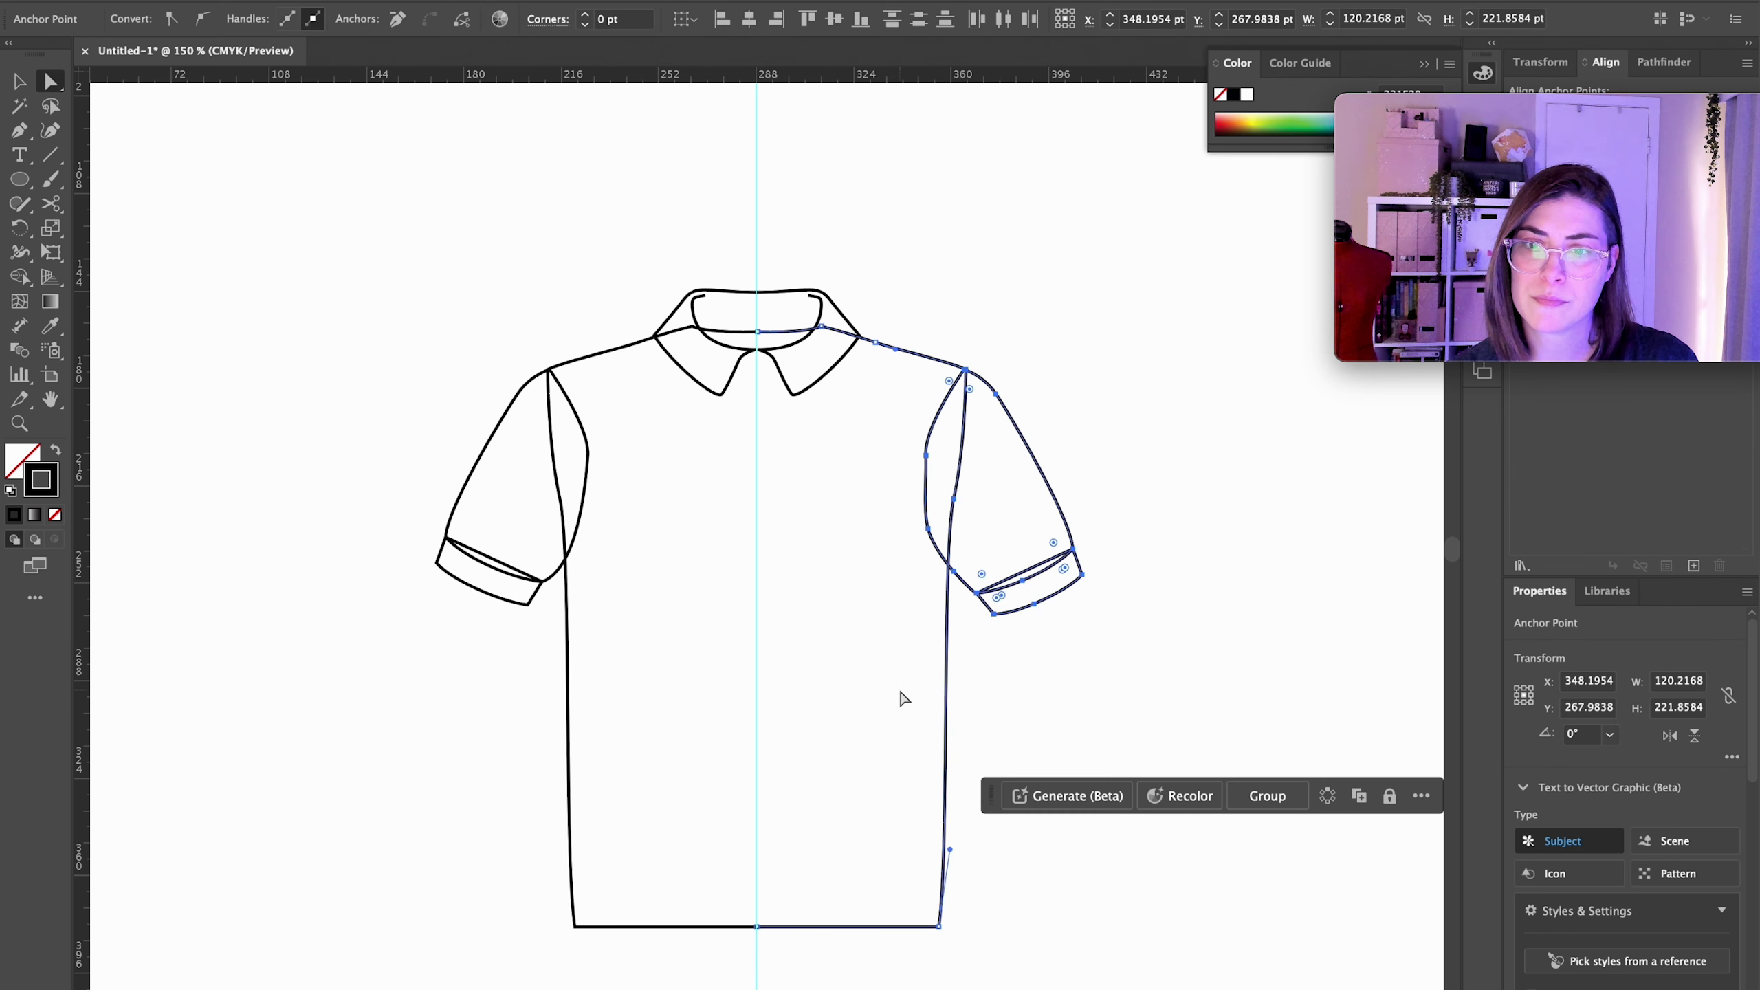
key(Left)
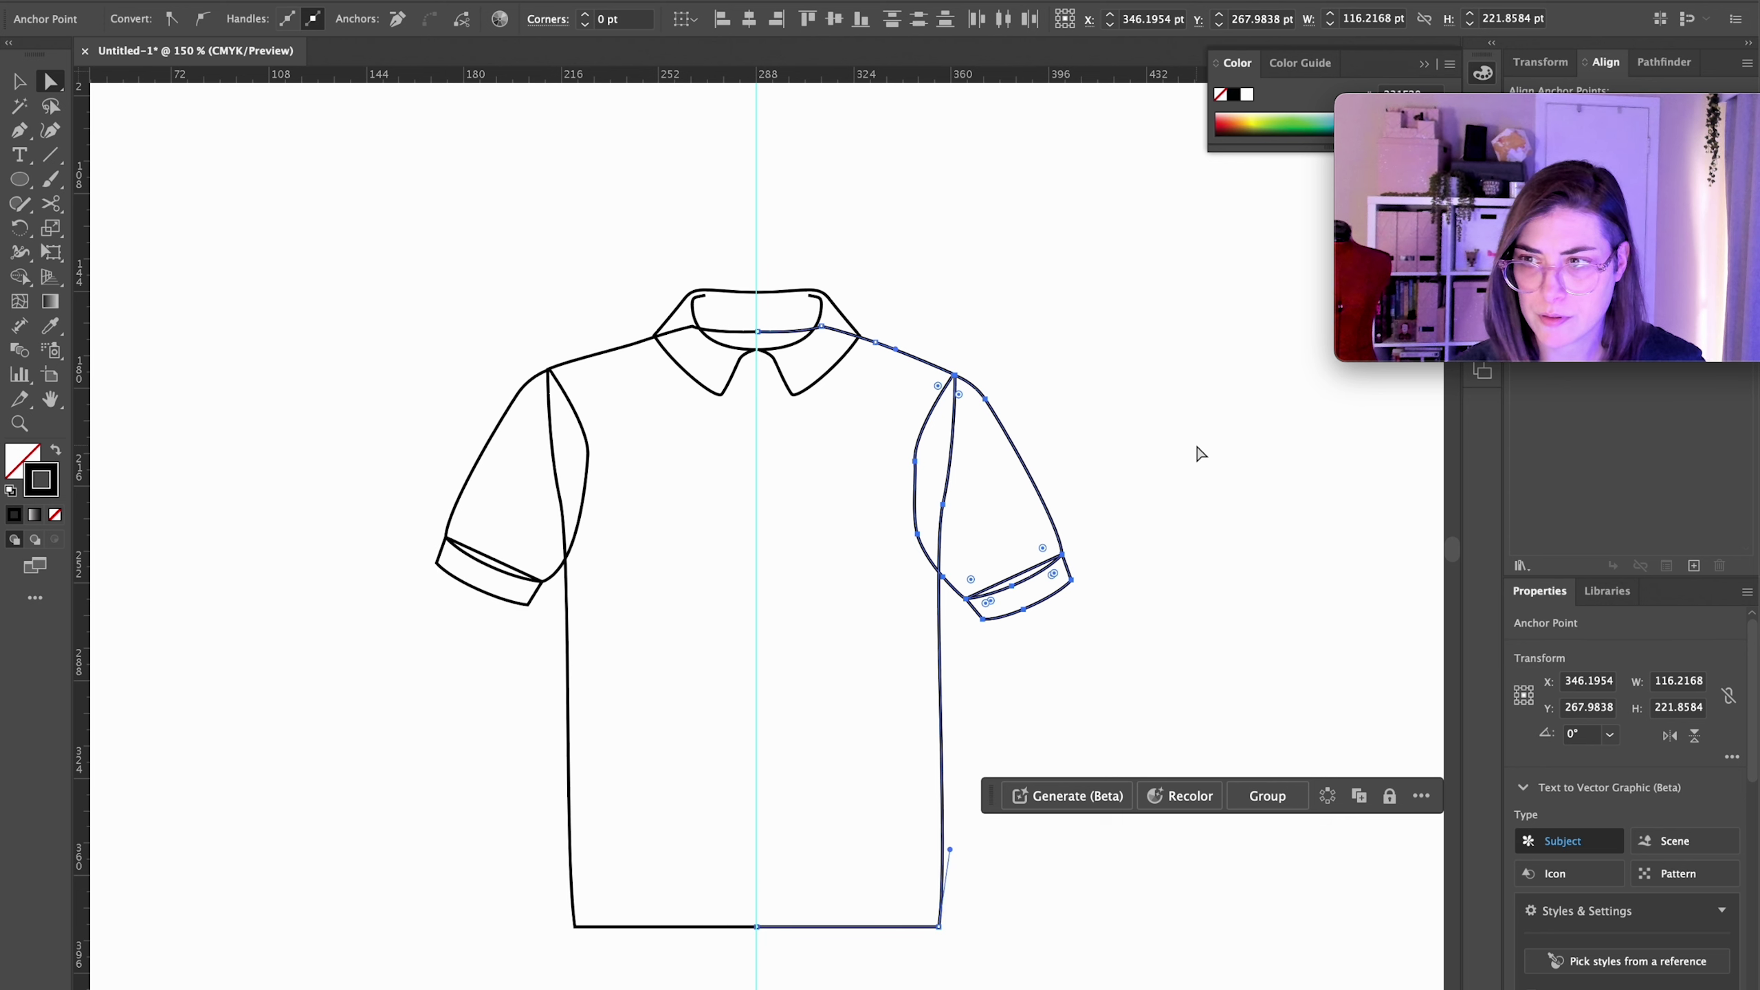
click(1160, 353)
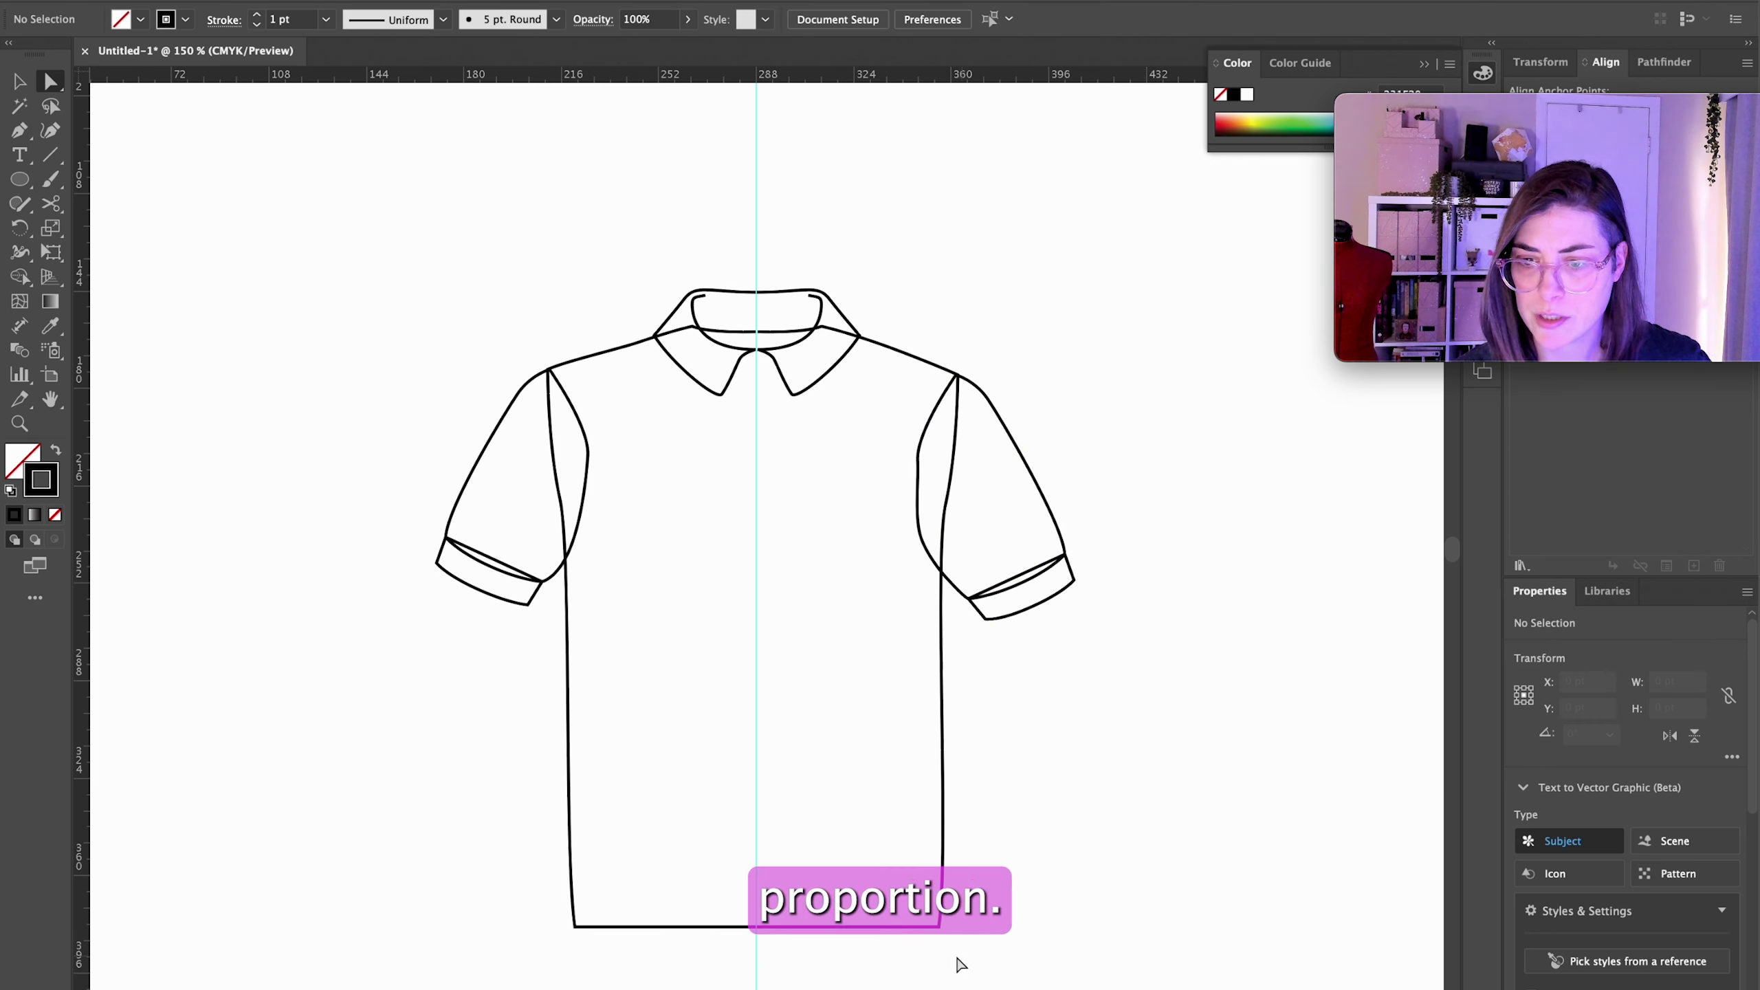
Step: Raise the original half's bottom hem points slightly to shorten the body
drag(940, 929, 867, 913)
click(995, 957)
click(1098, 939)
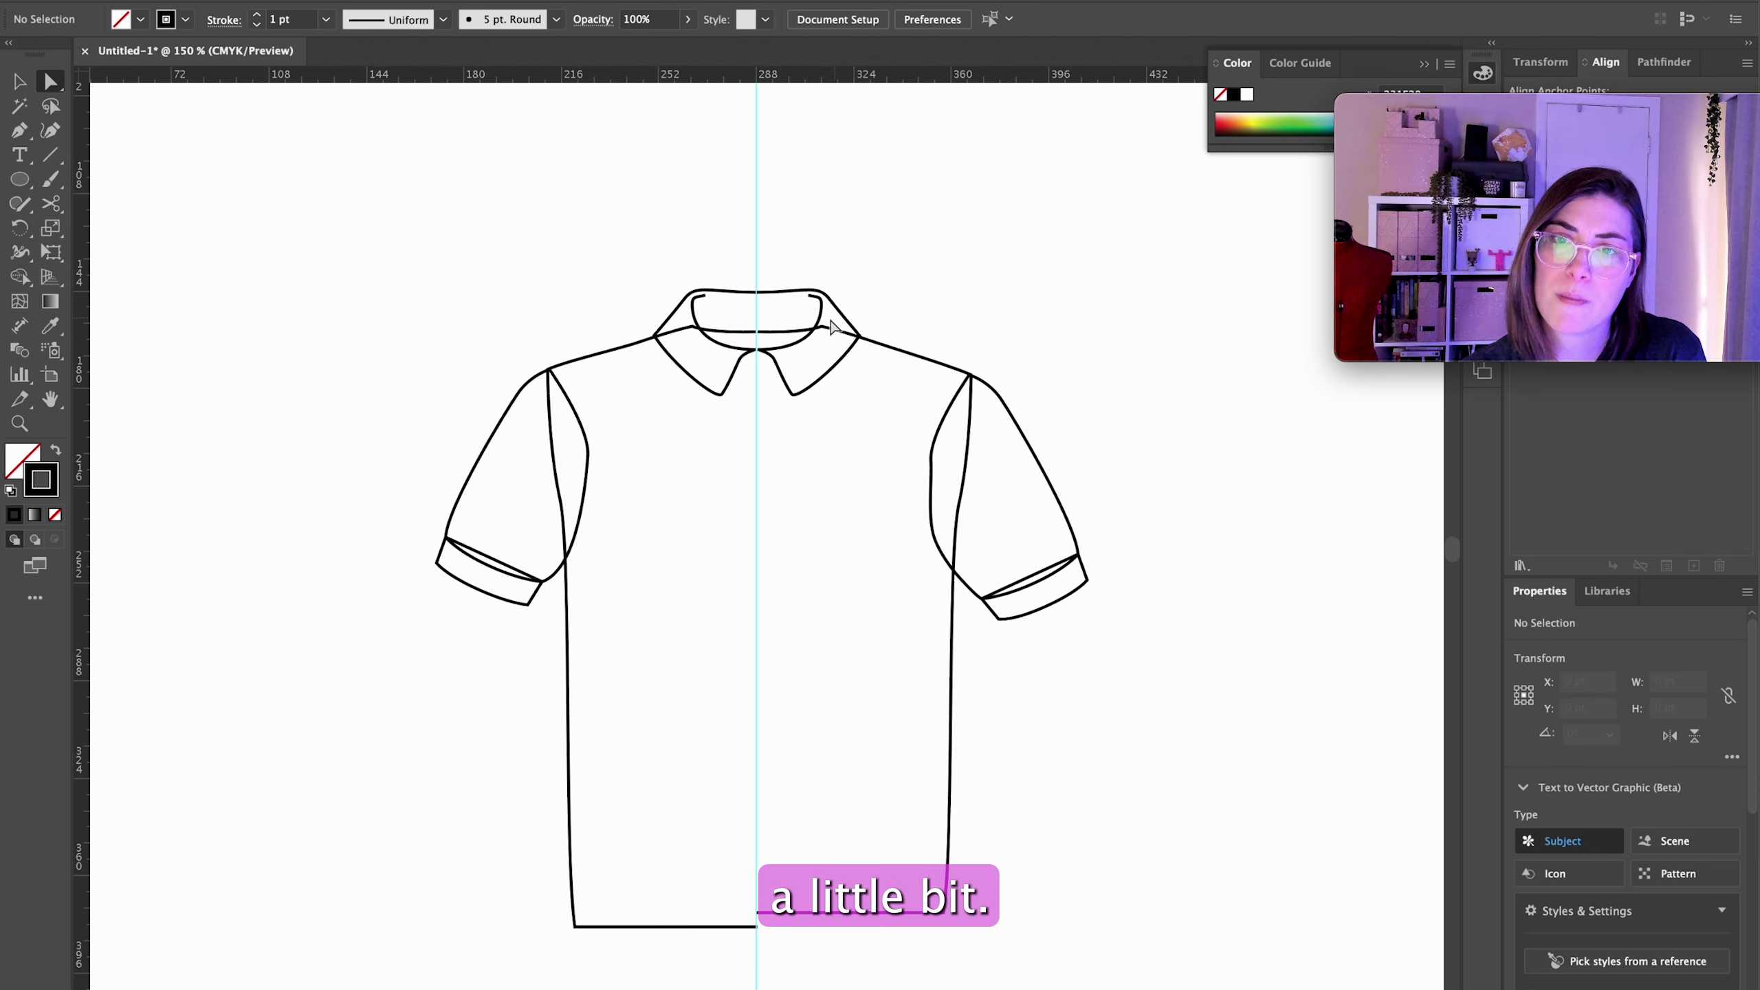
Step: Flatten the inner neckline curve by shortening its lower handle, and bring the collar's outer points slightly inward
click(813, 348)
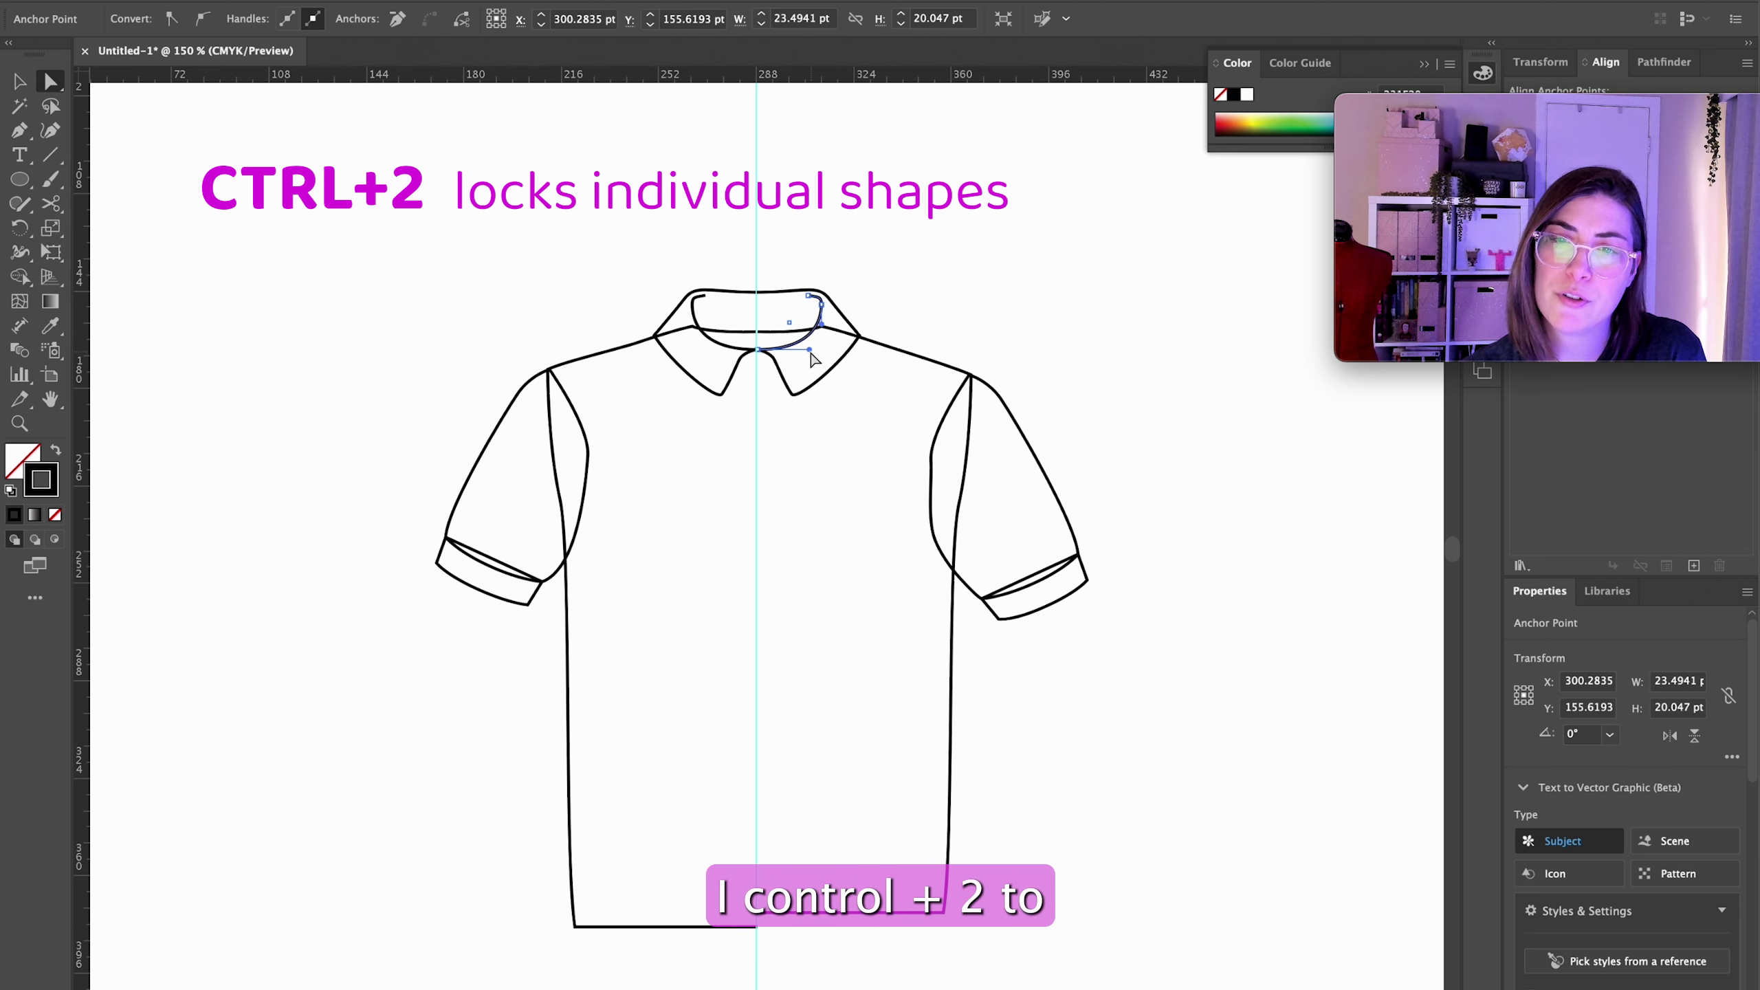
drag(803, 346, 783, 347)
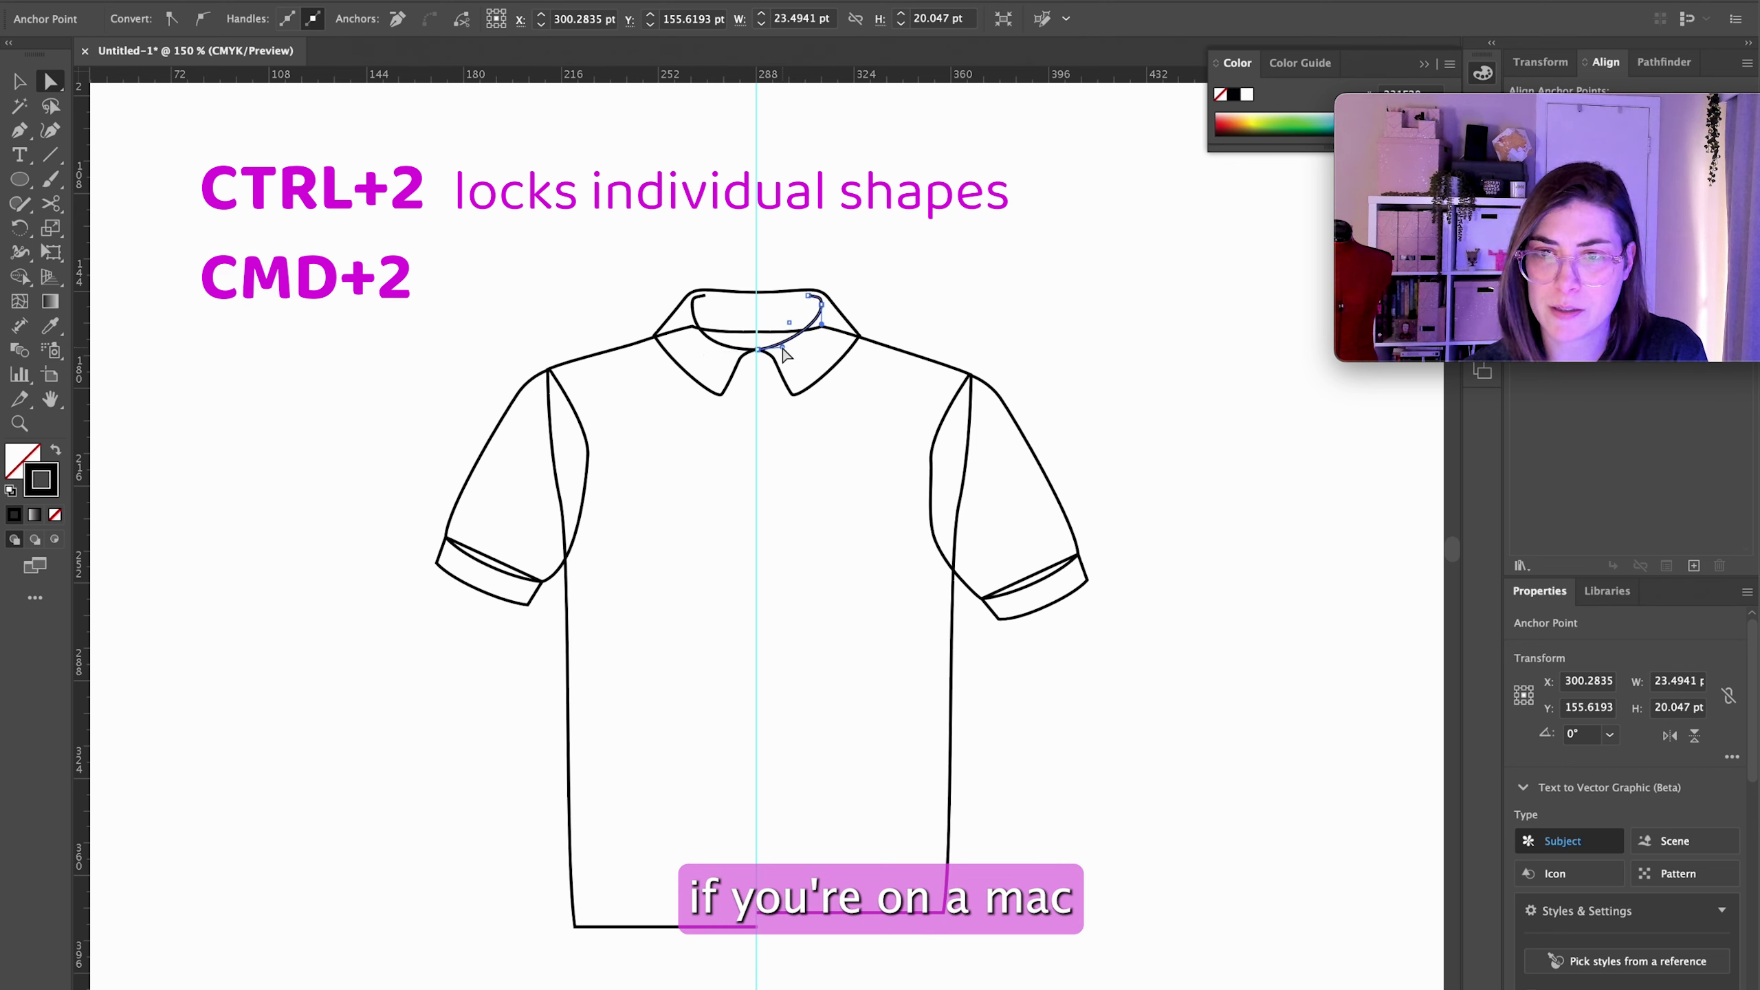
key(super+2)
drag(899, 245, 814, 313)
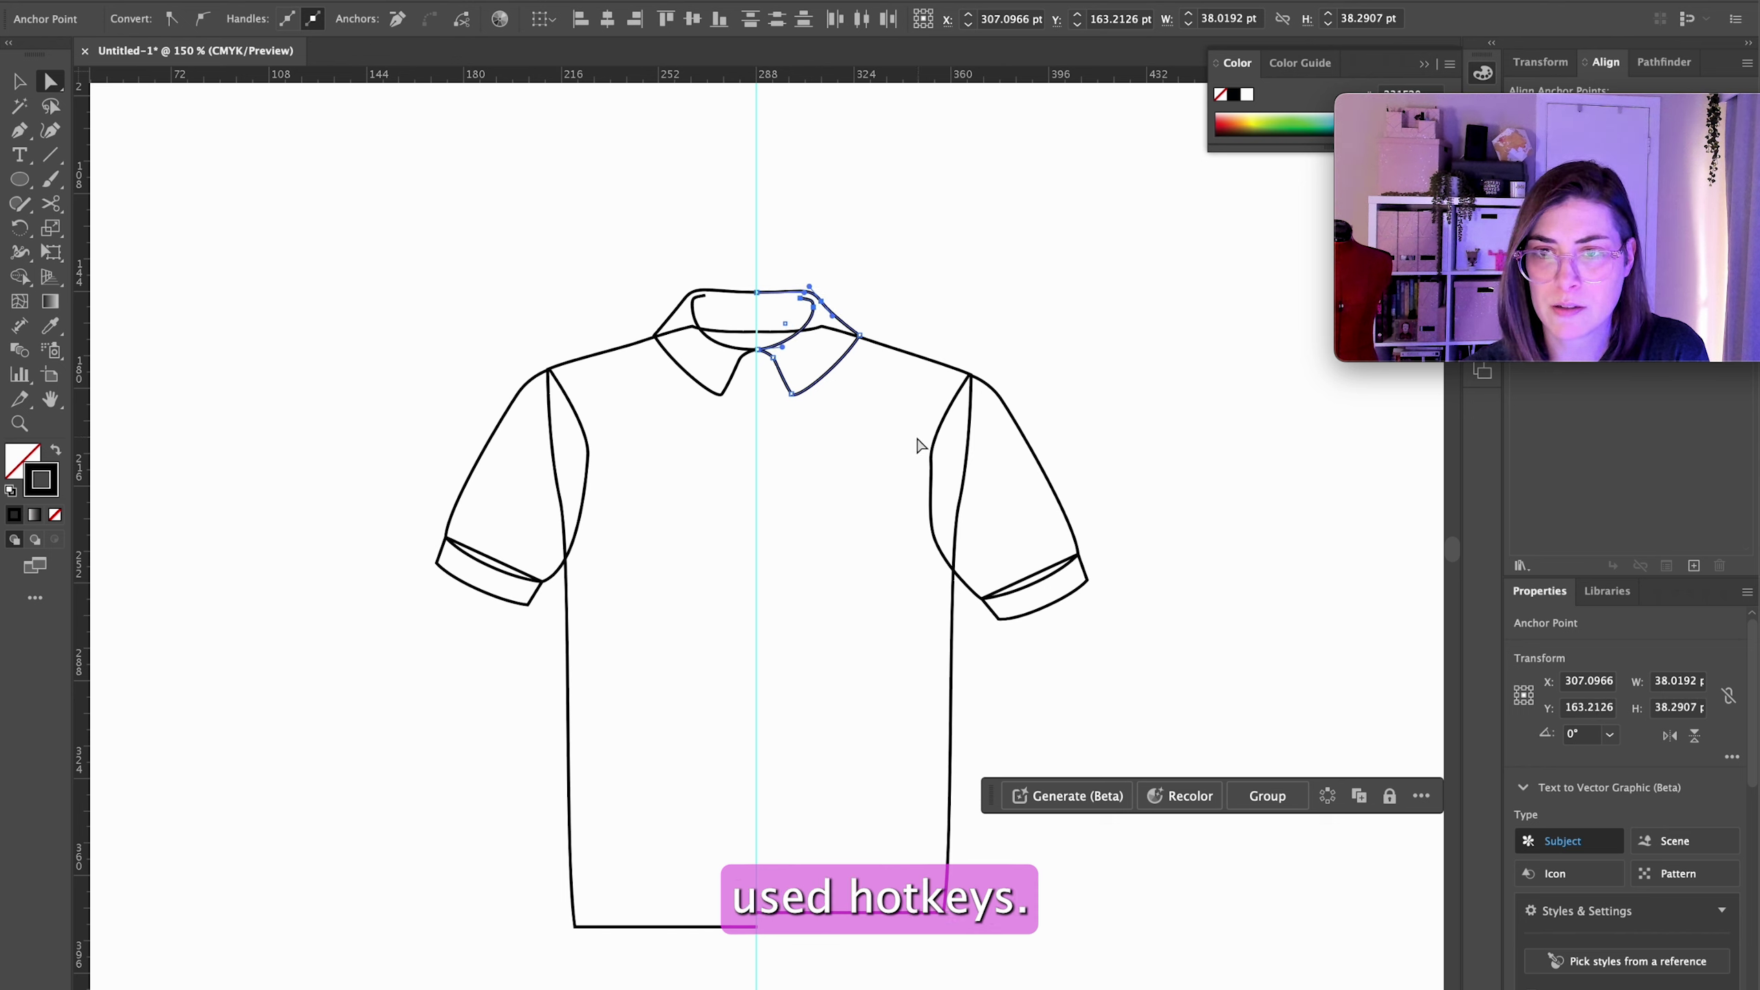
Step: Move the body outline's armhole anchor down to about X 362.8, Y 238.5 pt
click(958, 504)
drag(962, 504, 955, 548)
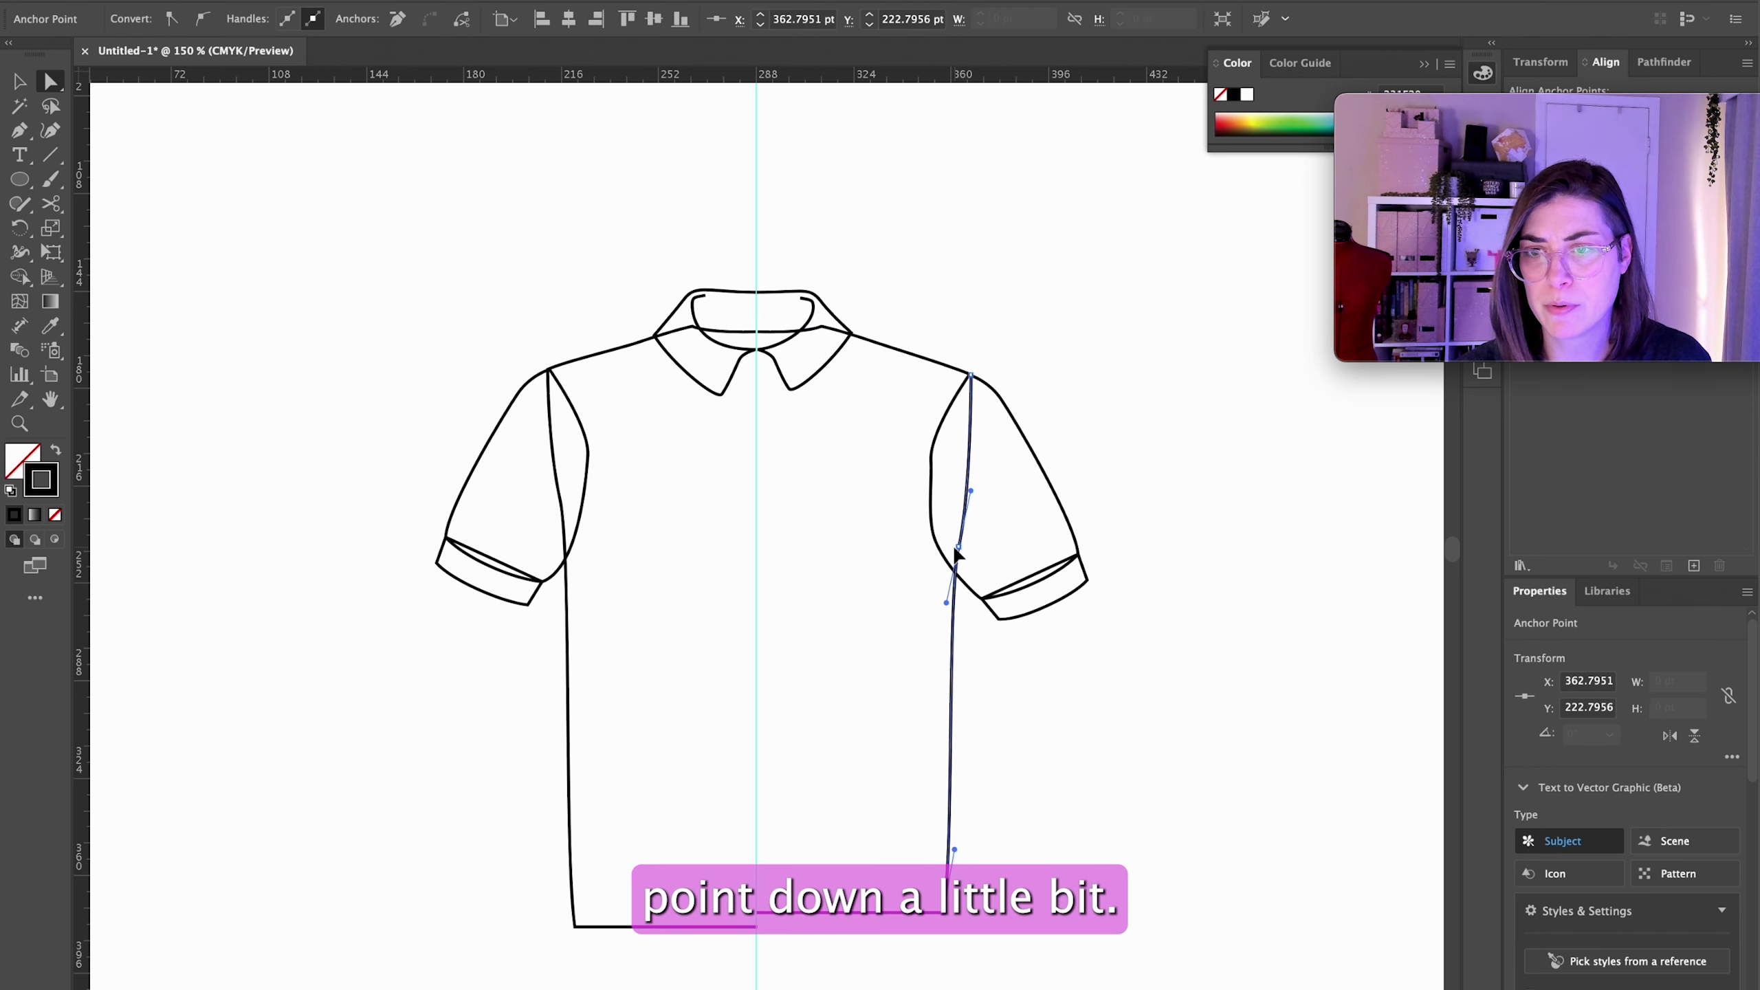
click(1201, 697)
Step: Rotate the original half's sleeve and cuff outward slightly and reposition them against the shoulder and armhole
drag(1012, 485, 978, 474)
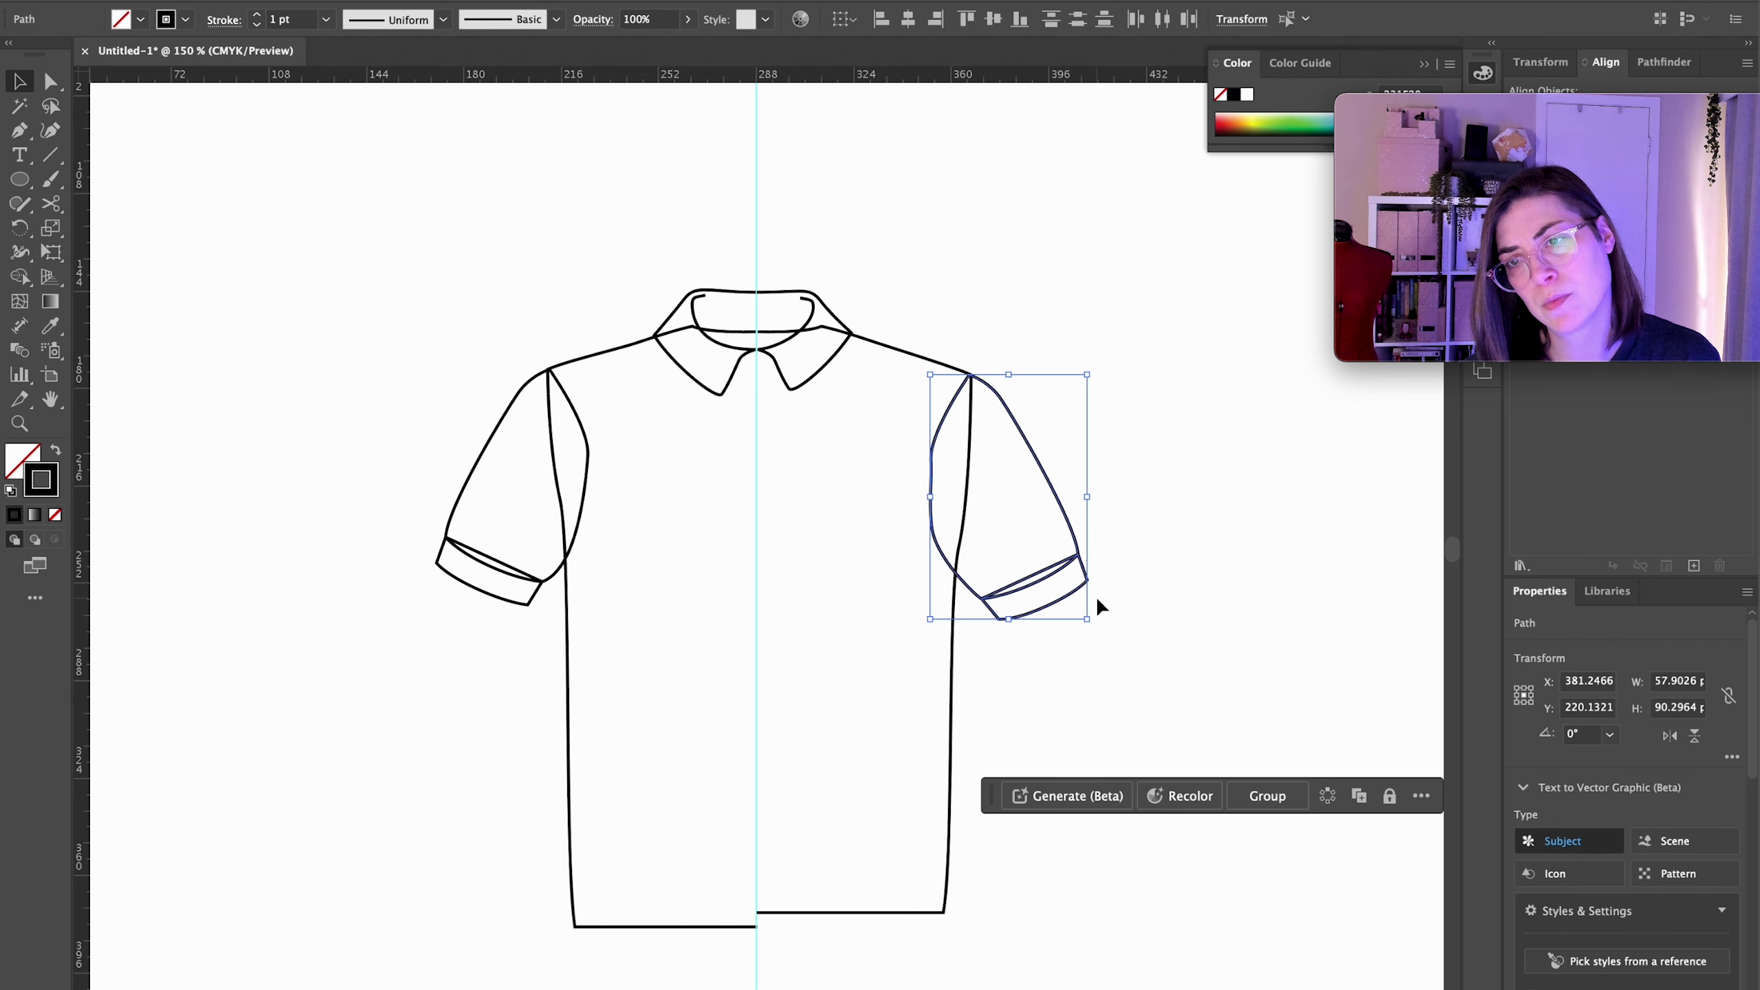
drag(1097, 614, 1122, 599)
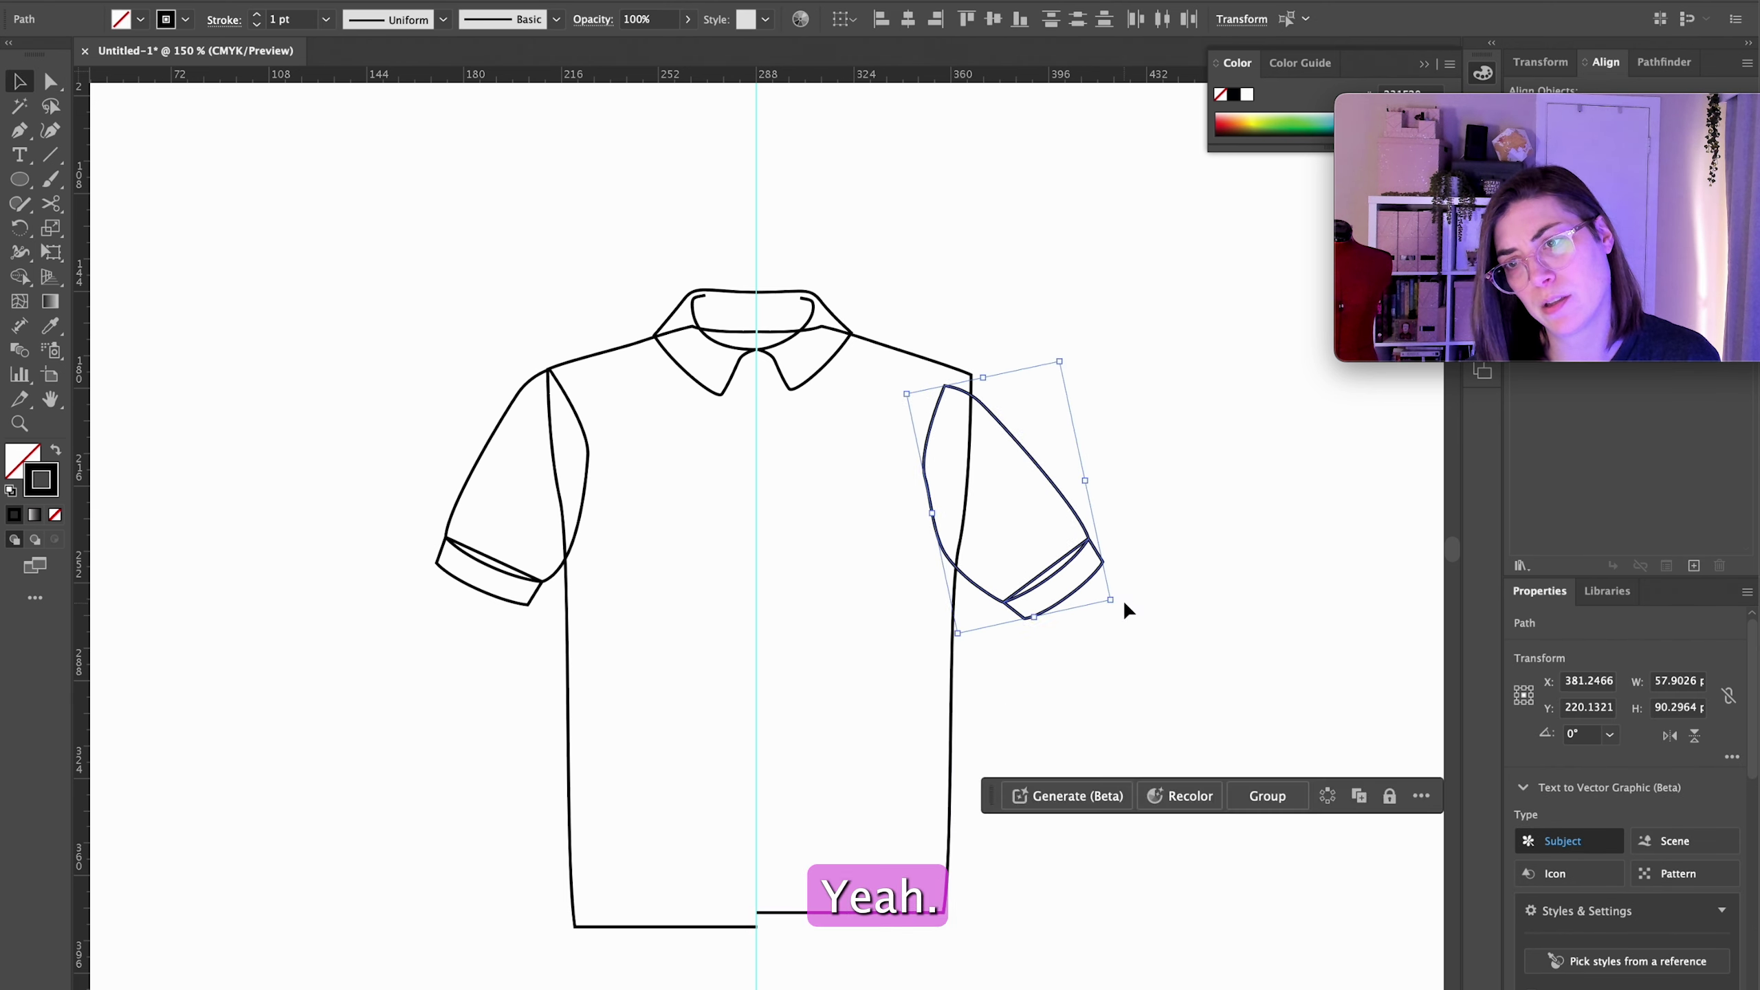
drag(1047, 475, 1058, 466)
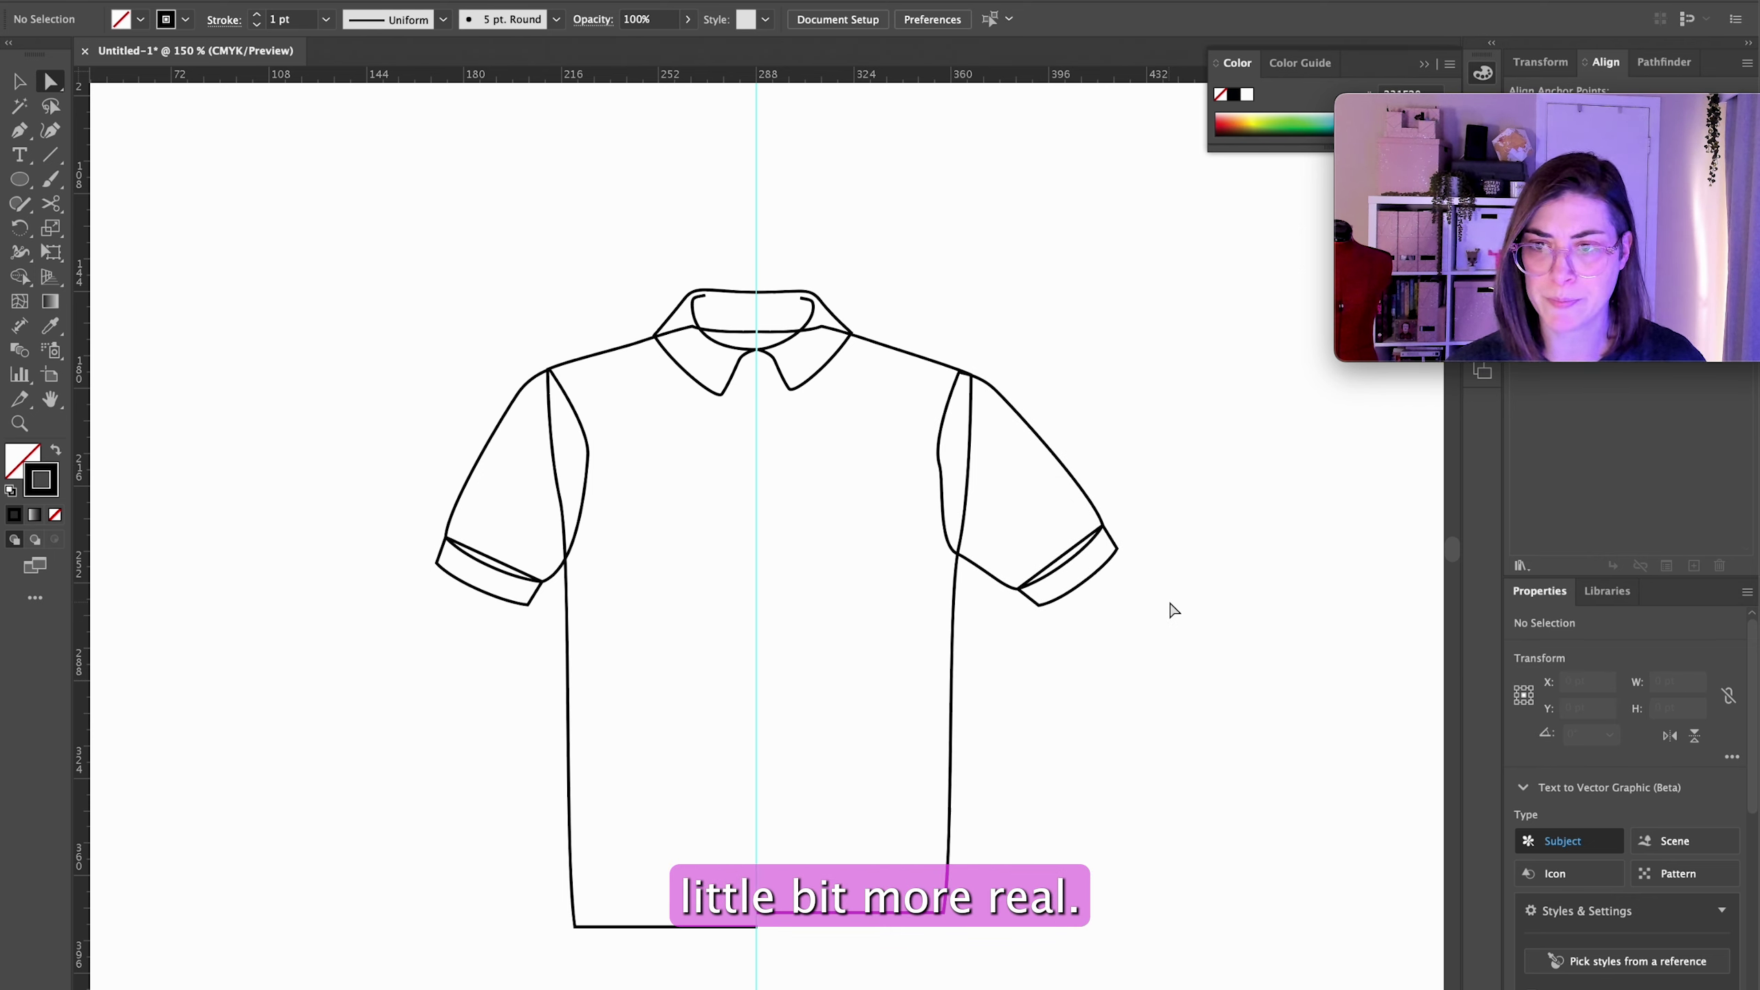
Step: Replace the outdated mirrored half with a new vertical reflection of the adjusted half across the centre guide
key(v)
drag(388, 218, 732, 939)
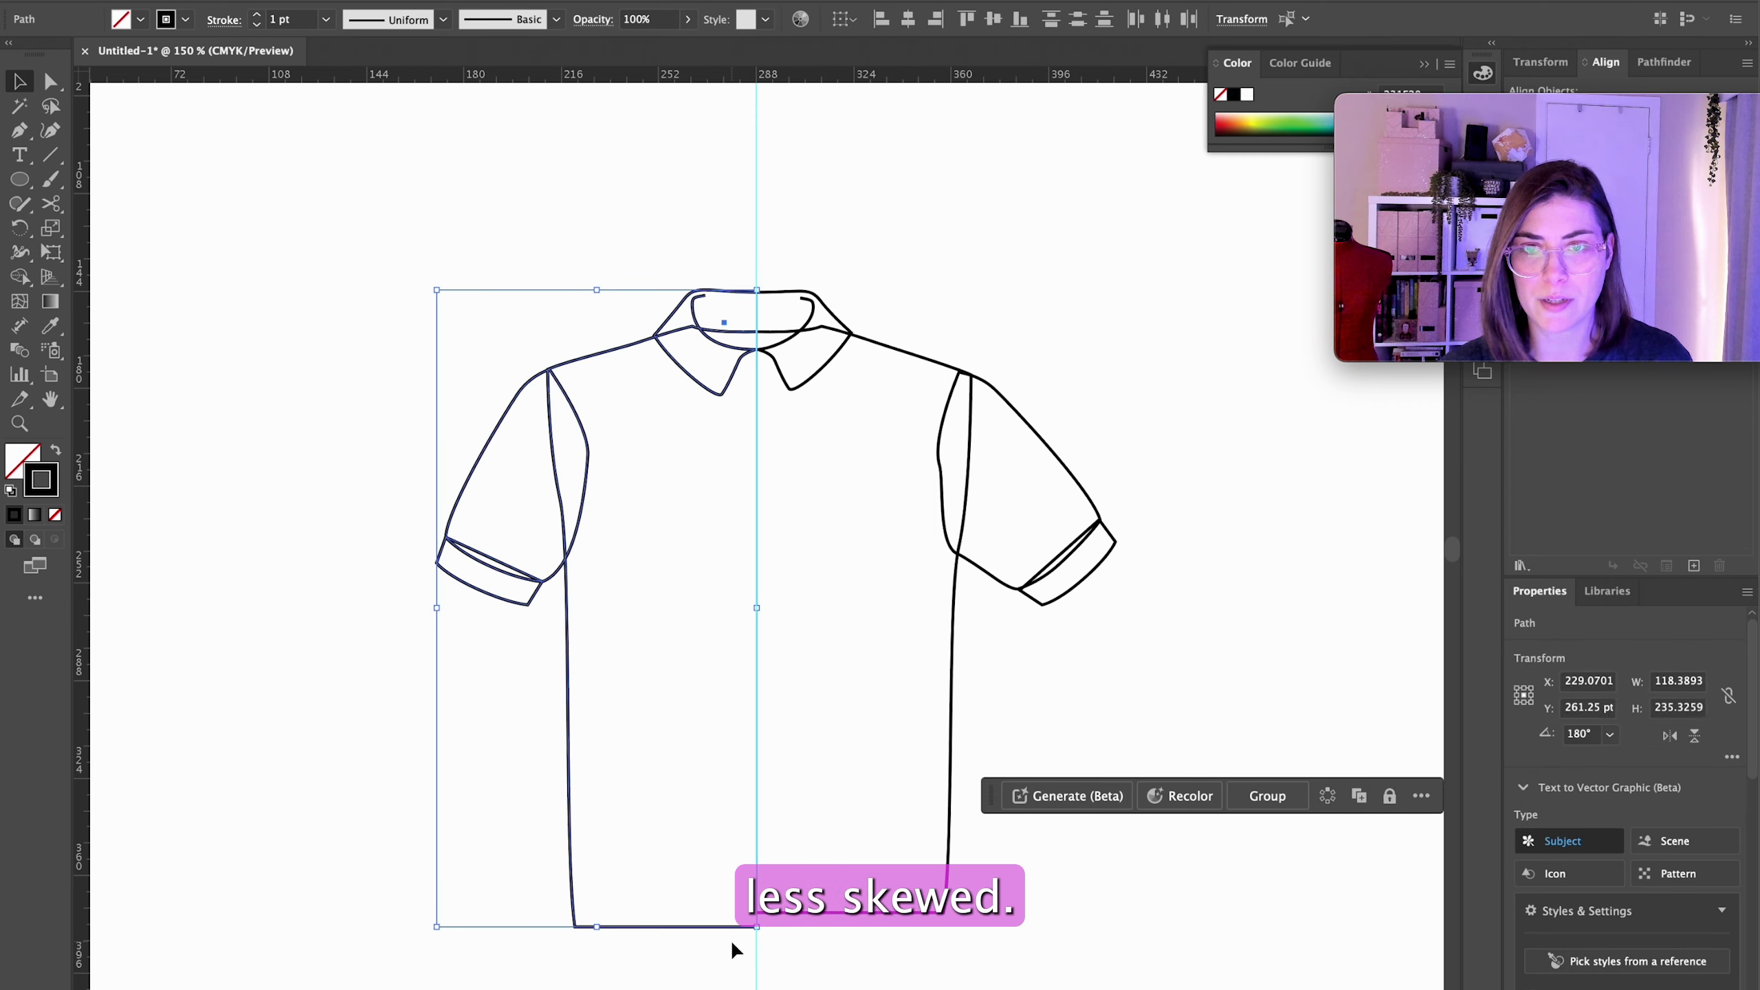
key(Delete)
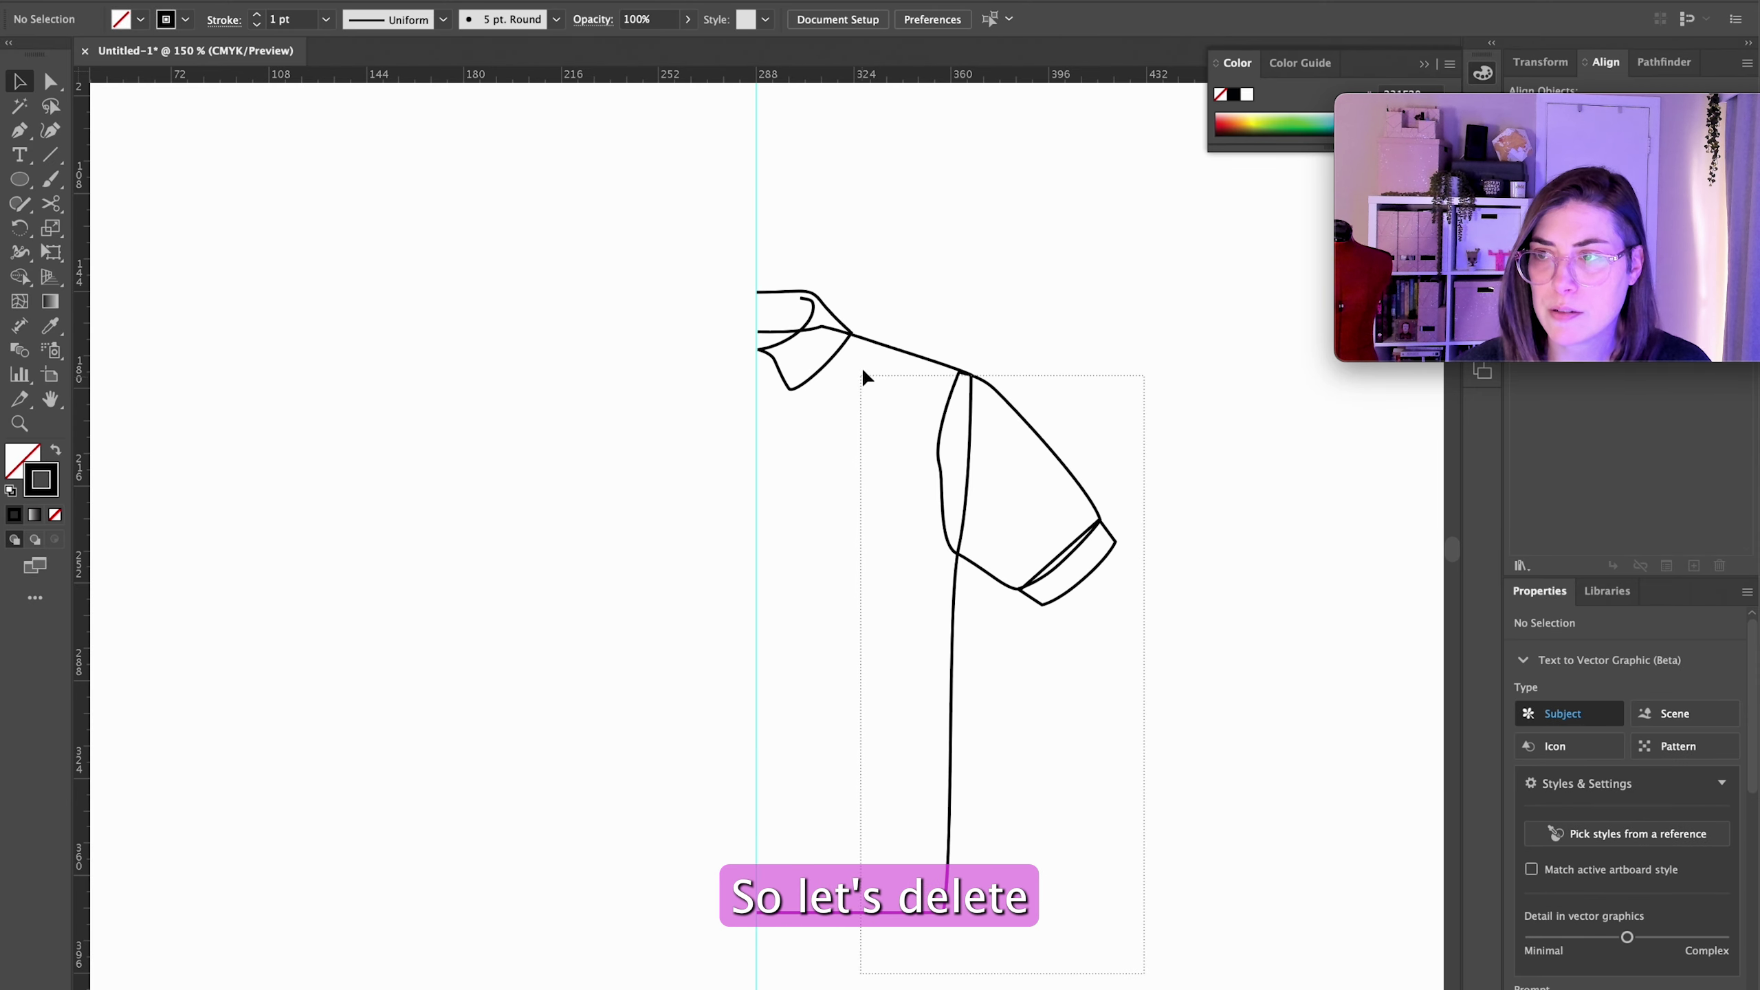
drag(861, 374, 766, 243)
click(239, 0)
mouse_move(256, 0)
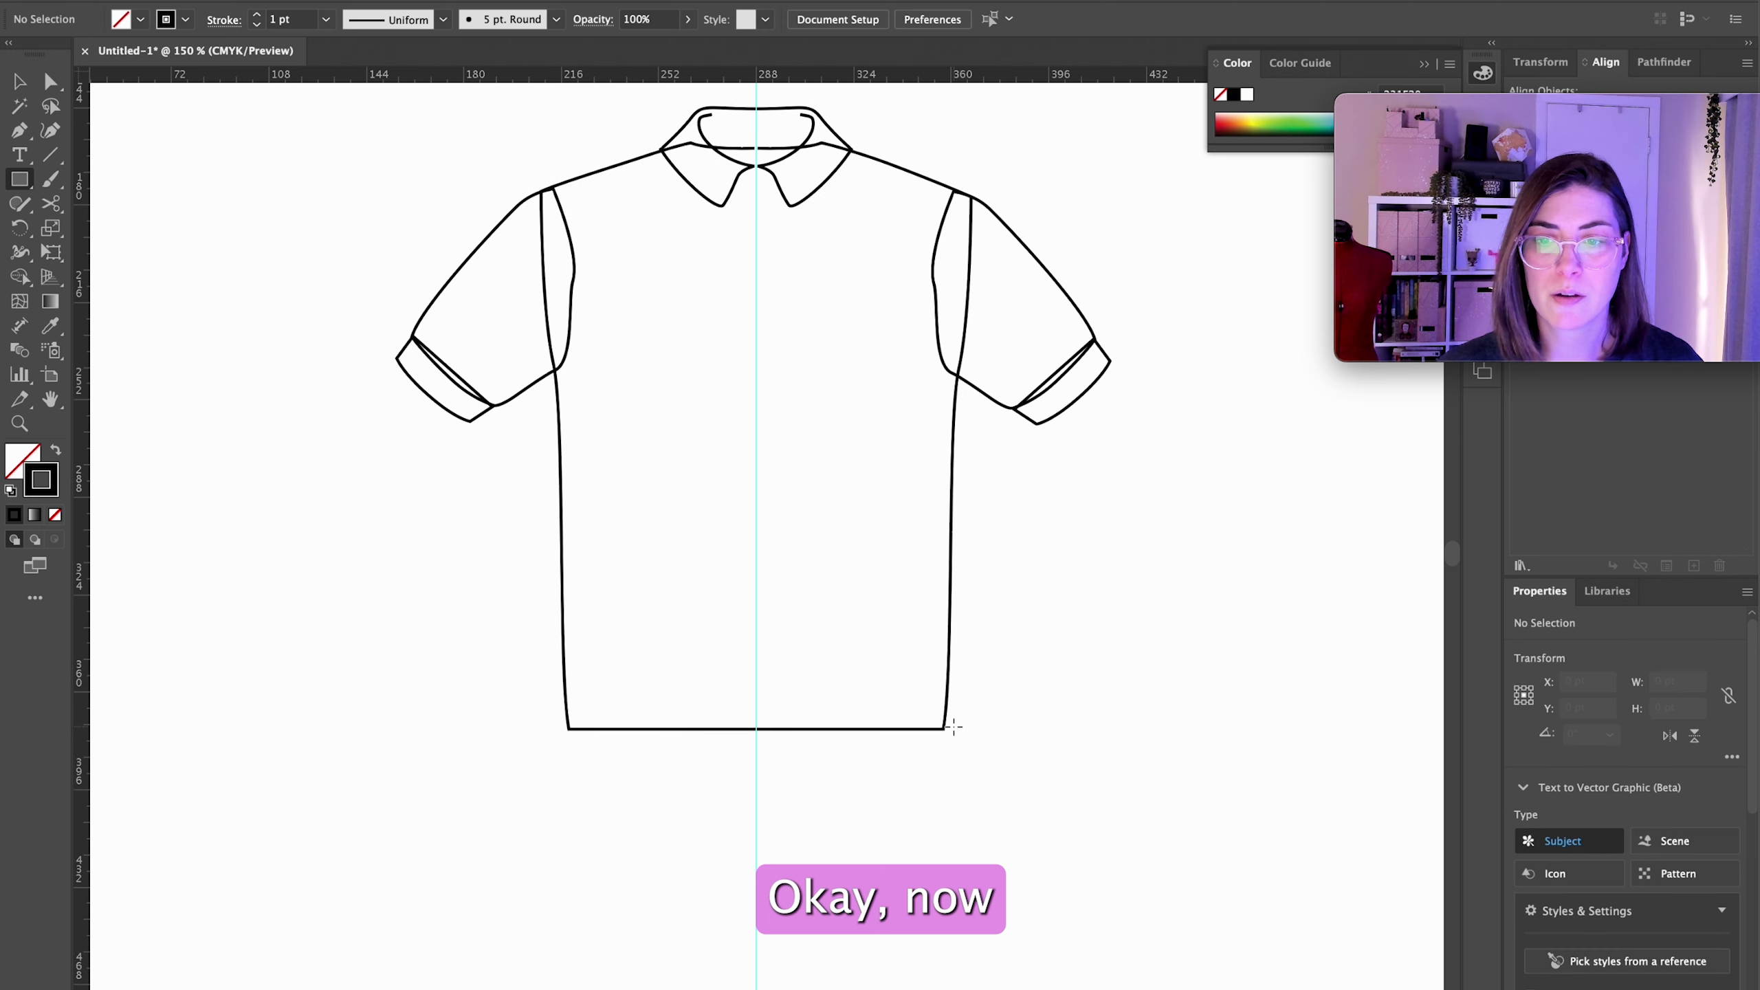
Step: Draw a hem band rectangle about 68.5 by 14.3 pt below the body, from the side corner to the centre guide
drag(943, 730, 757, 768)
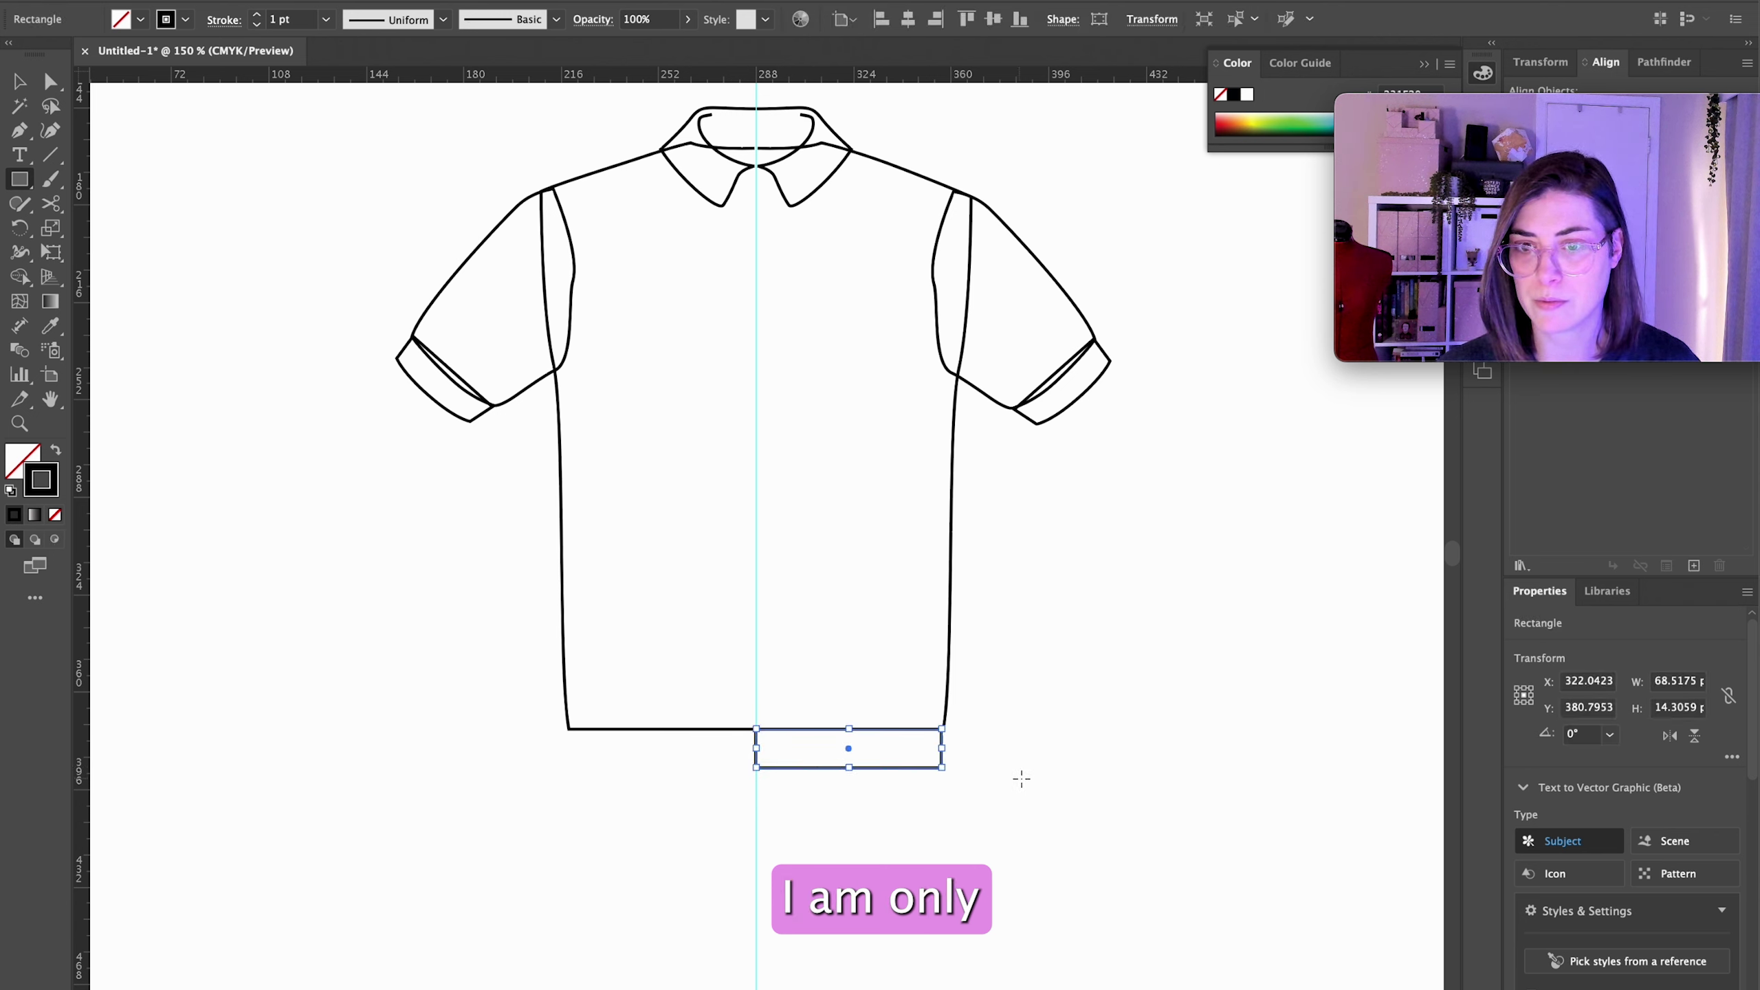
key(a)
click(1021, 777)
click(944, 750)
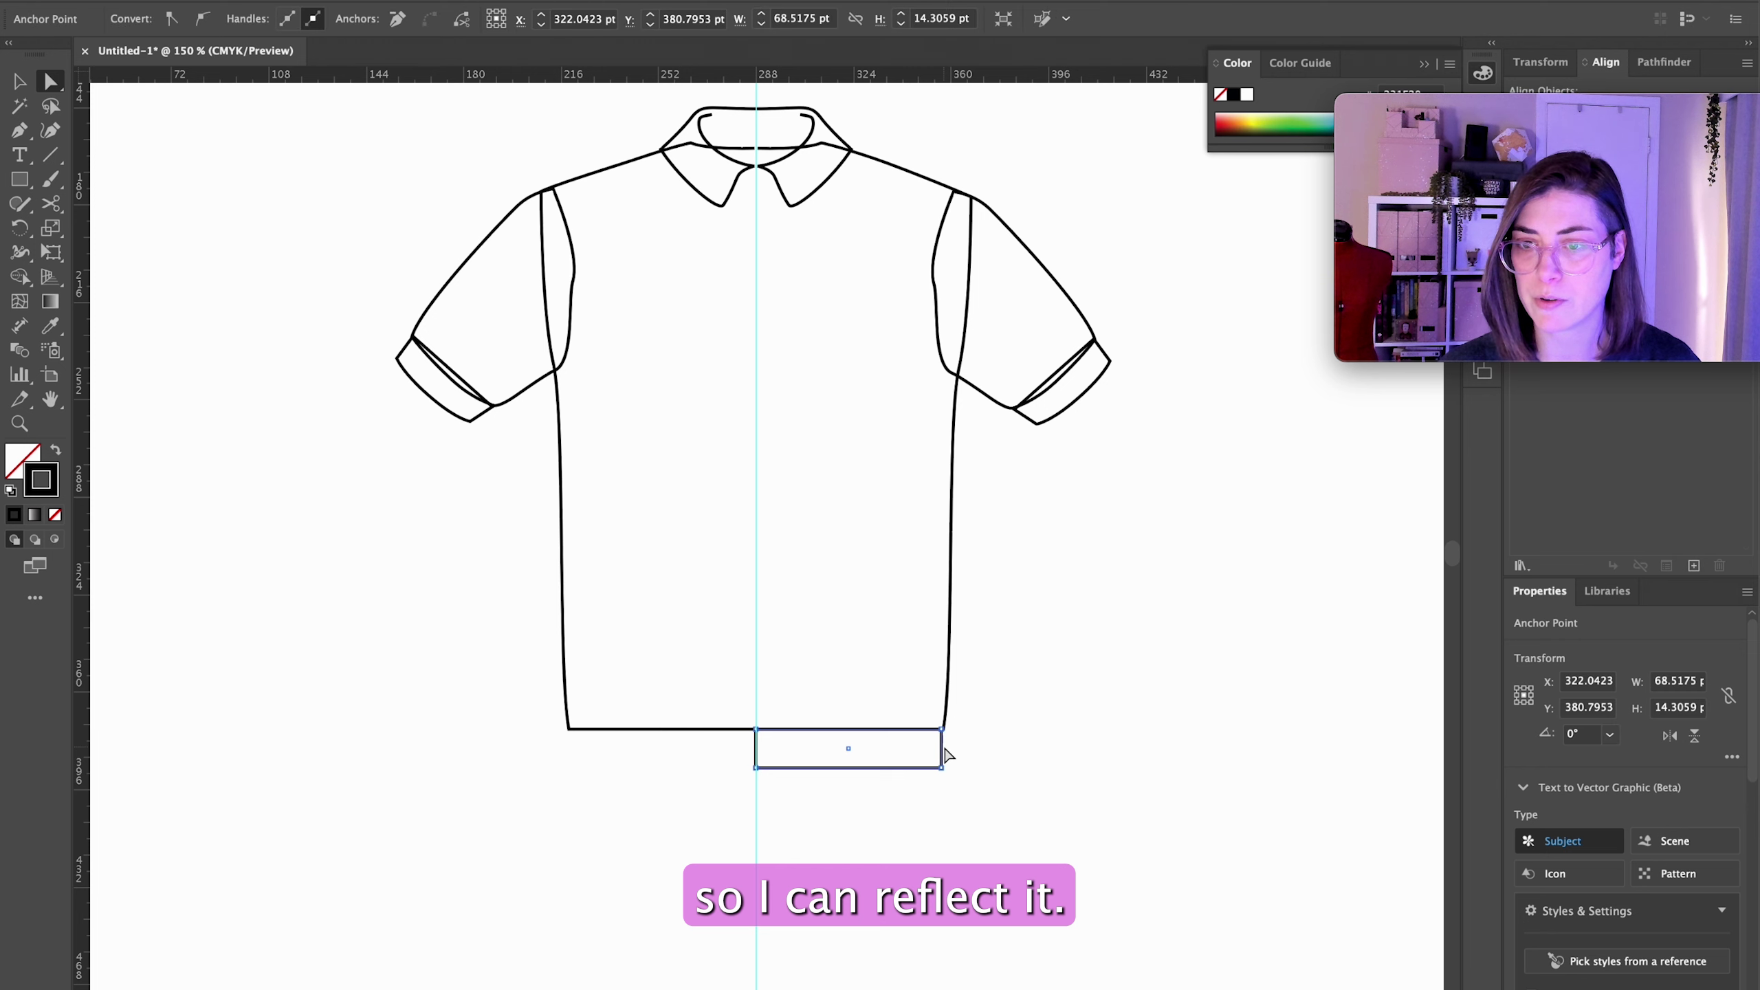
scroll(971, 733, up, 10)
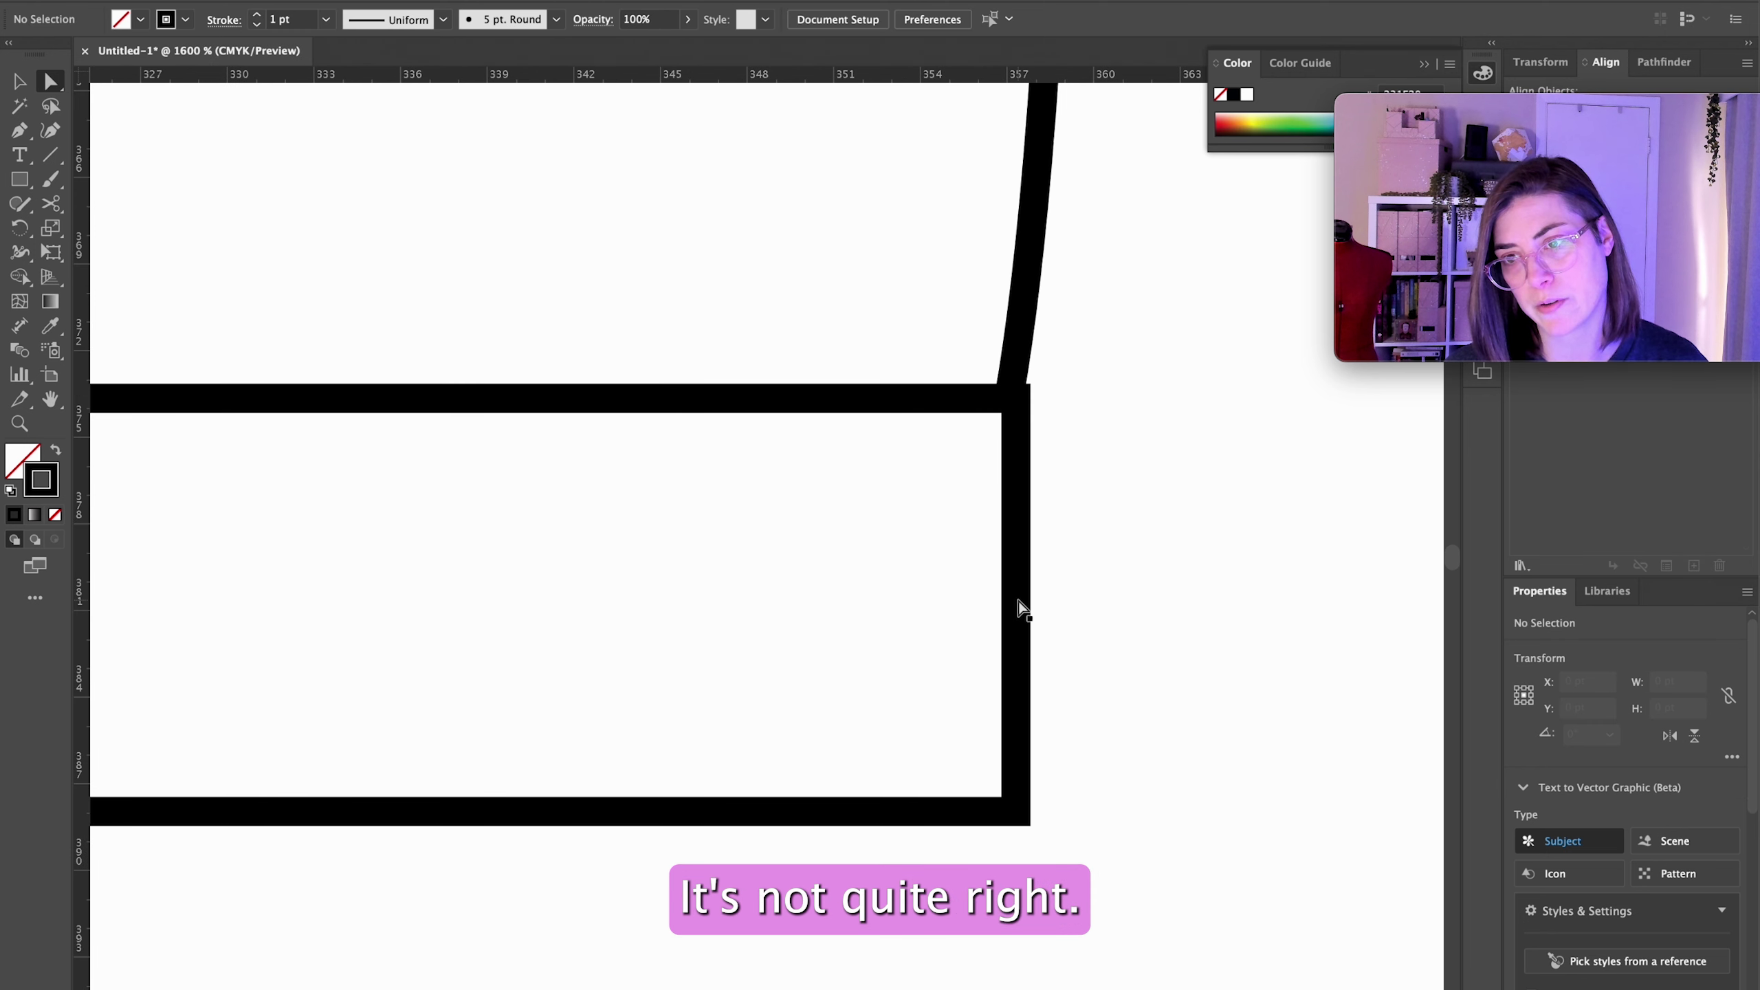
drag(1018, 602, 1011, 602)
click(1042, 615)
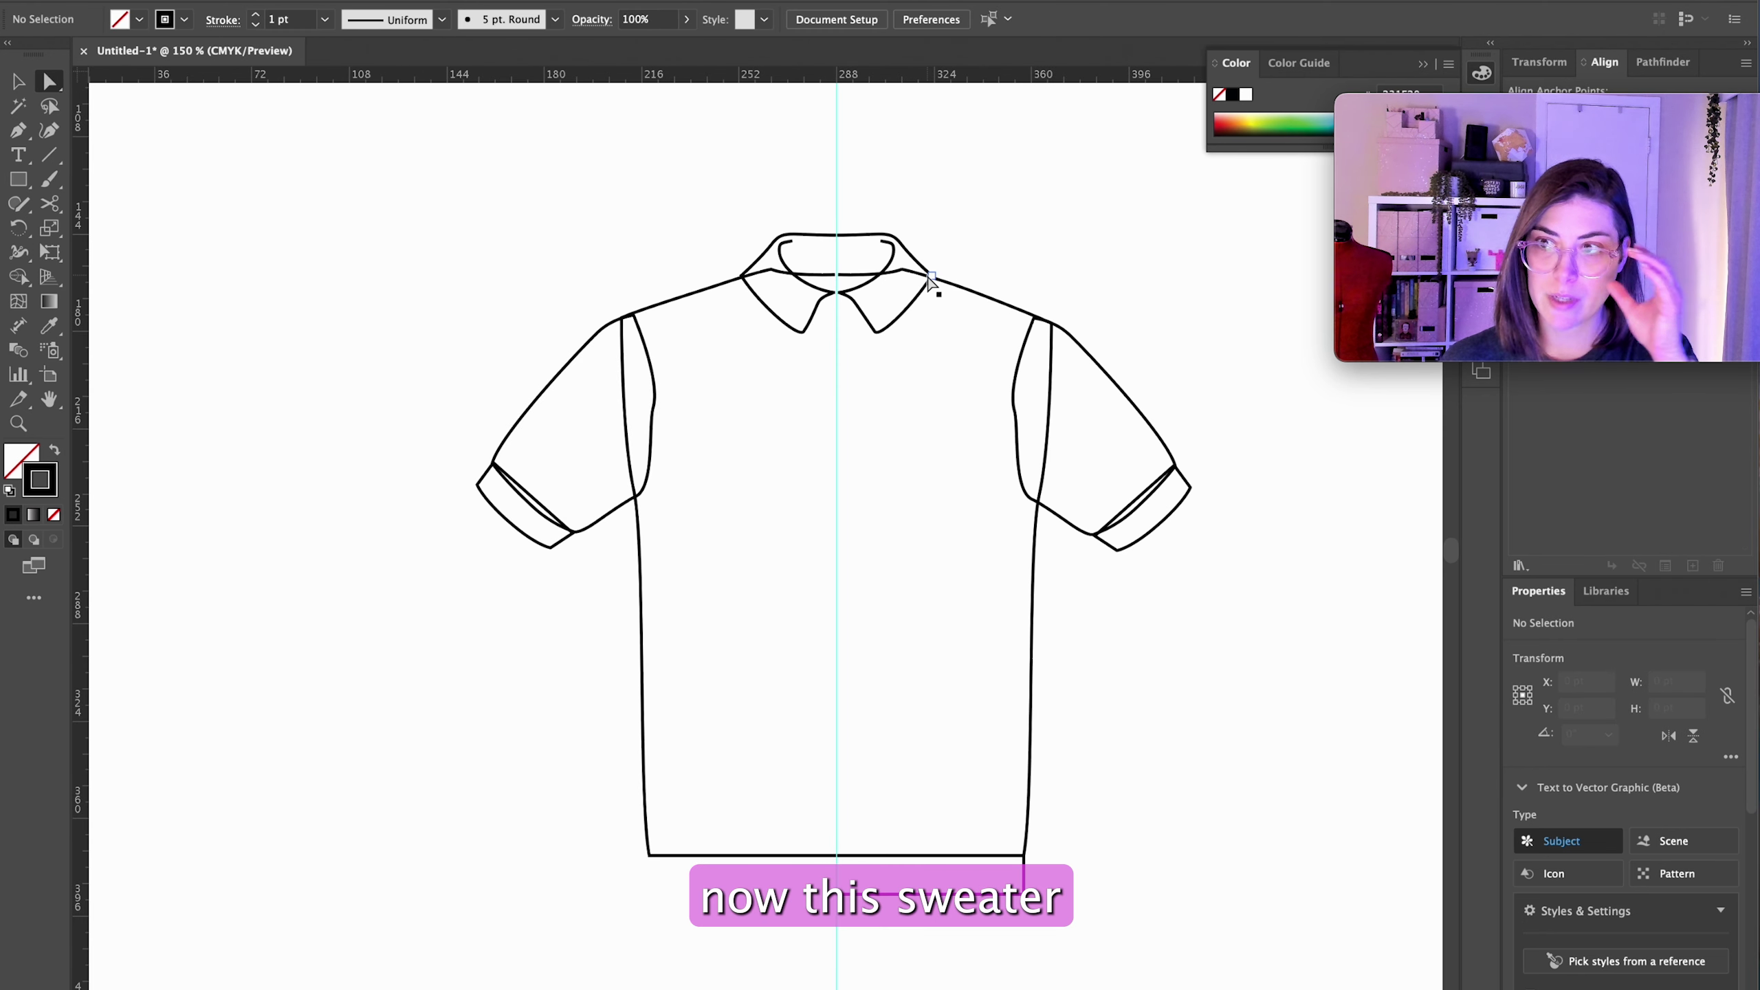
Step: Add a thin white-filled piping strip along the top of the hem band and set its stroke weight to 0.5 pt
click(16, 180)
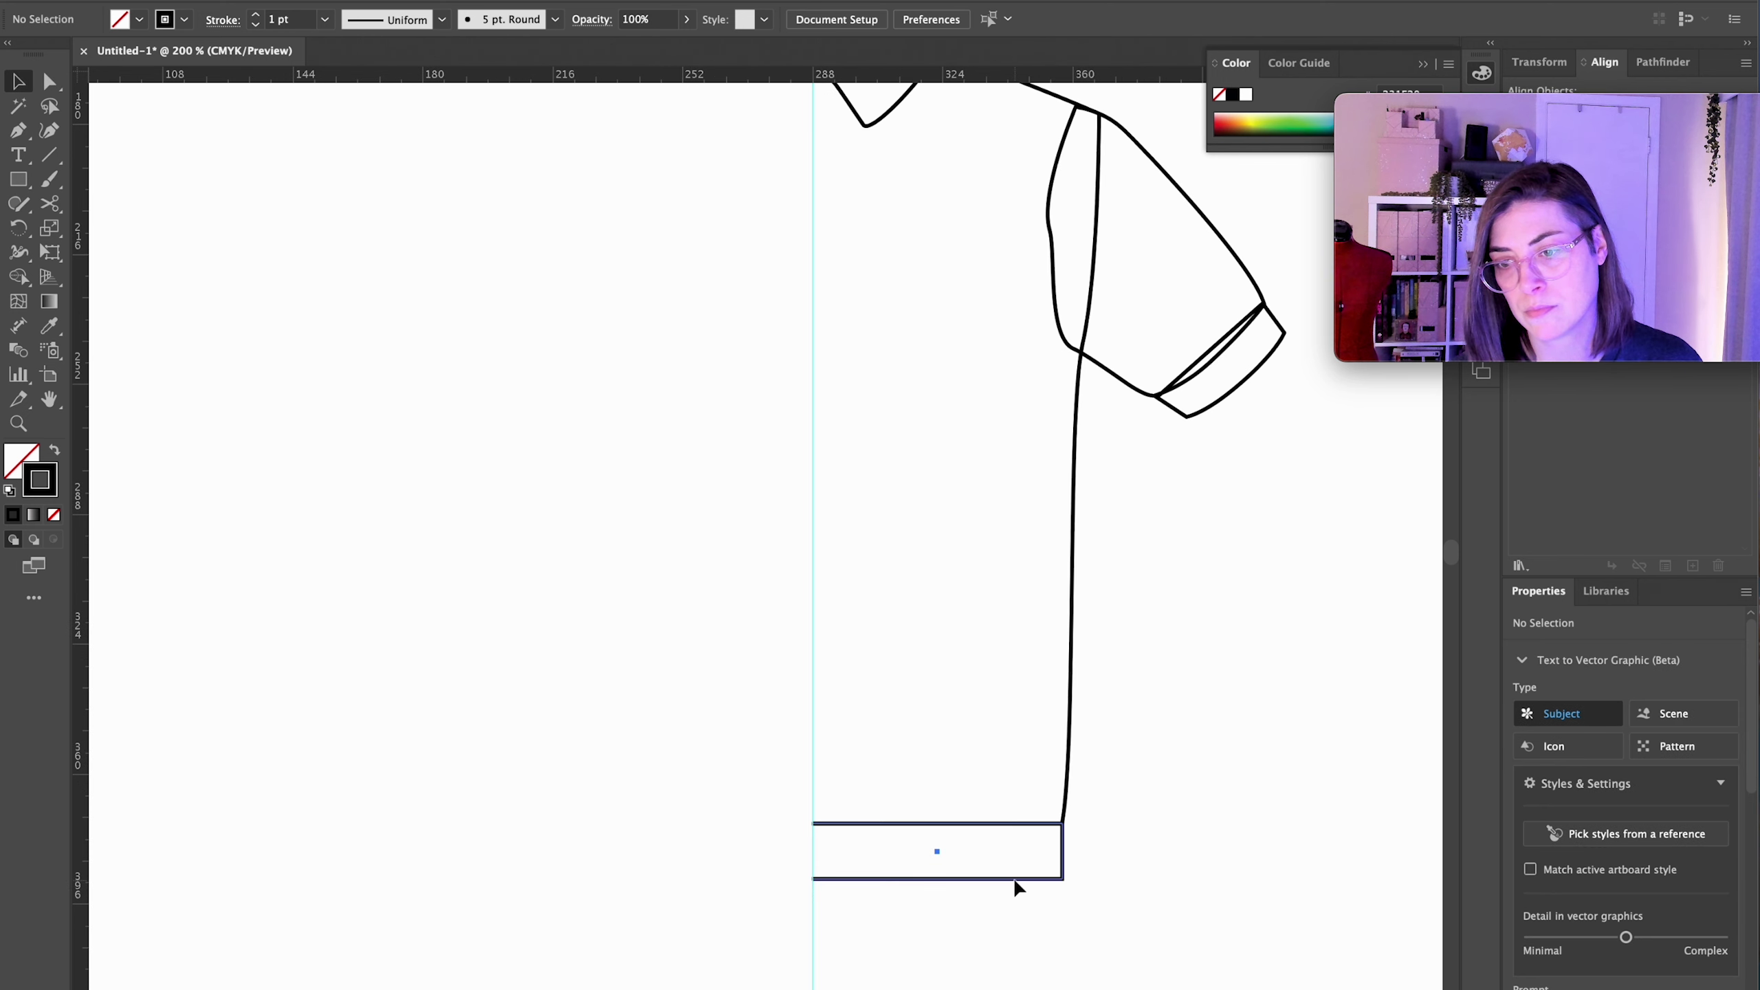
mouse_move(1014, 878)
mouse_down()
mouse_move(1015, 789)
mouse_move(1022, 825)
mouse_up()
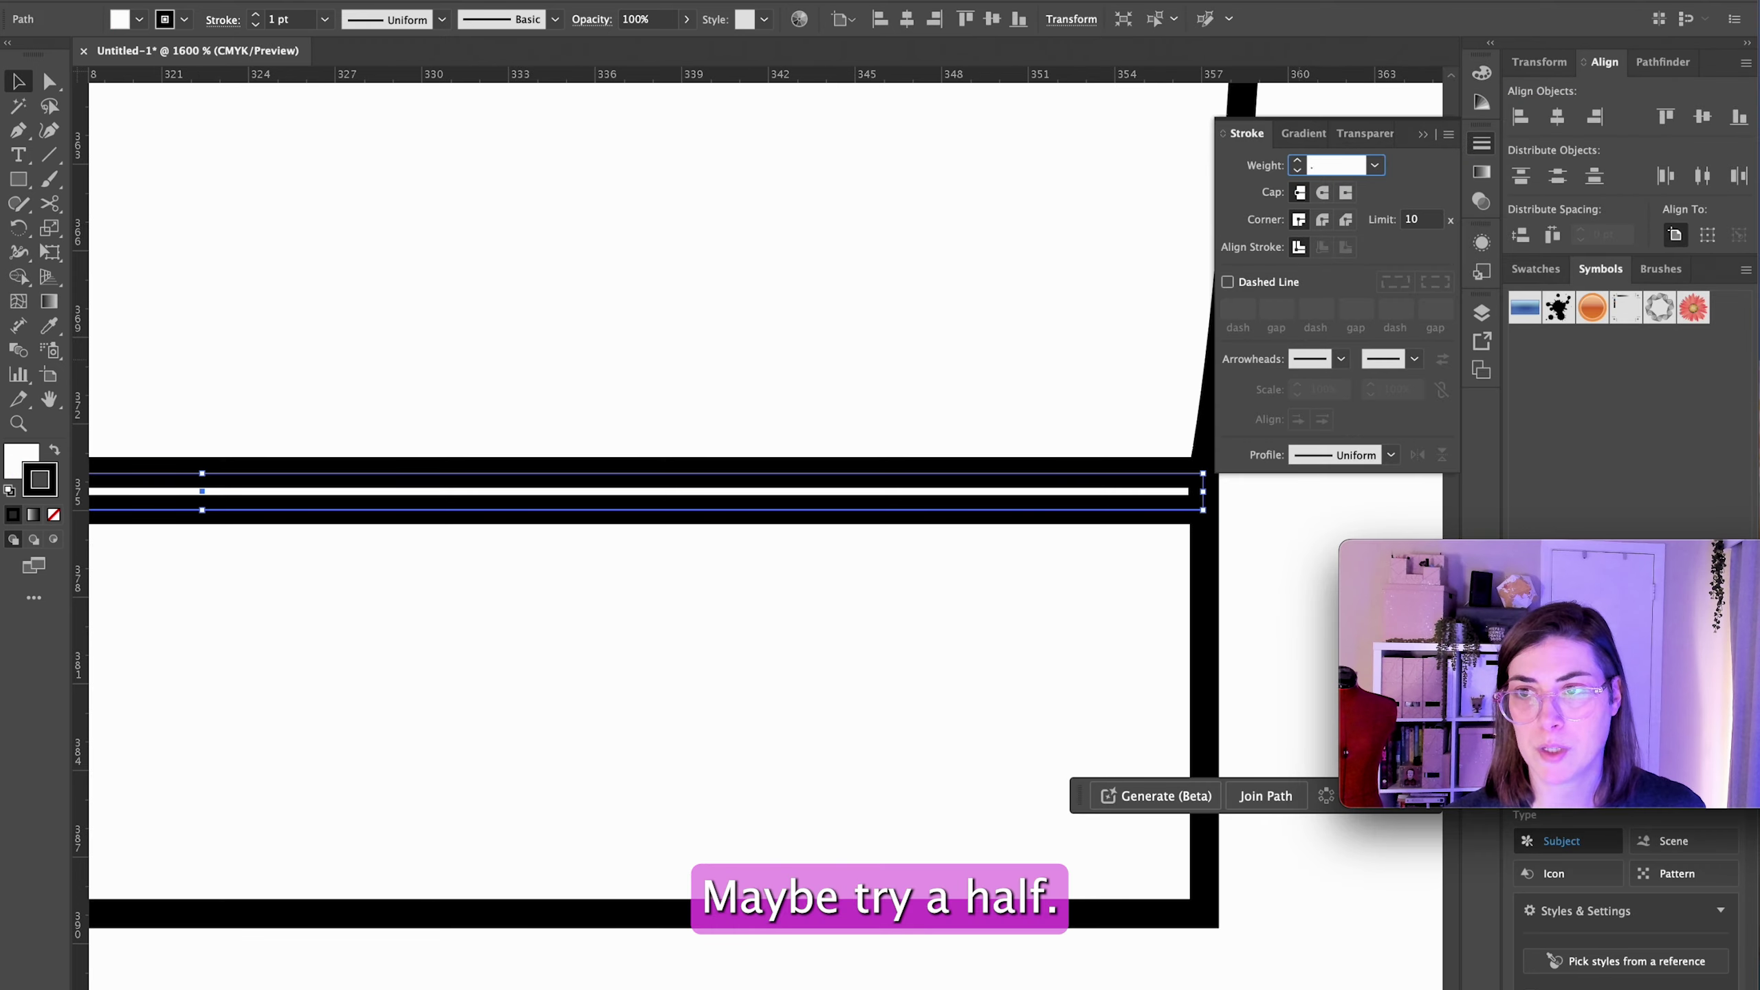
text(5)
key(Tab)
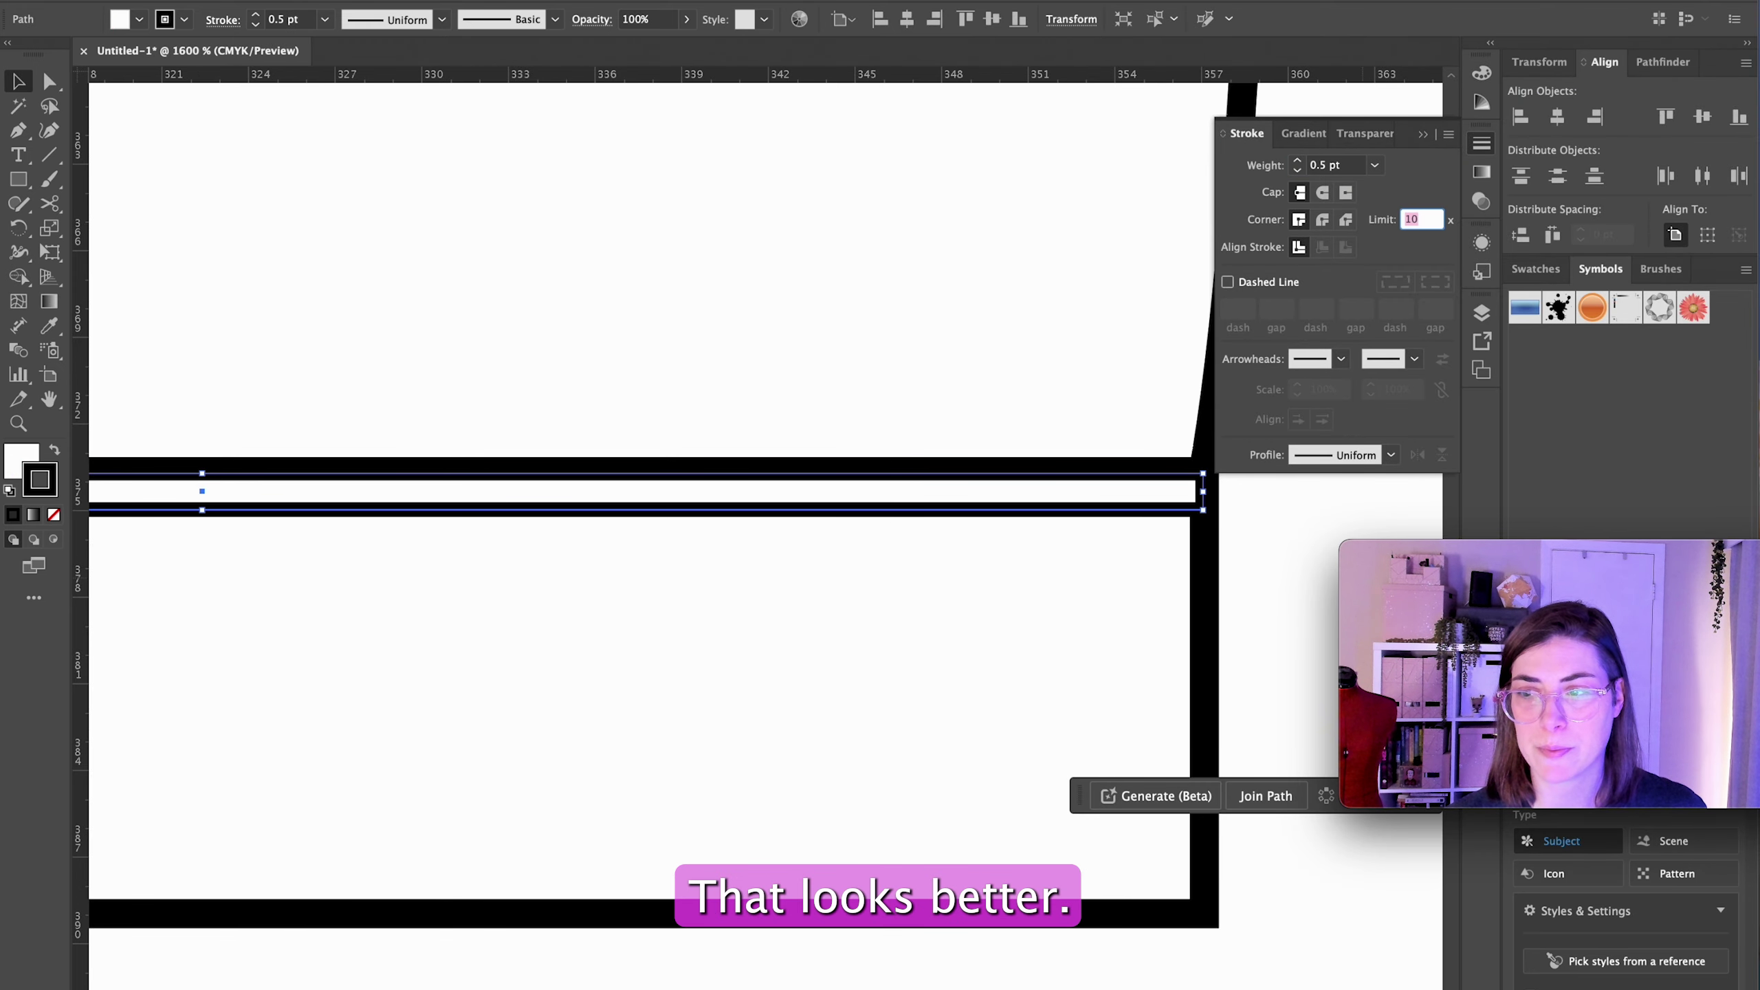
click(1098, 596)
scroll(1098, 596, down, 6)
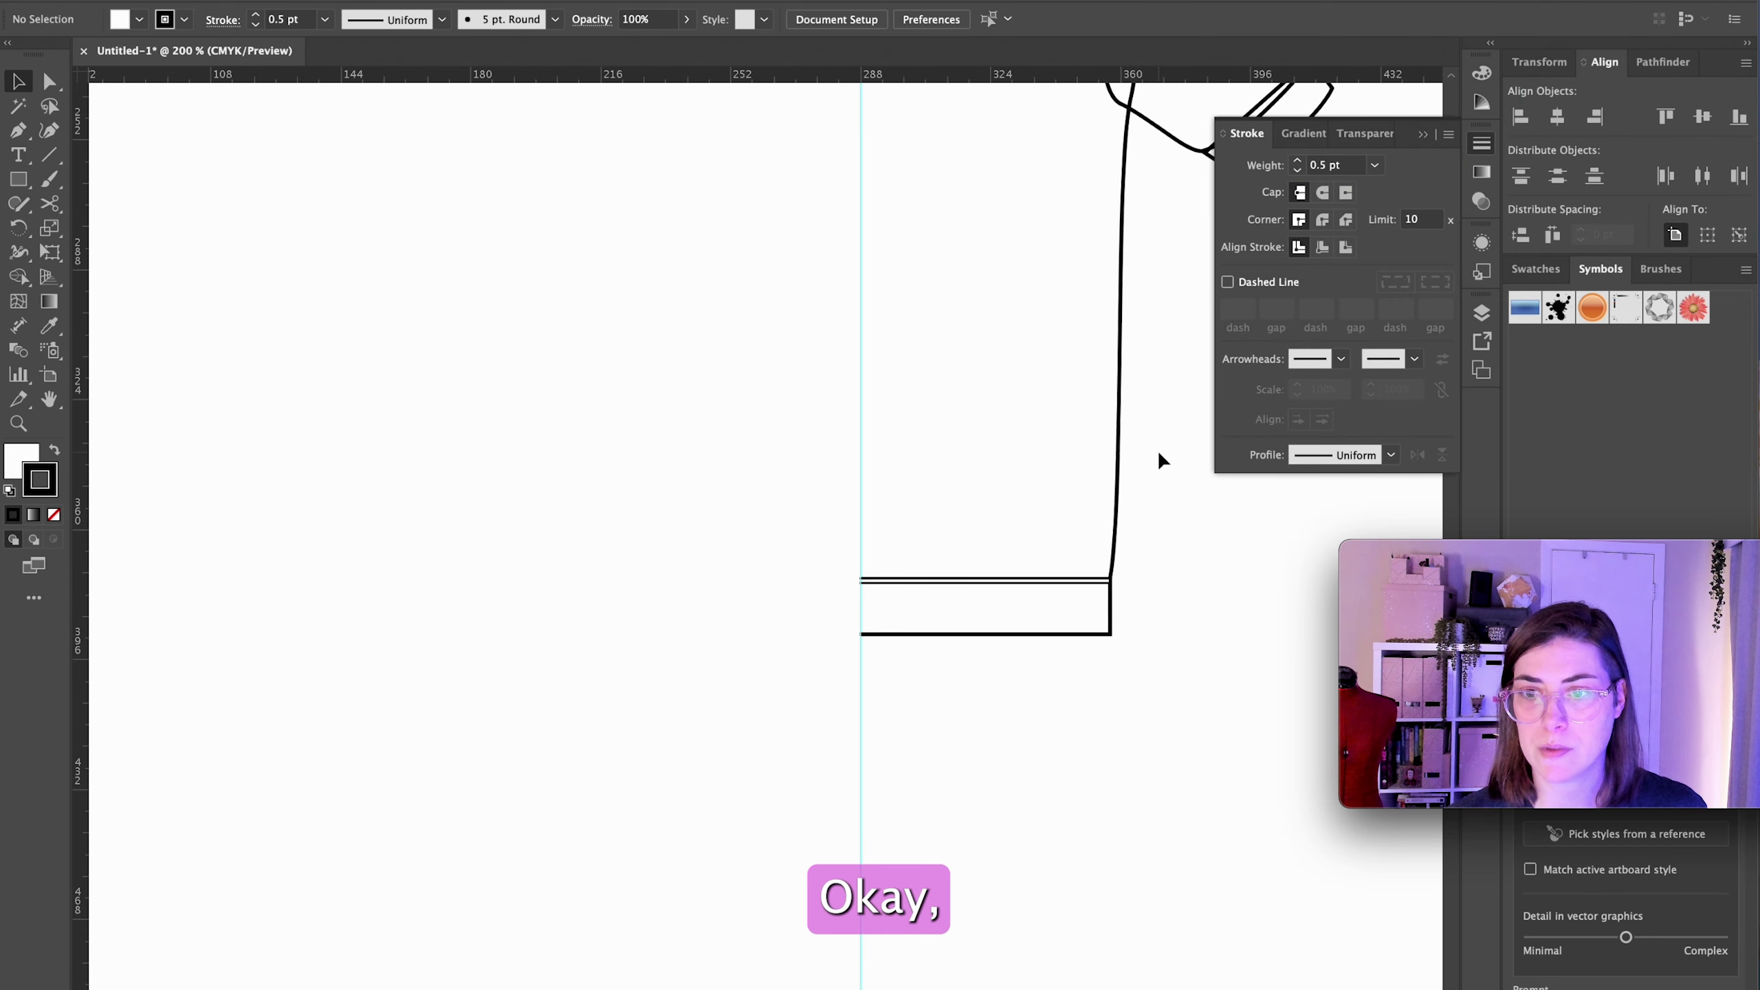
Step: Duplicate the curved sleeve hem line and convert the copy to a shape with Outline Stroke
drag(1159, 460, 782, 794)
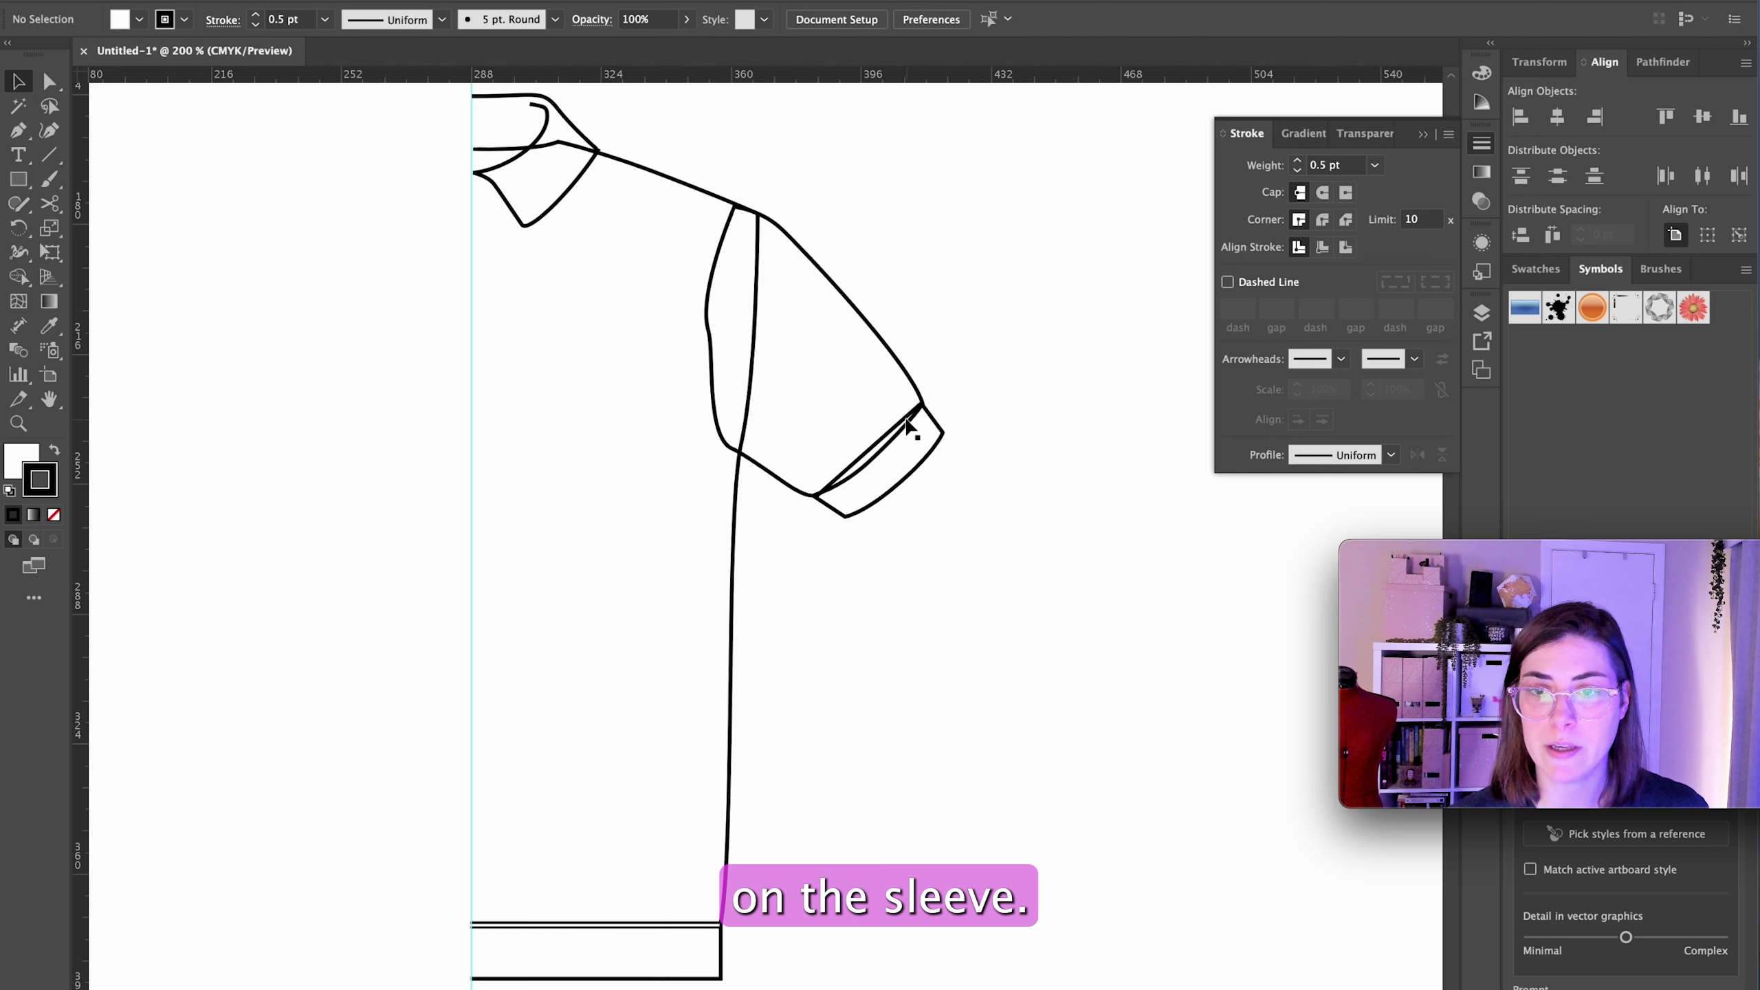
scroll(908, 427, down, 2)
click(776, 553)
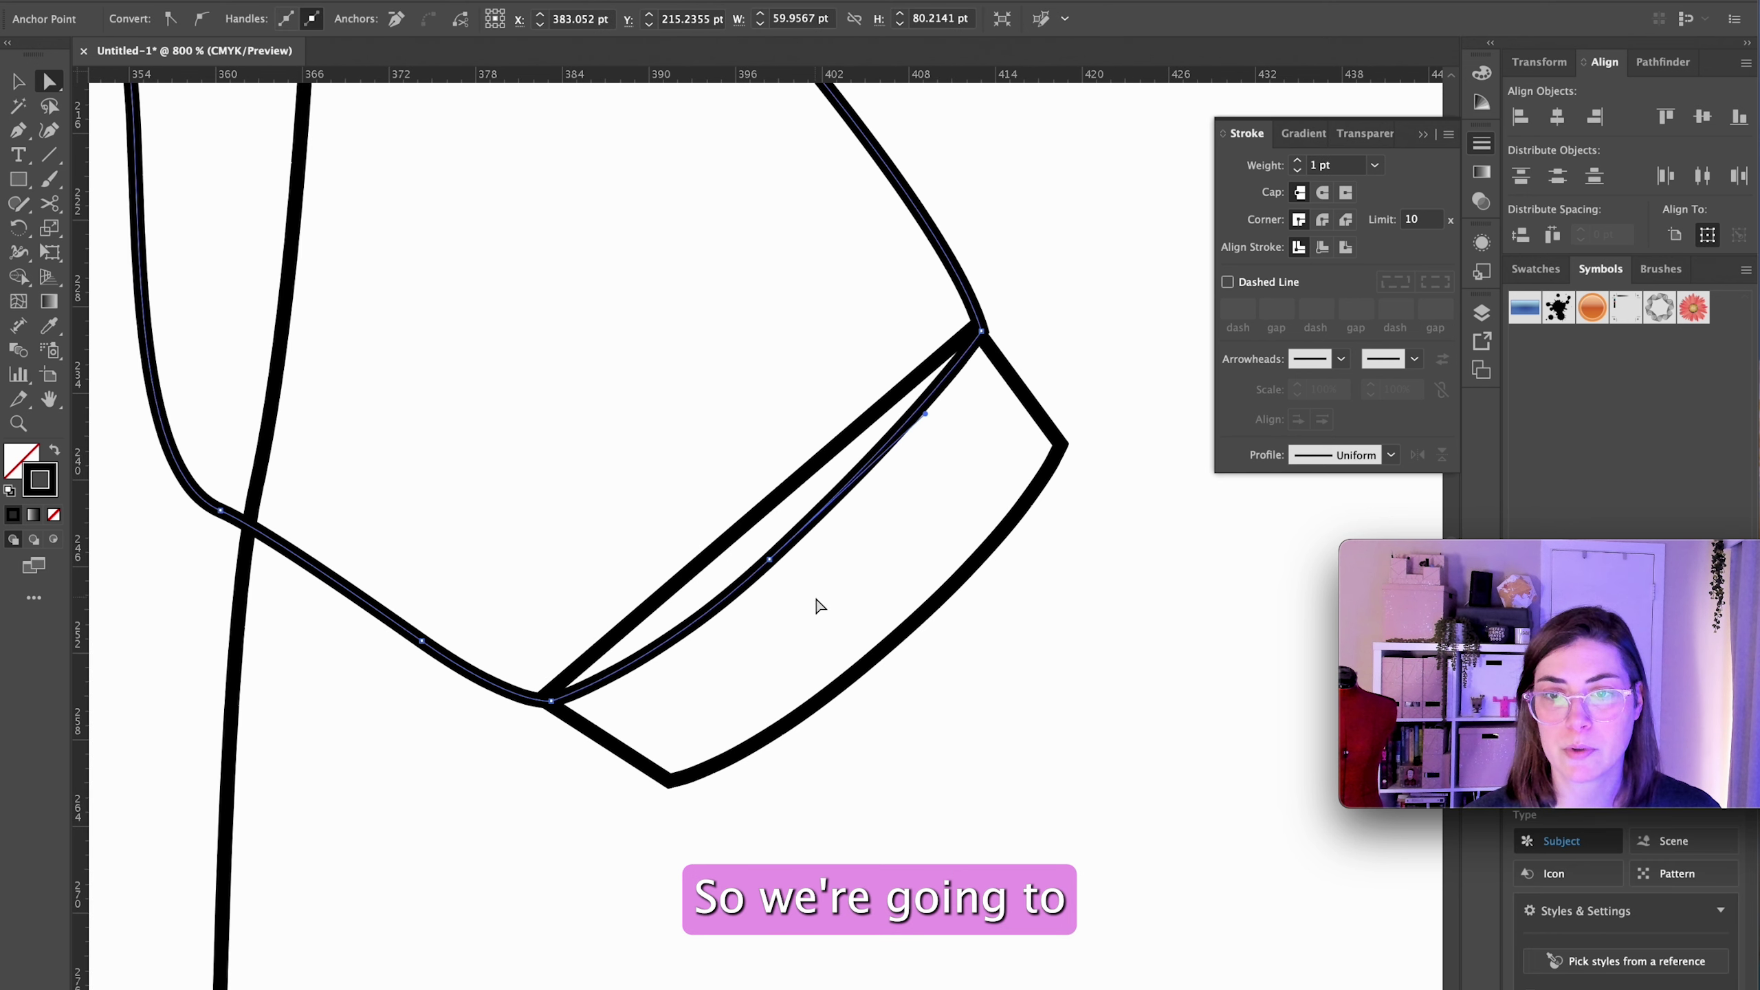
click(1009, 723)
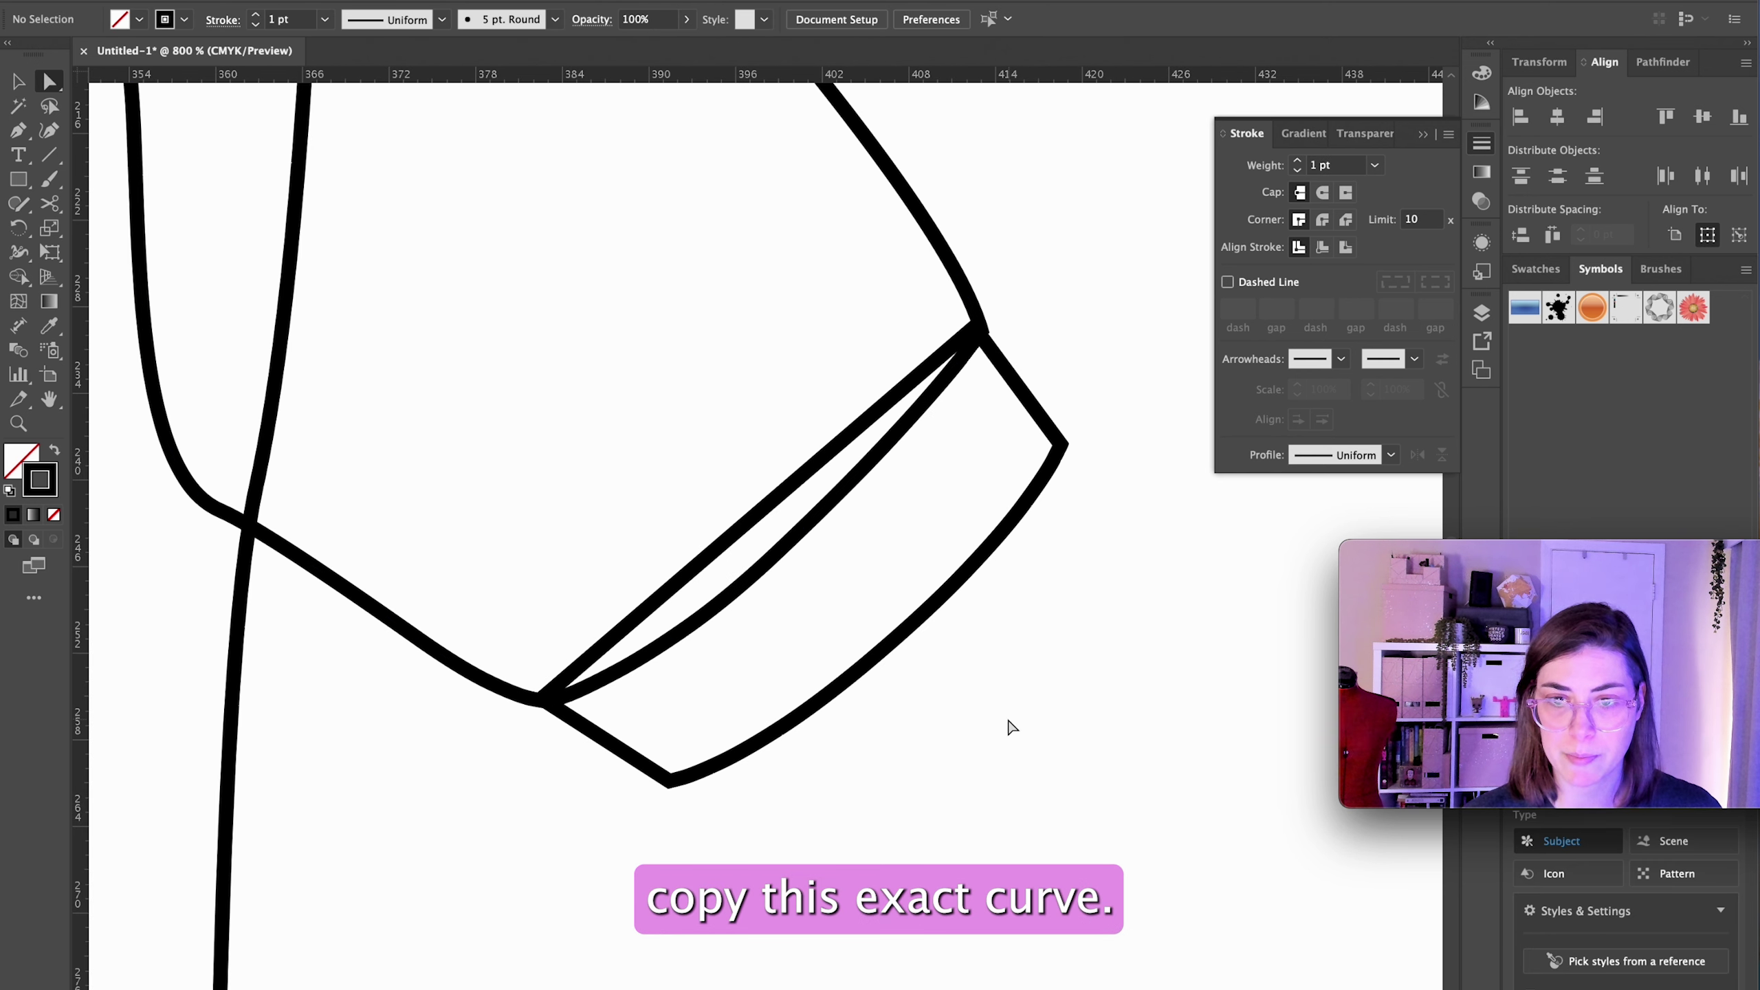
click(770, 560)
key(super+c)
key(super+v)
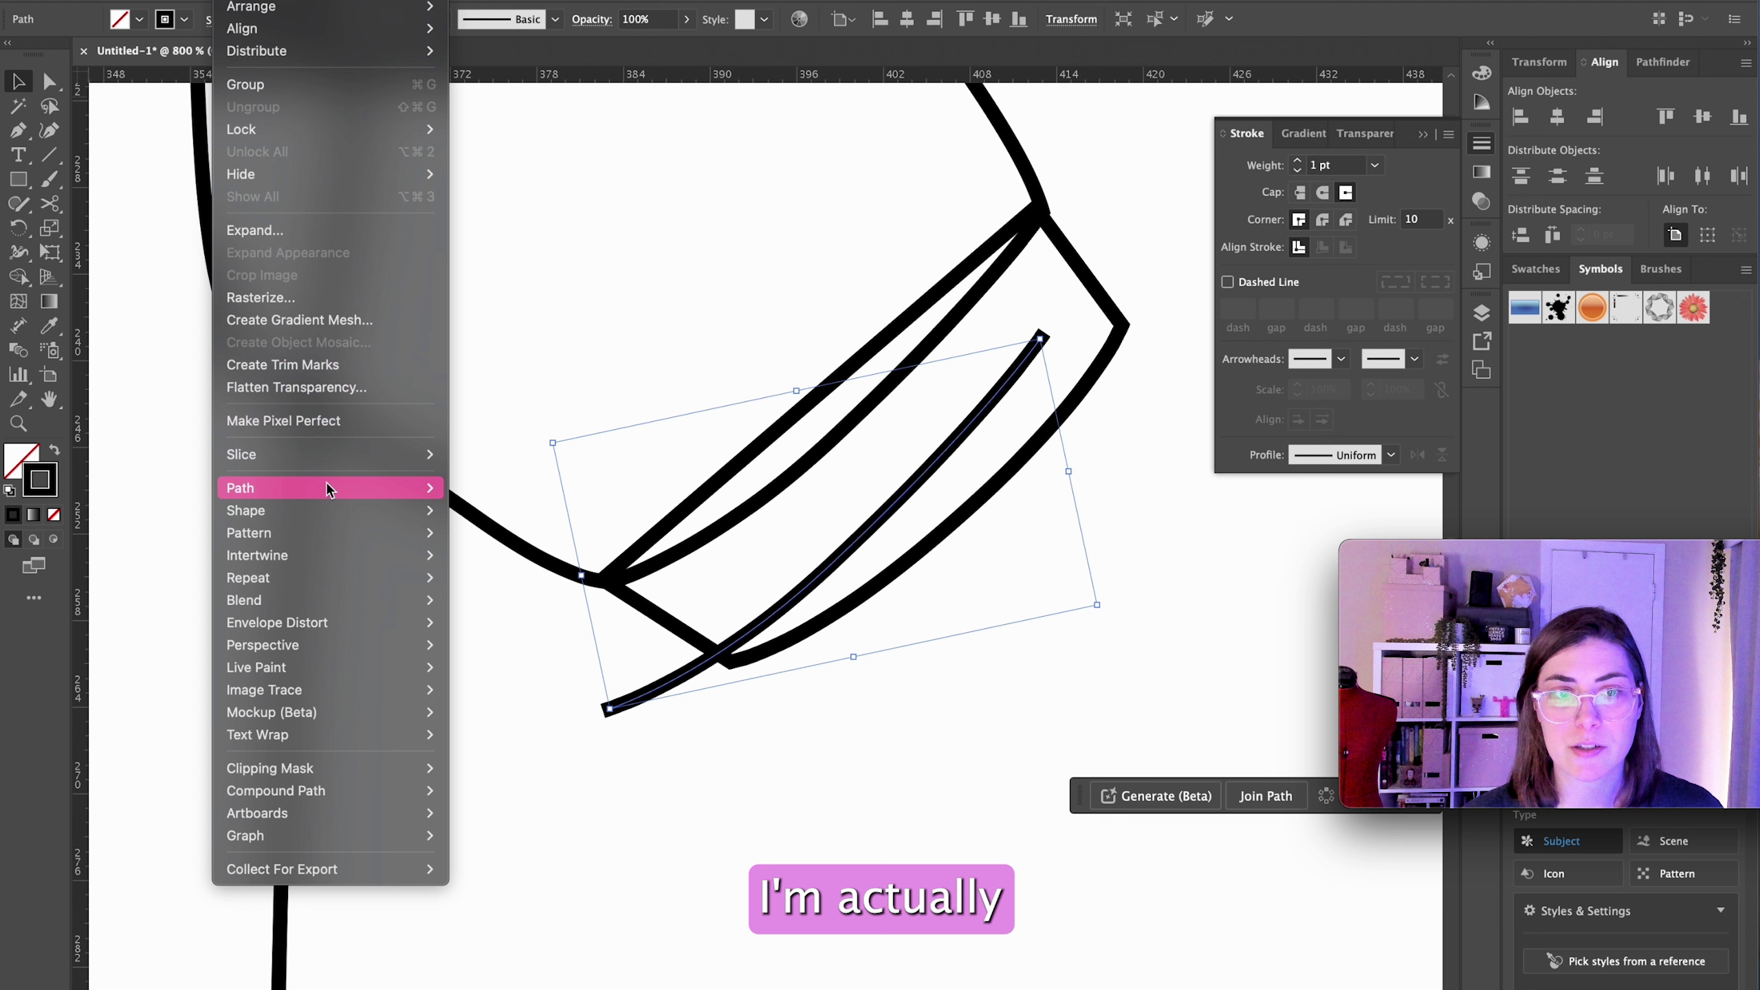
mouse_move(329, 489)
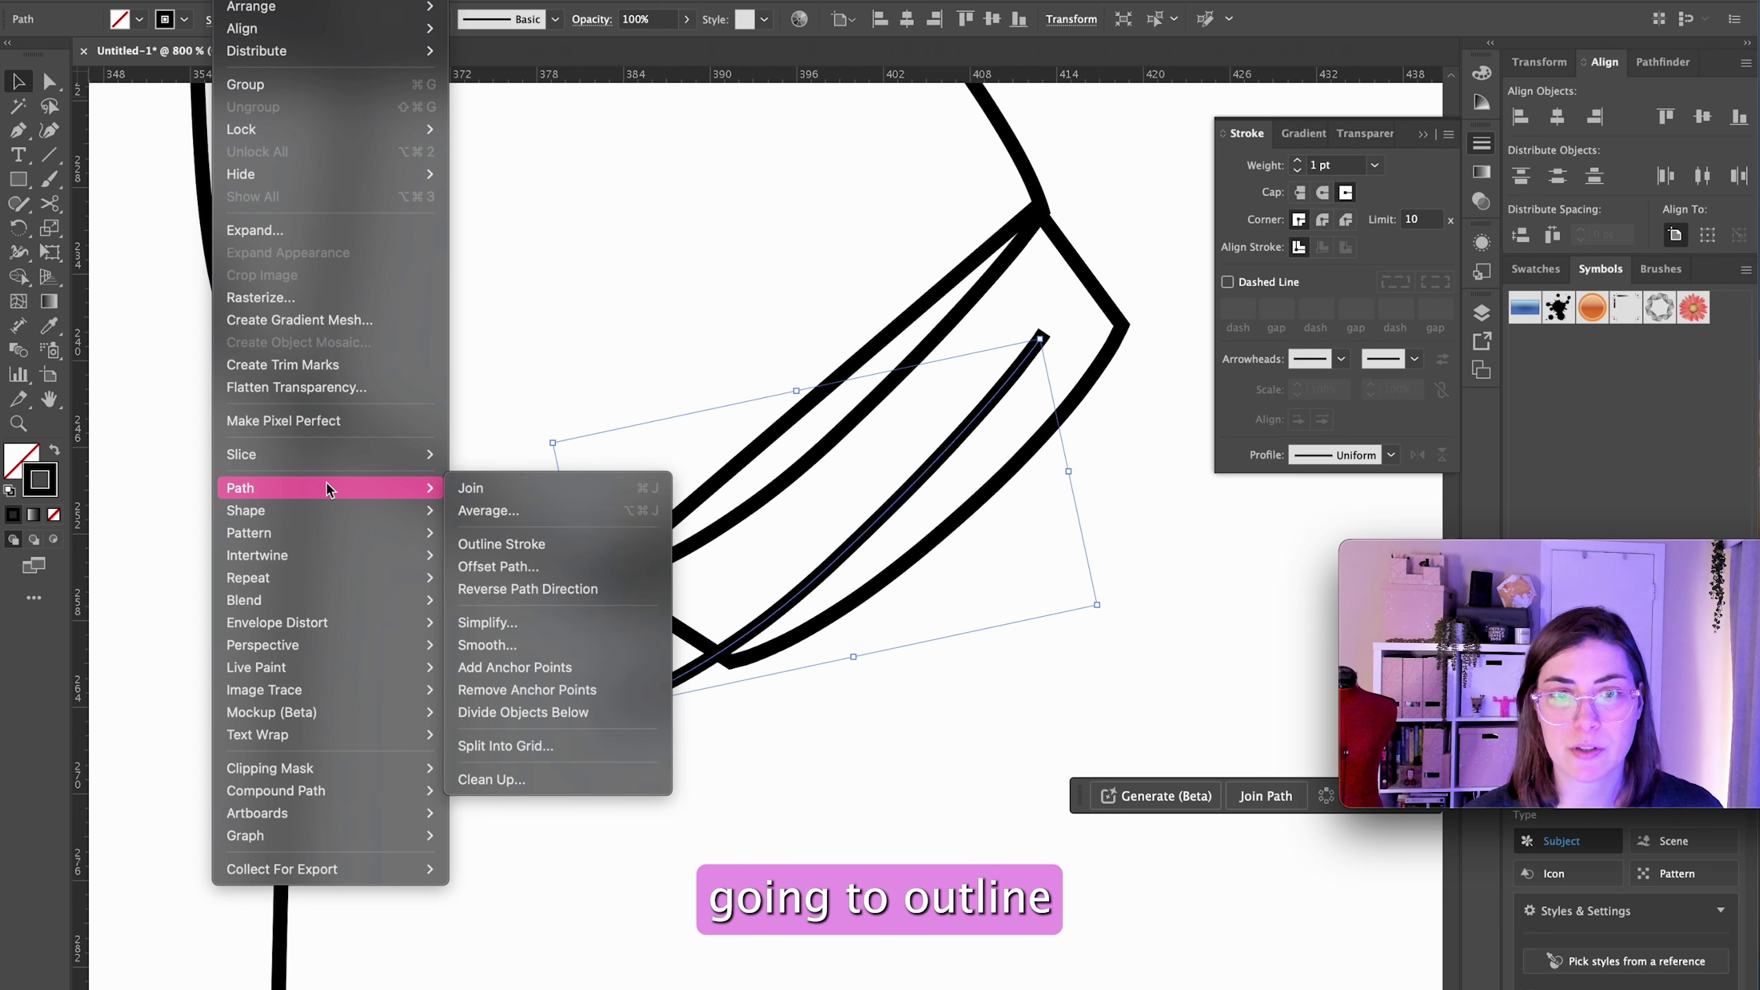
click(507, 545)
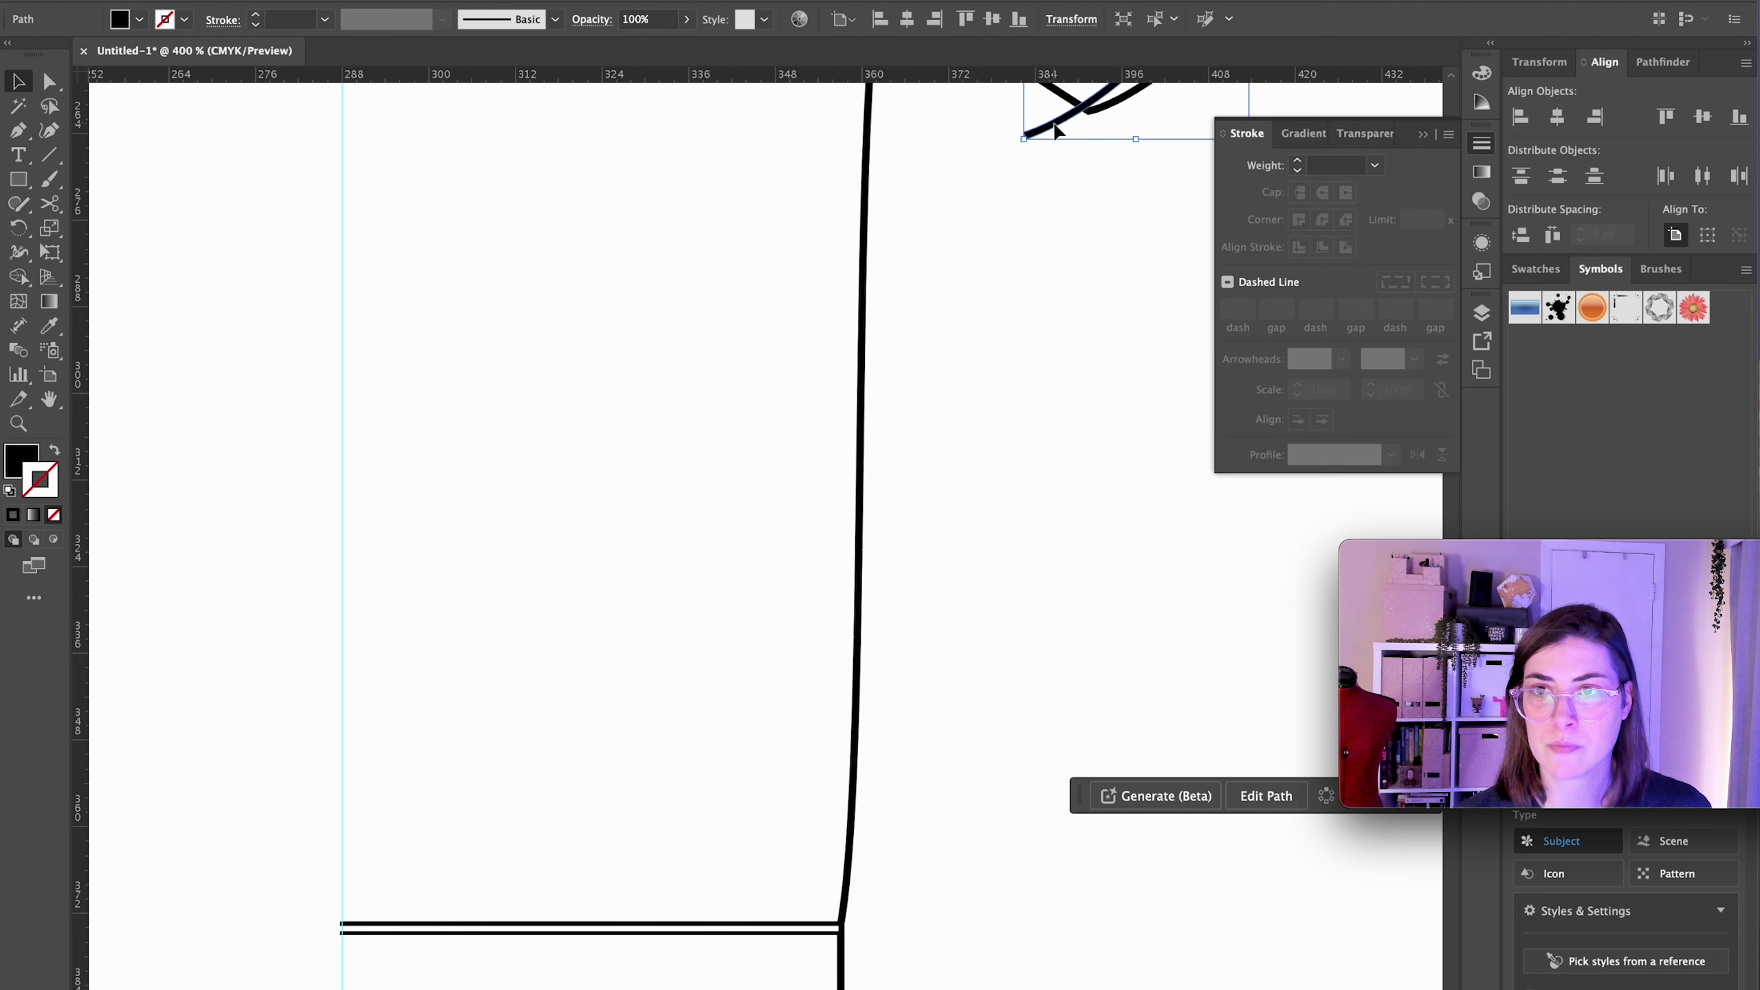
Step: Move the outlined curve near the hem piping and match its white fill and 0.5 pt stroke with the Eyedropper
drag(1054, 125, 580, 807)
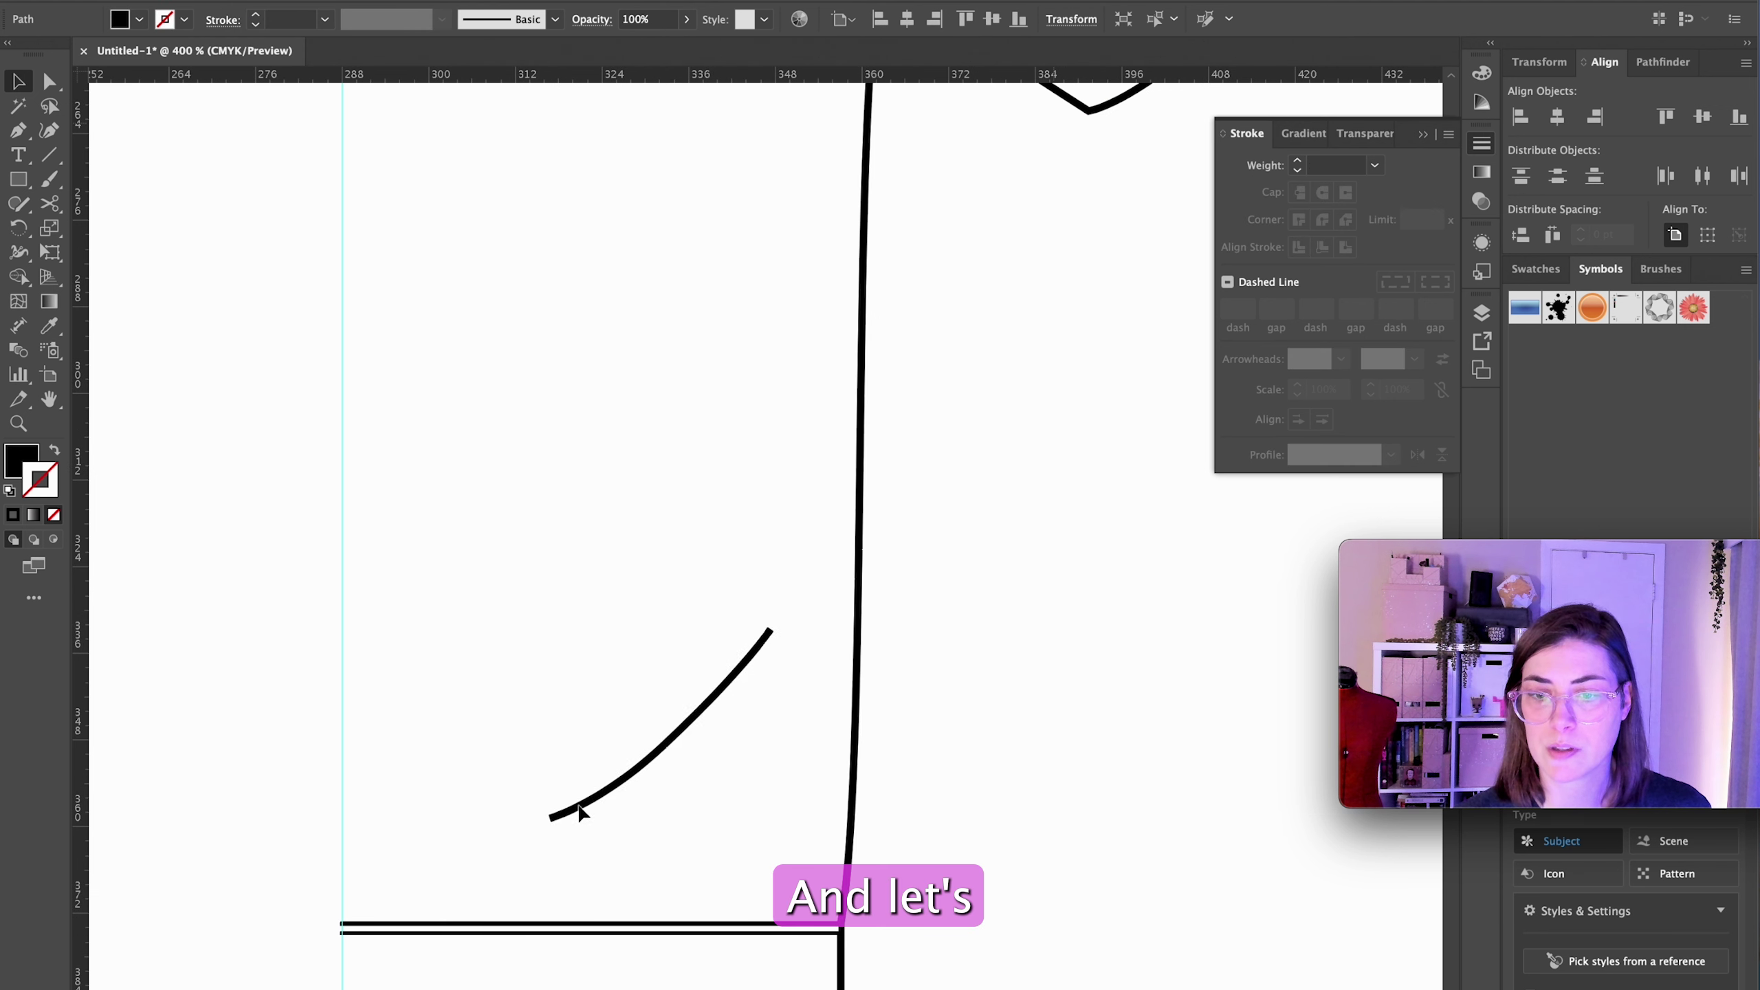
click(581, 814)
key(i)
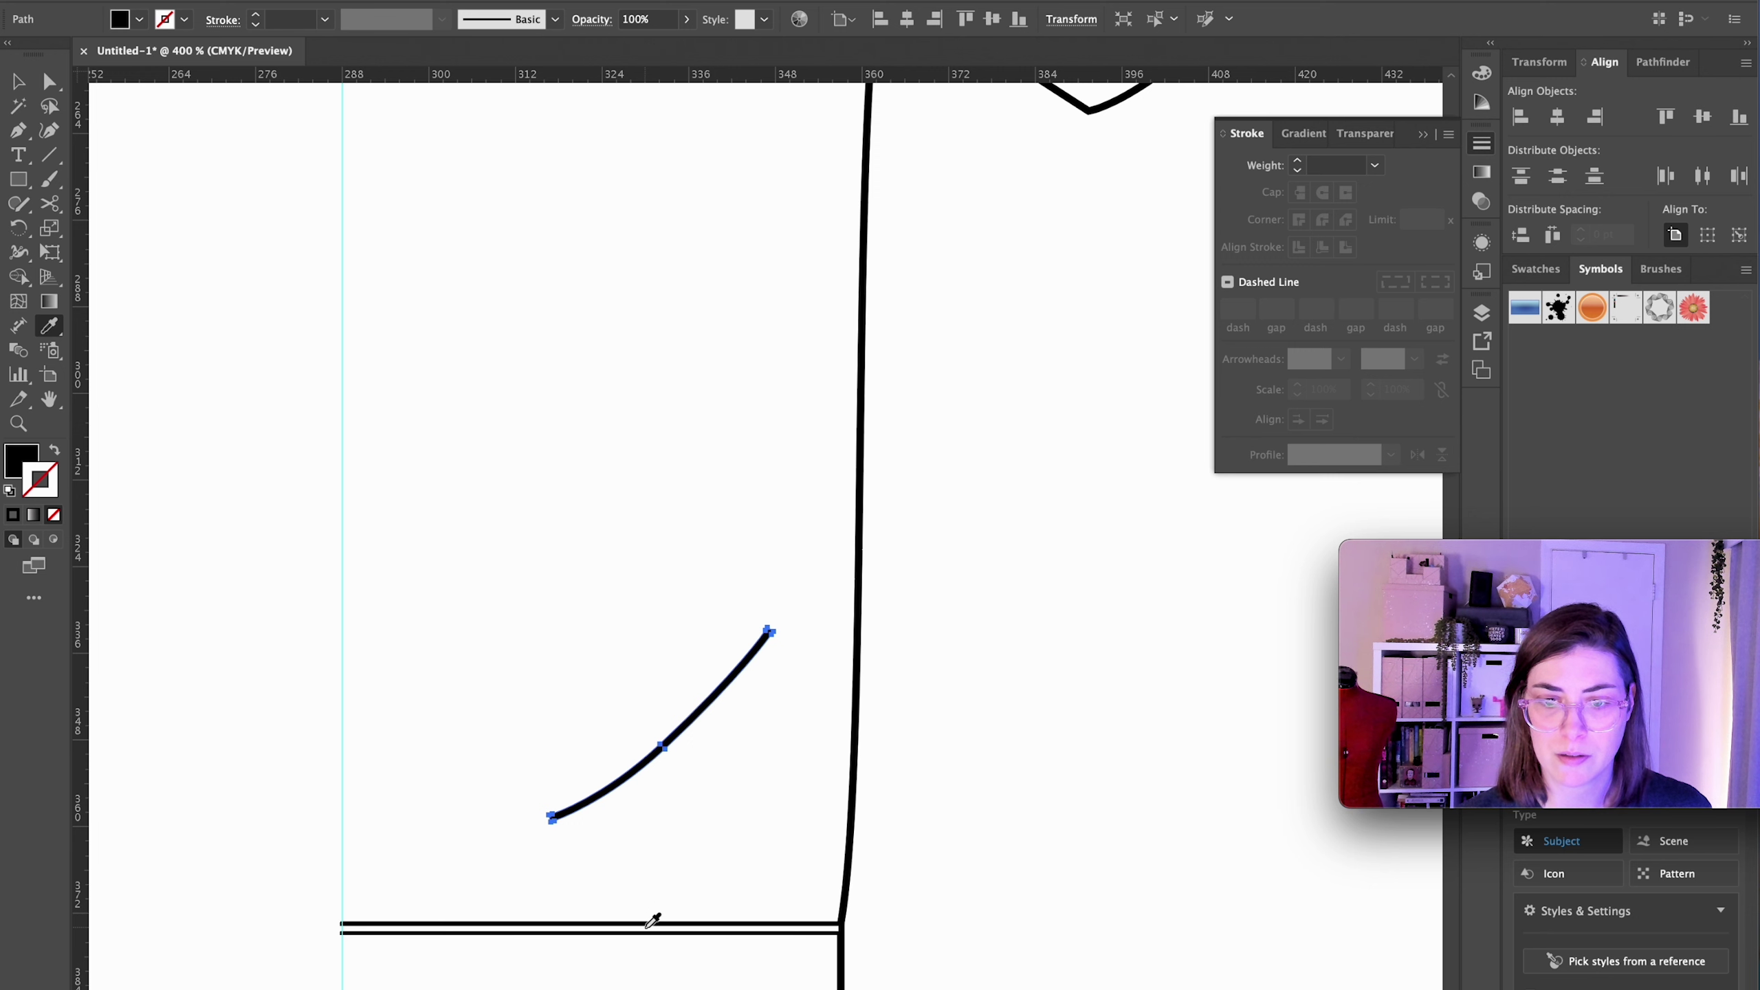
click(647, 925)
key(a)
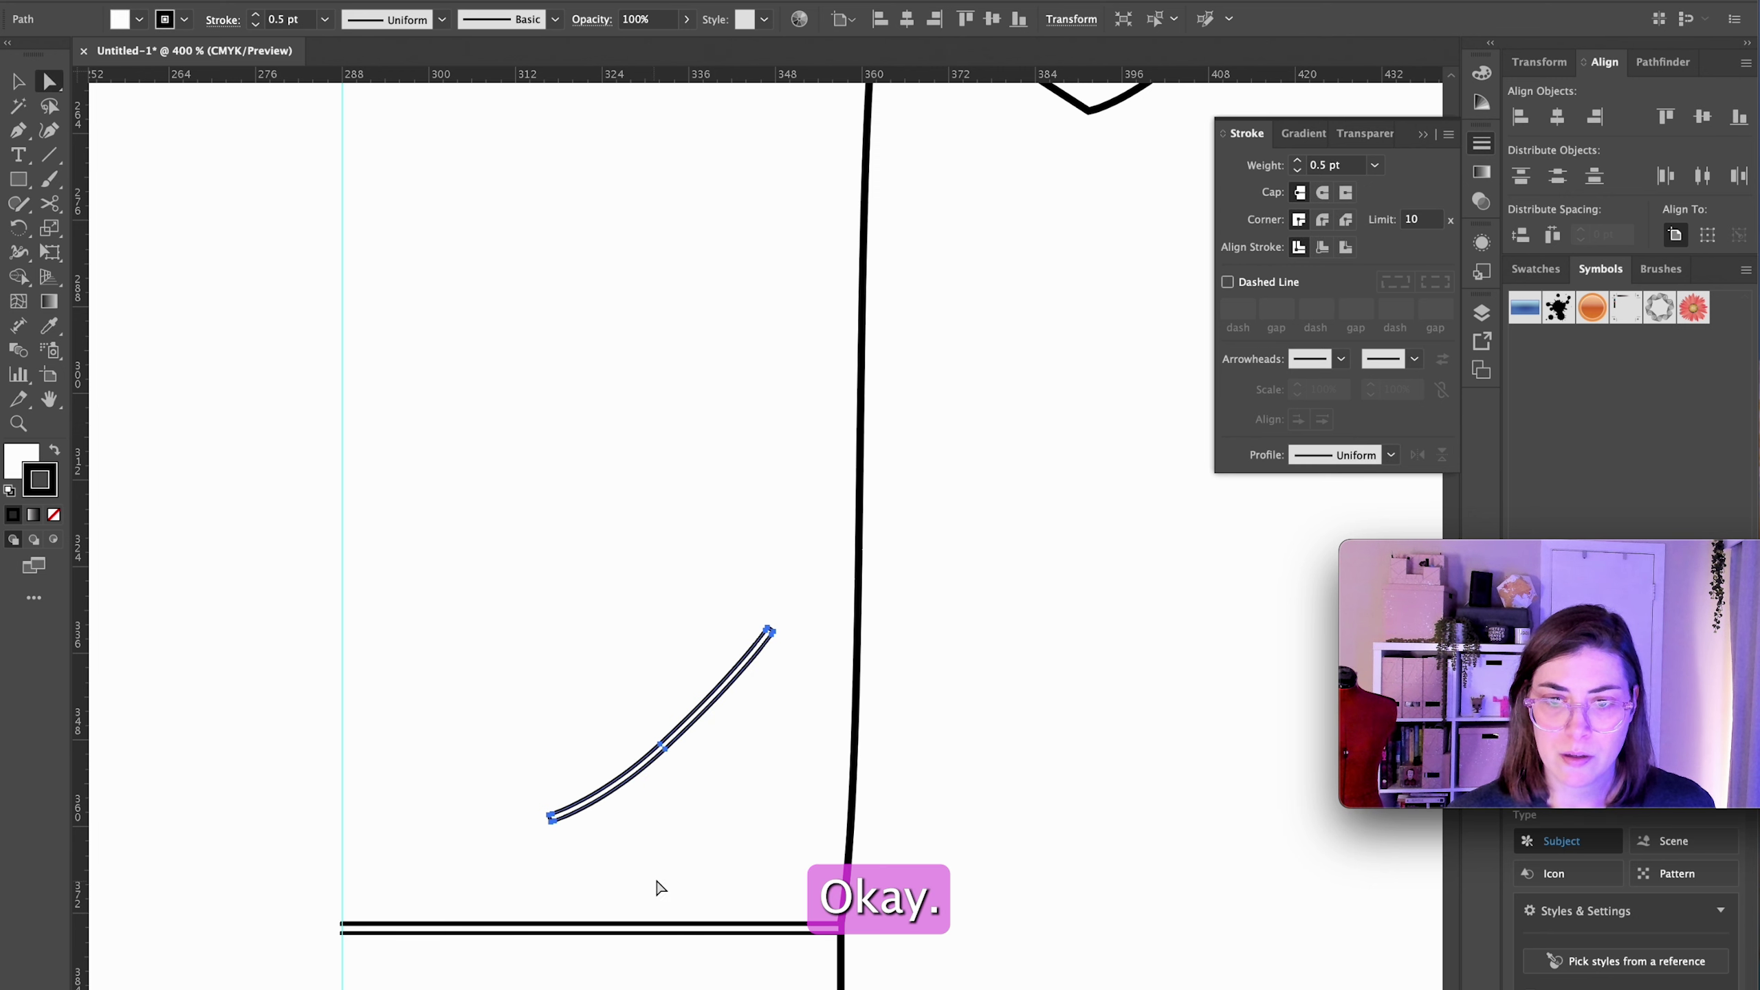
Step: Adjust the middle anchor of the outlined curved strip and place the strip along the sleeve hem as cuff piping
key(super+plus)
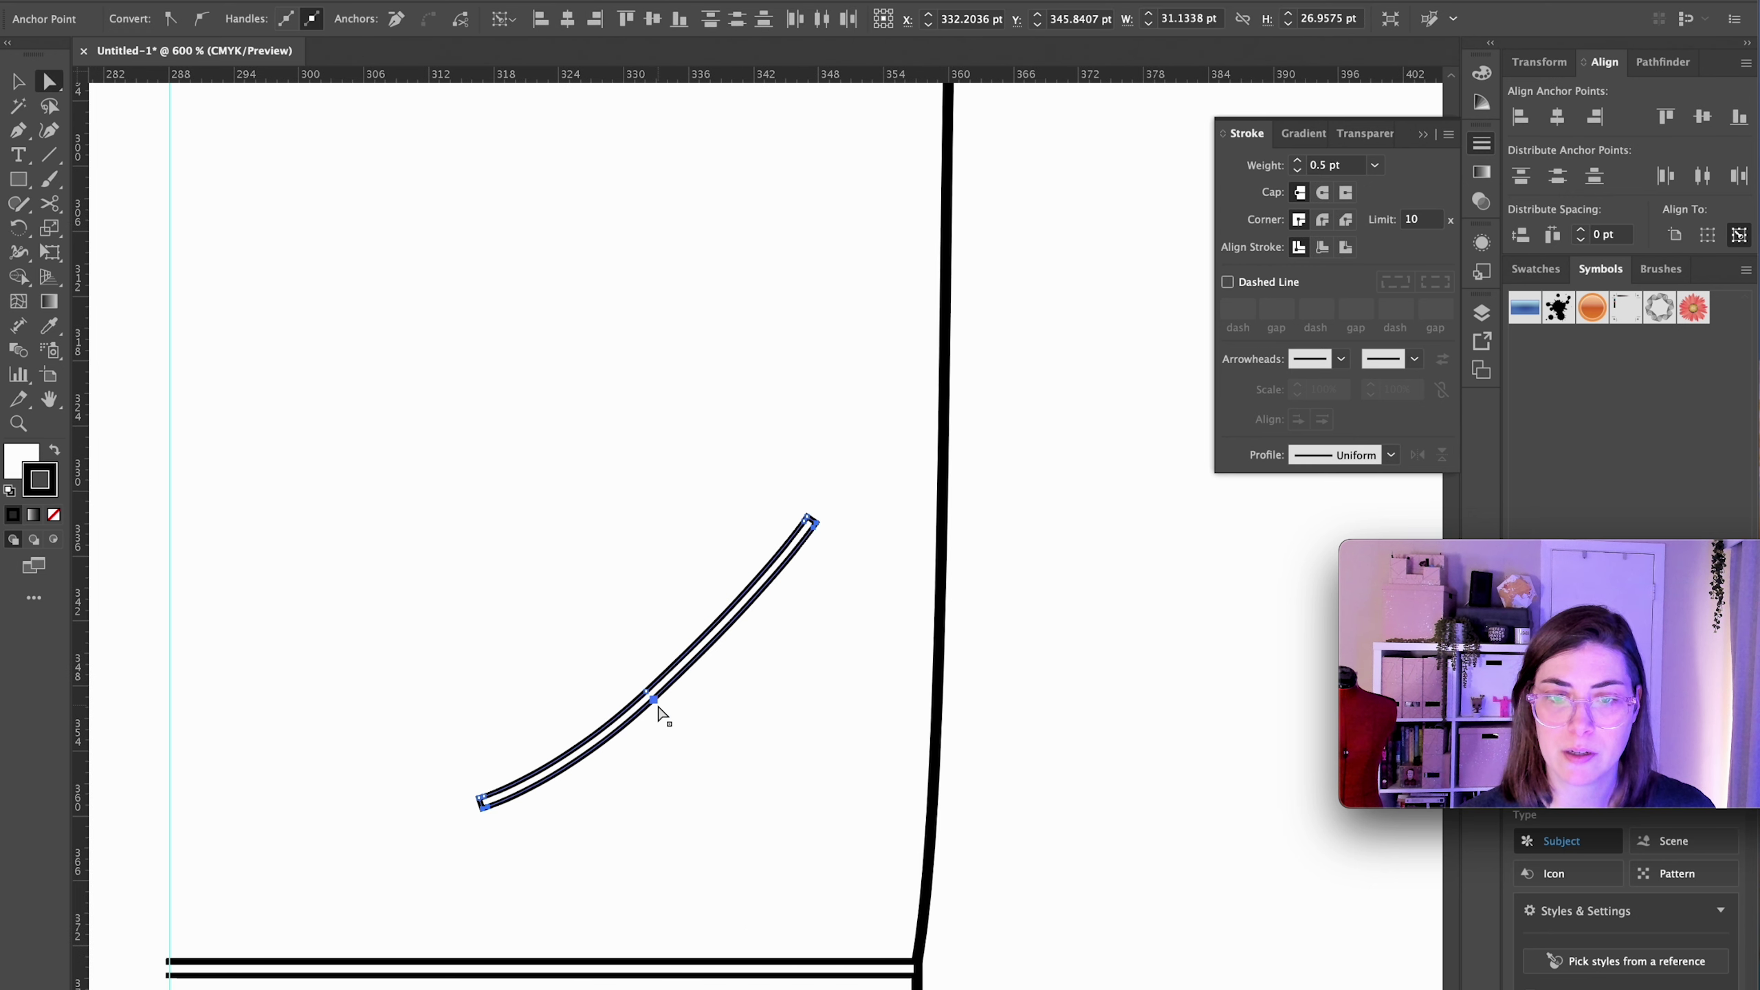
drag(652, 698, 655, 708)
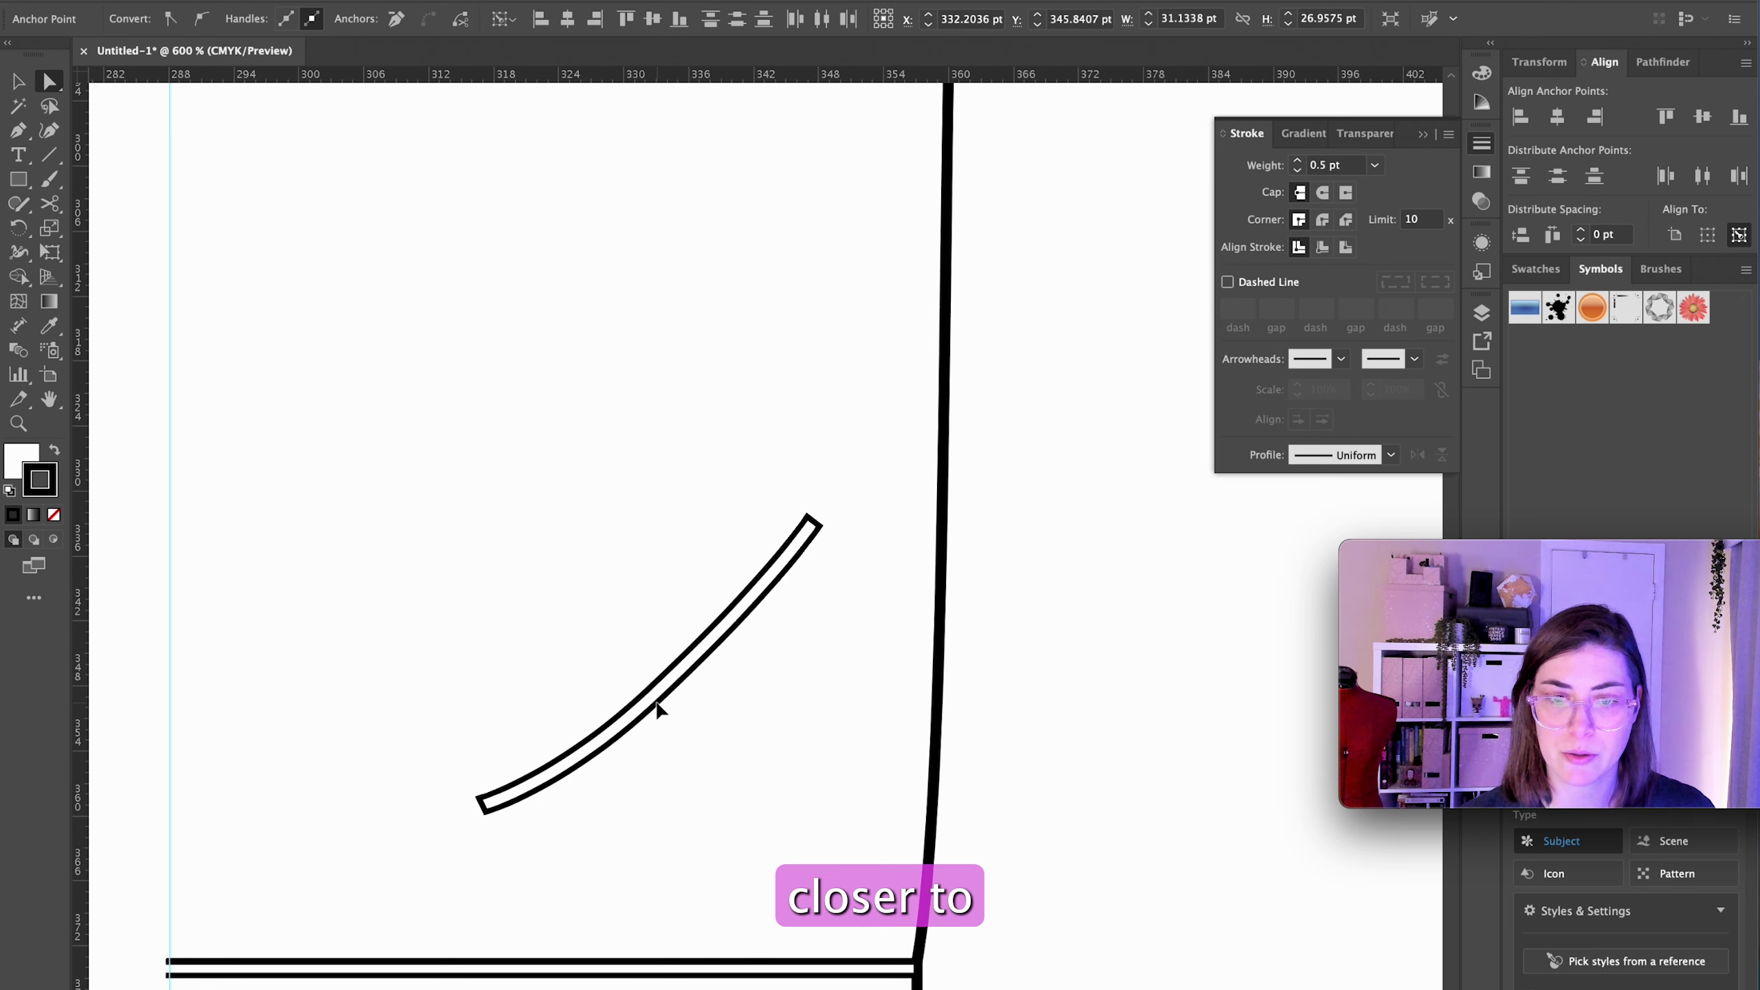
drag(656, 703, 656, 703)
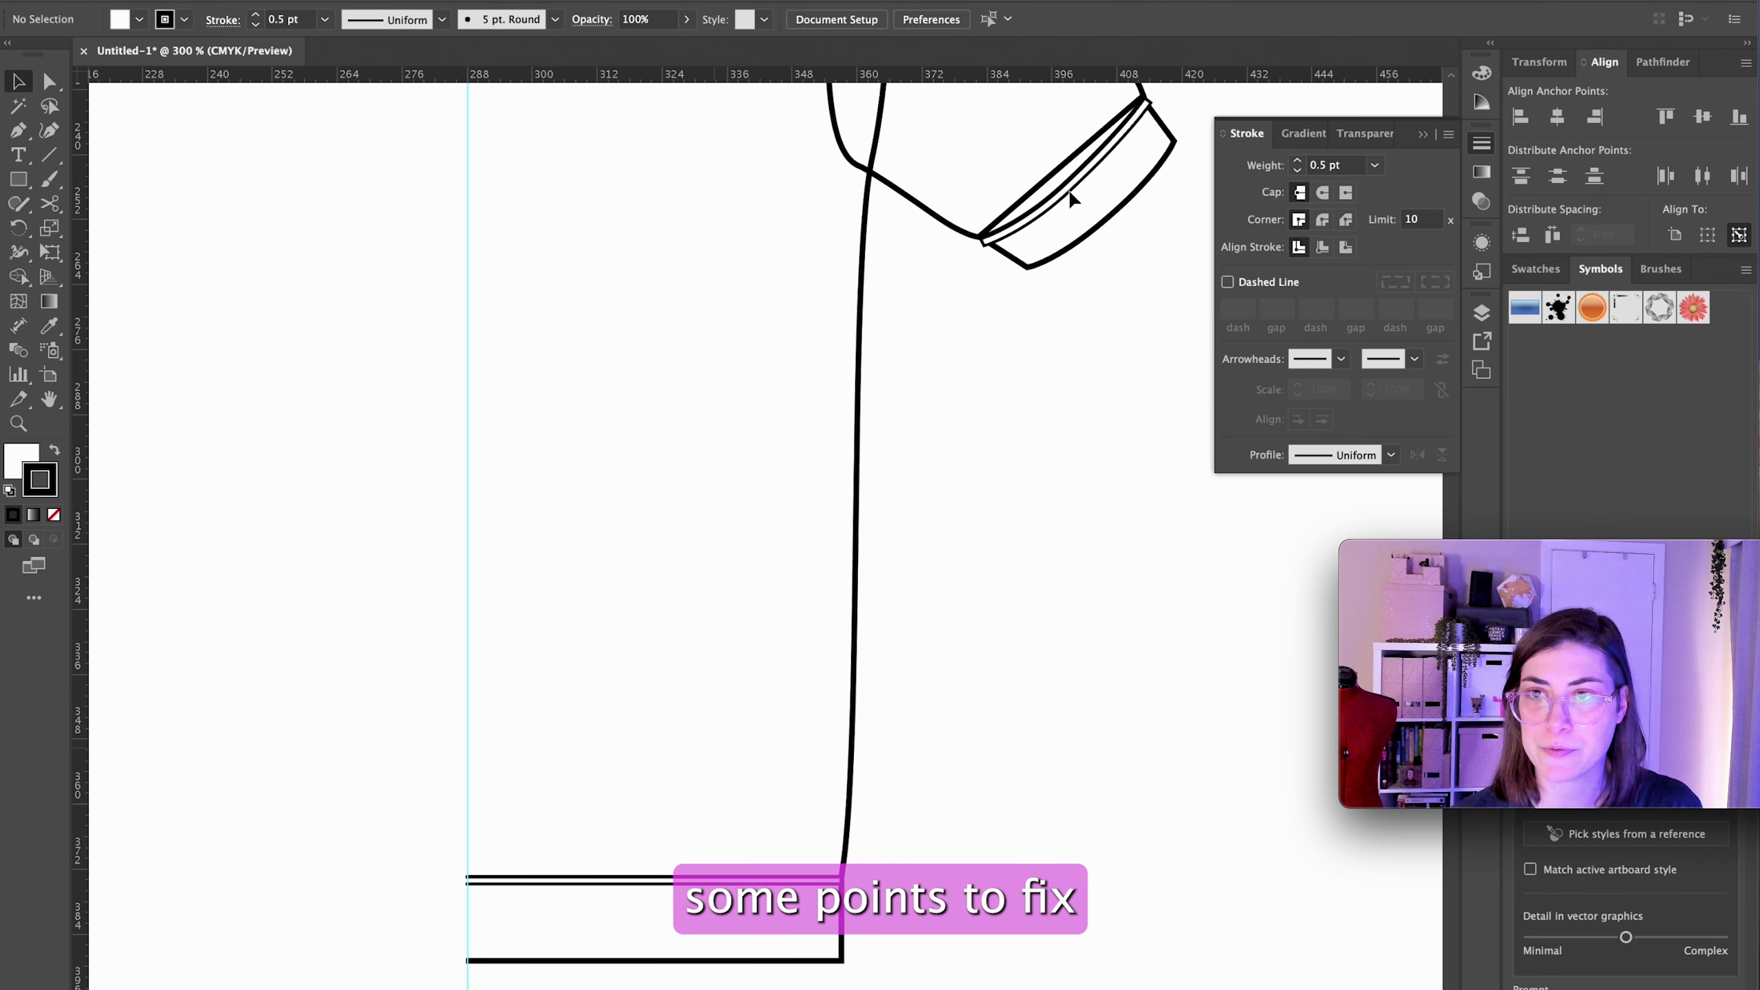
click(1070, 194)
drag(1128, 328, 878, 756)
scroll(948, 530, down, 4)
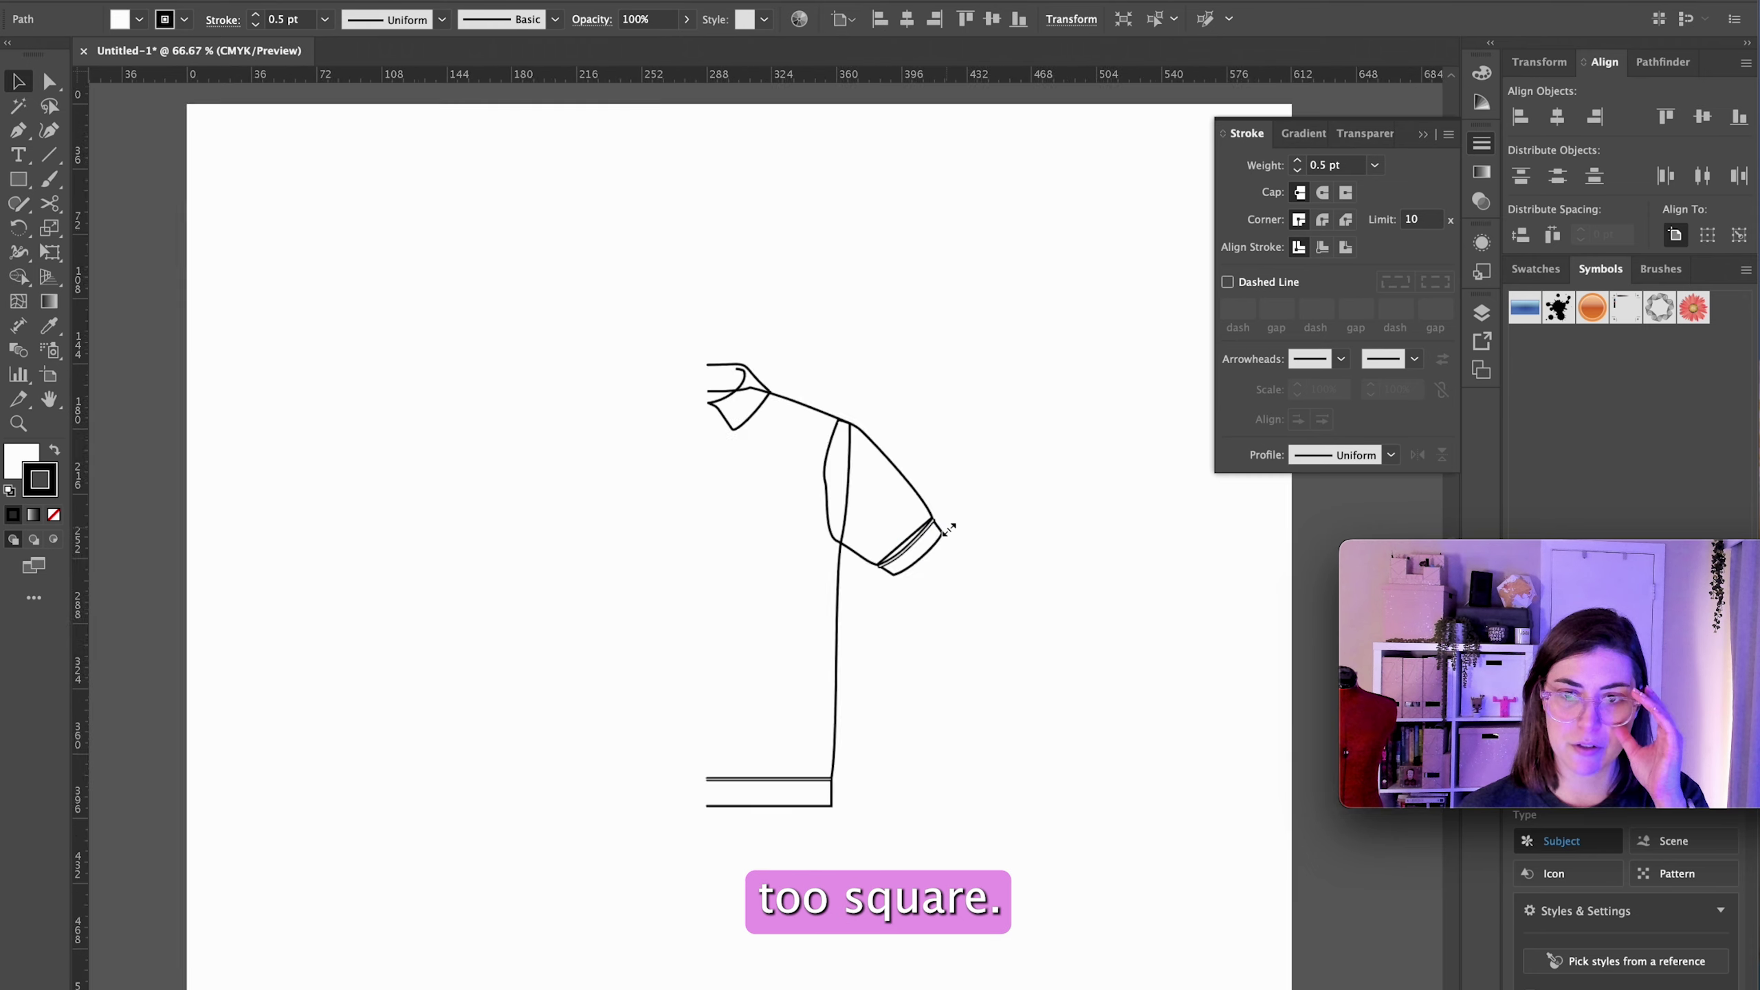
Step: Move the corner anchors at both ends of the cuff piping so they line up with the cuff's side edges
scroll(949, 529, up, 6)
click(499, 378)
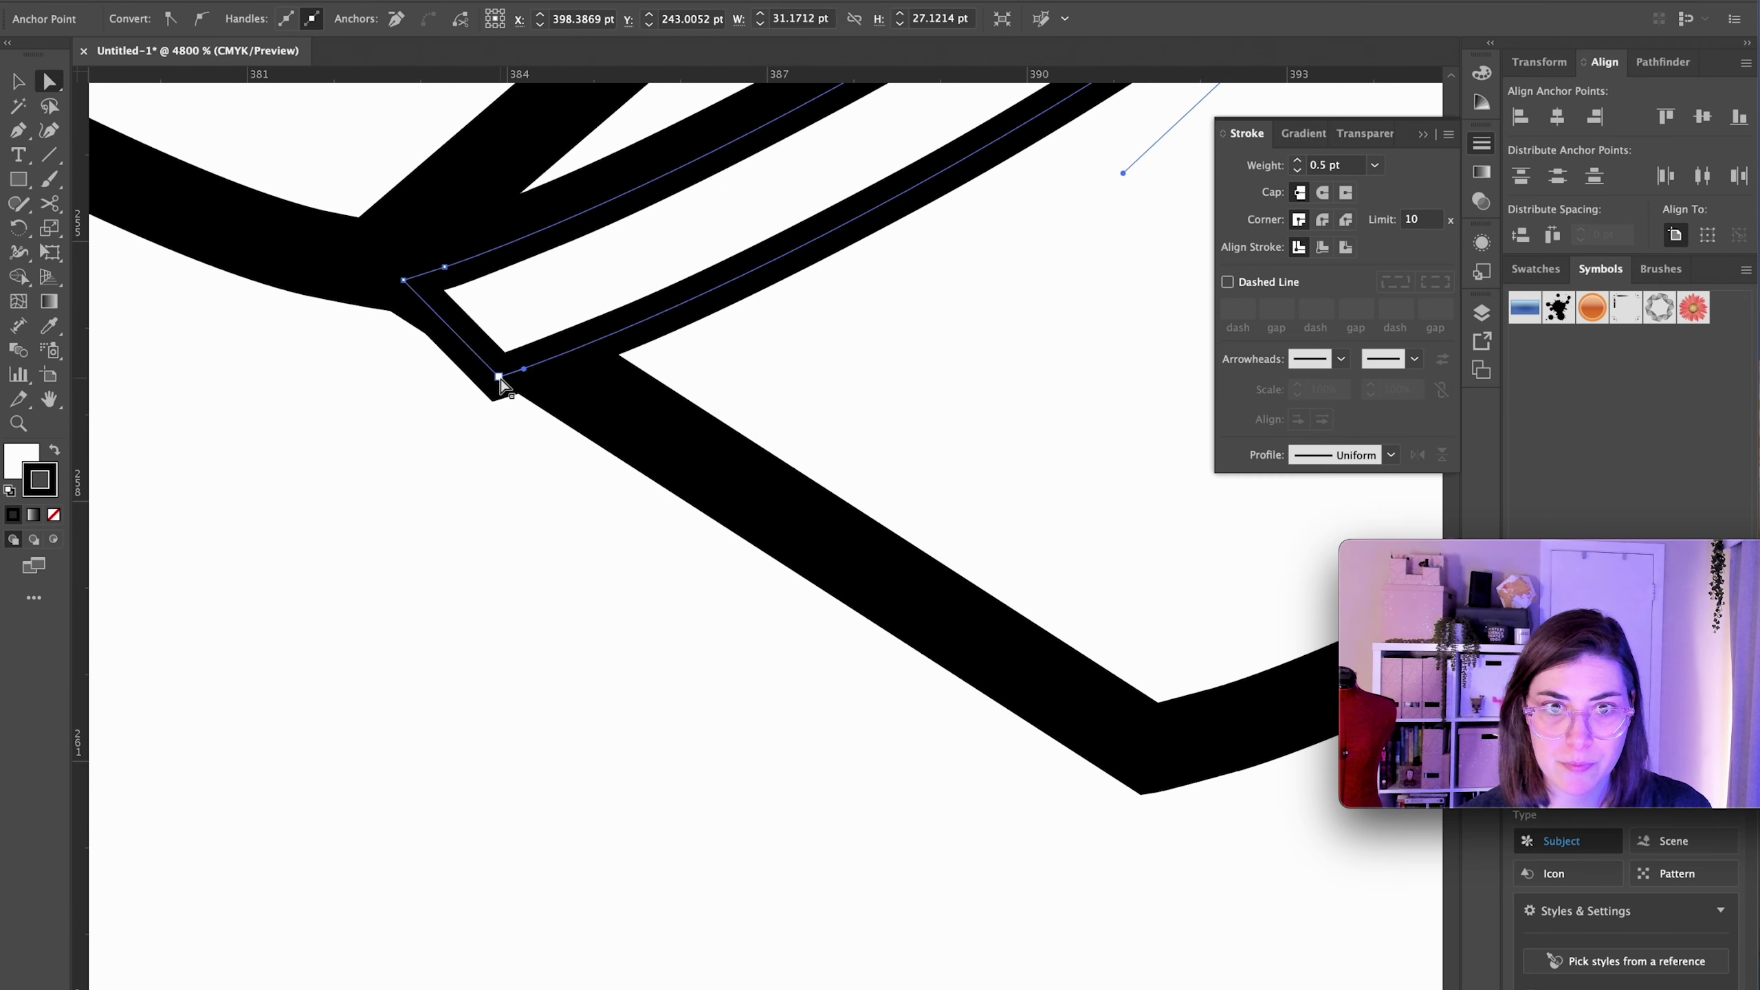
drag(500, 379, 515, 372)
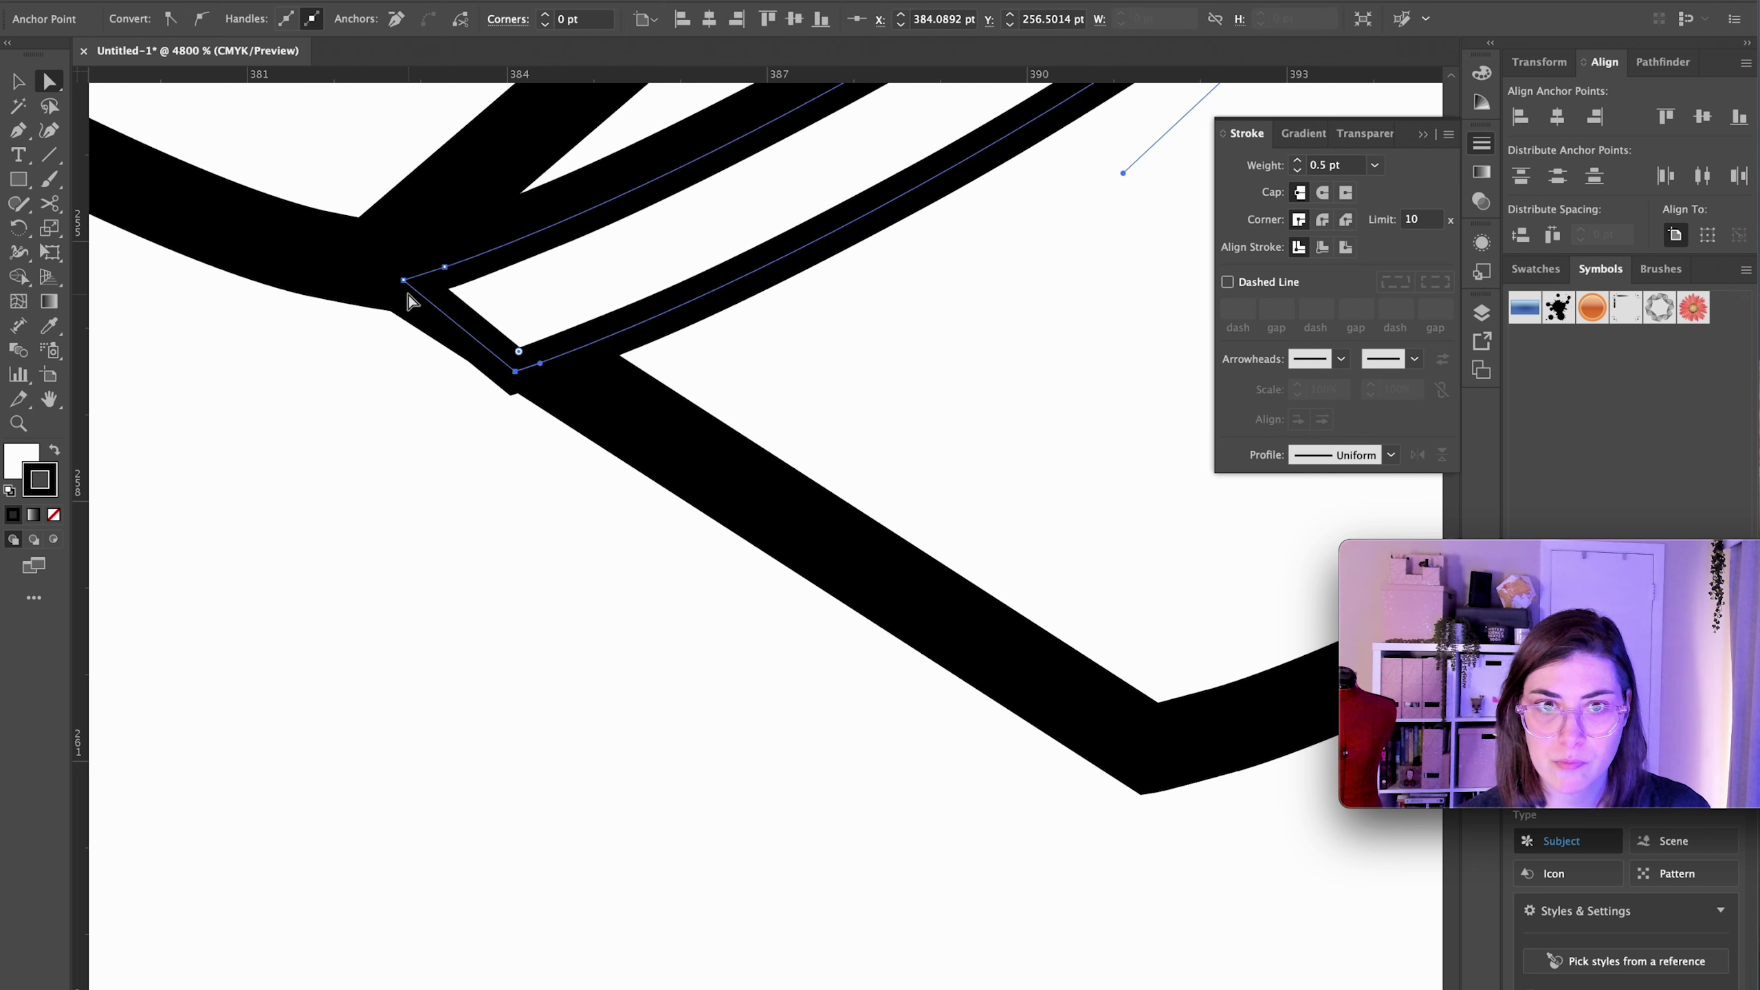
drag(401, 284, 392, 292)
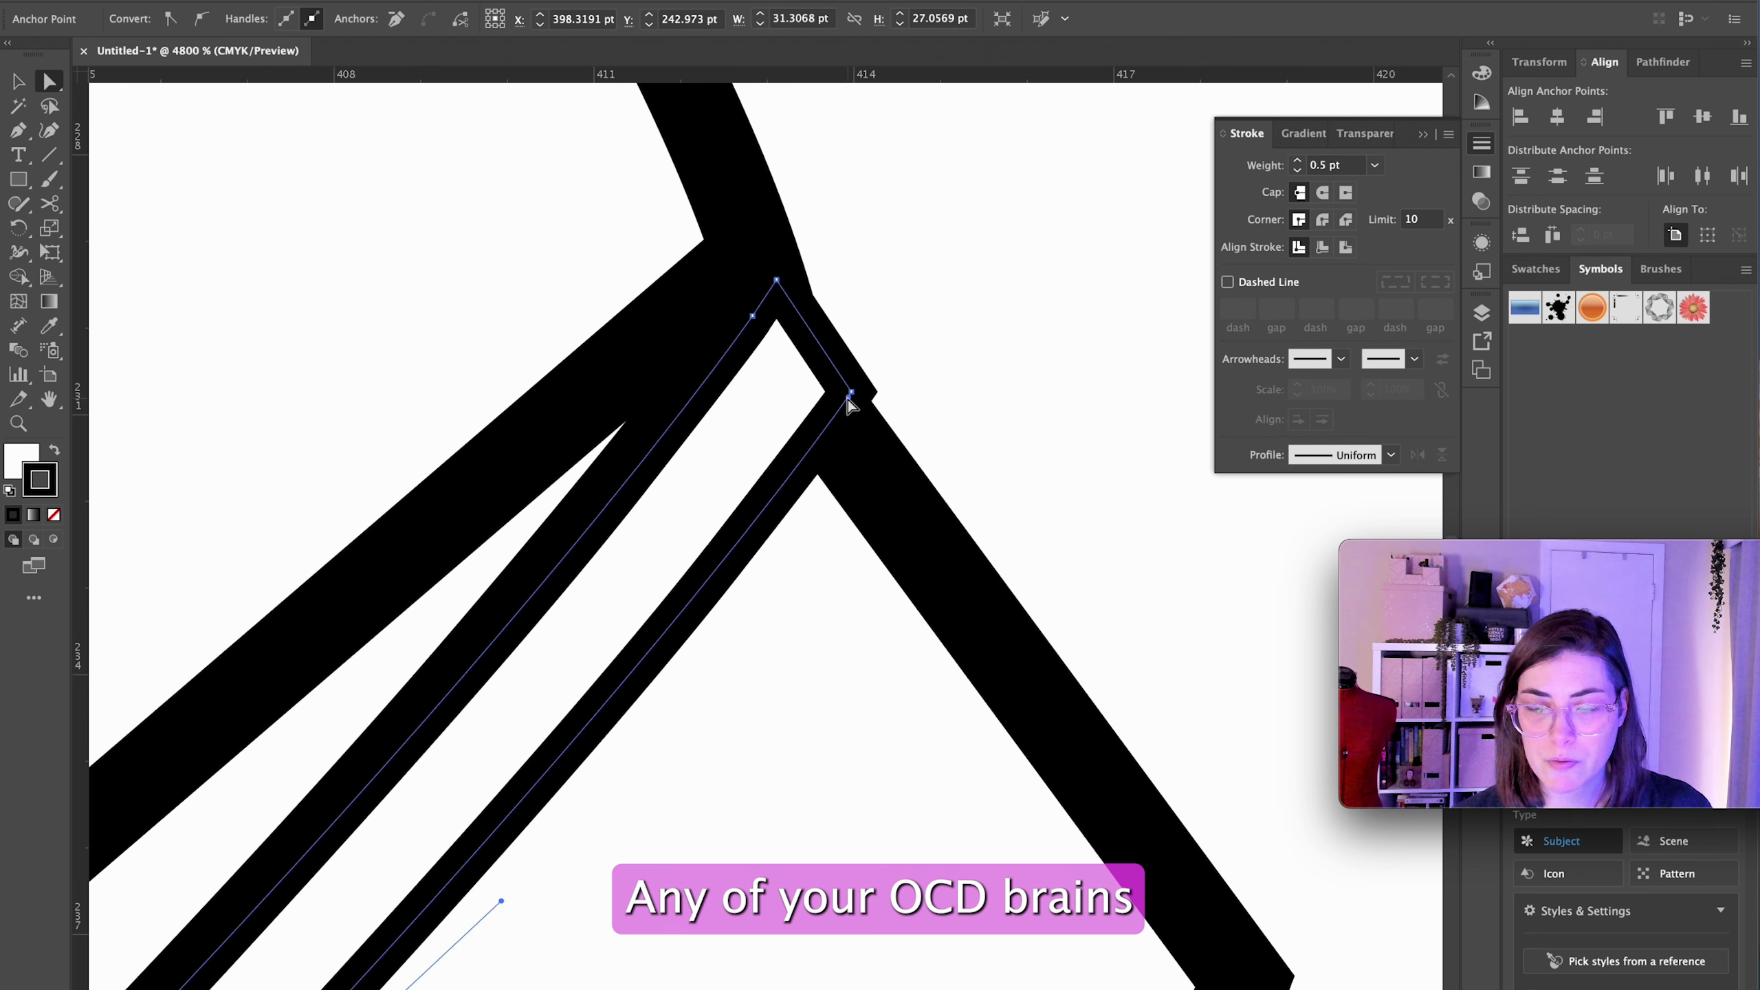
drag(852, 395, 847, 409)
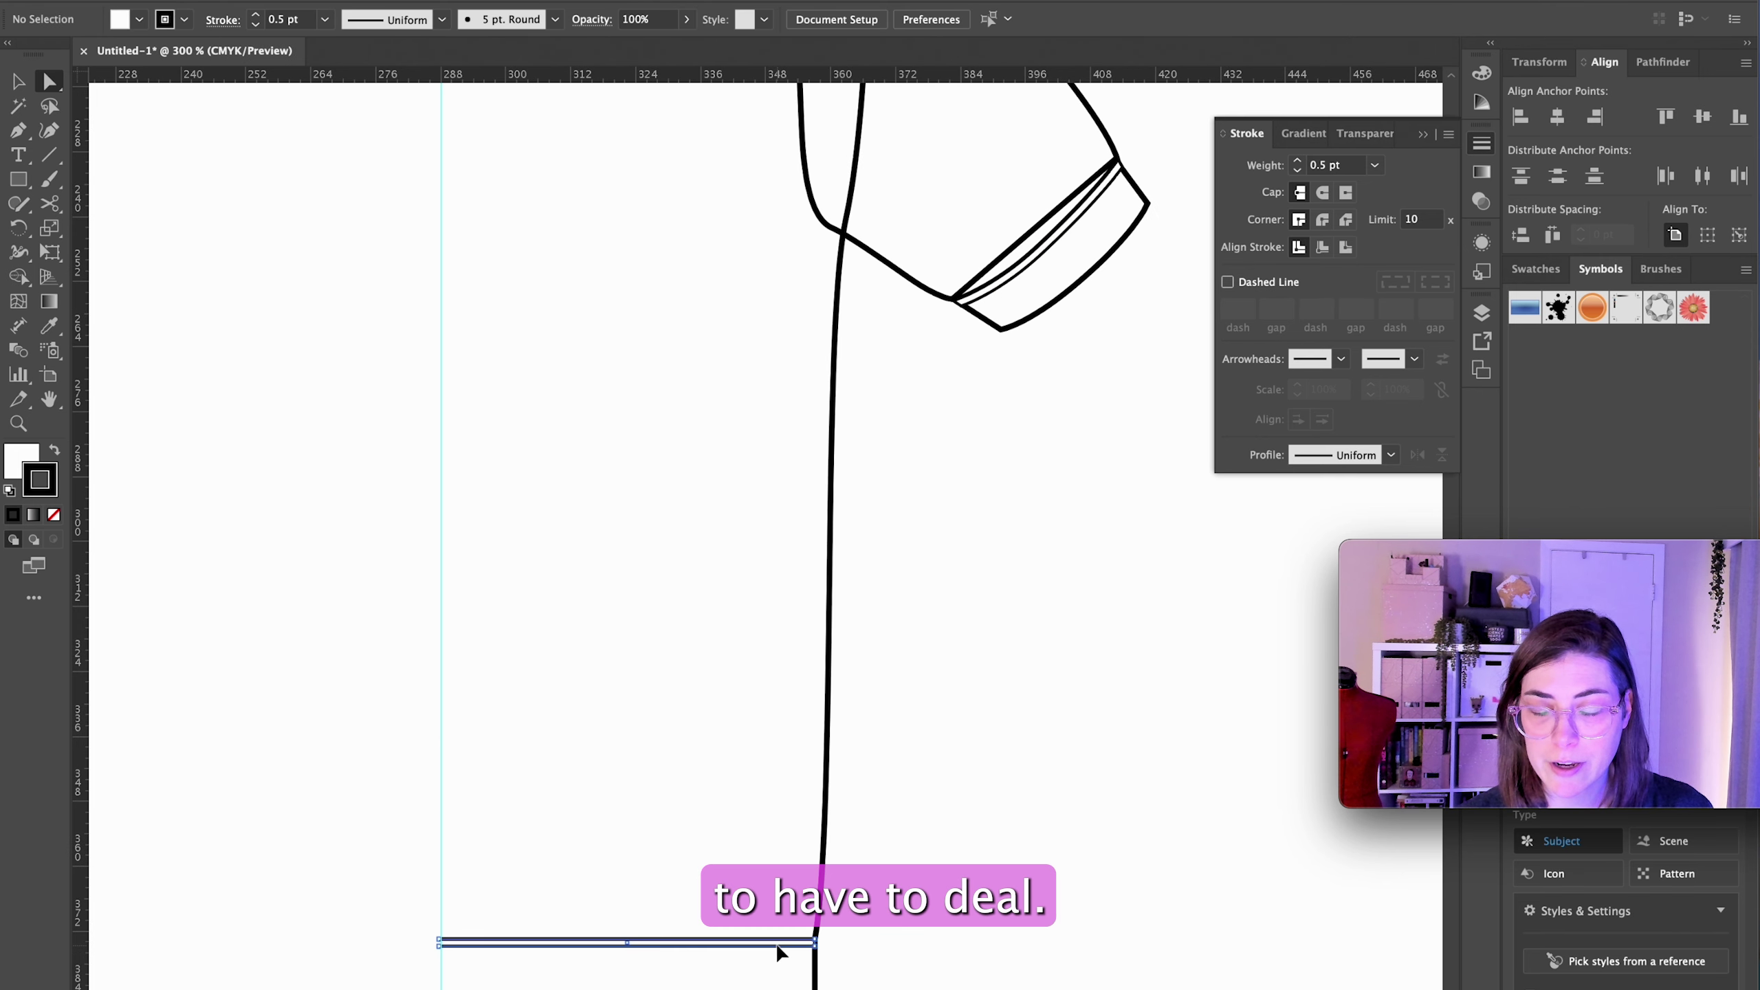
Step: Fill the cuff piping and the hem piping with green 00CC66
click(777, 946)
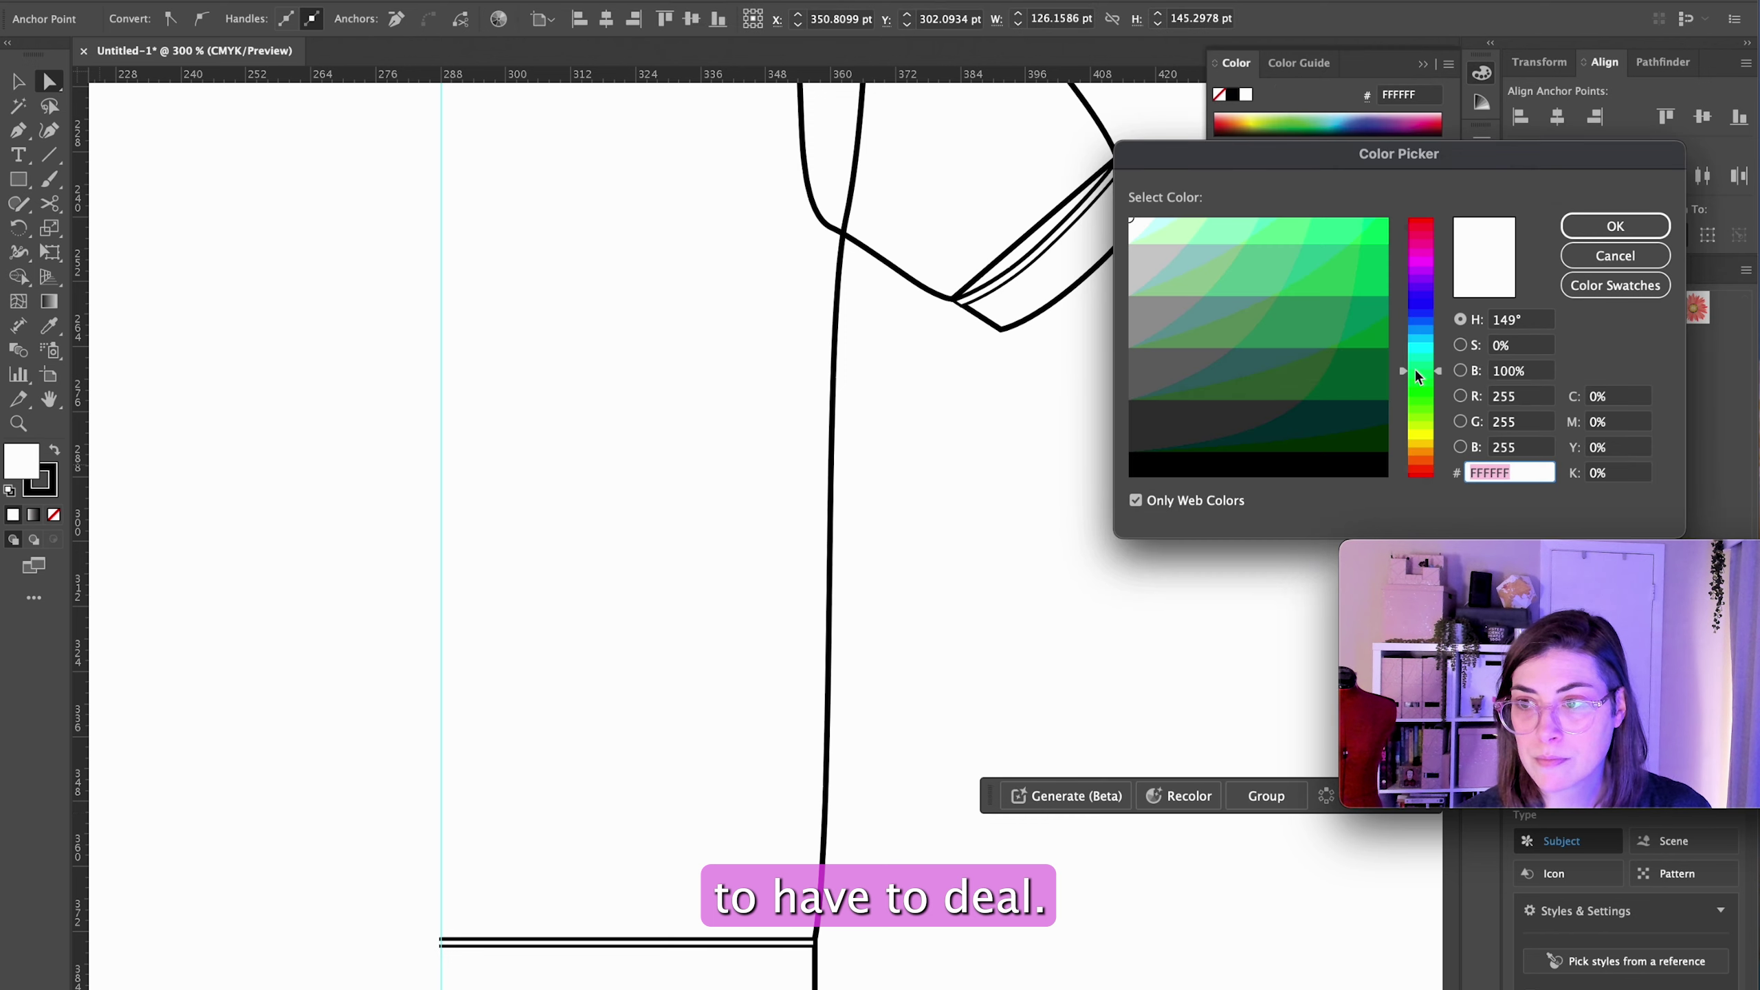
click(1381, 248)
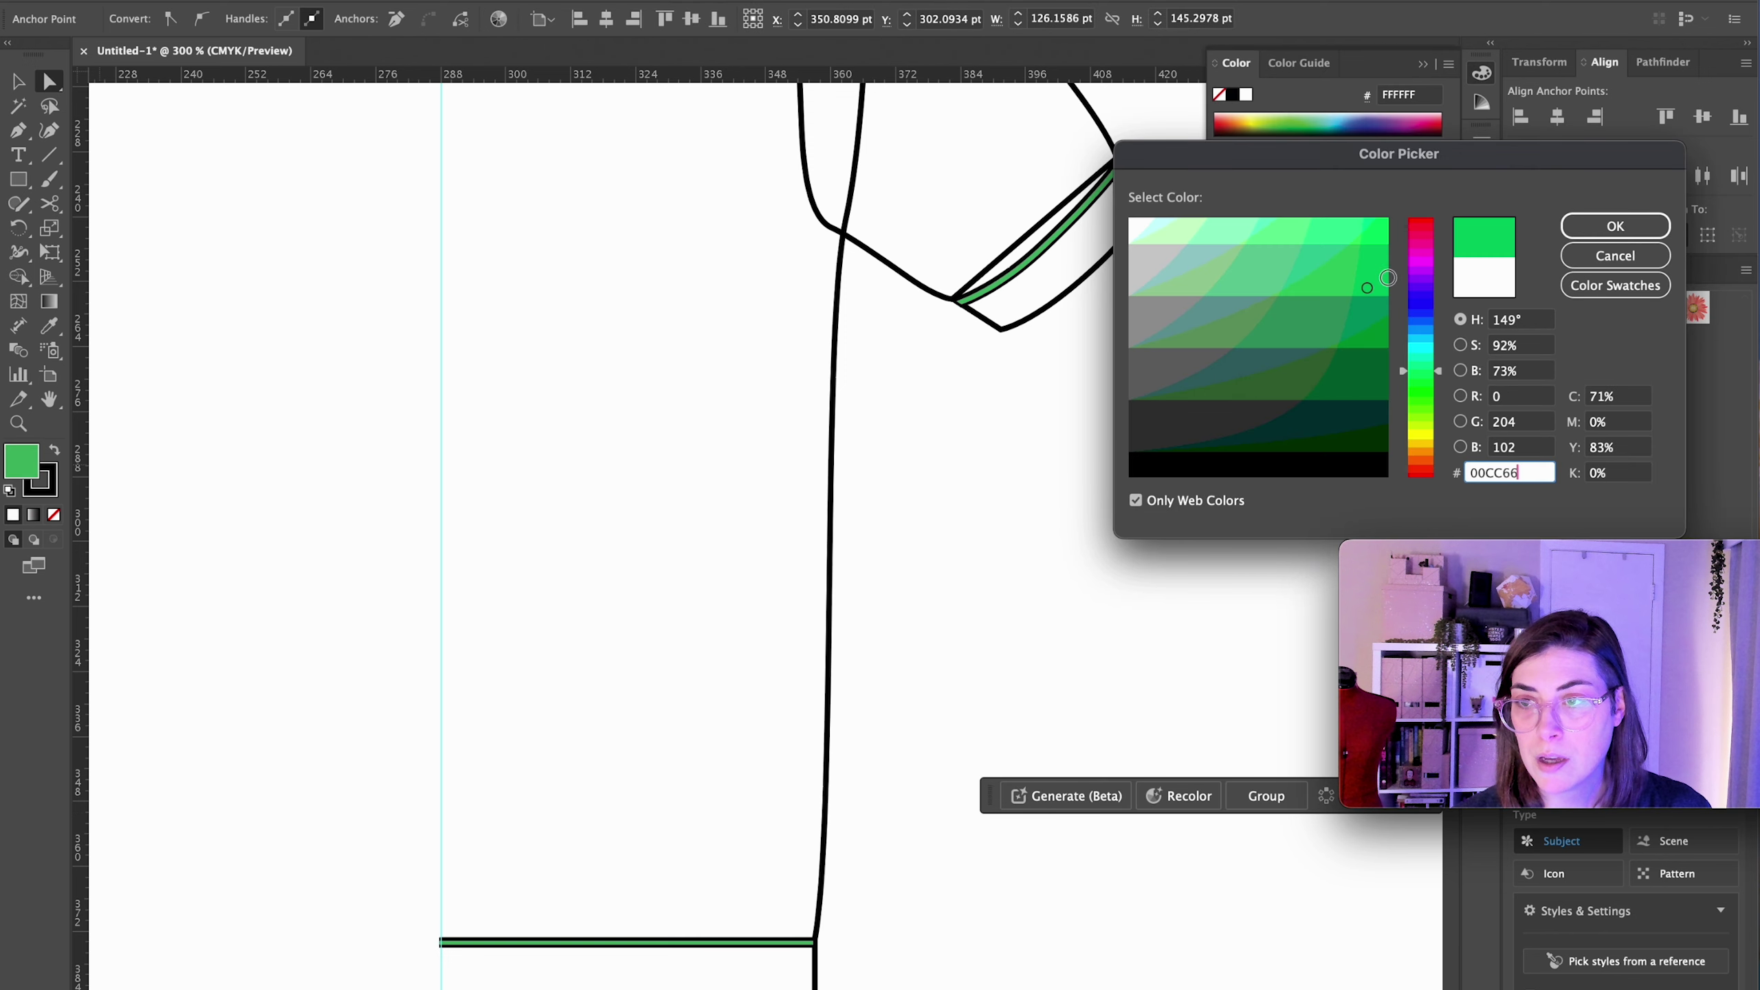
click(1614, 225)
click(1117, 477)
scroll(1117, 477, down, 2)
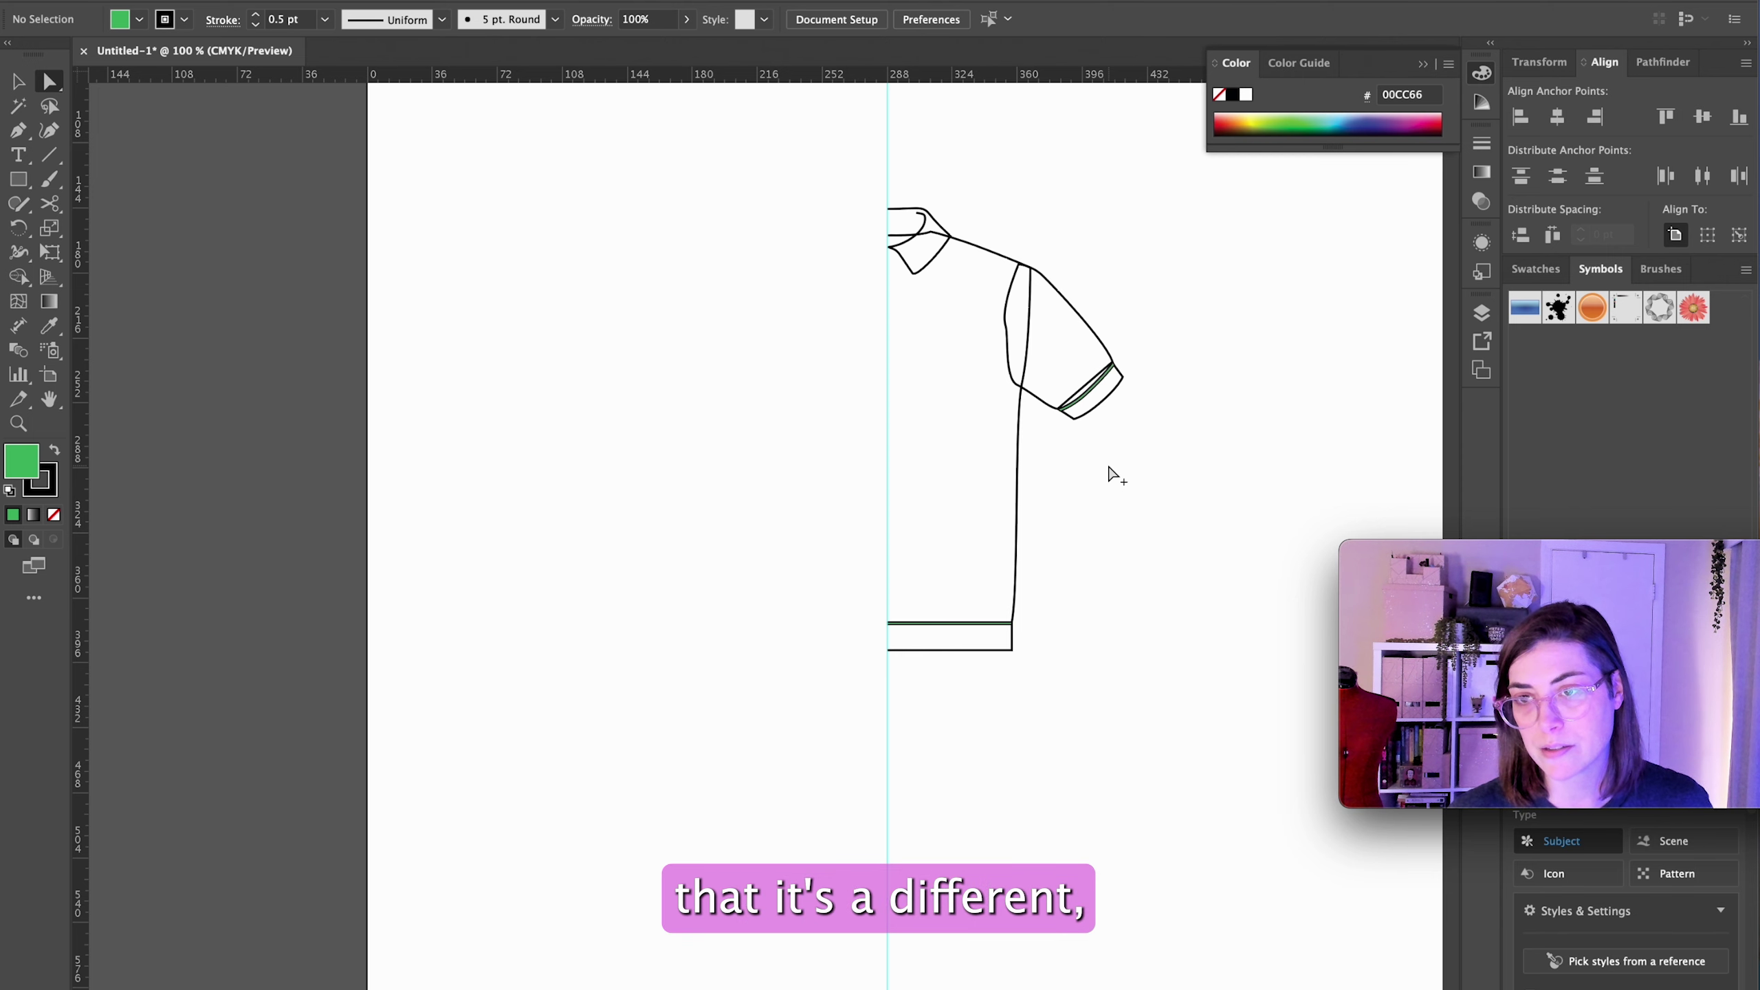
scroll(1116, 476, up, 1)
scroll(1110, 469, down, 2)
scroll(840, 116, up, 2)
drag(919, 415, 868, 562)
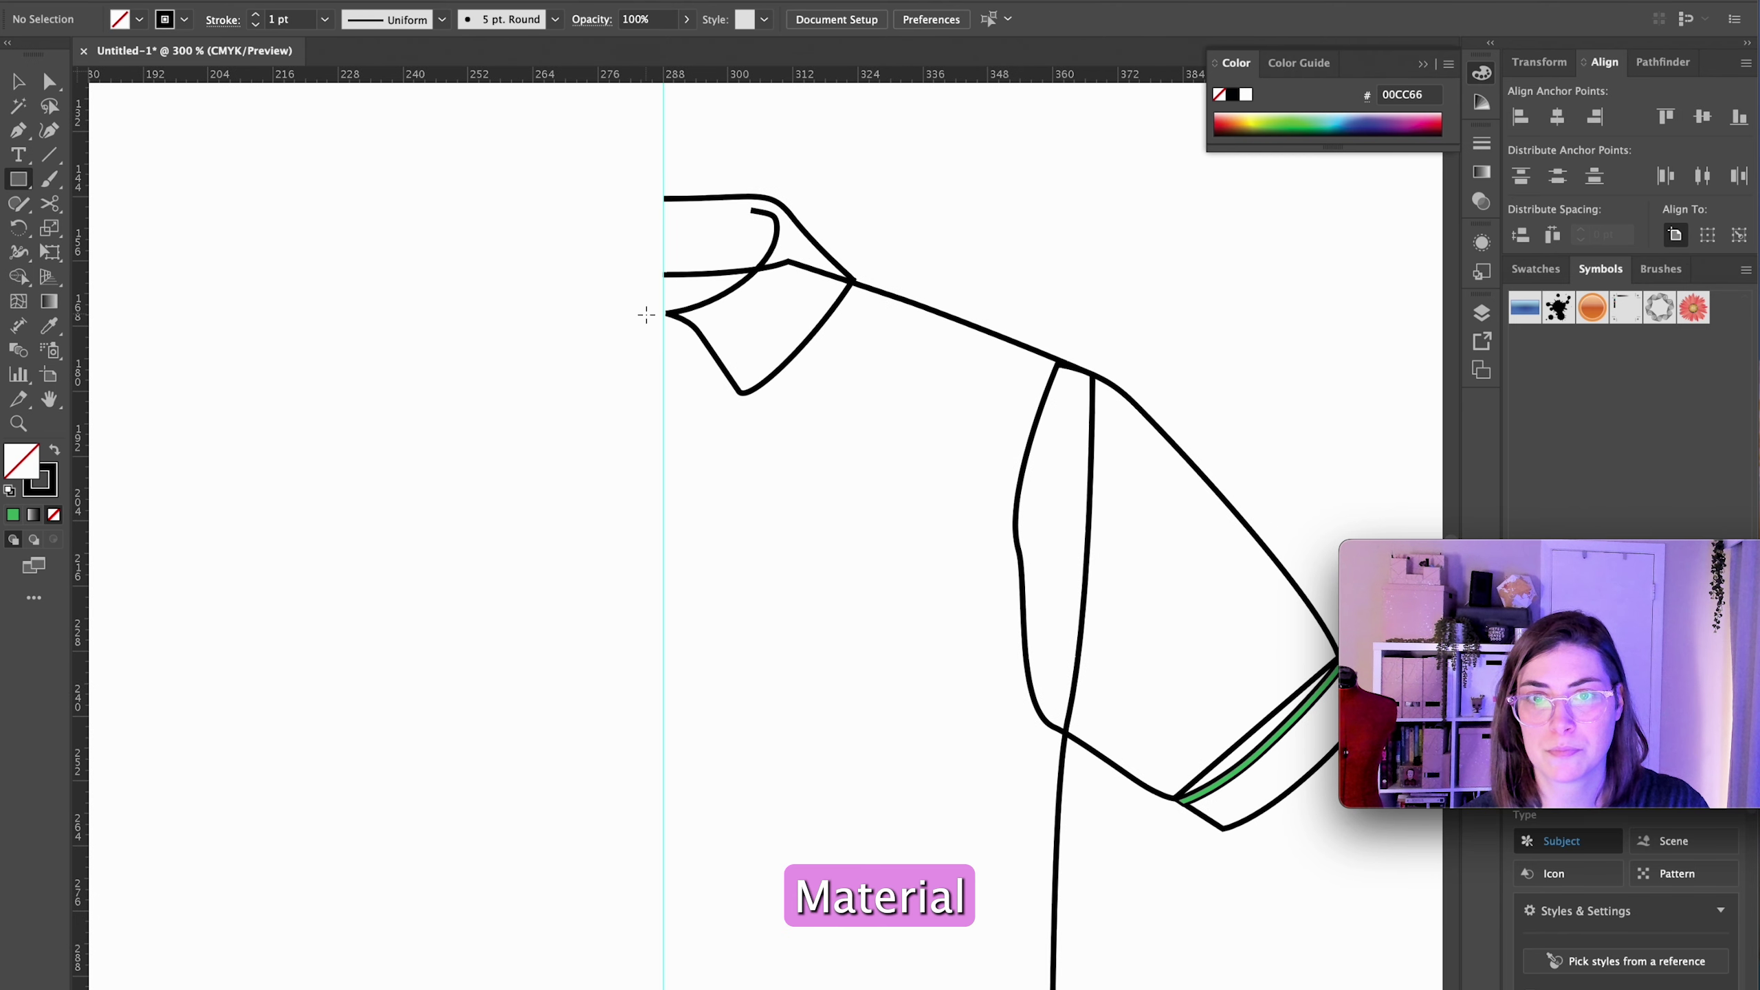
drag(645, 315, 678, 337)
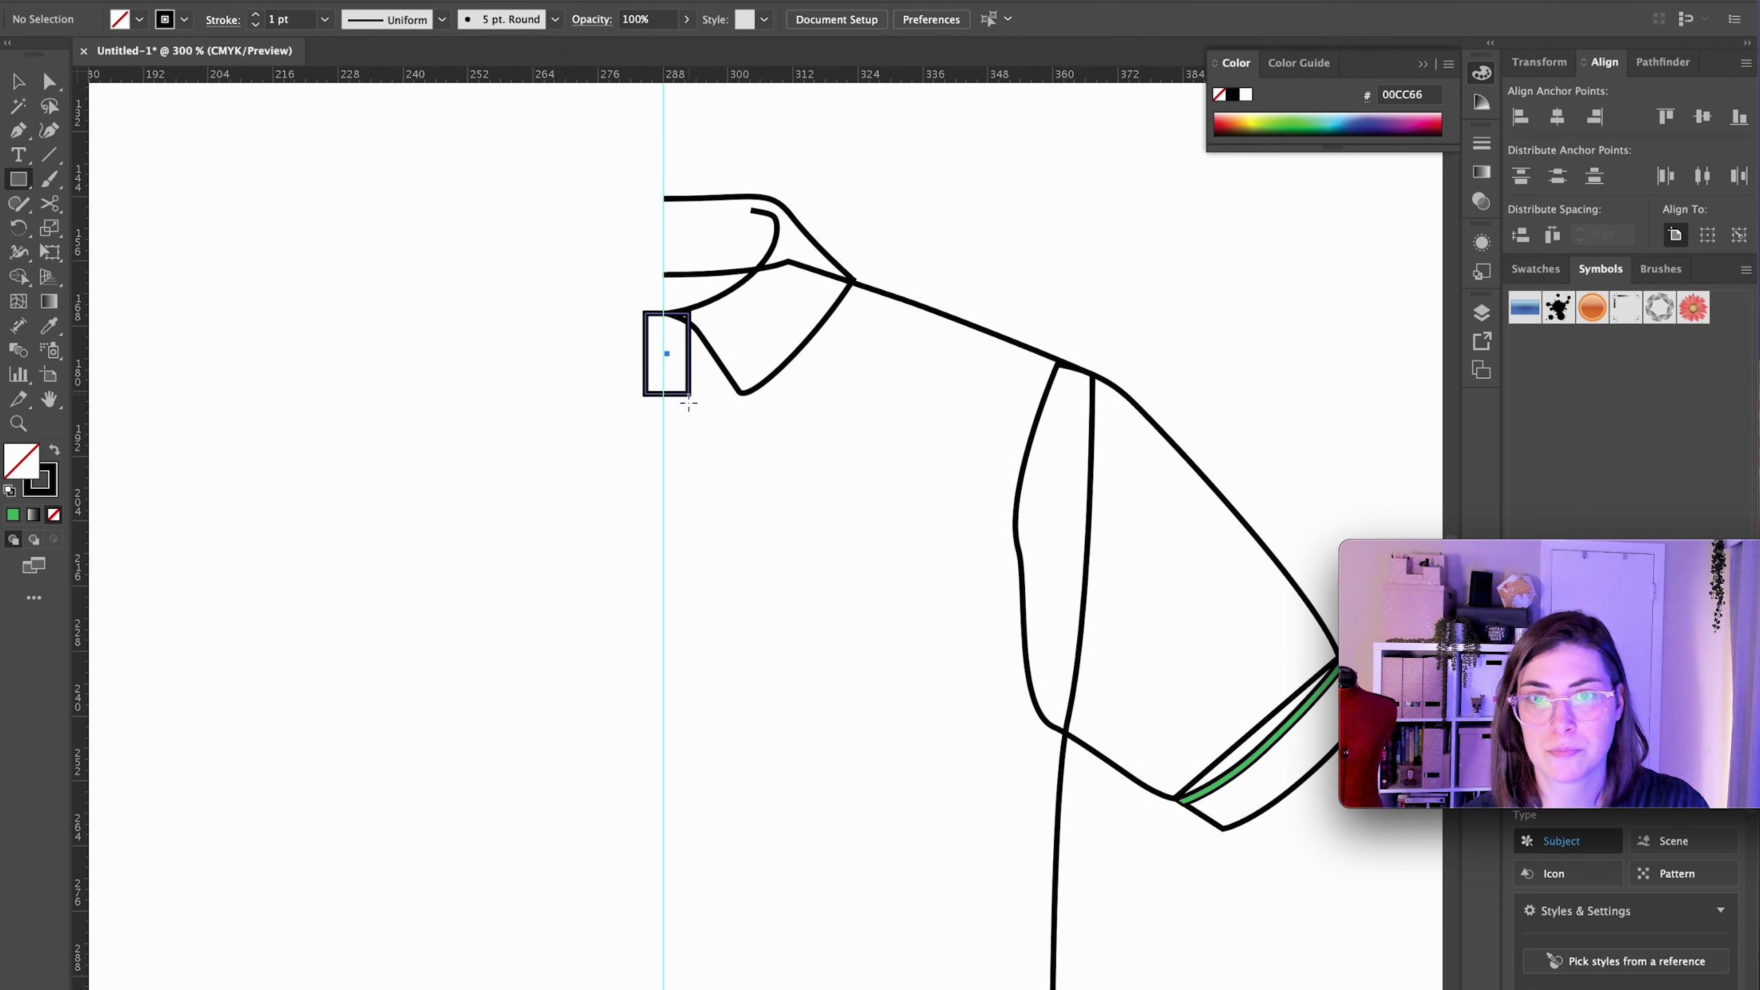
drag(688, 402, 684, 487)
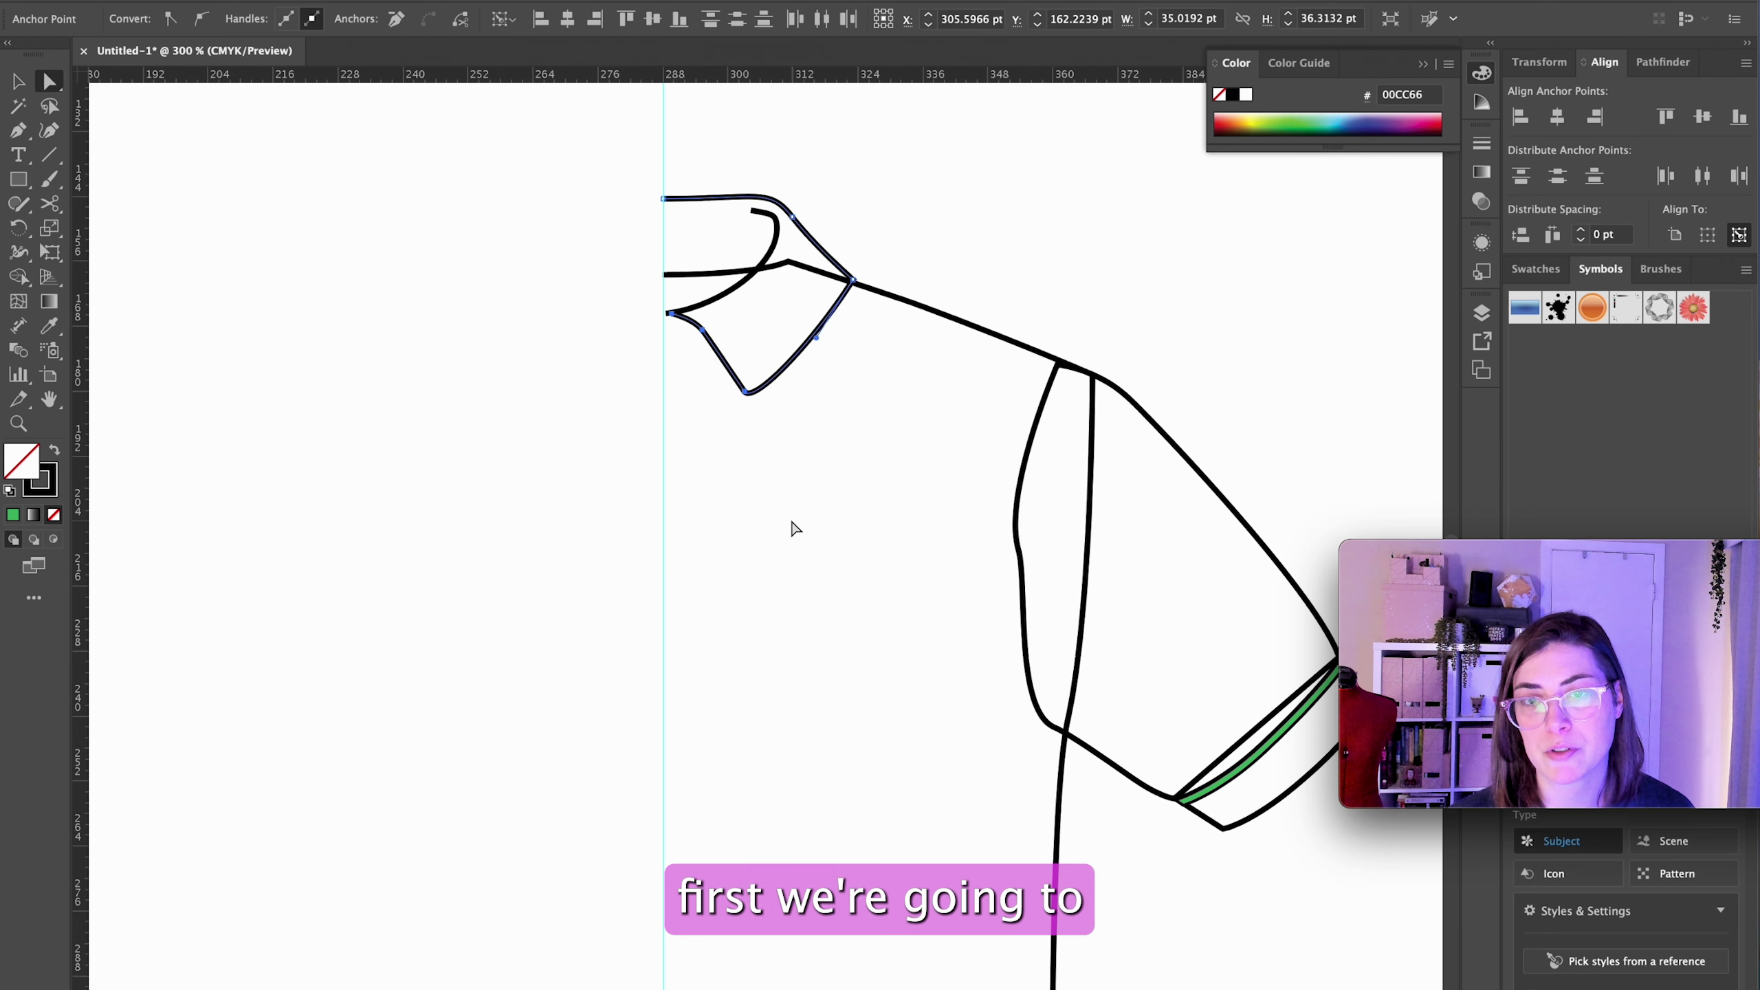
Step: Shift the front points of the collar and the front neckline outward, slightly away from the centre guide
key(Right)
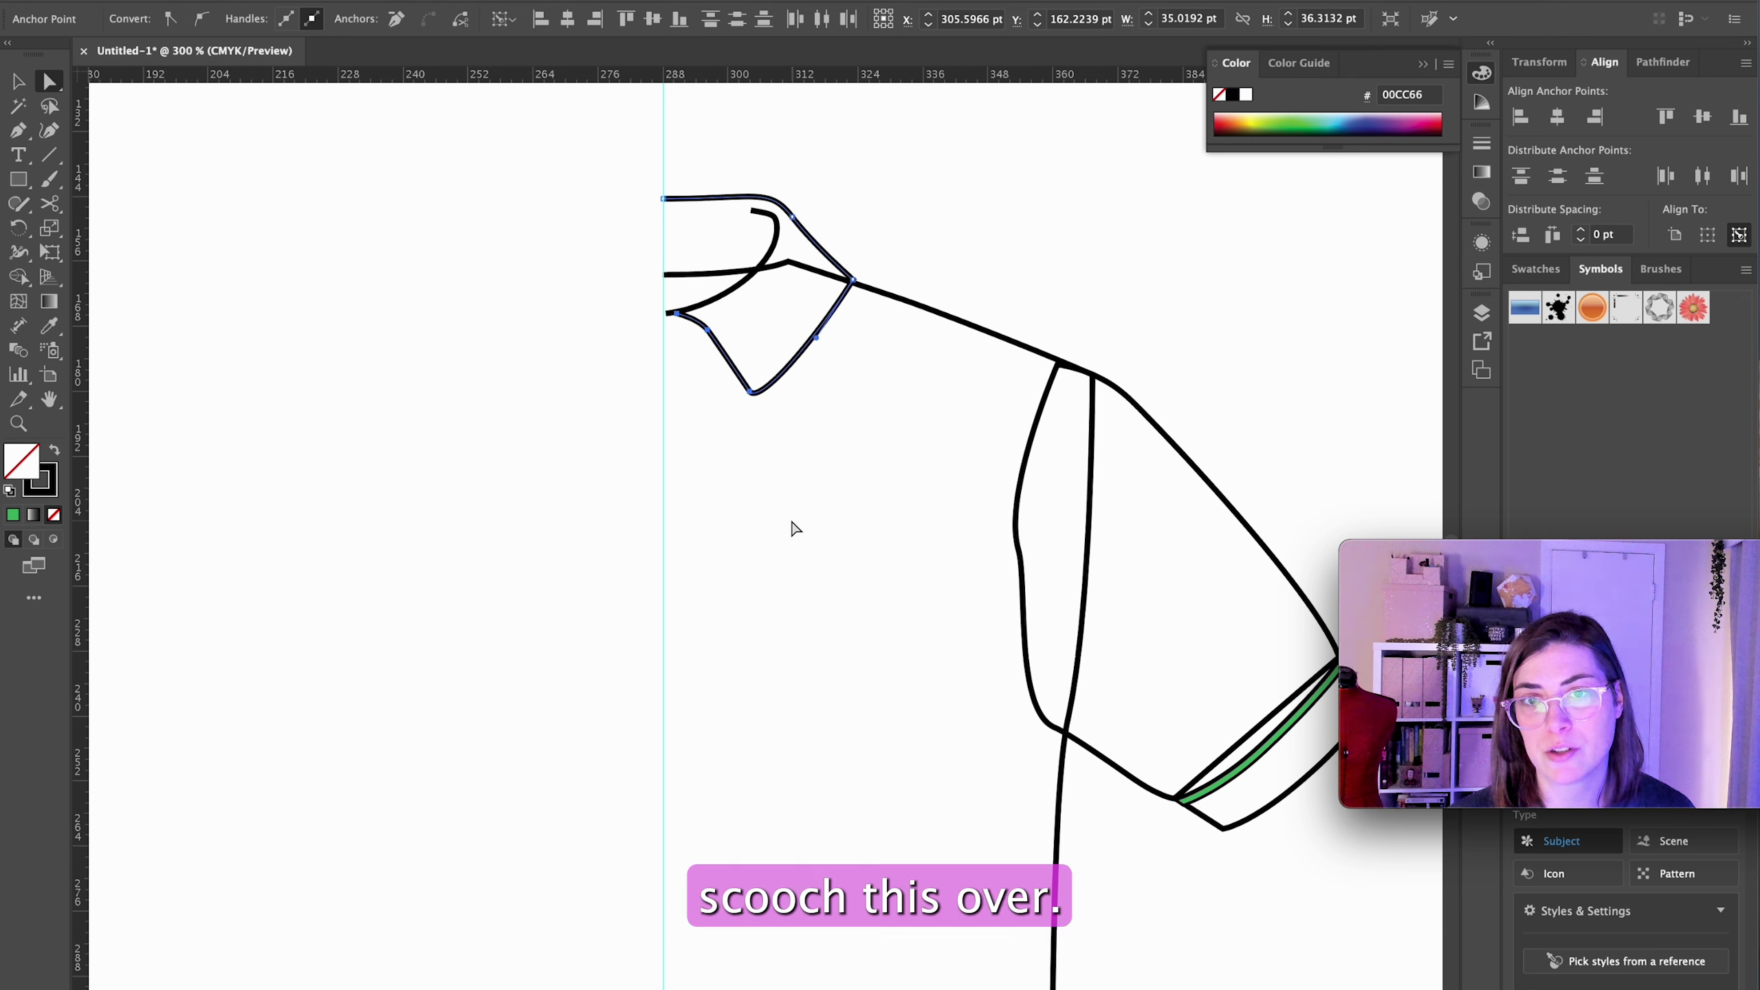
click(716, 298)
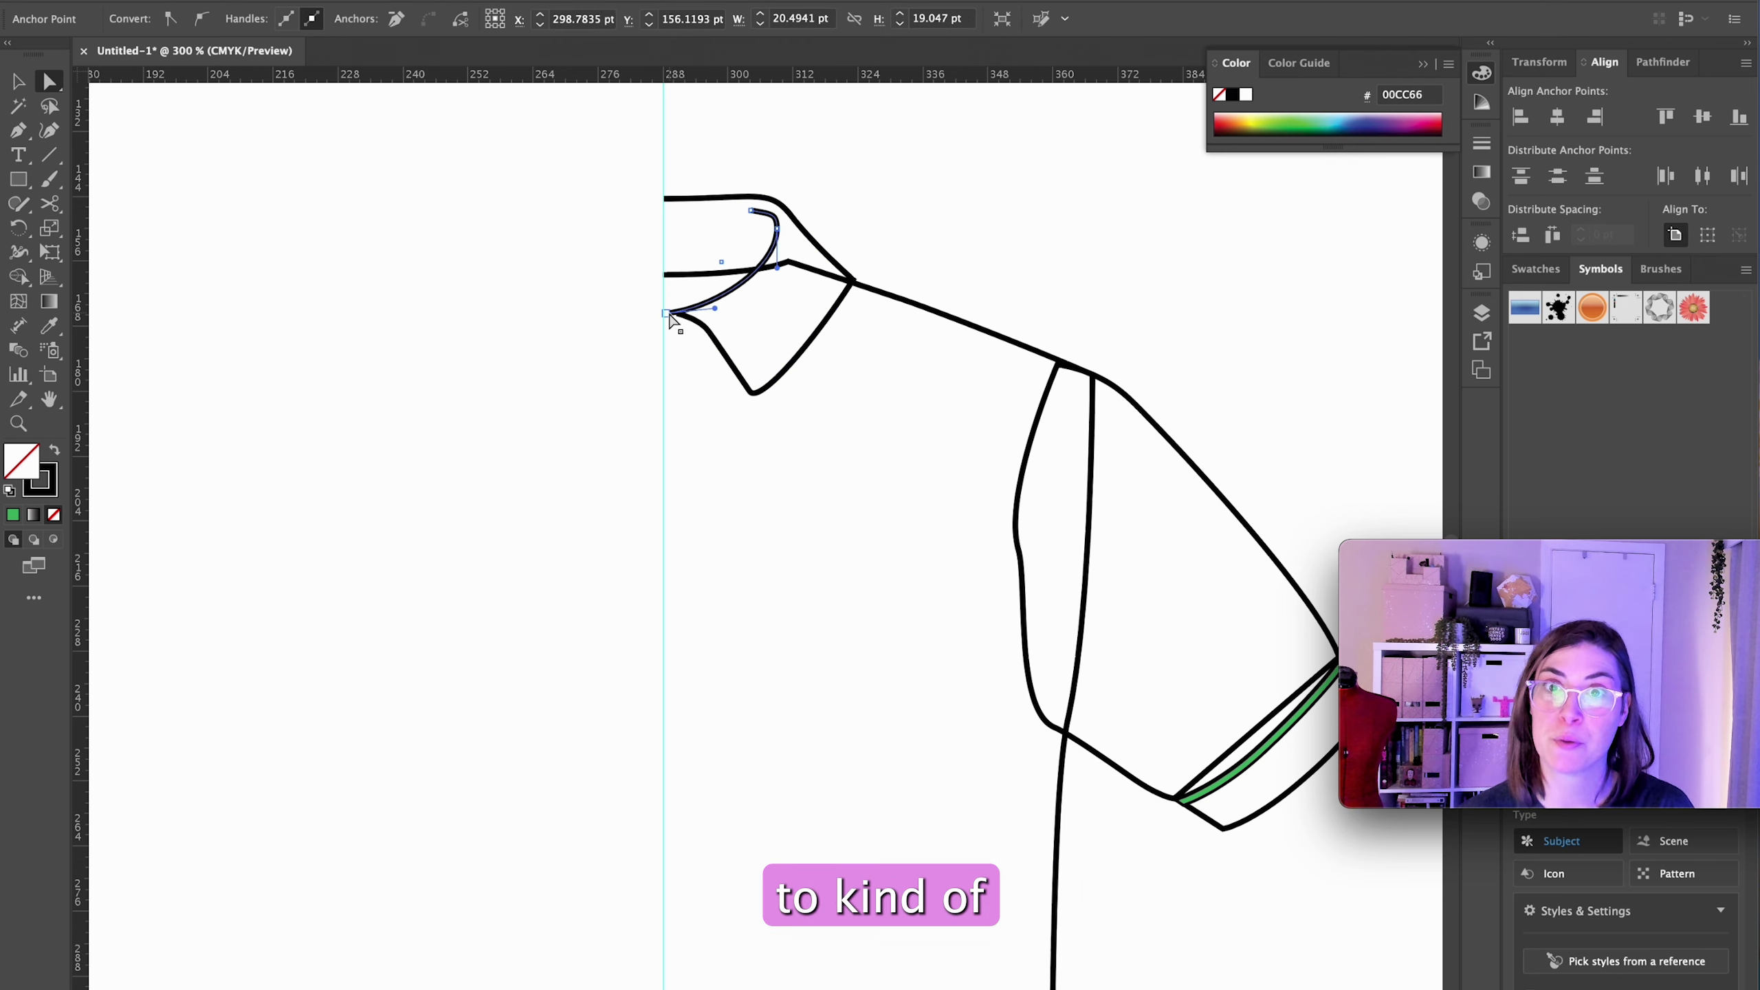
click(668, 314)
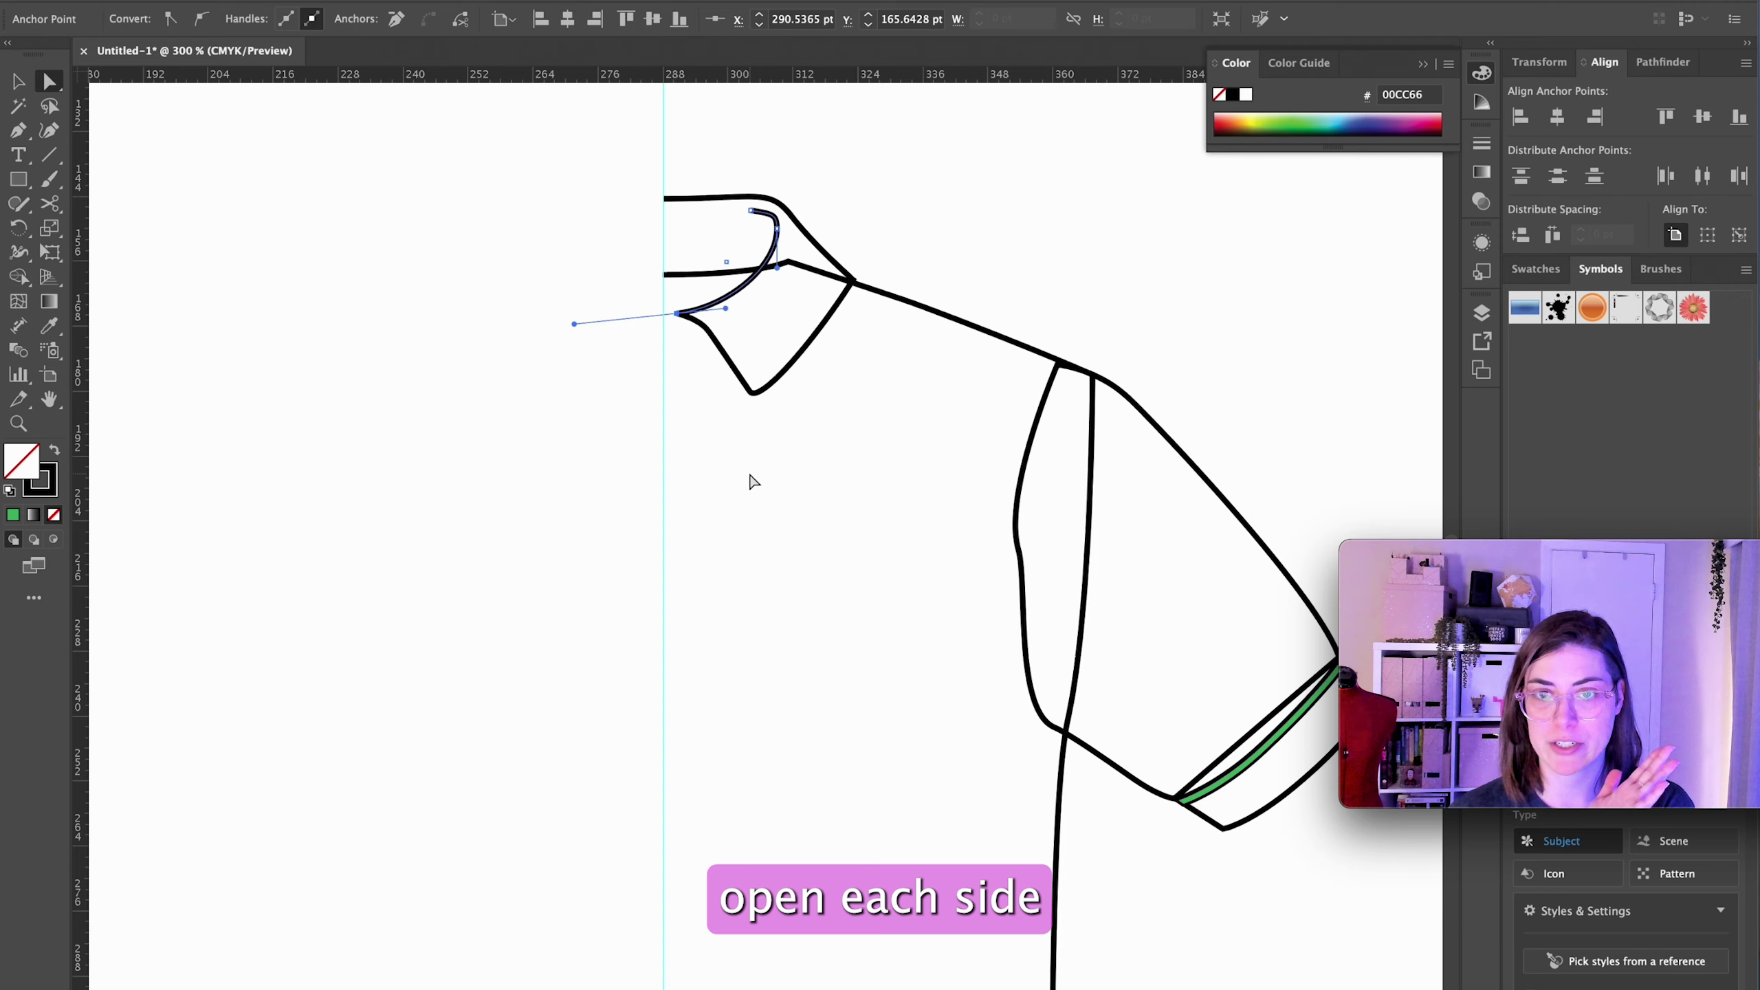
click(755, 482)
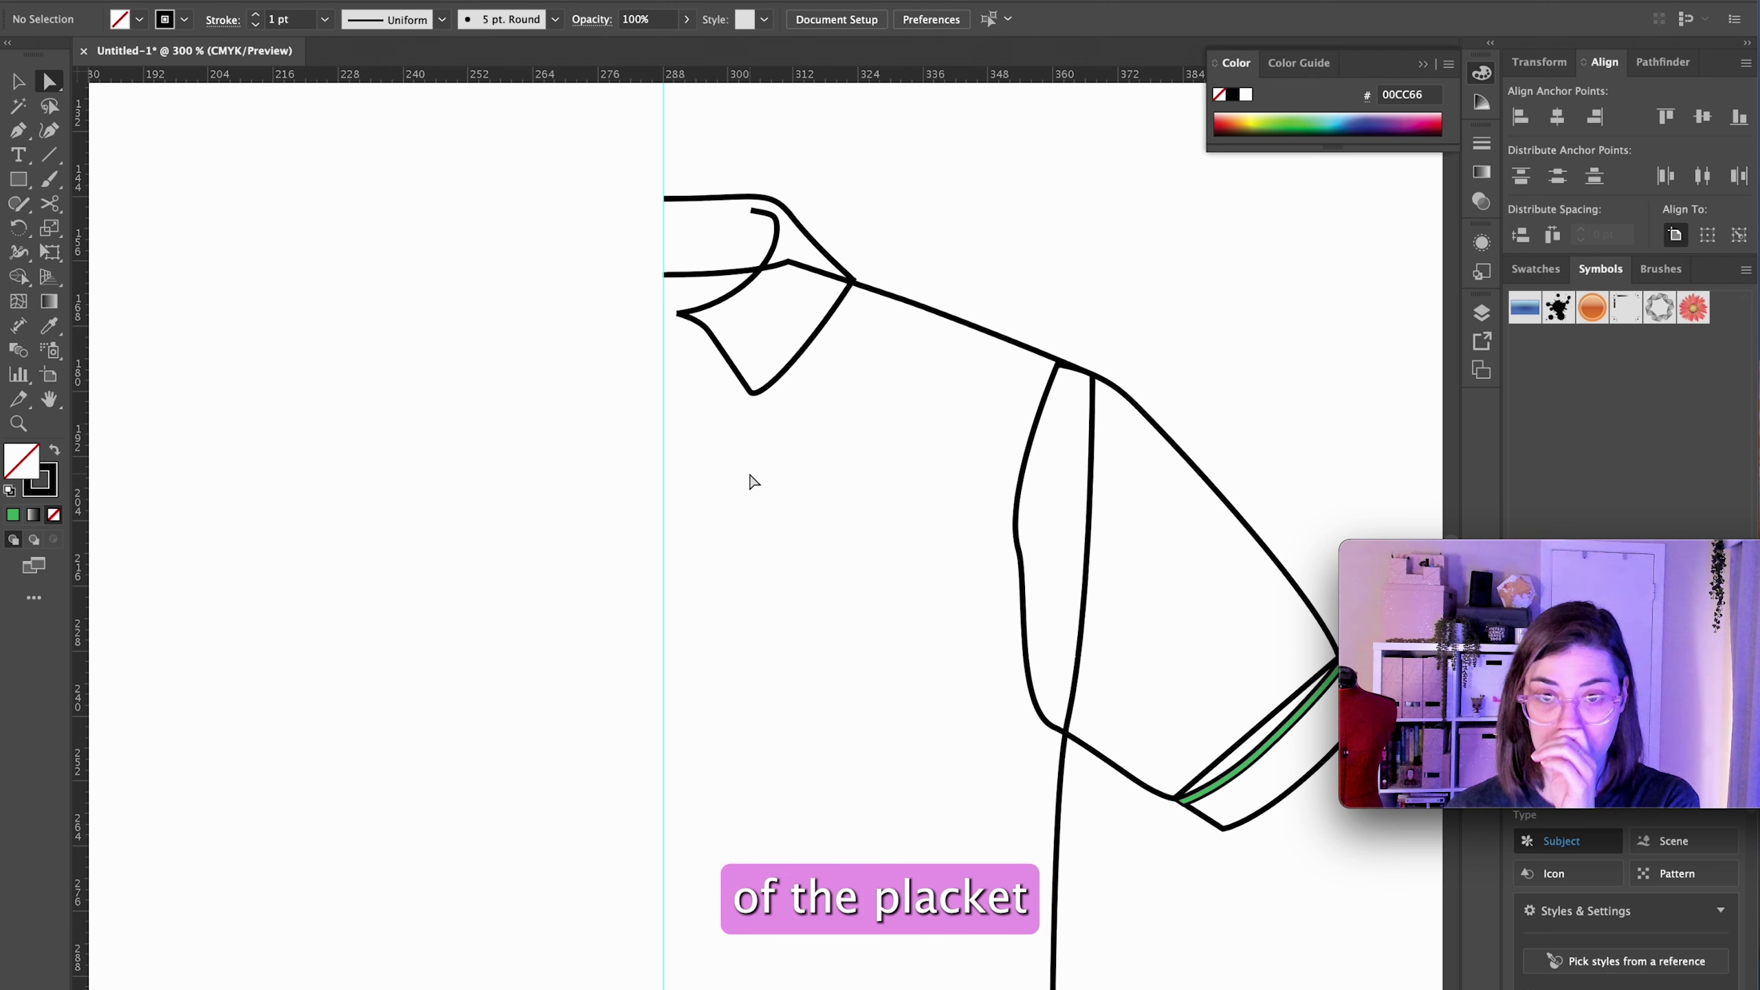
Step: Draw the open placket edge with the Pen tool, from the collar's front point down across the centre guide
key(p)
click(676, 315)
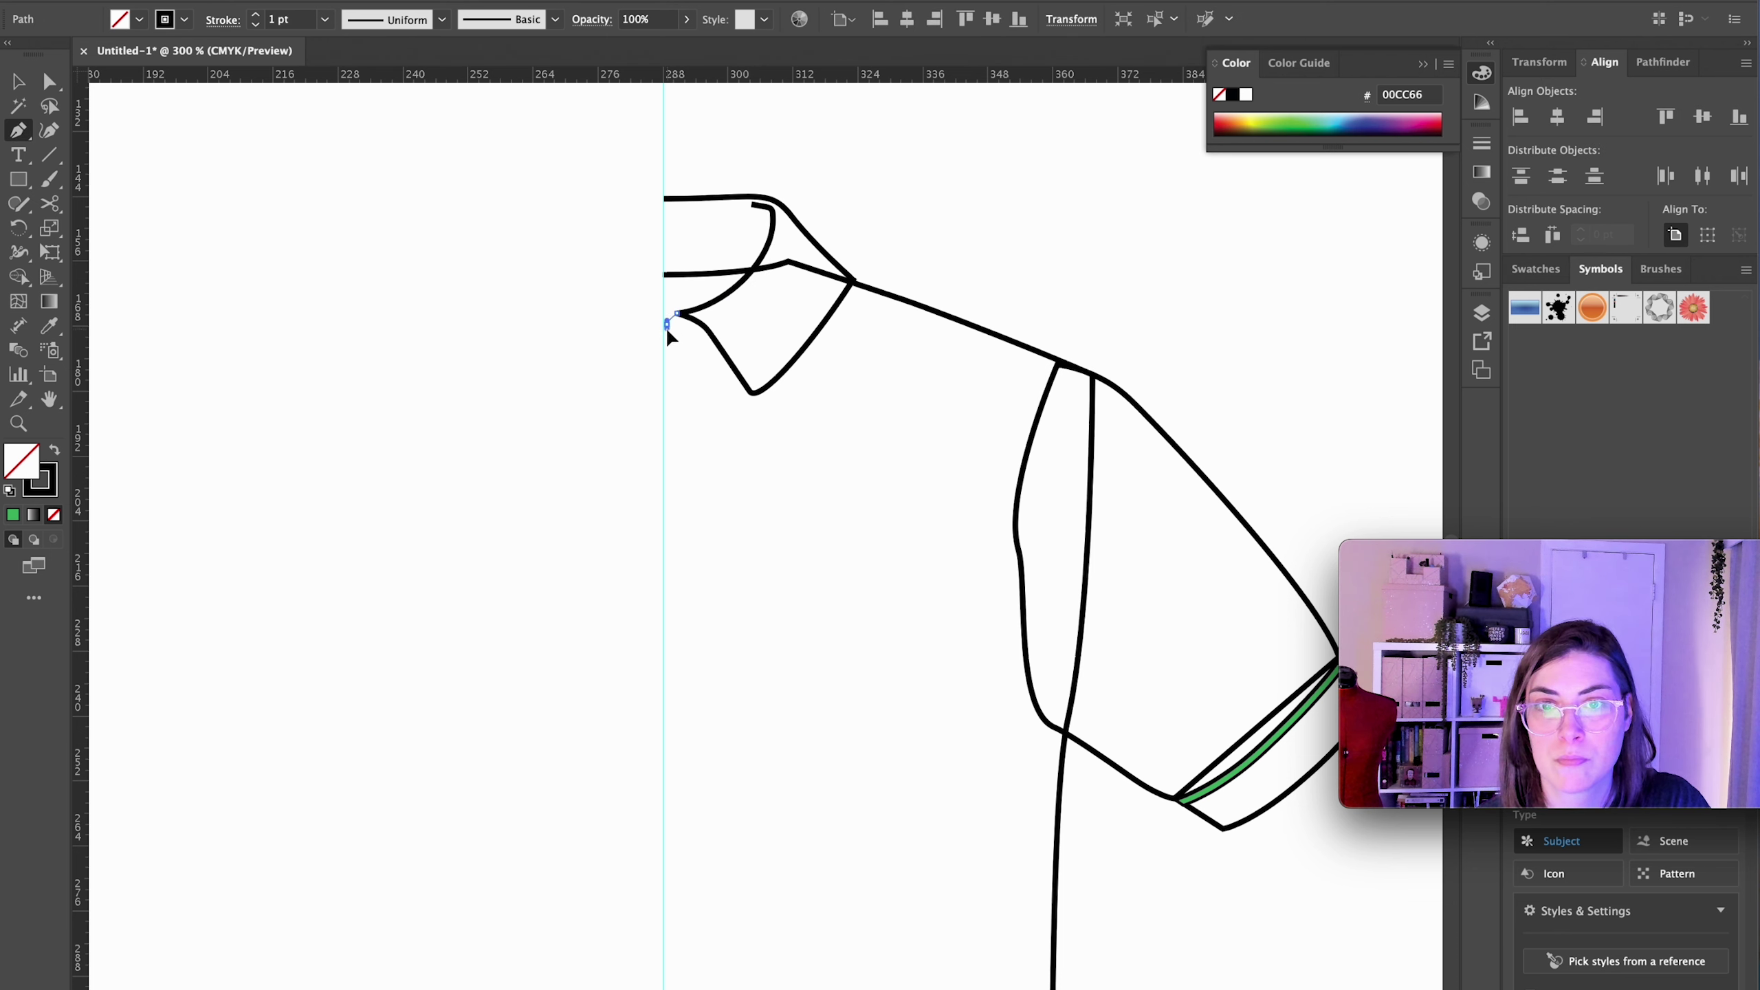
drag(666, 331, 648, 406)
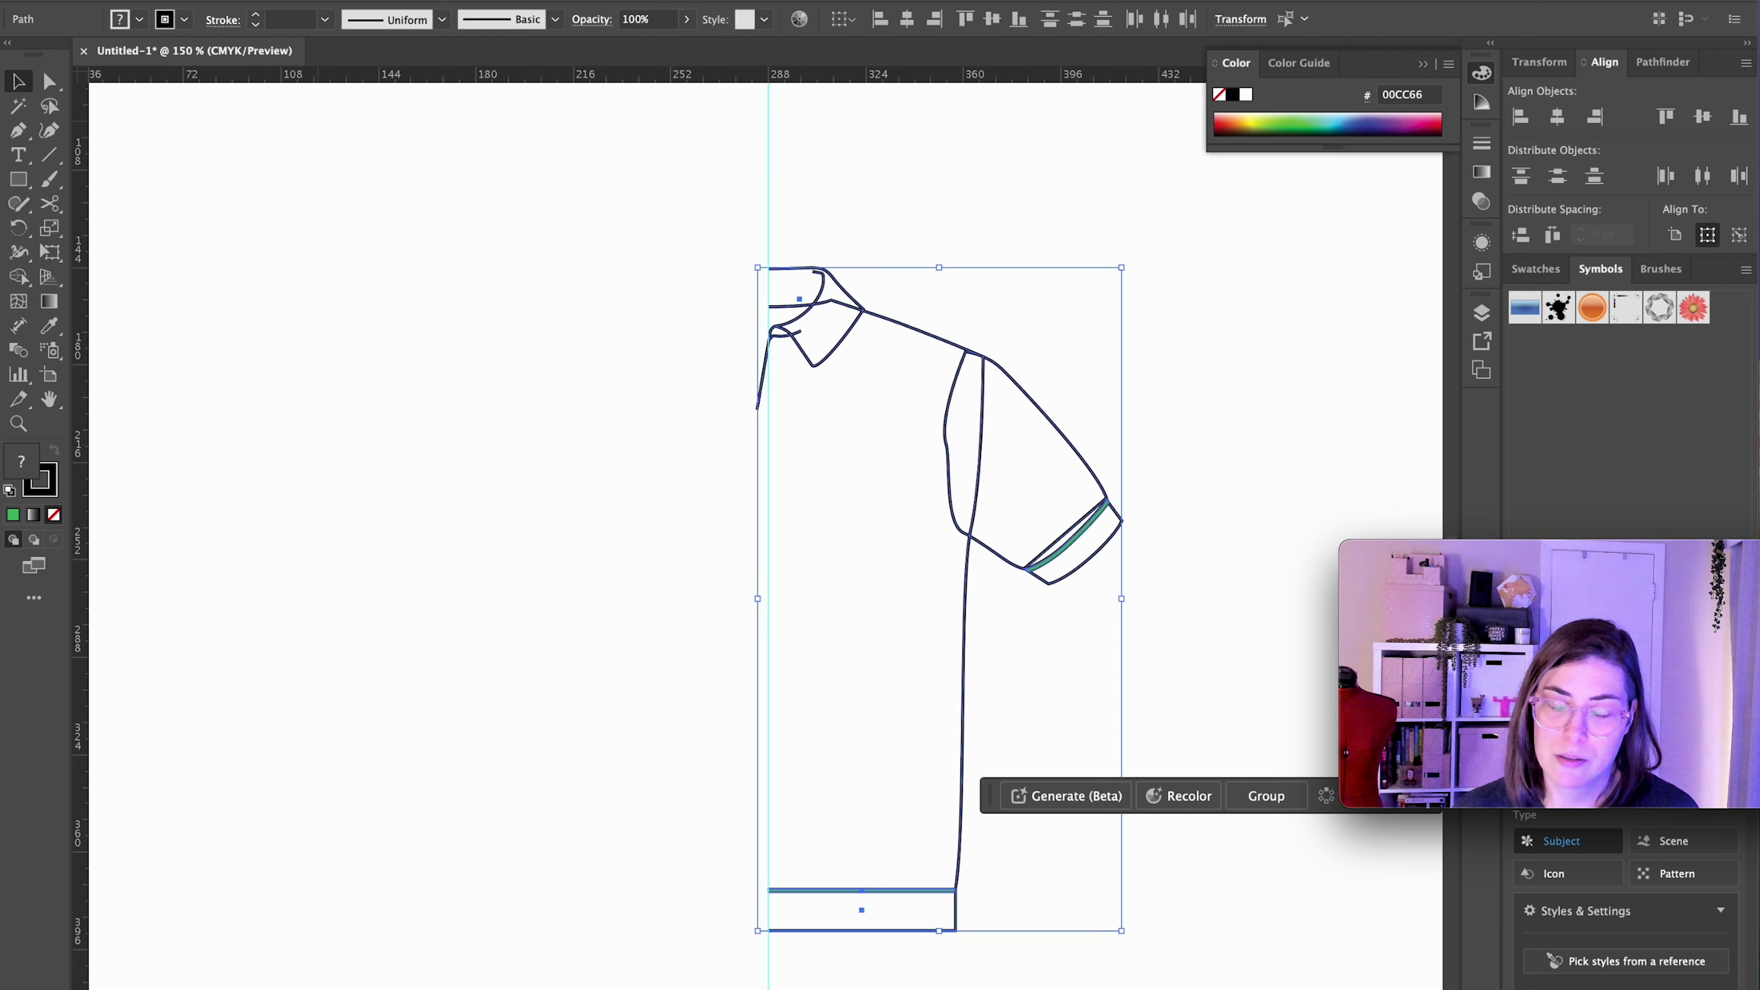
Step: Create a vertically reflected copy of the half garment and align it against the centre guide to form the full shirt
click(232, 2)
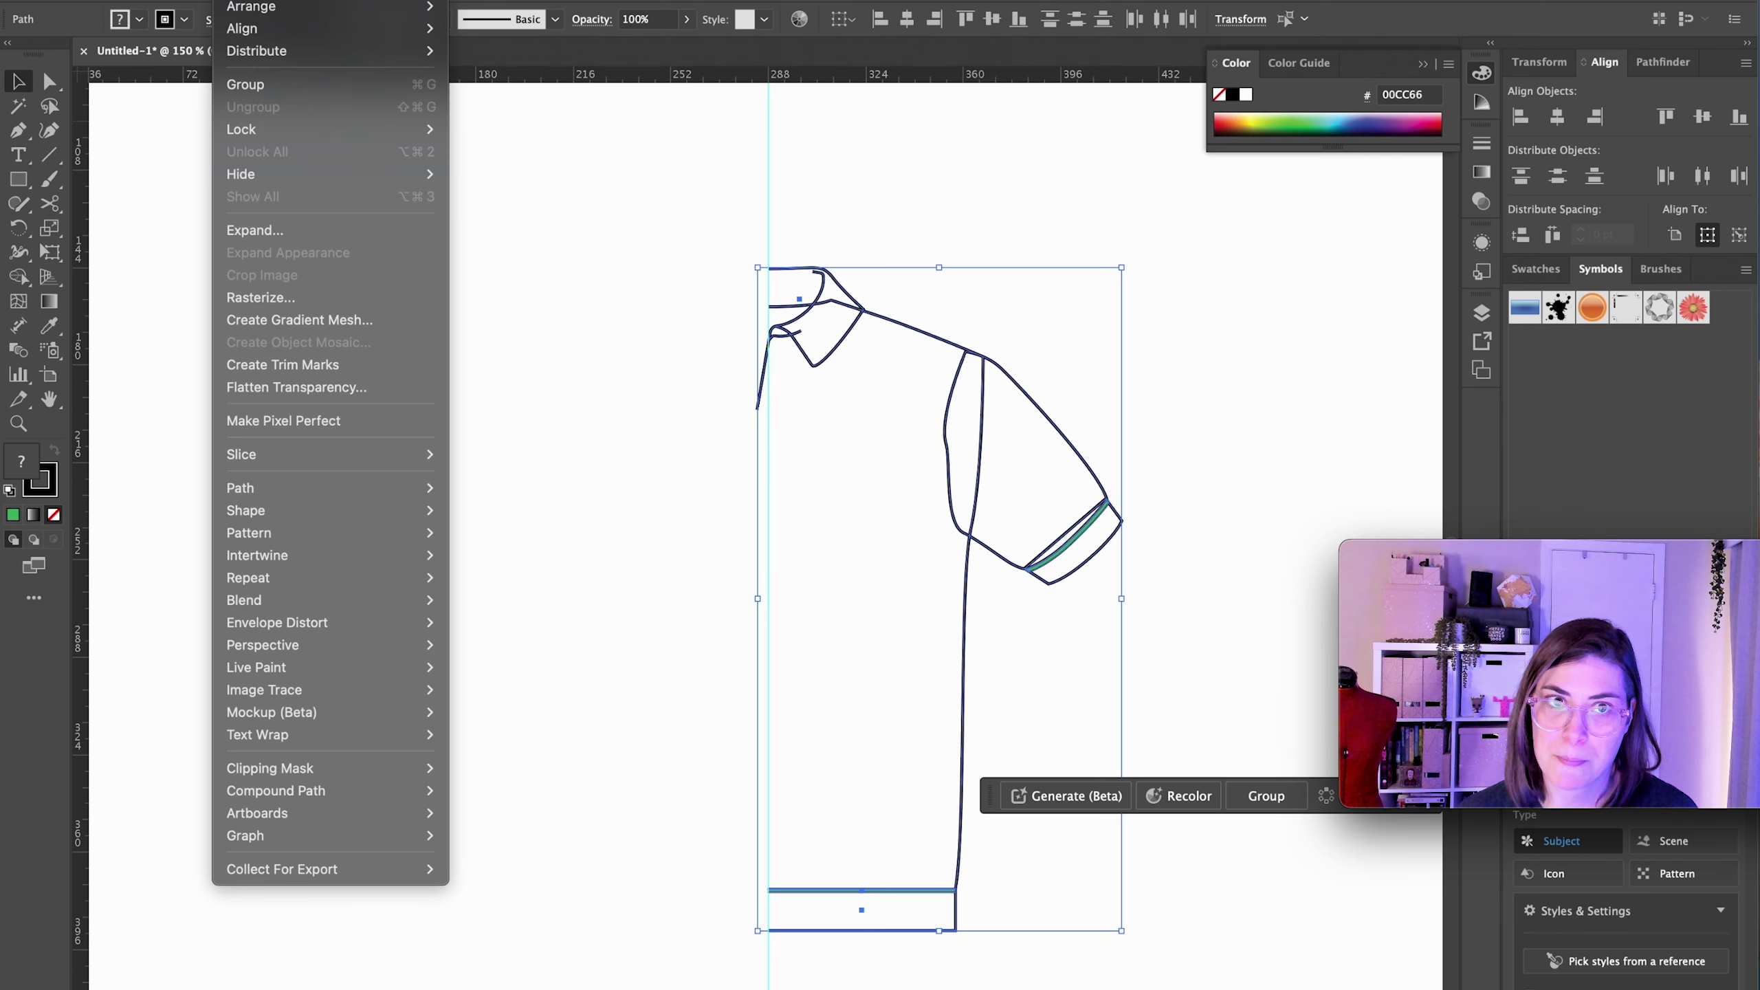
click(481, 42)
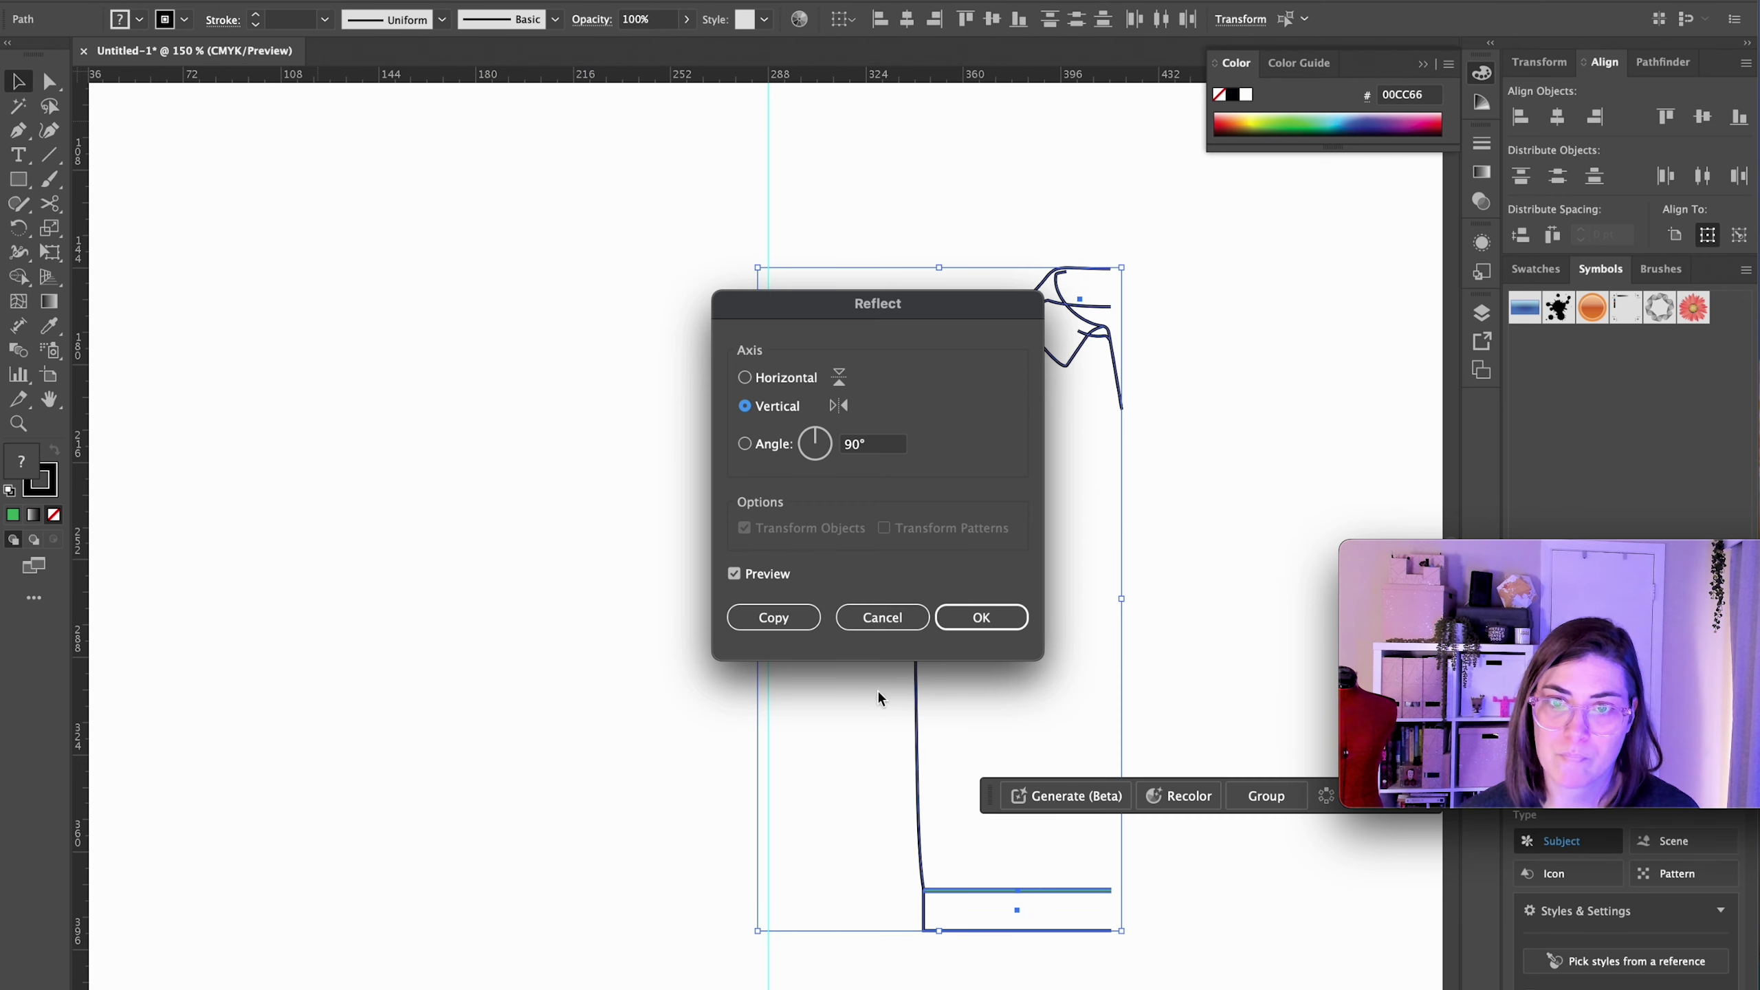
click(773, 617)
drag(1143, 413, 772, 398)
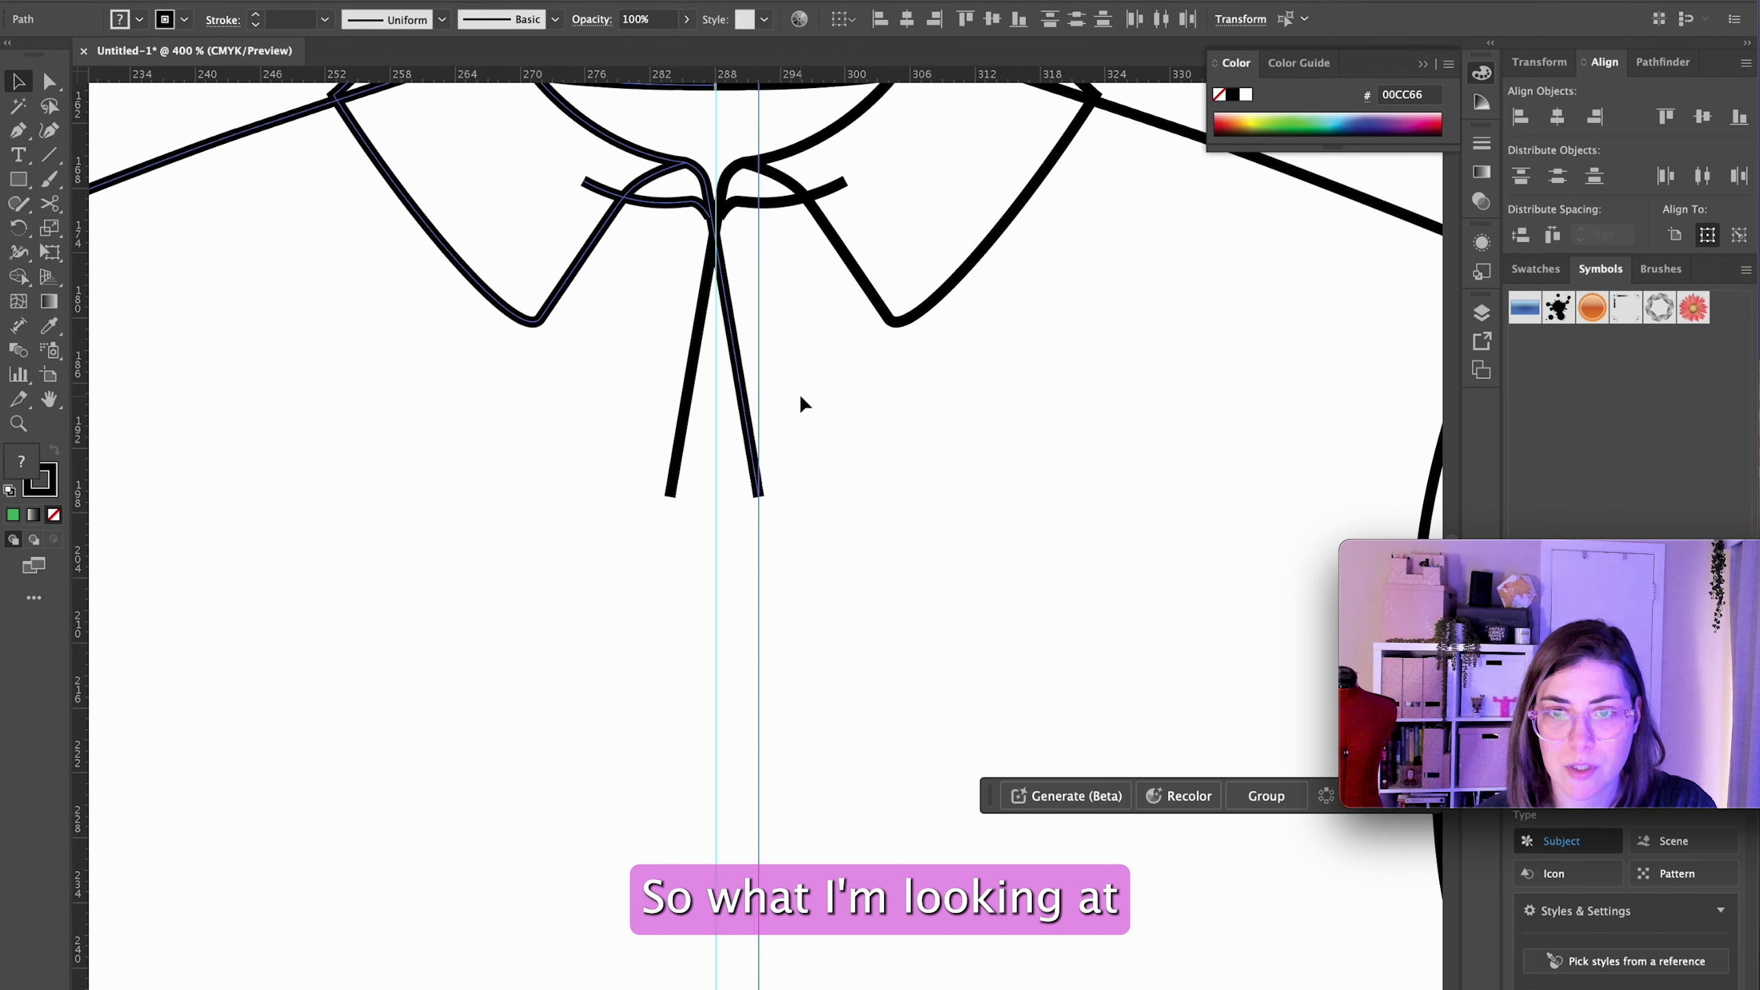
key(ctrl+minus)
key(ctrl+minus)
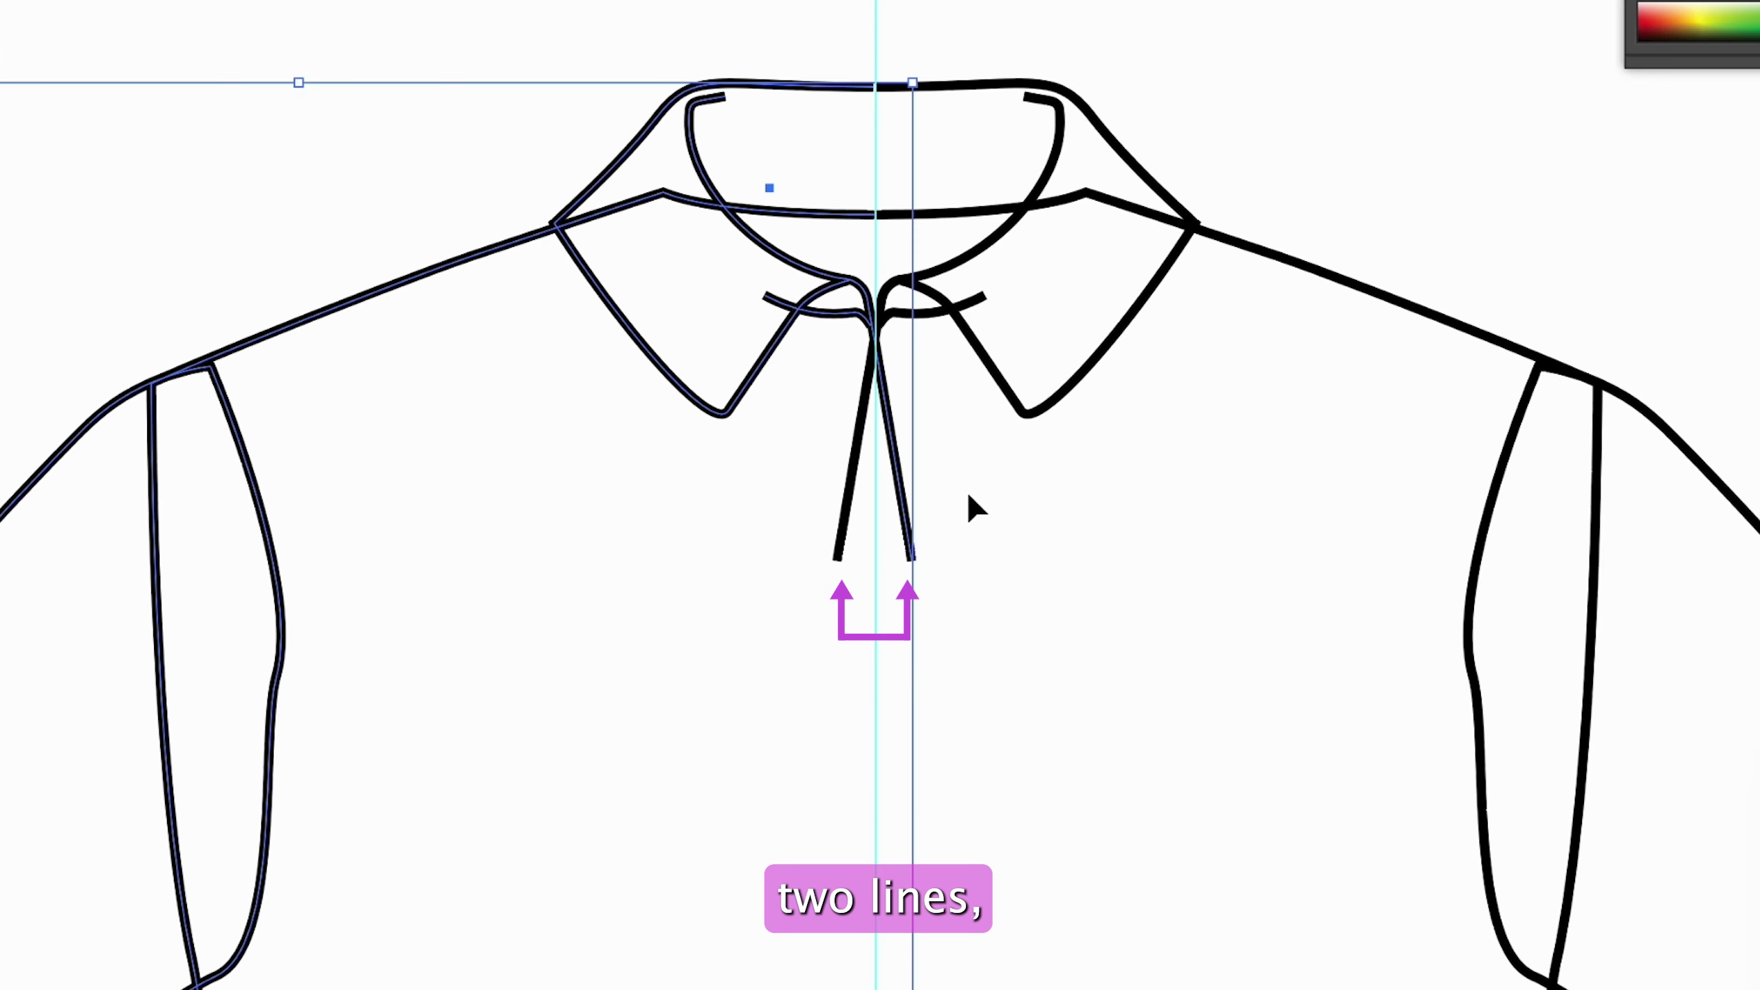
Step: Shift the original half's collar front, neckline and placket edge slightly outward to adjust the width between the two placket lines
click(967, 493)
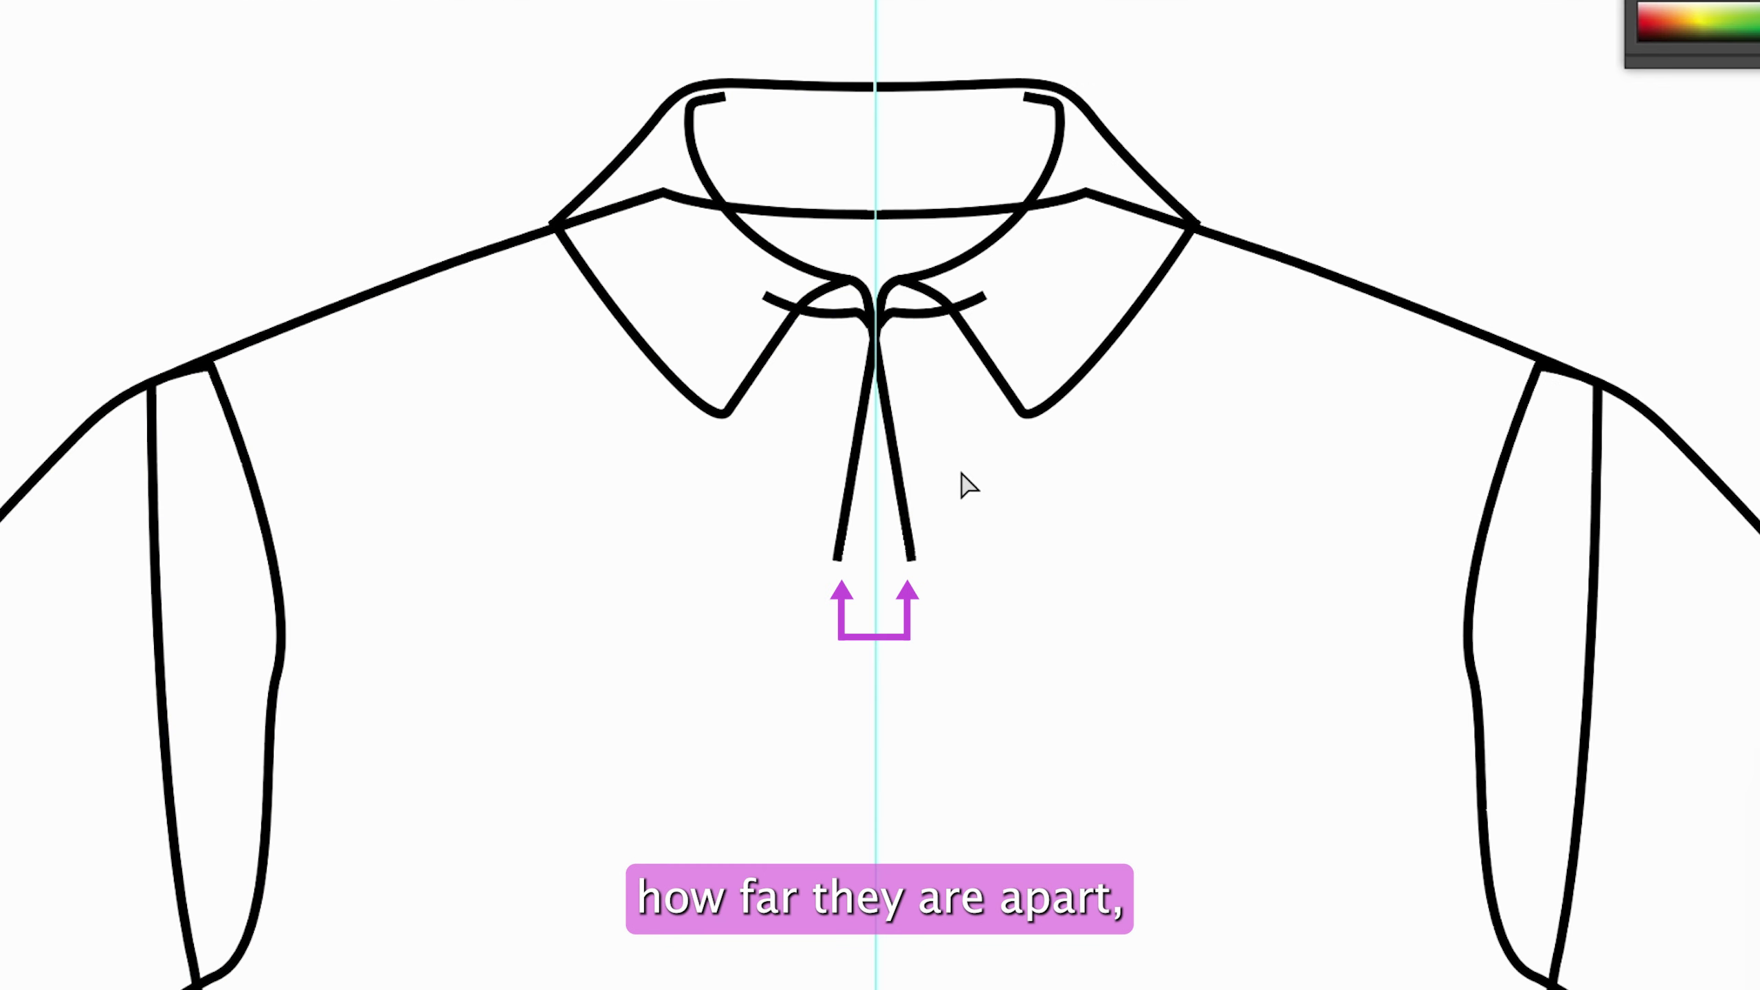
click(858, 485)
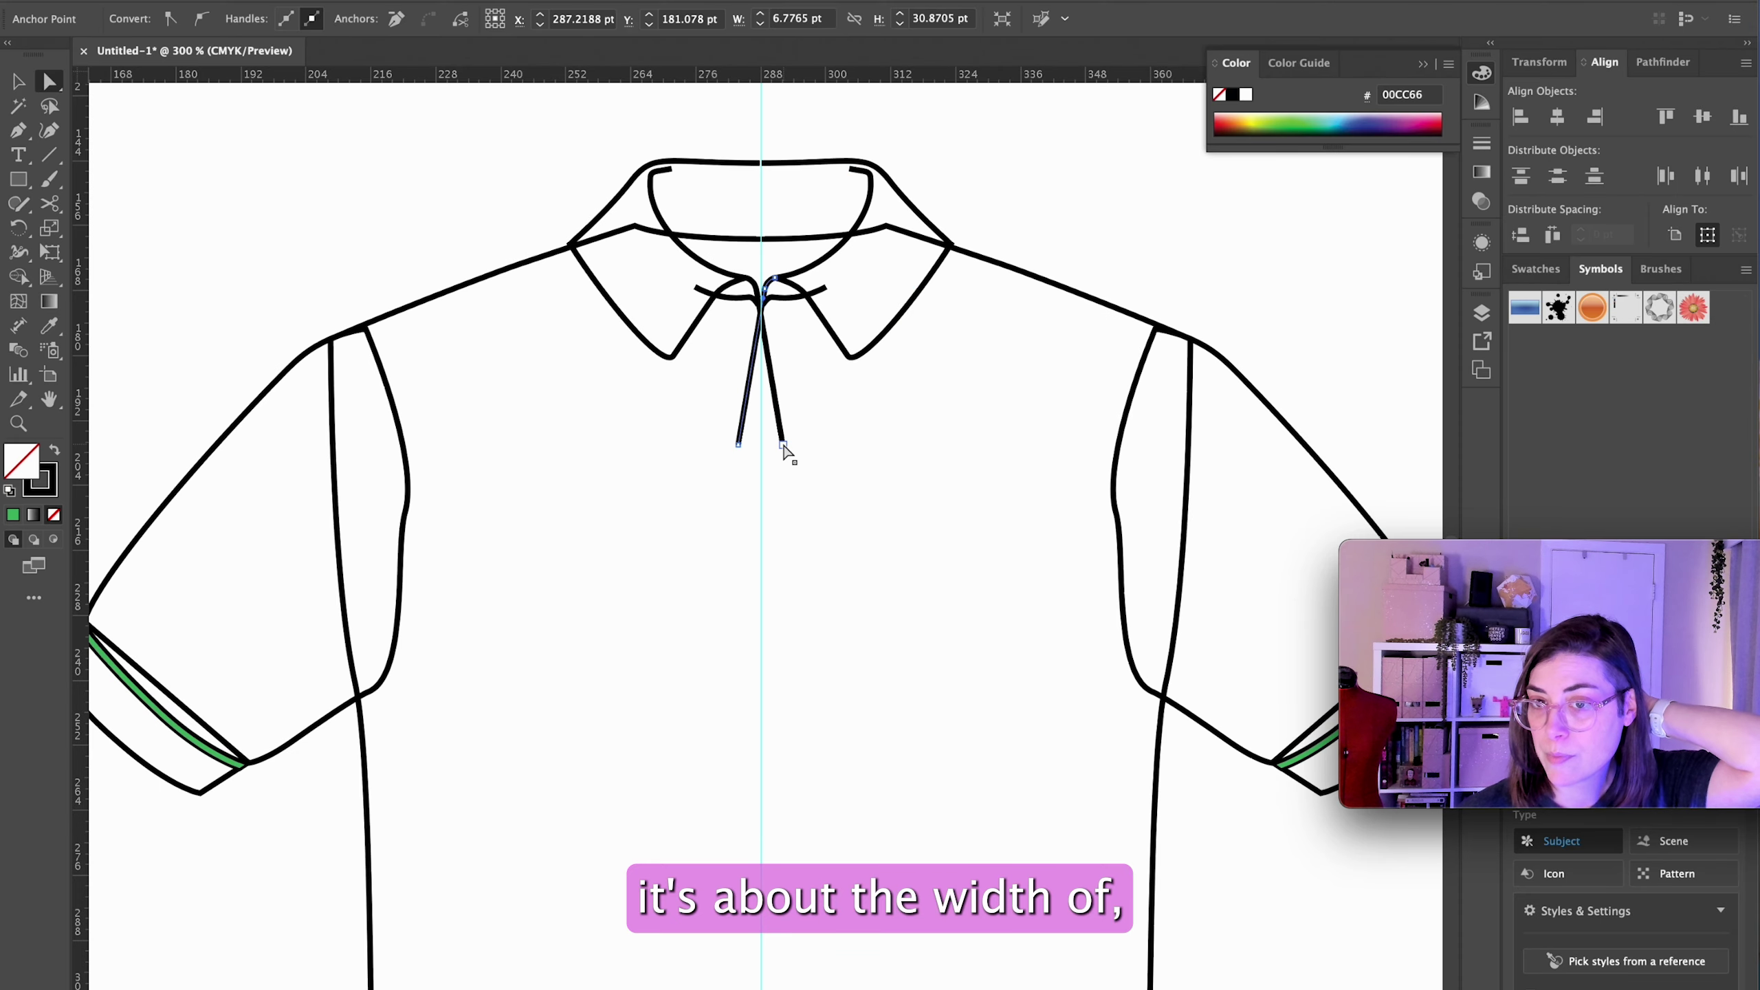
click(912, 559)
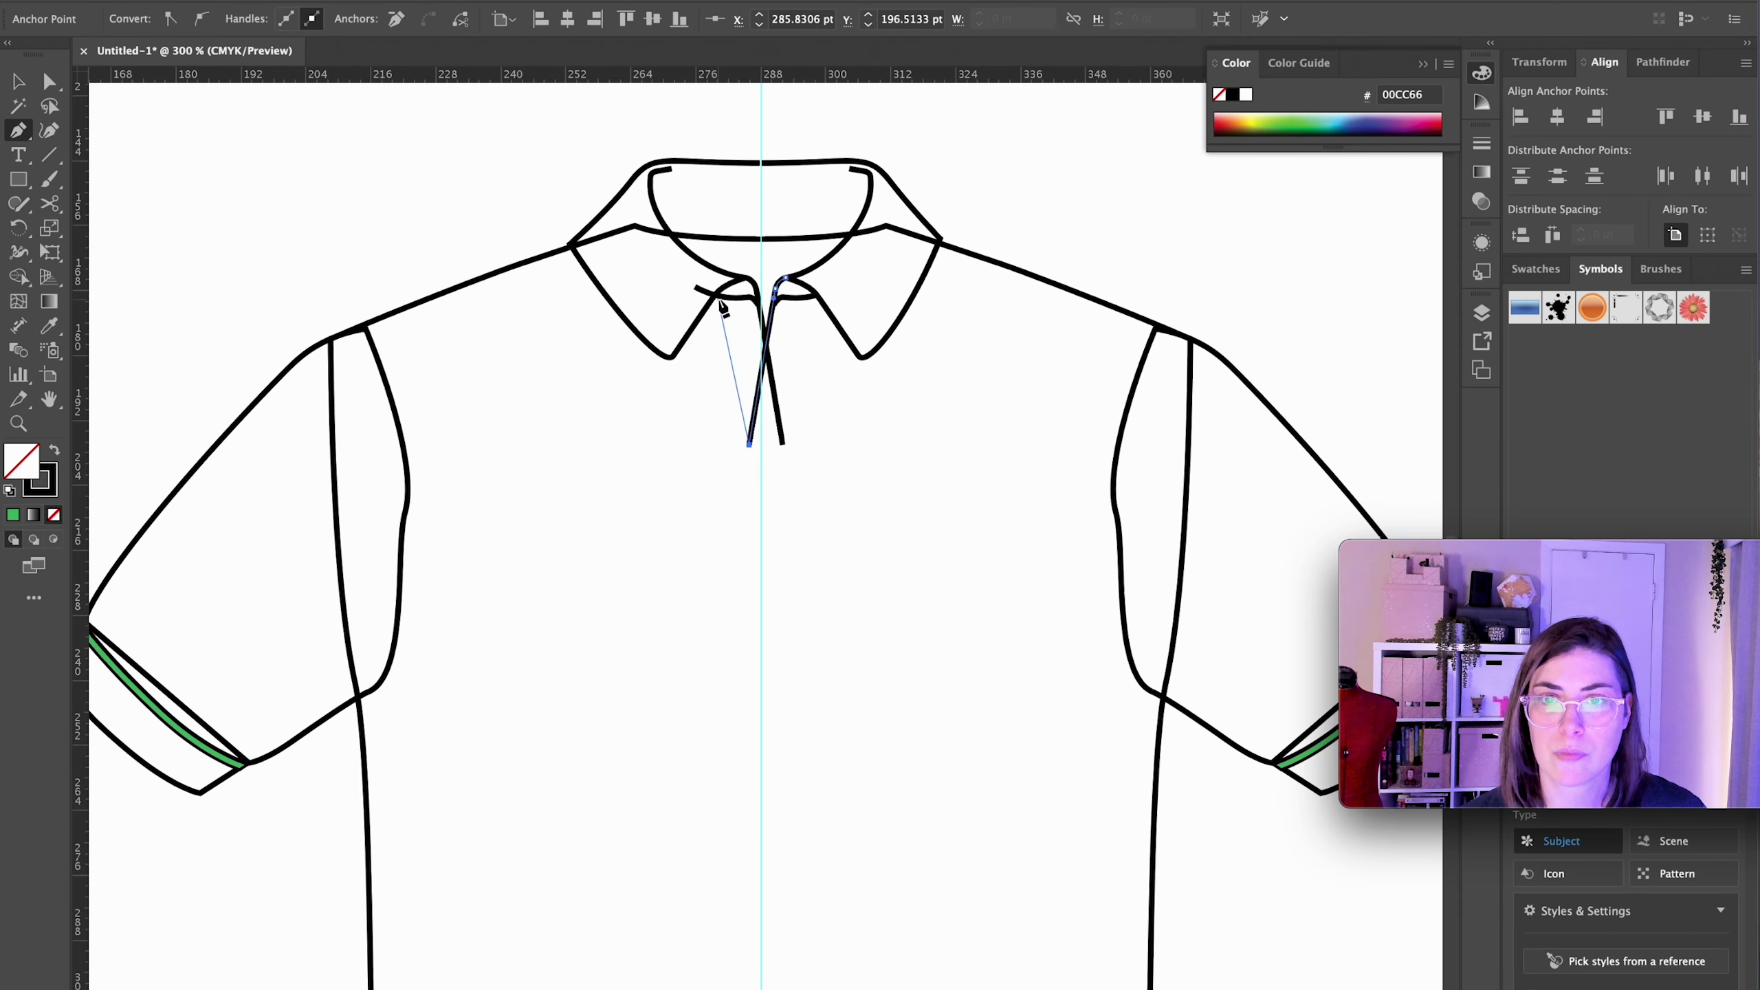
click(832, 534)
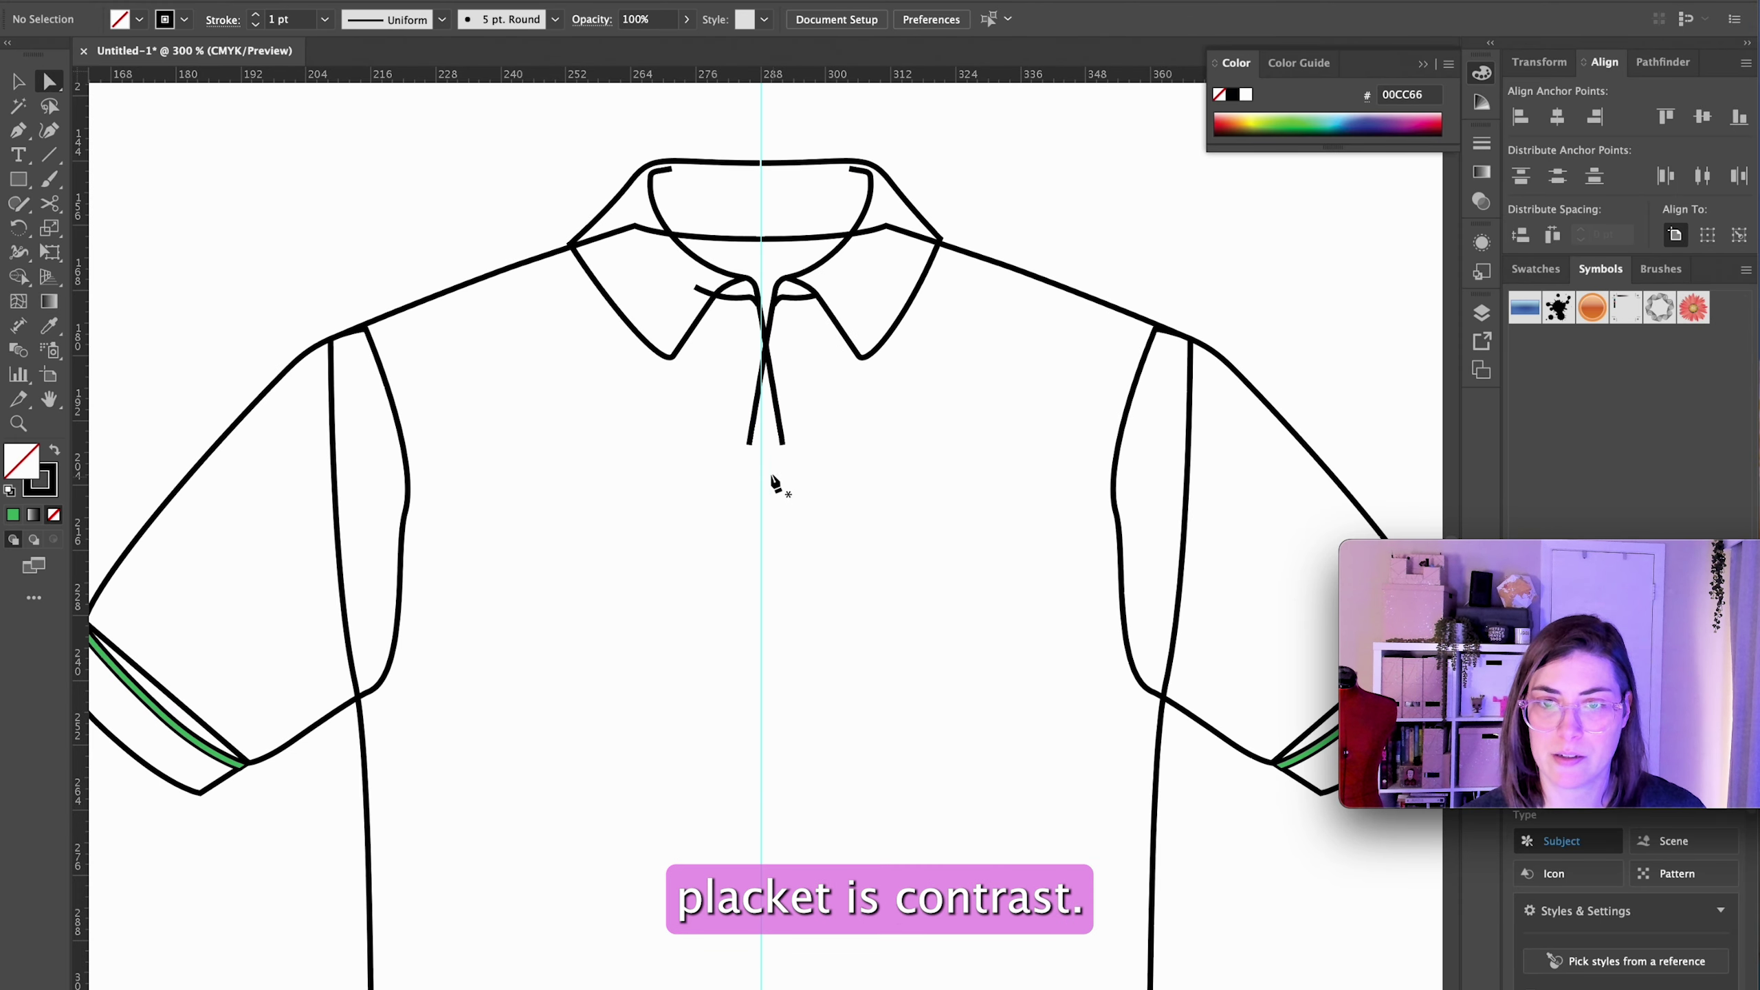
Step: Extend the original placket edge with the Pen tool, from its lower end up to the mirrored collar, forming a narrow V
click(749, 446)
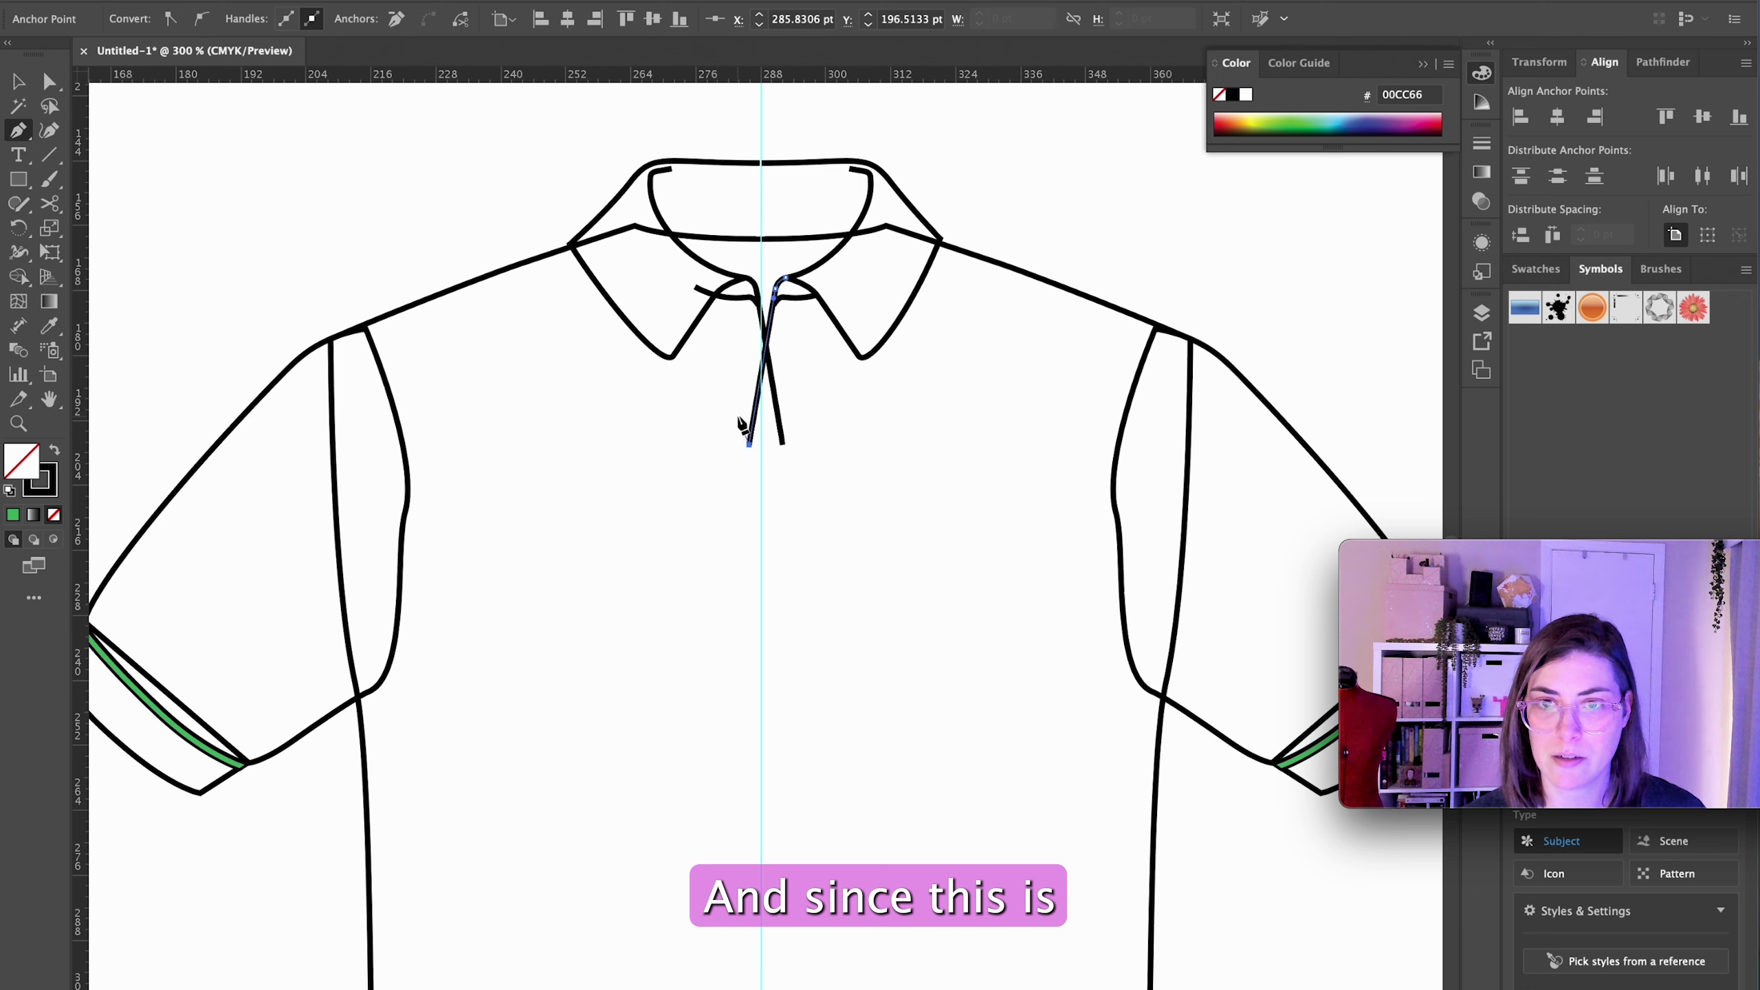
drag(737, 407, 734, 381)
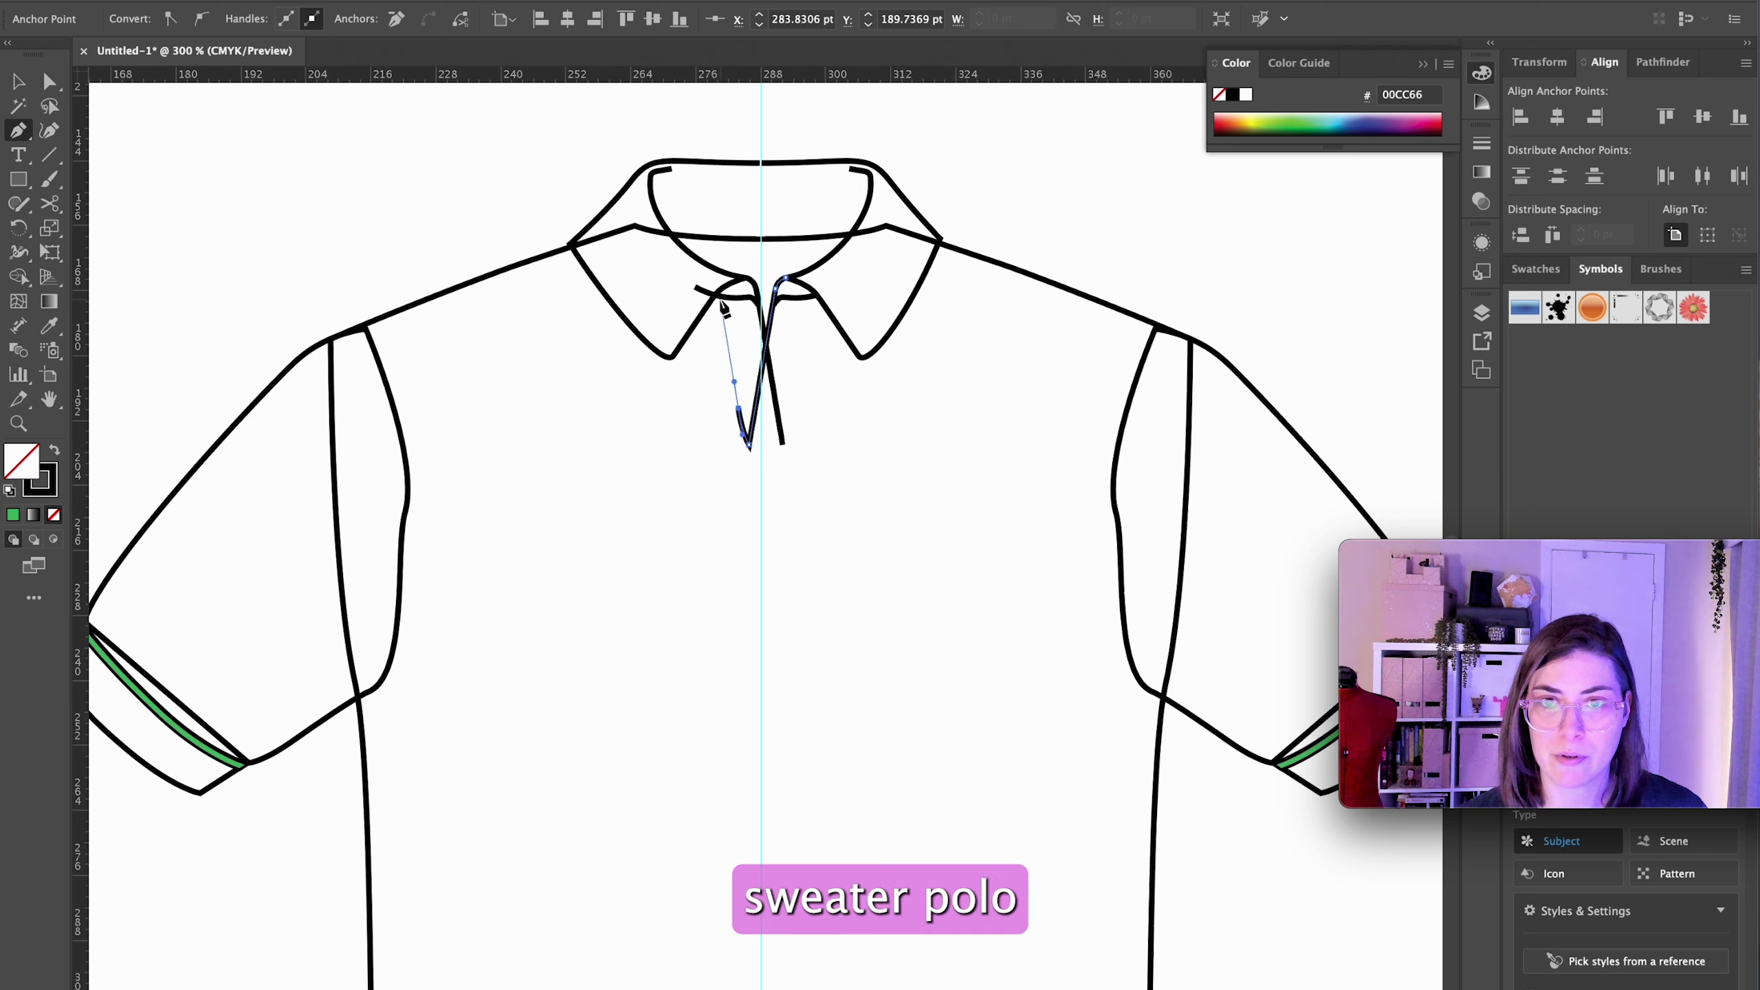
click(719, 300)
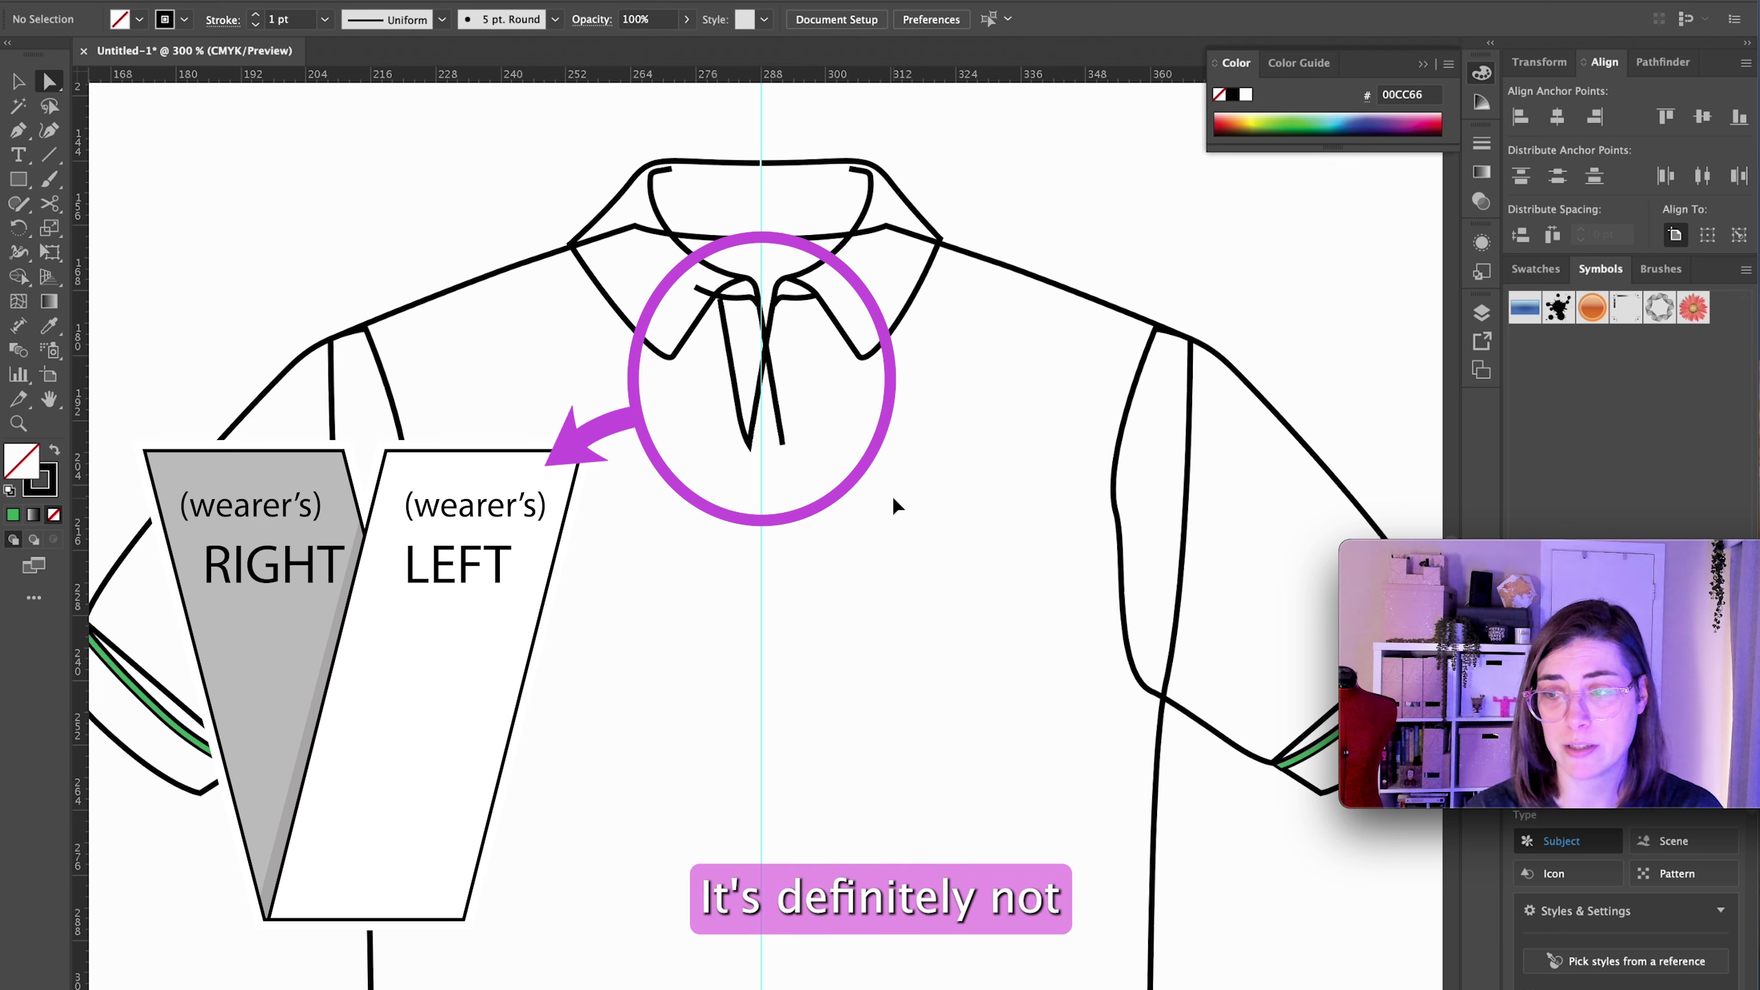
Step: Delete the whole mirrored half, including its body, collar, sleeve, cuff and hem band
key(alt+super+2)
key(Delete)
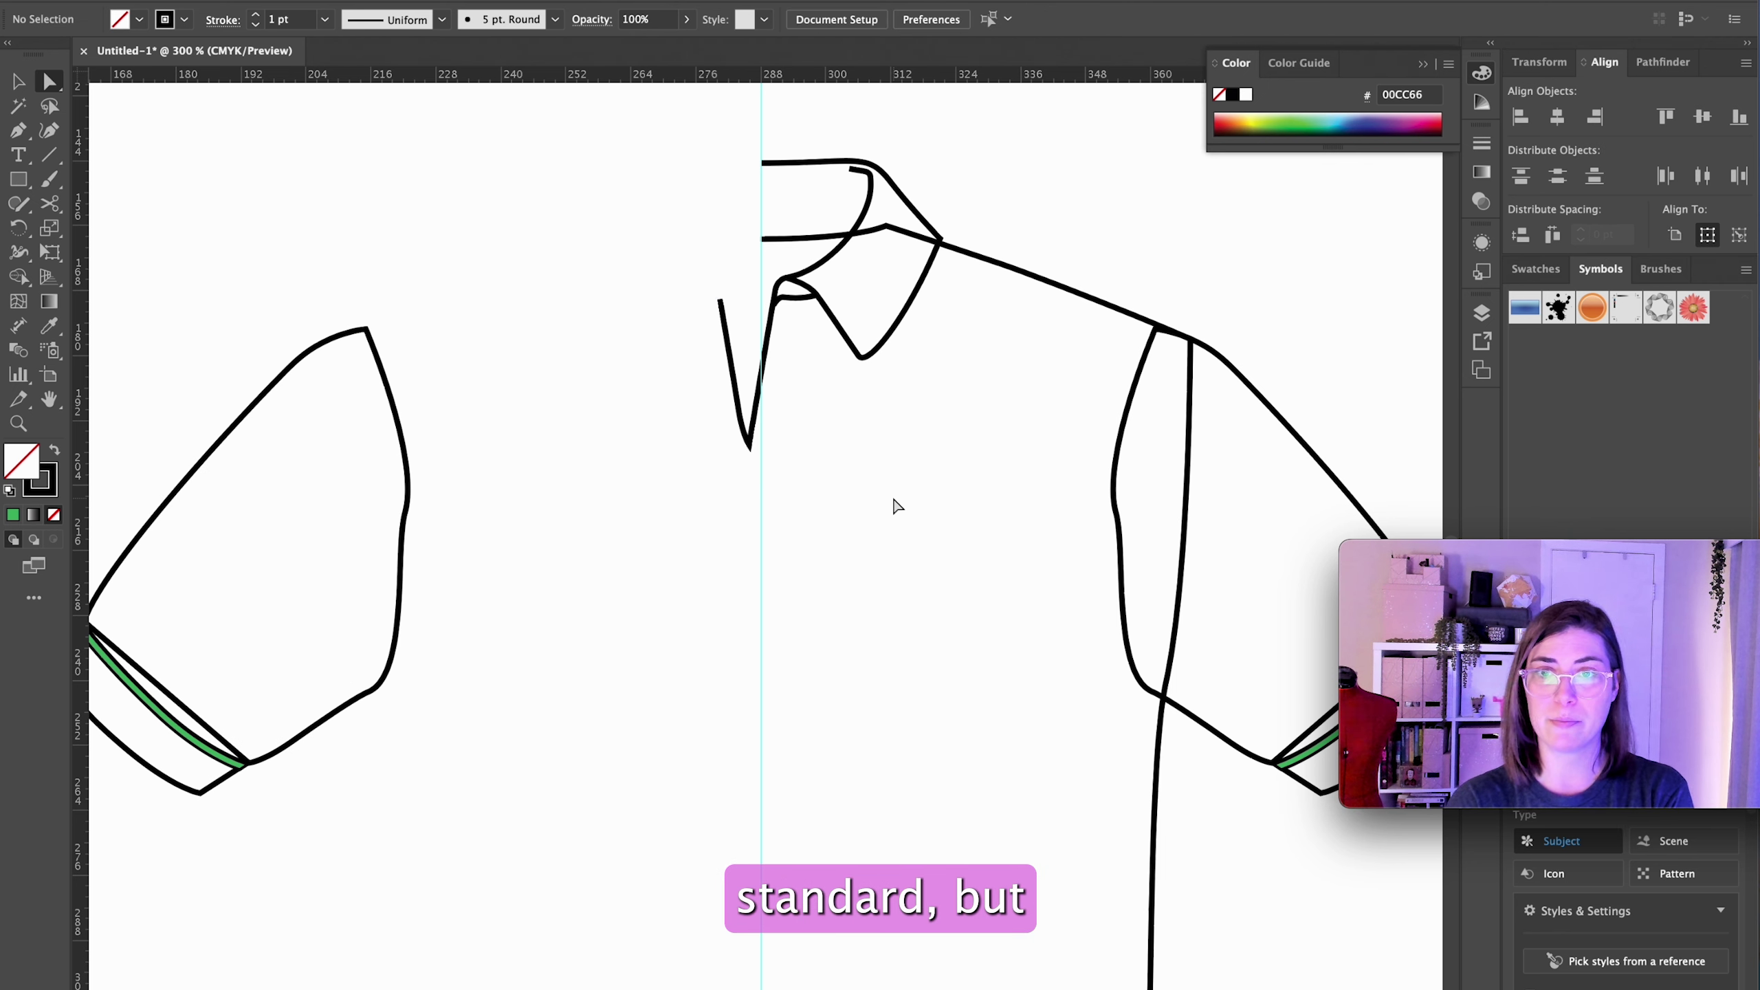
scroll(554, 615, down, 3)
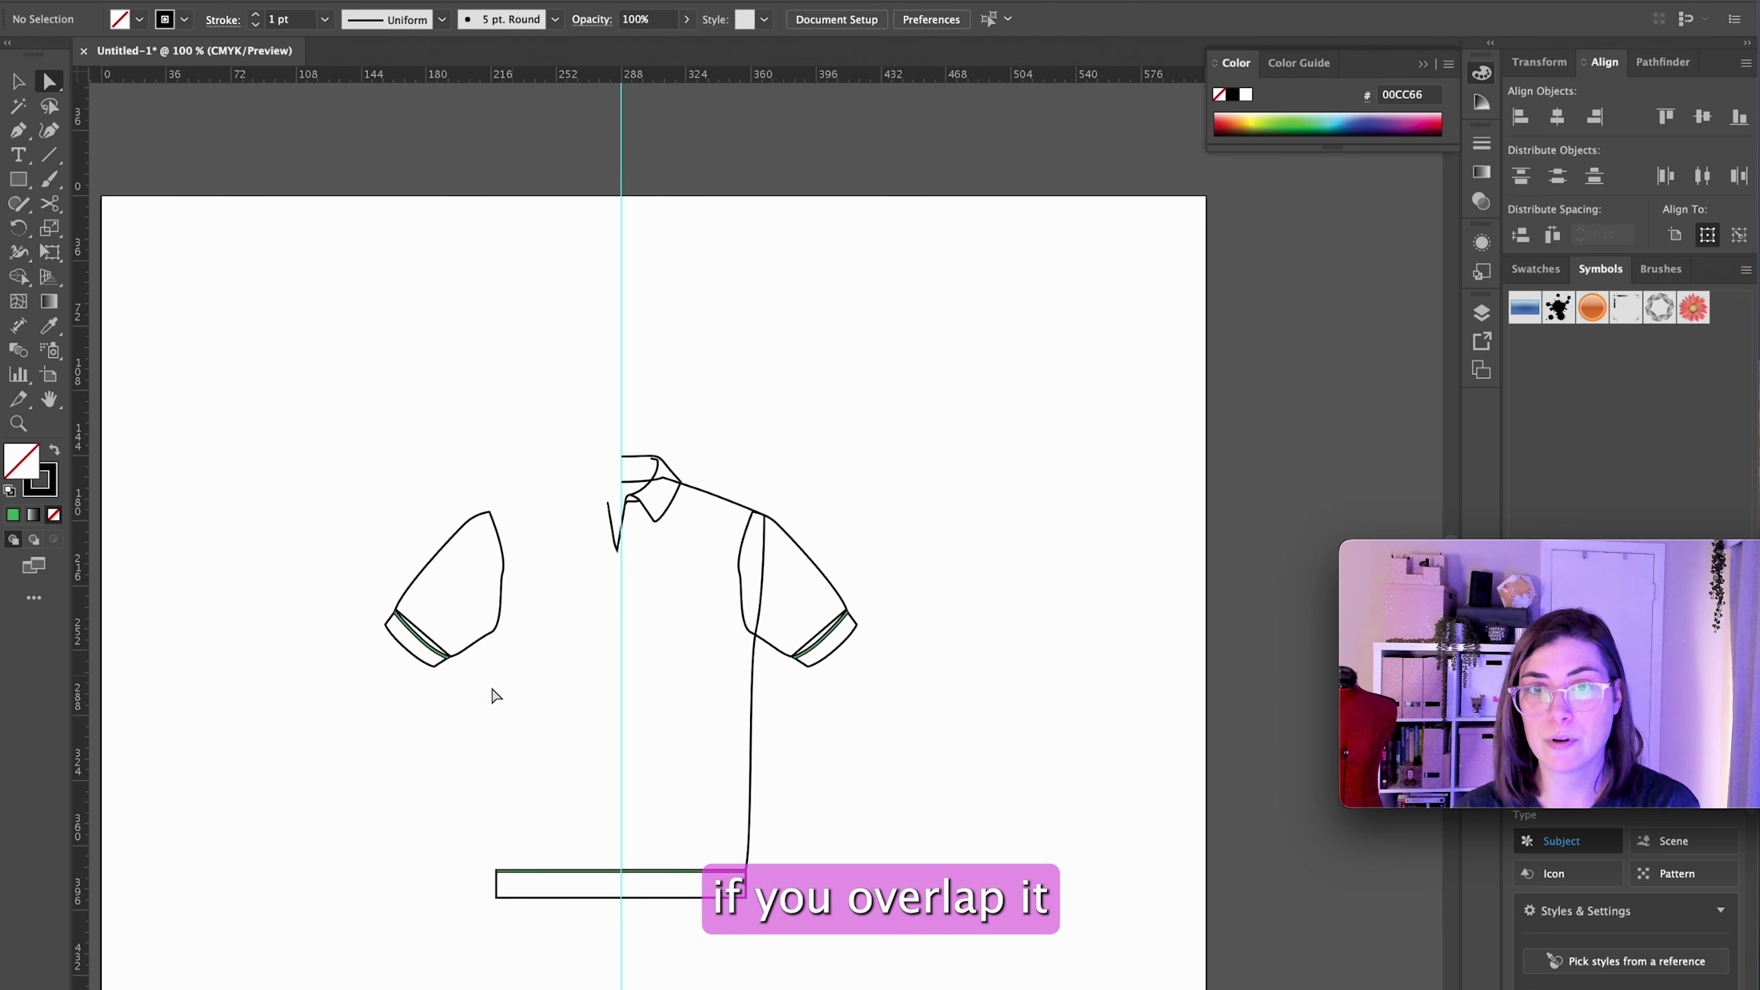
key(v)
drag(310, 493, 537, 977)
key(Delete)
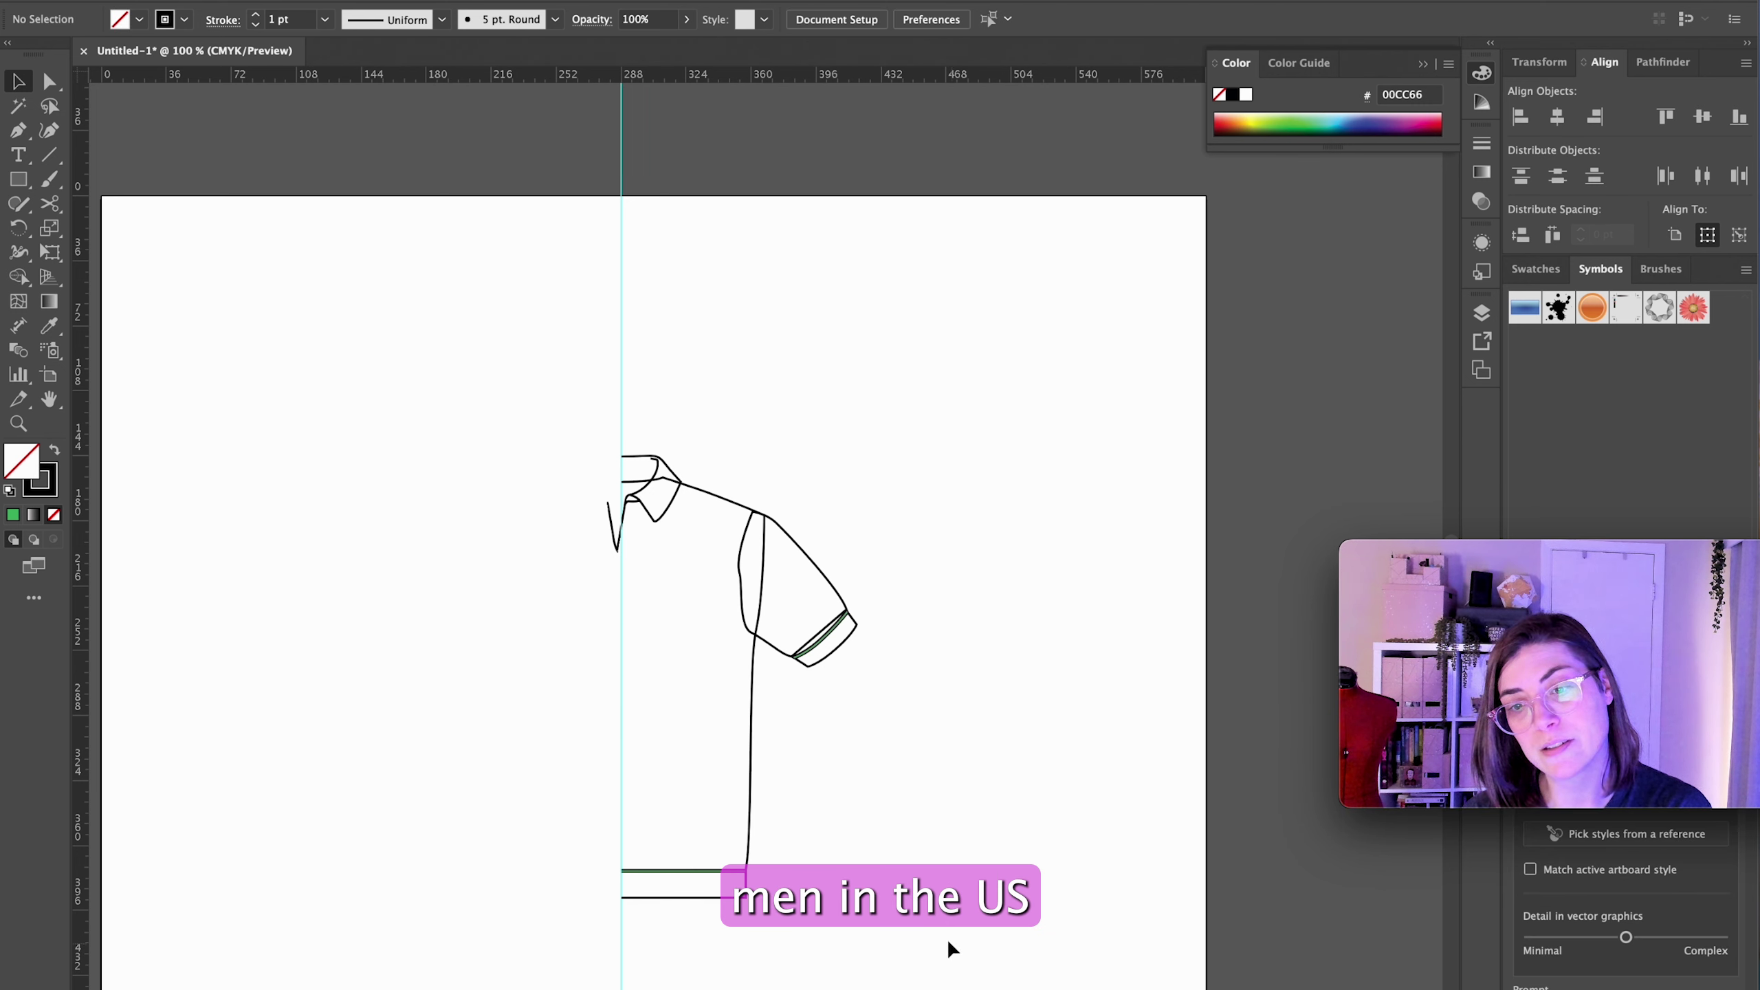
Step: Create a vertically reflected copy of the half garment, leaving the V-shaped placket path out of the selection
drag(951, 948, 629, 397)
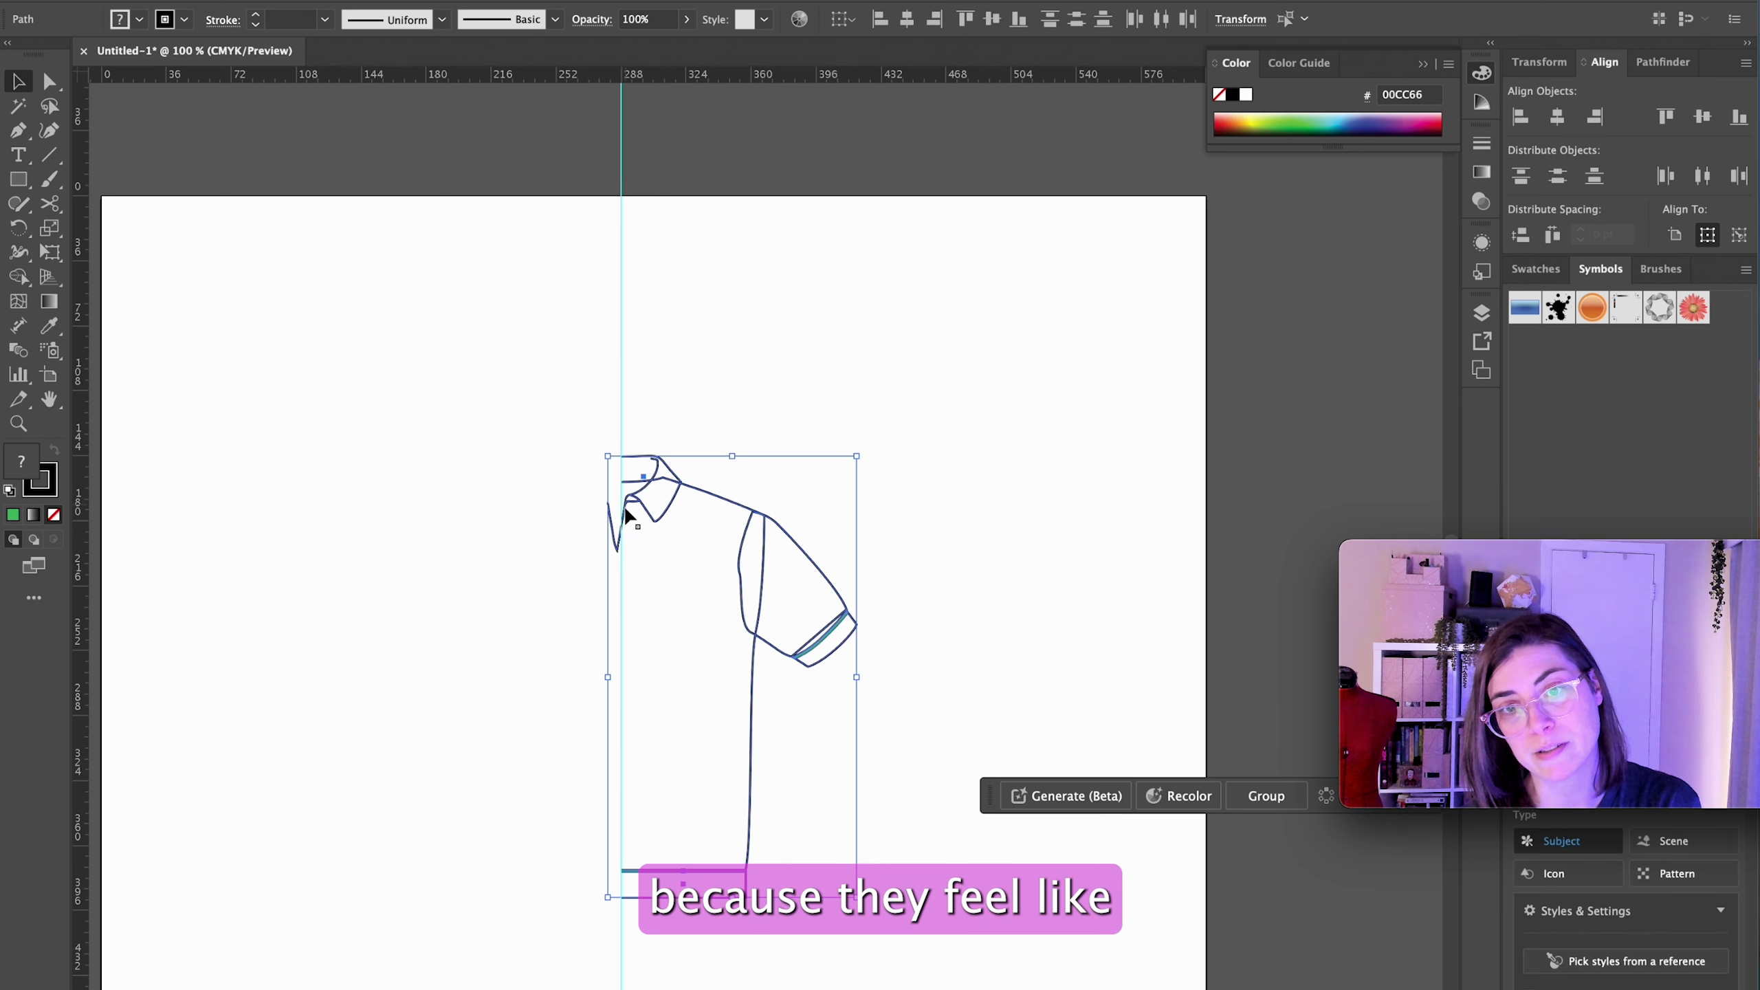
shift+click(613, 537)
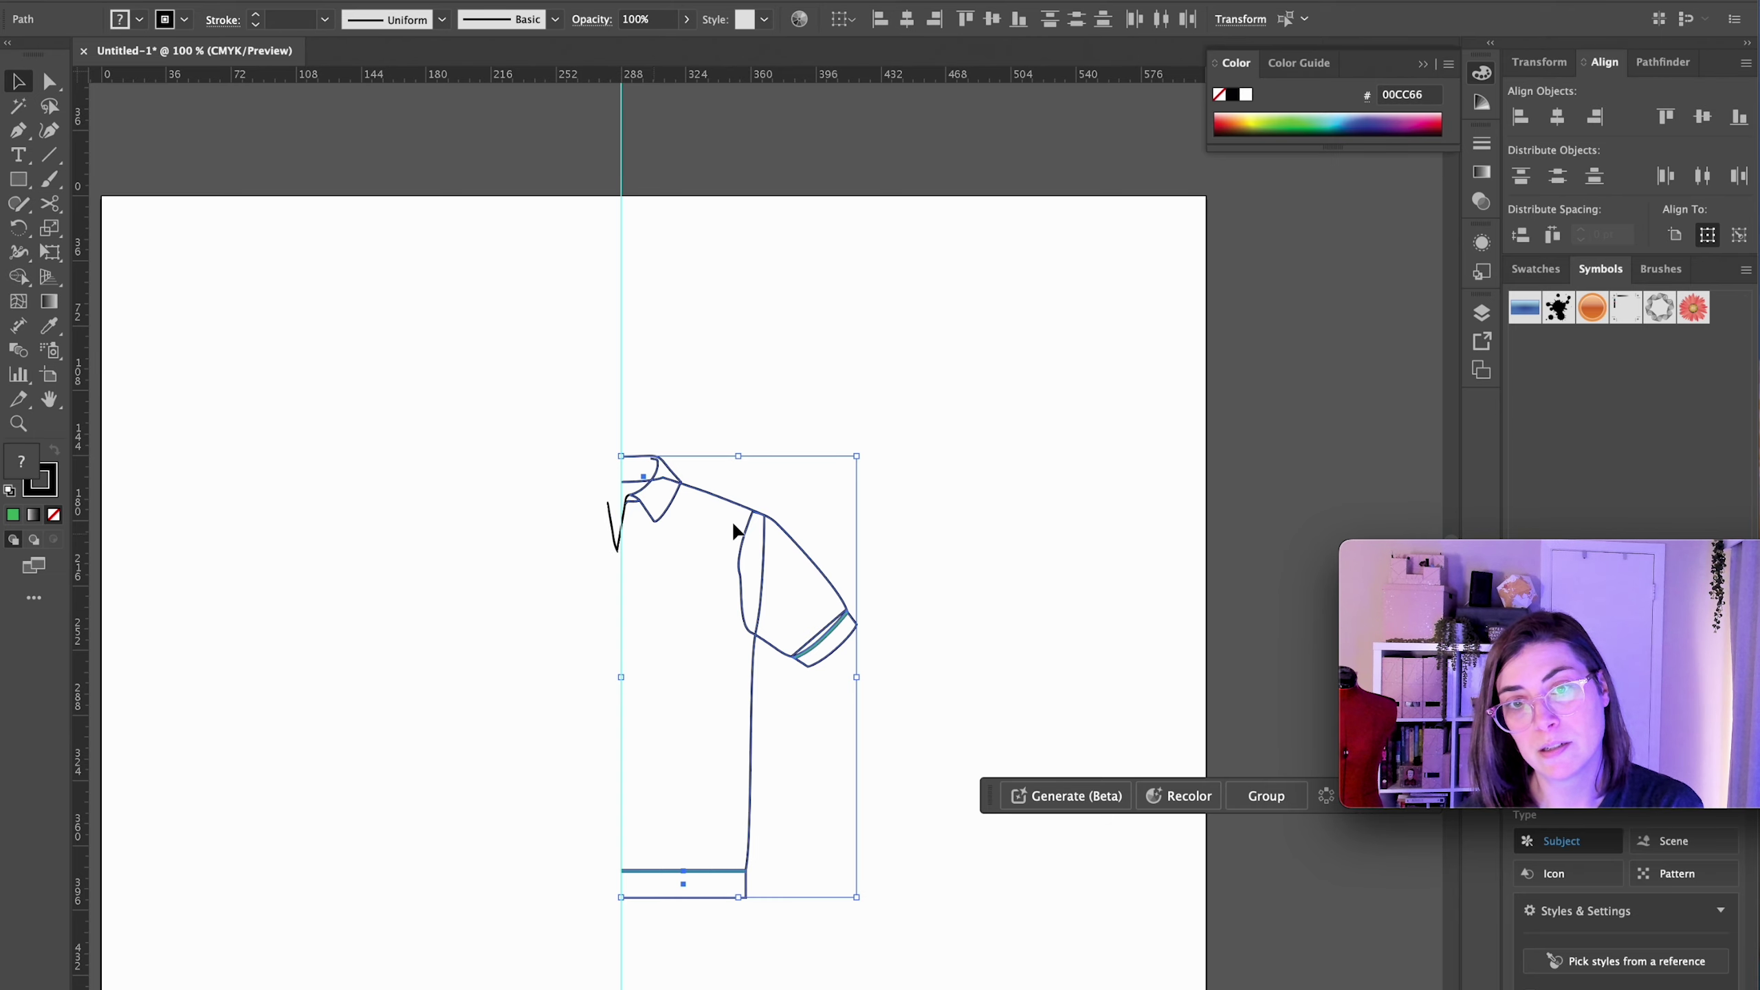
click(240, 0)
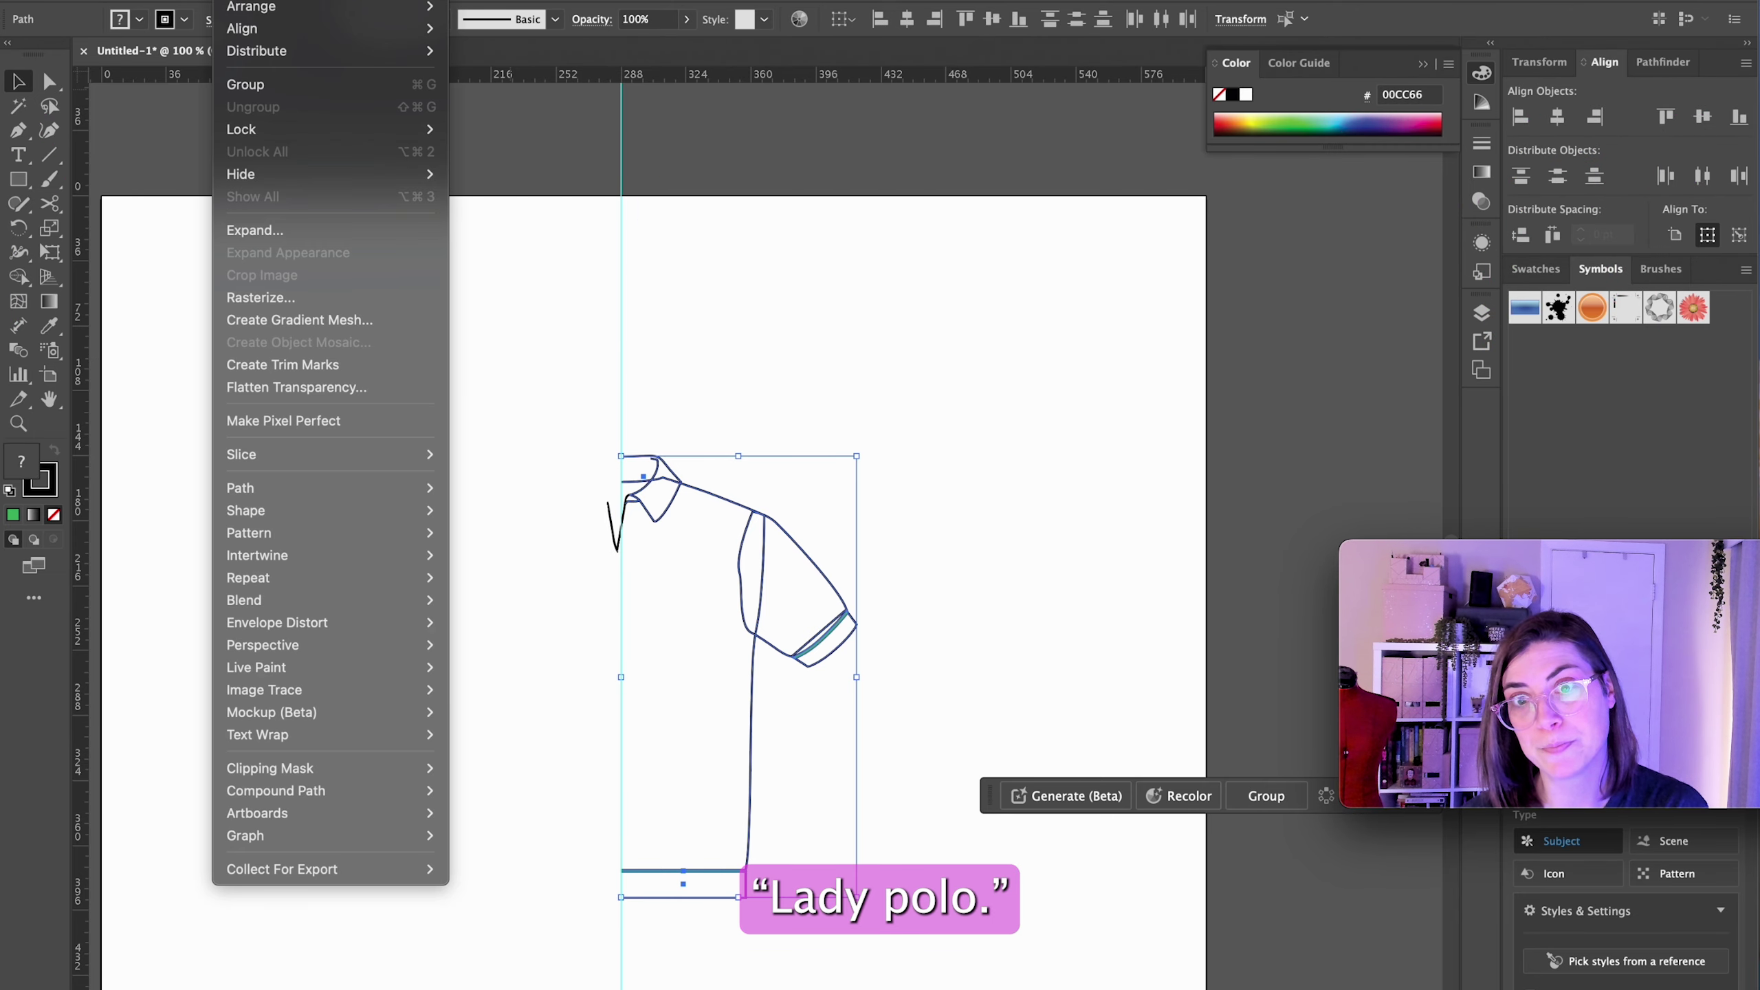
mouse_move(441, 2)
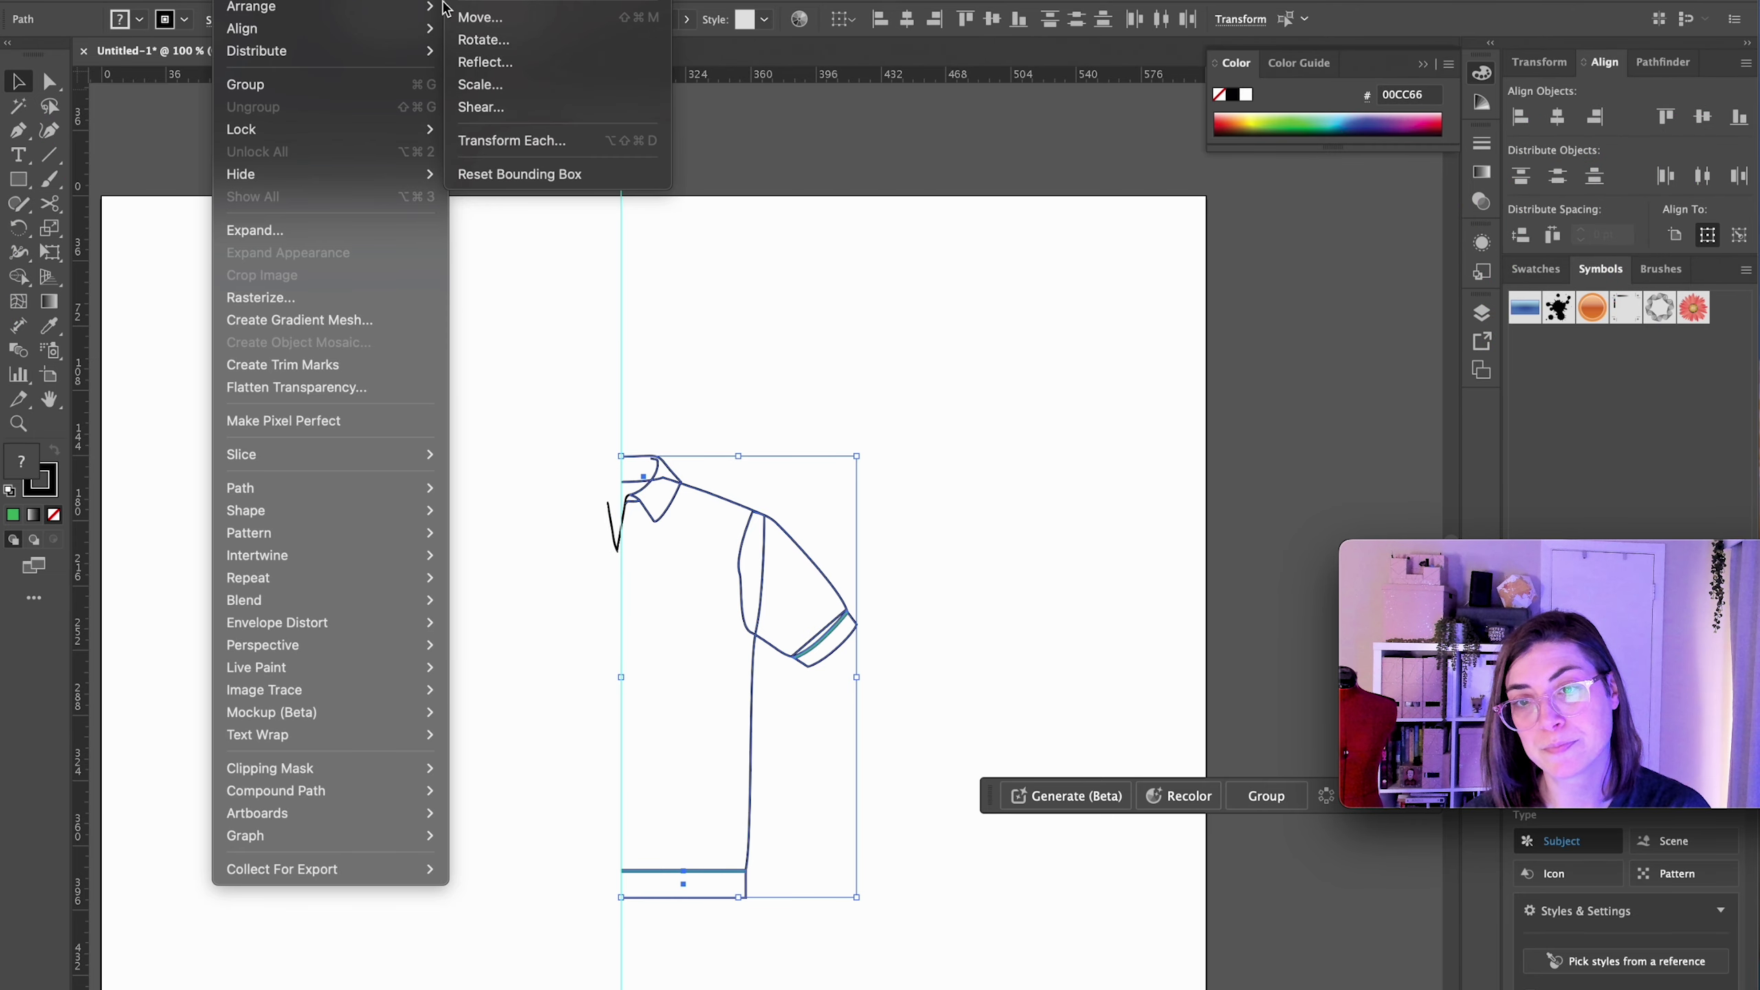
click(521, 59)
click(773, 617)
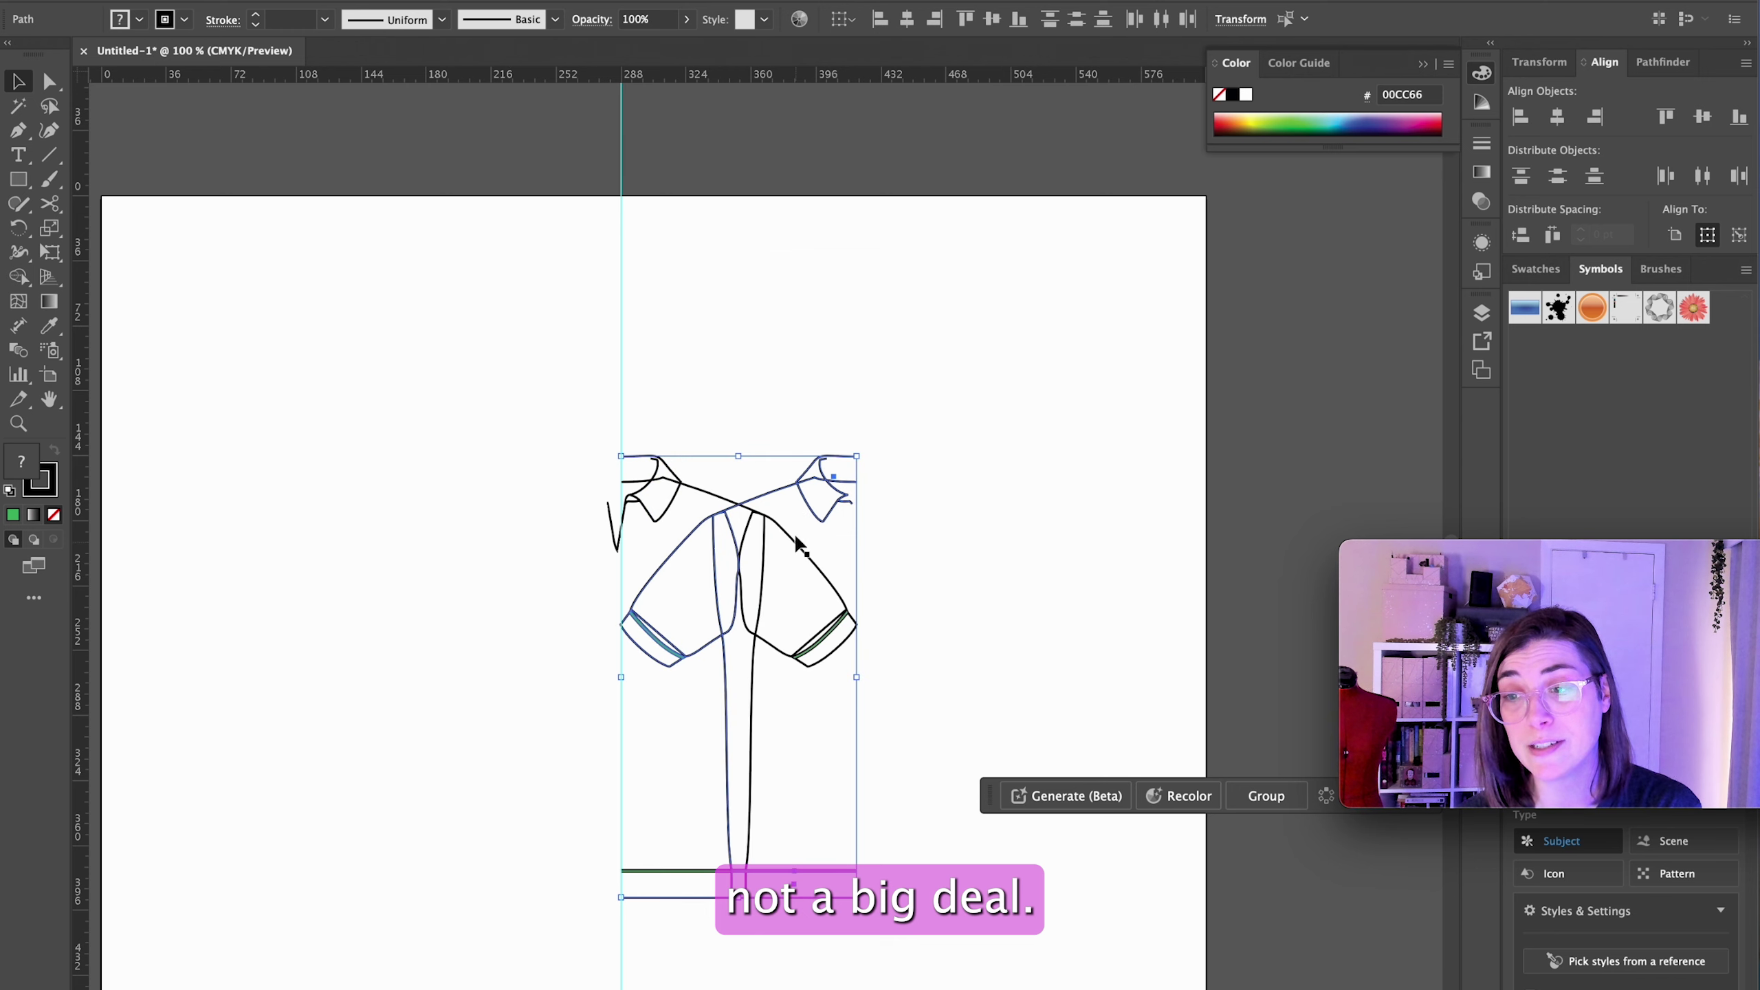
Step: Move the mirrored half across the centre guide until its collar, neckline and hem meet the original half
drag(821, 526, 575, 530)
scroll(632, 531, down, 2)
scroll(635, 532, up, 6)
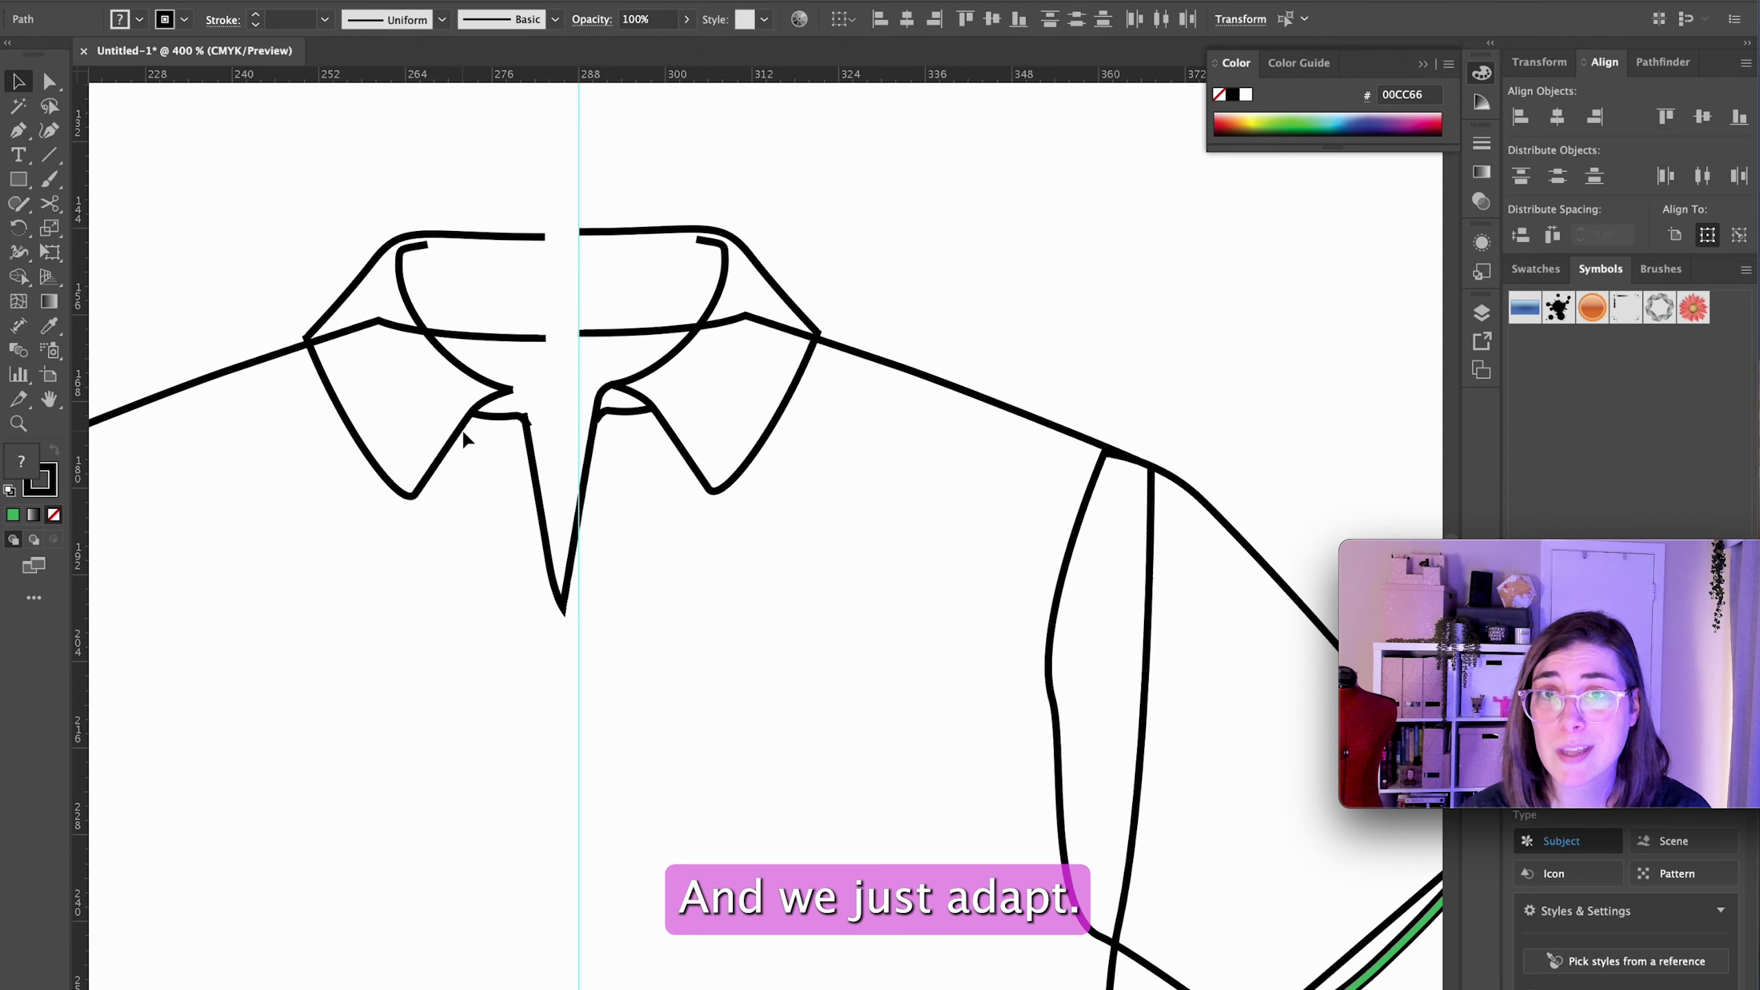
drag(459, 436, 476, 434)
drag(476, 433, 495, 433)
click(761, 530)
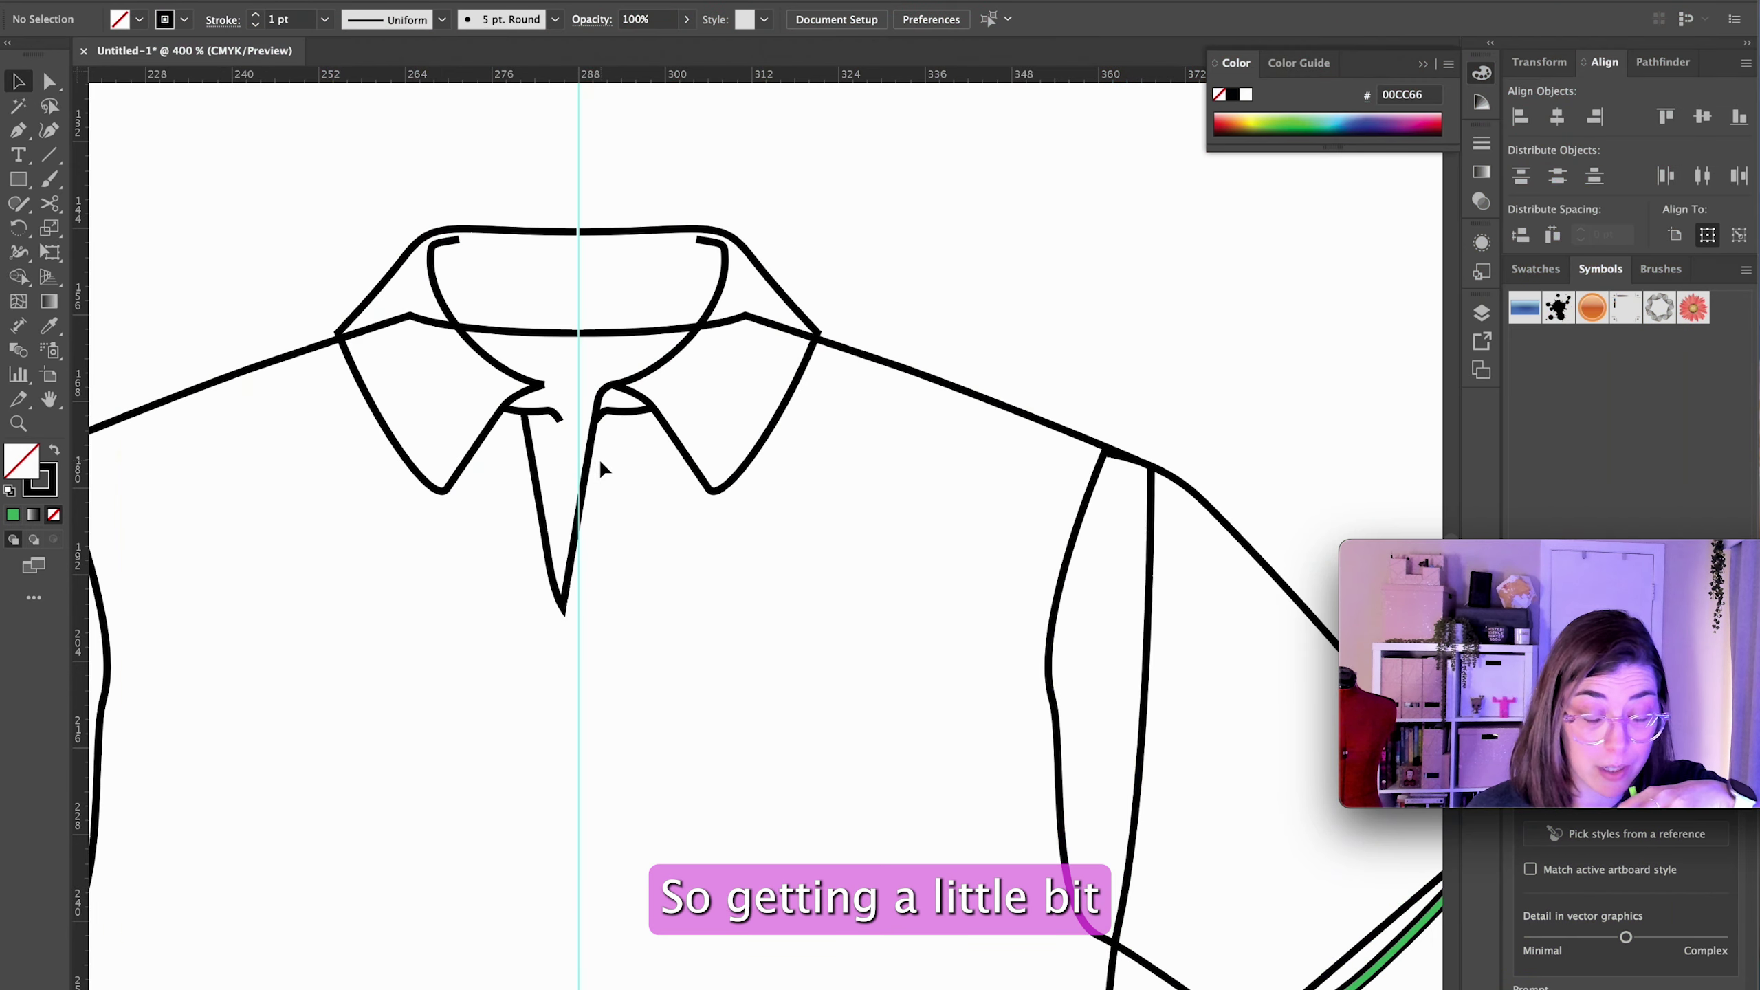
Step: Create a vertically reflected copy of the V-shaped placket path and shift it so its inner edge meets the opposite collar
click(588, 464)
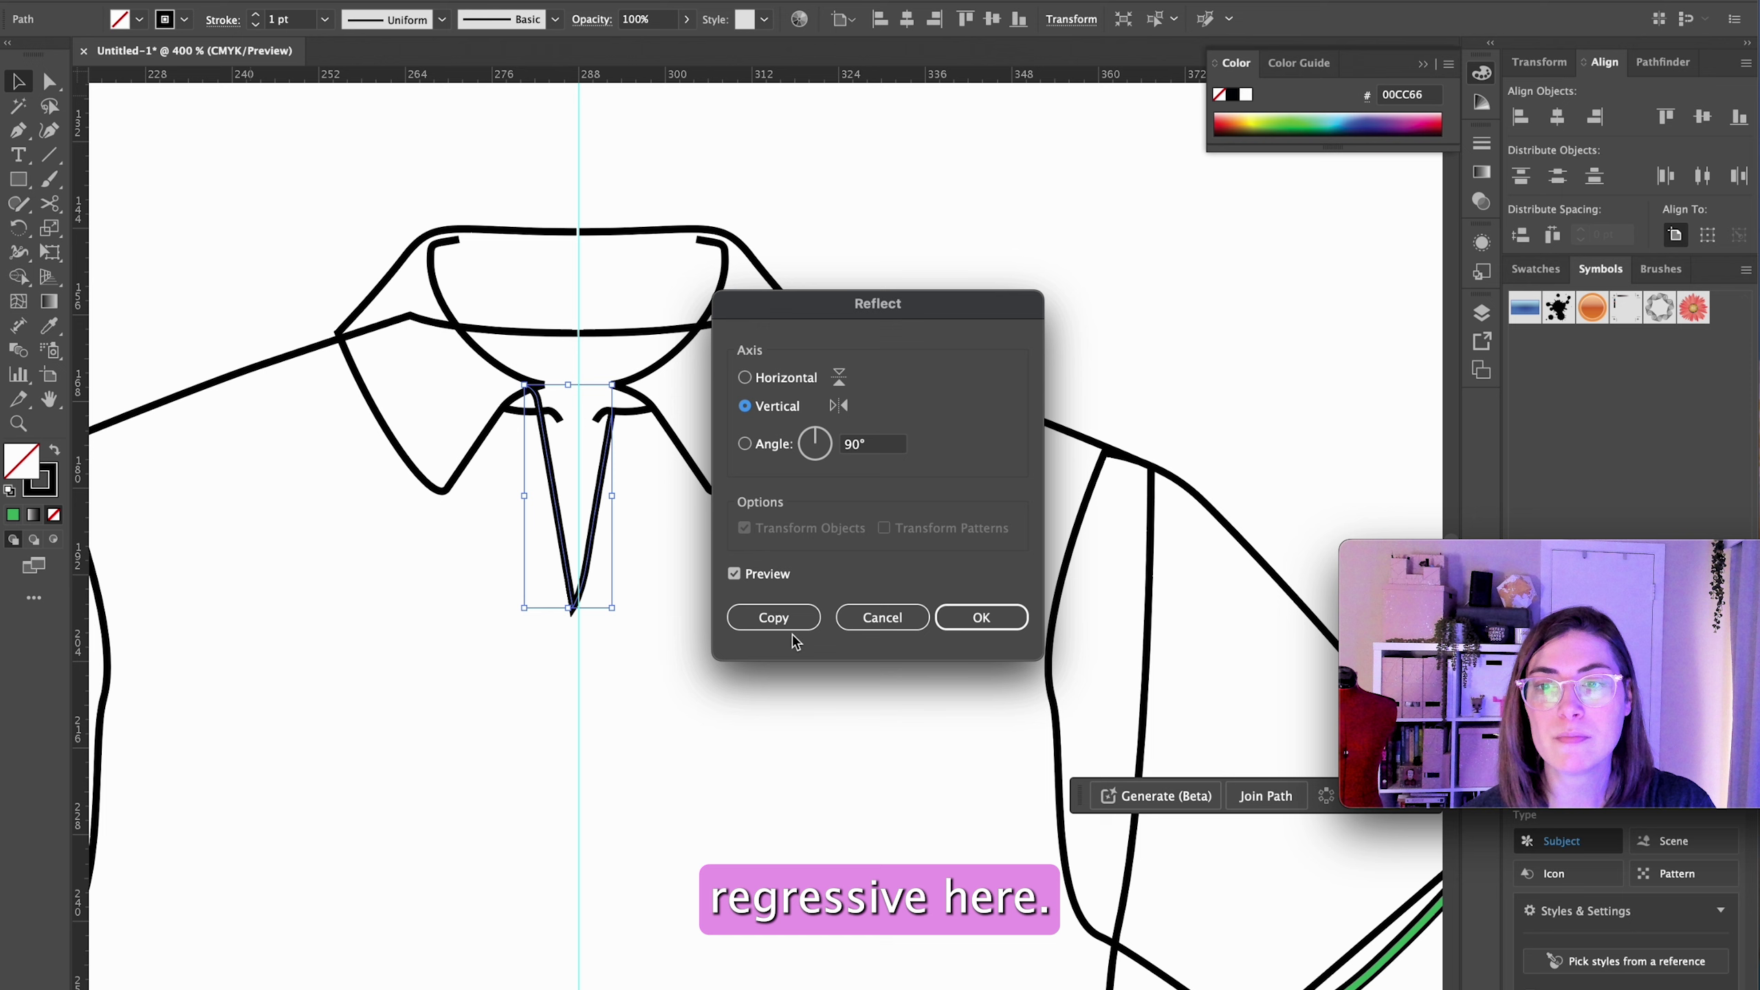
click(795, 619)
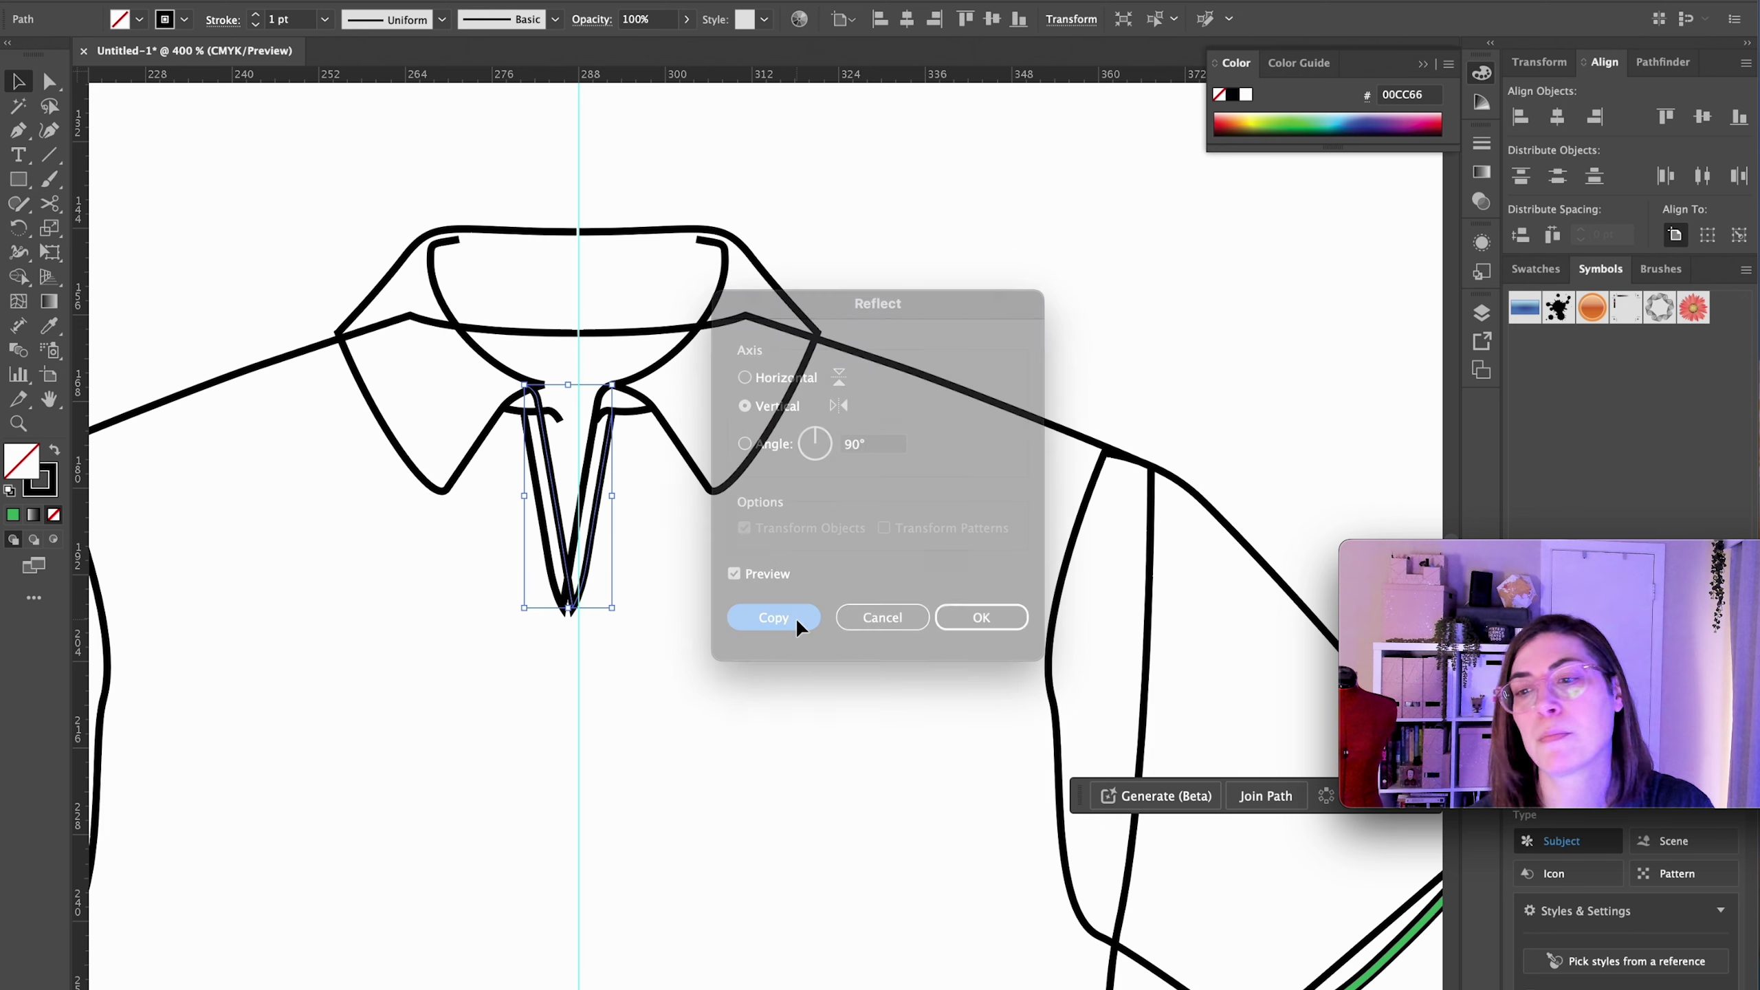
drag(553, 478, 569, 477)
Step: Trim the mirrored placket path where it crosses the original line, deleting everything except the short inner edge above the crossing
scroll(577, 495, up, 5)
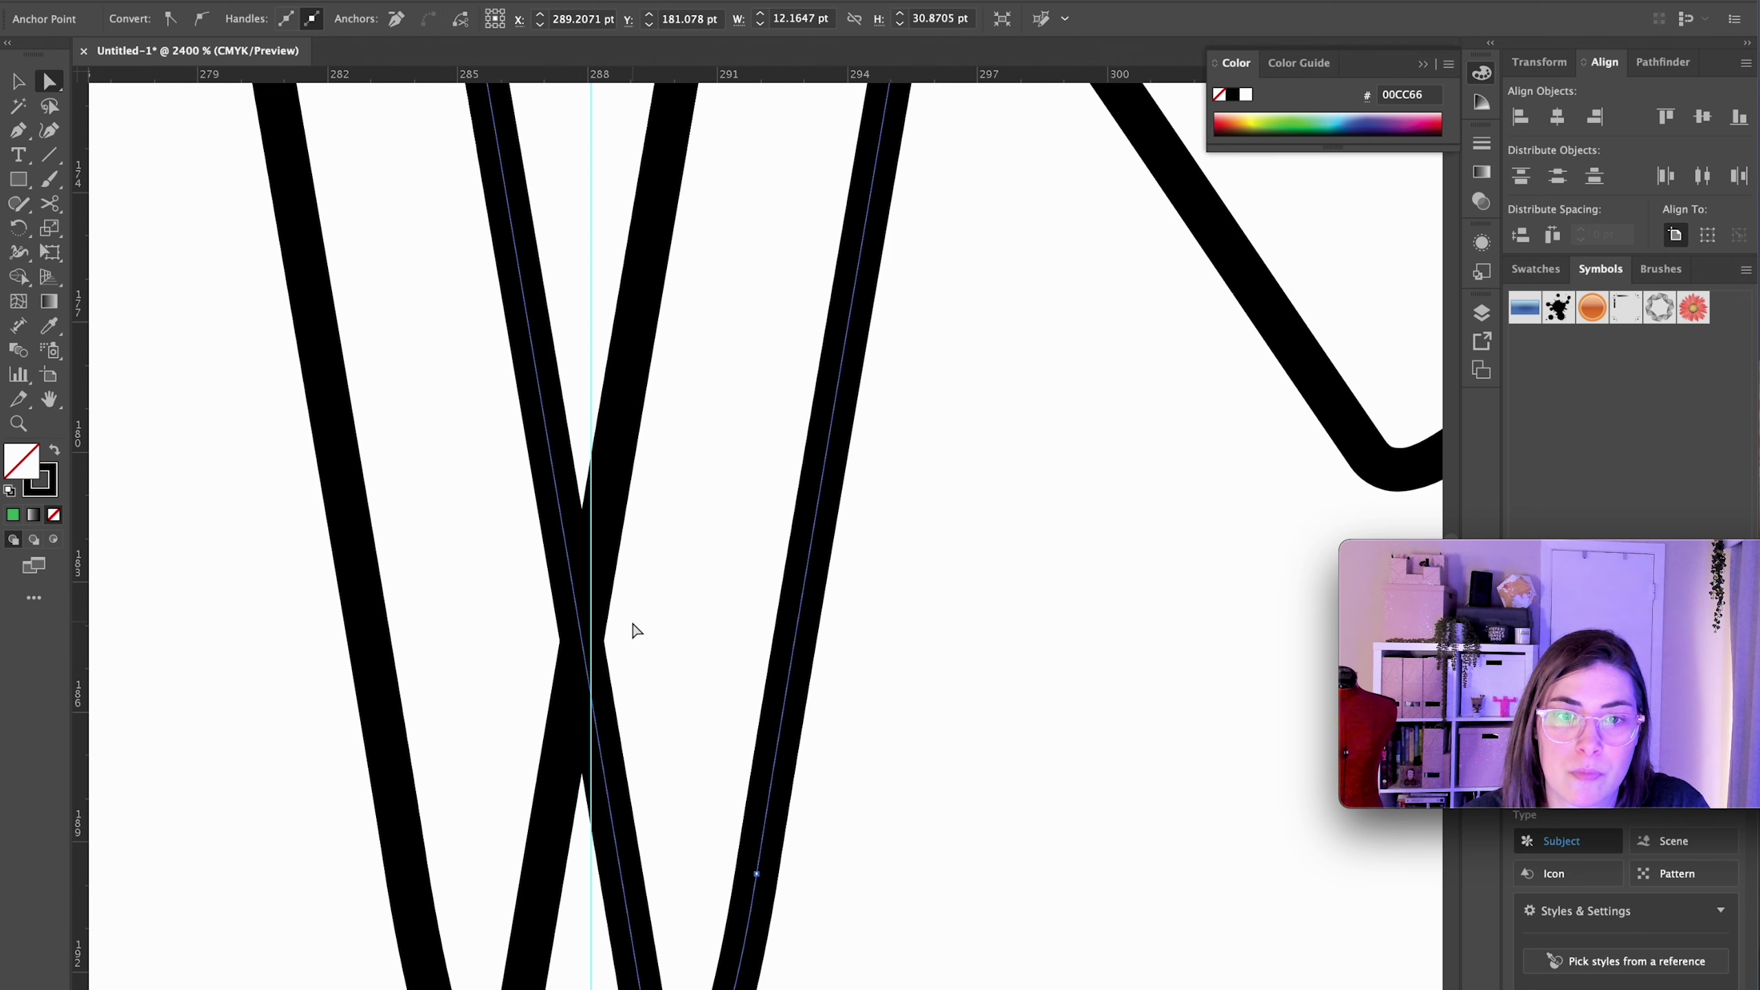
click(583, 649)
key(Delete)
key(Delete)
scroll(584, 649, down, 4)
Step: Move the outer placket line's upper end out to the collar edge and bow its lower part slightly outward
drag(511, 473, 490, 471)
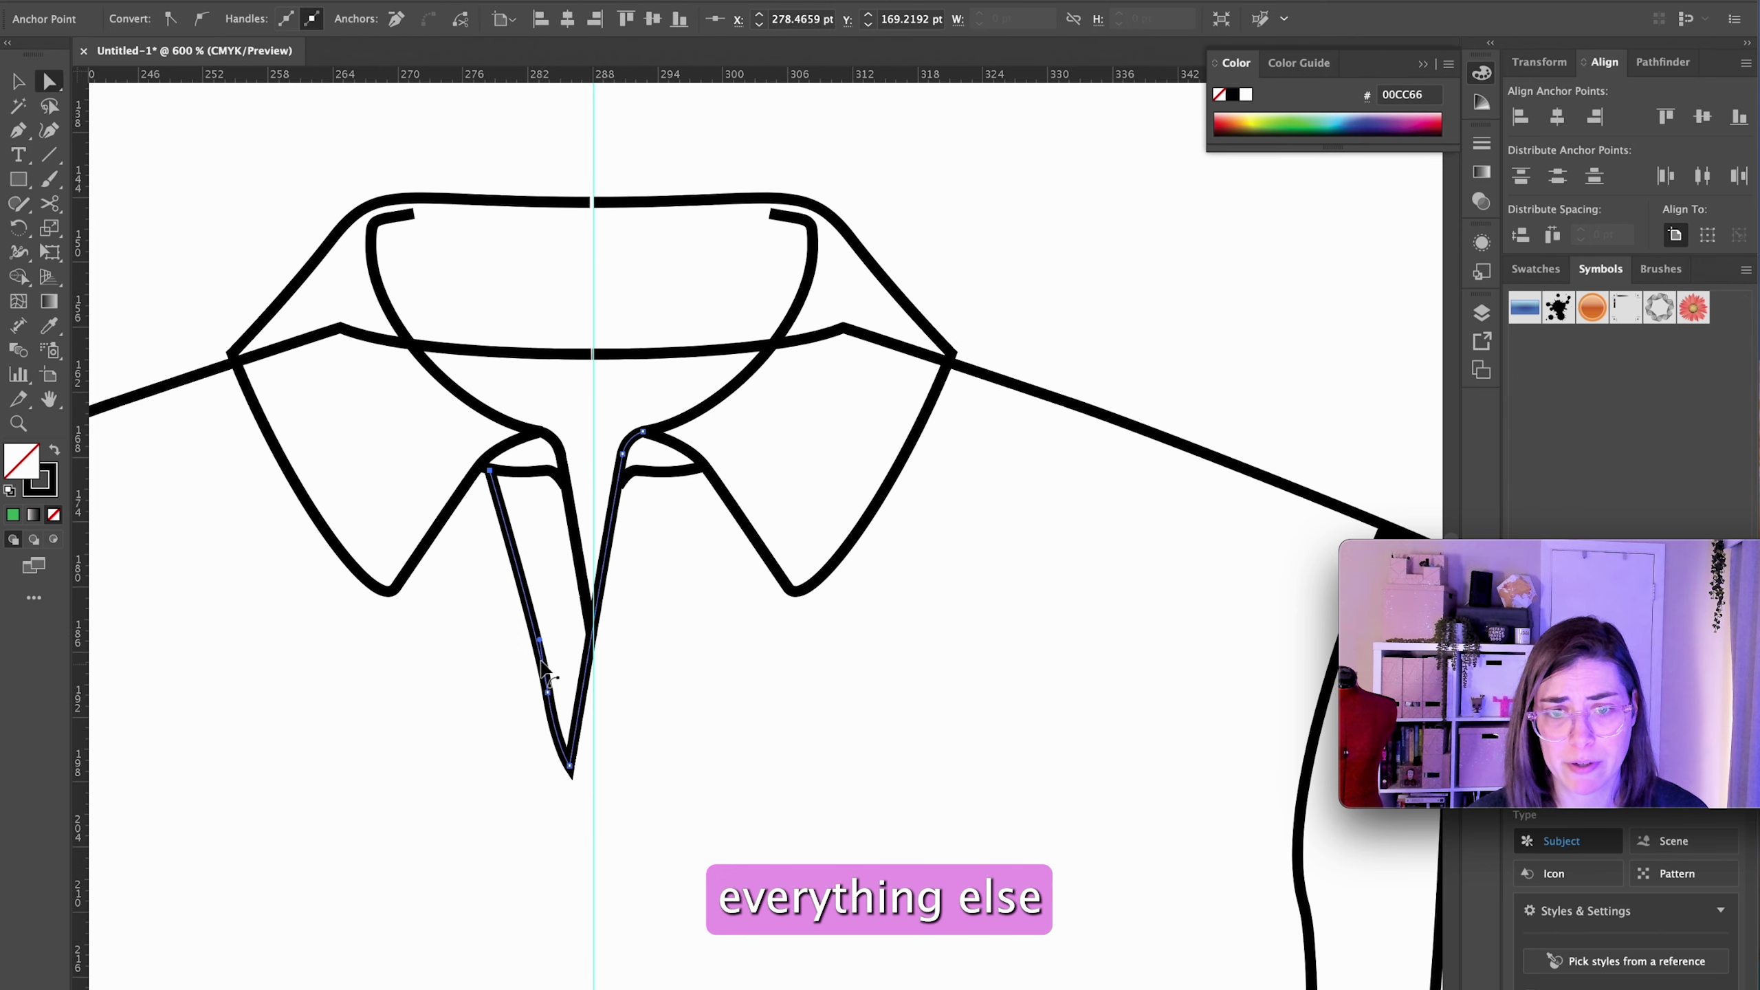
drag(548, 694, 536, 694)
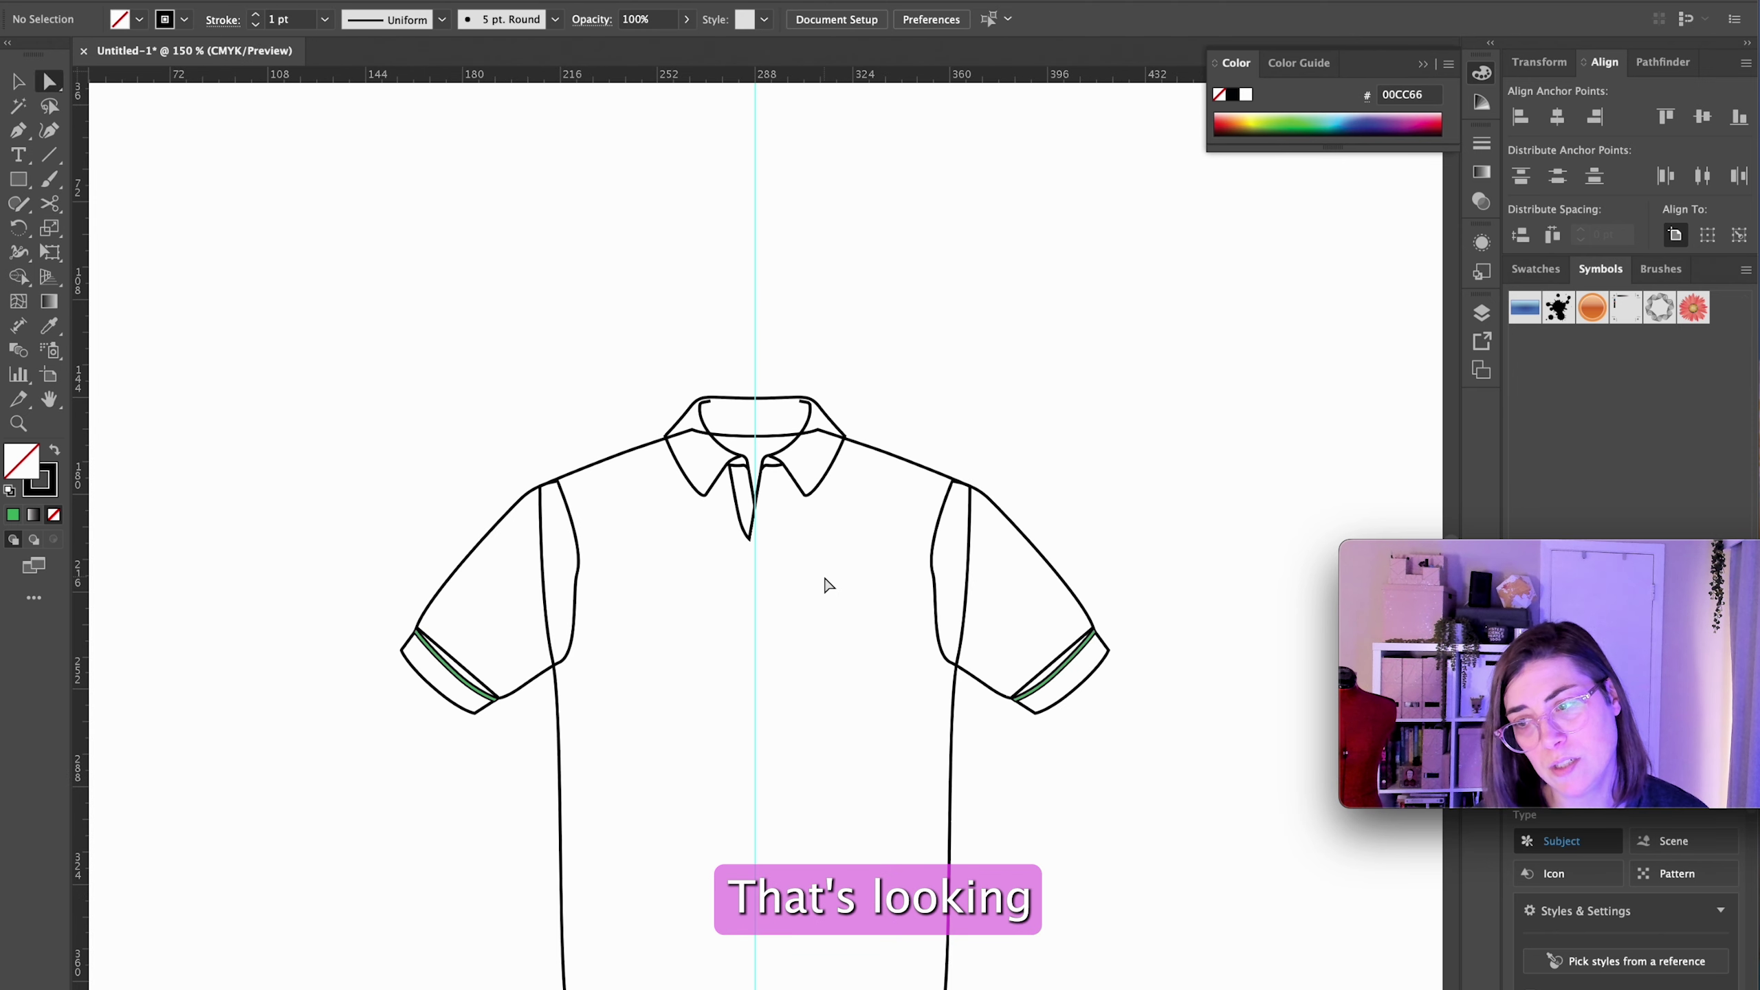
scroll(824, 585, down, 1)
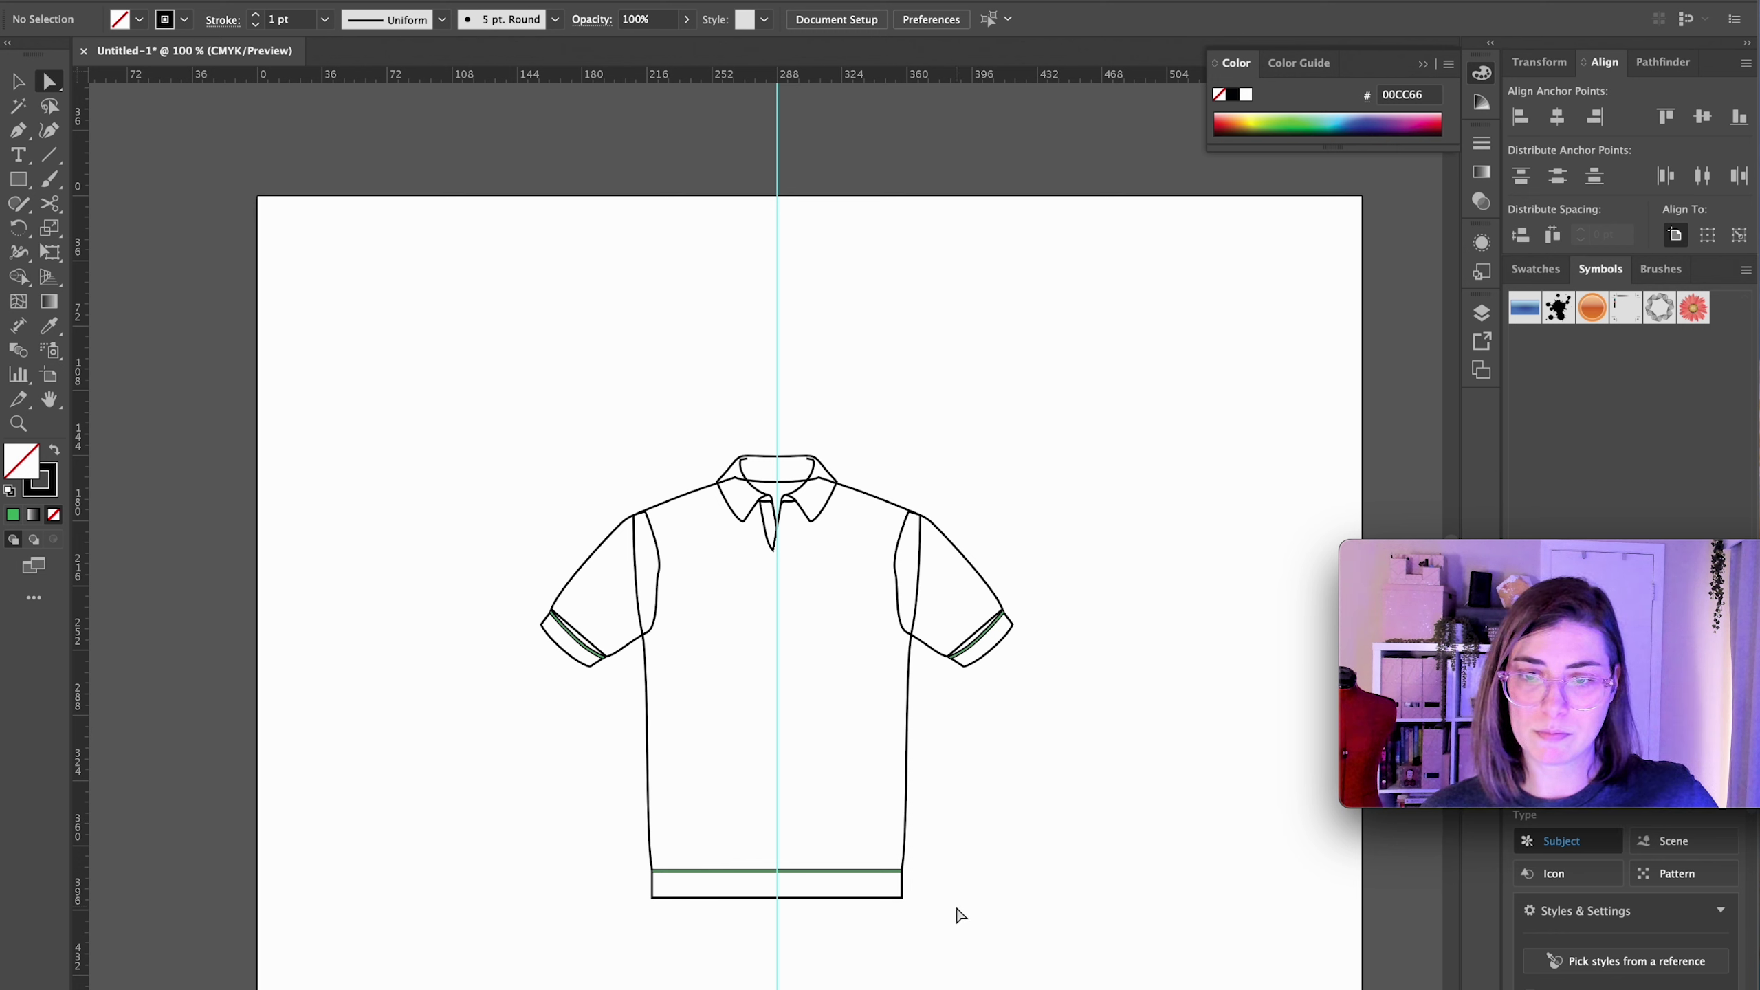
Step: Shorten the shirt by nudging the lower body points and the whole hem band upward
drag(960, 916, 590, 841)
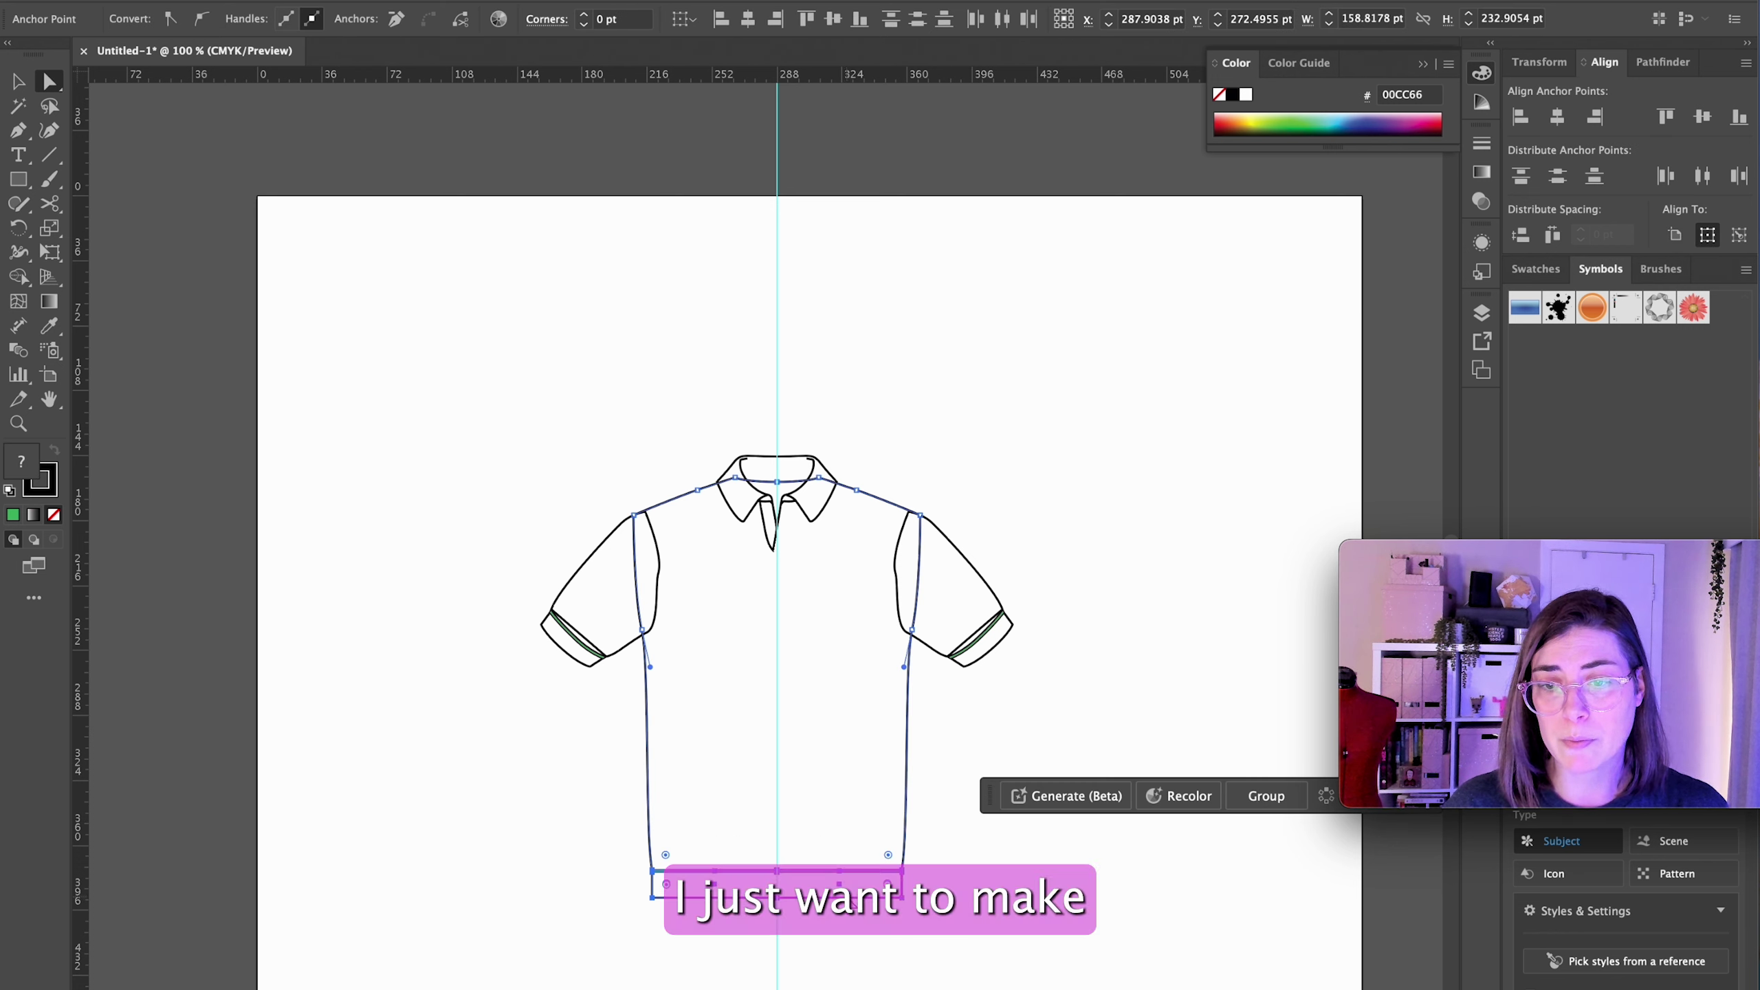
key(Up)
key(Up)
key(Up)
key(Up)
key(Up)
key(ctrl+shift+a)
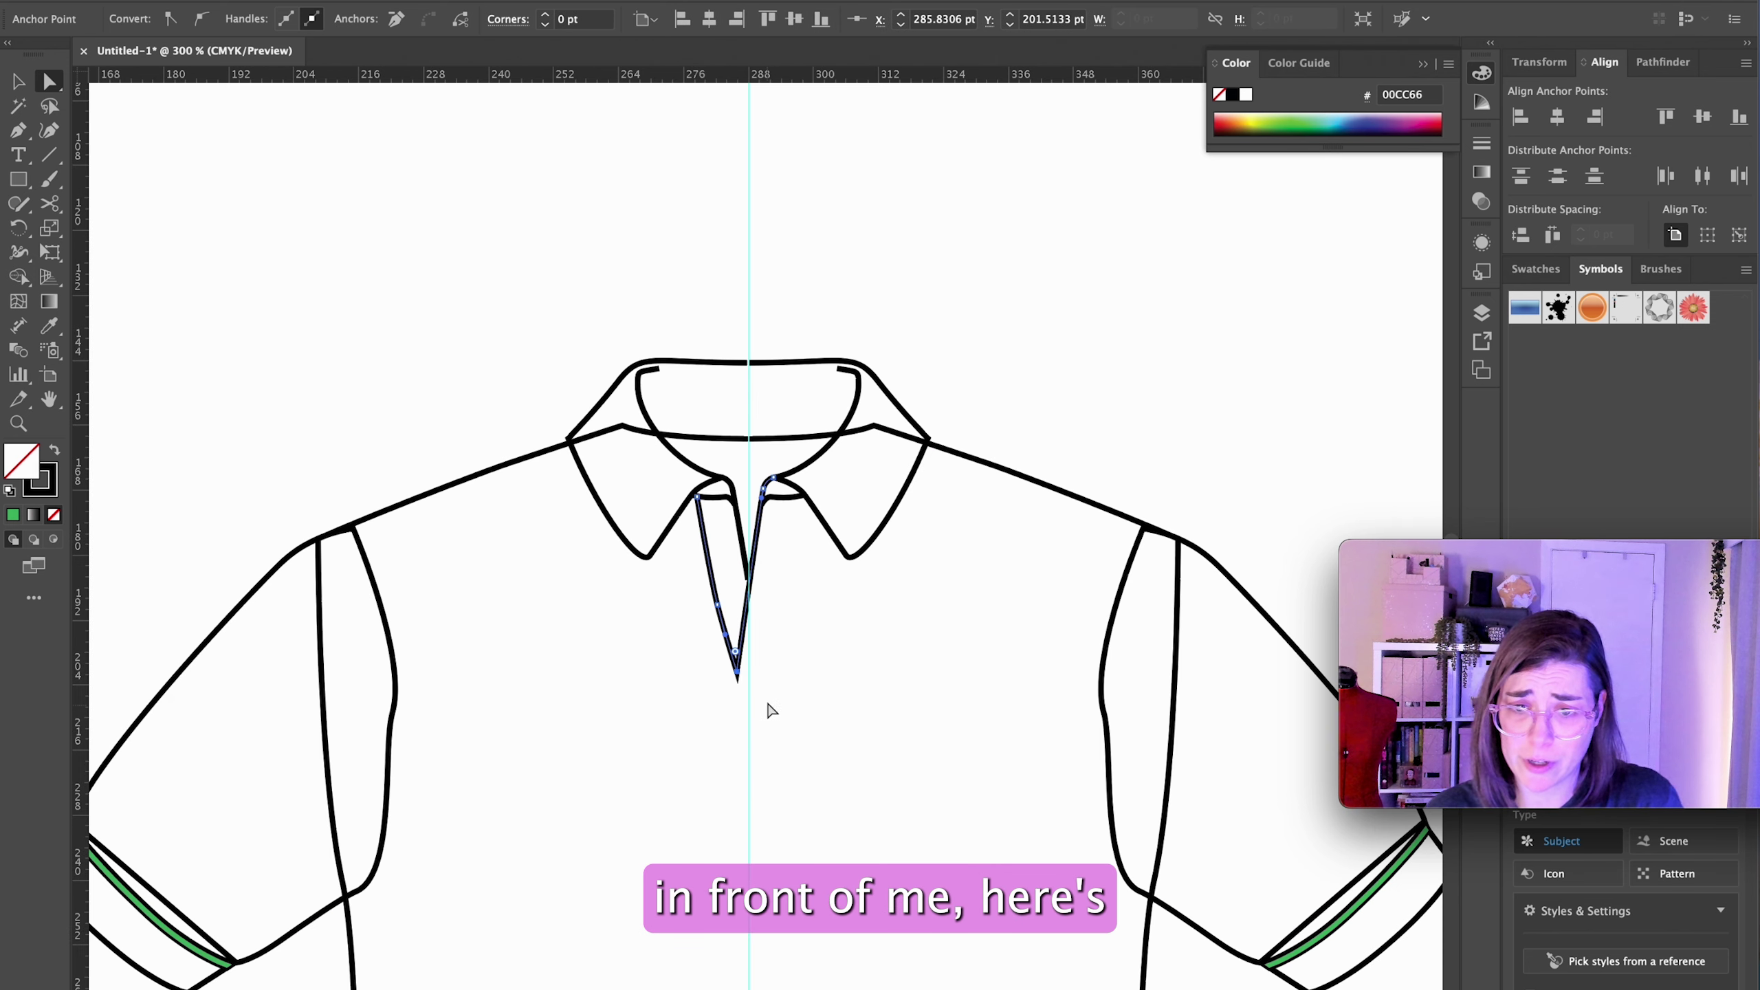
Step: Refine the placket shape by nudging its lower tip and outer top point sideways and adjusting the outer edge's curve
click(737, 671)
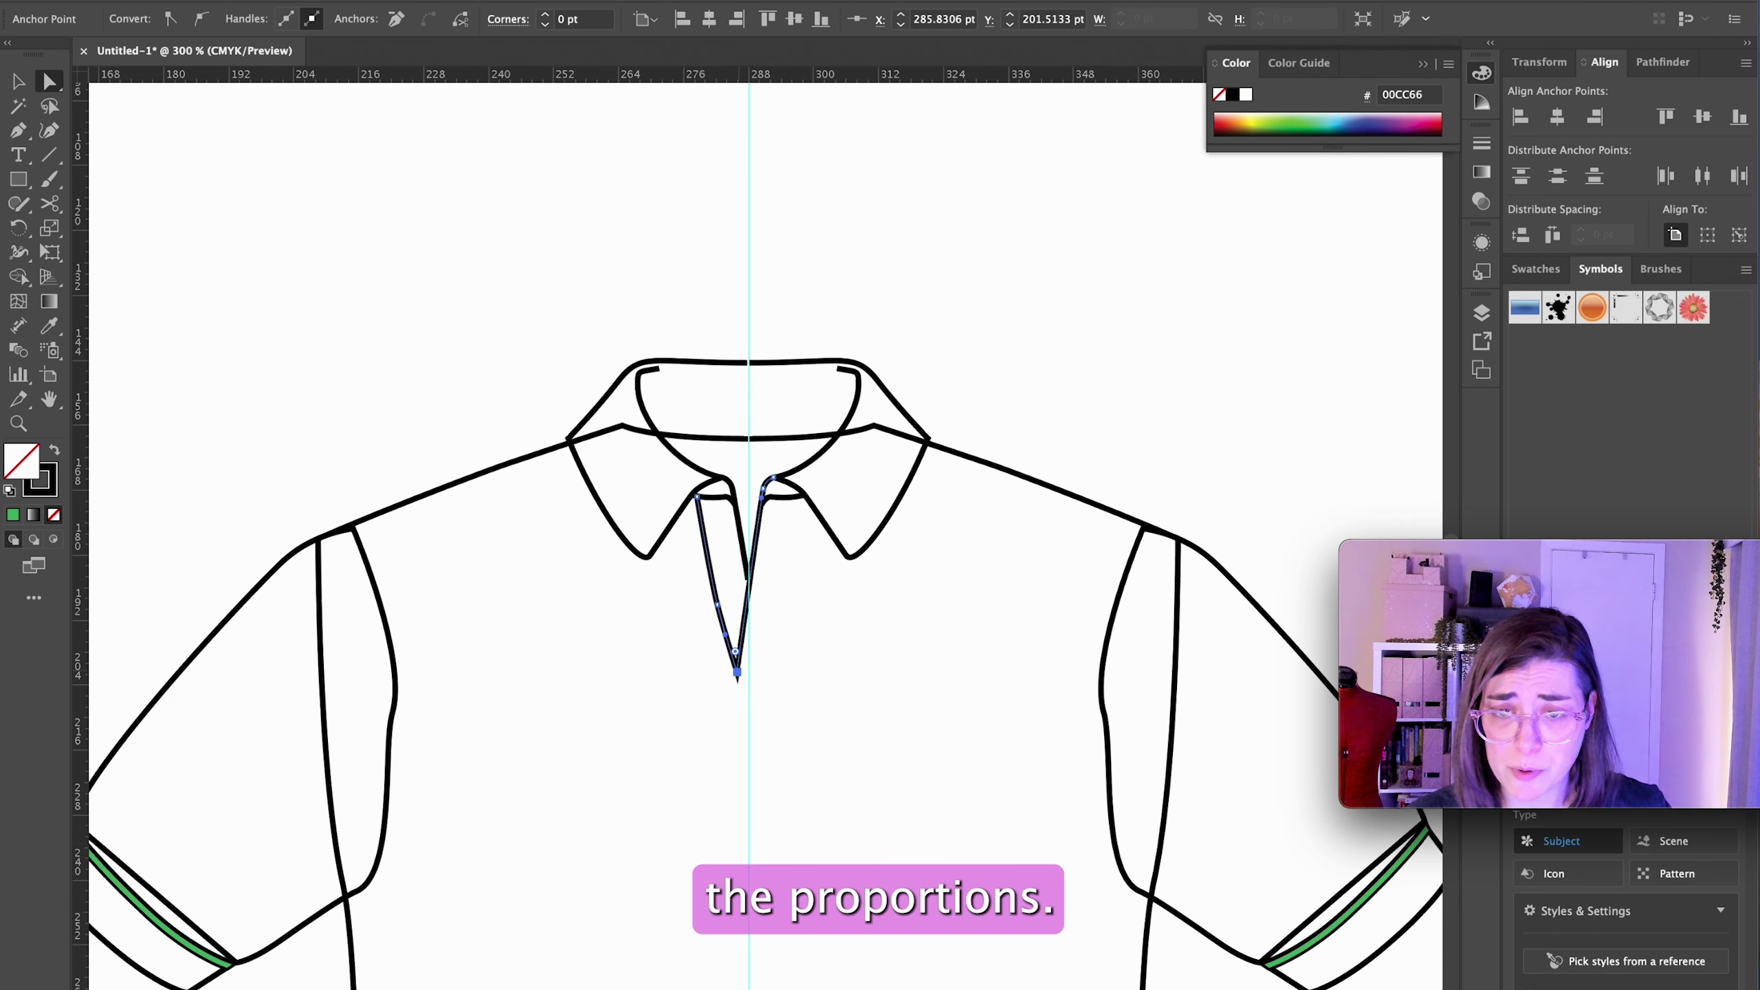
key(Left)
key(Left)
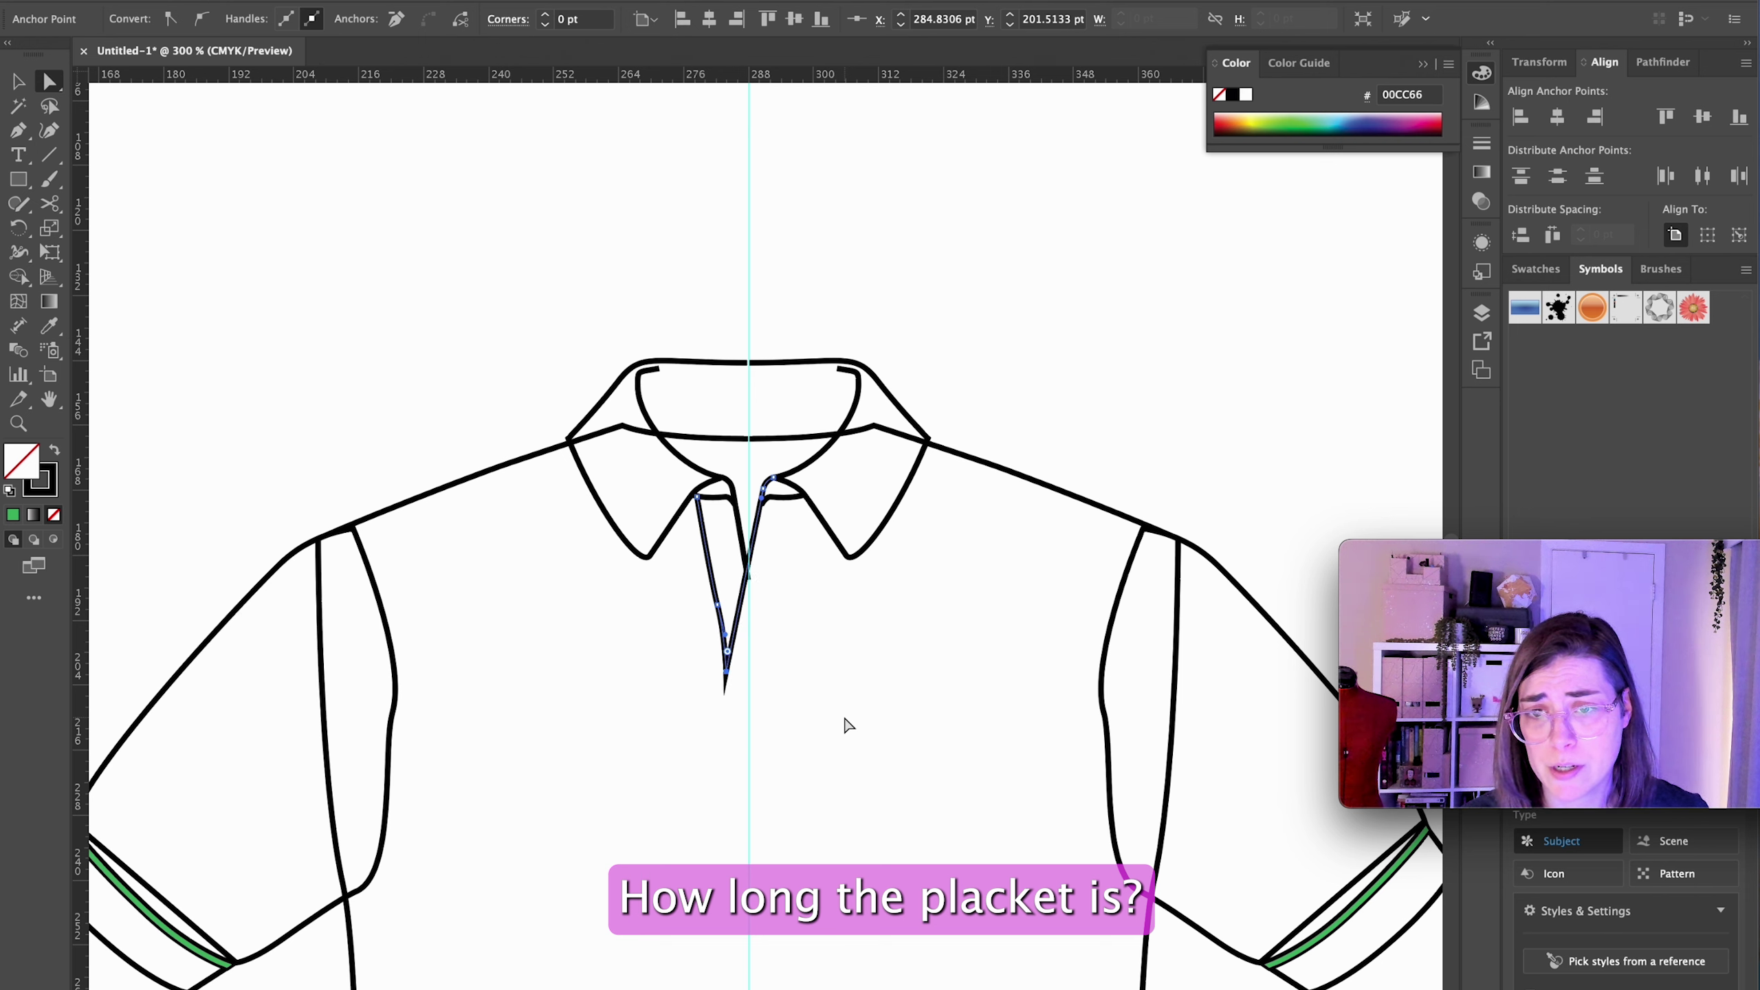
key(Right)
drag(718, 605, 716, 610)
click(697, 498)
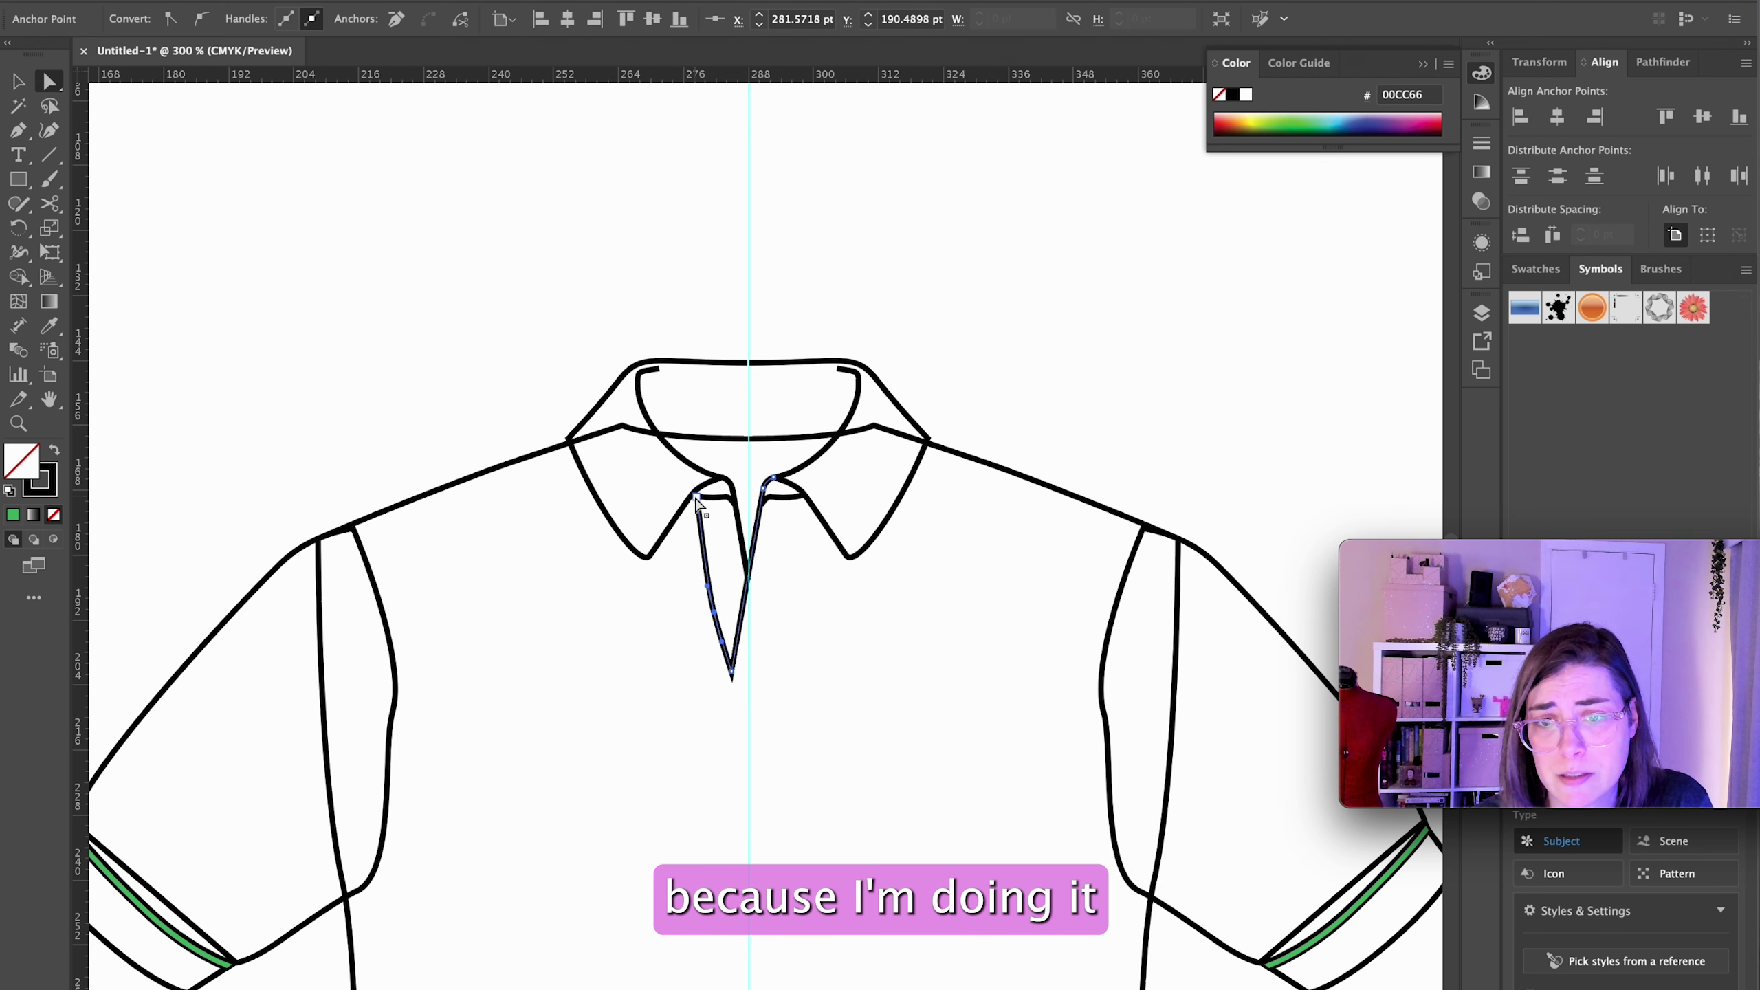
key(Left)
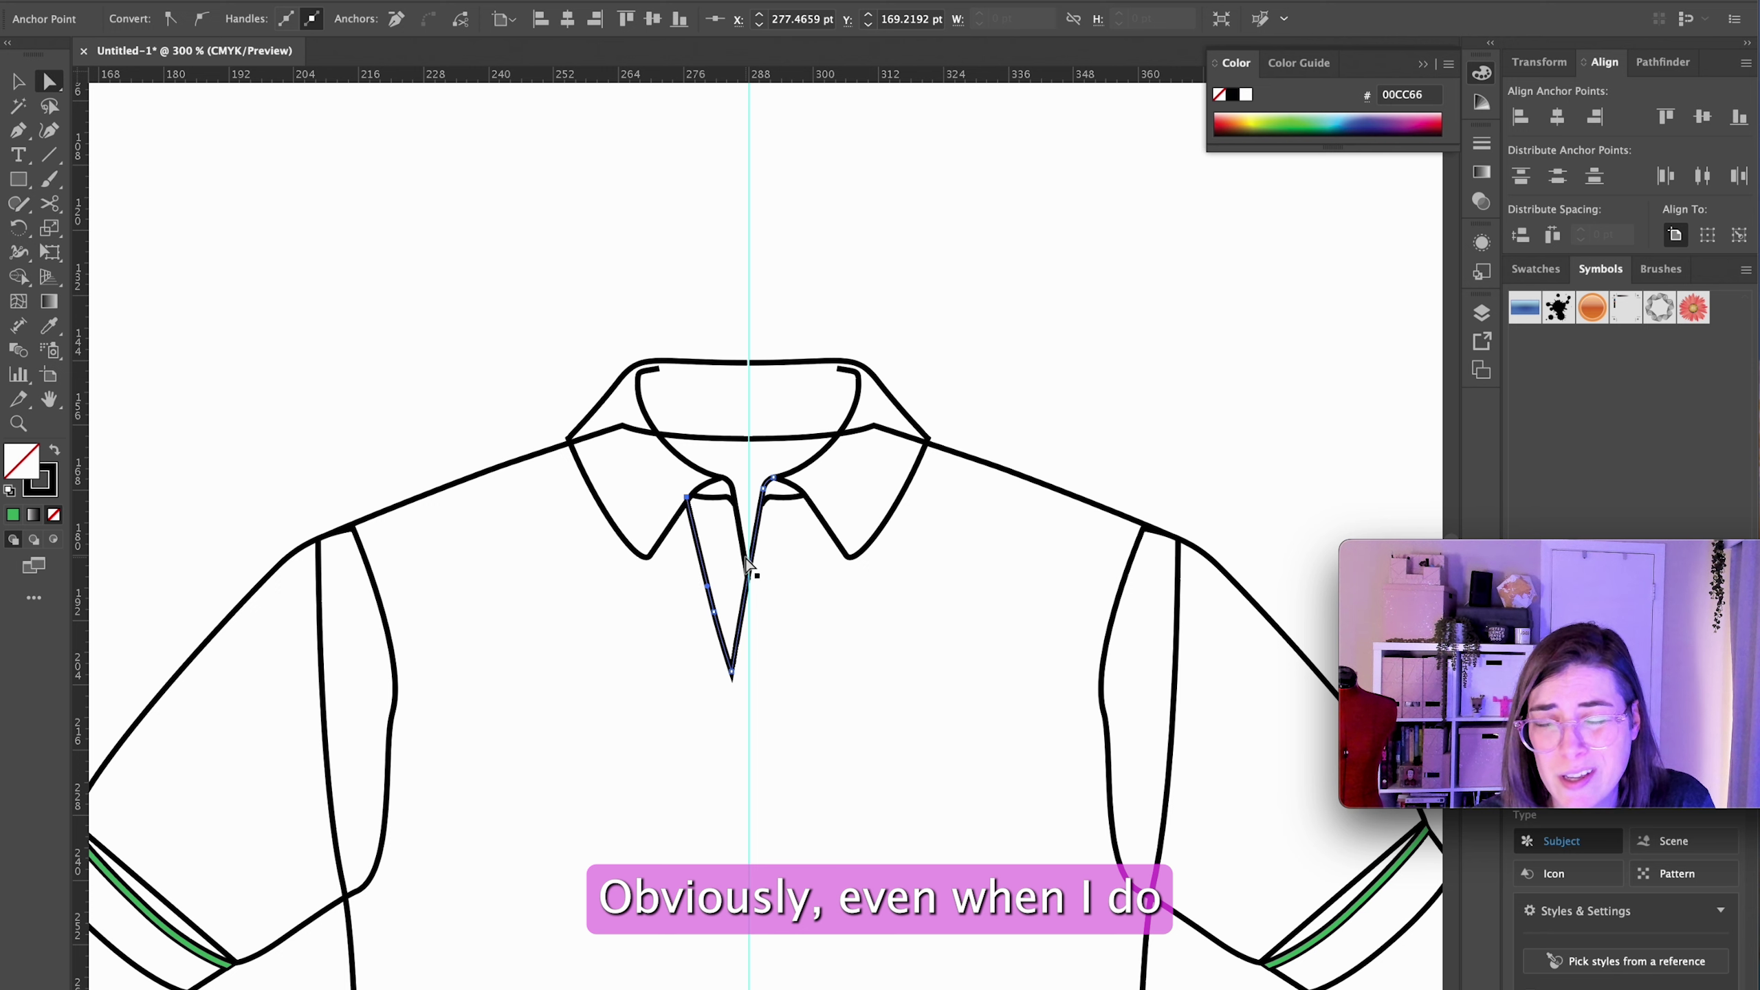
key(Right)
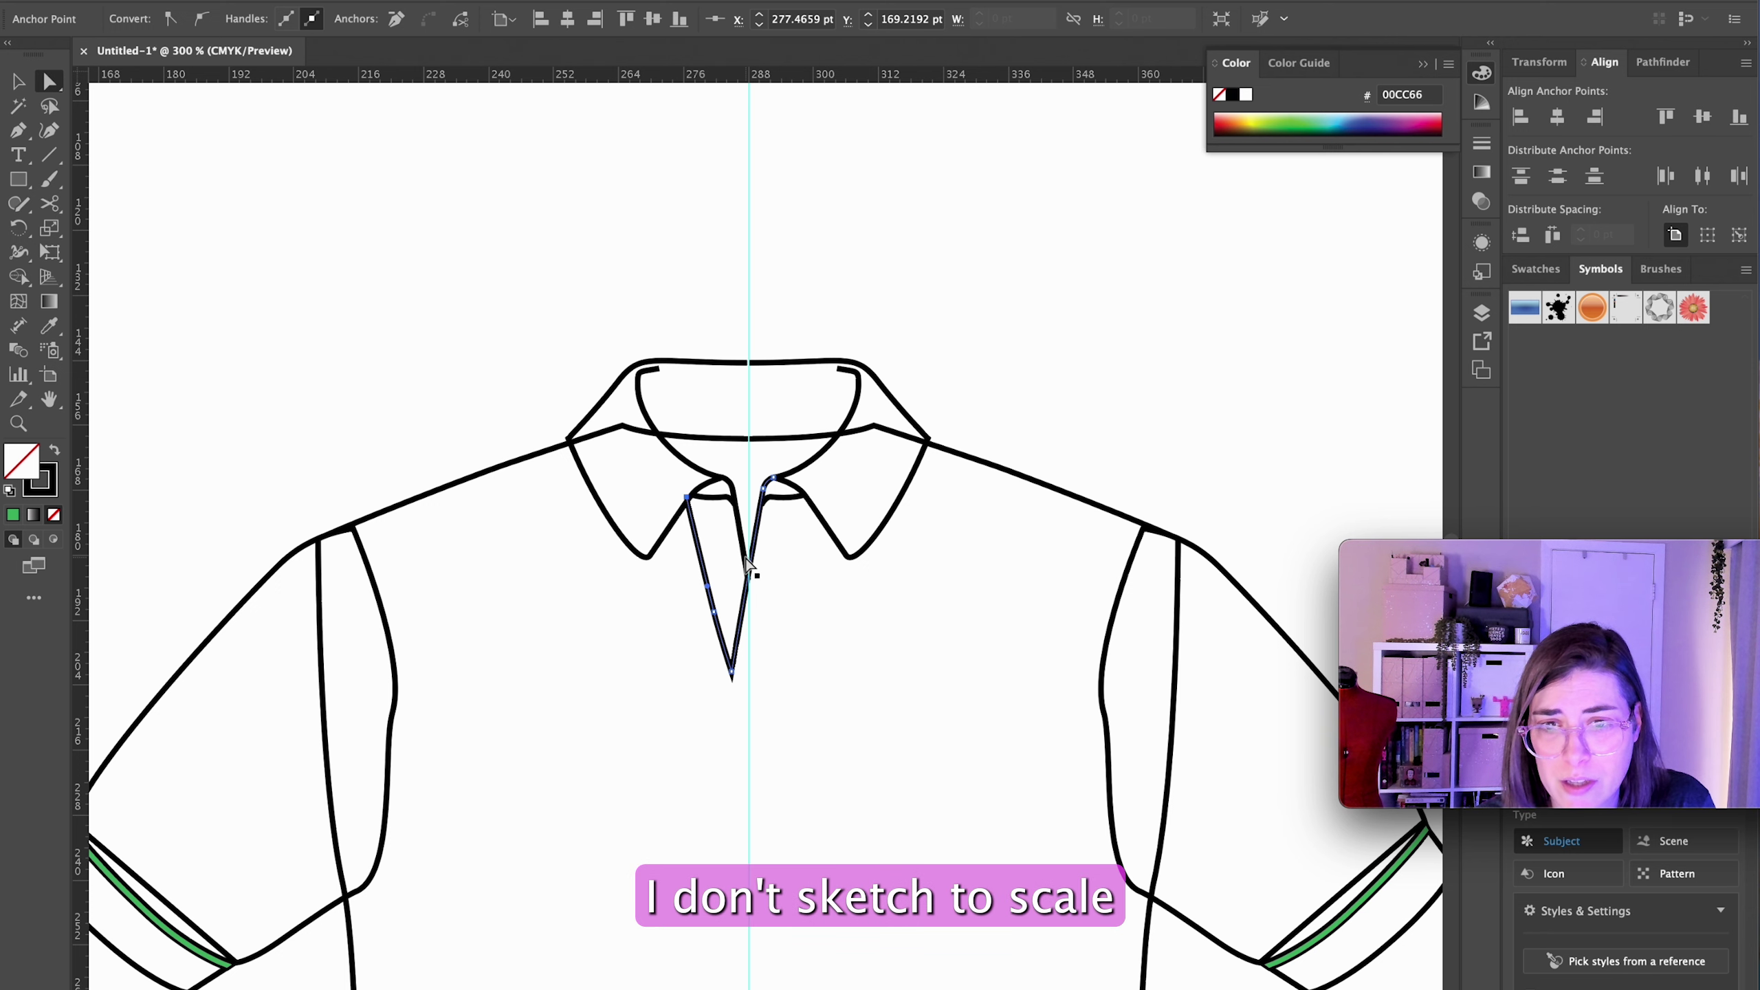
click(814, 601)
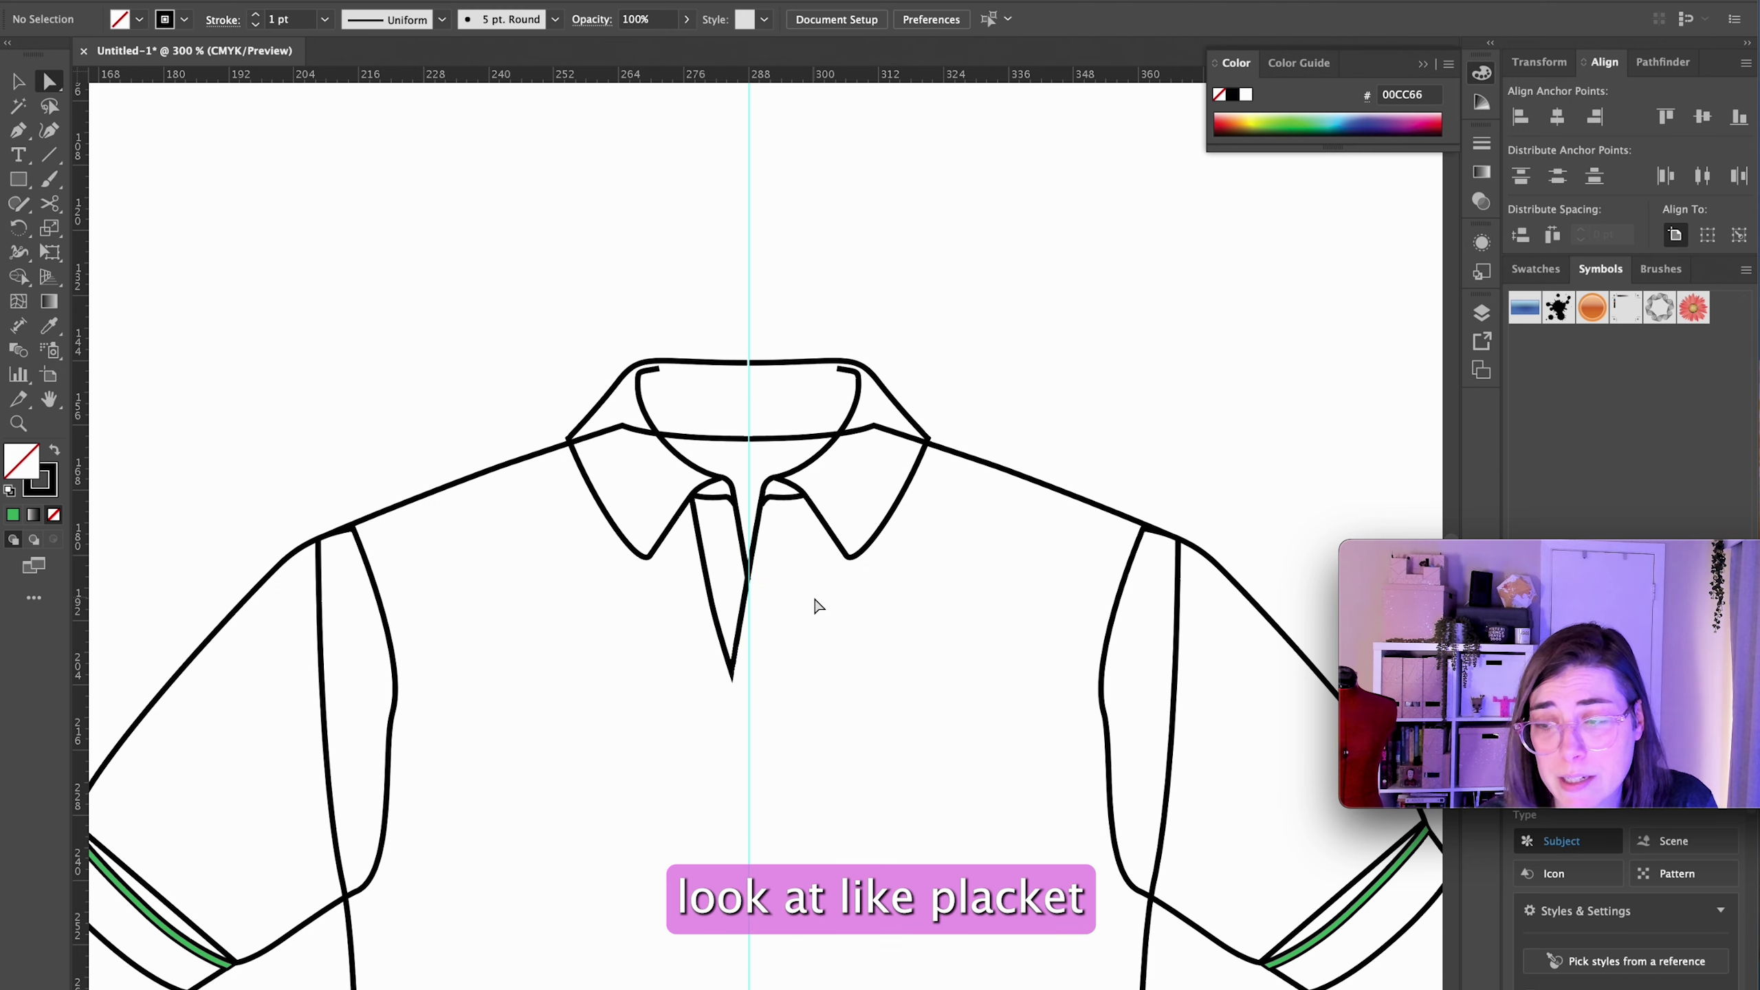
Step: Nudge the inner collar and placket top points on both sides inward toward the centre guide to narrow the neck opening
scroll(713, 551, up, 2)
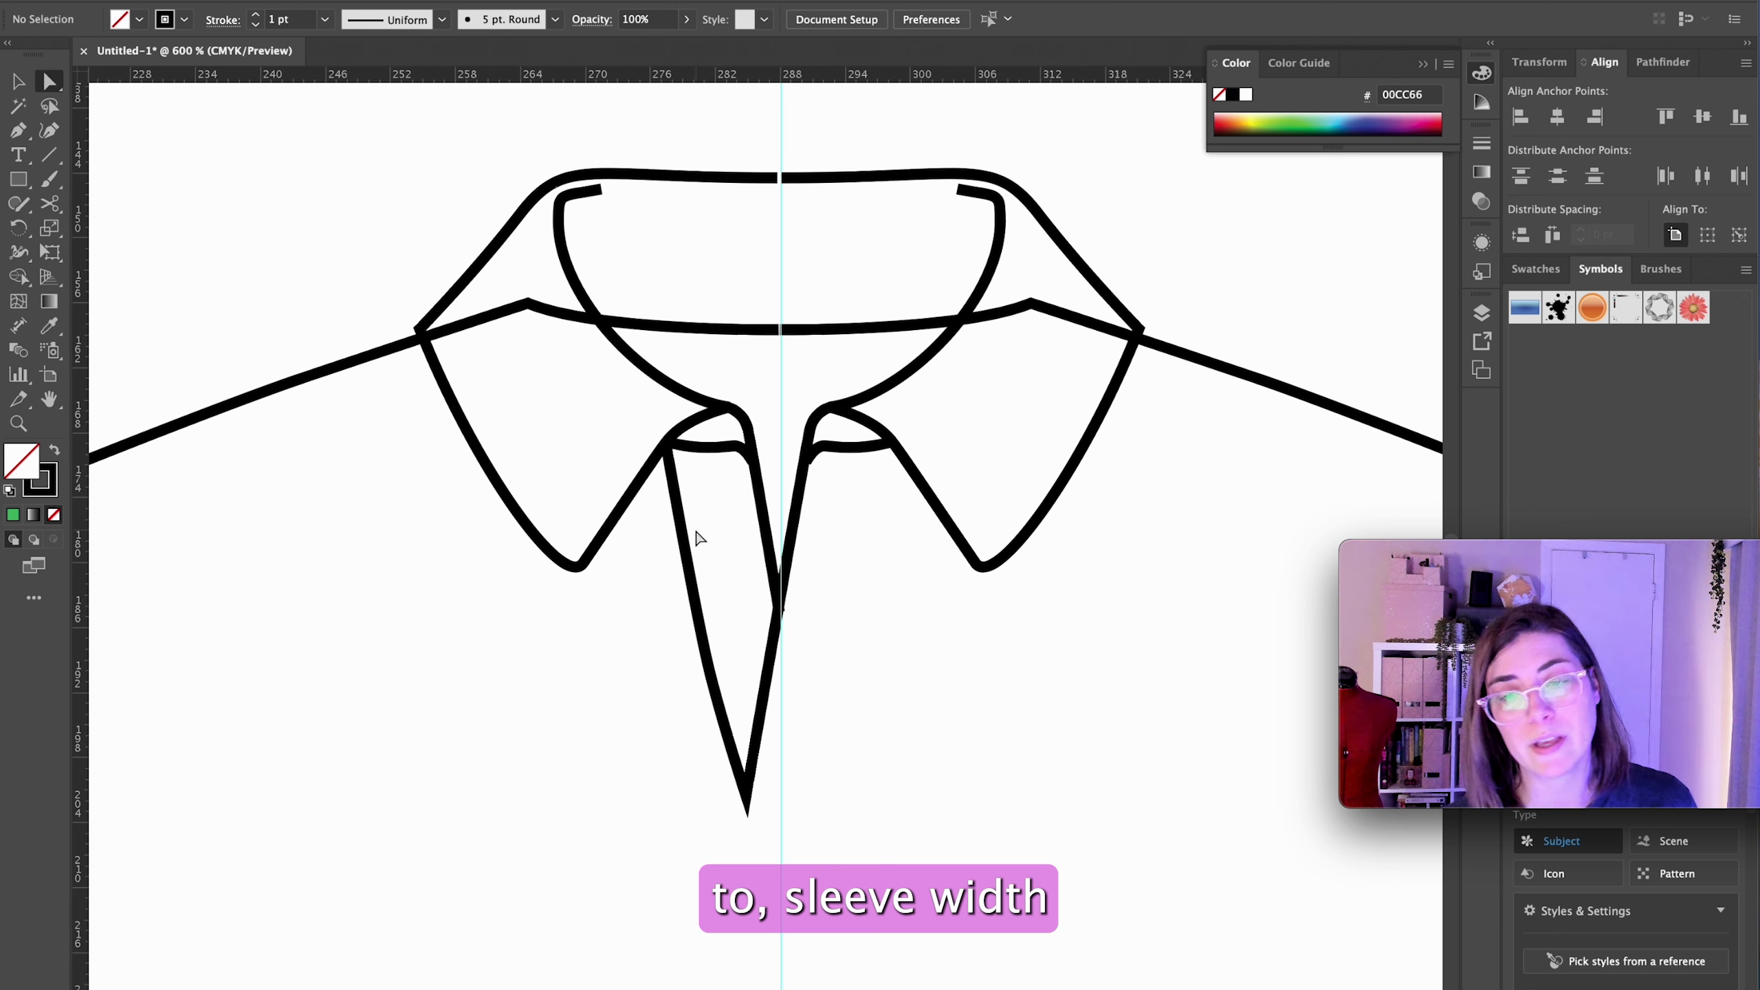
click(686, 545)
click(806, 478)
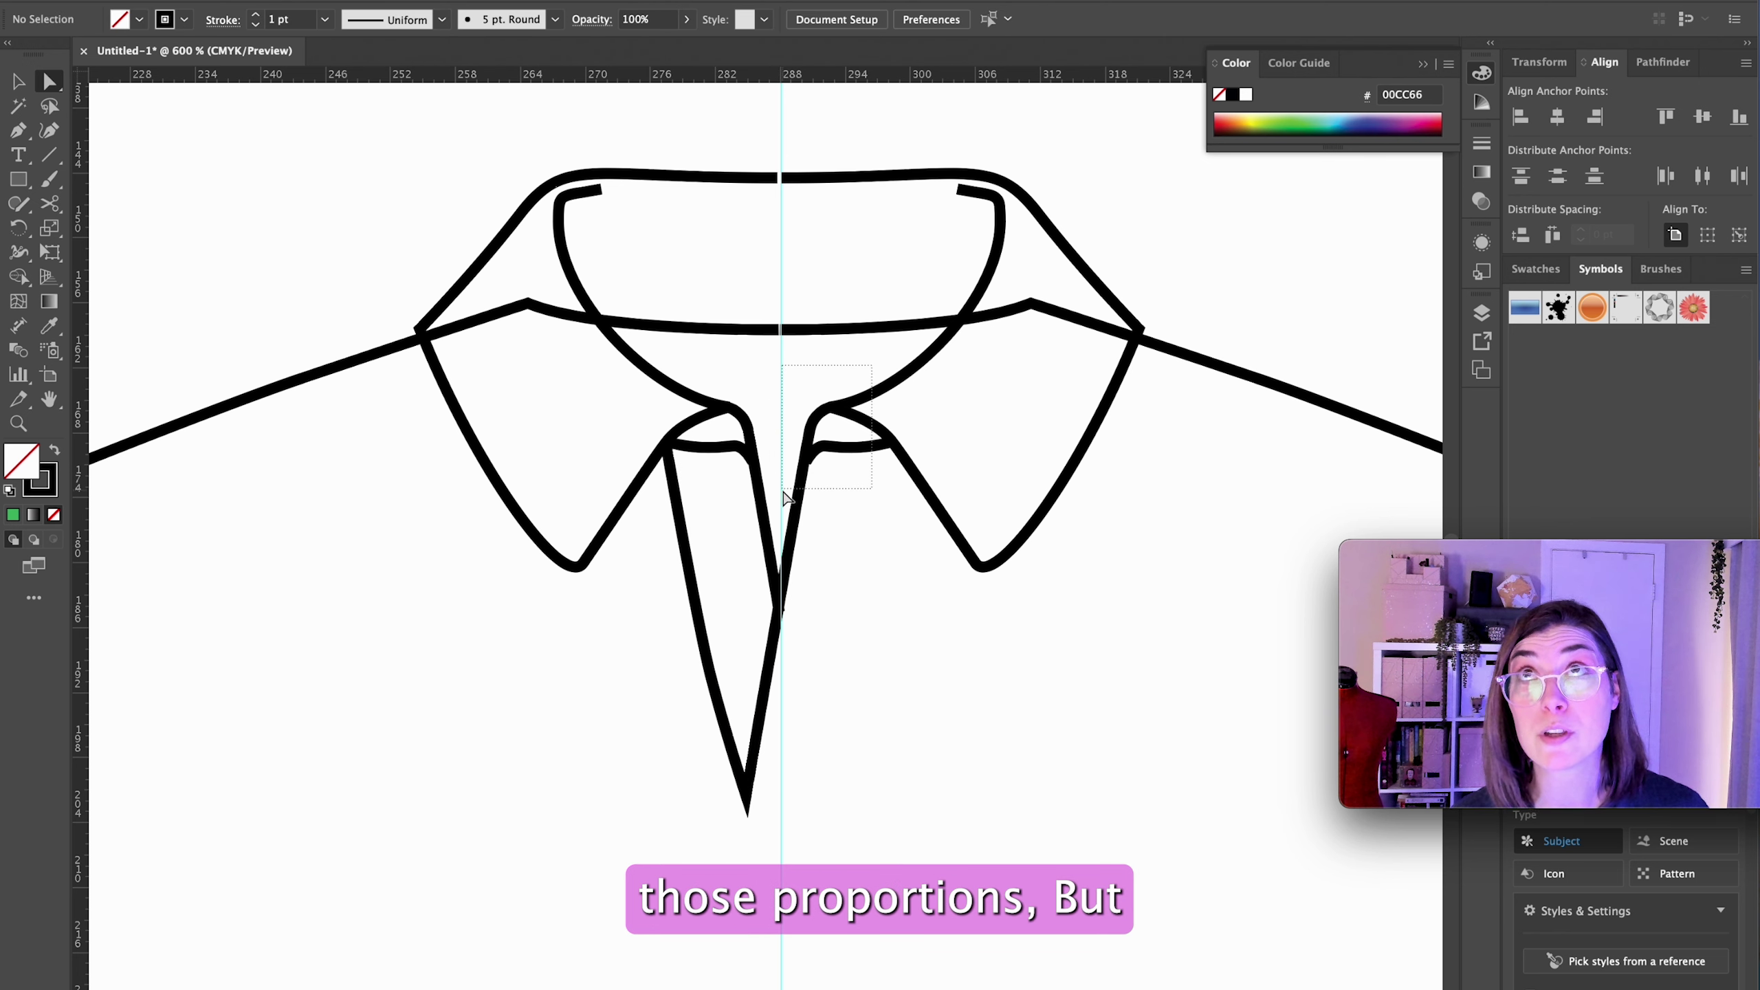
drag(773, 376, 707, 499)
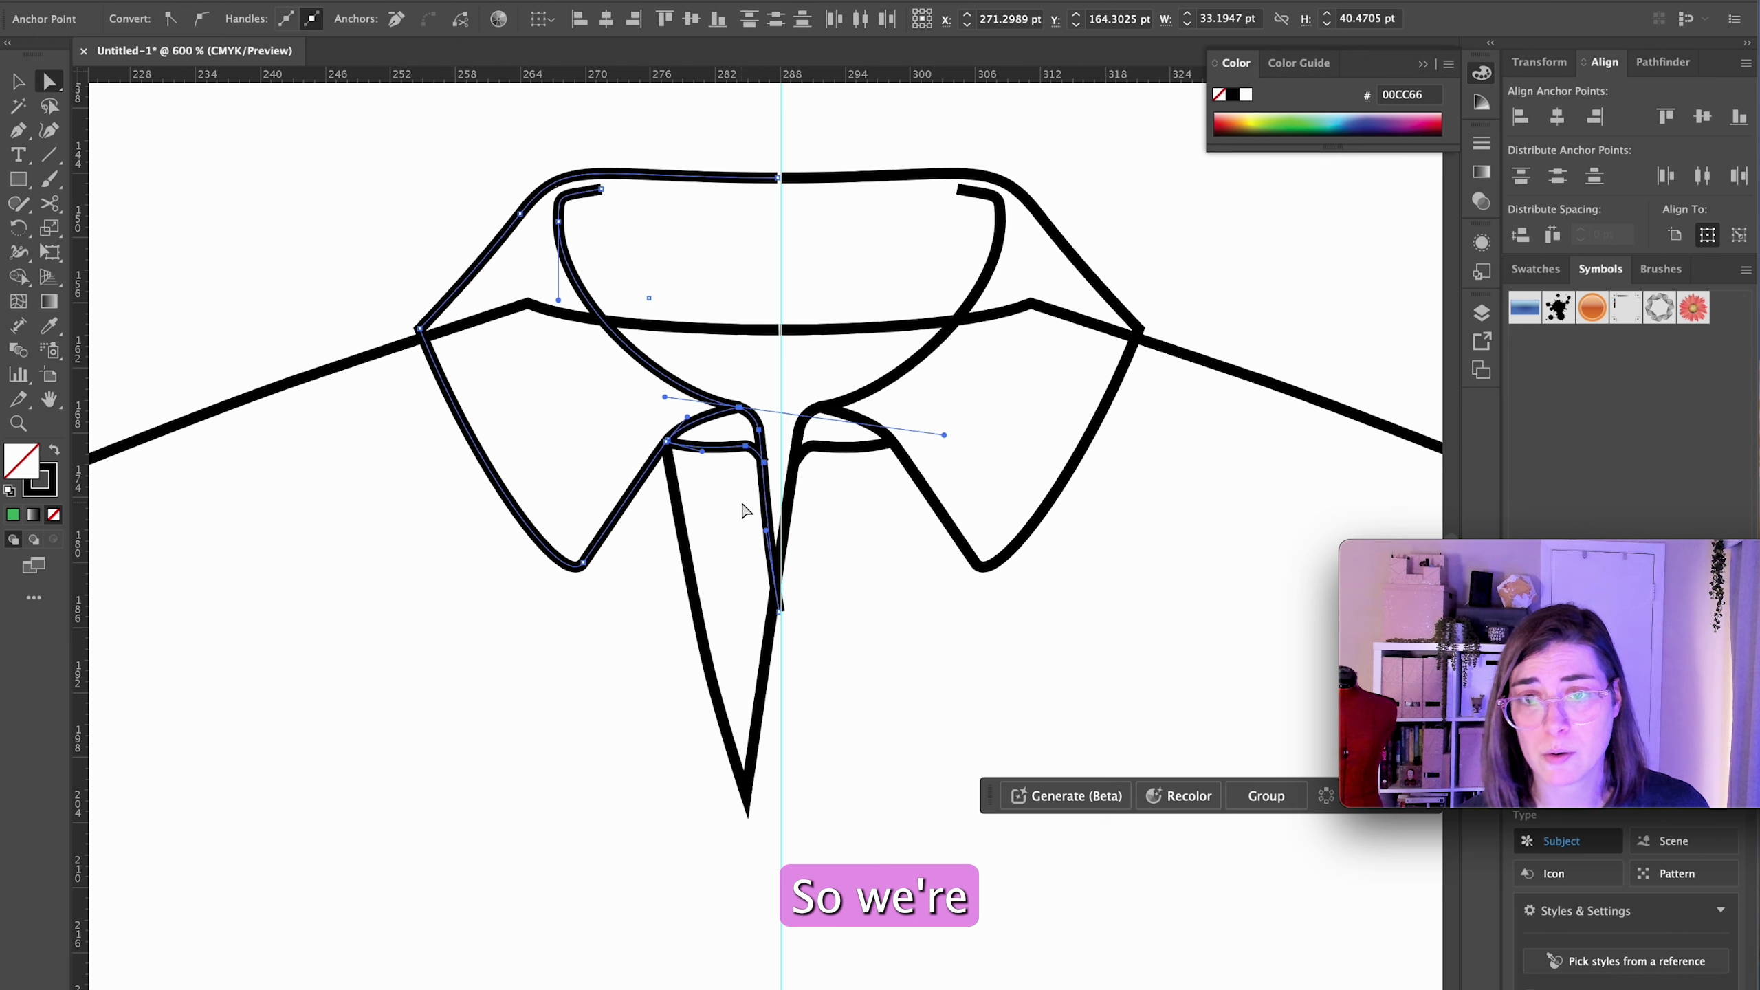
click(887, 638)
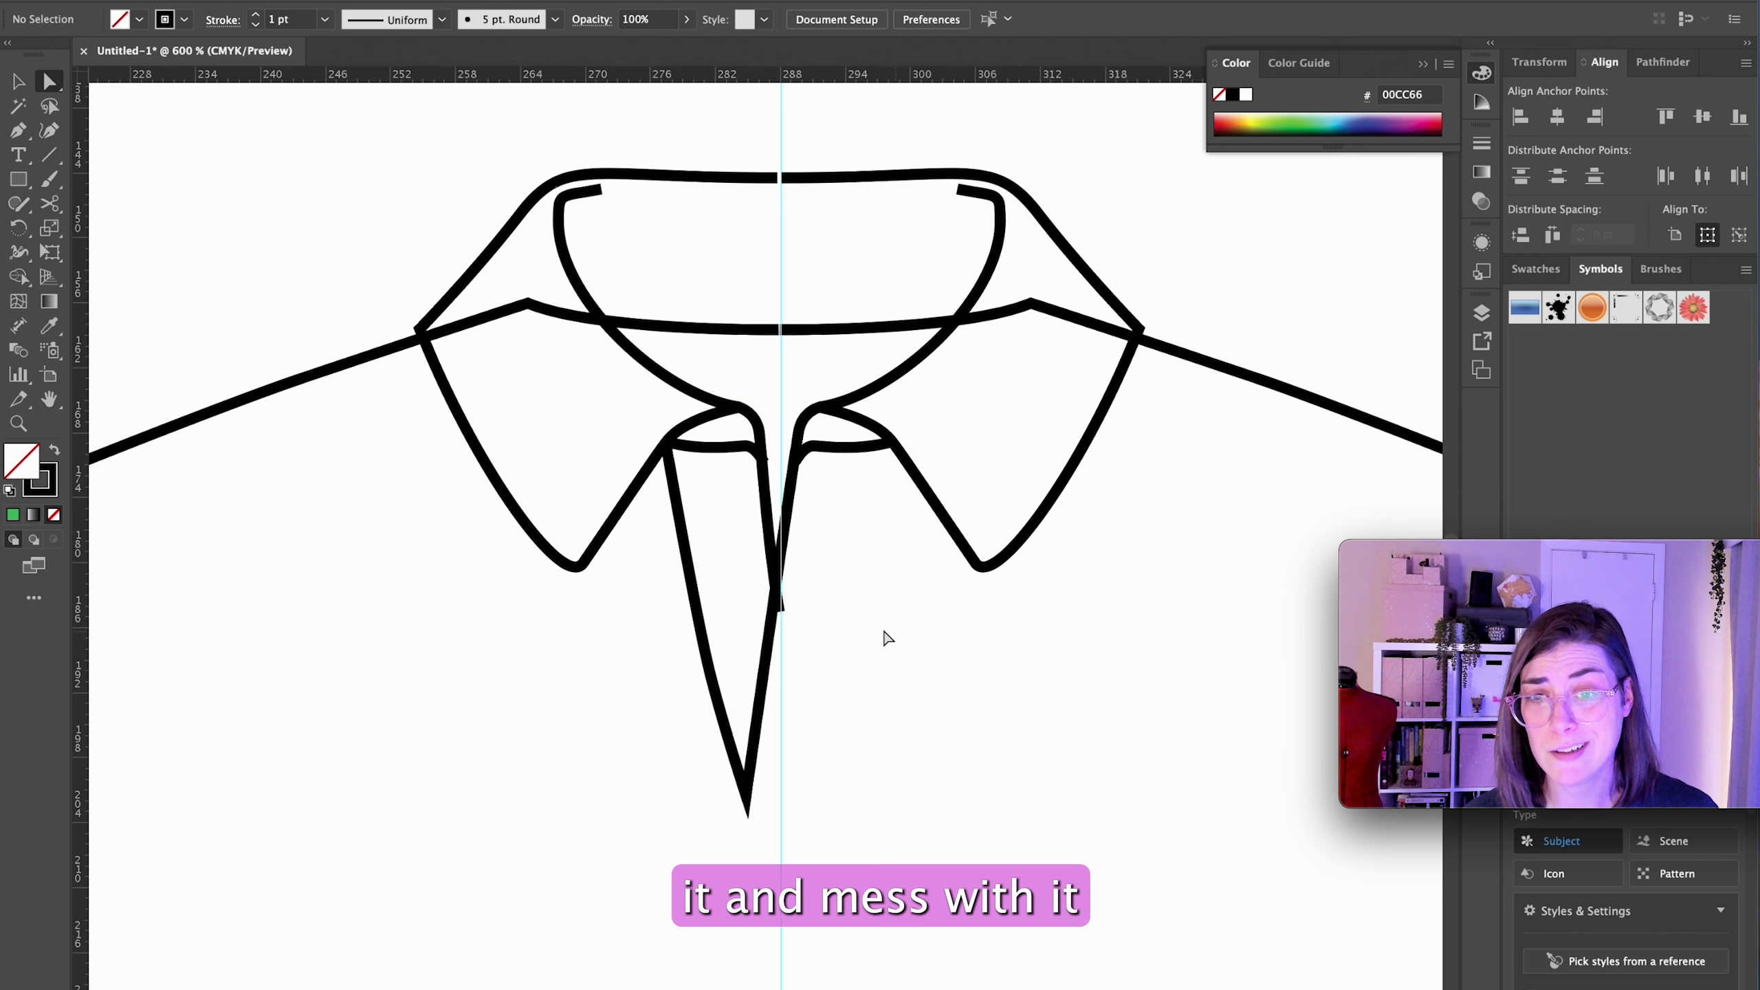
Step: Shorten the inner placket line to end at the crossing and adjust its curve so it runs nearly straight
click(778, 610)
key(super+equal)
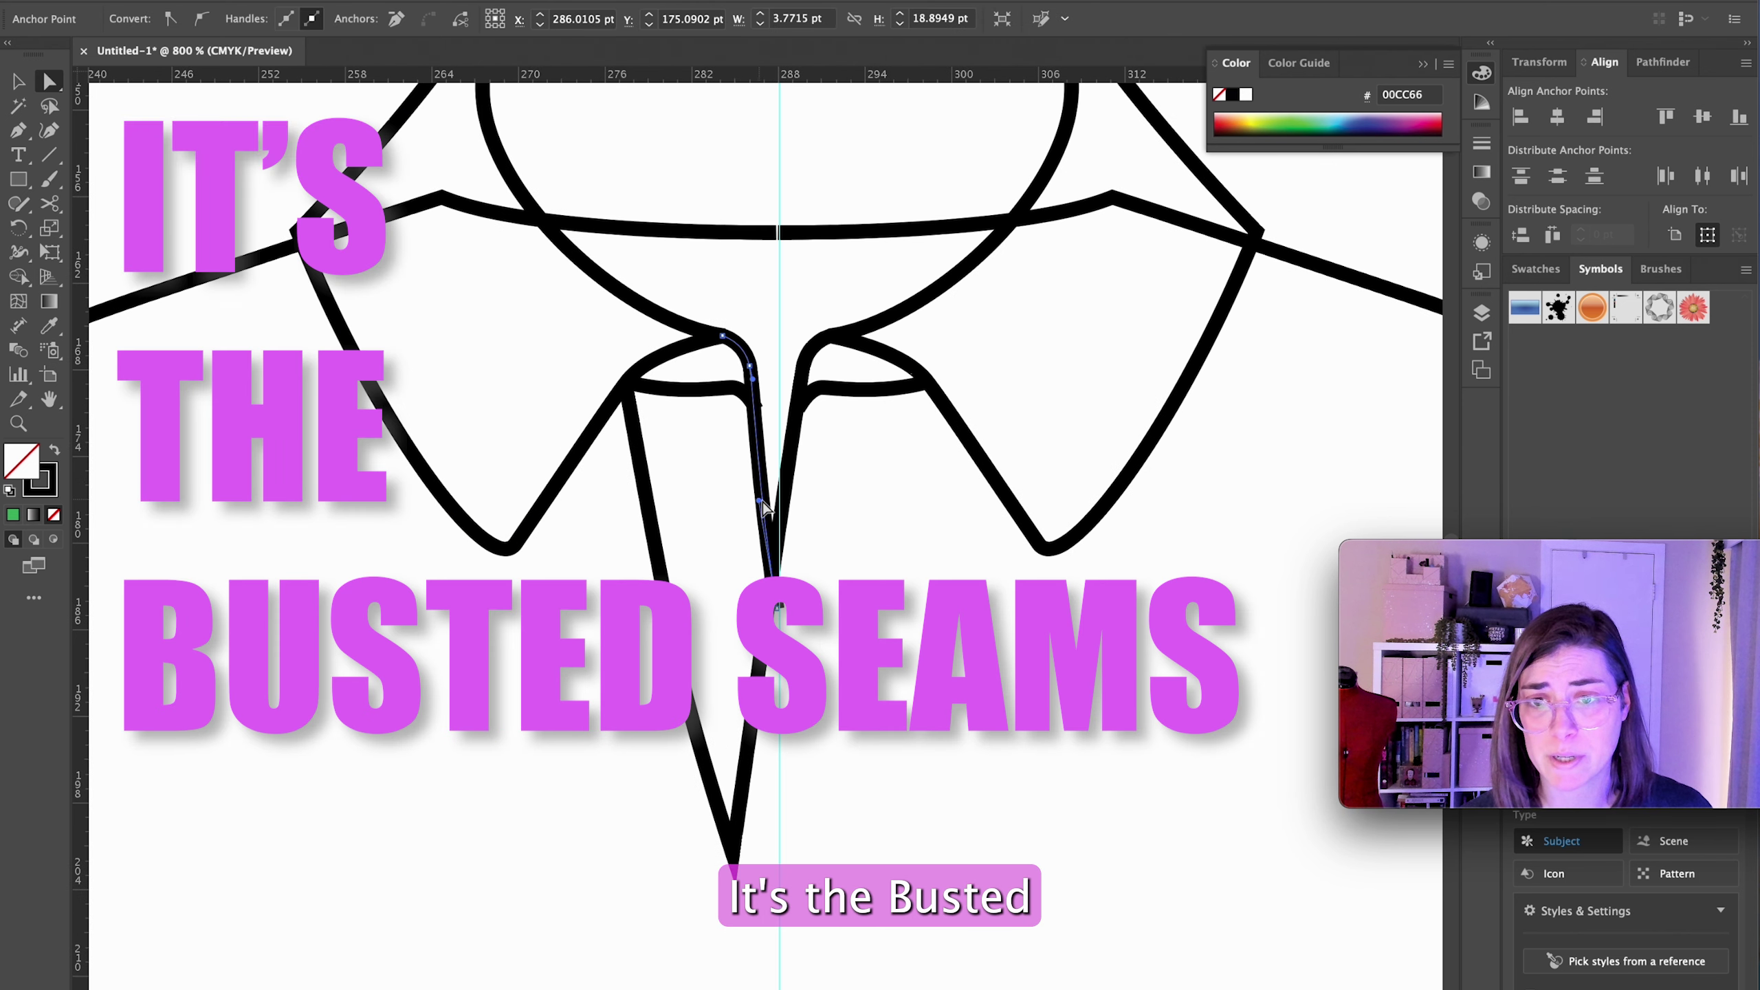
drag(761, 502, 771, 469)
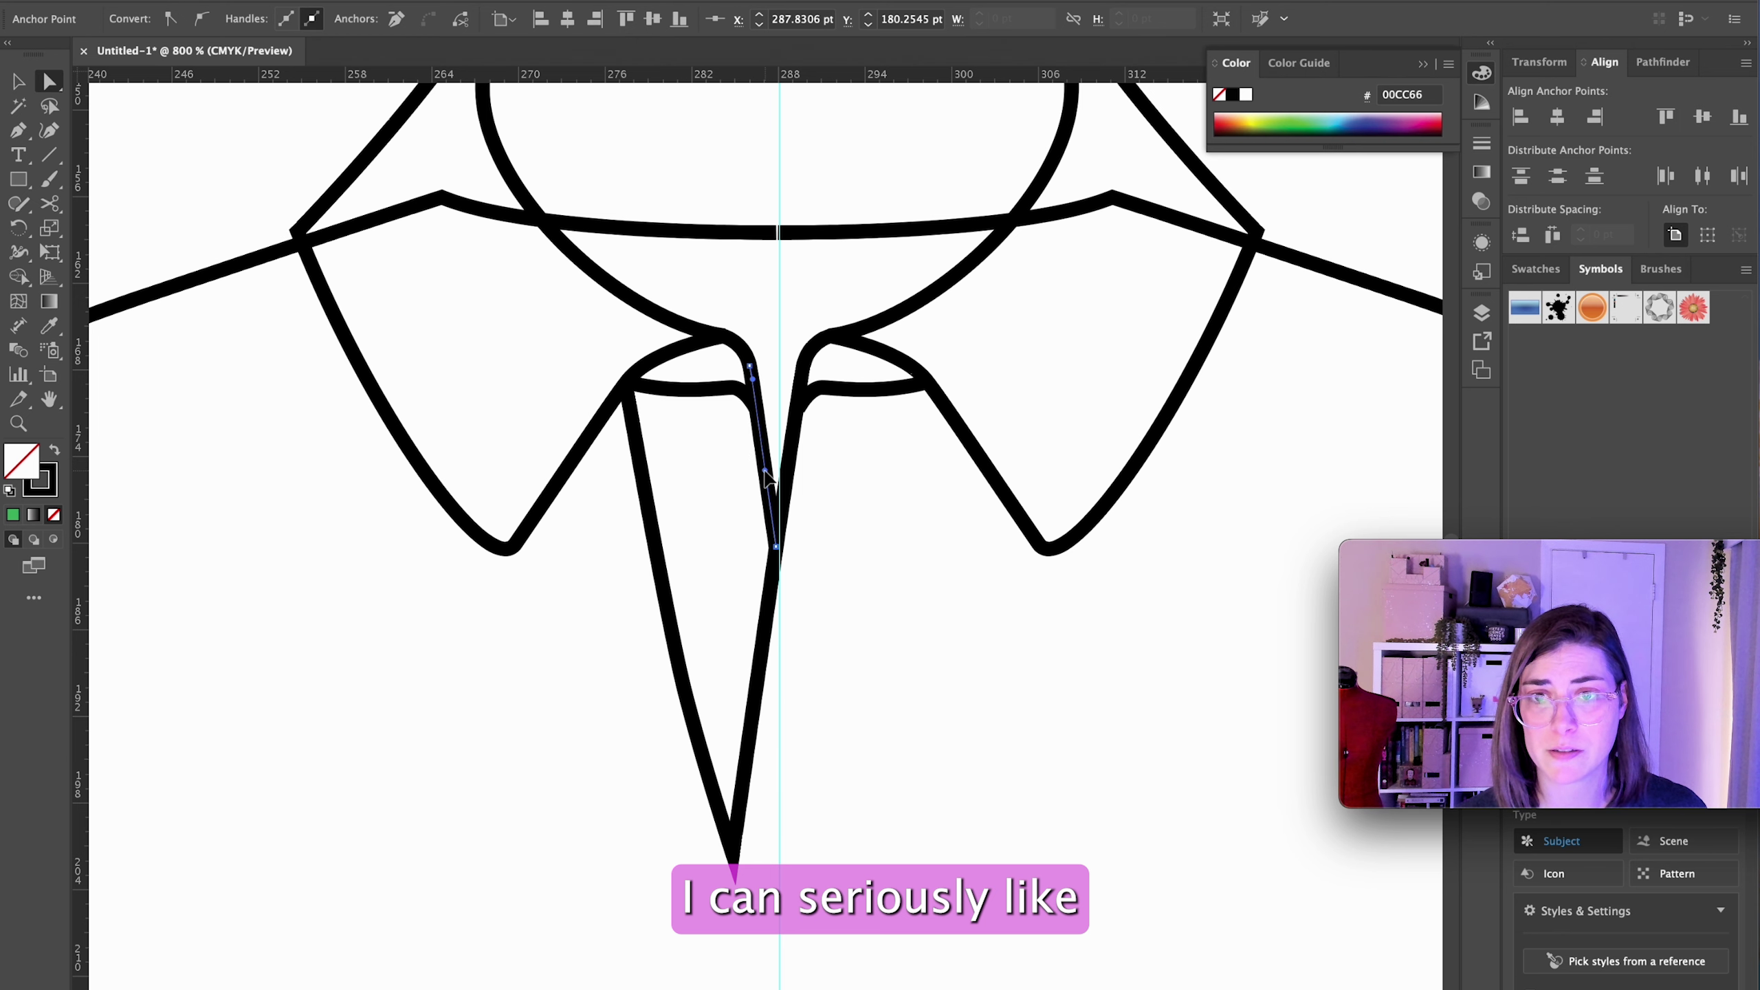
click(908, 667)
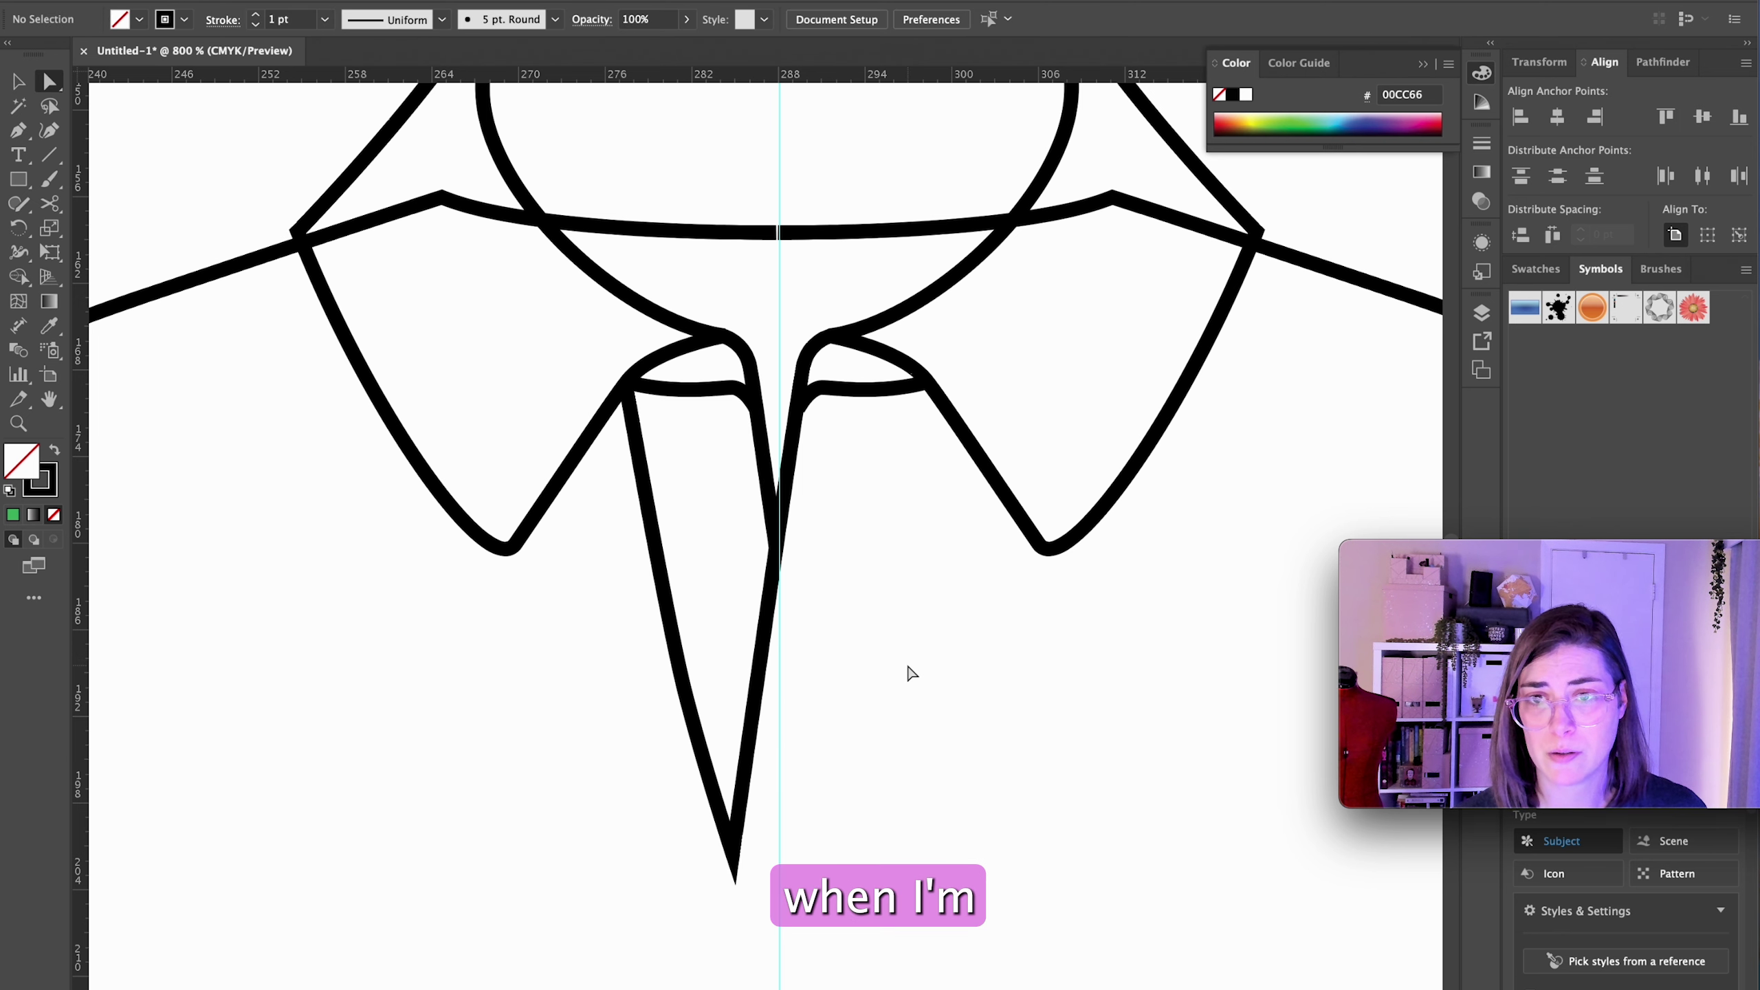
Step: Taper the hem band by nudging both of its lower corners slightly inward
key(super+minus)
key(super+minus)
key(super+minus)
key(super+minus)
key(super+minus)
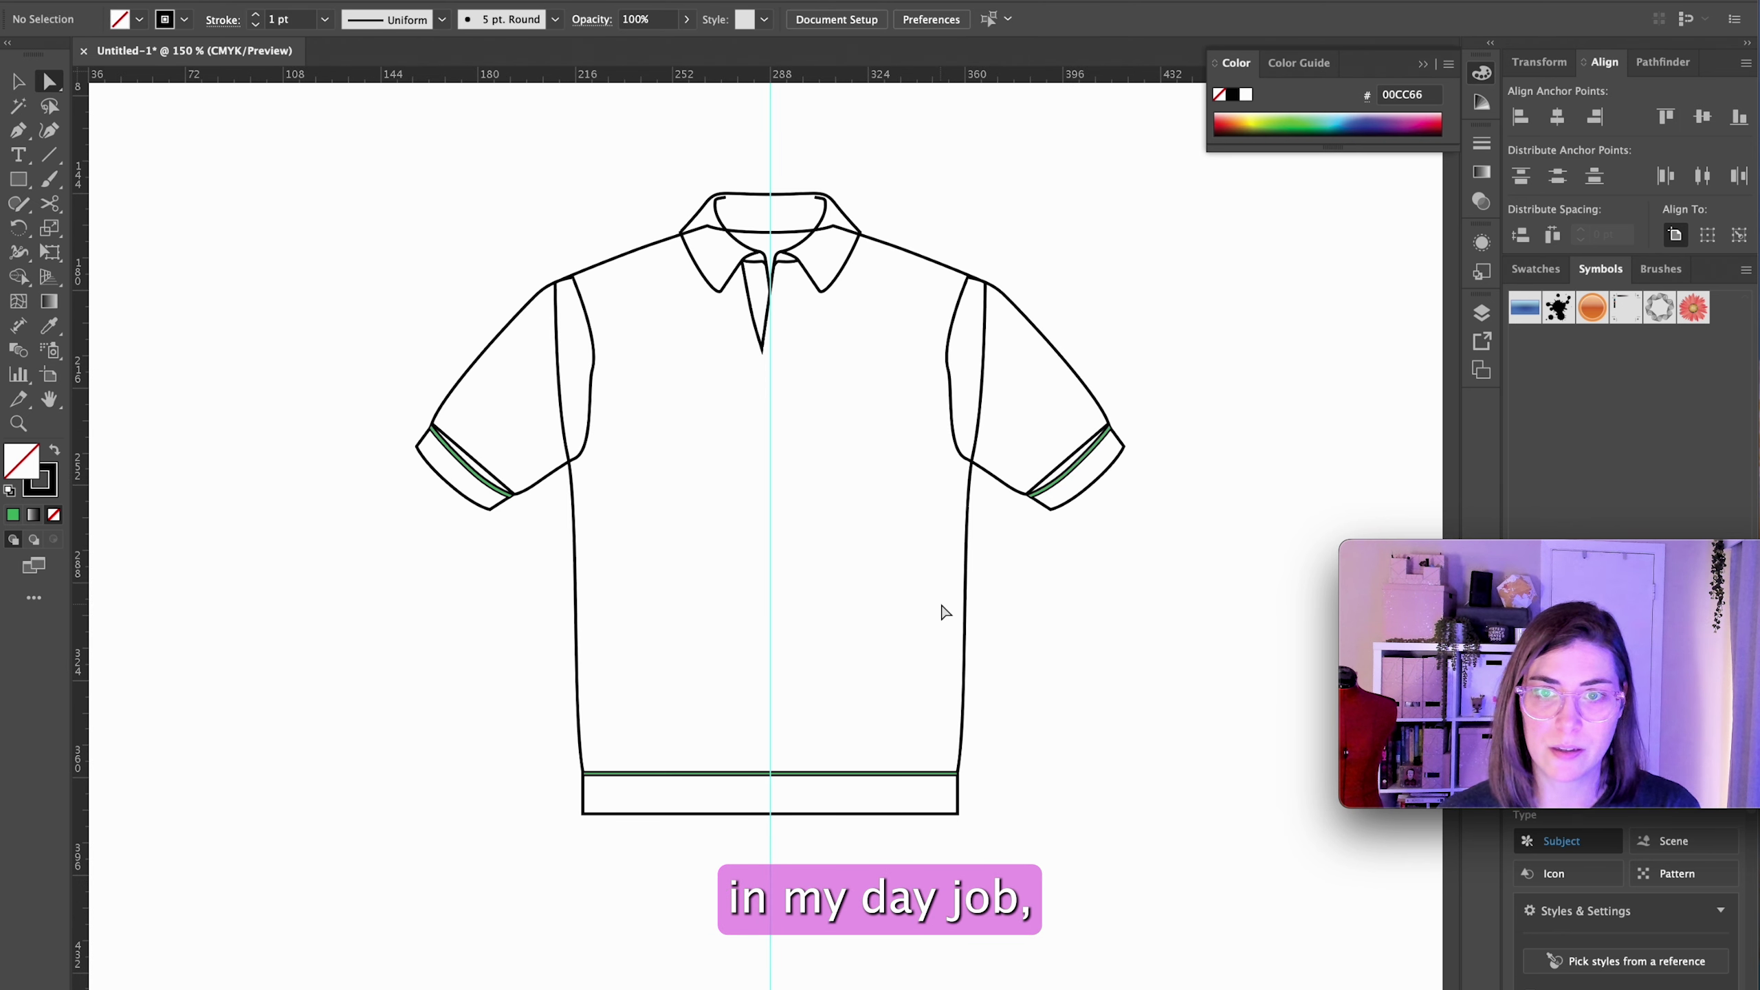
click(958, 815)
key(Left)
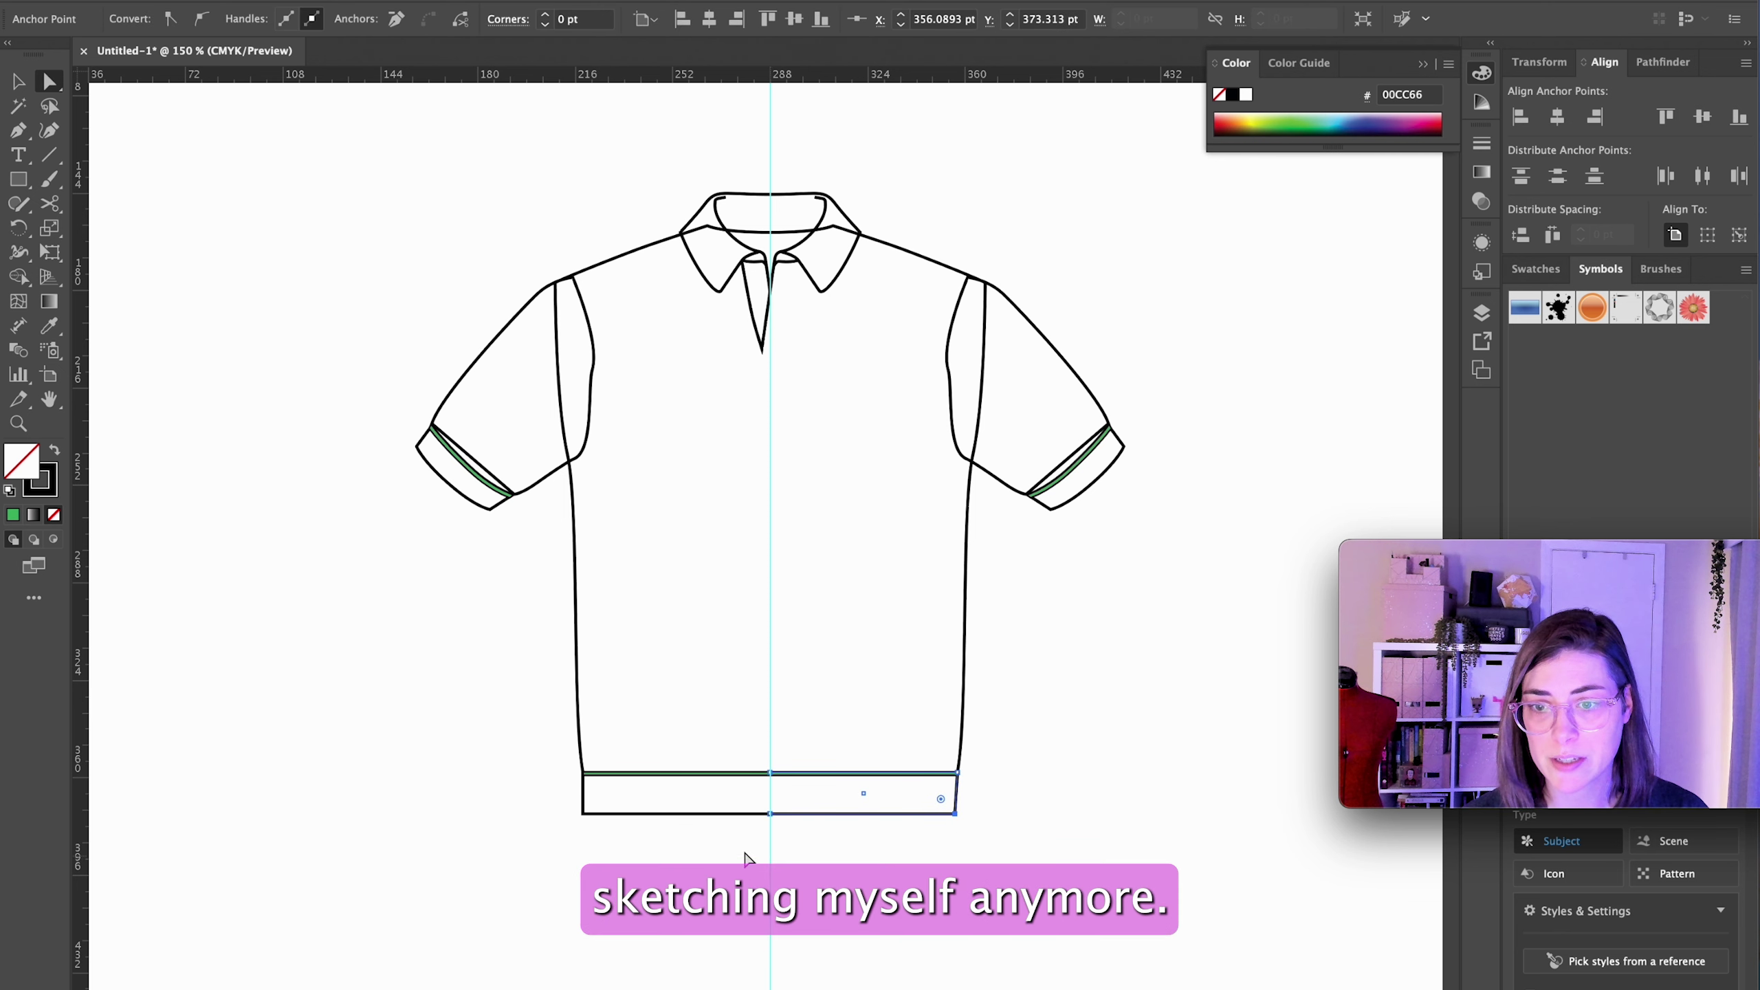
click(584, 816)
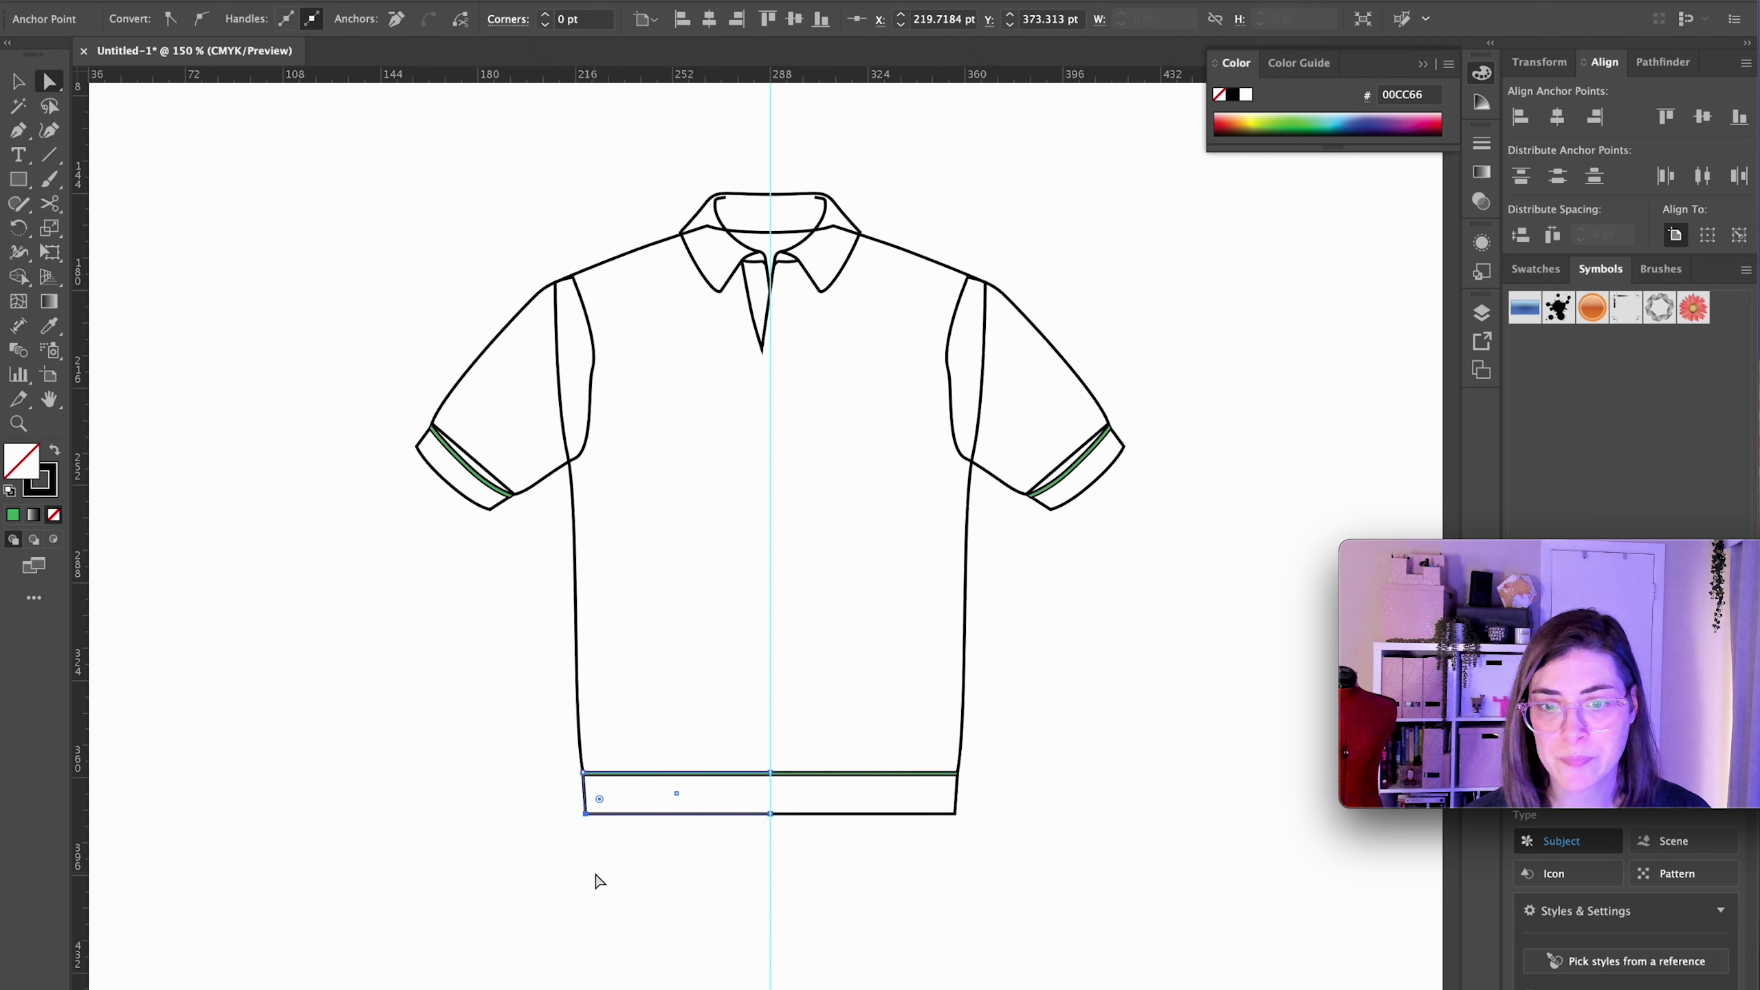
click(616, 881)
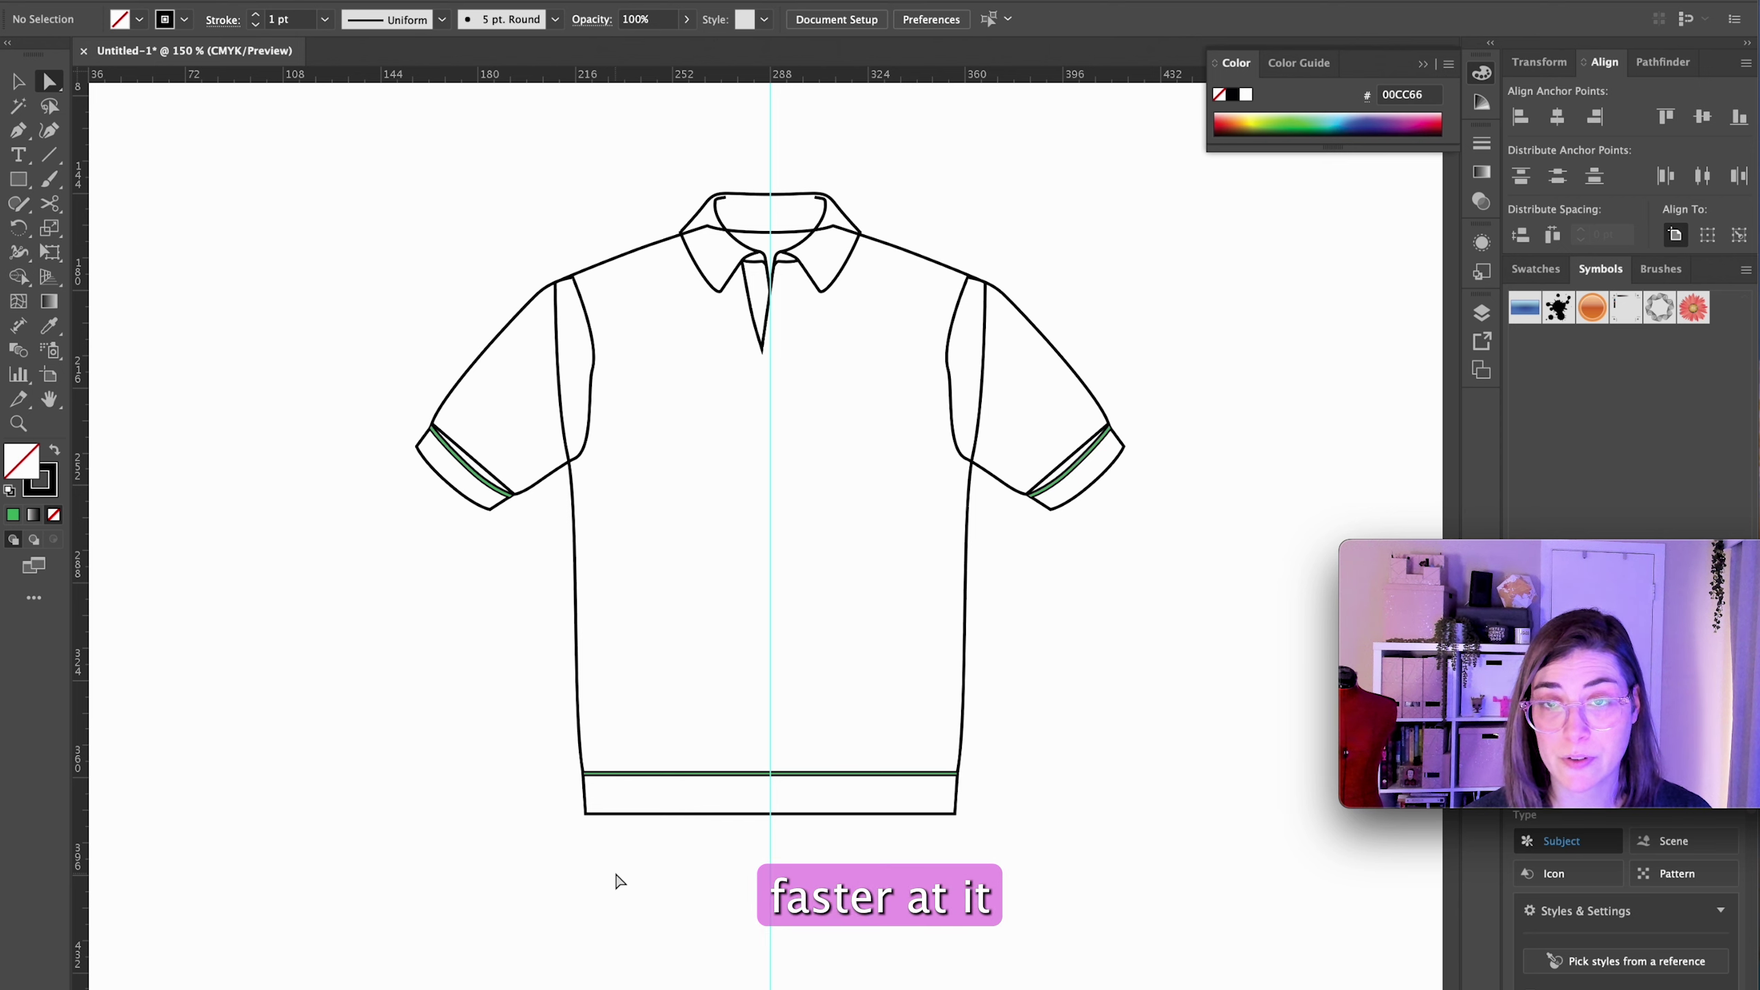
key(super+z)
click(1025, 829)
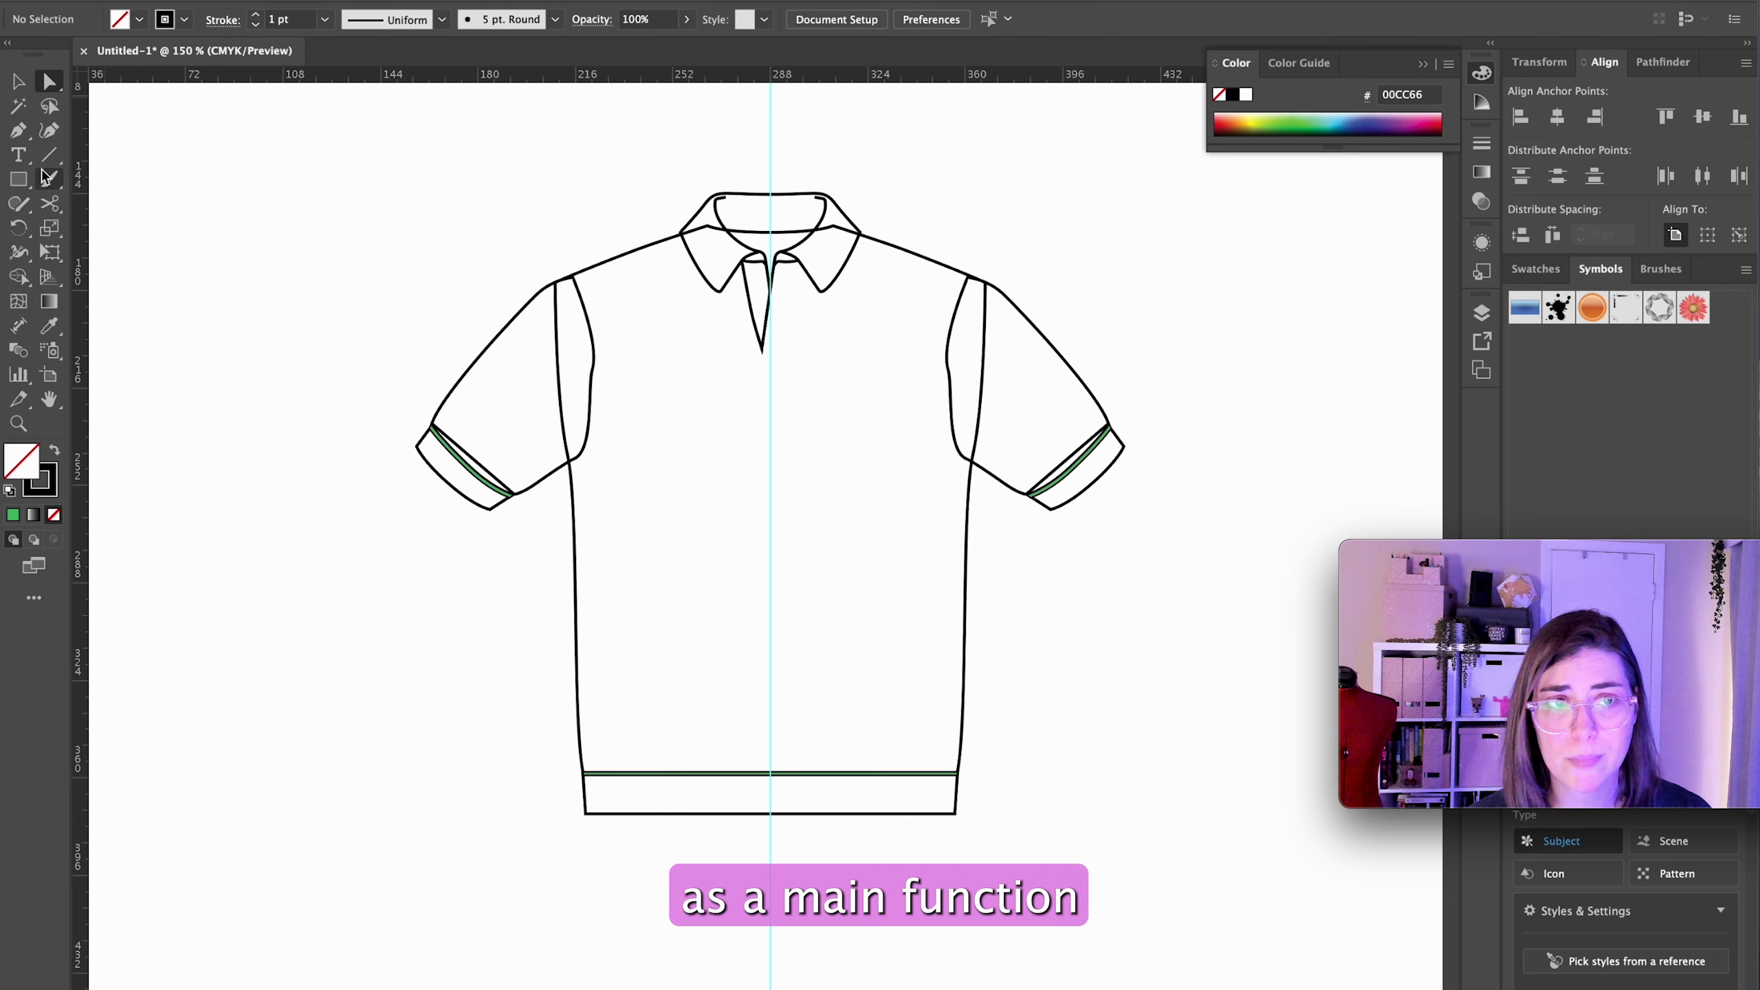
Step: Draw a small two-segment V mark with the Pen tool beside the right-hand sleeve and adjust the end of its upper arm
click(18, 130)
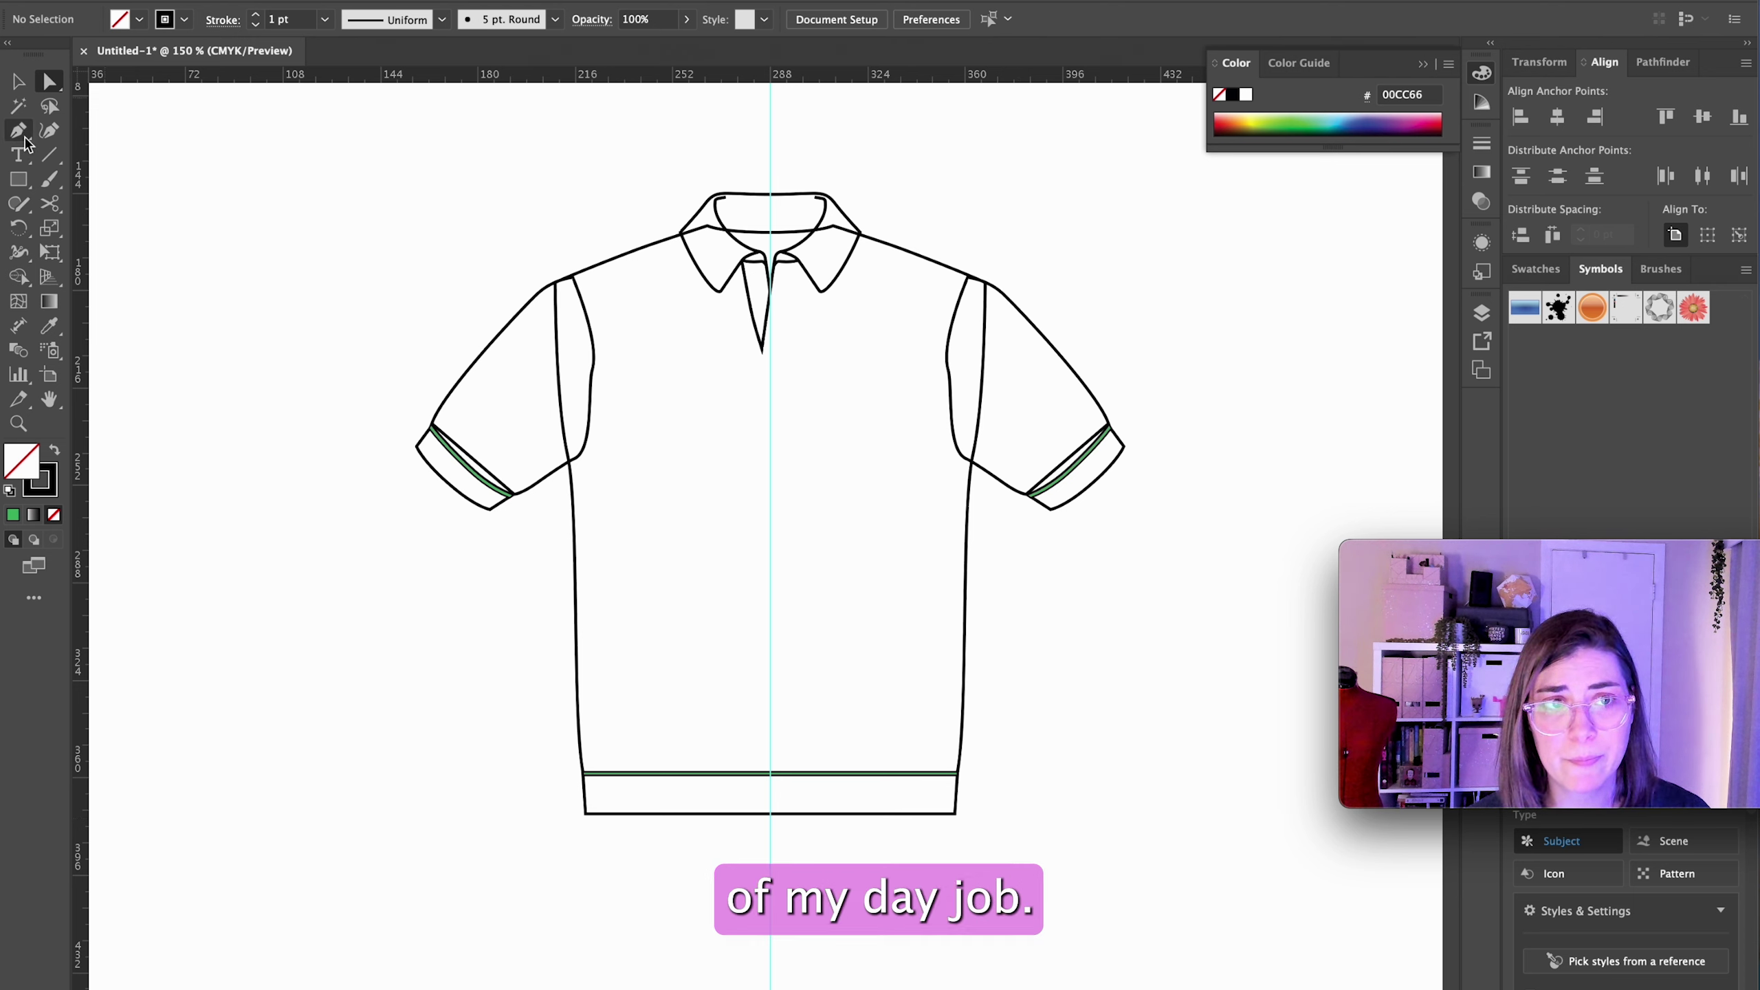
click(1109, 275)
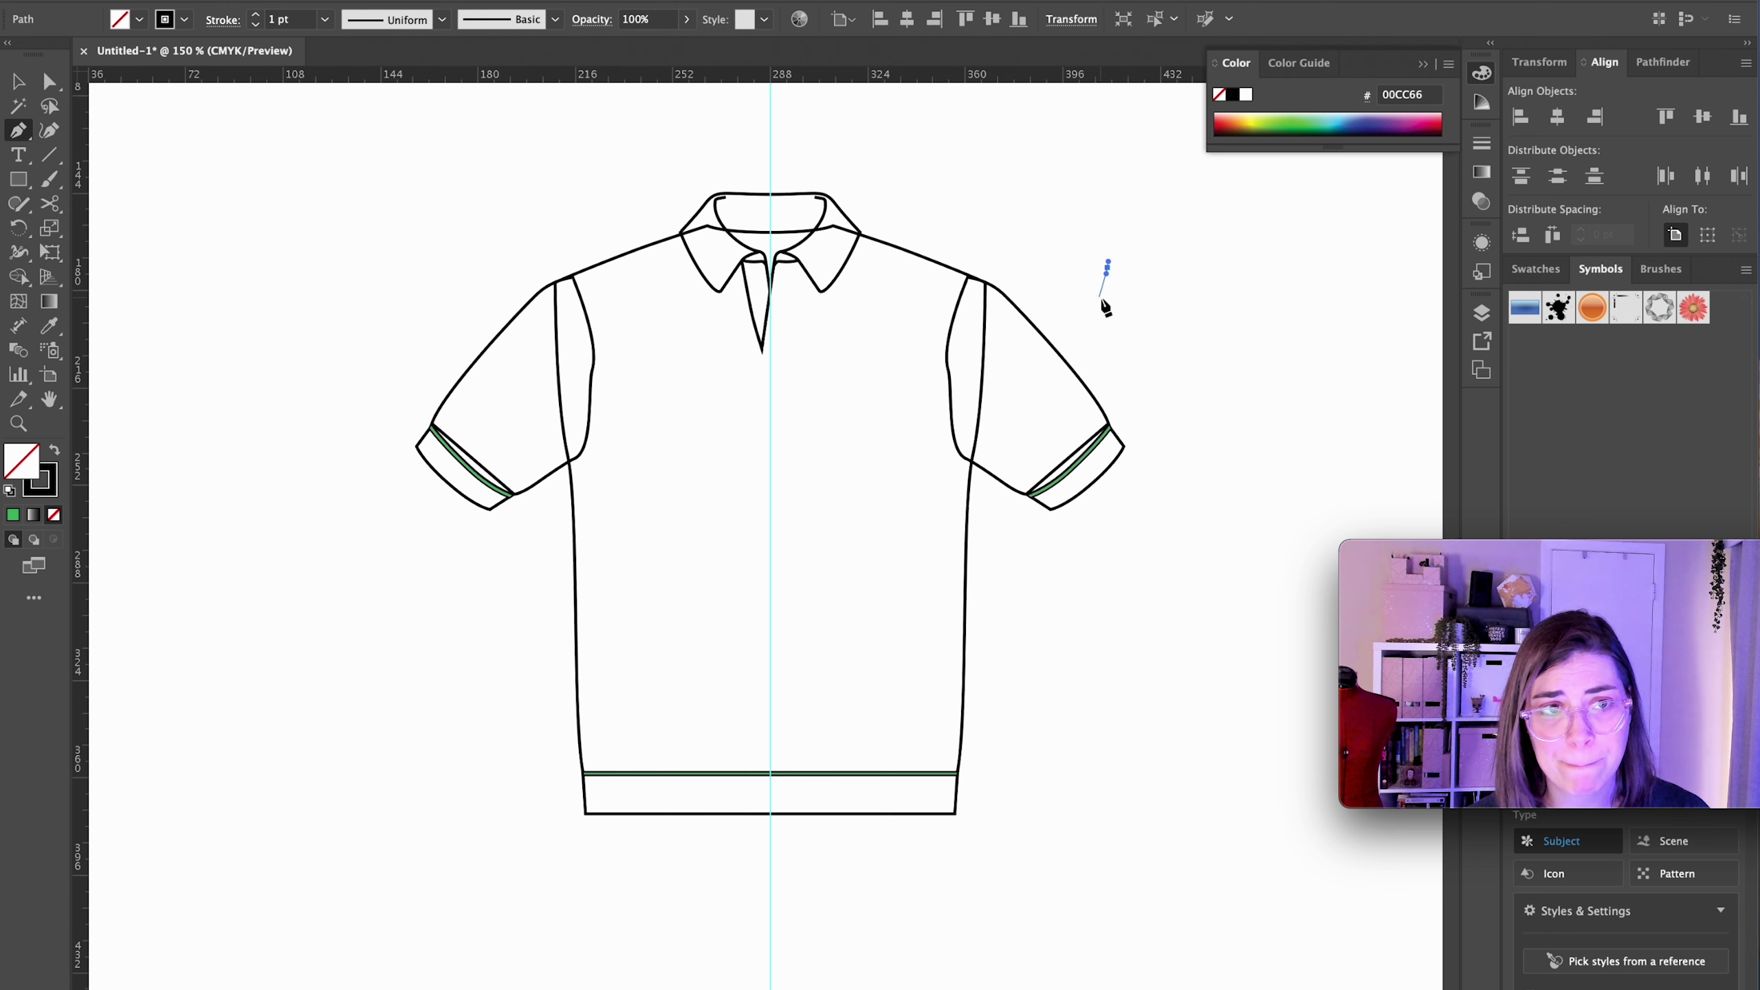
click(1100, 298)
click(1117, 281)
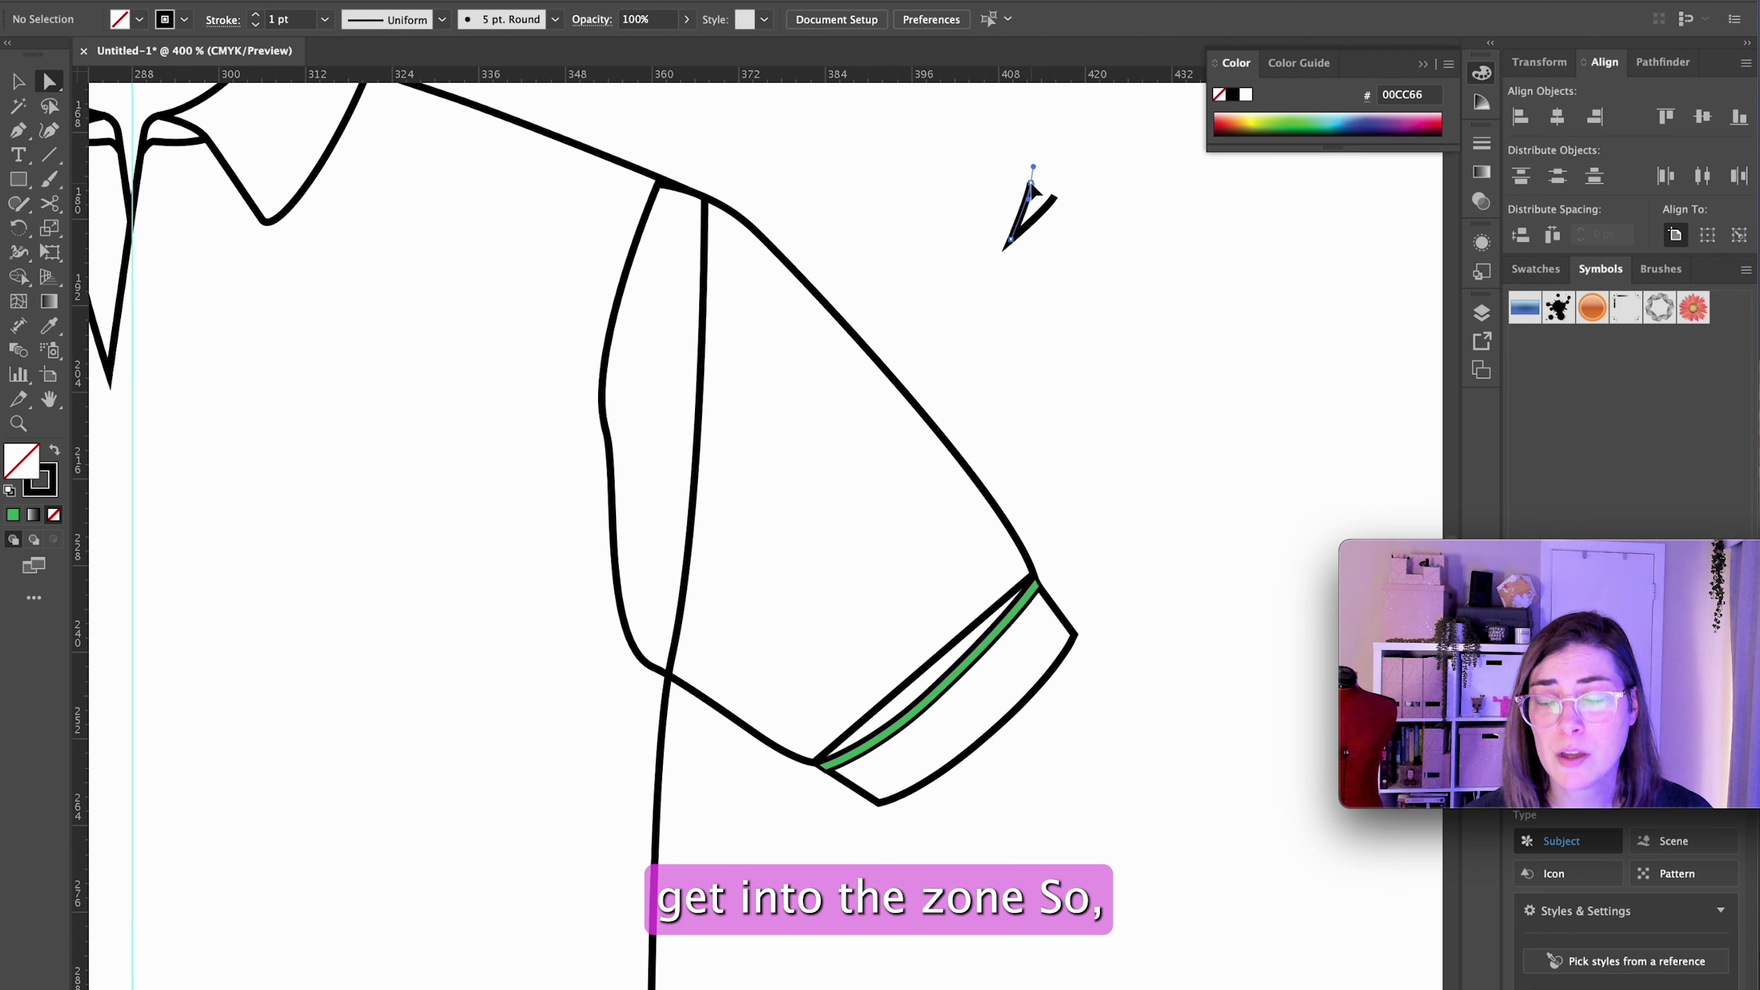
drag(1029, 161, 1027, 185)
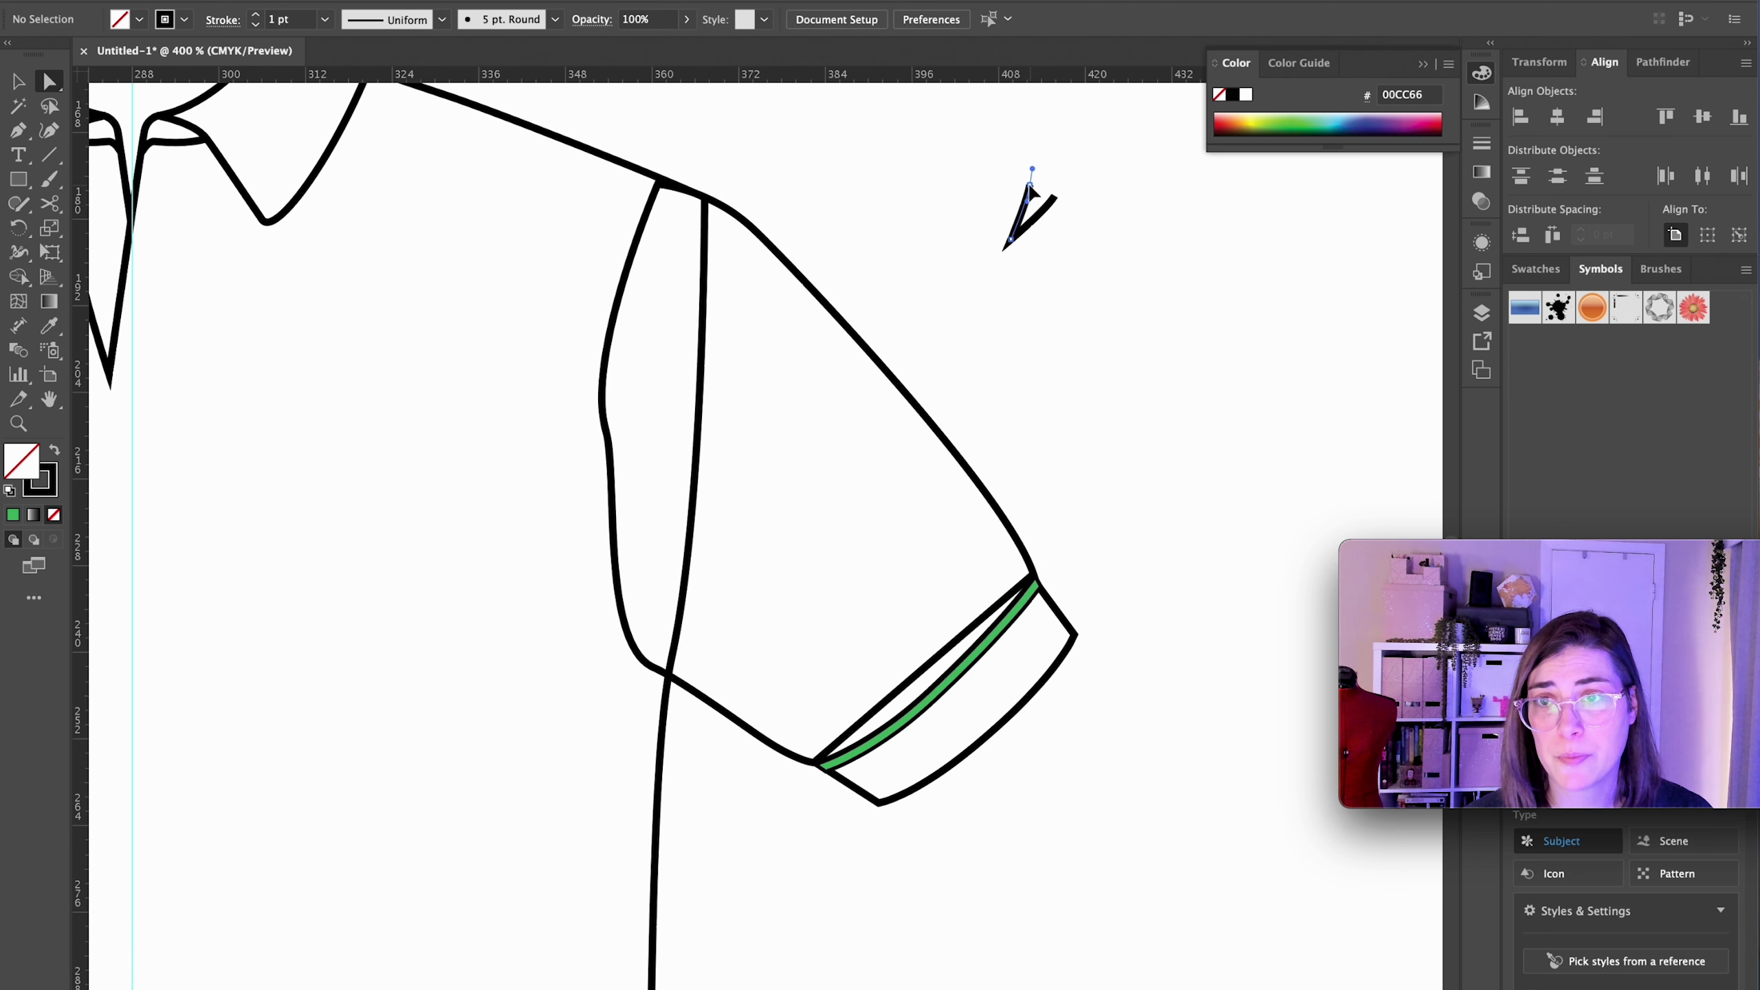
click(1132, 301)
Step: Shrink the V mark and place it on the sleeve beside the right-hand armhole seam
key(v)
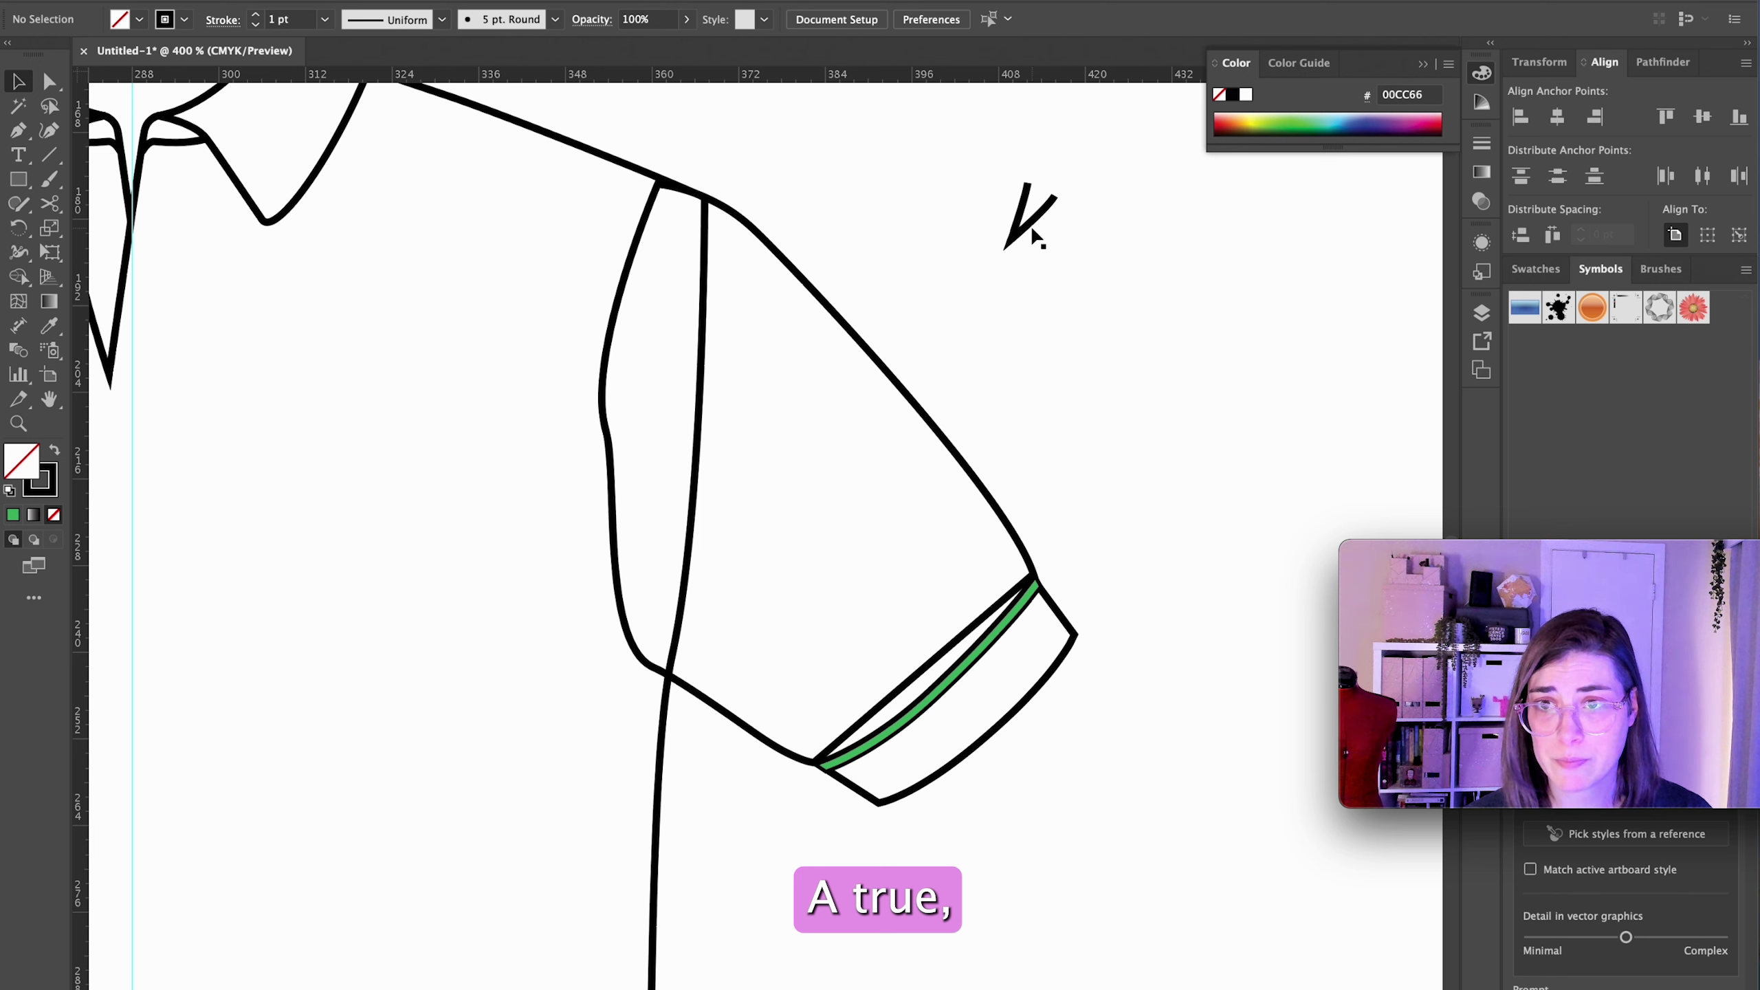
drag(1031, 229, 711, 492)
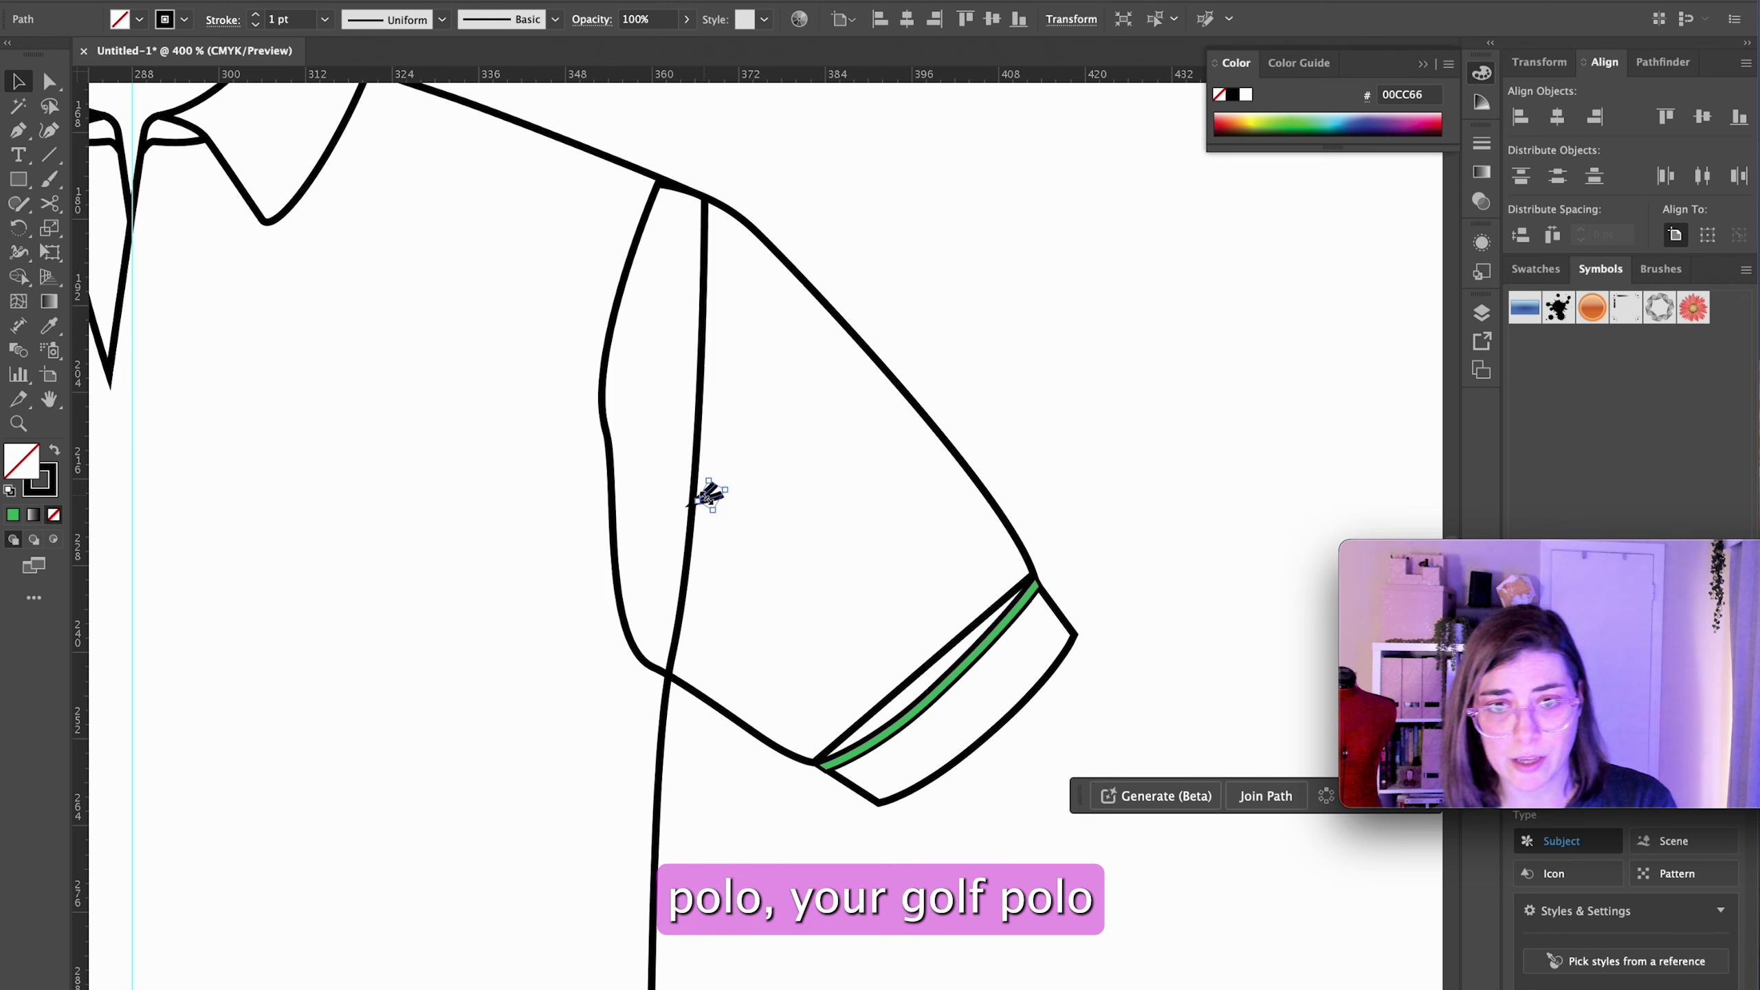
drag(708, 499, 728, 519)
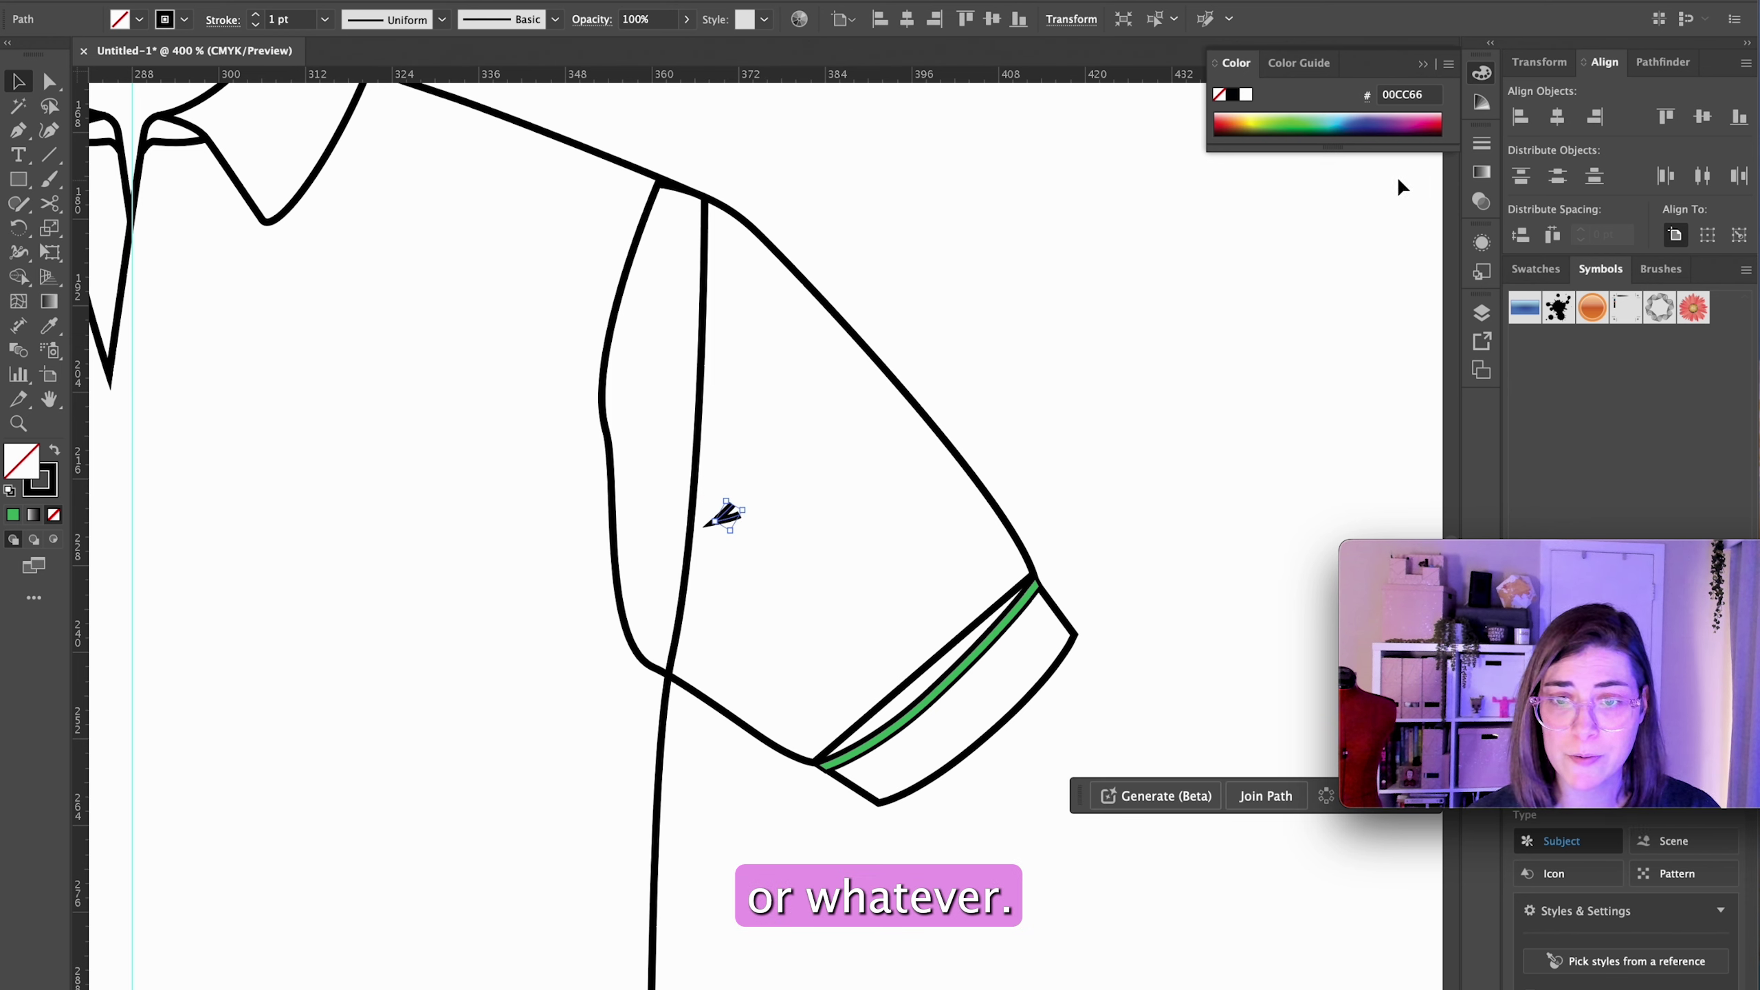
Step: Set the small V mark's stroke weight to 0.5 pt
click(1483, 146)
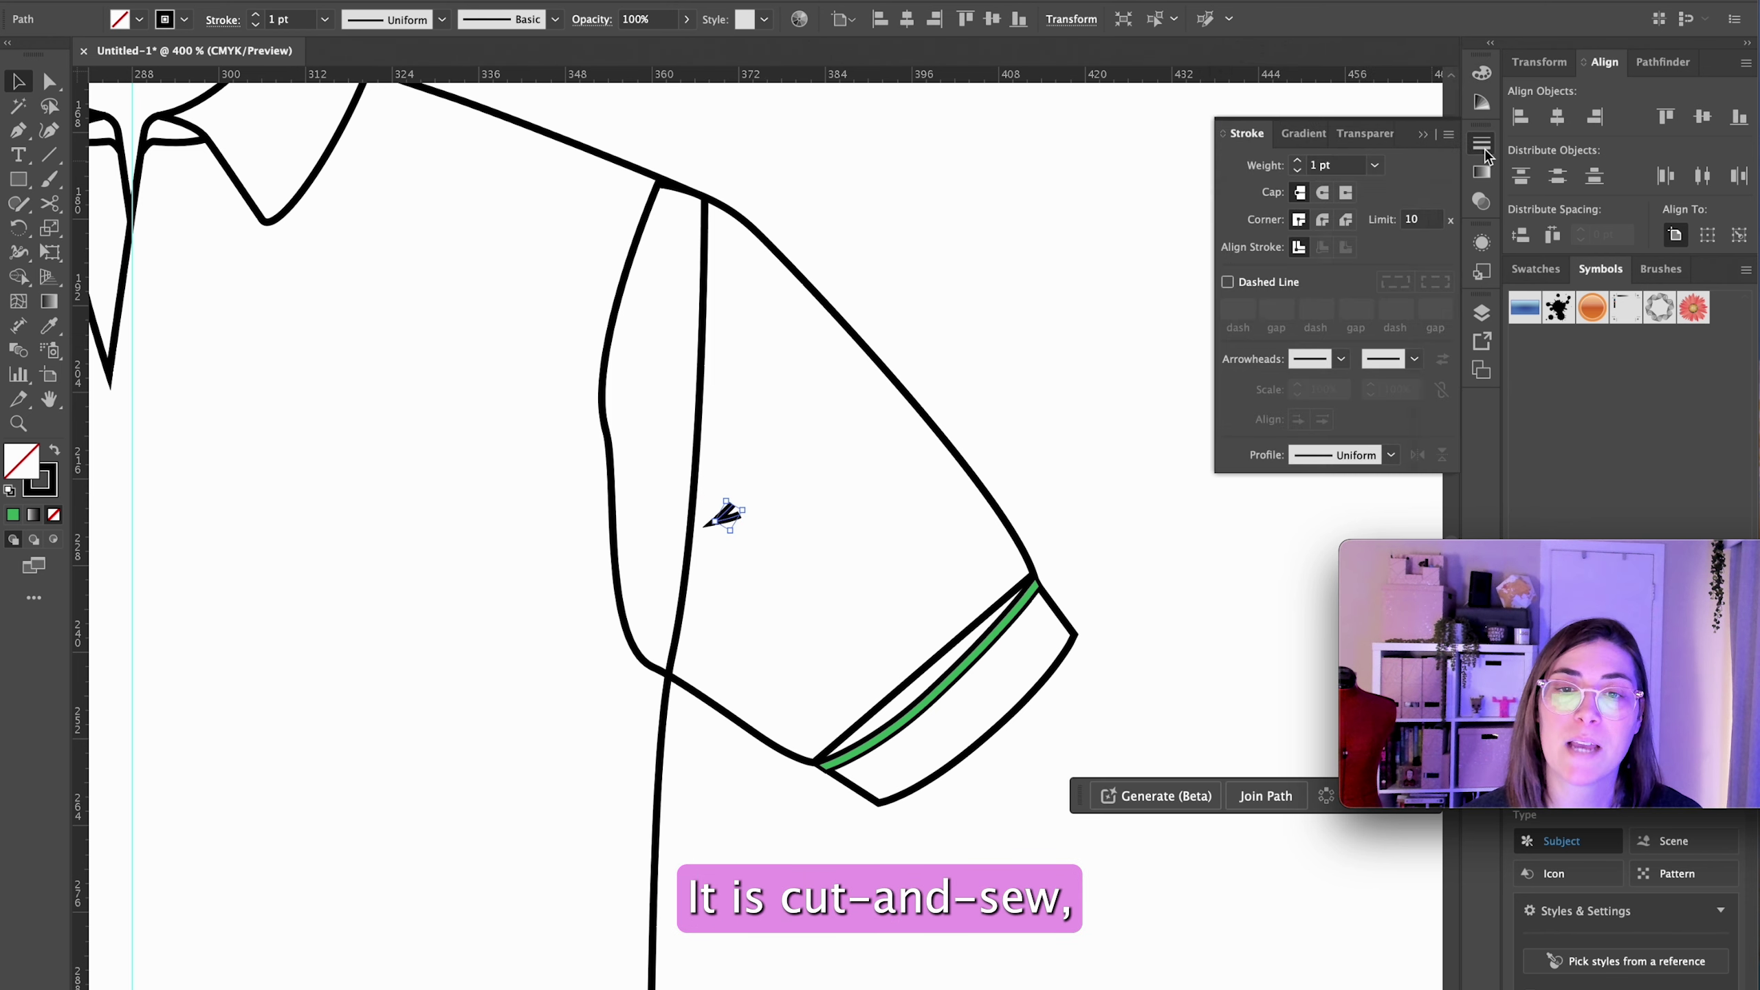
click(1335, 168)
key(BackSpace)
key(BackSpace)
key(BackSpace)
key(BackSpace)
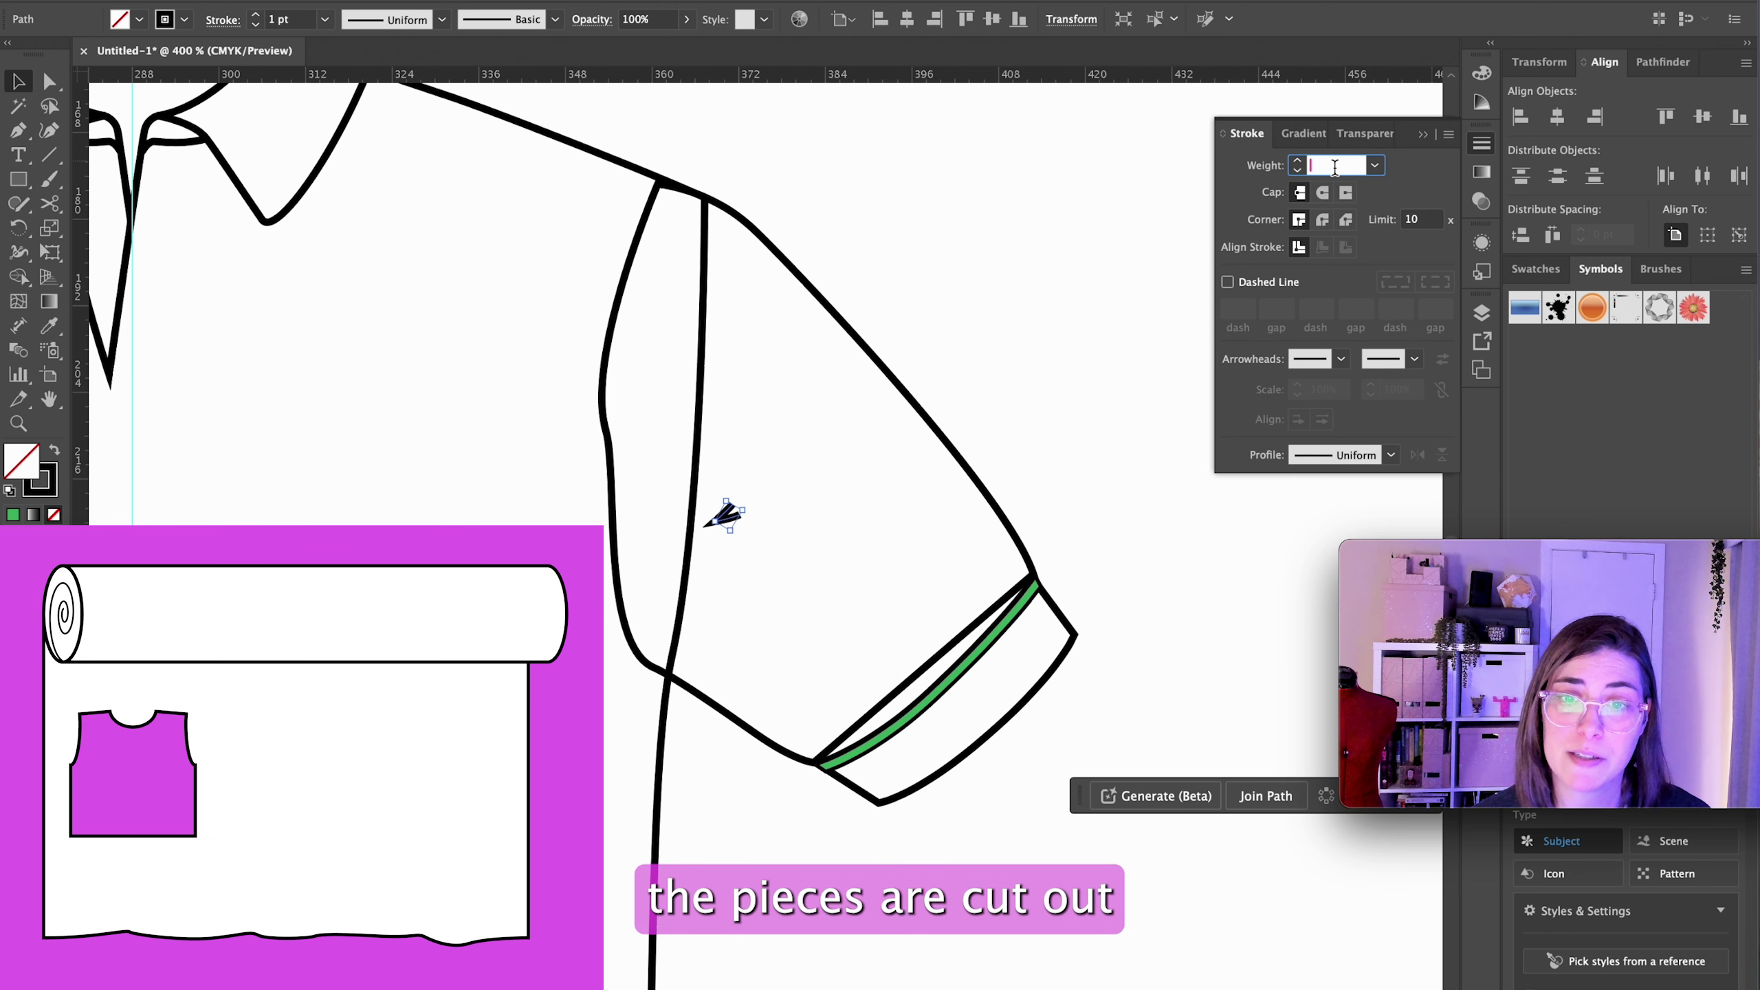
text(0.5)
key(Return)
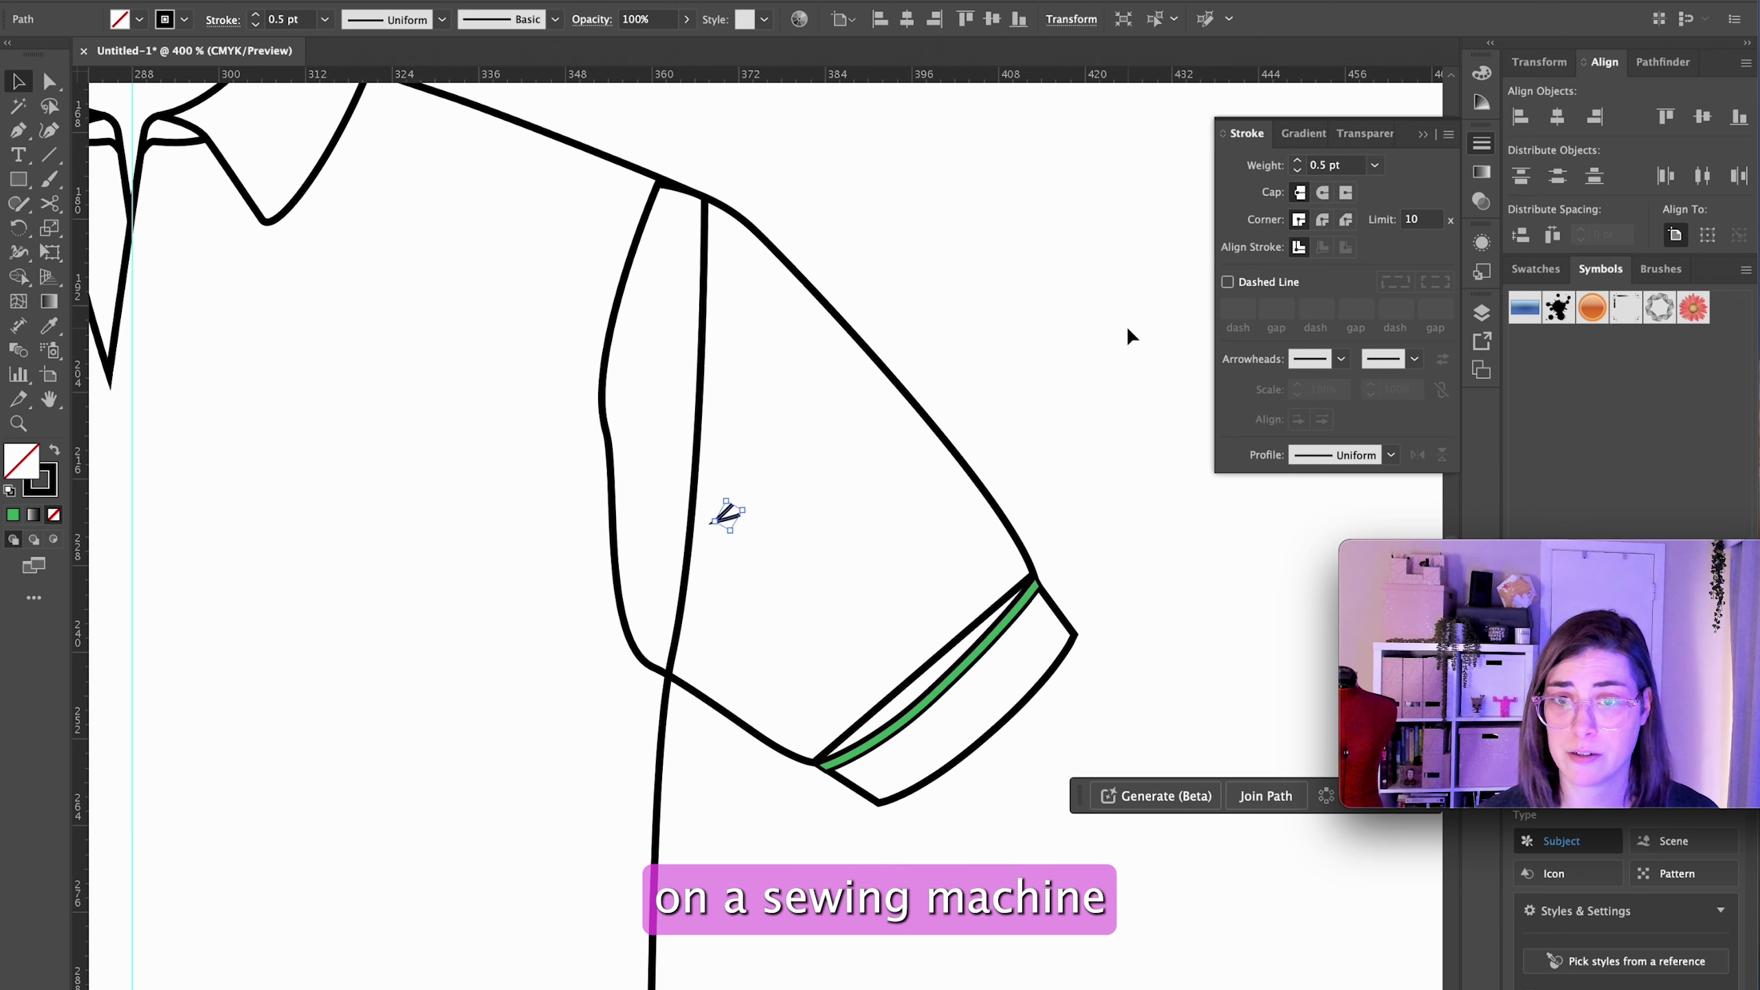
Step: Try duplicating the V mark down the armhole seam and rotating the copies to follow the seam
click(1128, 337)
click(717, 527)
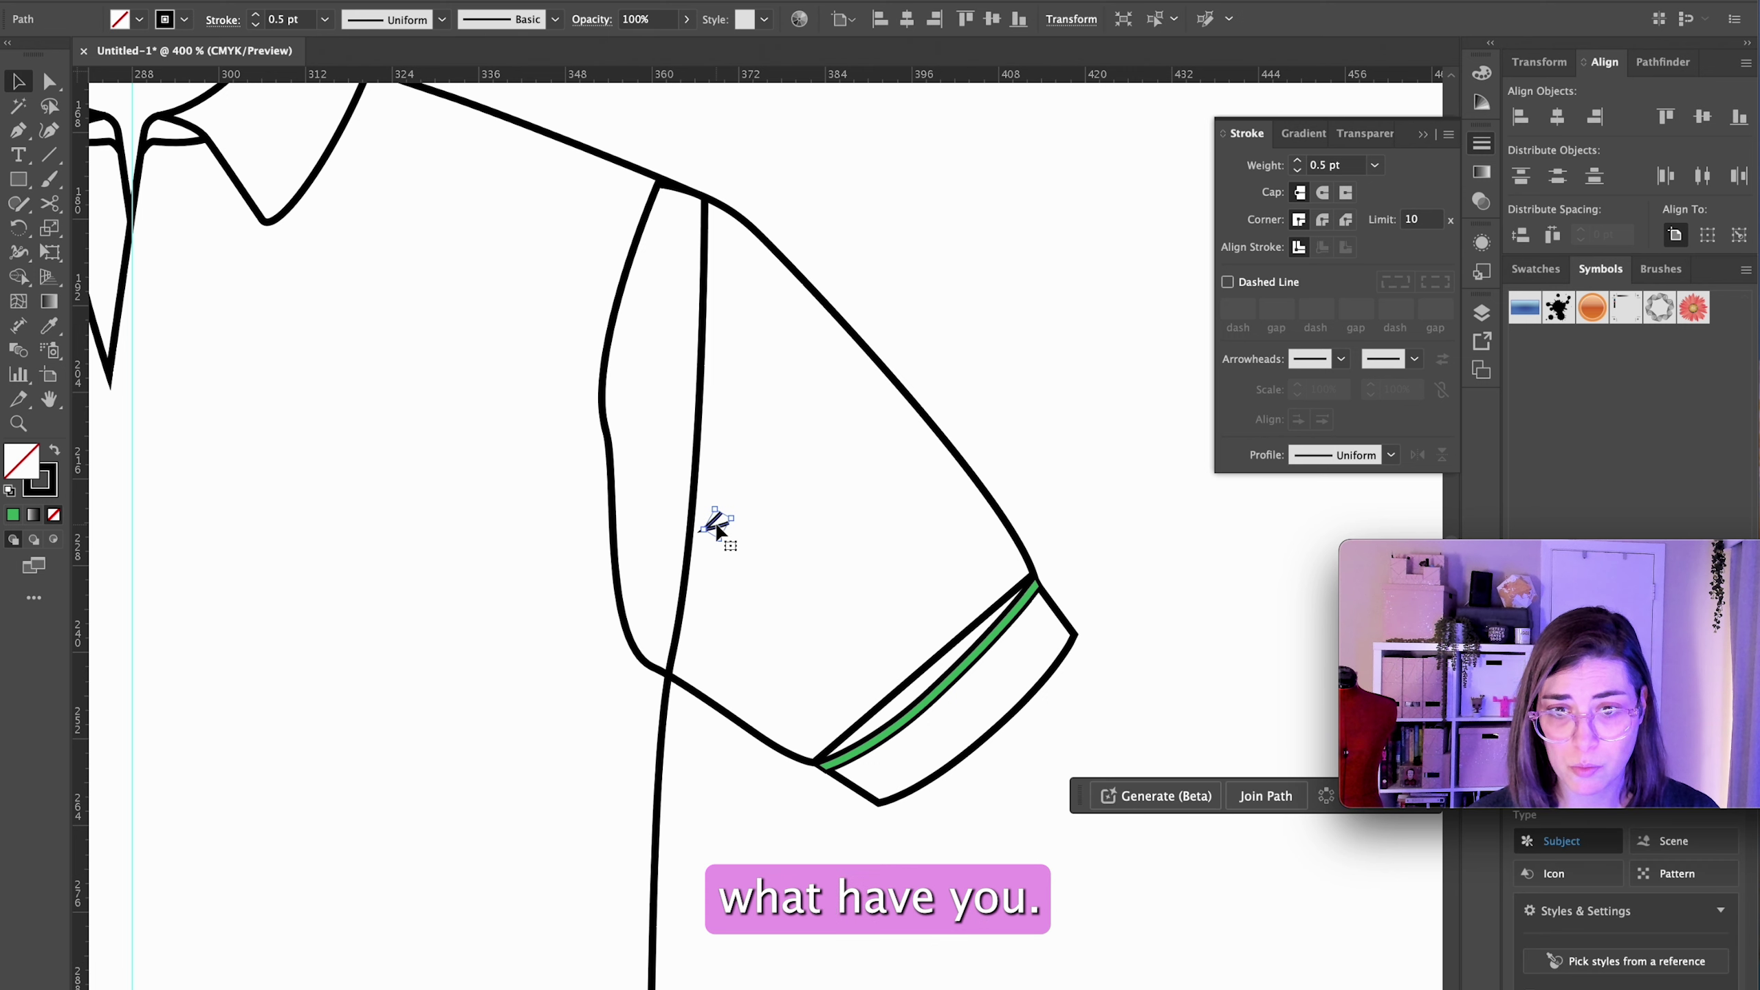
drag(717, 528, 714, 566)
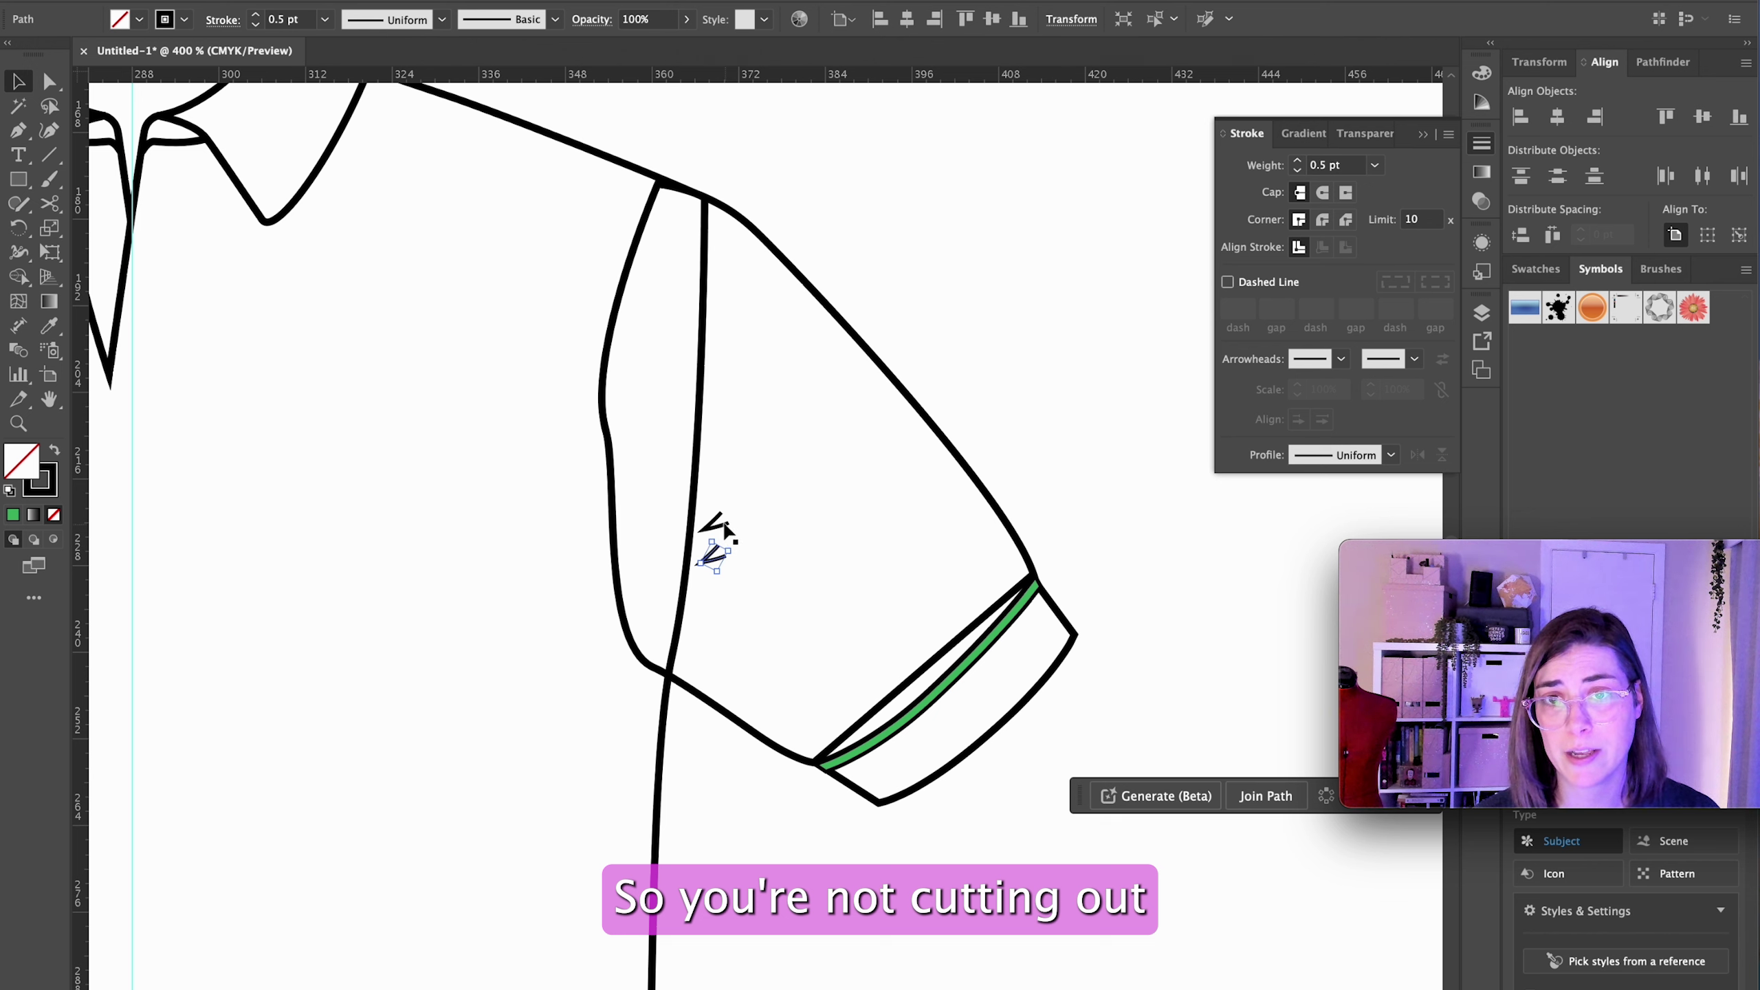
shift+click(722, 525)
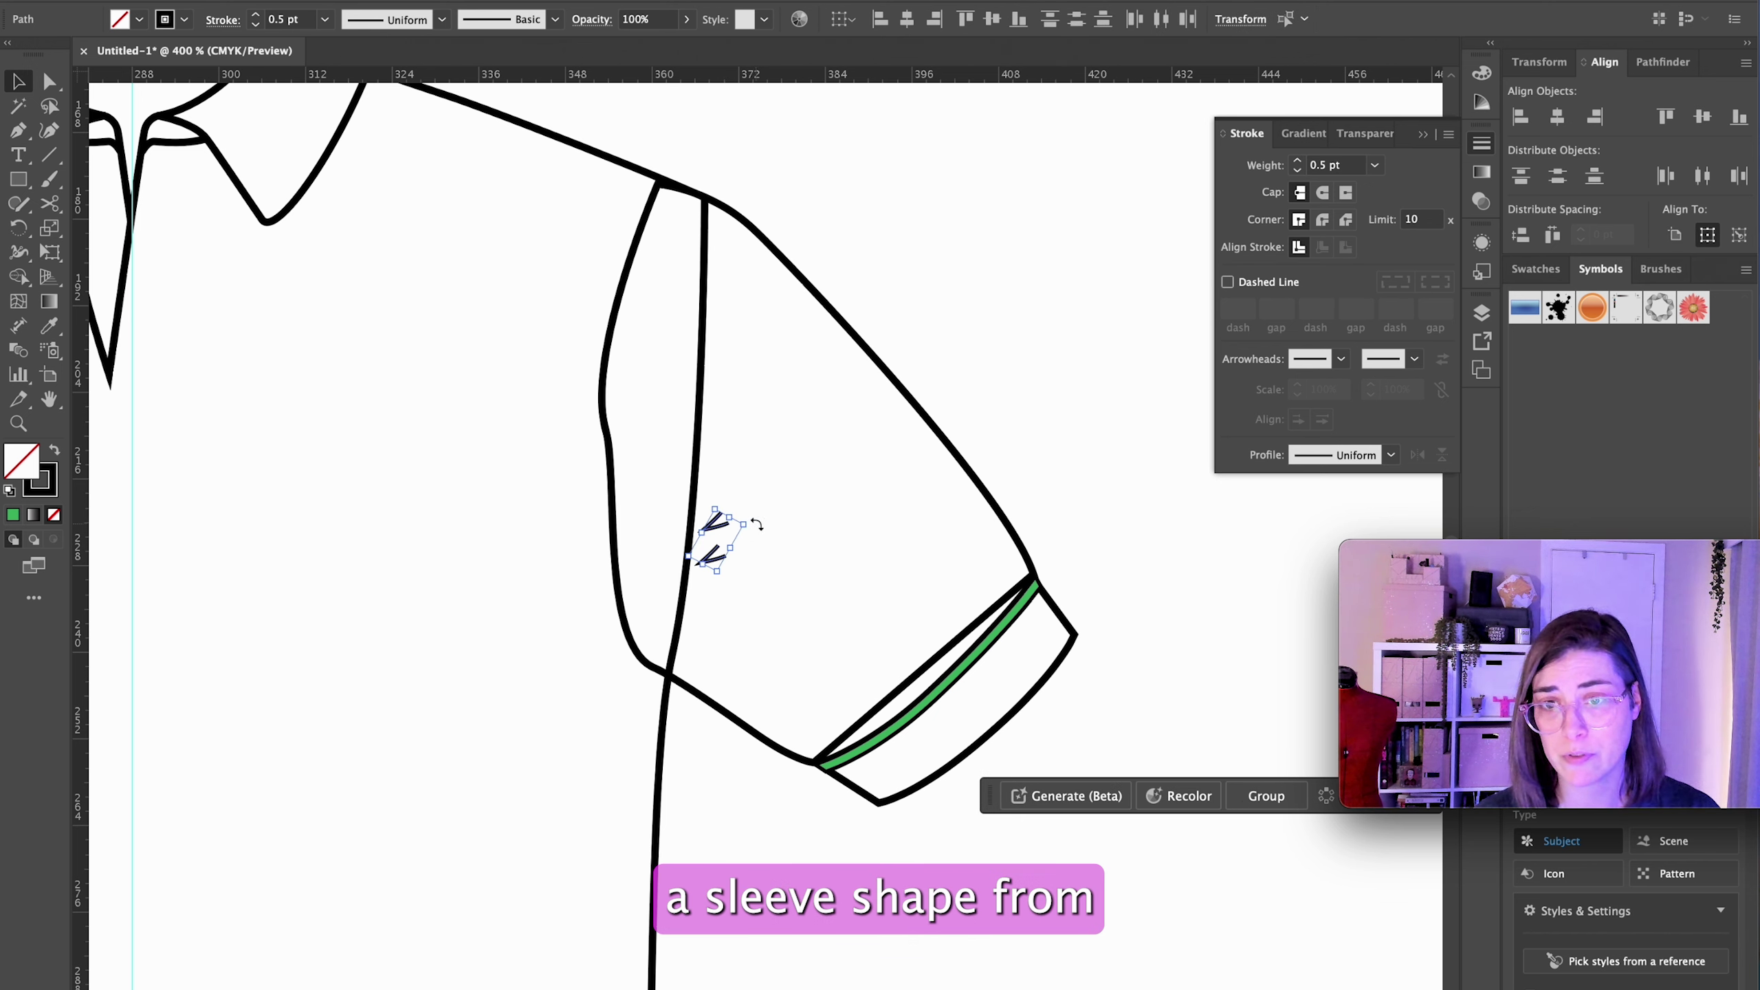
drag(757, 525, 761, 533)
click(1009, 337)
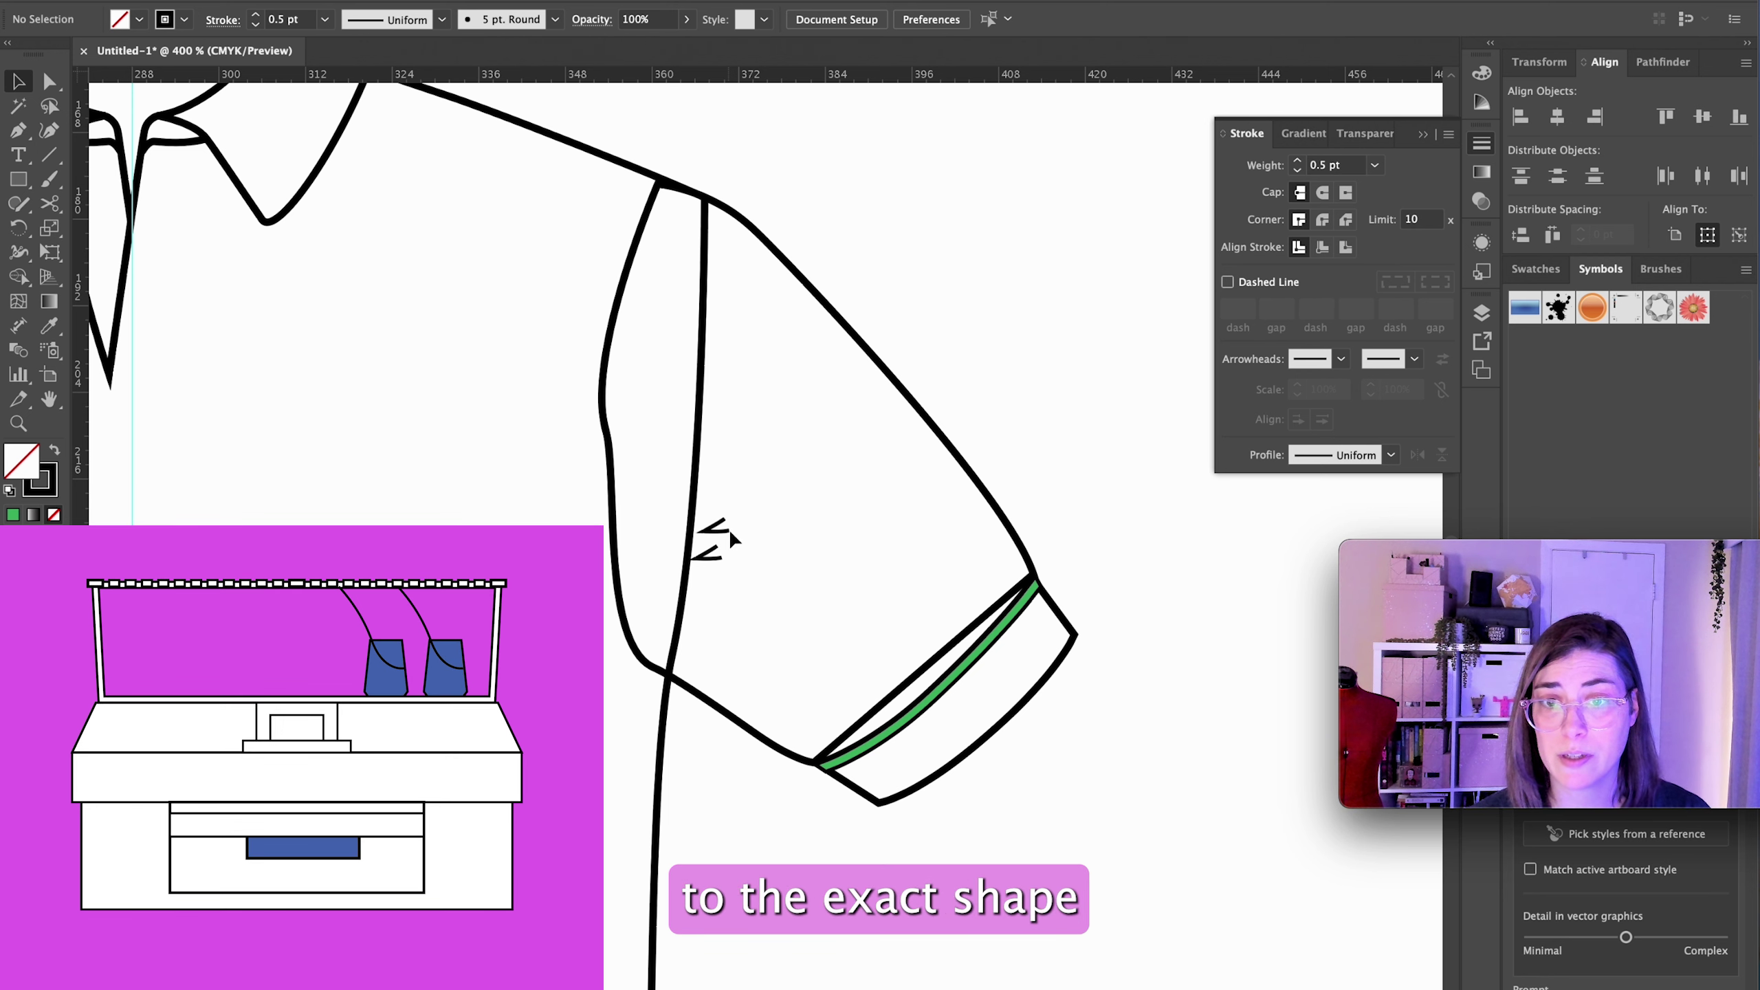
drag(727, 530, 739, 565)
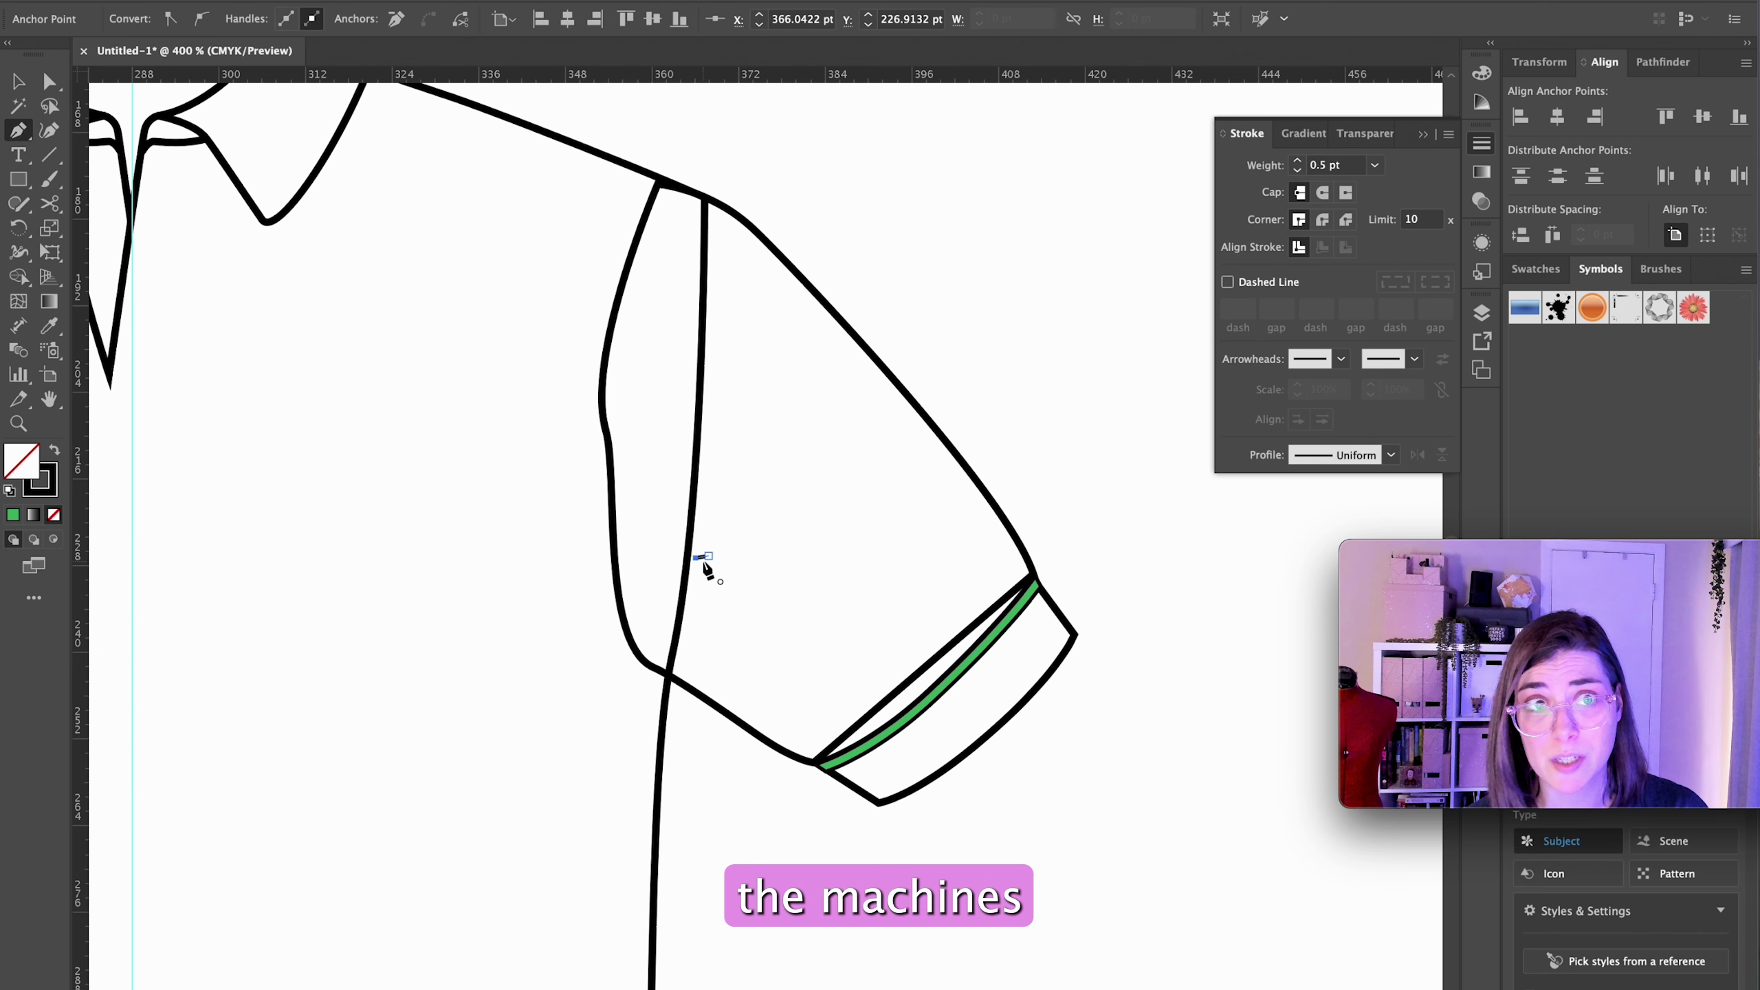
Step: Draw a new tiny V mark against the armhole seam, shorten its lower arm and give the stroke round caps
click(704, 564)
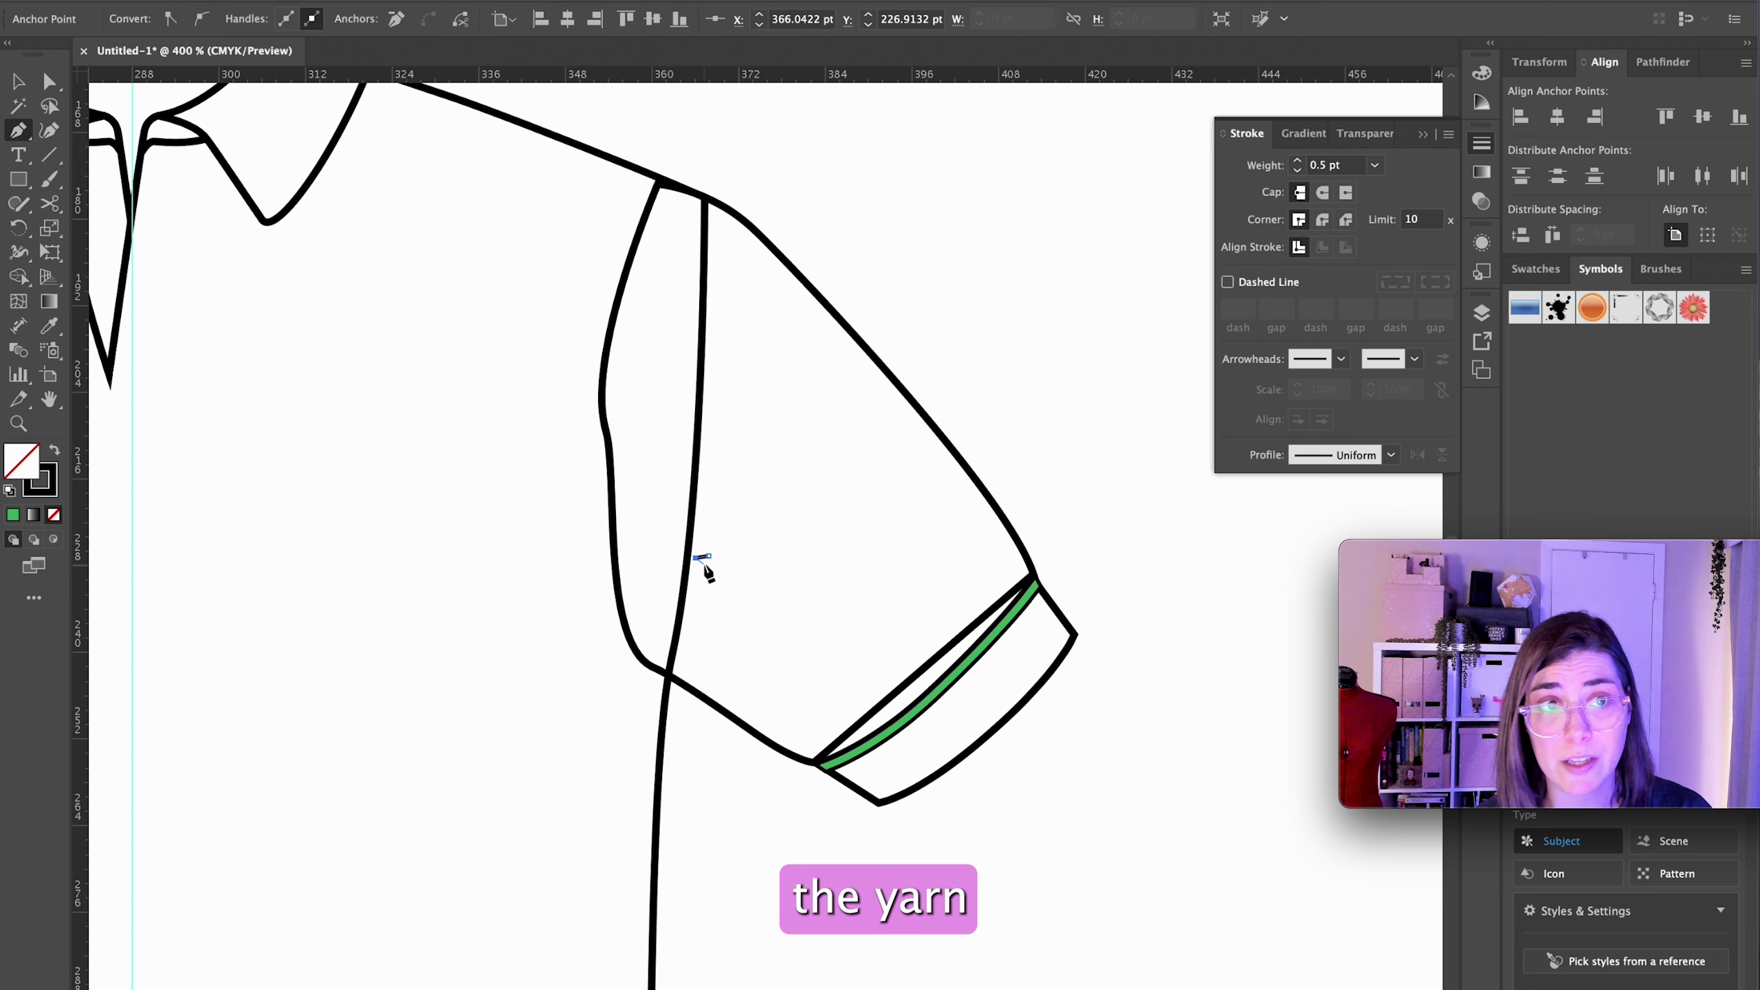
key(a)
scroll(727, 589, up, 5)
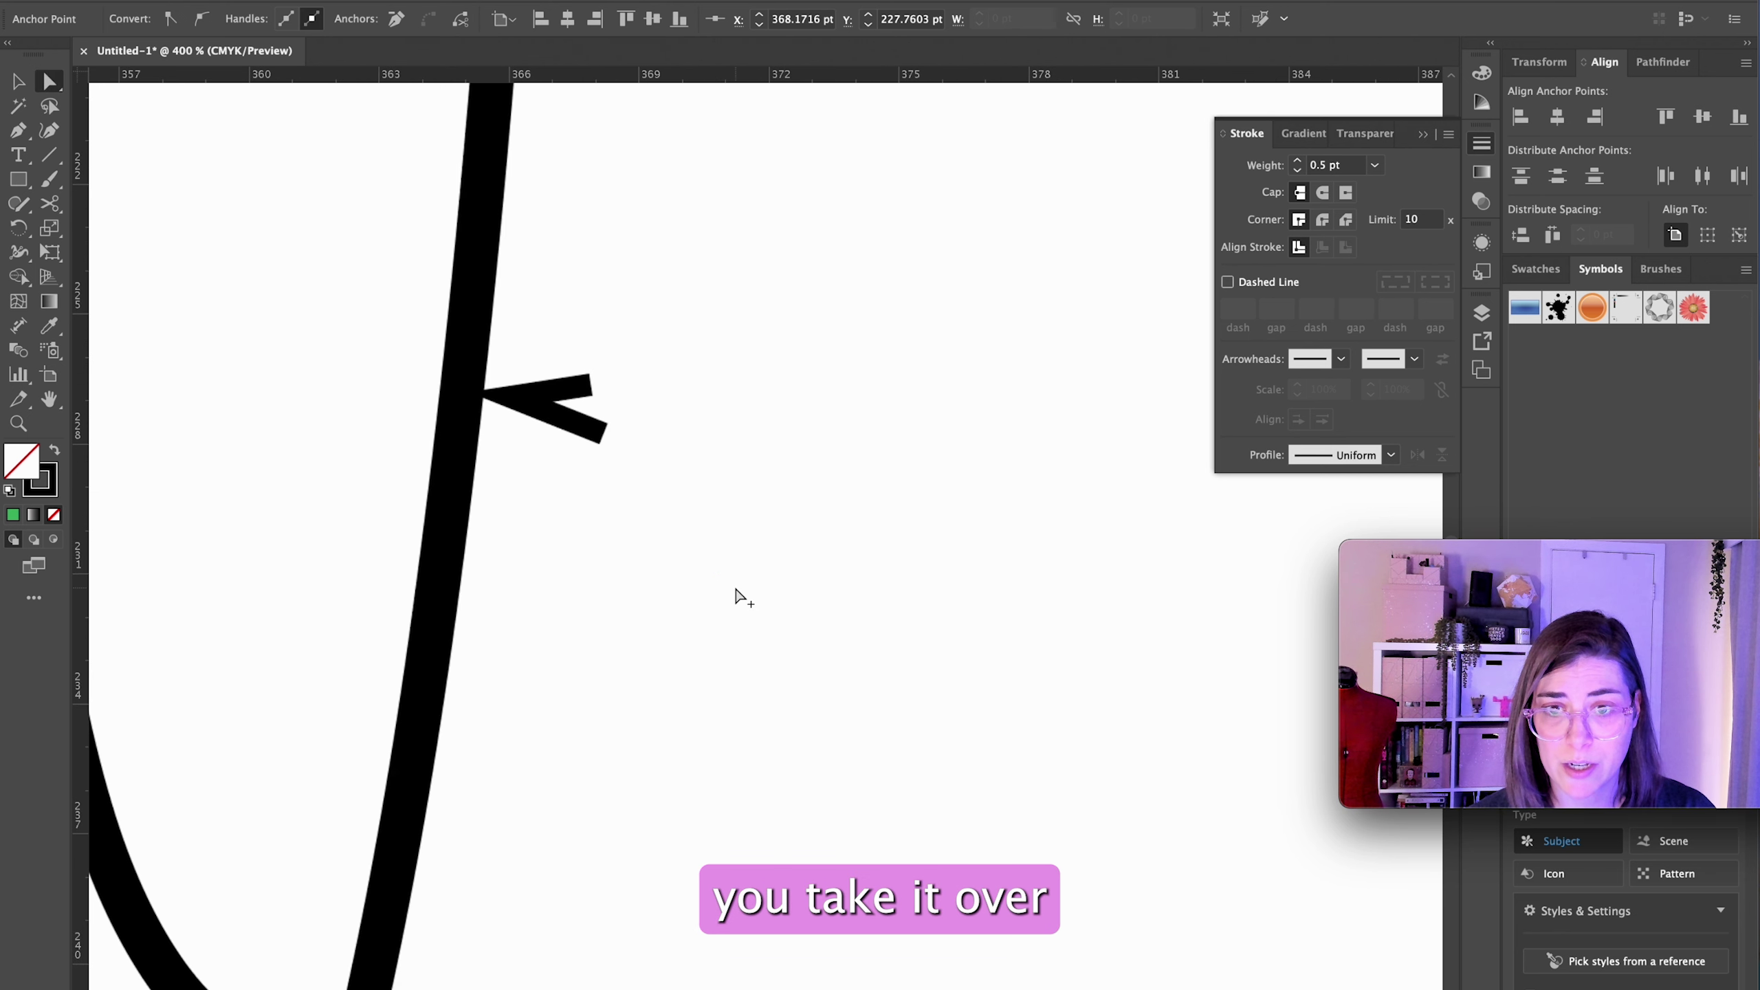
drag(602, 433, 583, 436)
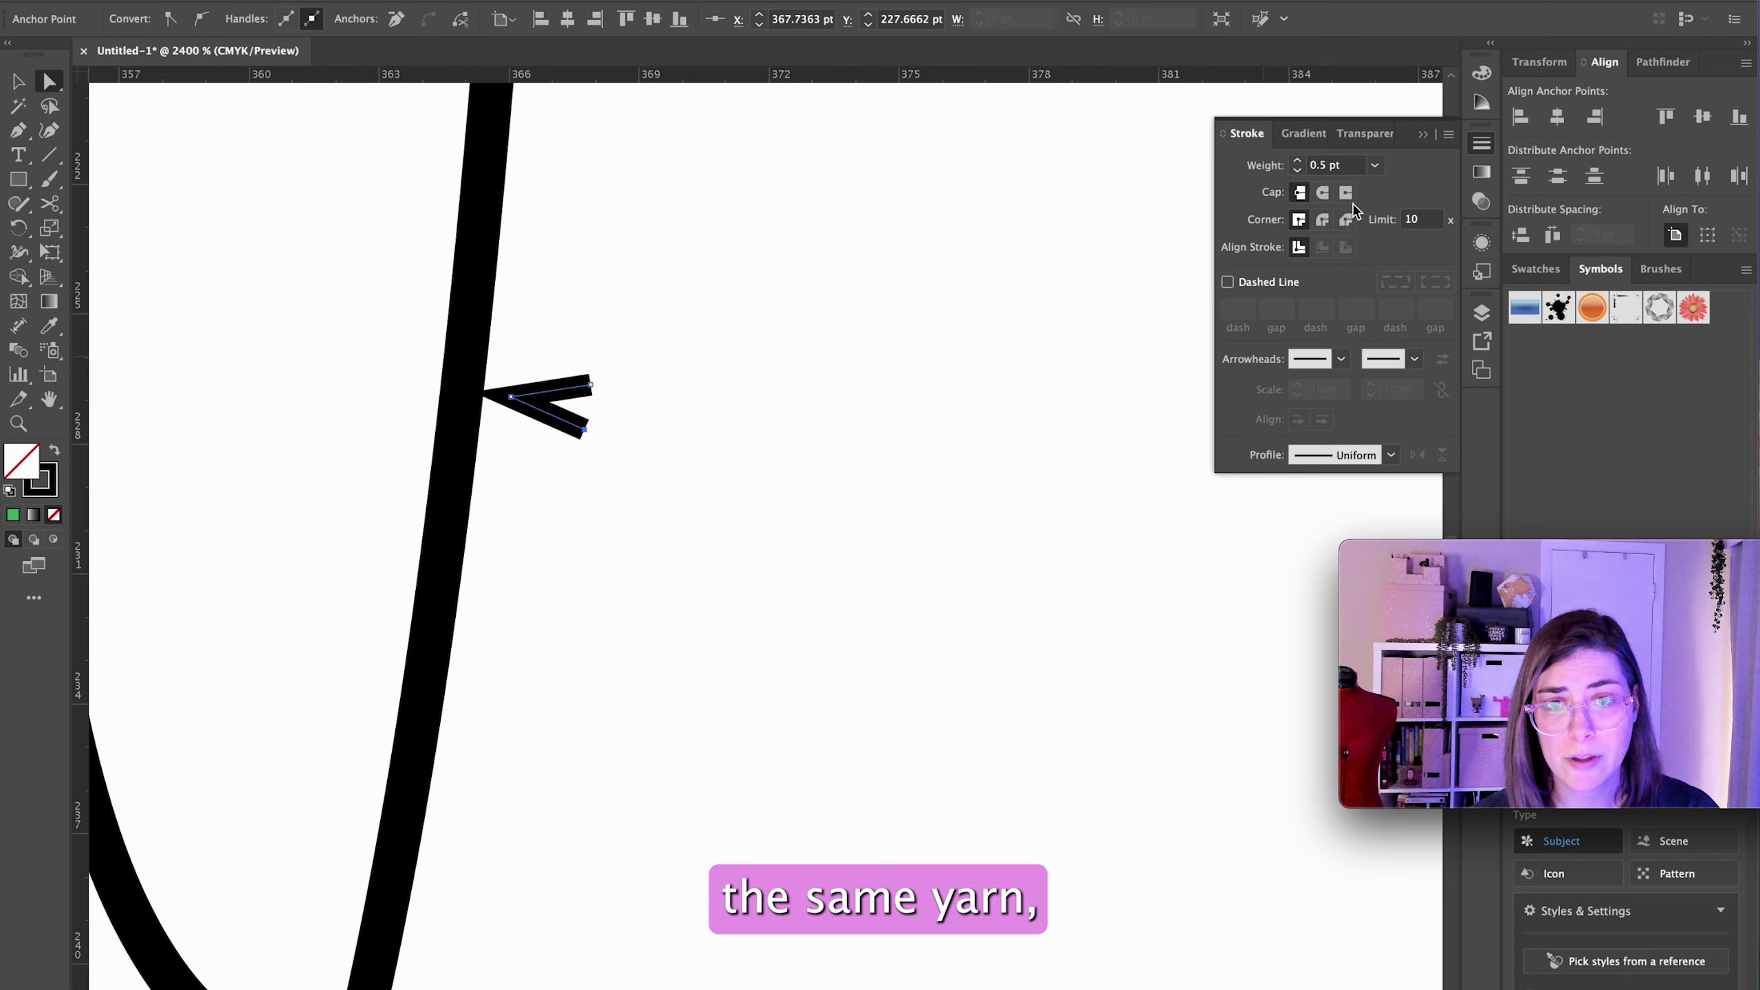
click(1321, 196)
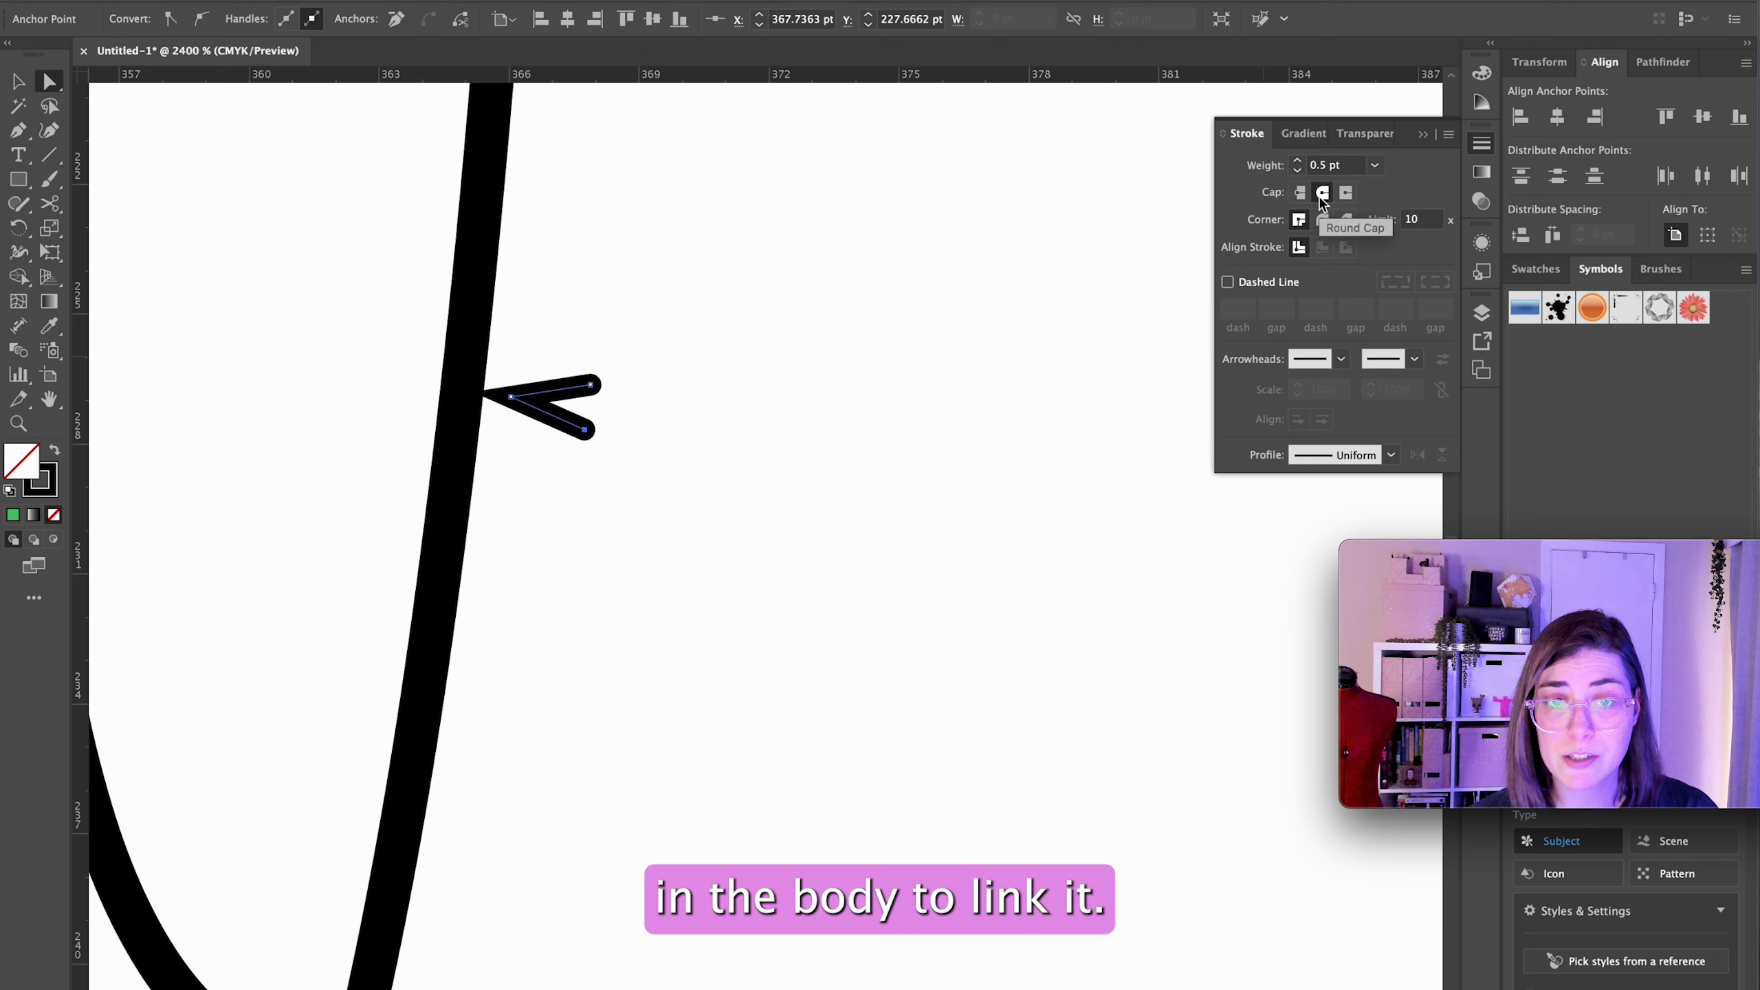
key(v)
click(756, 447)
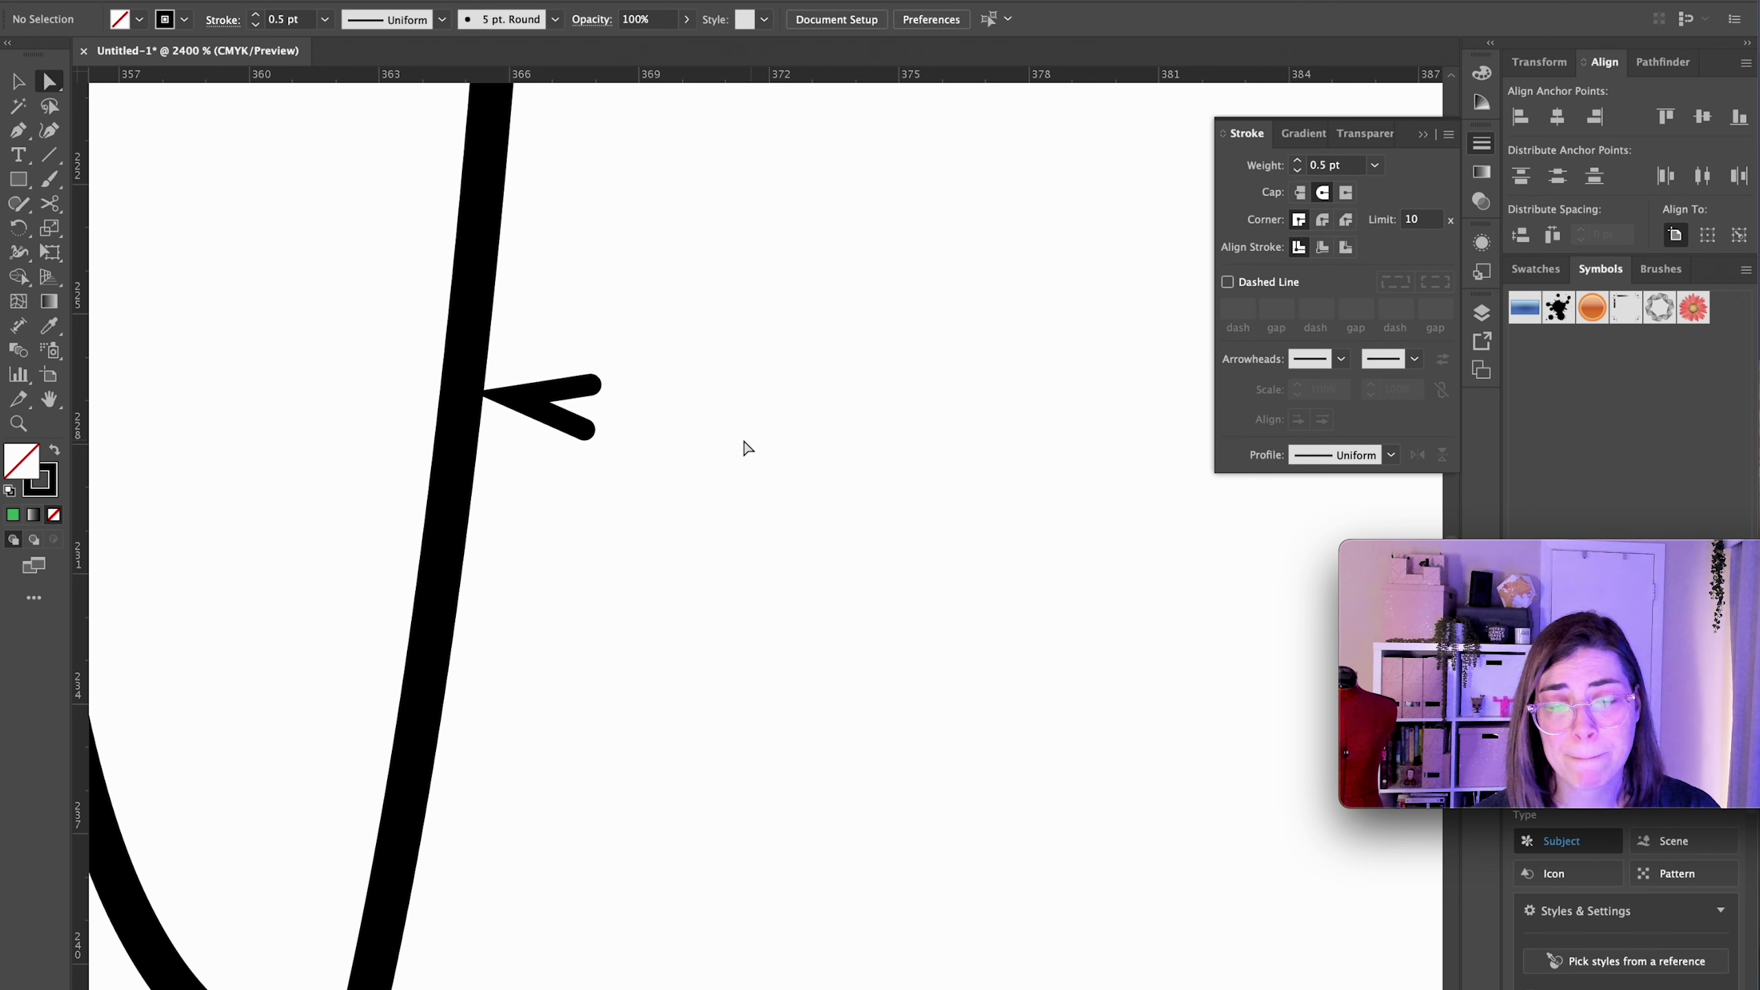
Step: Duplicate the V mark along the armhole seam and space the copies into a column of three
click(588, 433)
drag(588, 434, 589, 519)
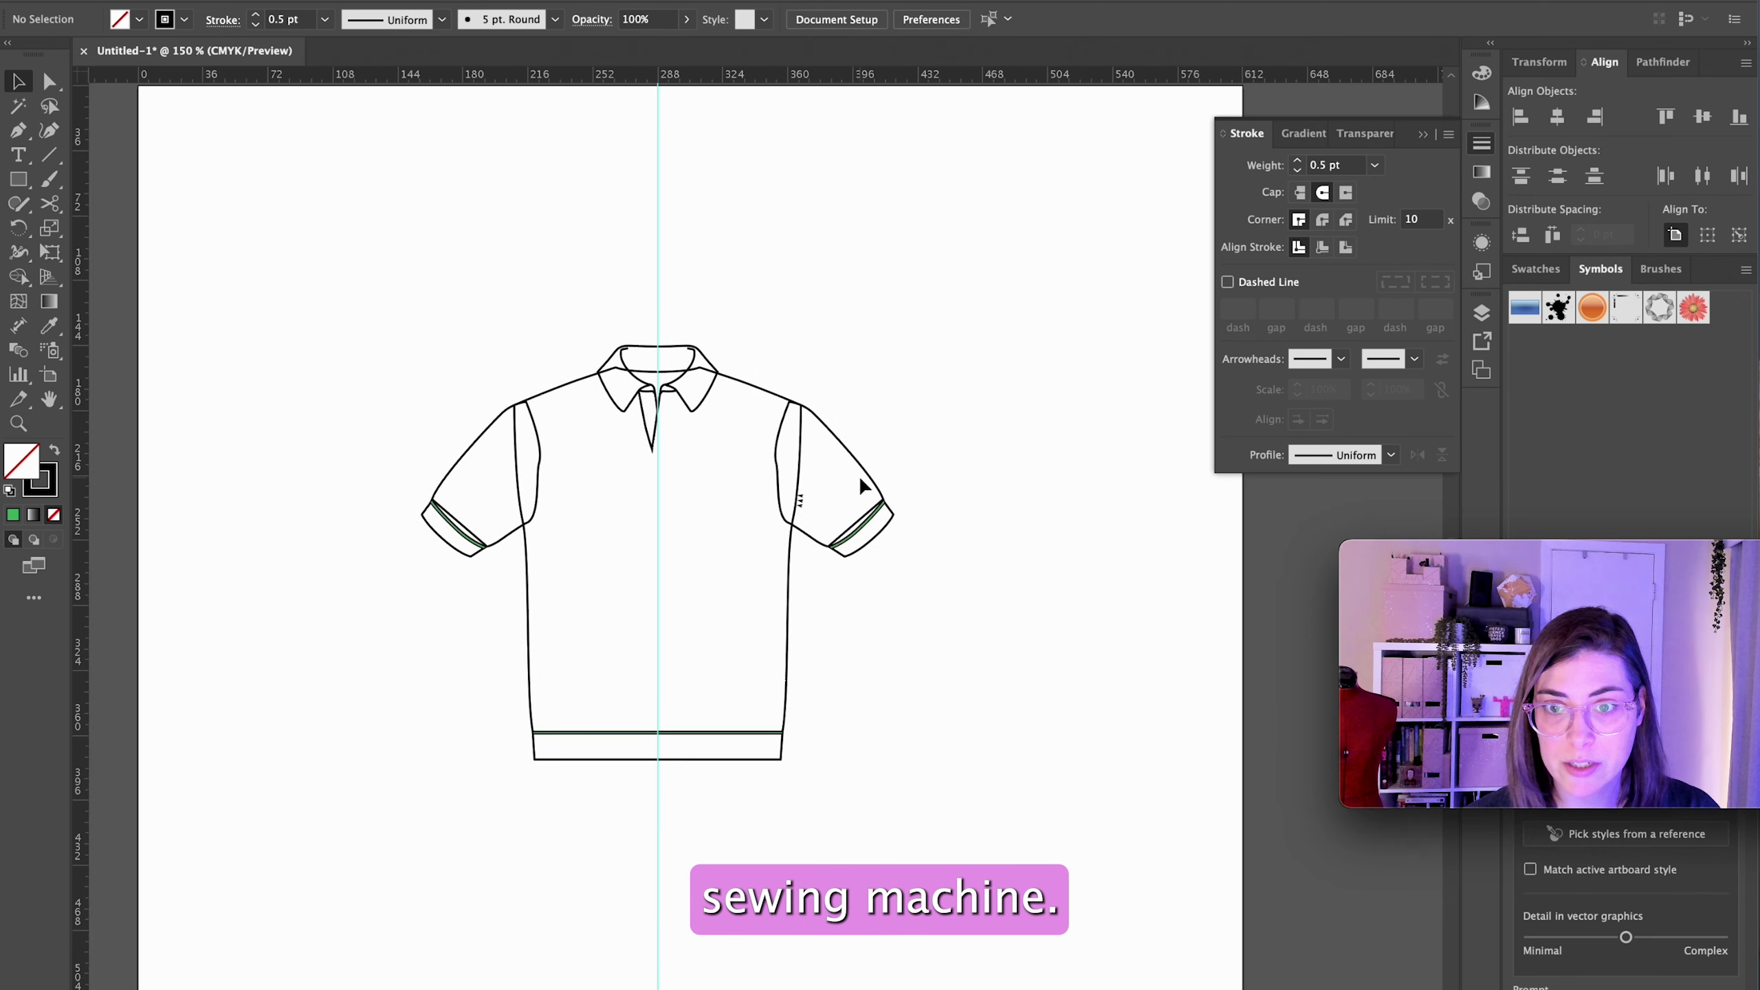
scroll(864, 489, up, 4)
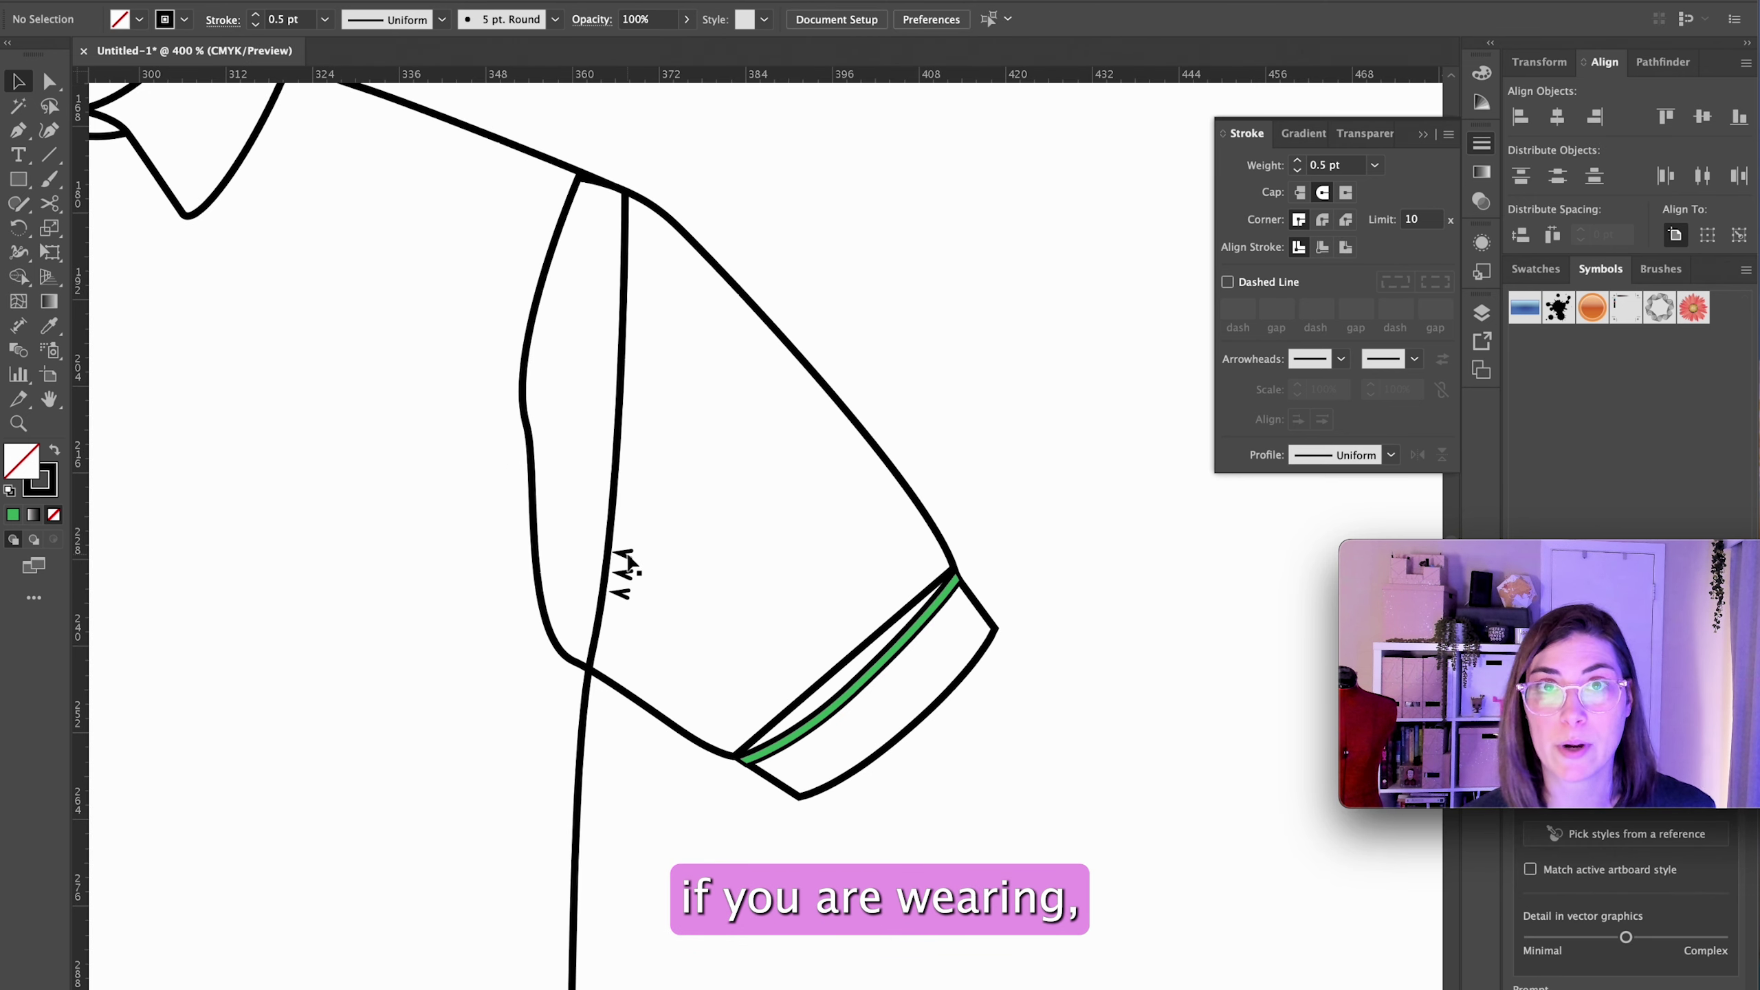
drag(629, 562, 624, 521)
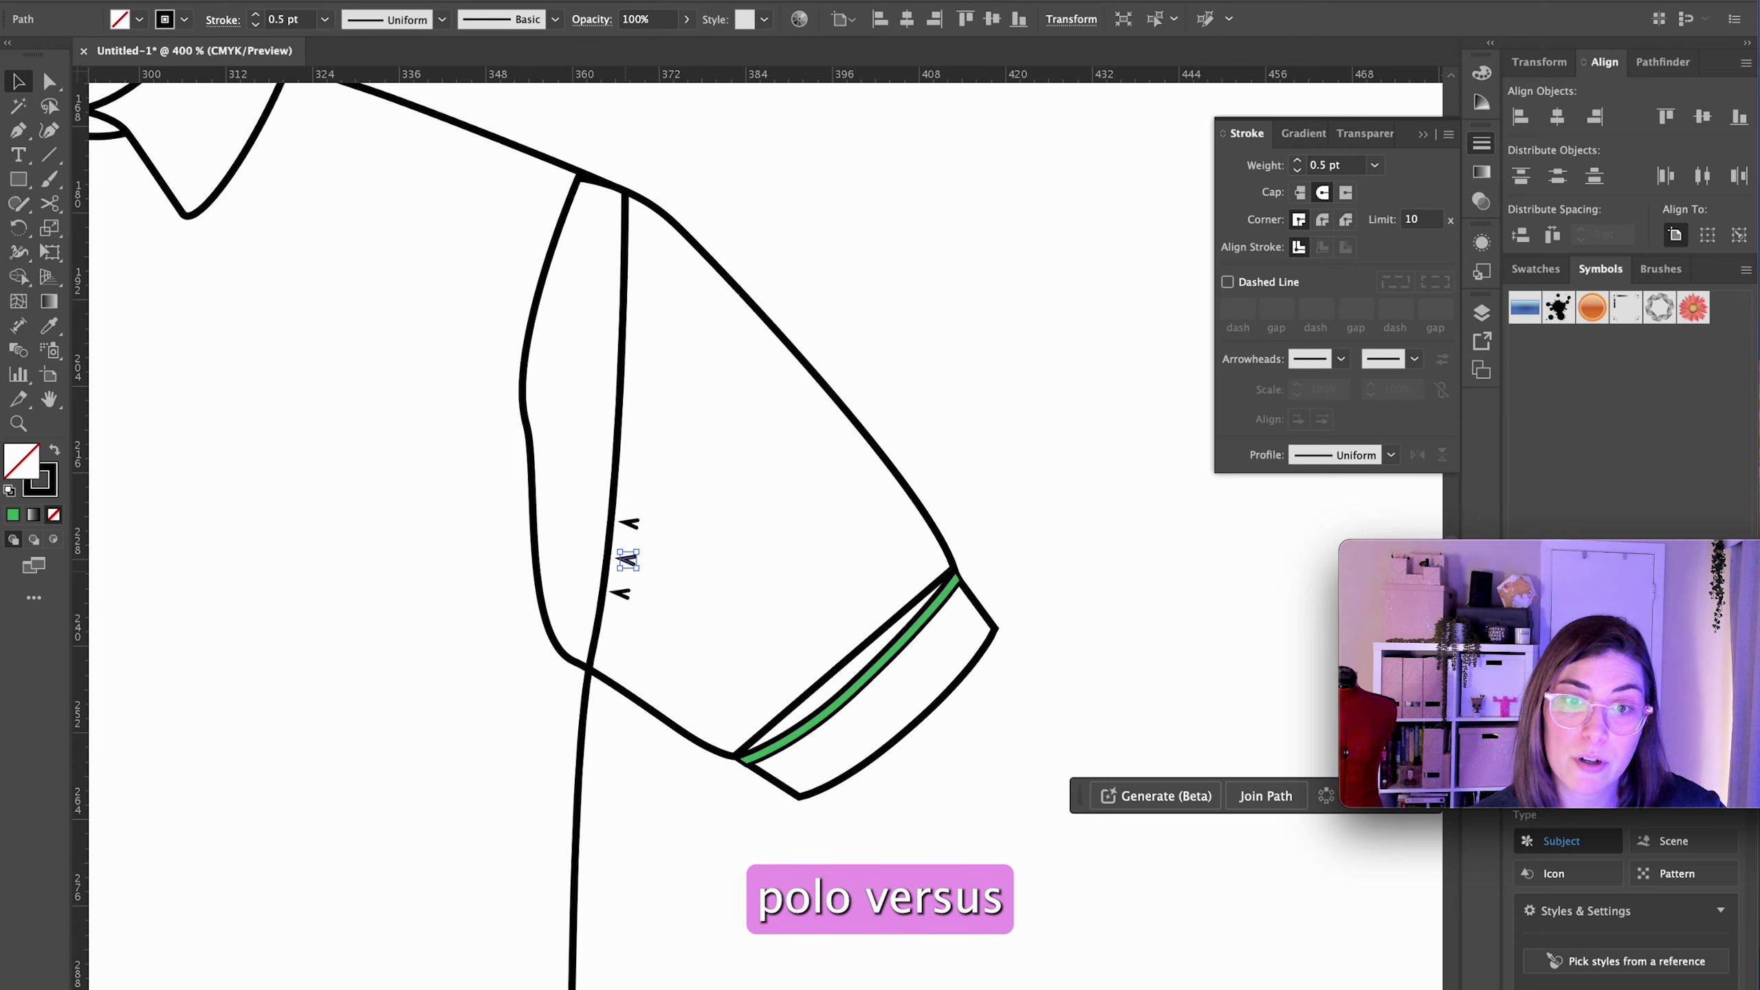
click(992, 323)
Step: Rotate the three V marks and reposition them individually so they follow the curve of the armhole seam
key(super+0)
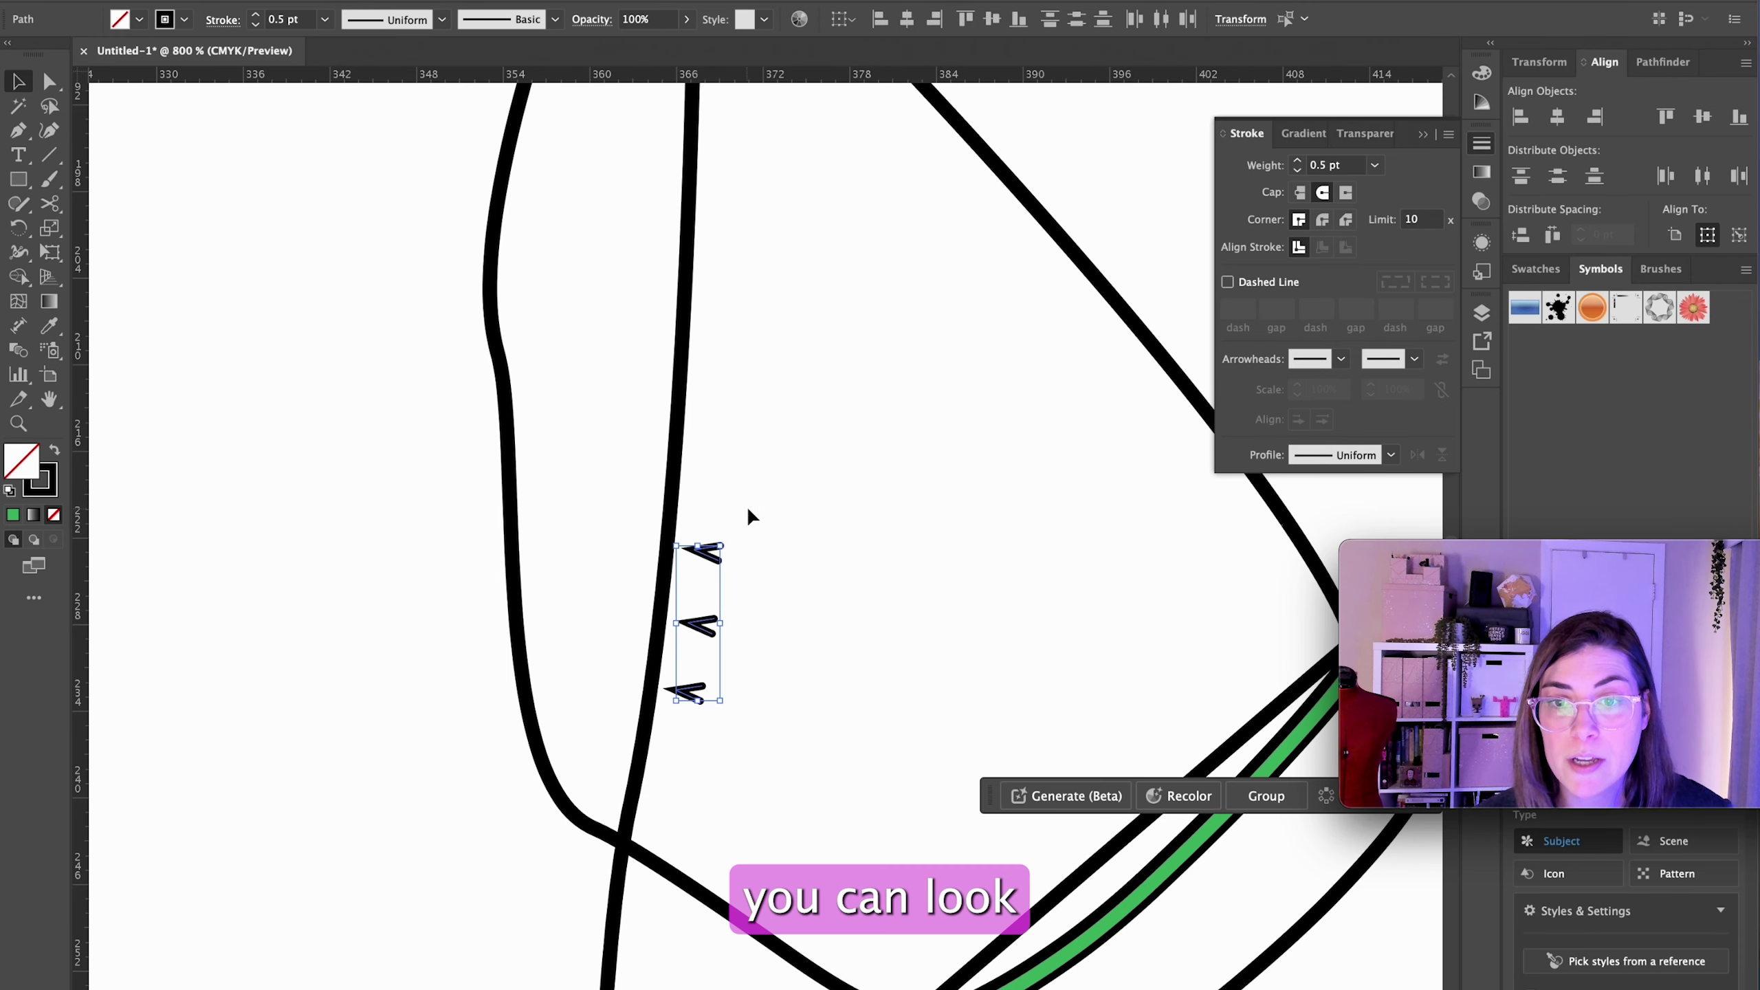
mouse_move(725, 538)
mouse_down()
mouse_move(700, 504)
mouse_move(704, 546)
mouse_up()
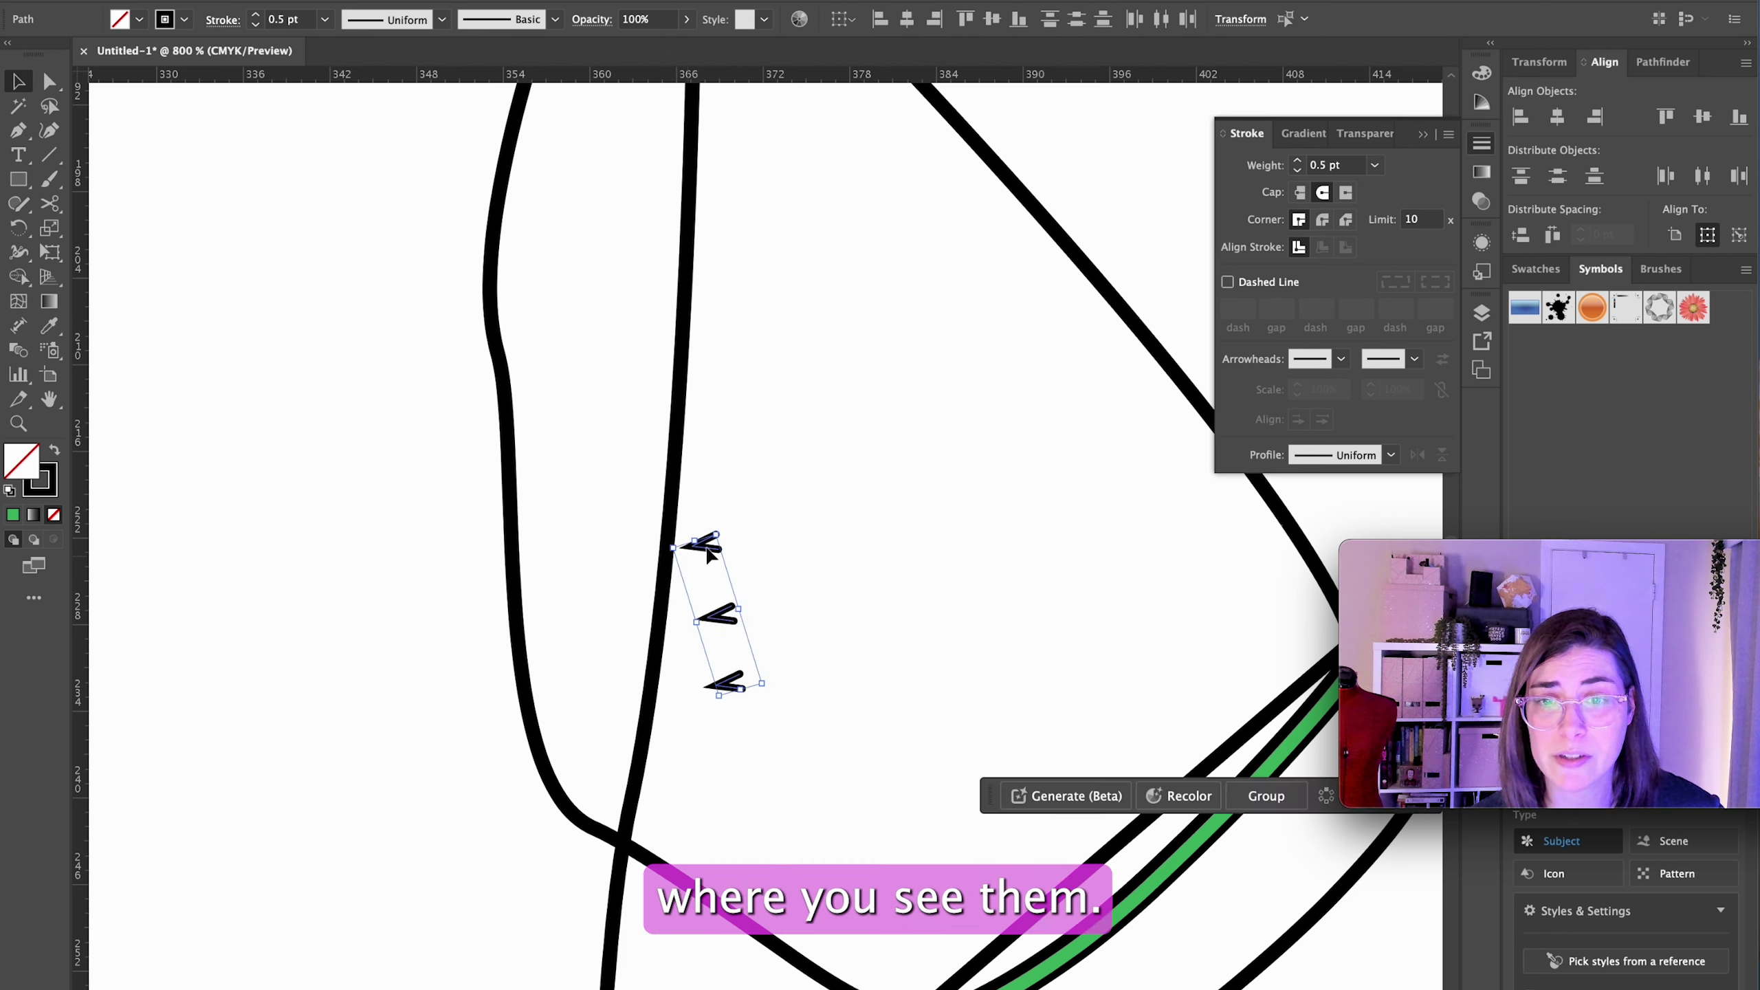
click(768, 619)
drag(732, 626, 708, 616)
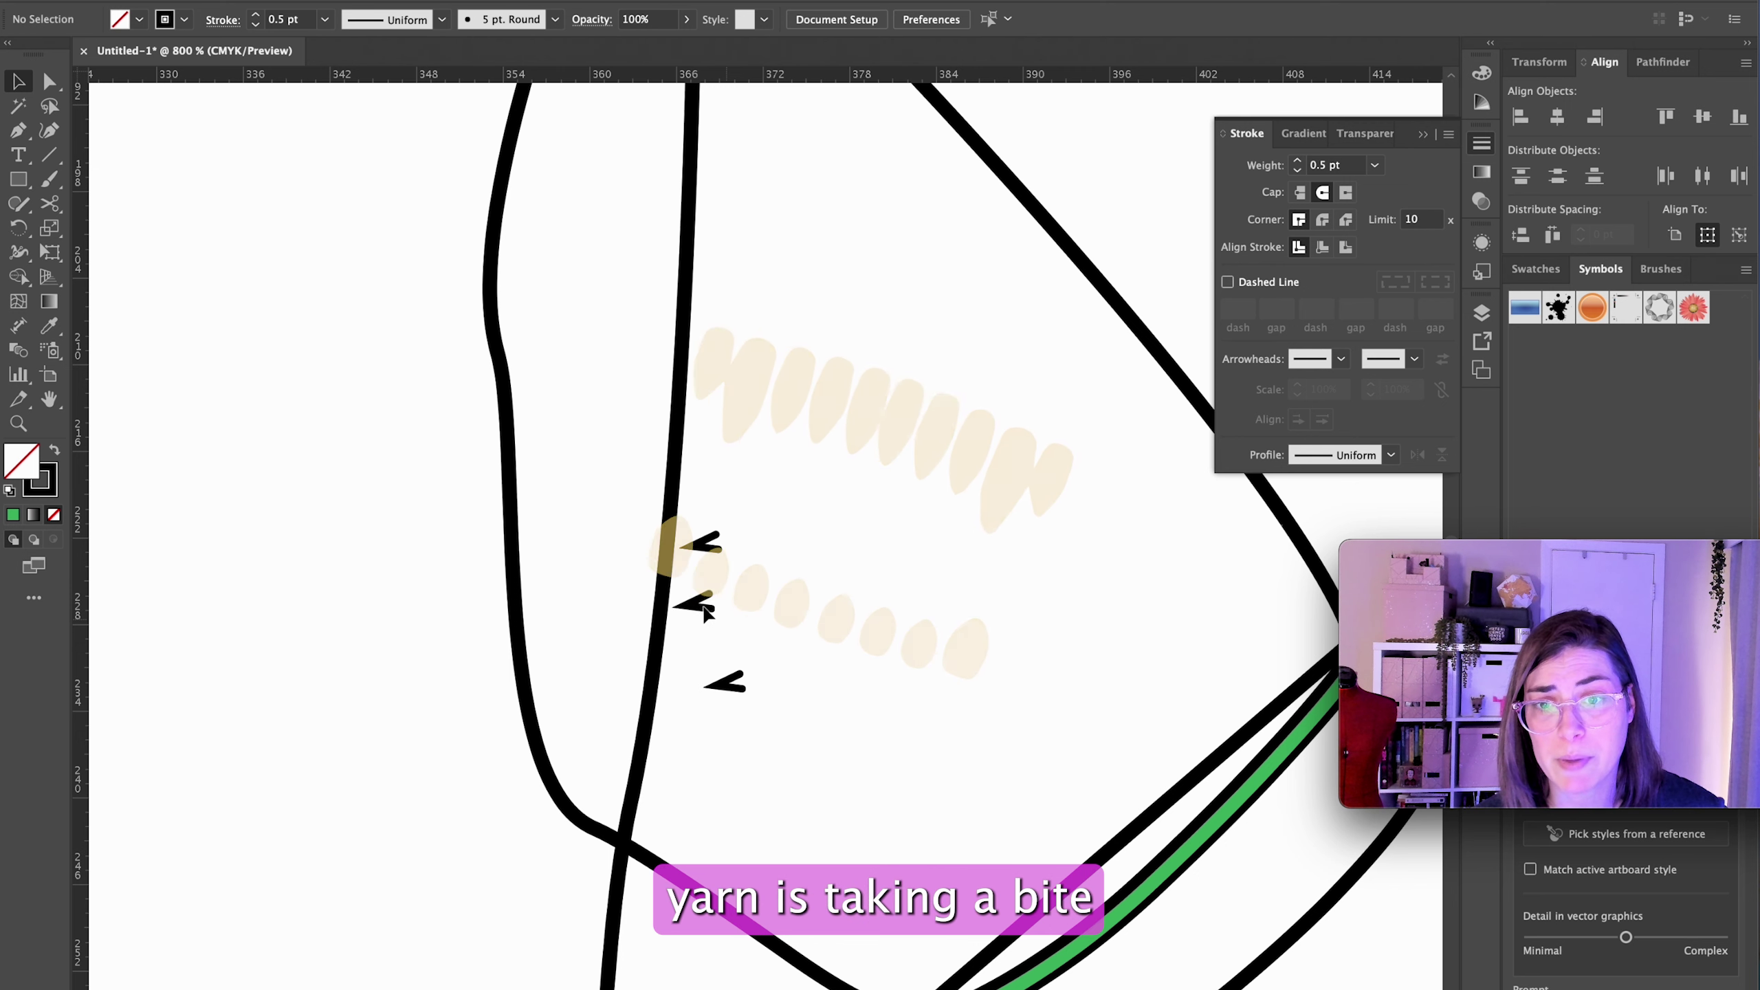
drag(703, 607, 705, 610)
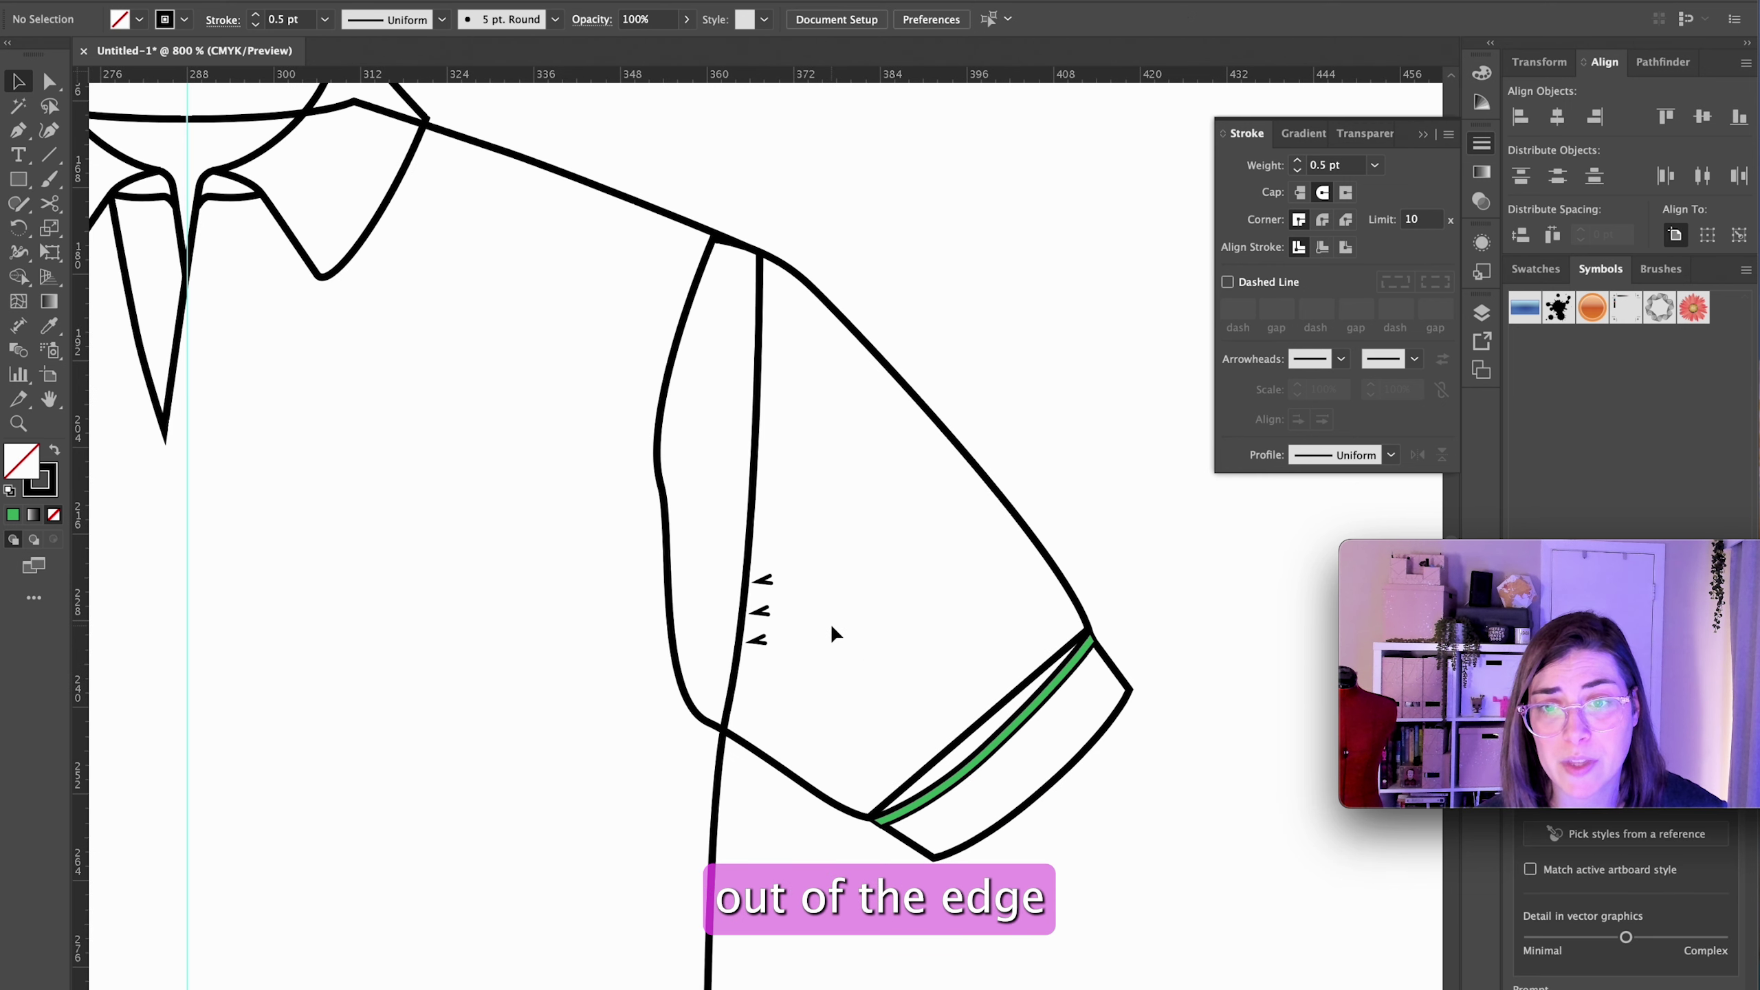
Step: Copy the V marks farther up the armhole seam and delete the topmost extra mark
scroll(831, 624, down, 4)
scroll(831, 623, up, 1)
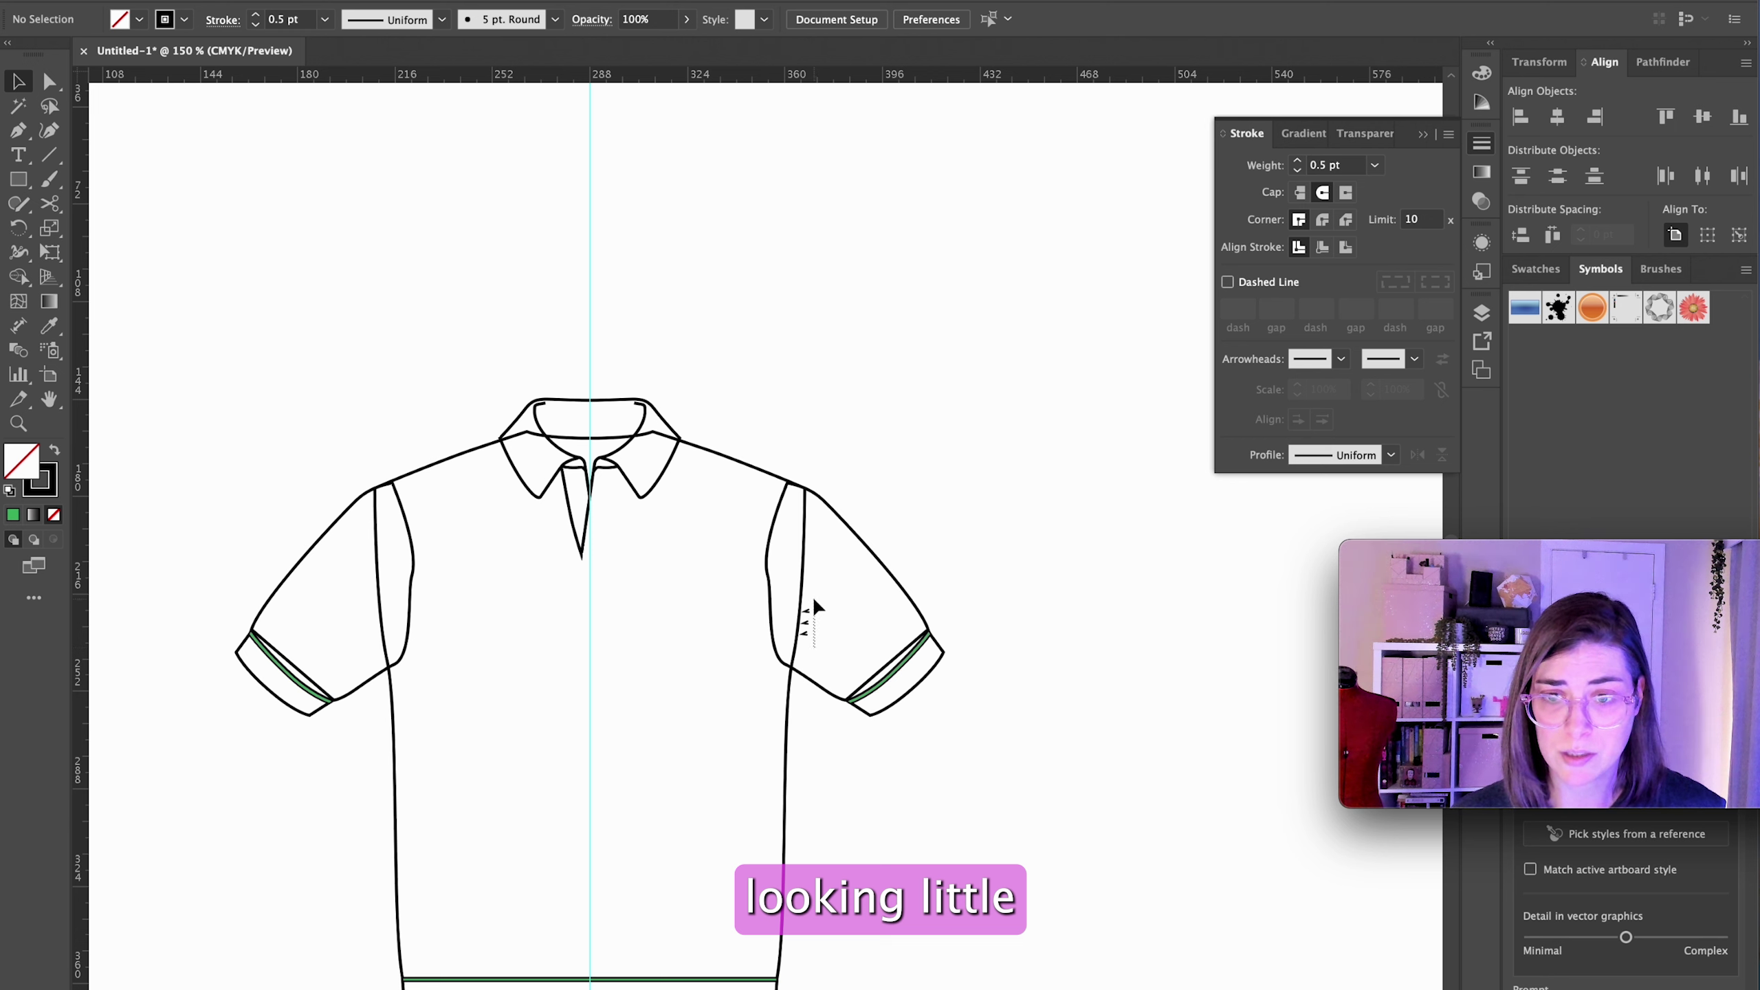
click(805, 615)
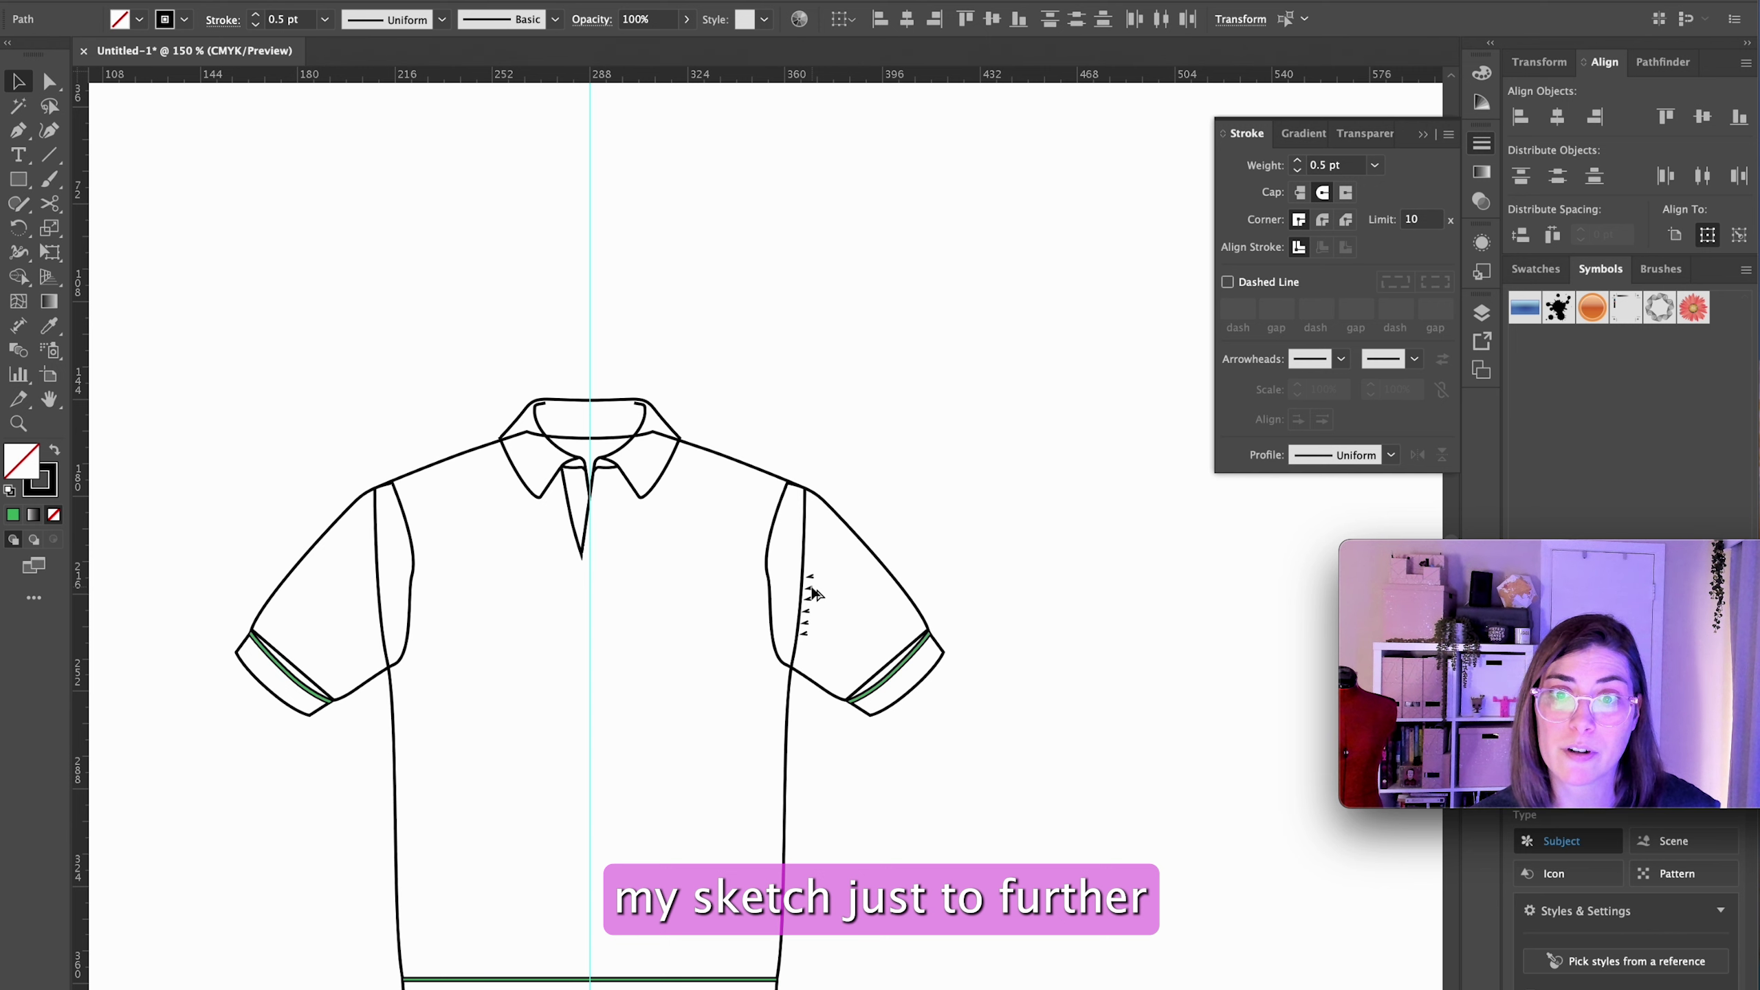
click(813, 572)
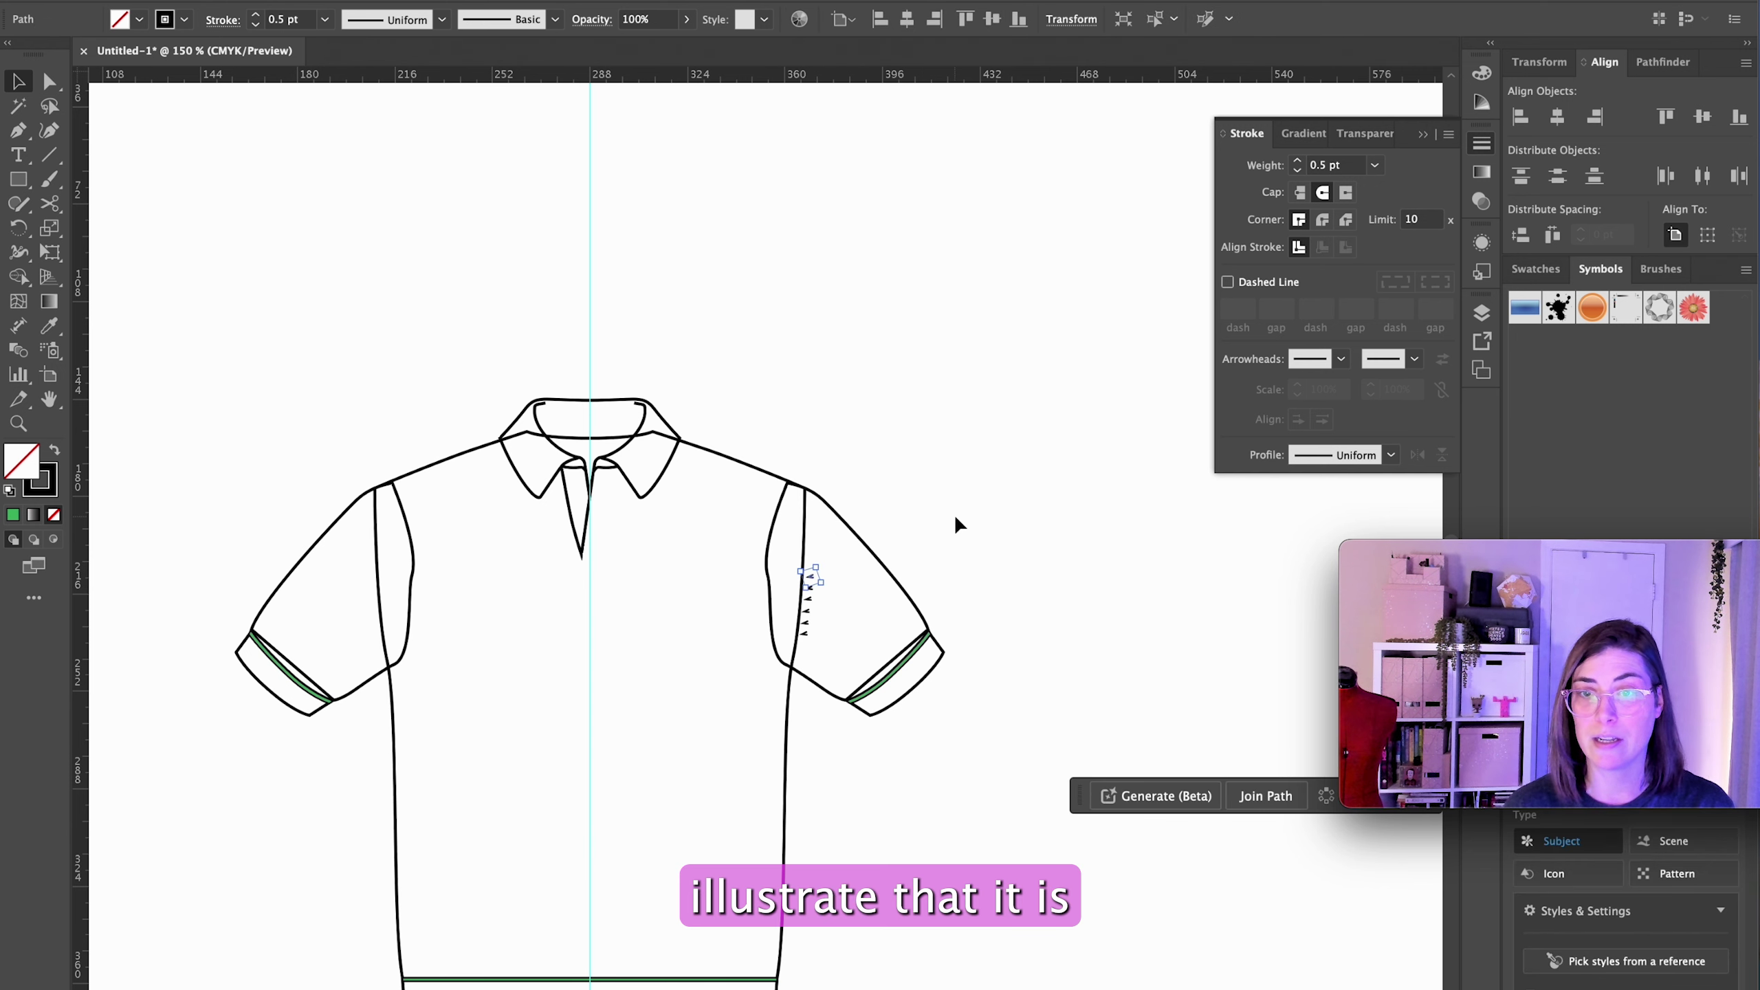
key(Delete)
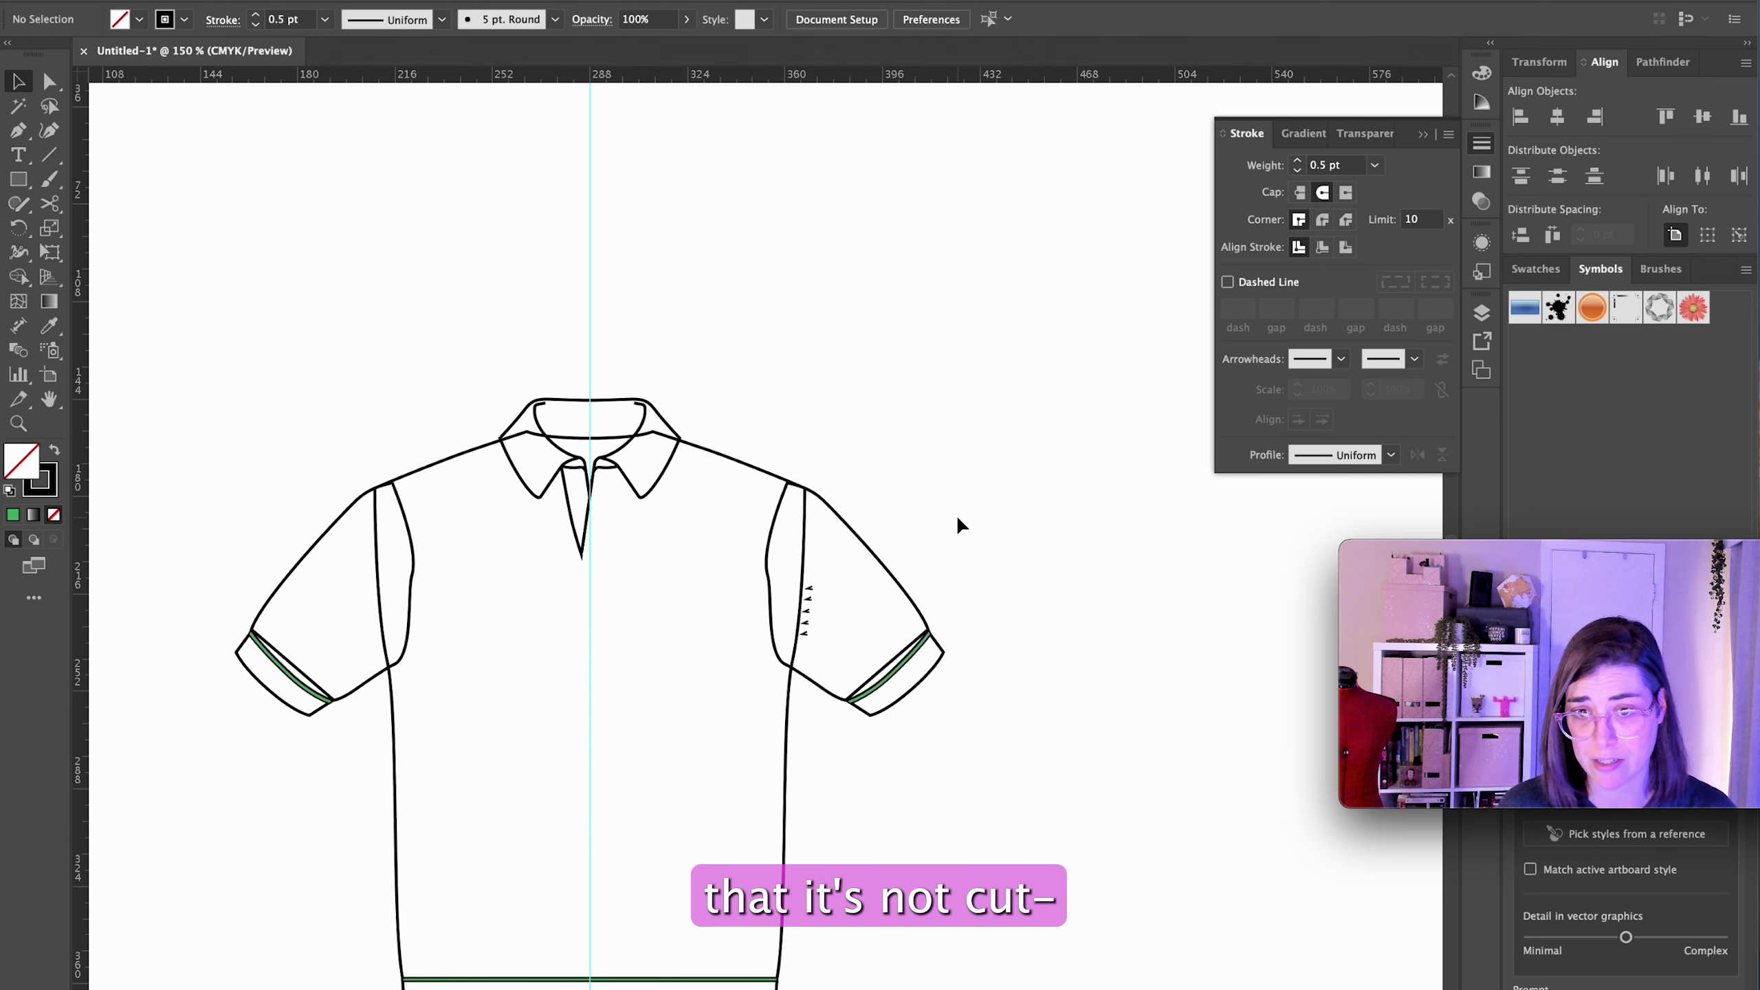
Step: Reflect a copy of the five V marks onto the body side of the armhole seam and rotate it to follow the seam
scroll(797, 657, up, 3)
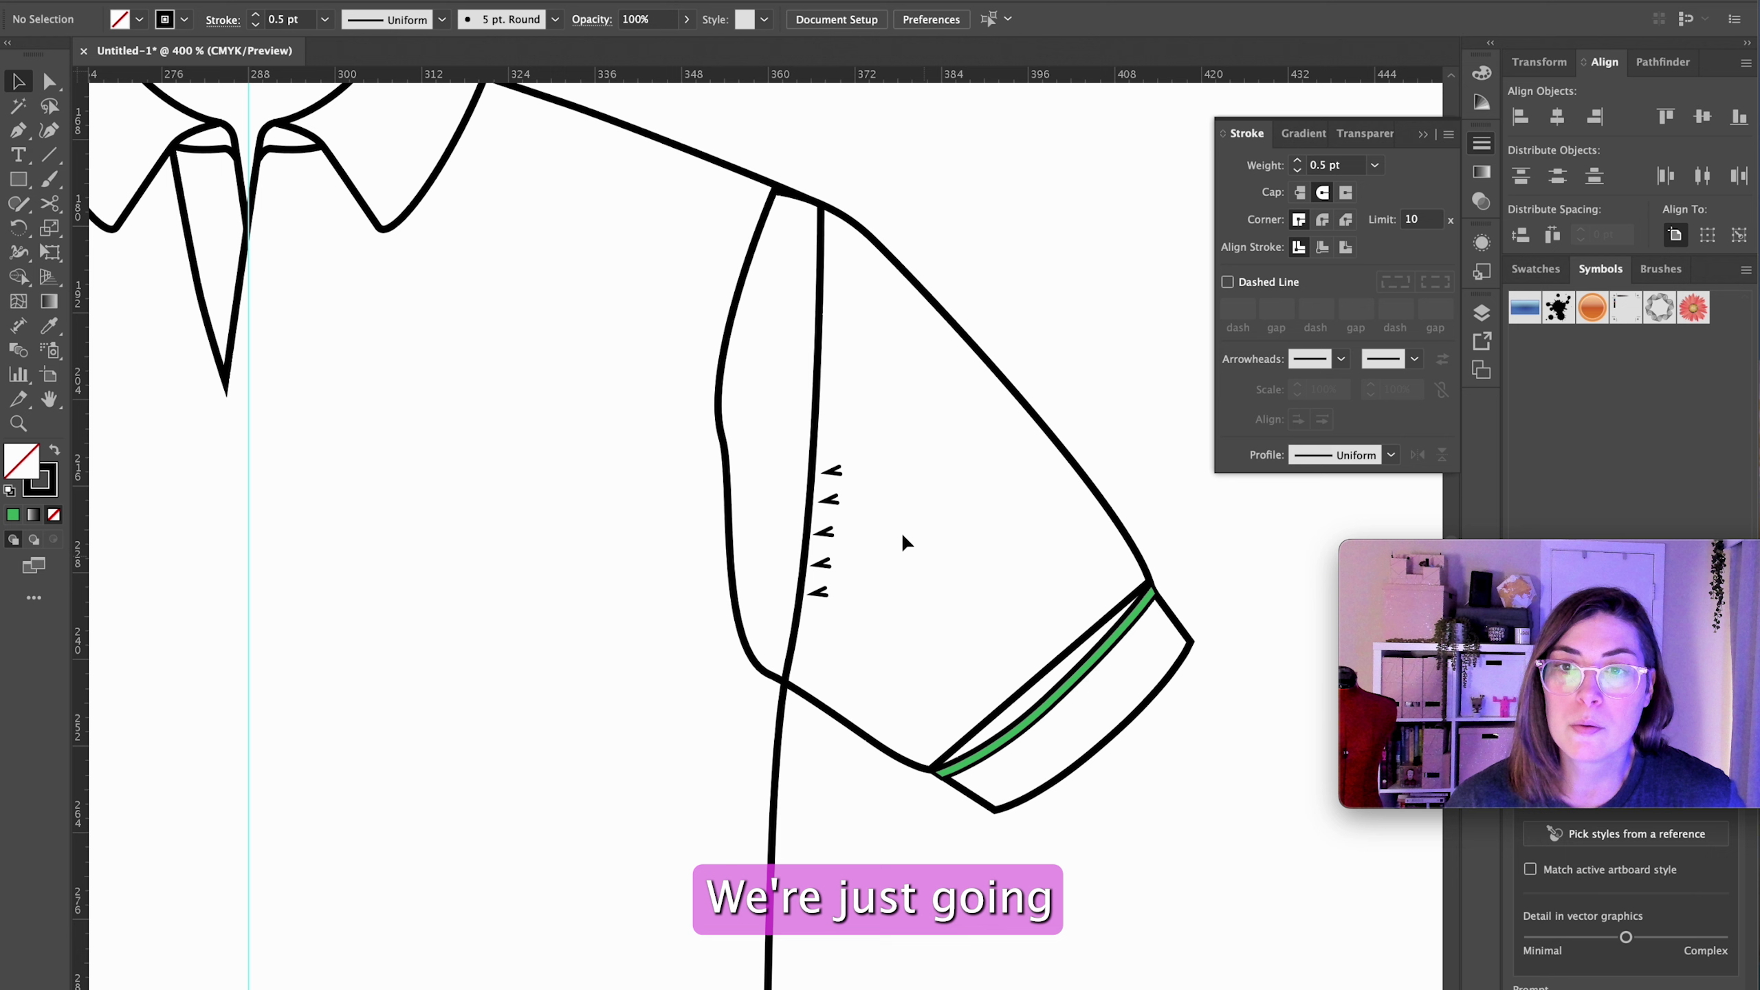
drag(877, 425, 825, 652)
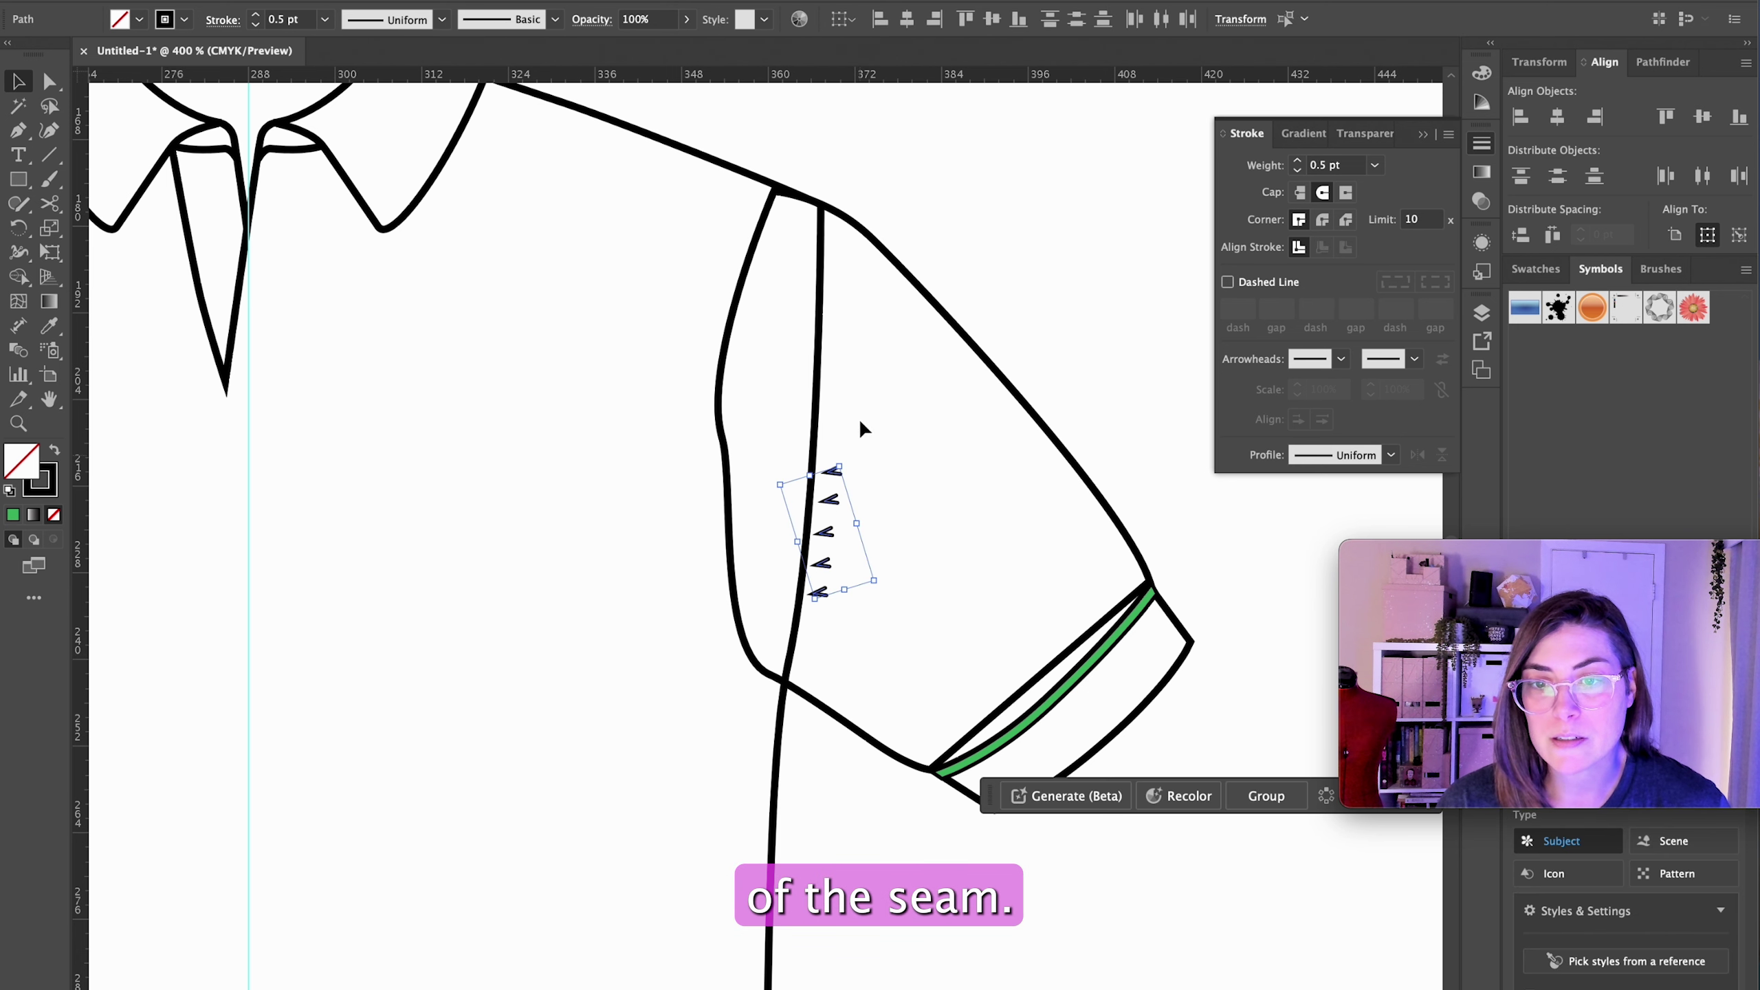
click(229, 0)
mouse_move(277, 0)
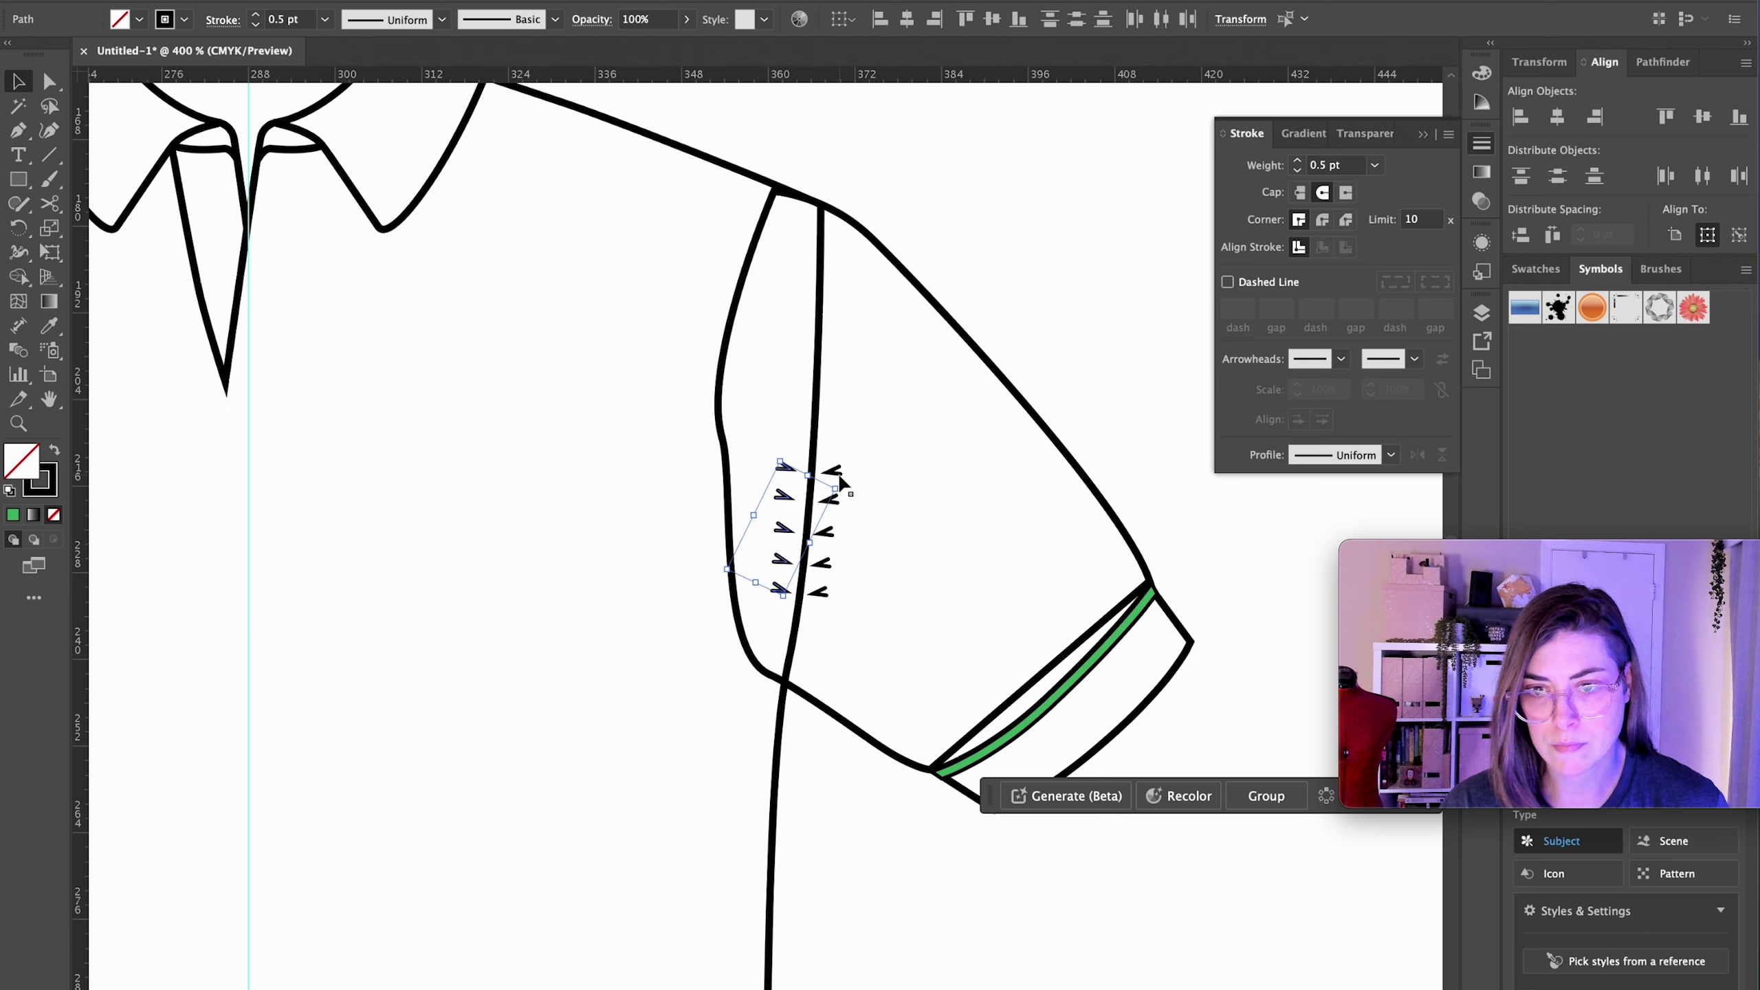
drag(847, 484, 852, 489)
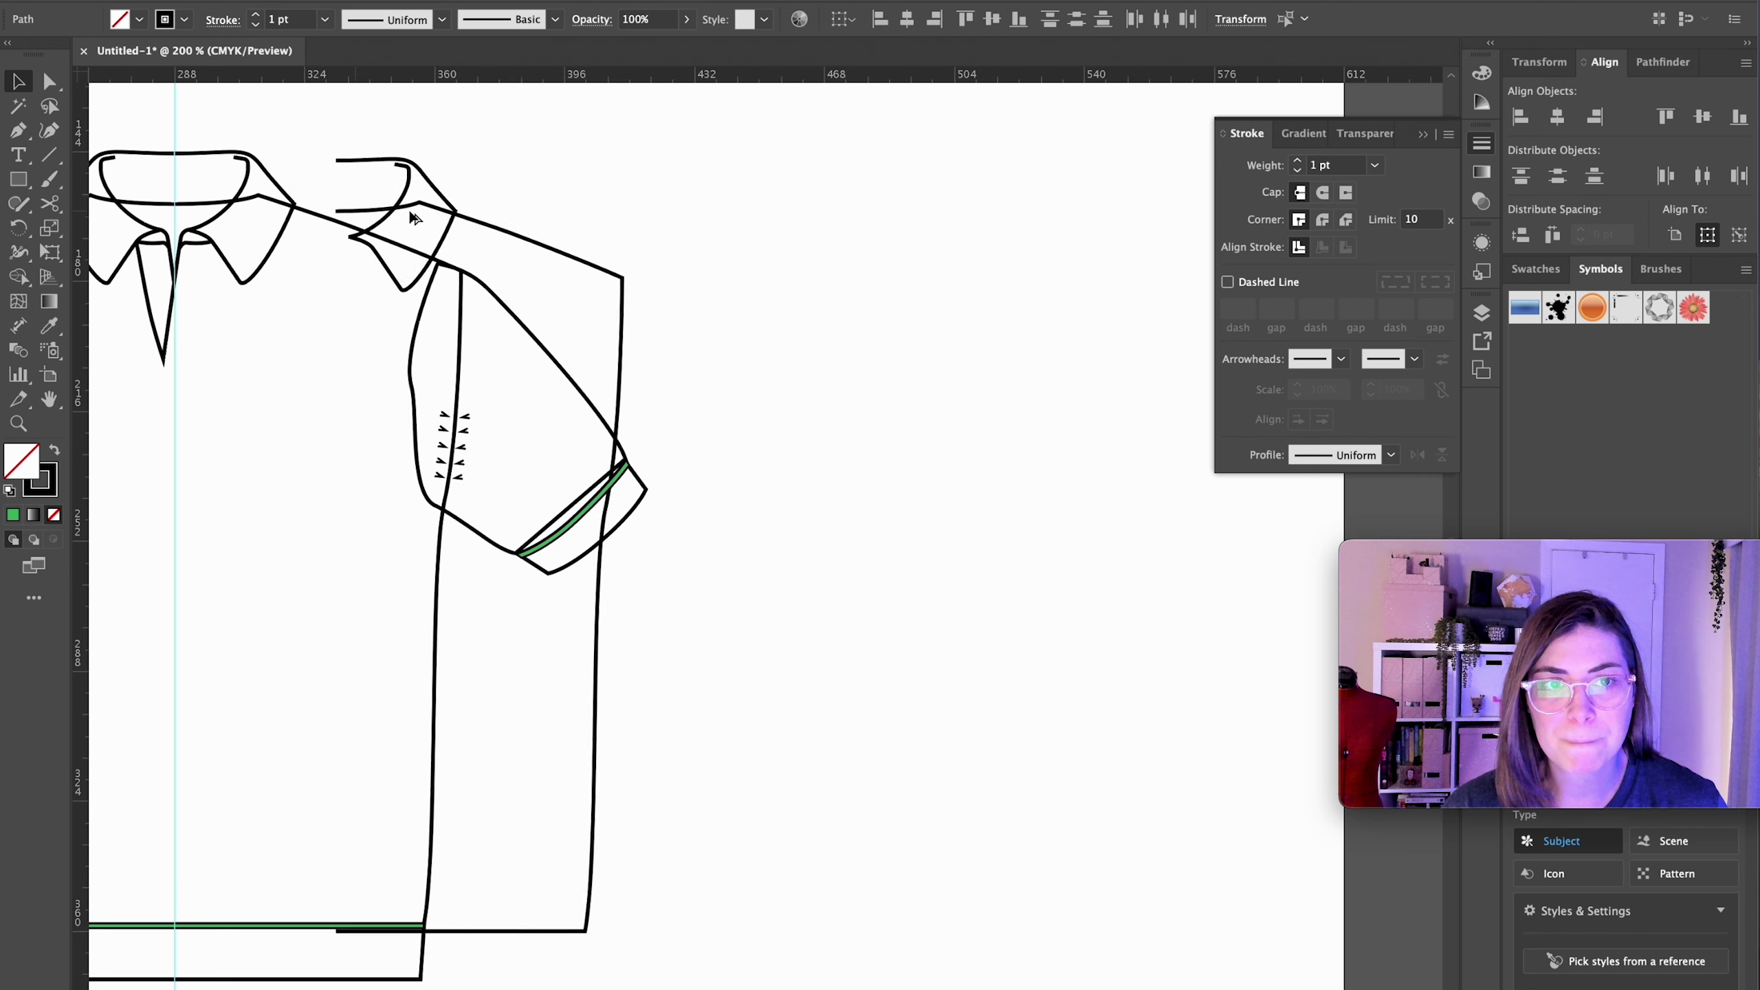
Step: Move the half-body and collar copy to the empty area beside the flat and join the open ends of the back collar
drag(388, 239, 869, 239)
drag(785, 222, 836, 252)
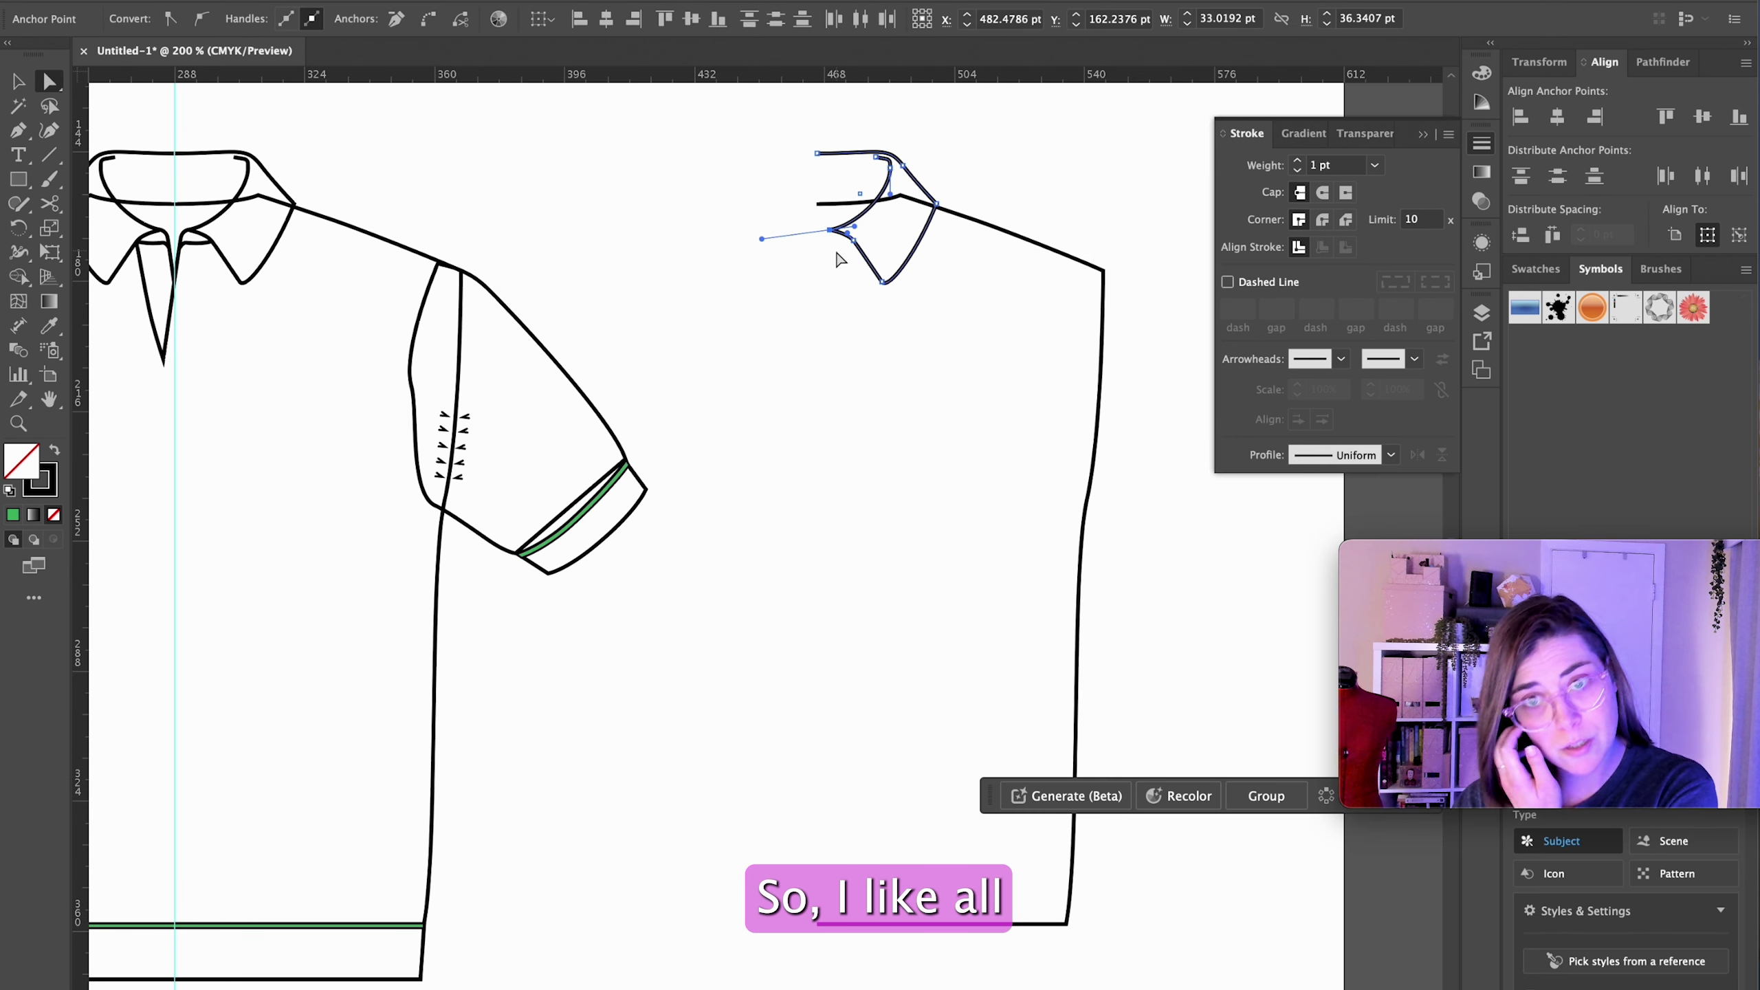
key(super+j)
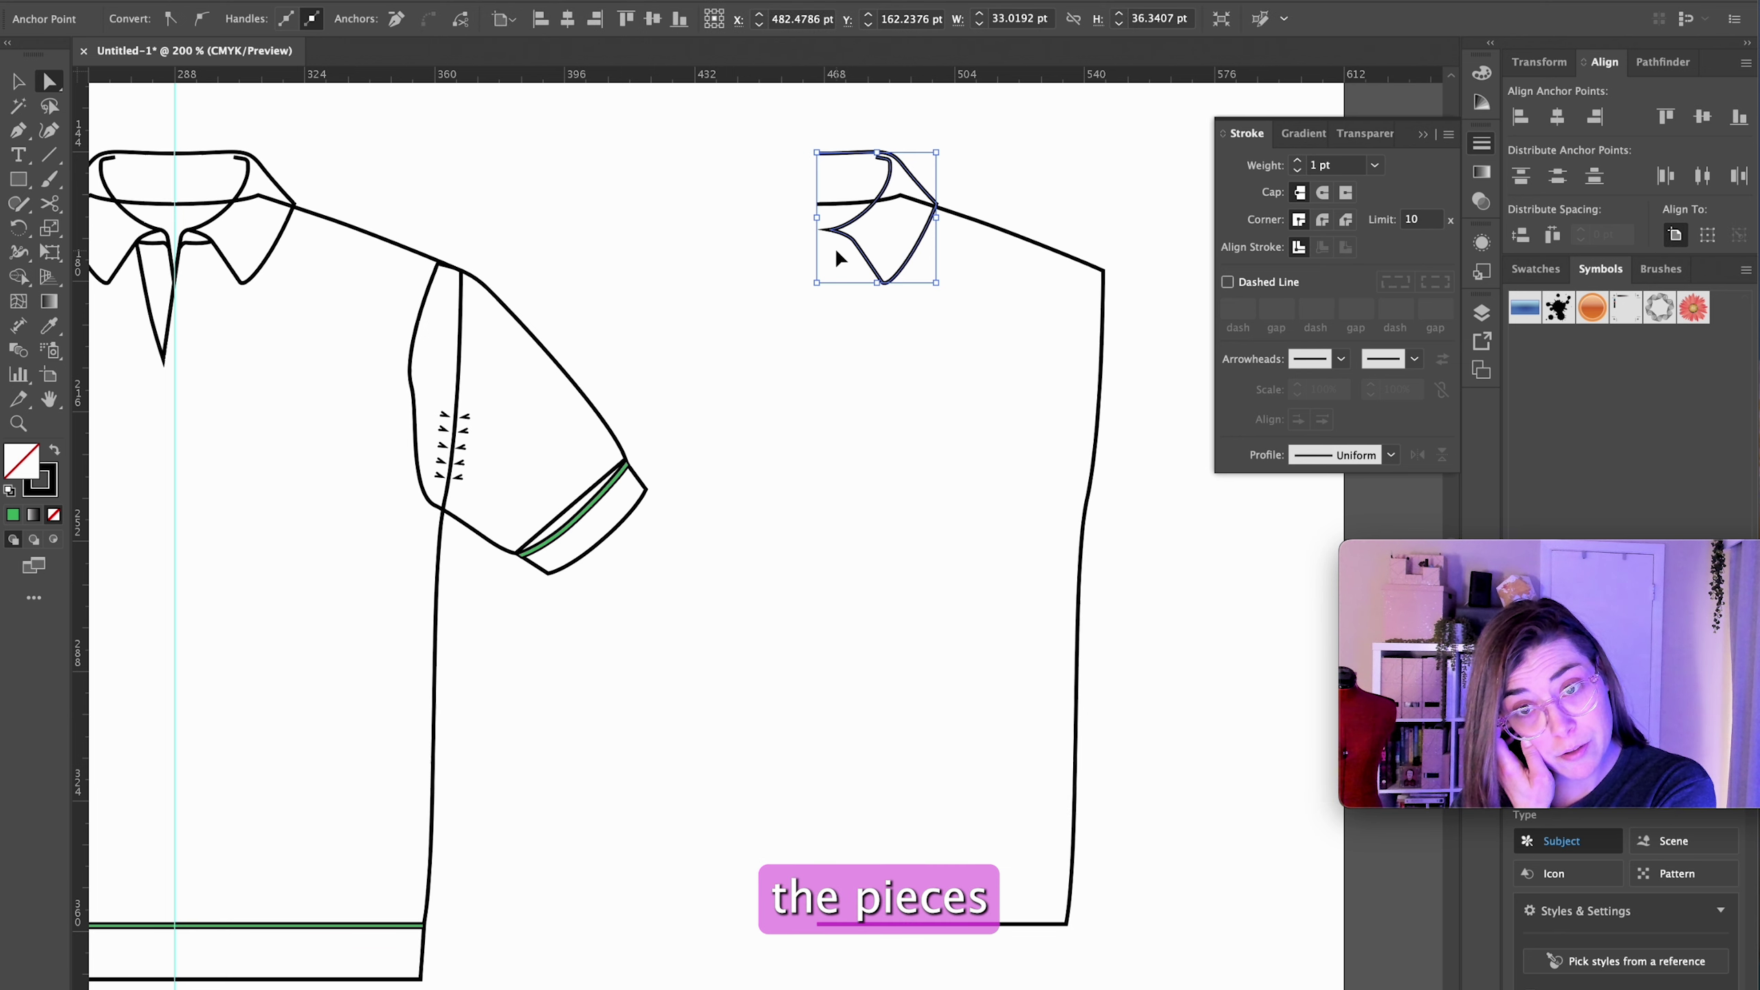
click(830, 376)
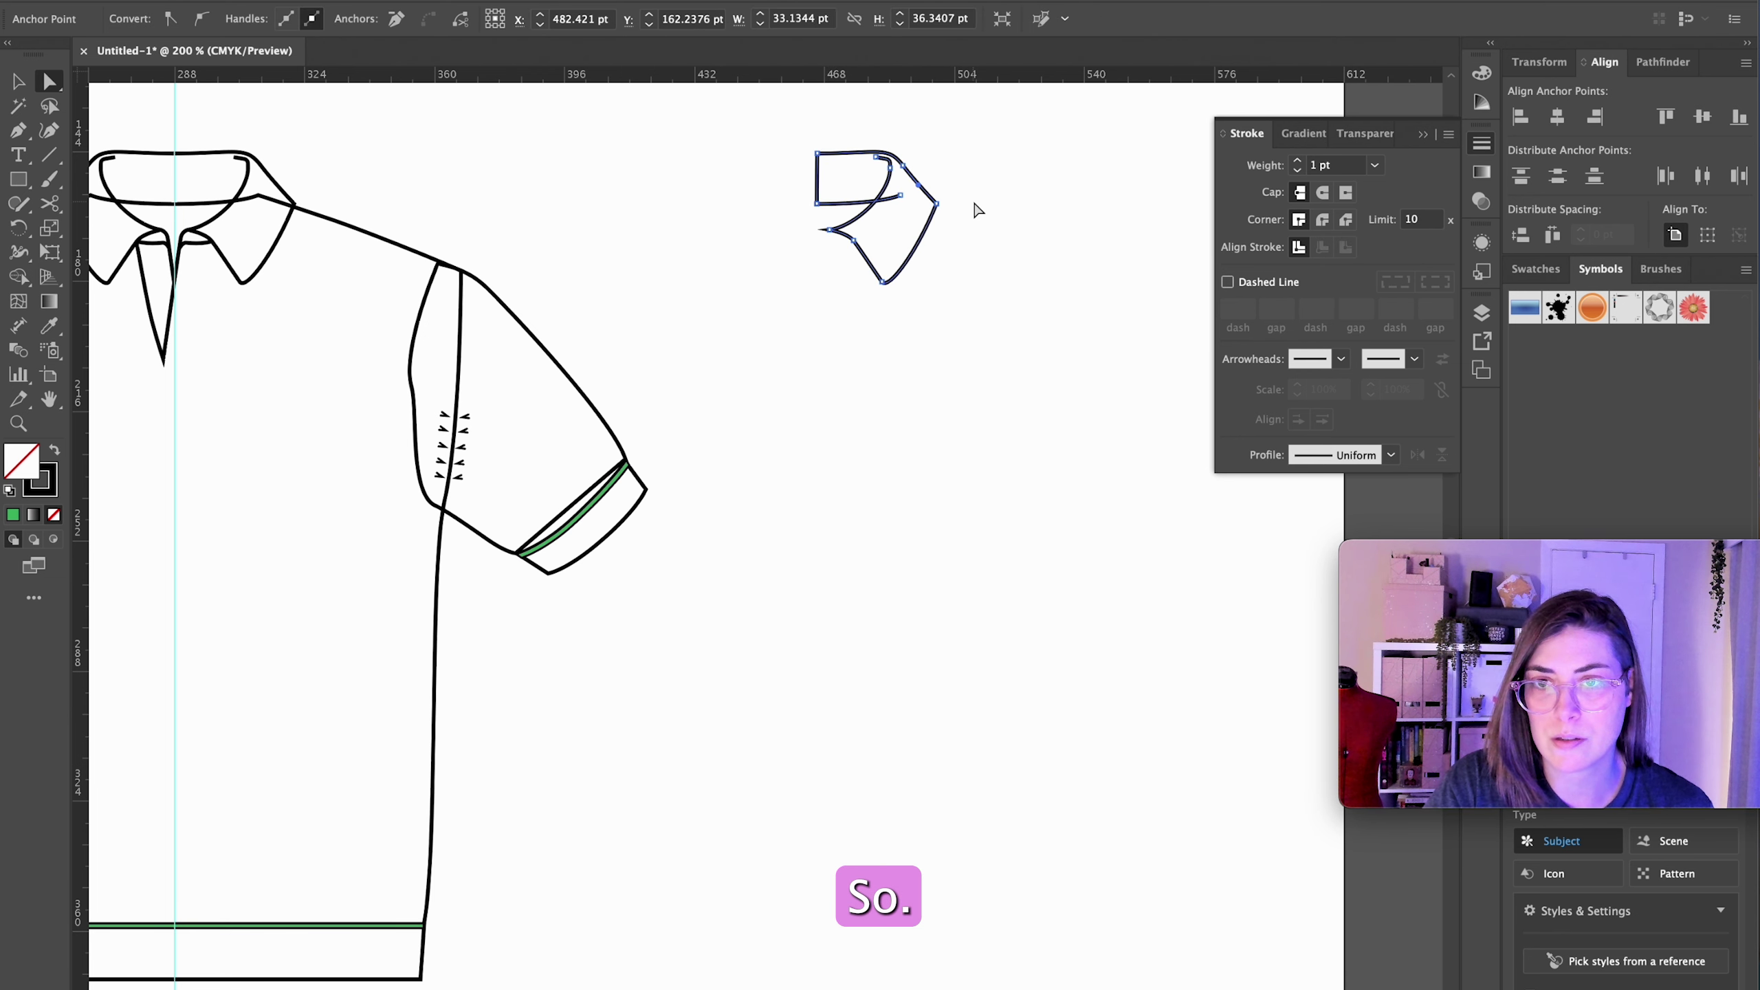
Step: Undo the last two edits on the separate collar outline and connect the open upper ends of its neckline curve and back collar line
key(super+z)
key(super+z)
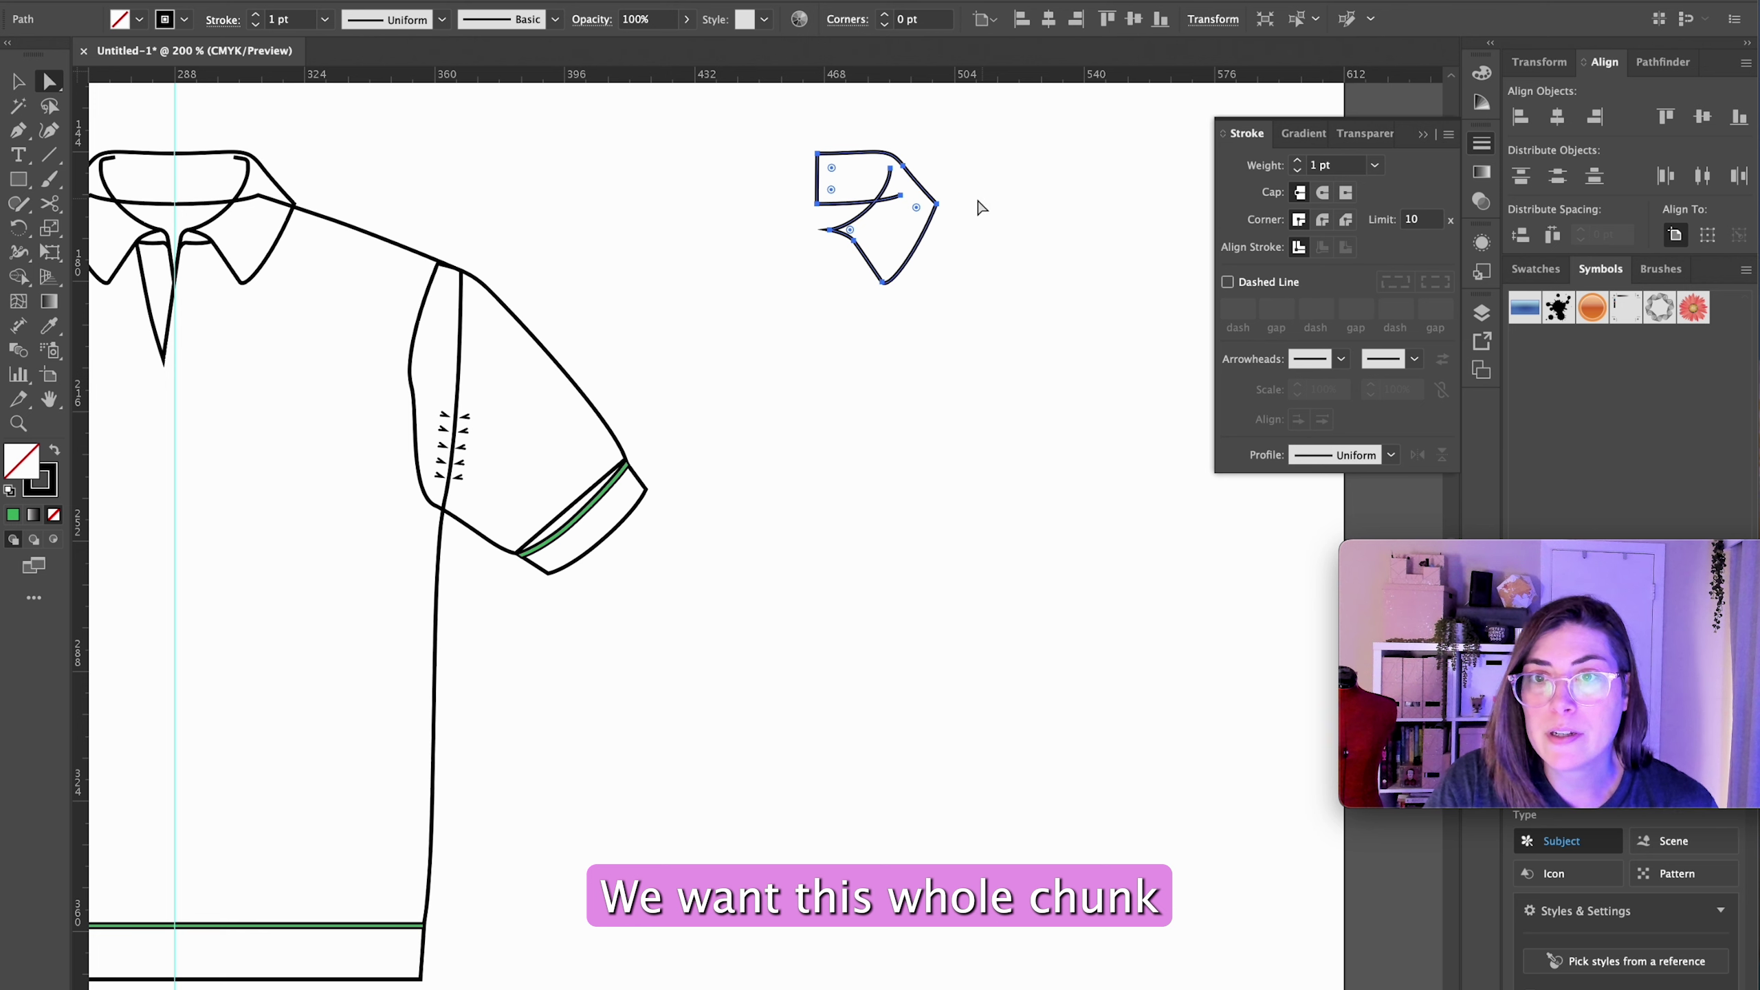
key(p)
click(890, 168)
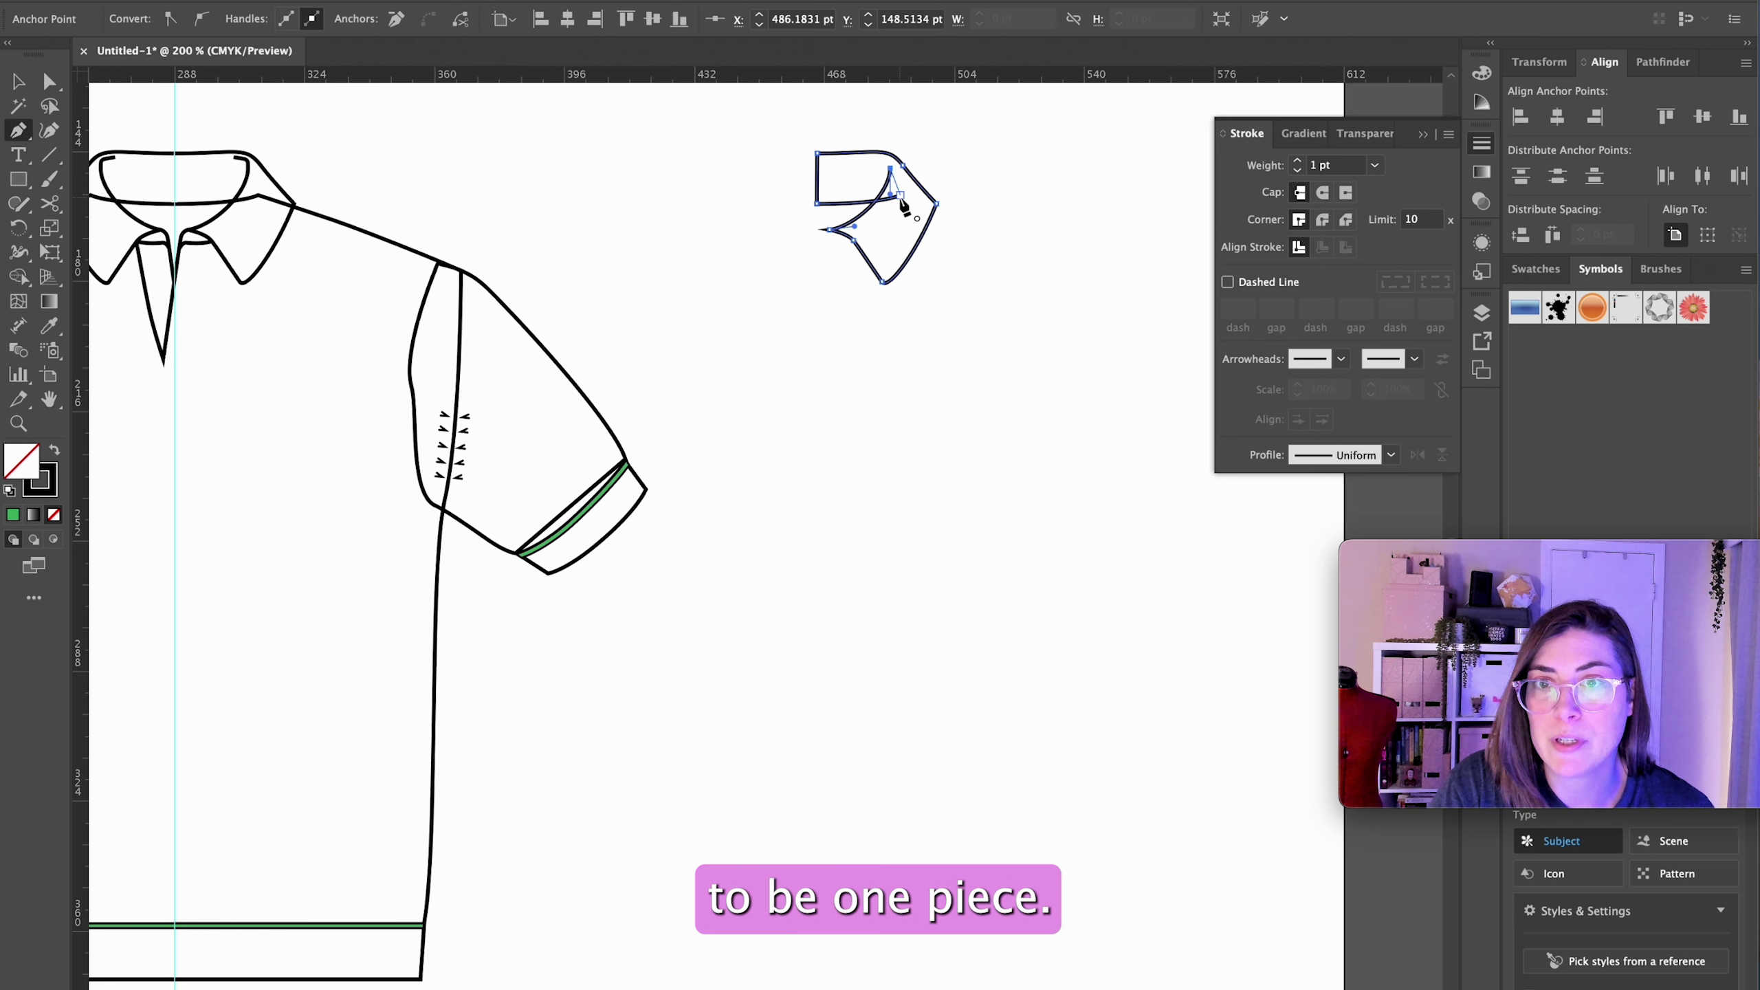
click(900, 197)
key(v)
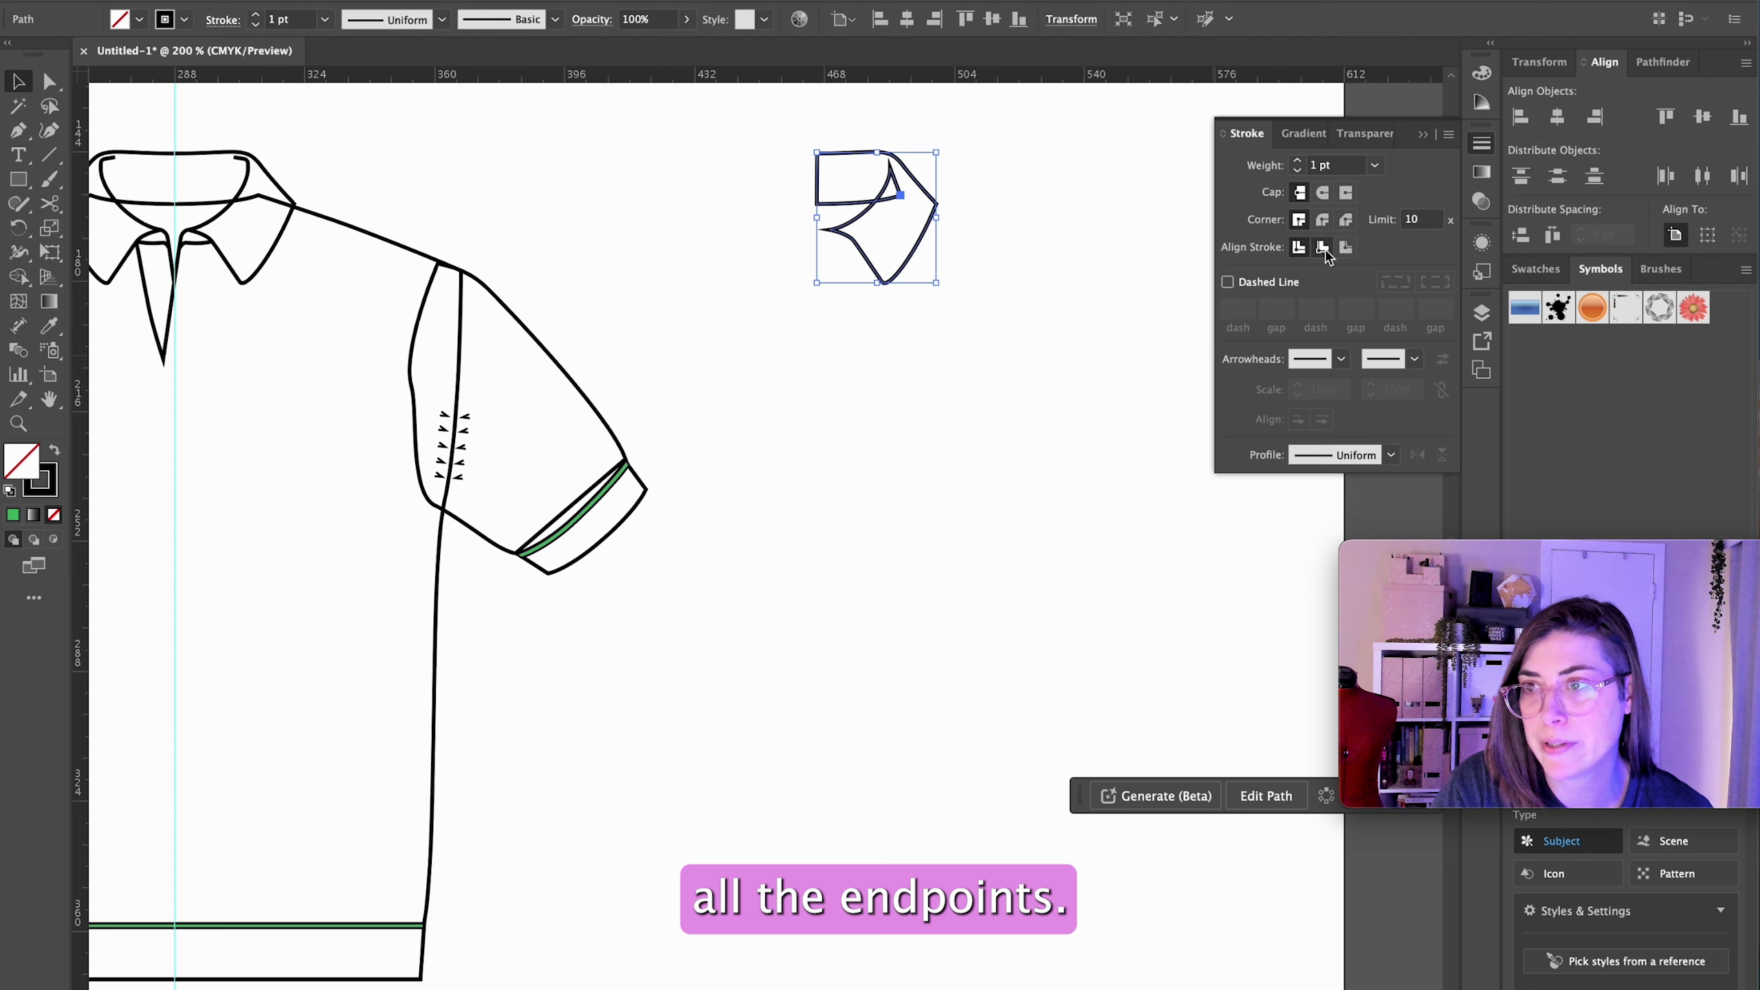
Step: Divide the closed collar outline with the Divide pathfinder and ungroup the resulting pieces
click(1658, 61)
click(1525, 168)
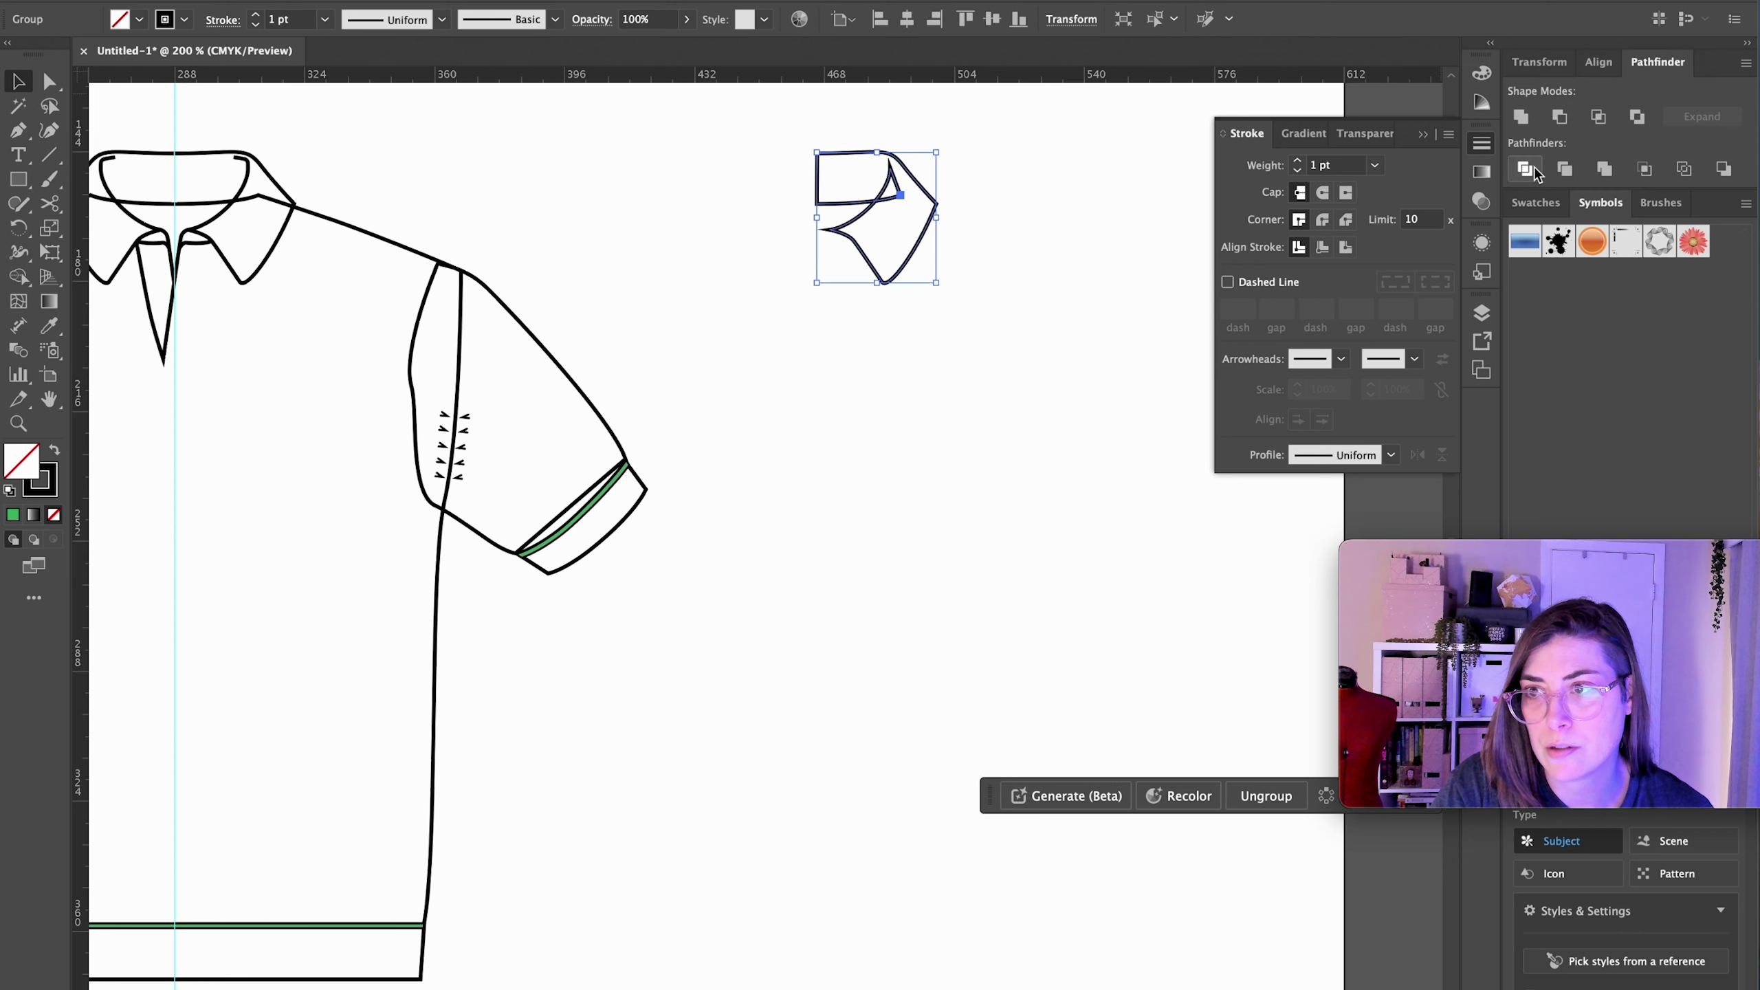
key(ctrl+shift+g)
click(966, 216)
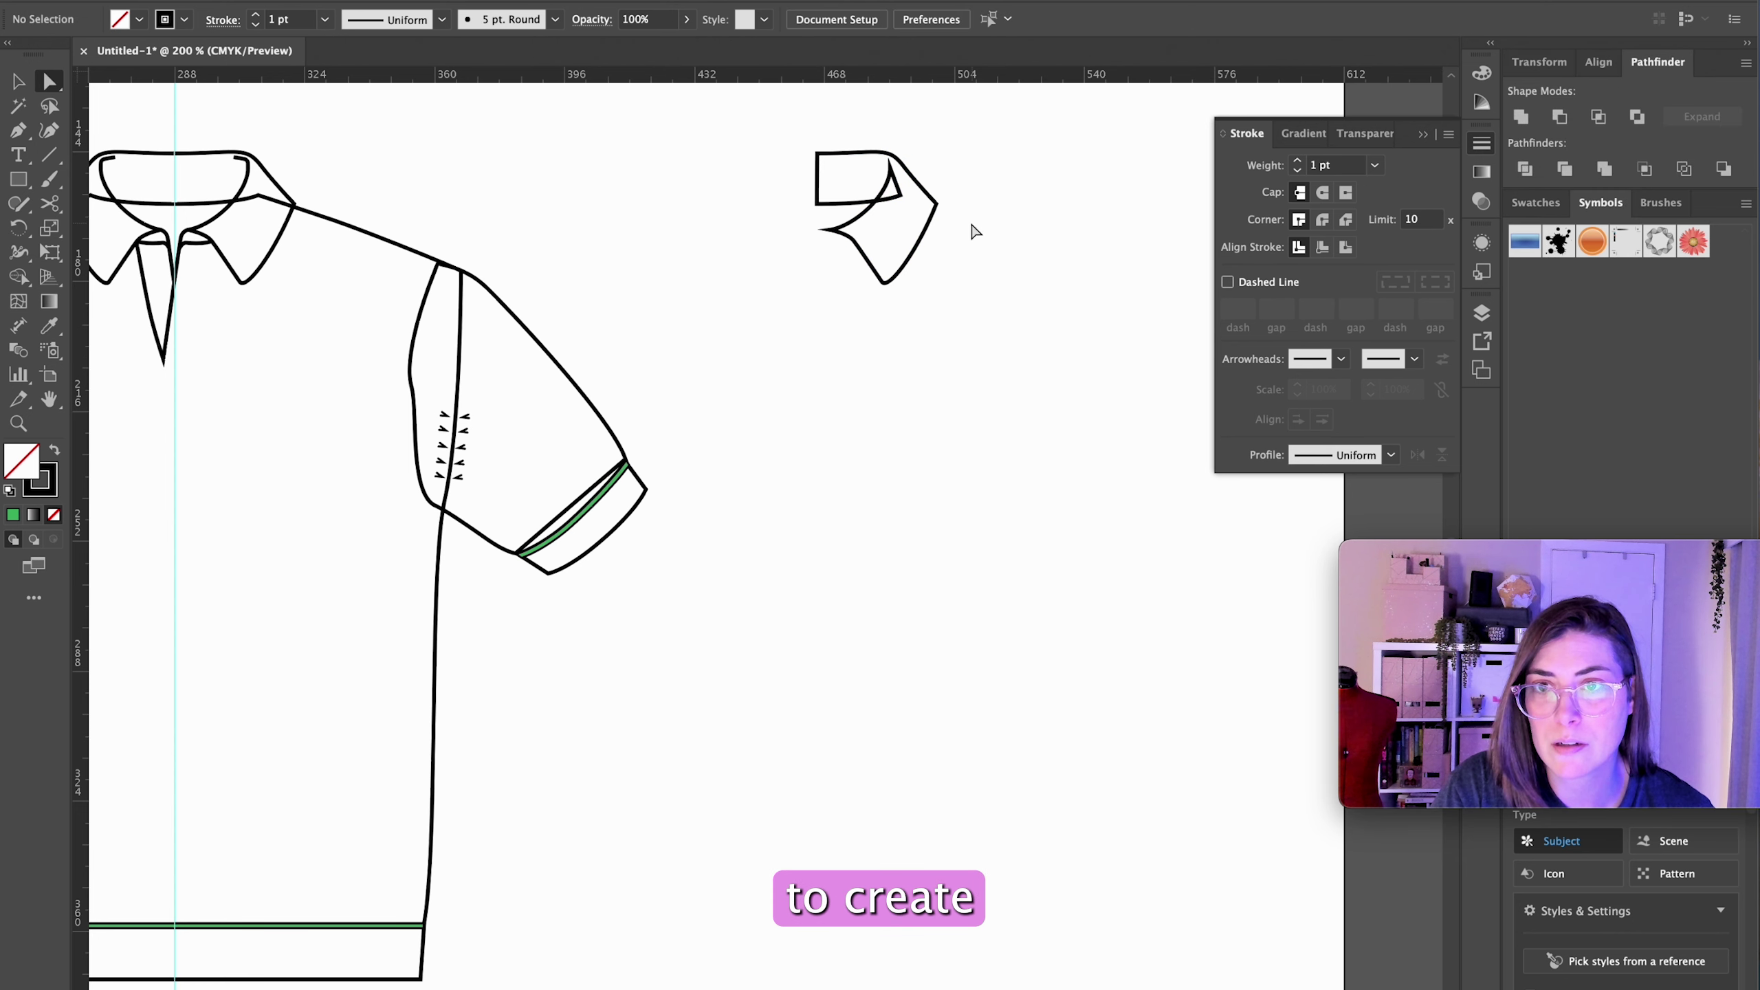
Step: Delete the point of the small triangle in the middle of the collar outline to remove its extra lines
key(a)
click(906, 200)
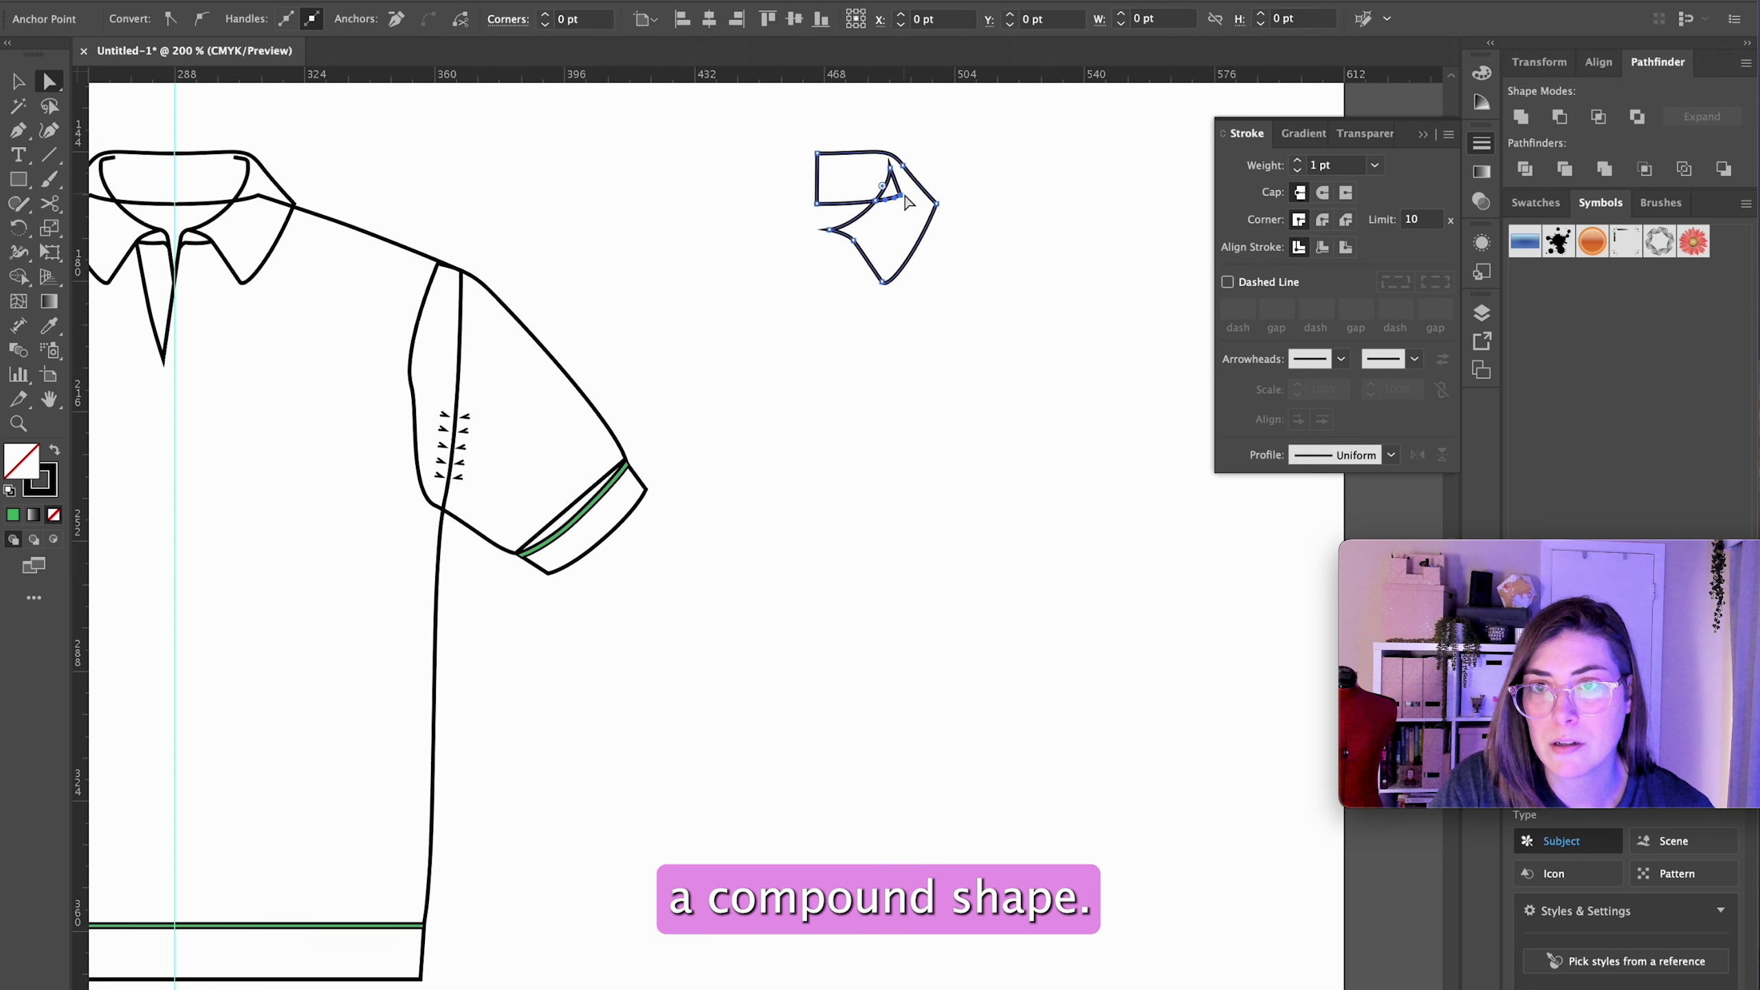
click(967, 195)
click(936, 204)
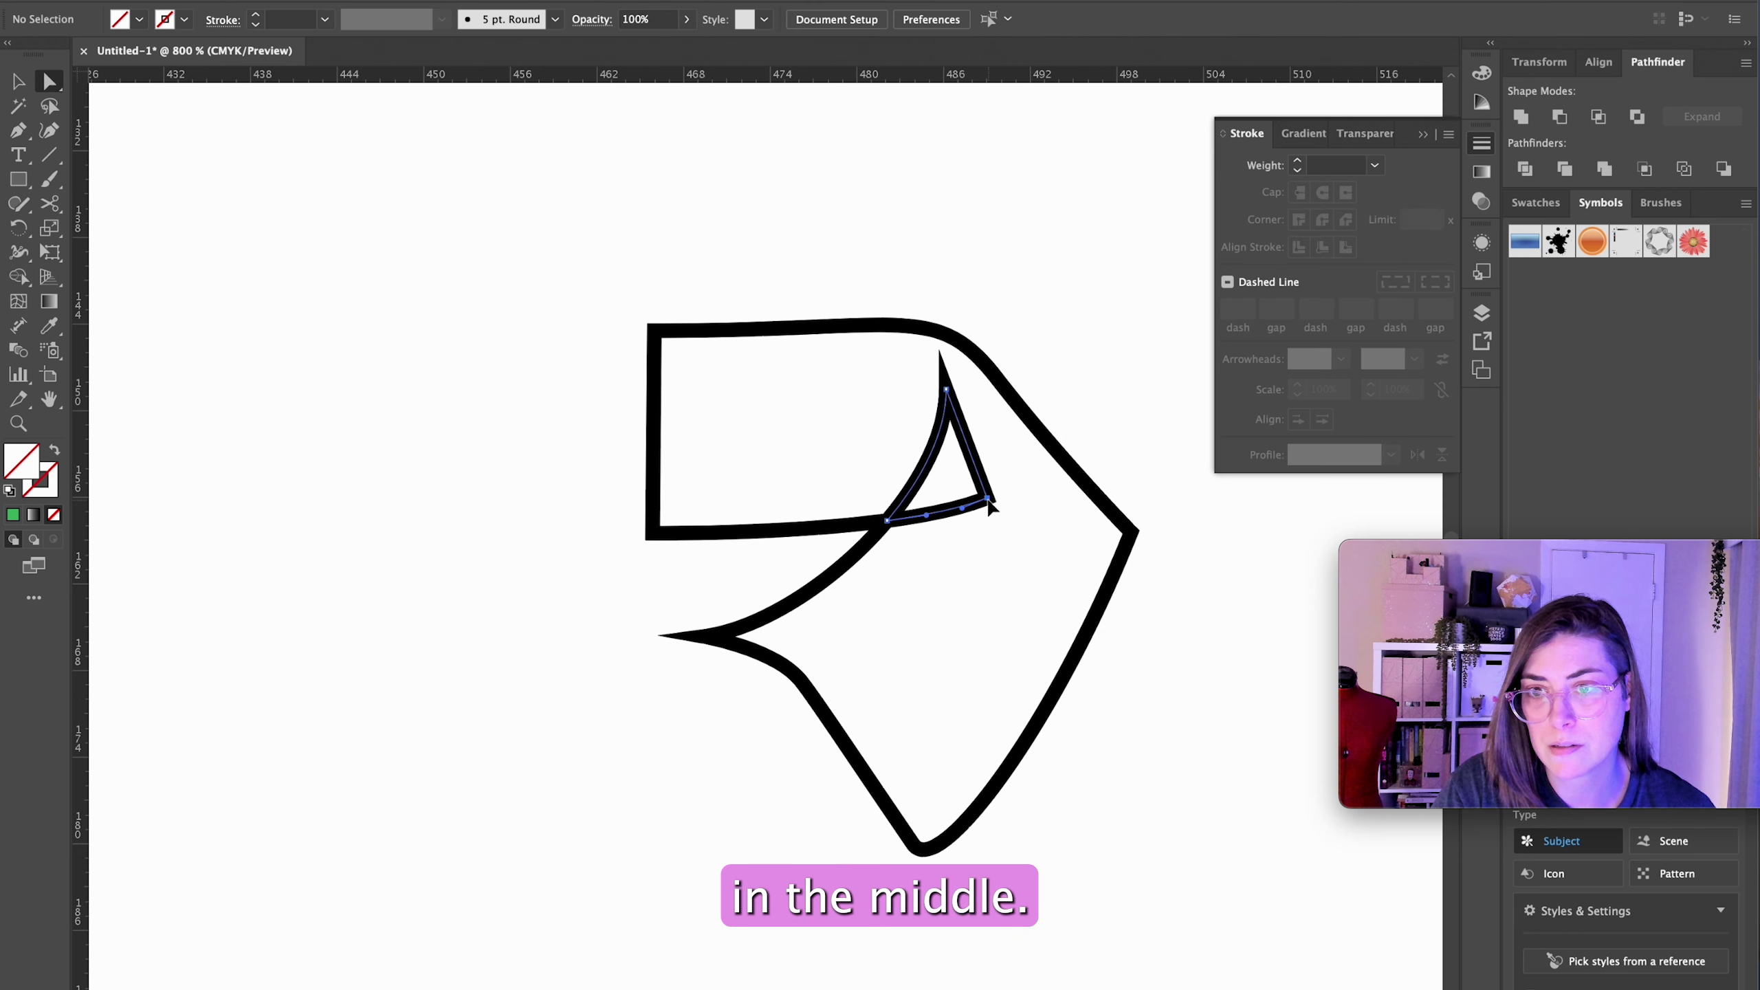
click(986, 497)
key(Delete)
click(1014, 524)
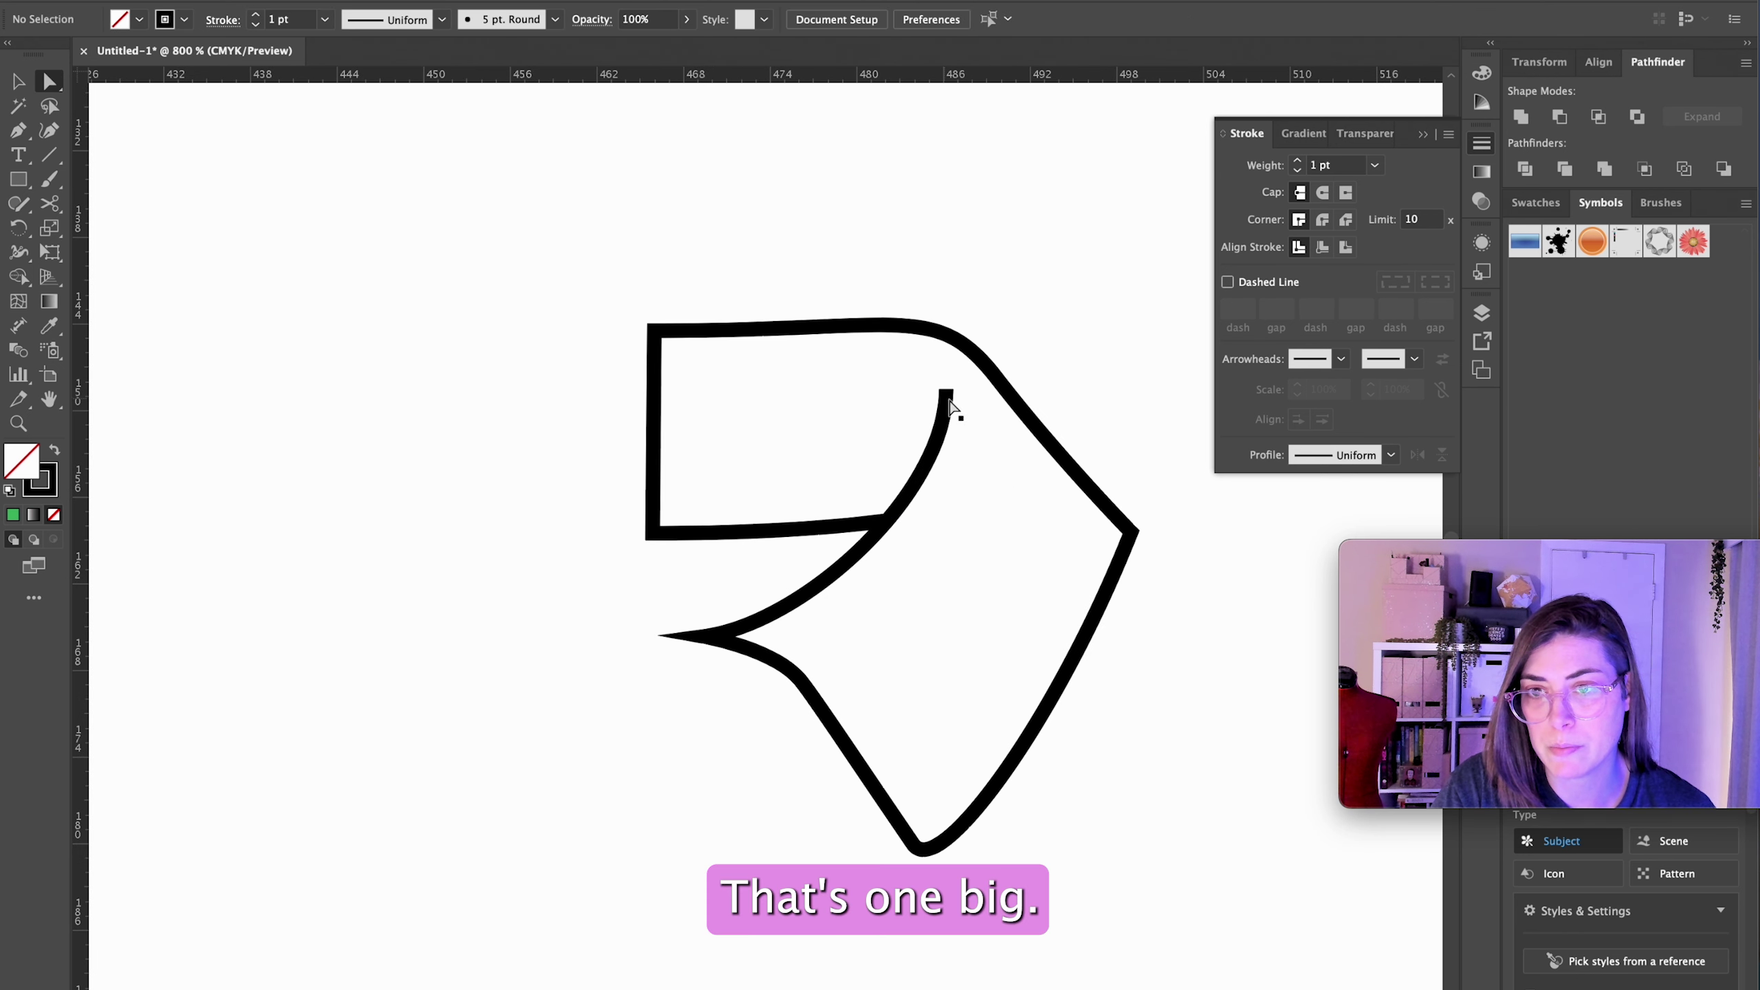
Step: Delete the leftover upper neckline segment and join the remaining open ends into one closed collar shape
click(948, 402)
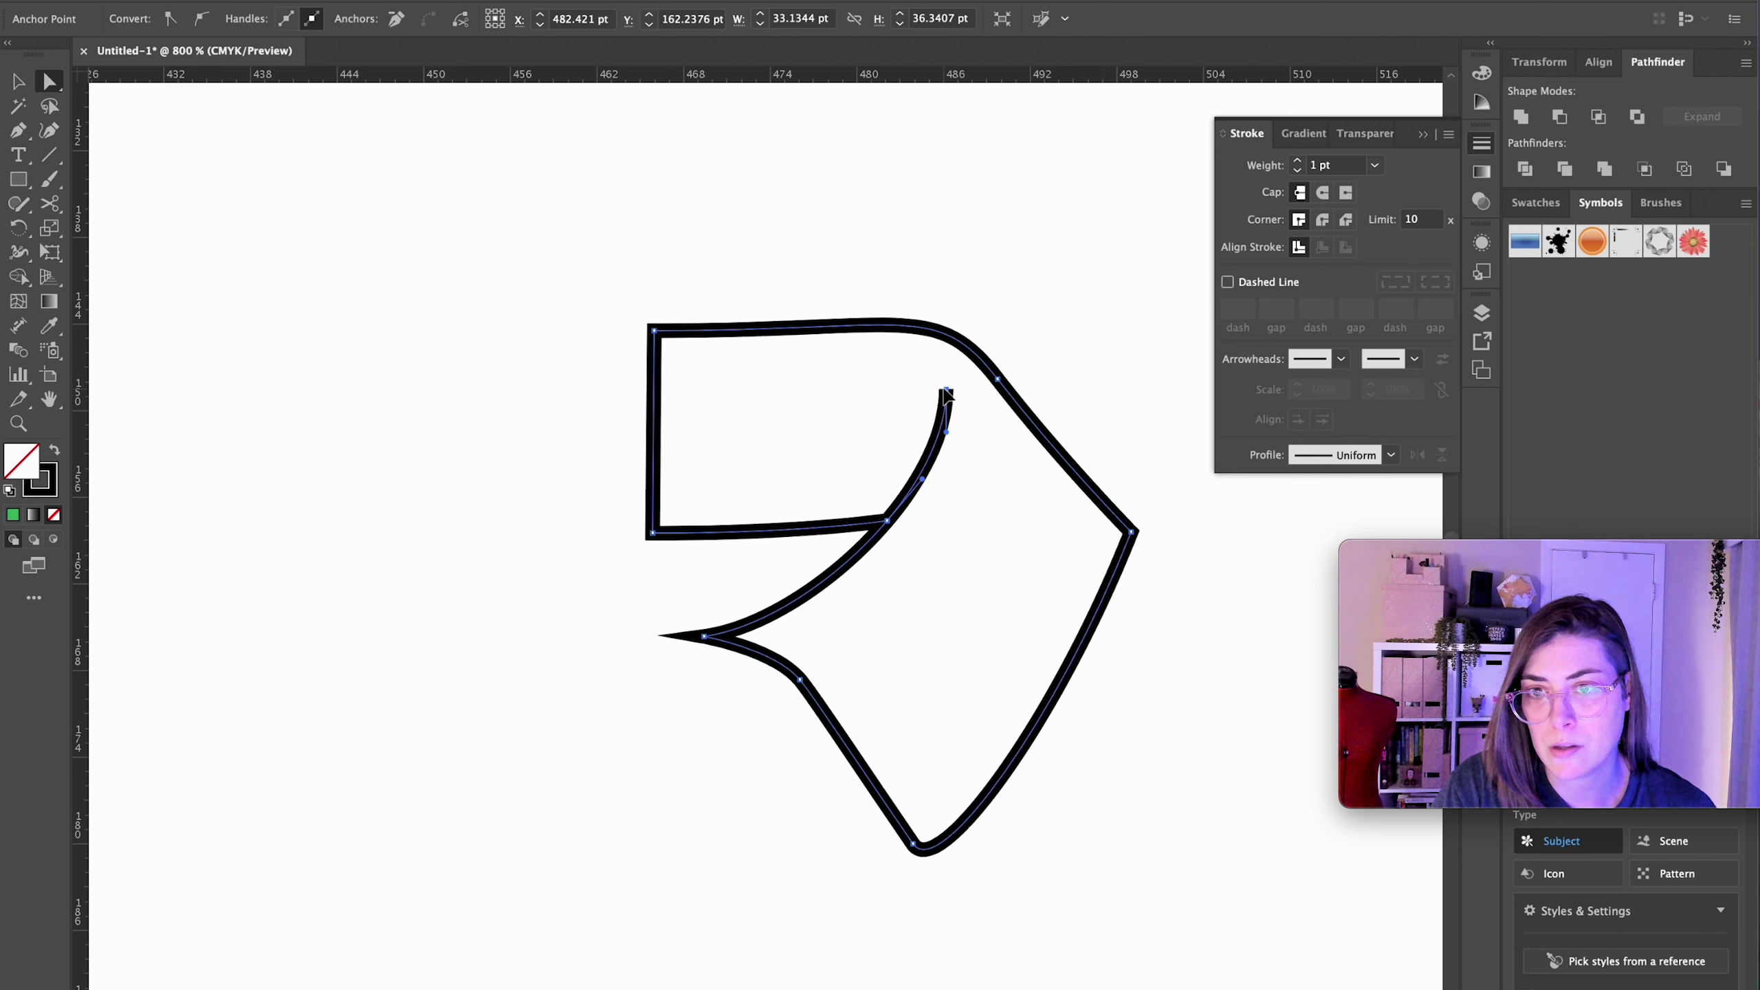
key(Delete)
click(958, 478)
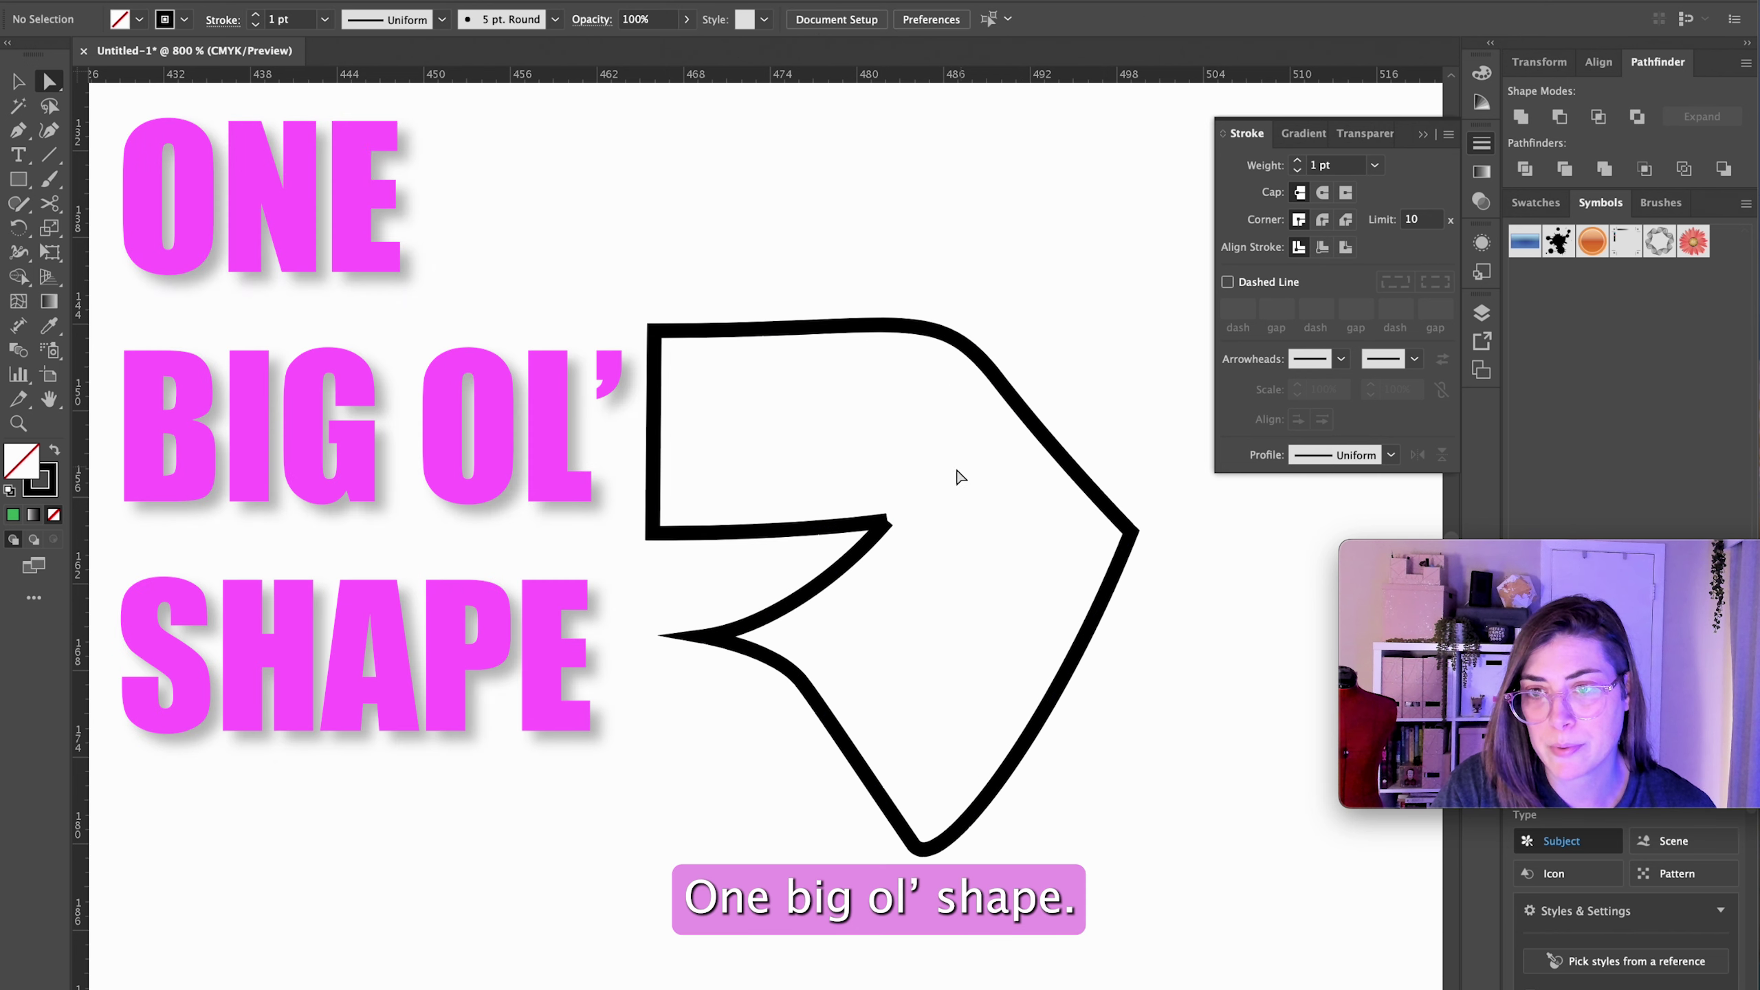
drag(937, 480, 882, 546)
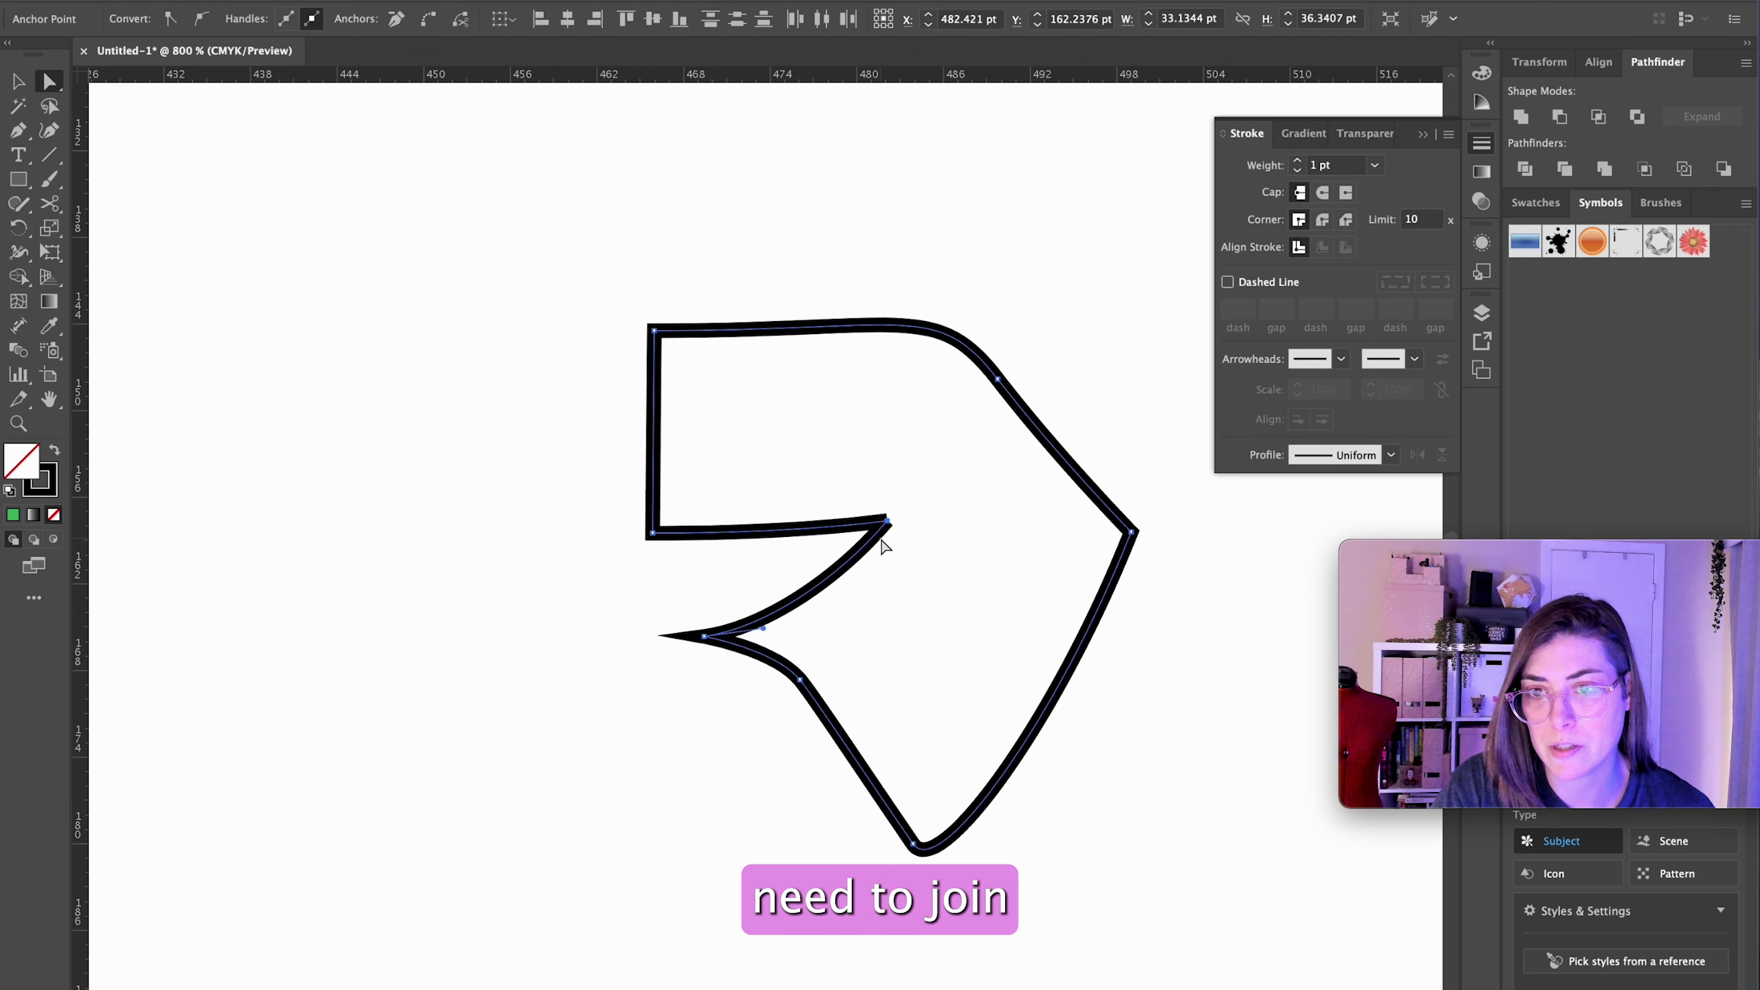
key(ctrl+j)
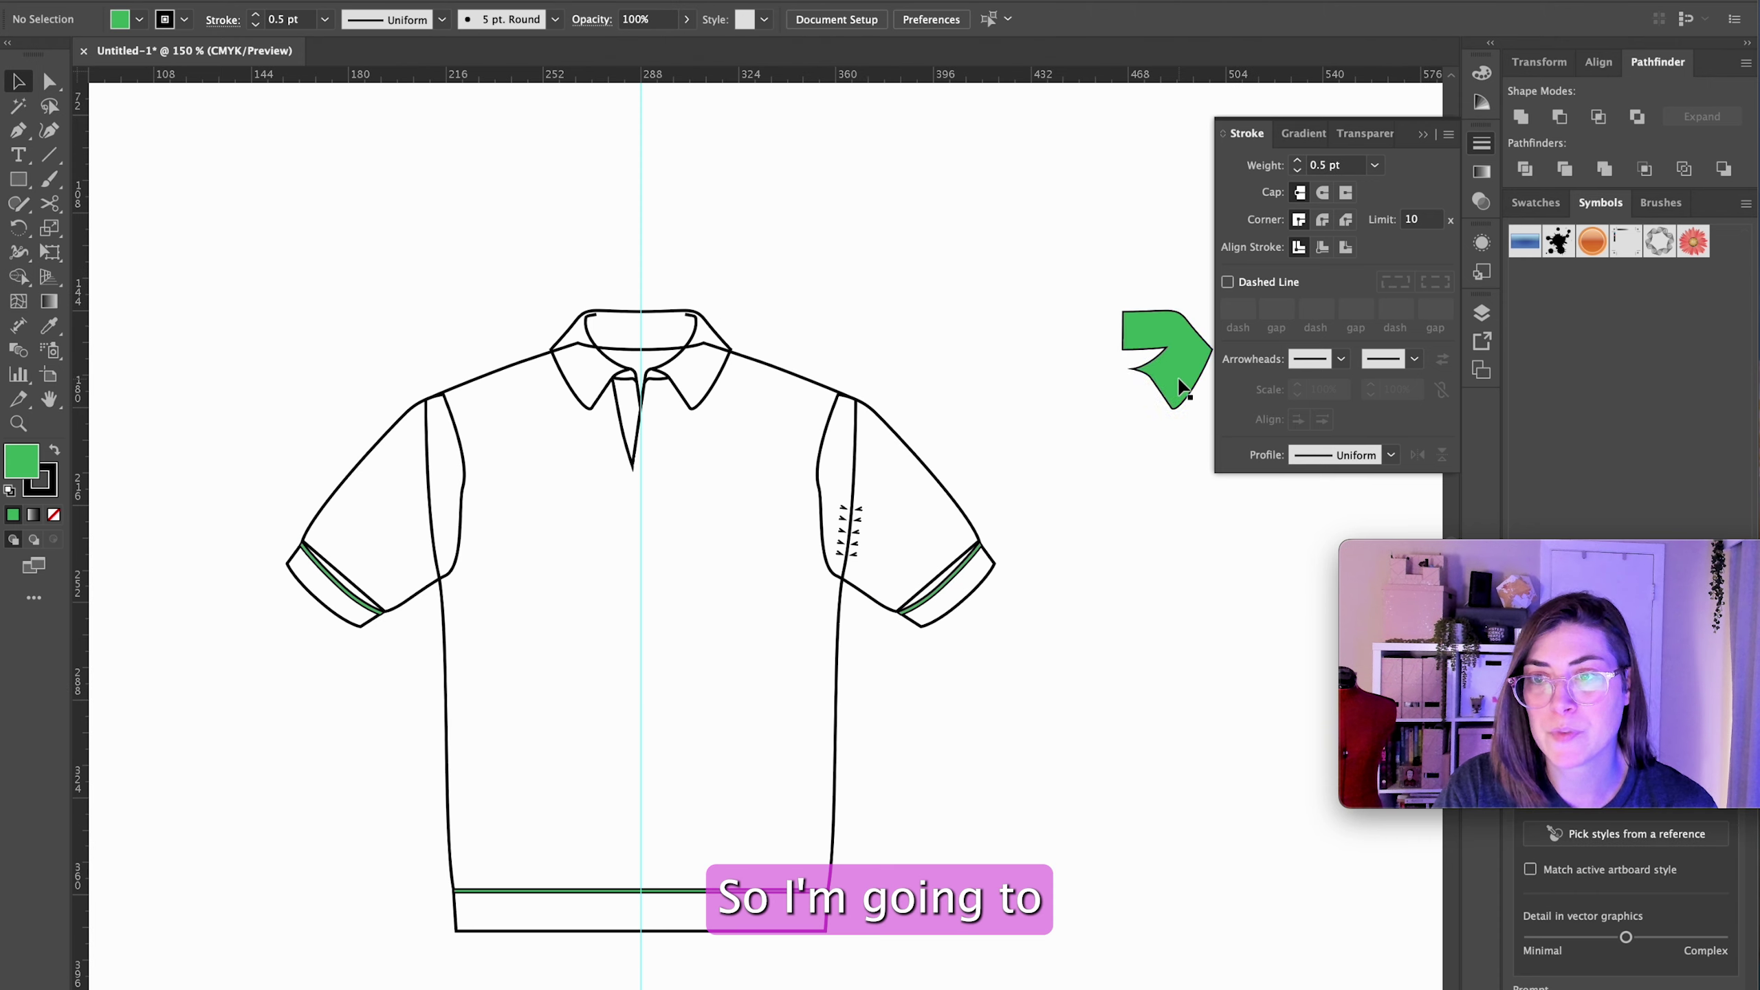
Step: Place the green collar shape over the matching half of the flat's collar and bring the black collar outlines in front of it
drag(1131, 398, 698, 434)
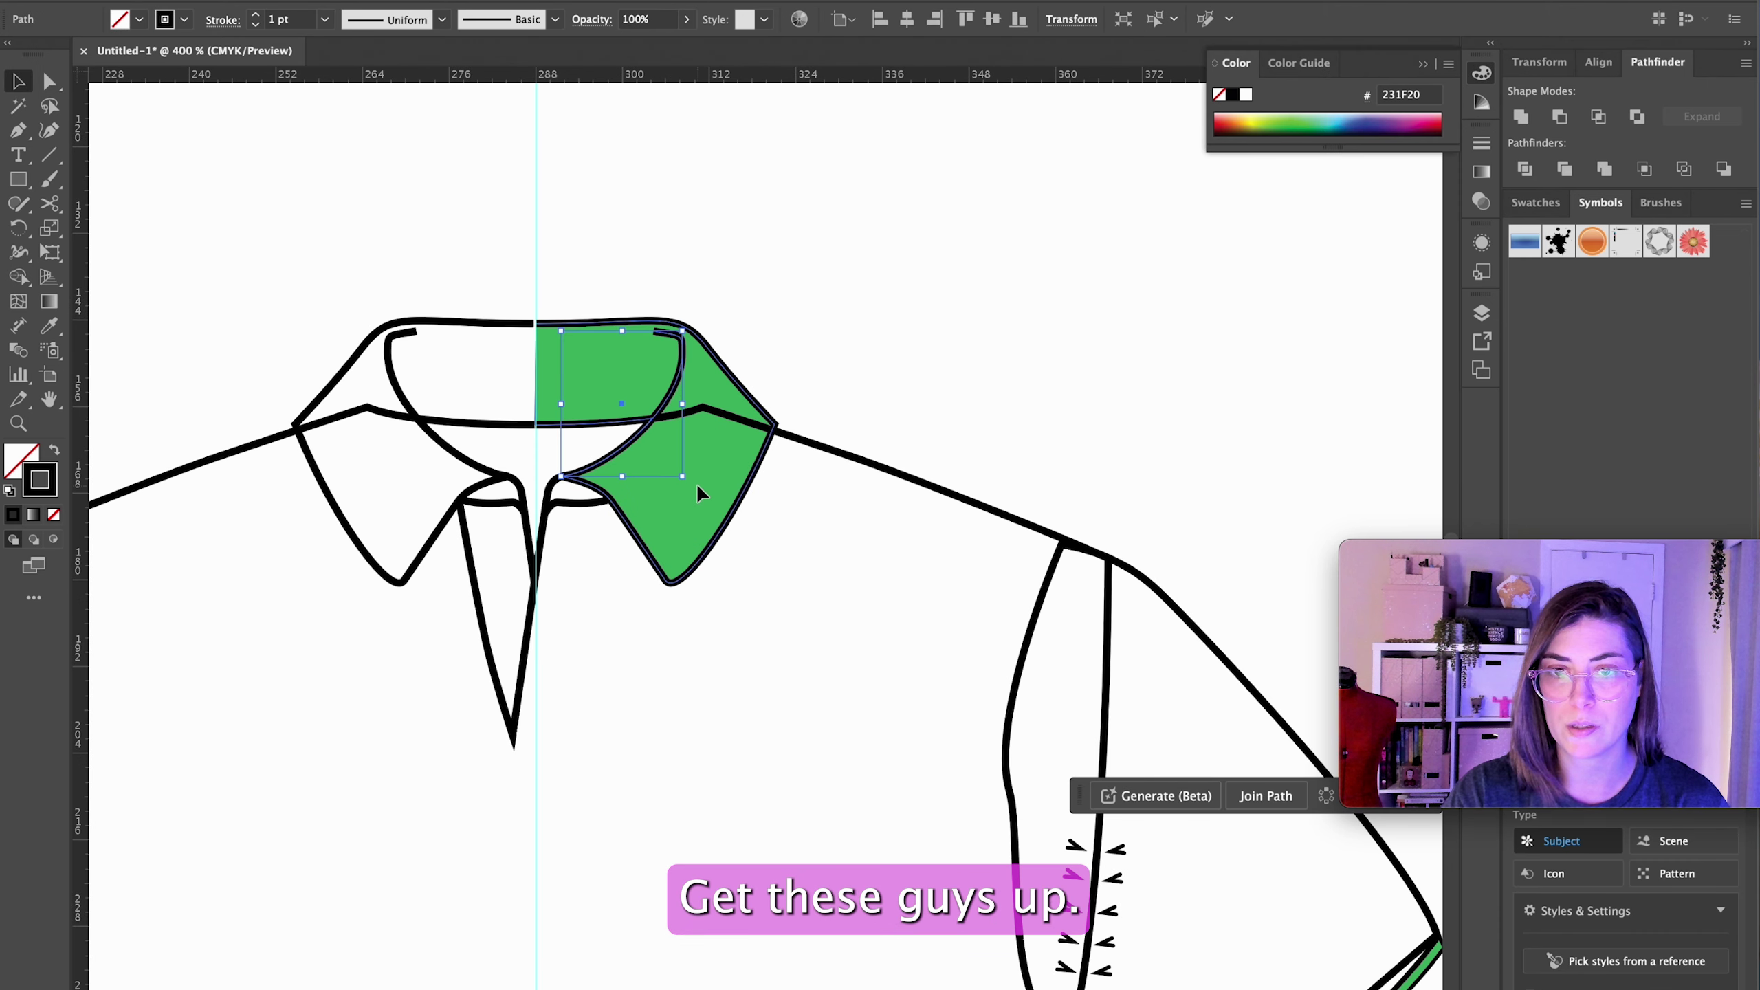
shift+click(696, 483)
key(super+])
key(super+])
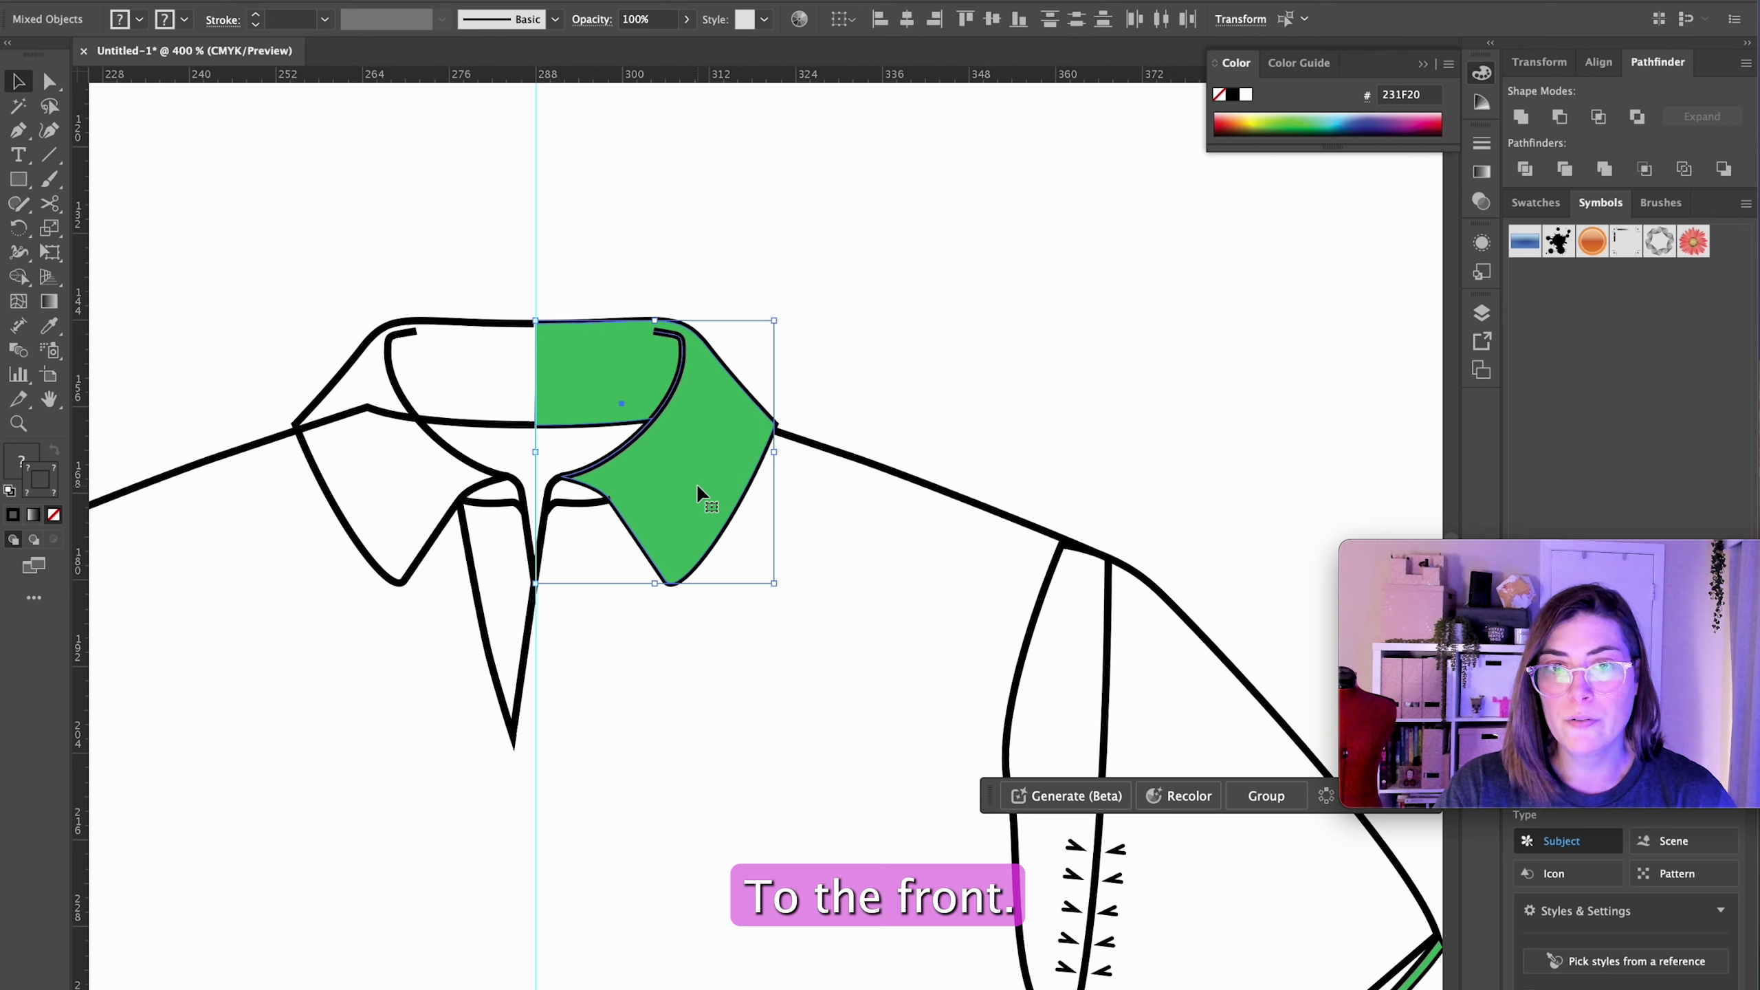
click(759, 472)
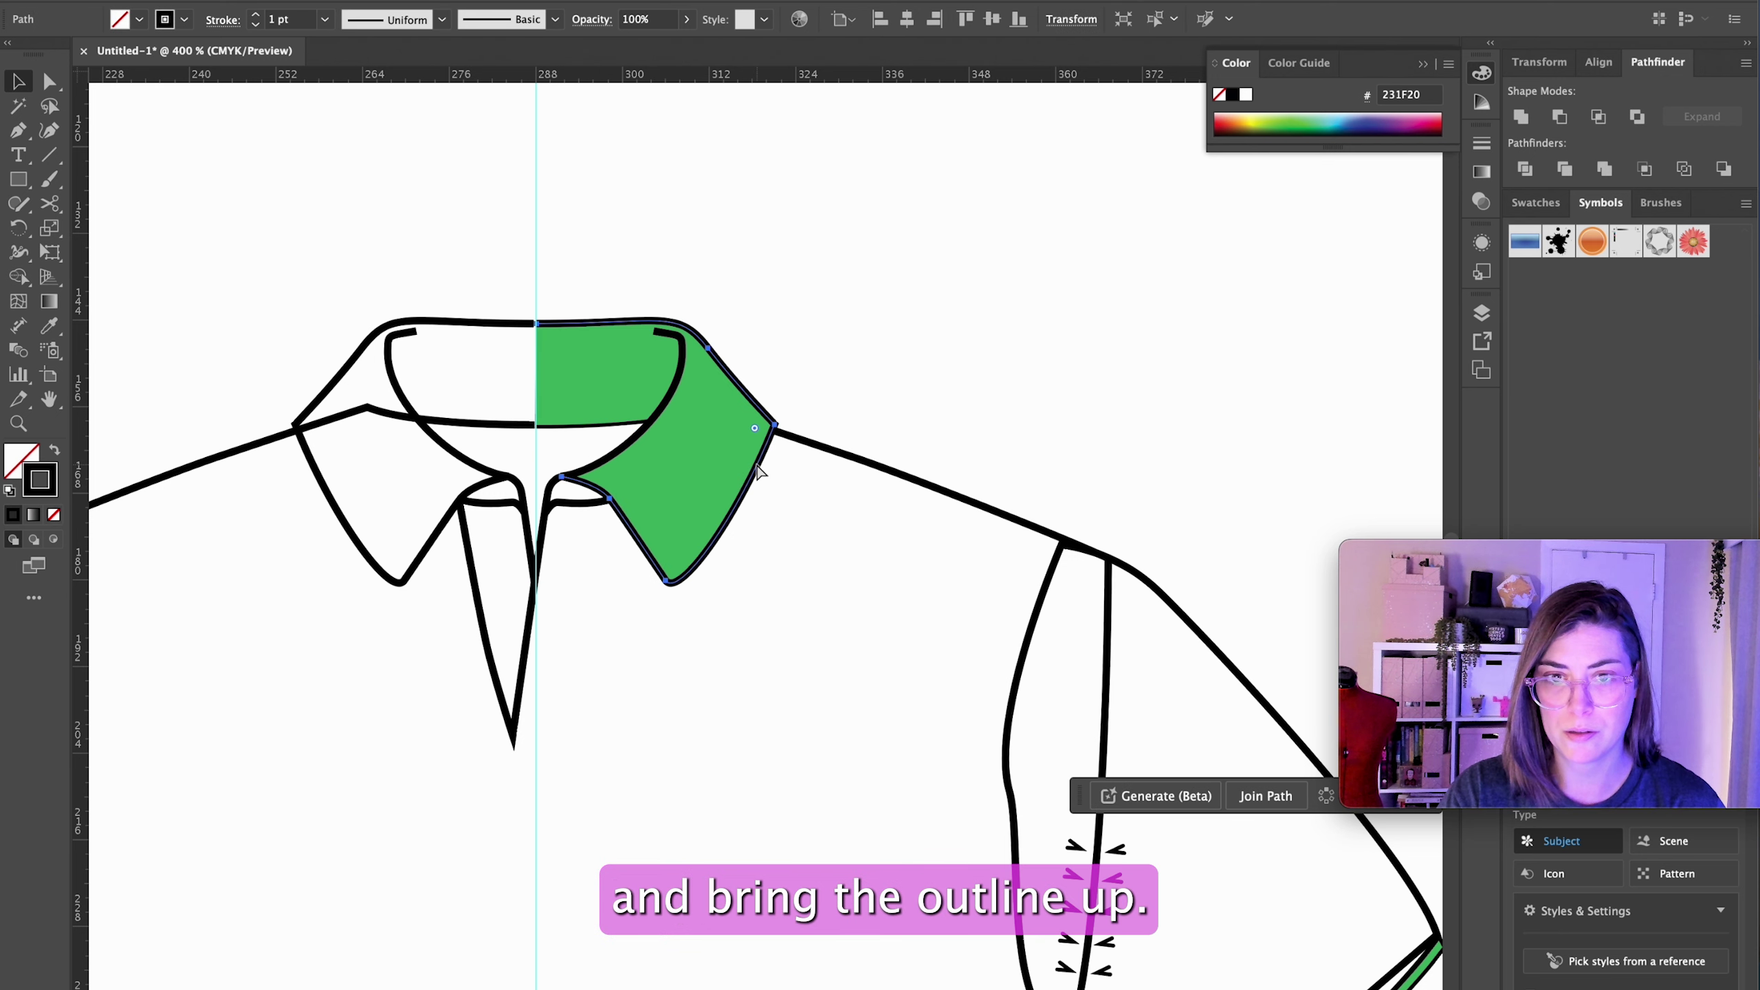
click(874, 349)
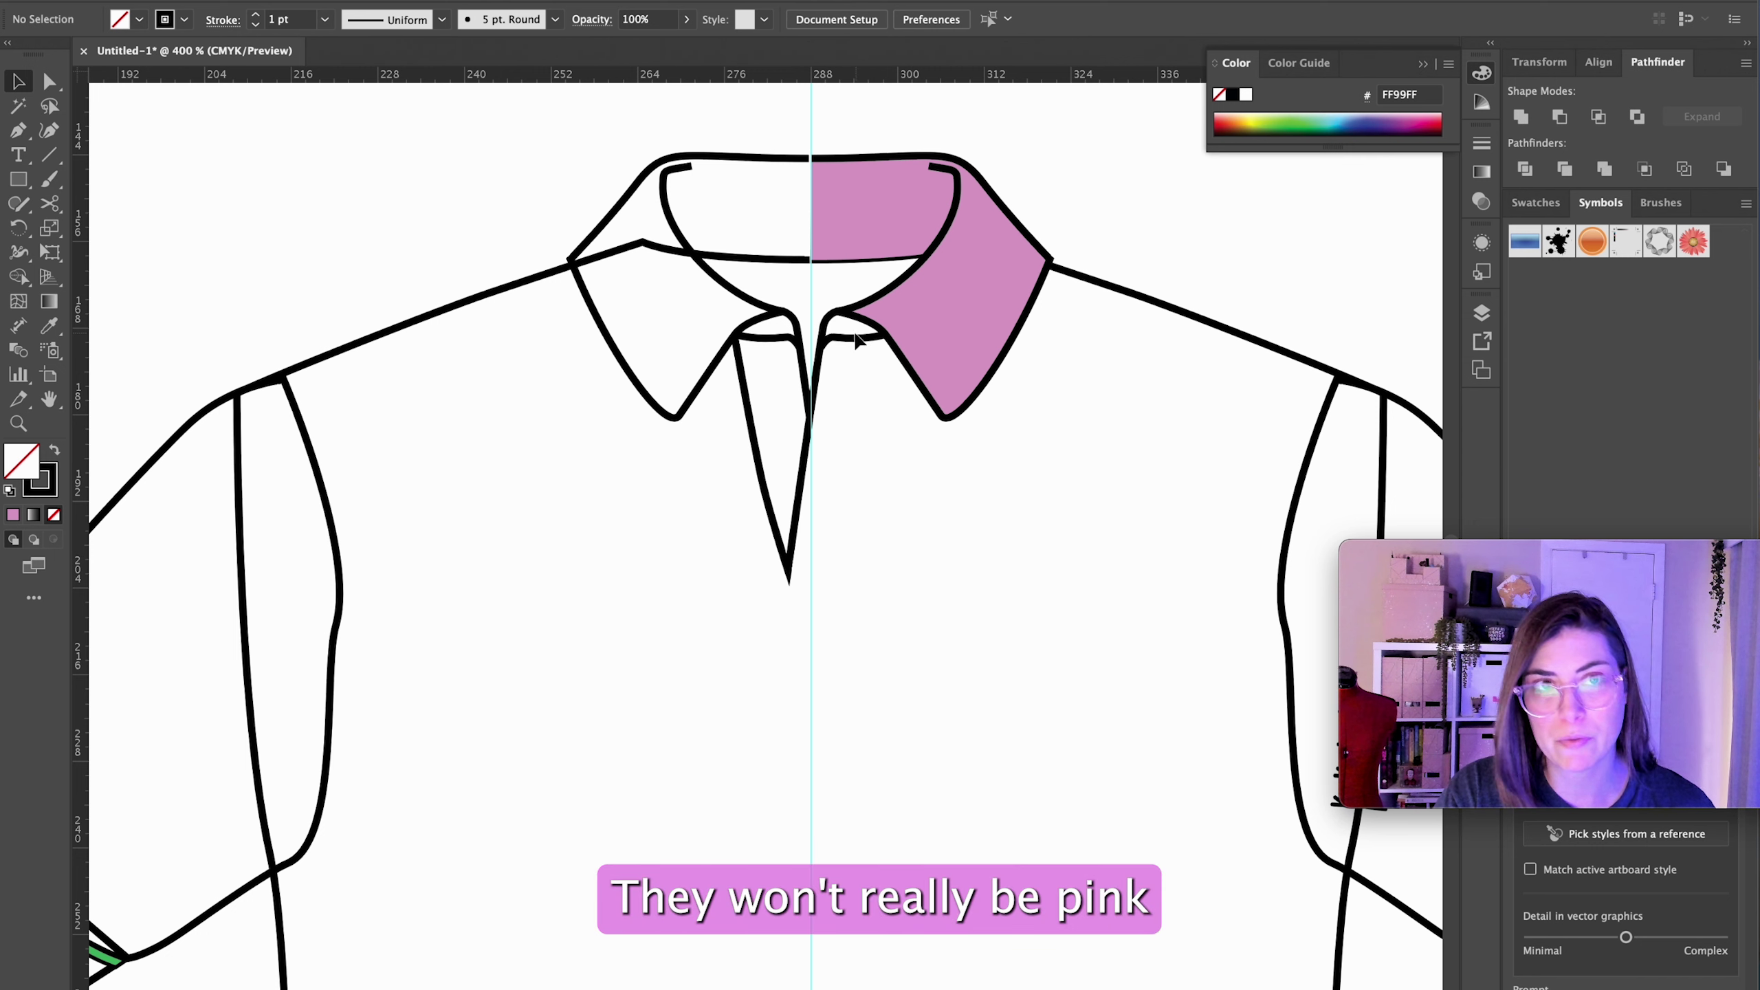
Step: Include the small collar stand area in the pink collar fill and place a copy of the pink pieces beside the flat
drag(856, 346, 863, 386)
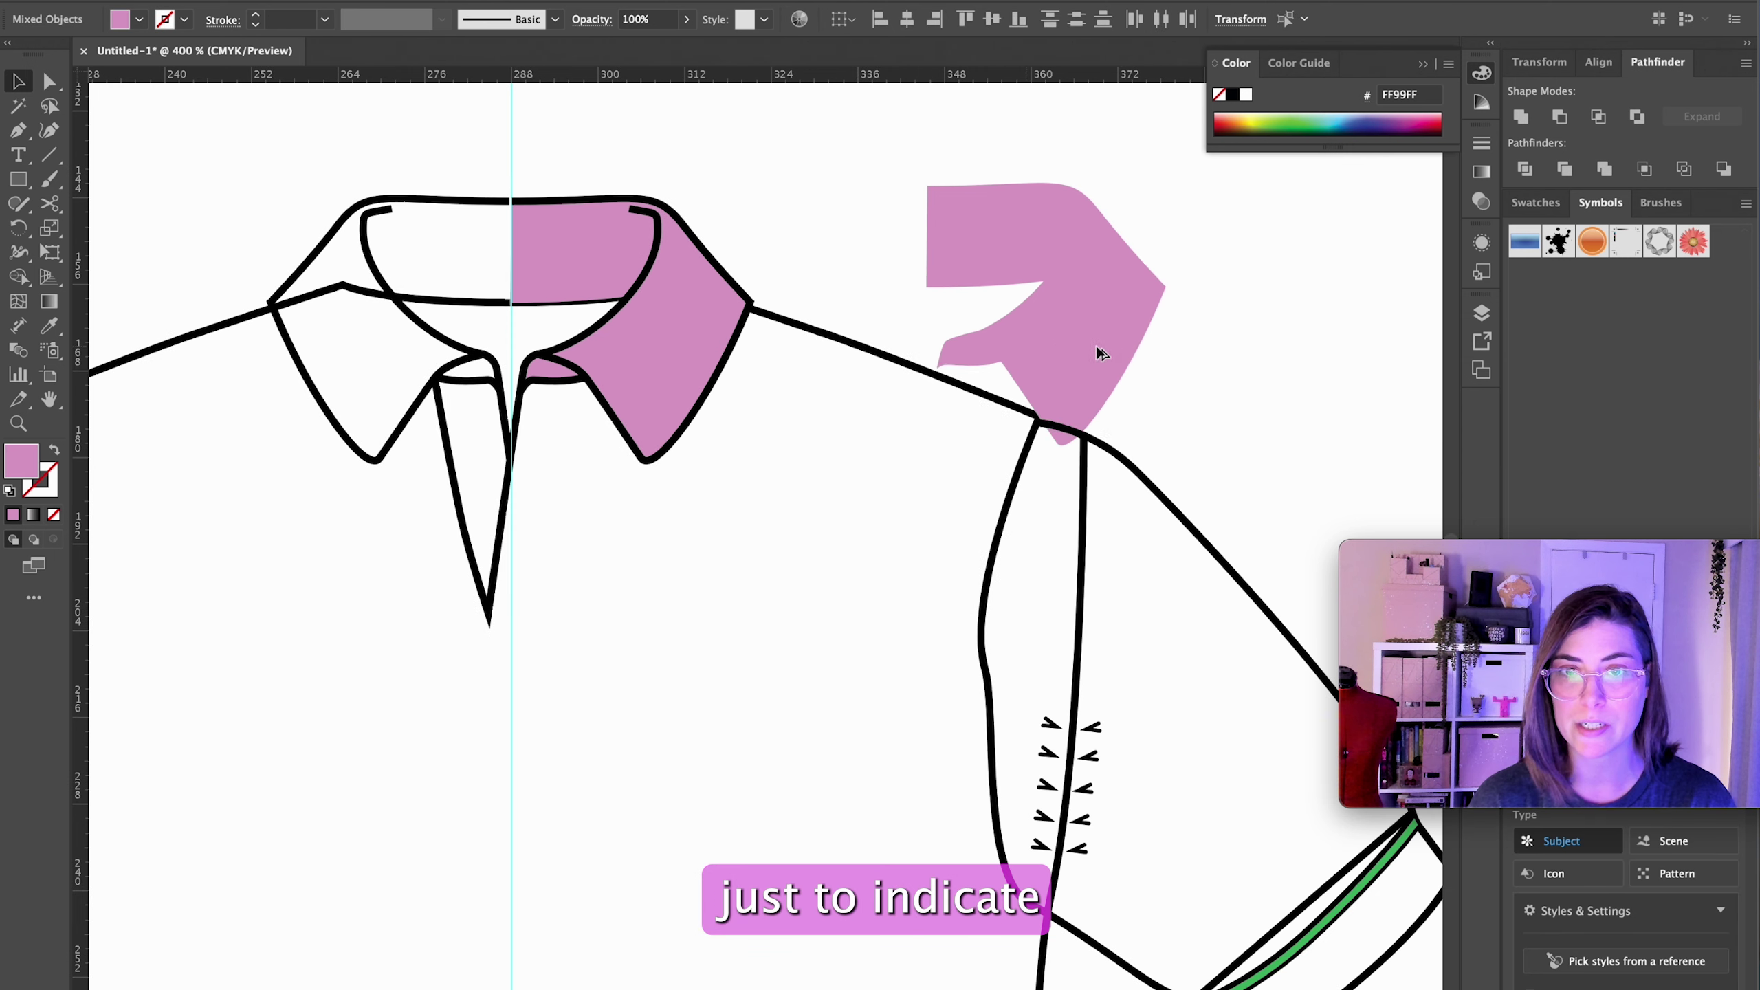
drag(1102, 353, 1312, 365)
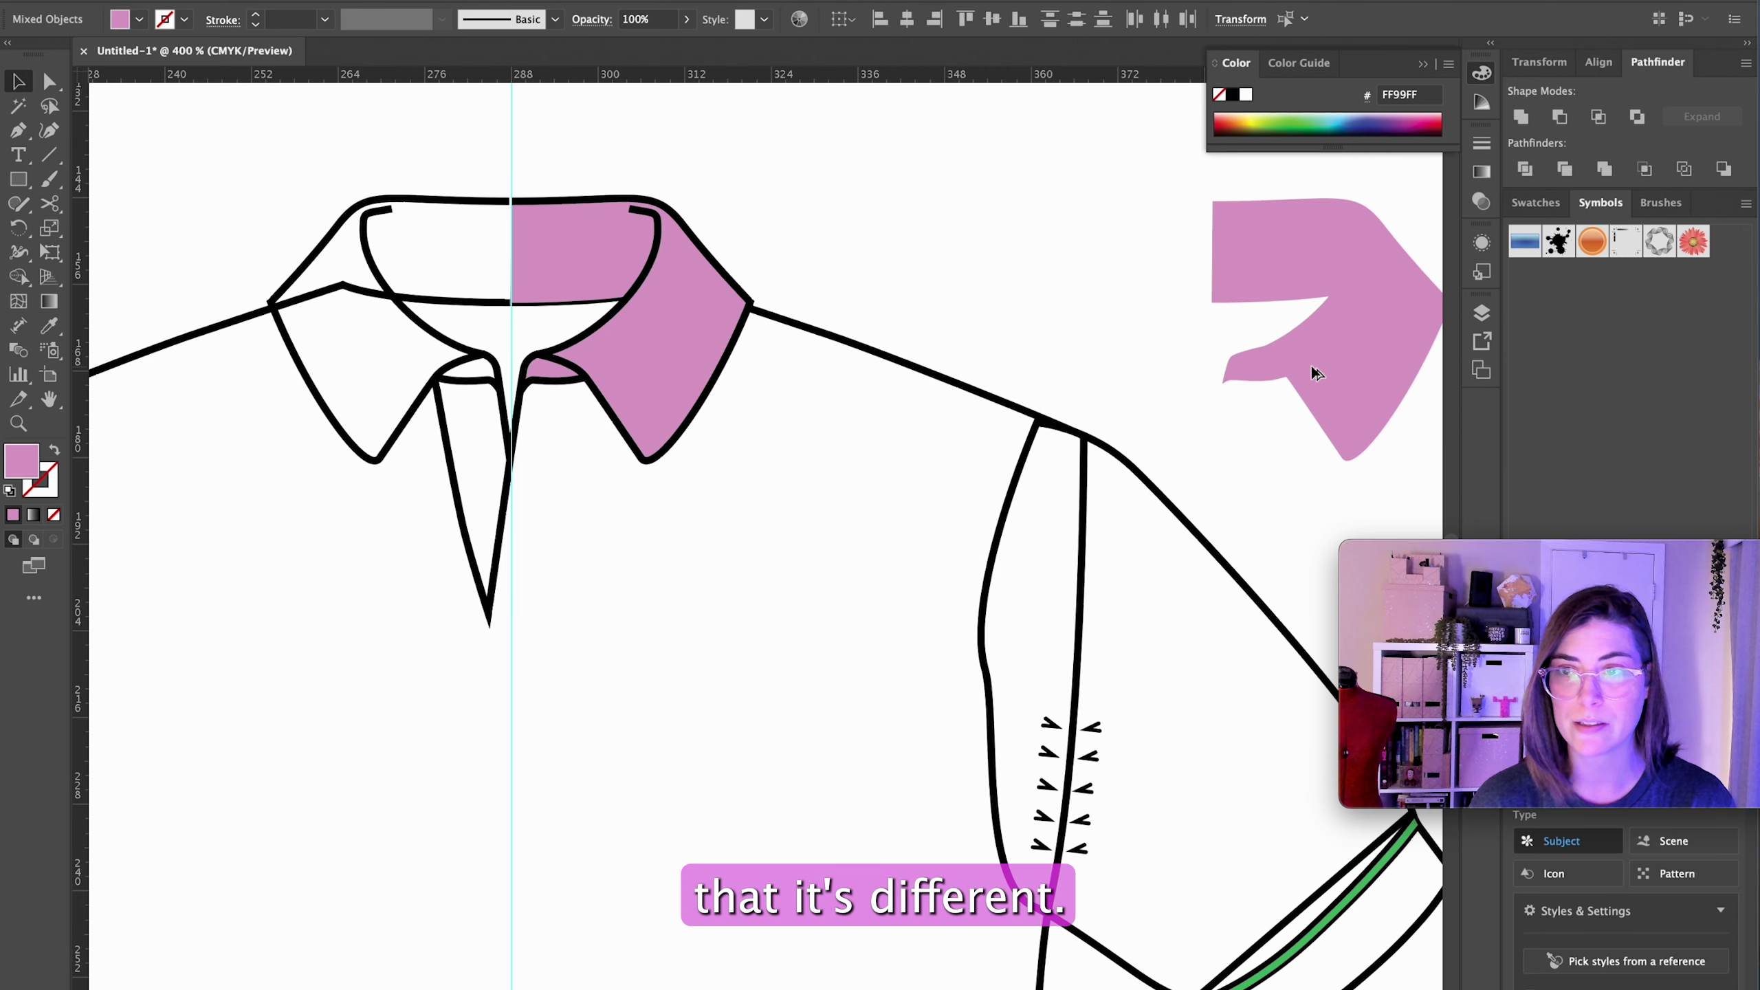
click(899, 479)
Step: Fill both sleeve cuffs and the bottom hem band with the same pink as the collar
scroll(869, 484, down, 5)
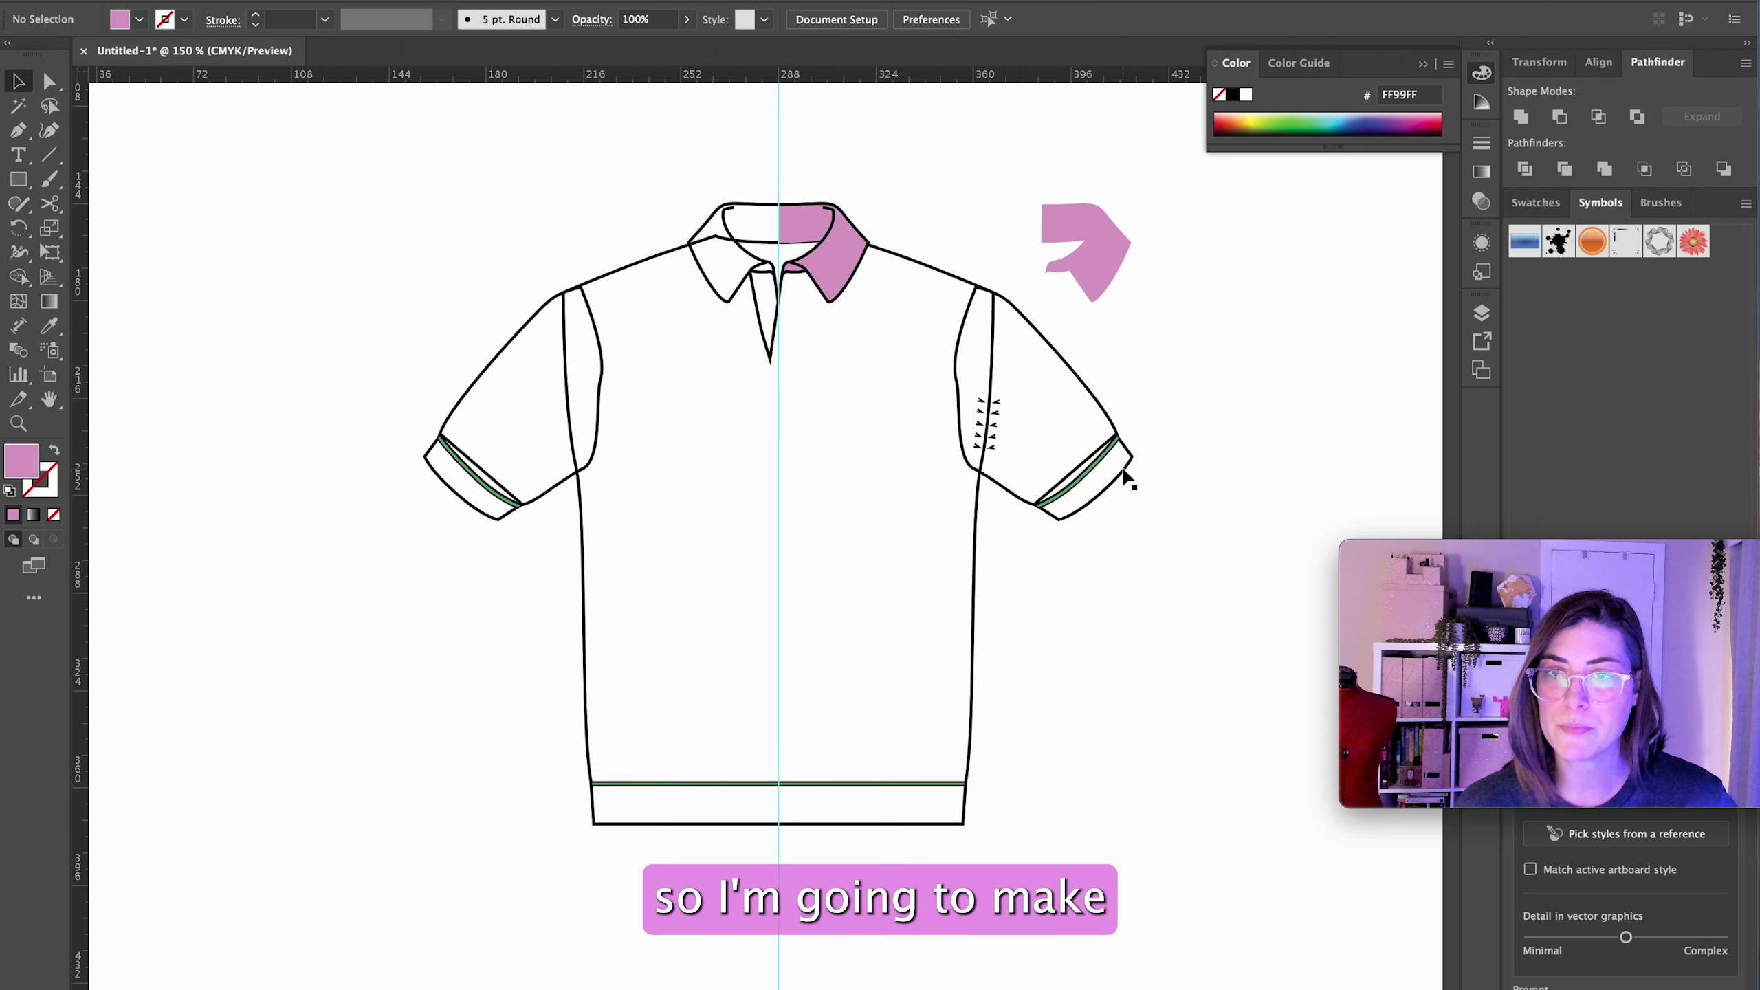
key(a)
click(1113, 476)
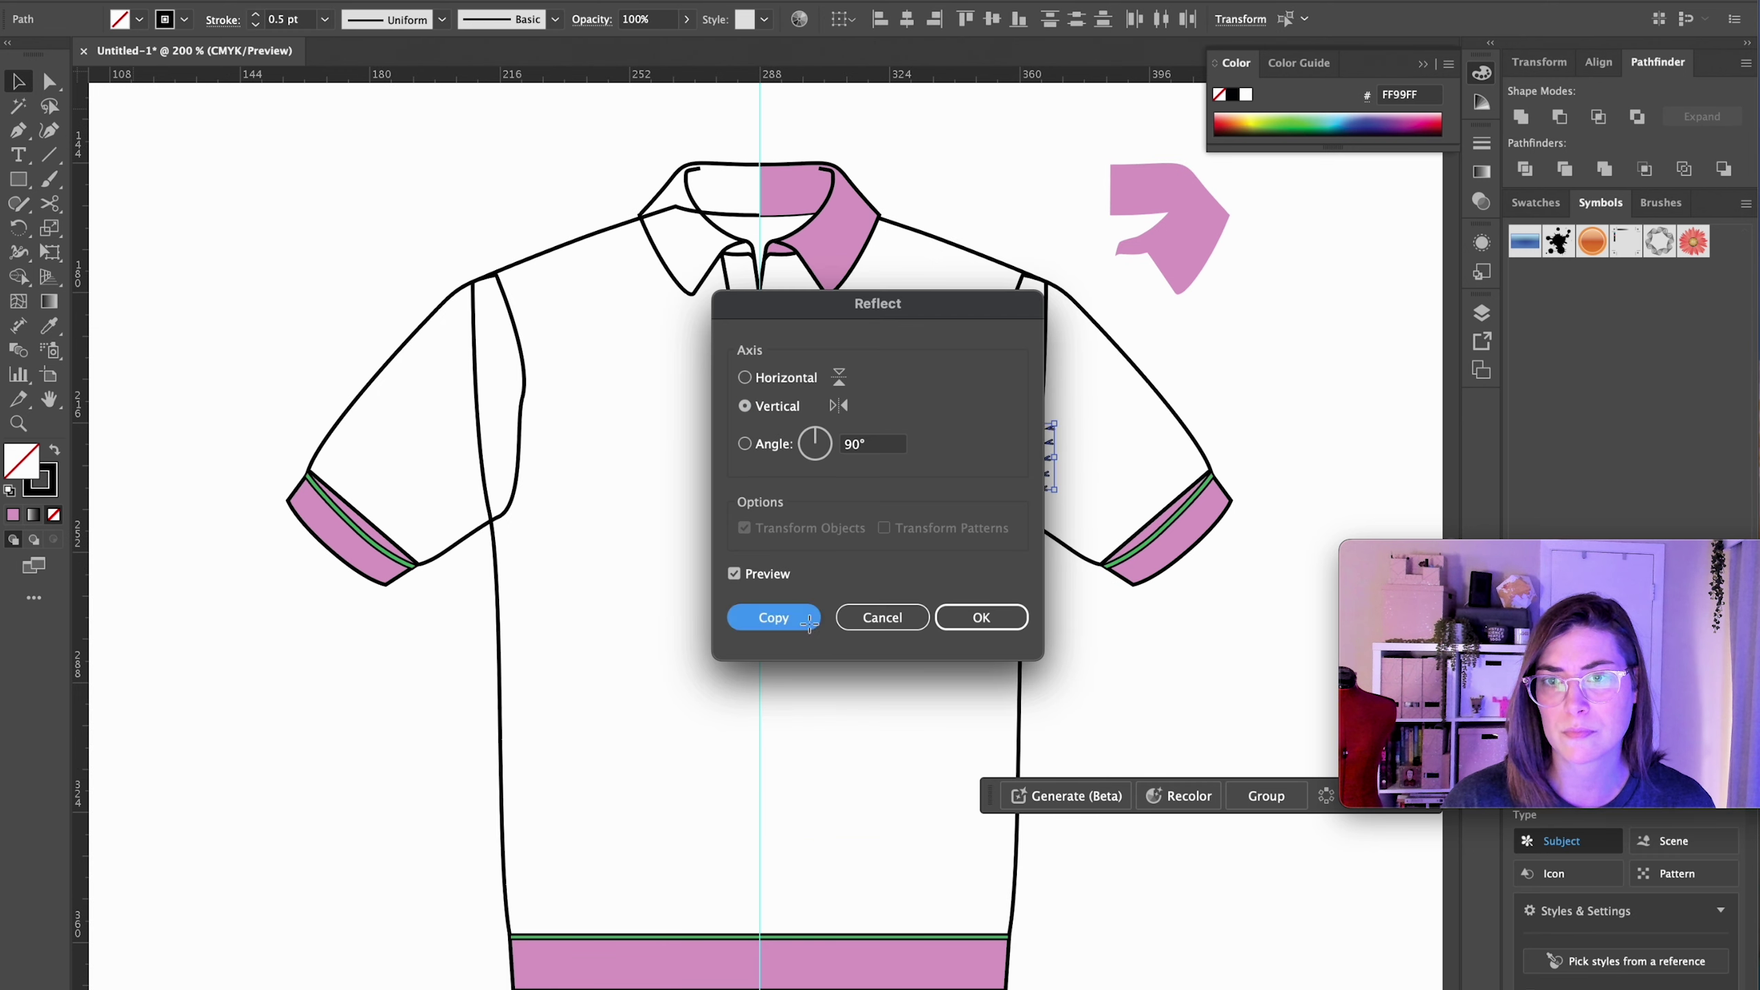
Step: Reflect the fully fashioned knit marks across the center guide onto the opposite armhole seam
click(774, 622)
drag(573, 503, 494, 503)
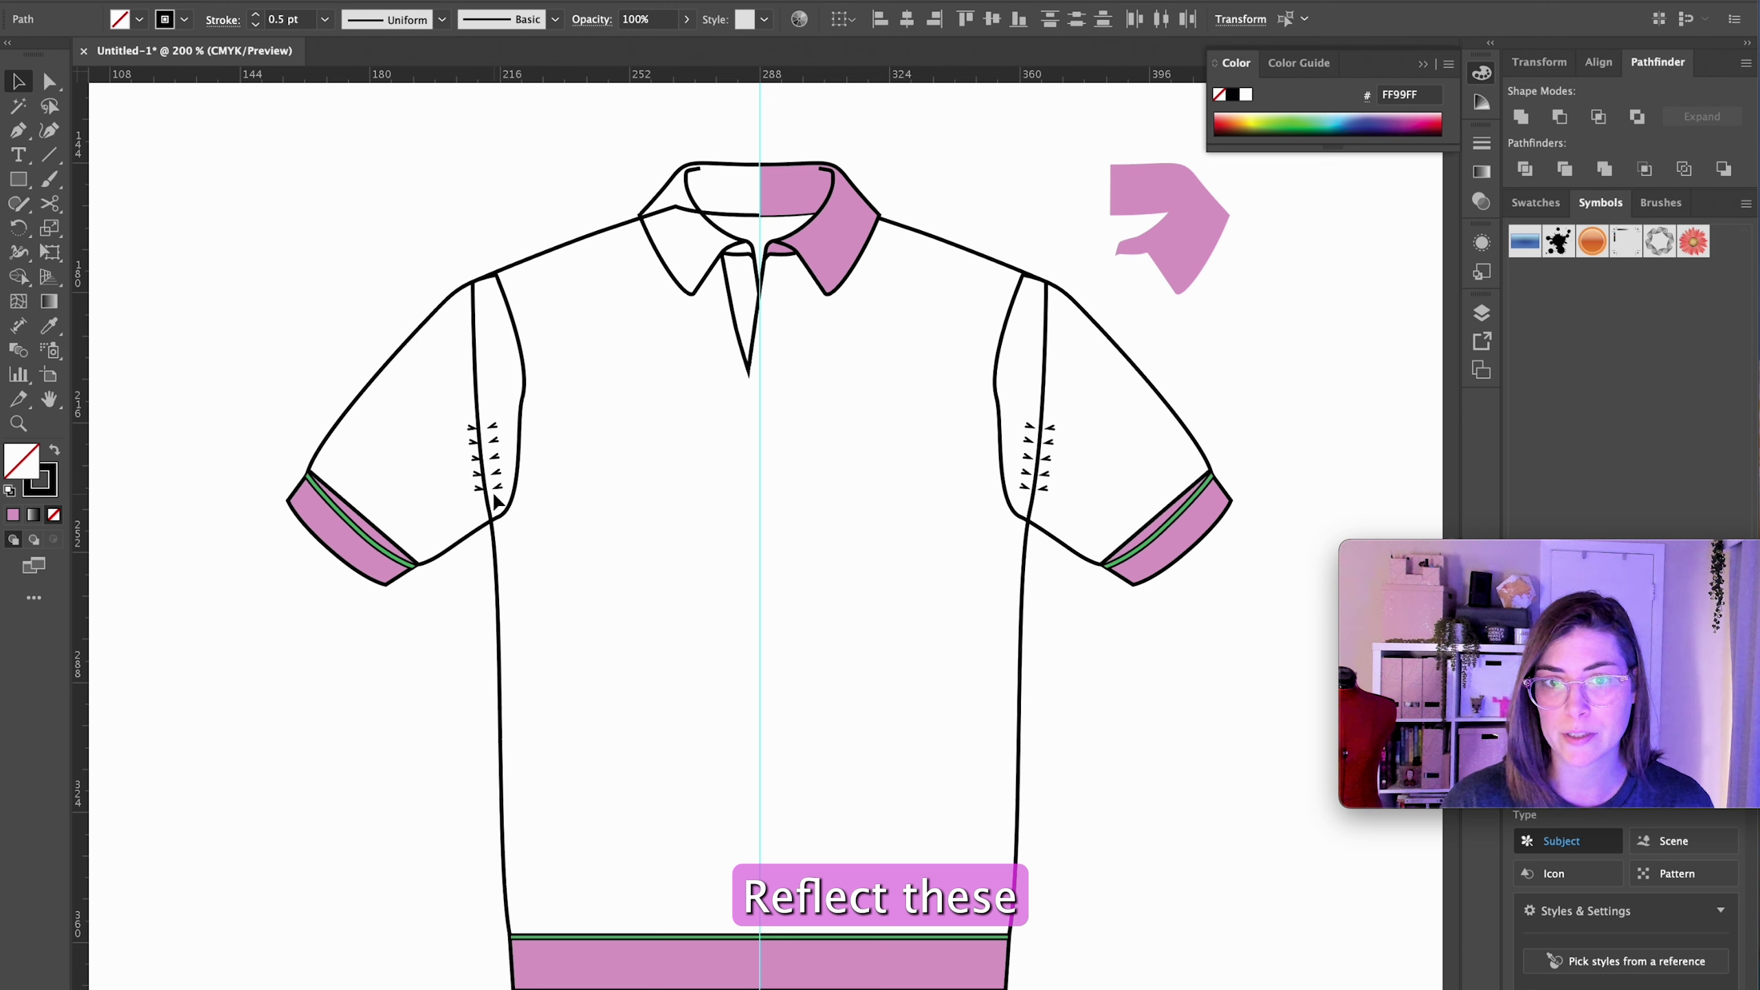
click(492, 499)
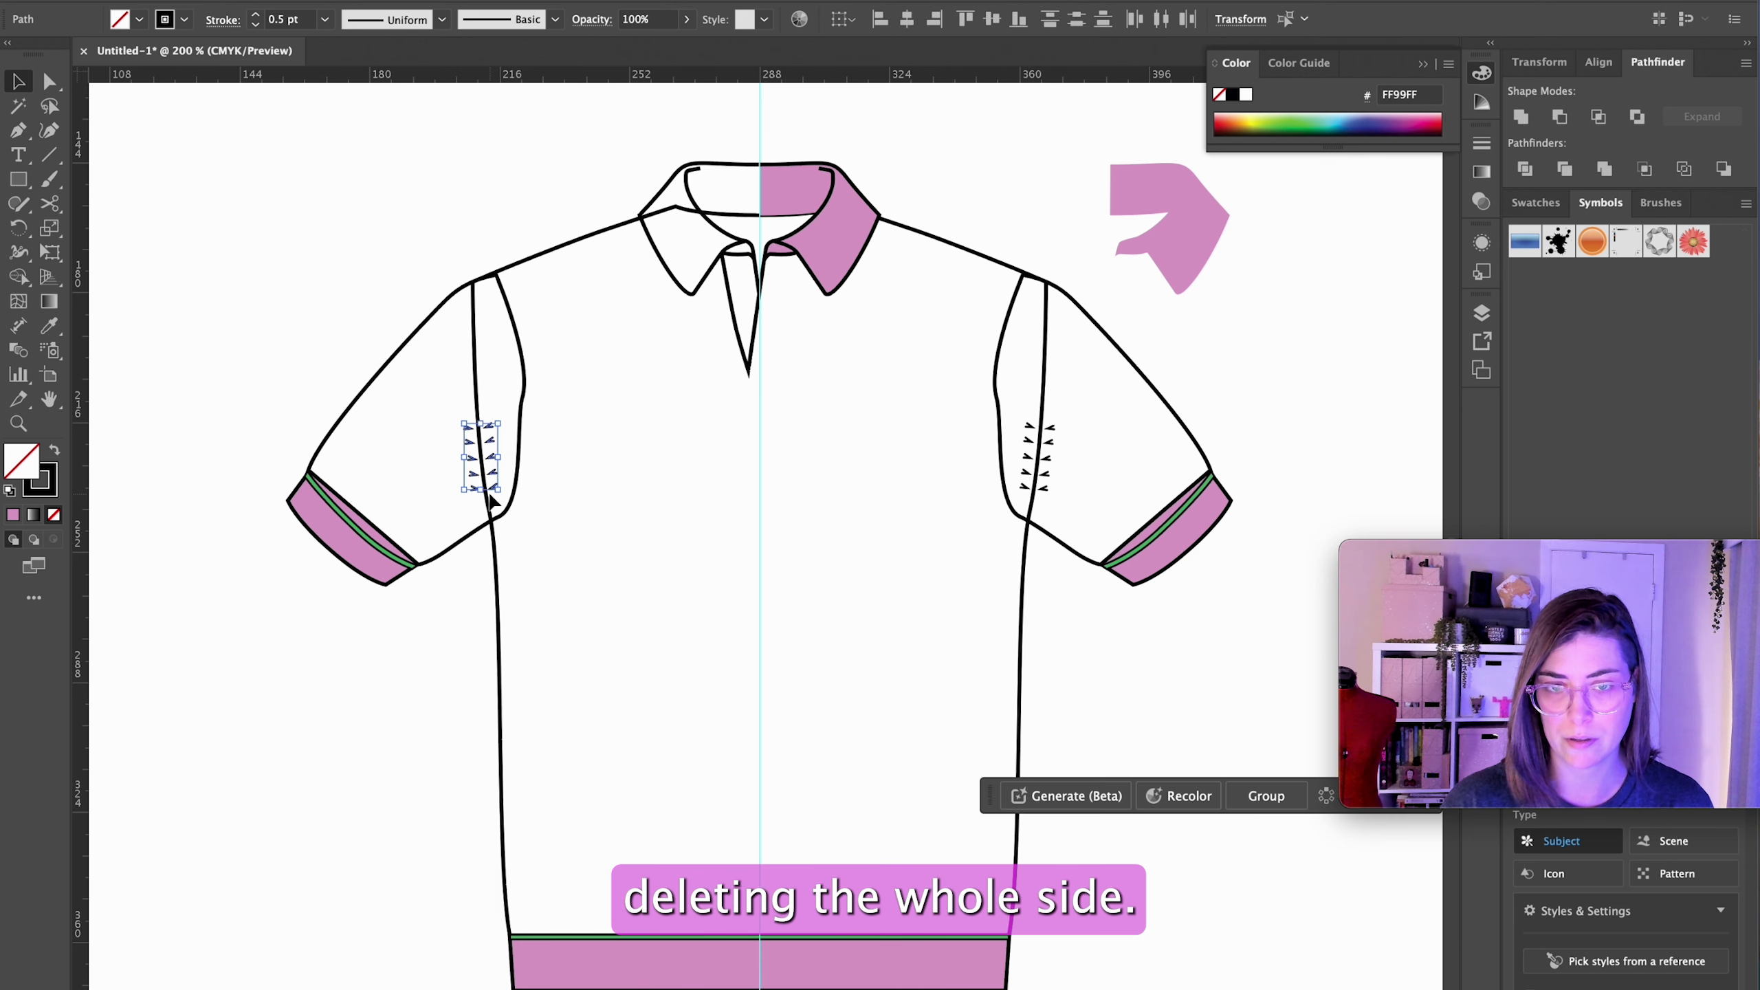
click(547, 205)
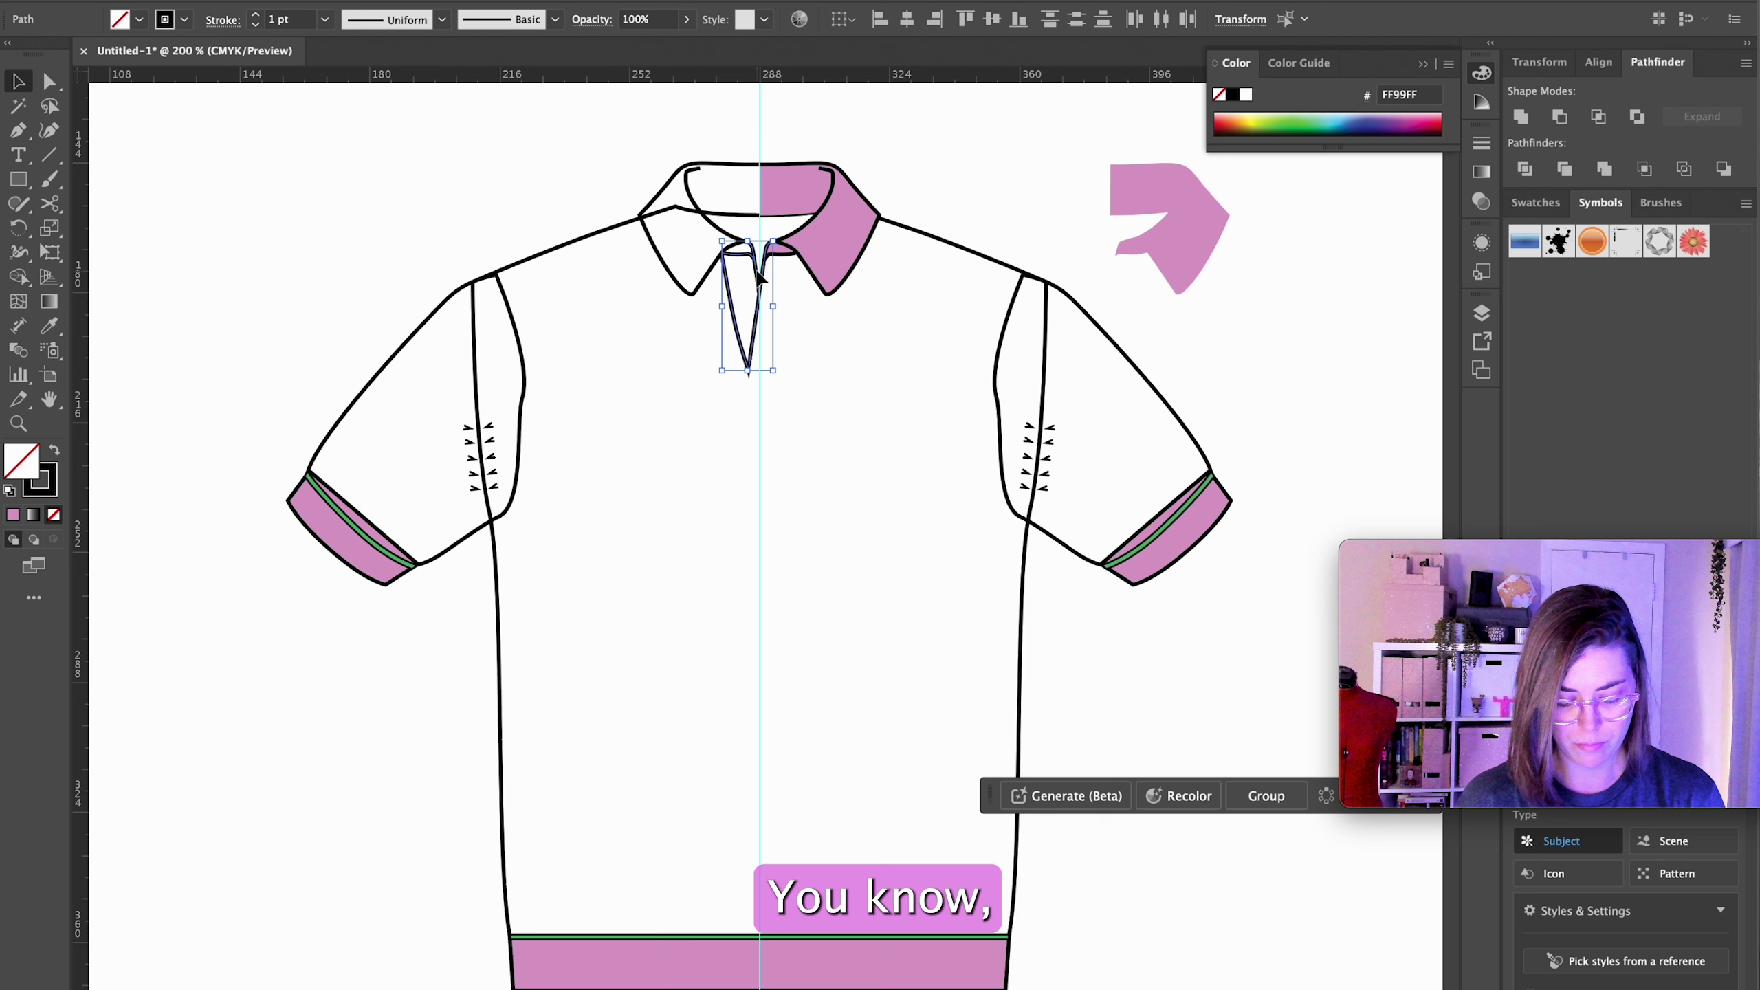
Step: Copy the placket and neck opening lines to the empty area beside the flat, cutting off the outer branch above their crossing
drag(761, 267, 1323, 267)
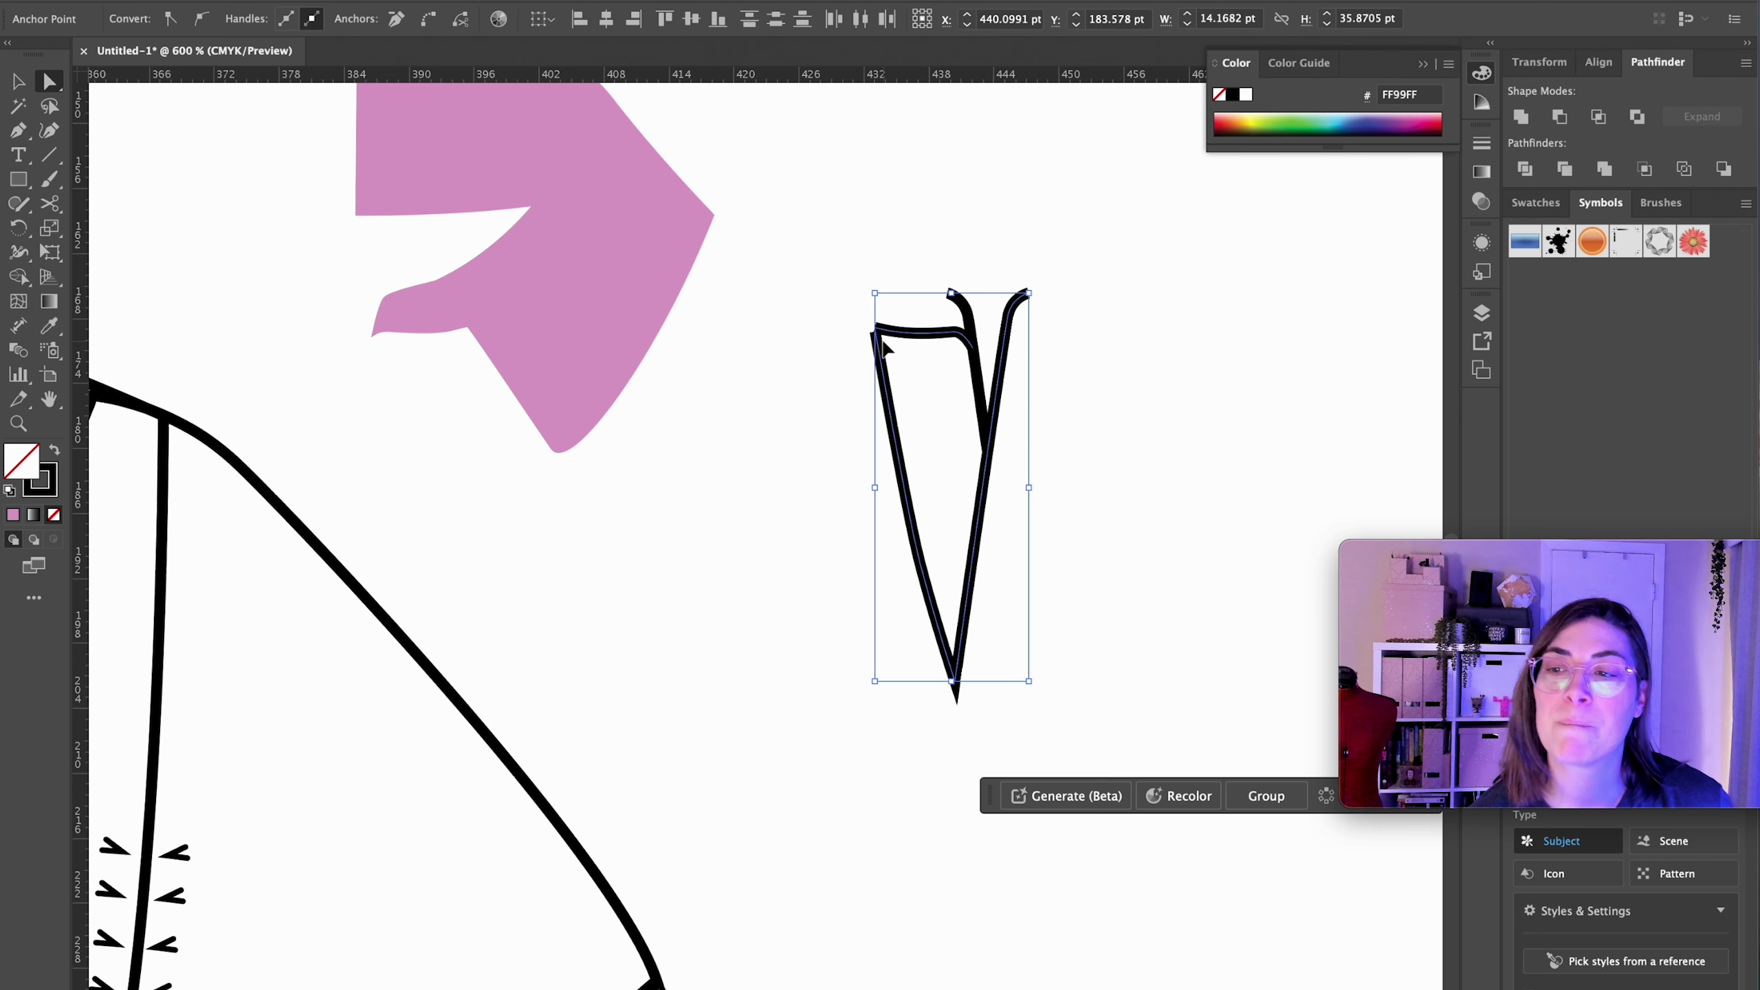
click(1111, 291)
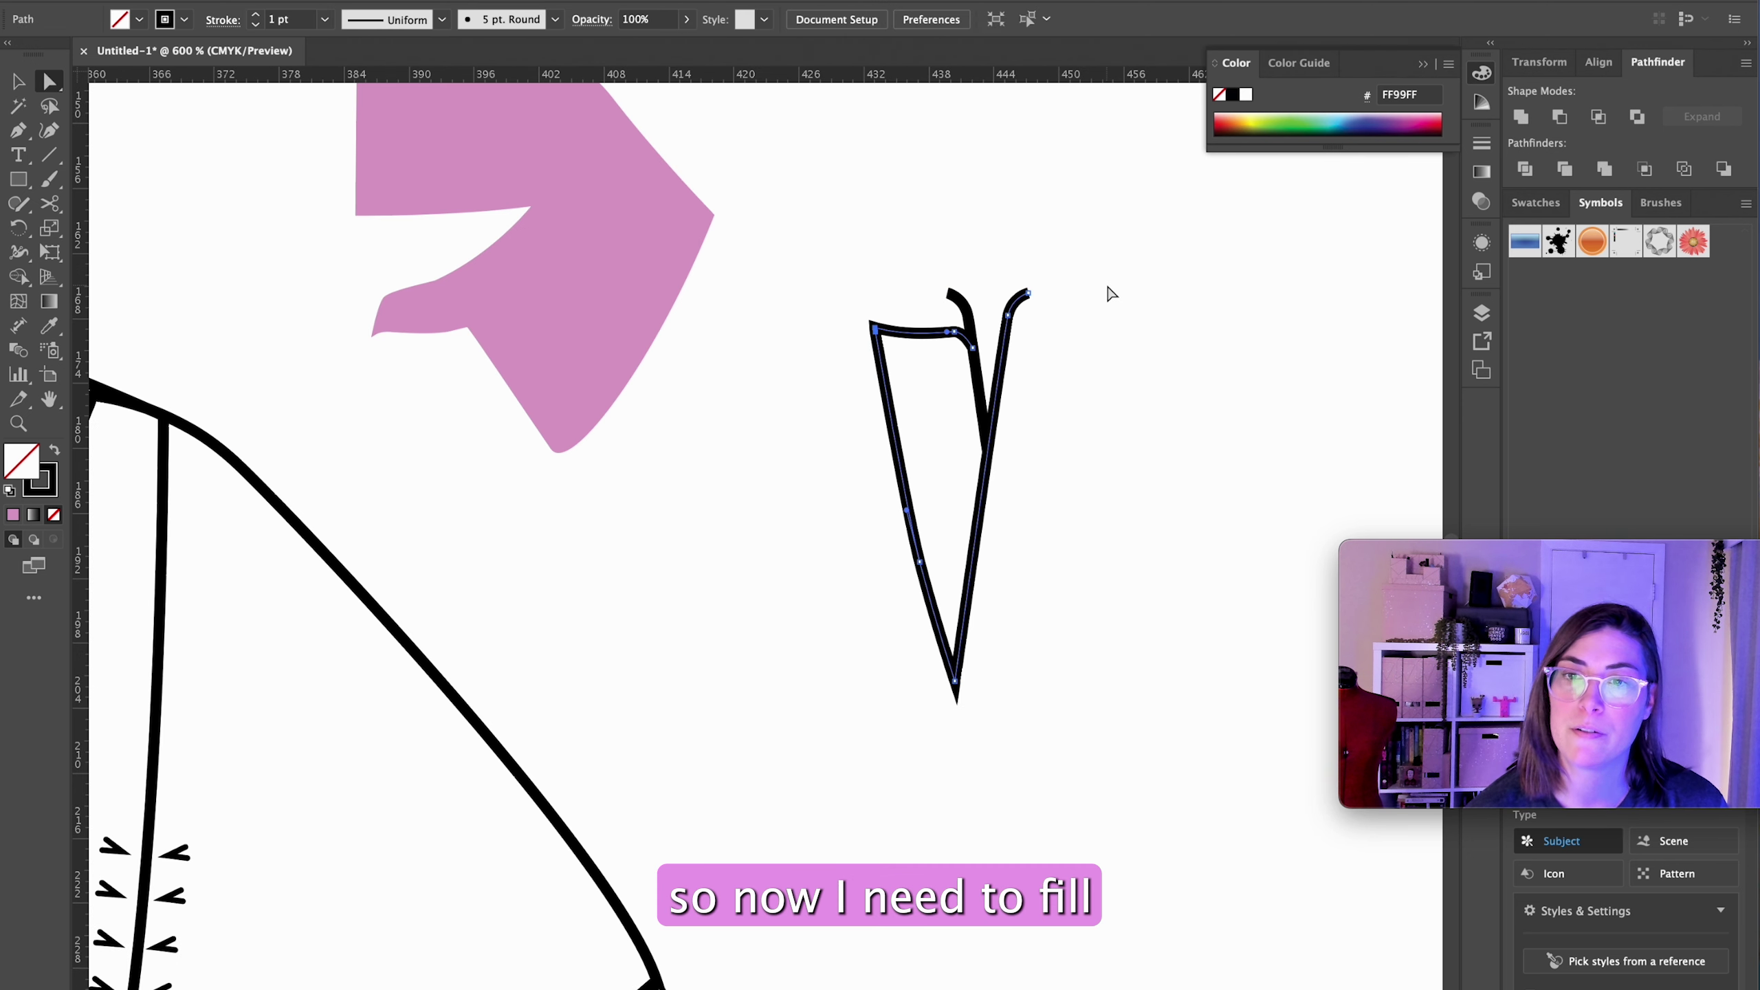
click(994, 423)
key(c)
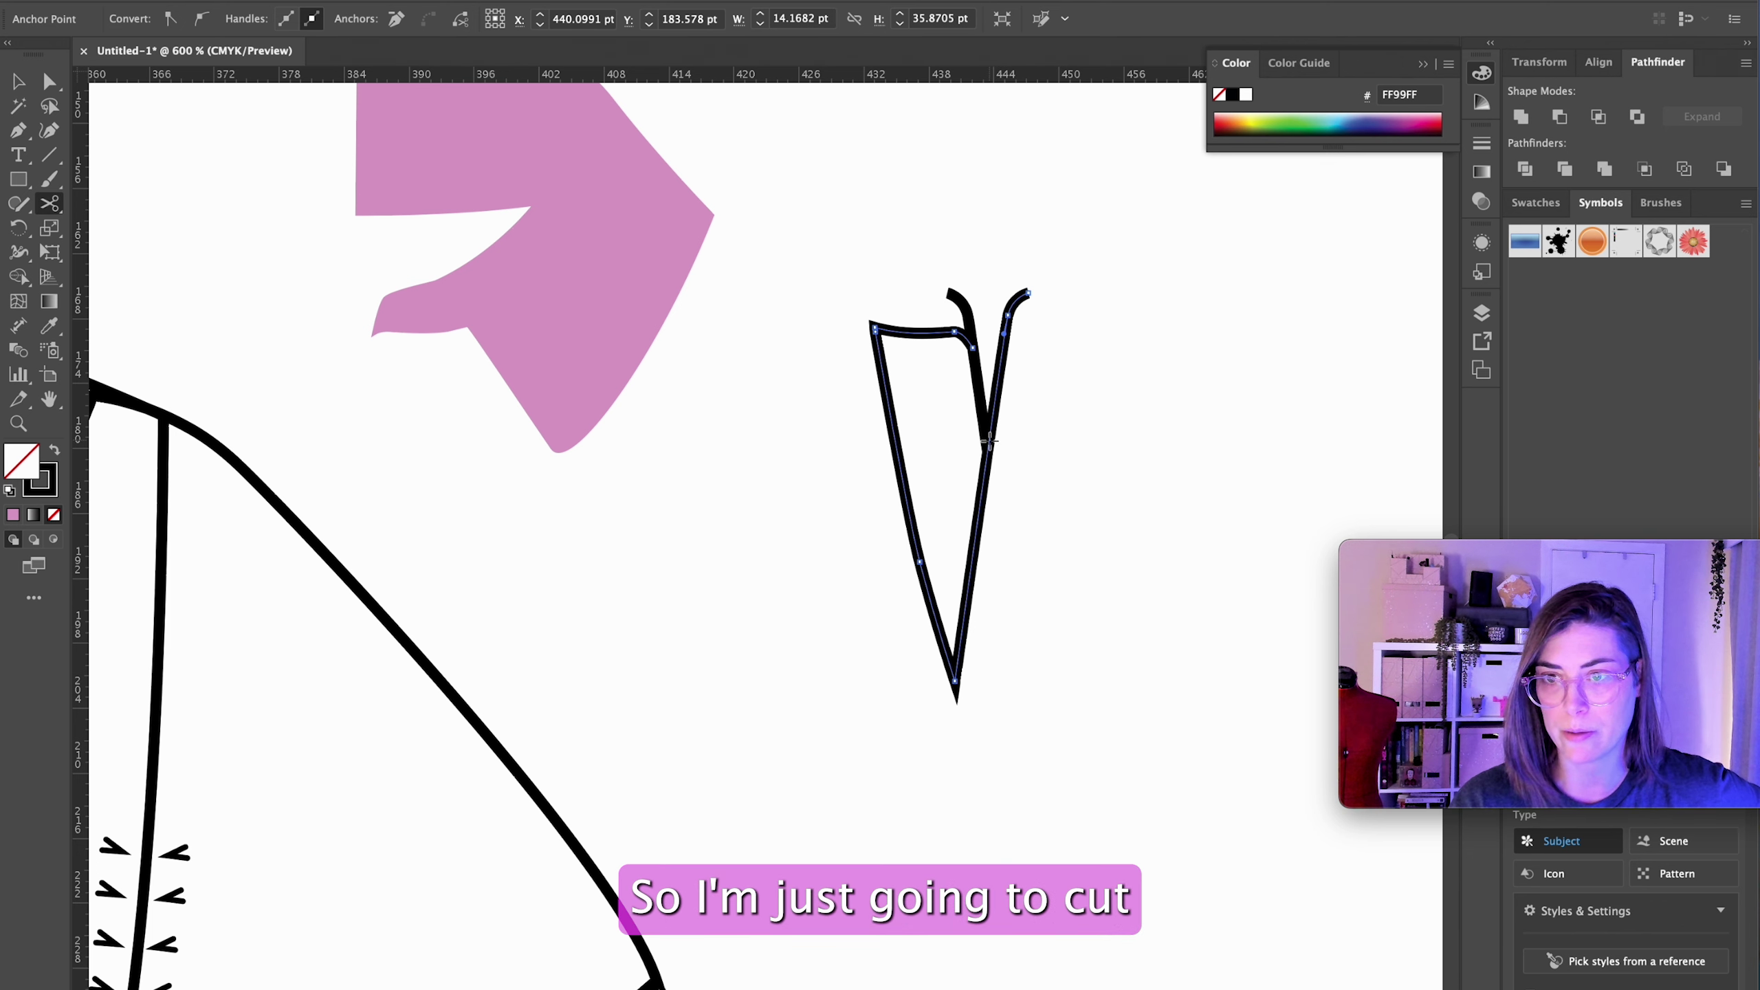
click(989, 438)
key(Delete)
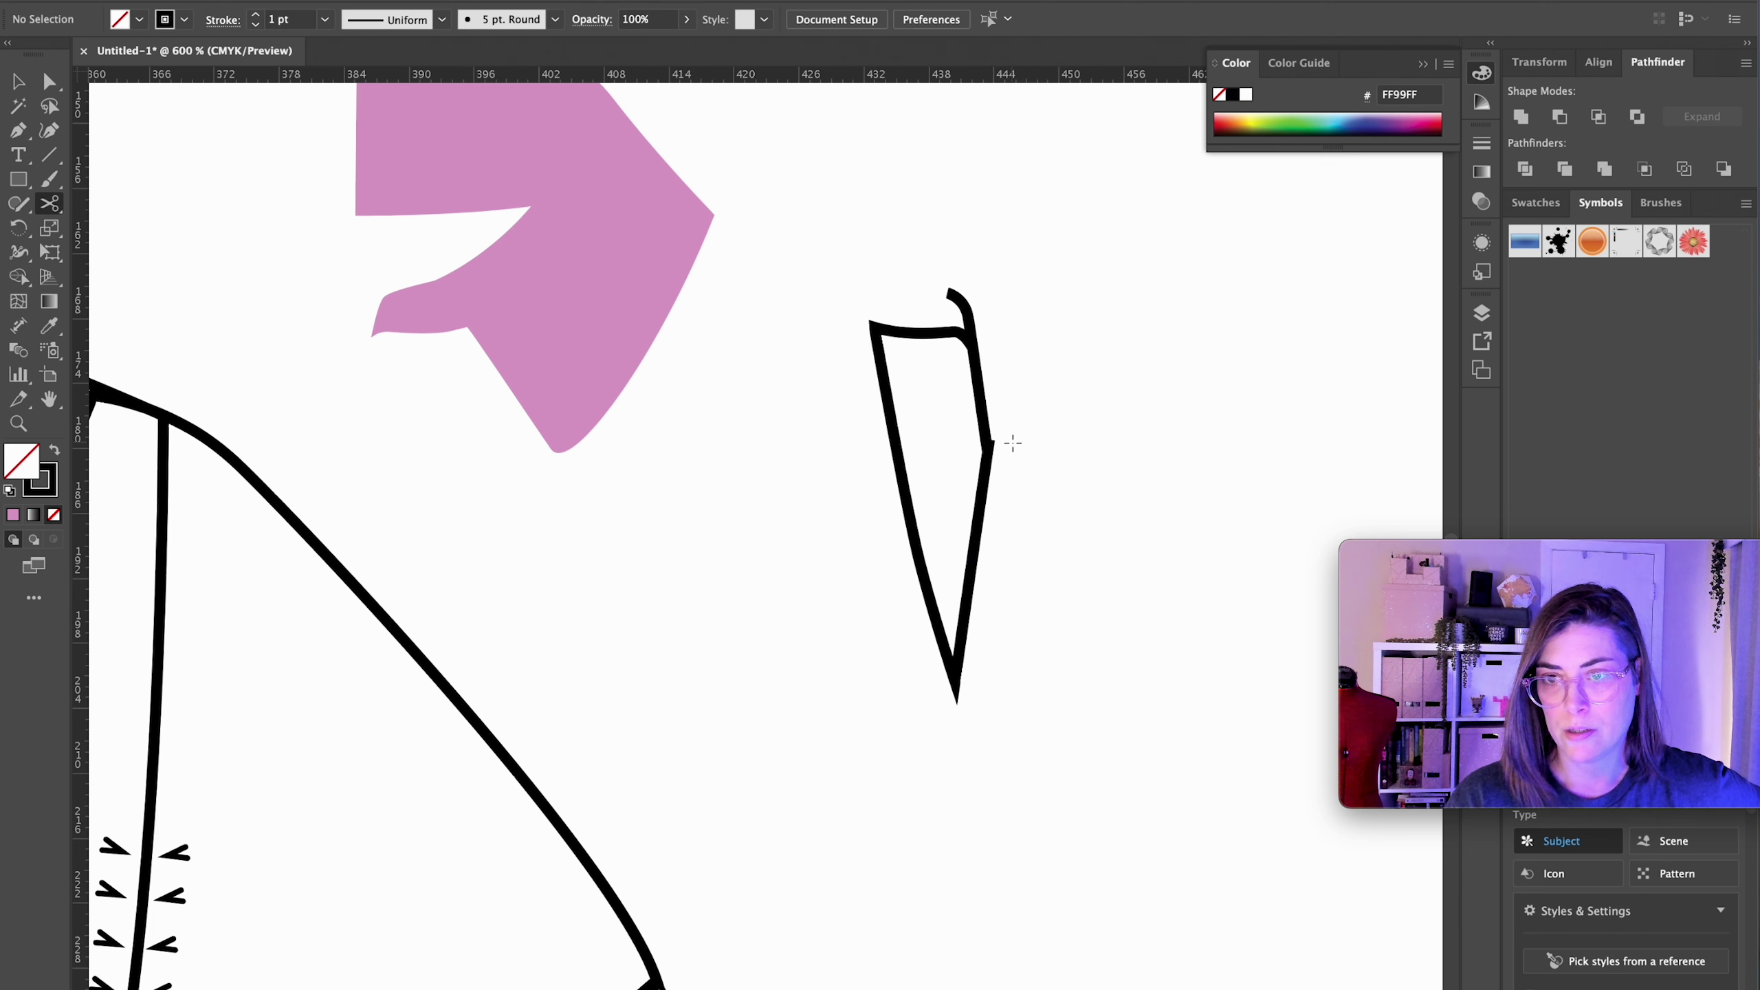
scroll(1007, 478, down, 1)
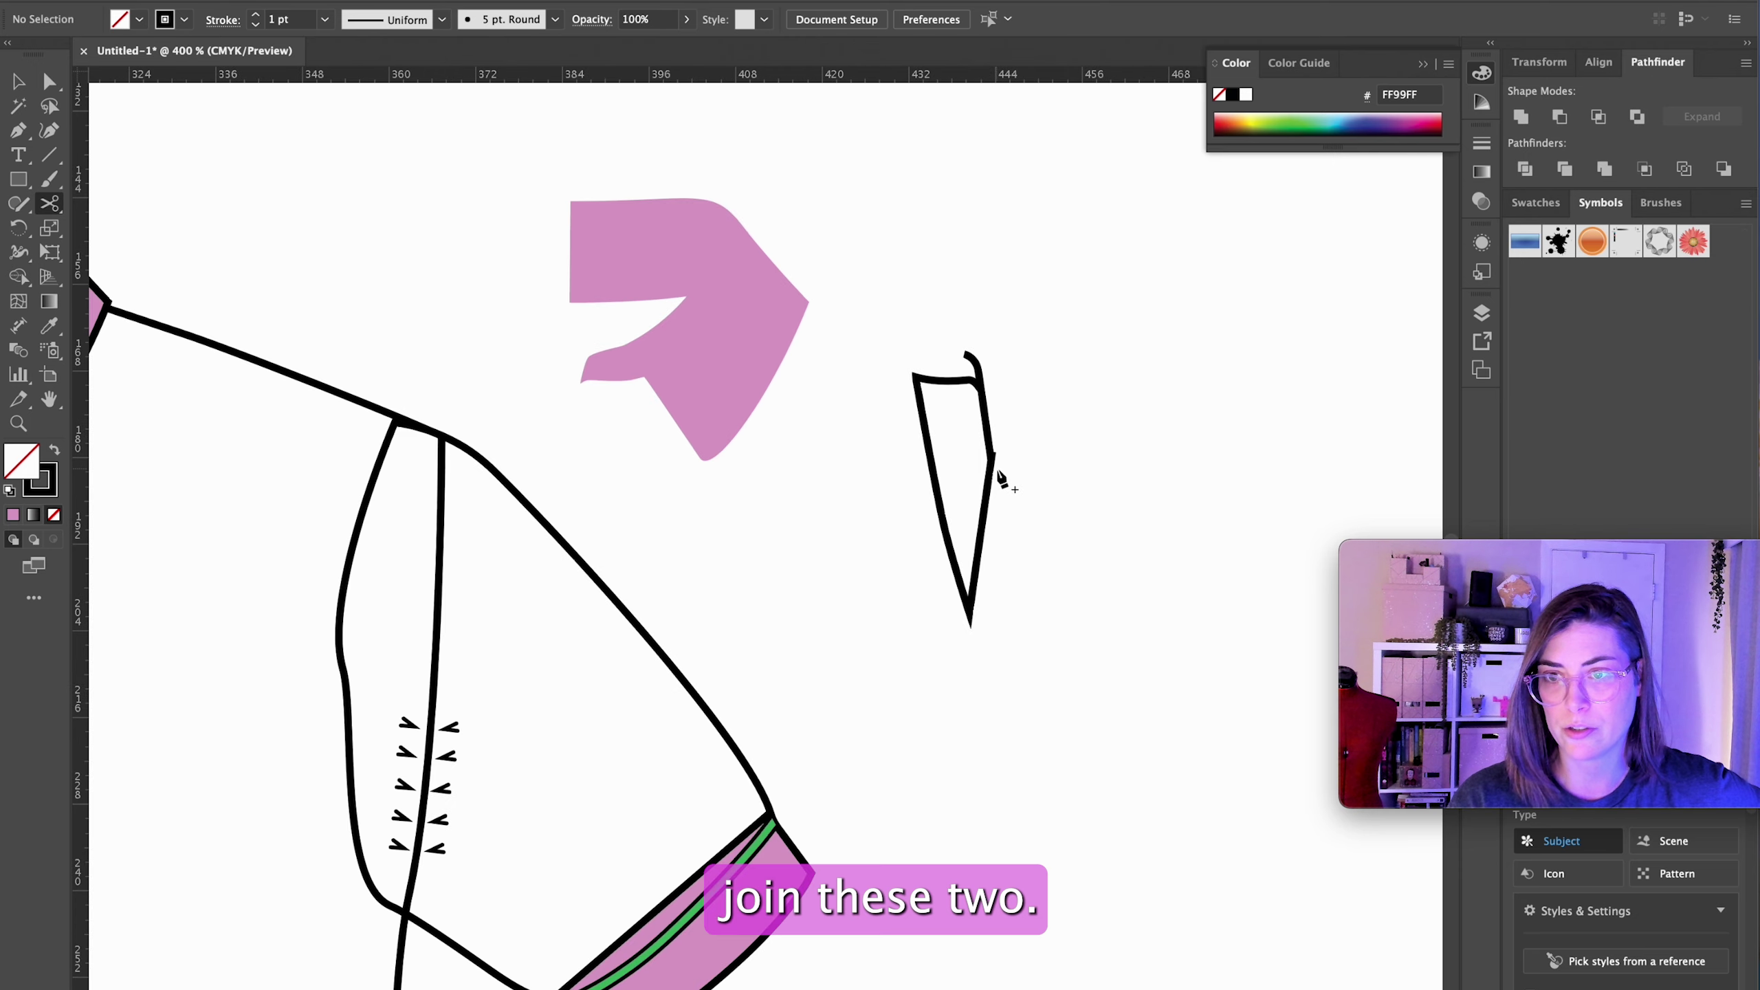
Step: Join the open ends of the copied placket lines where the cut was made, forming one path
scroll(999, 471, up, 6)
key(a)
scroll(868, 429, up, 8)
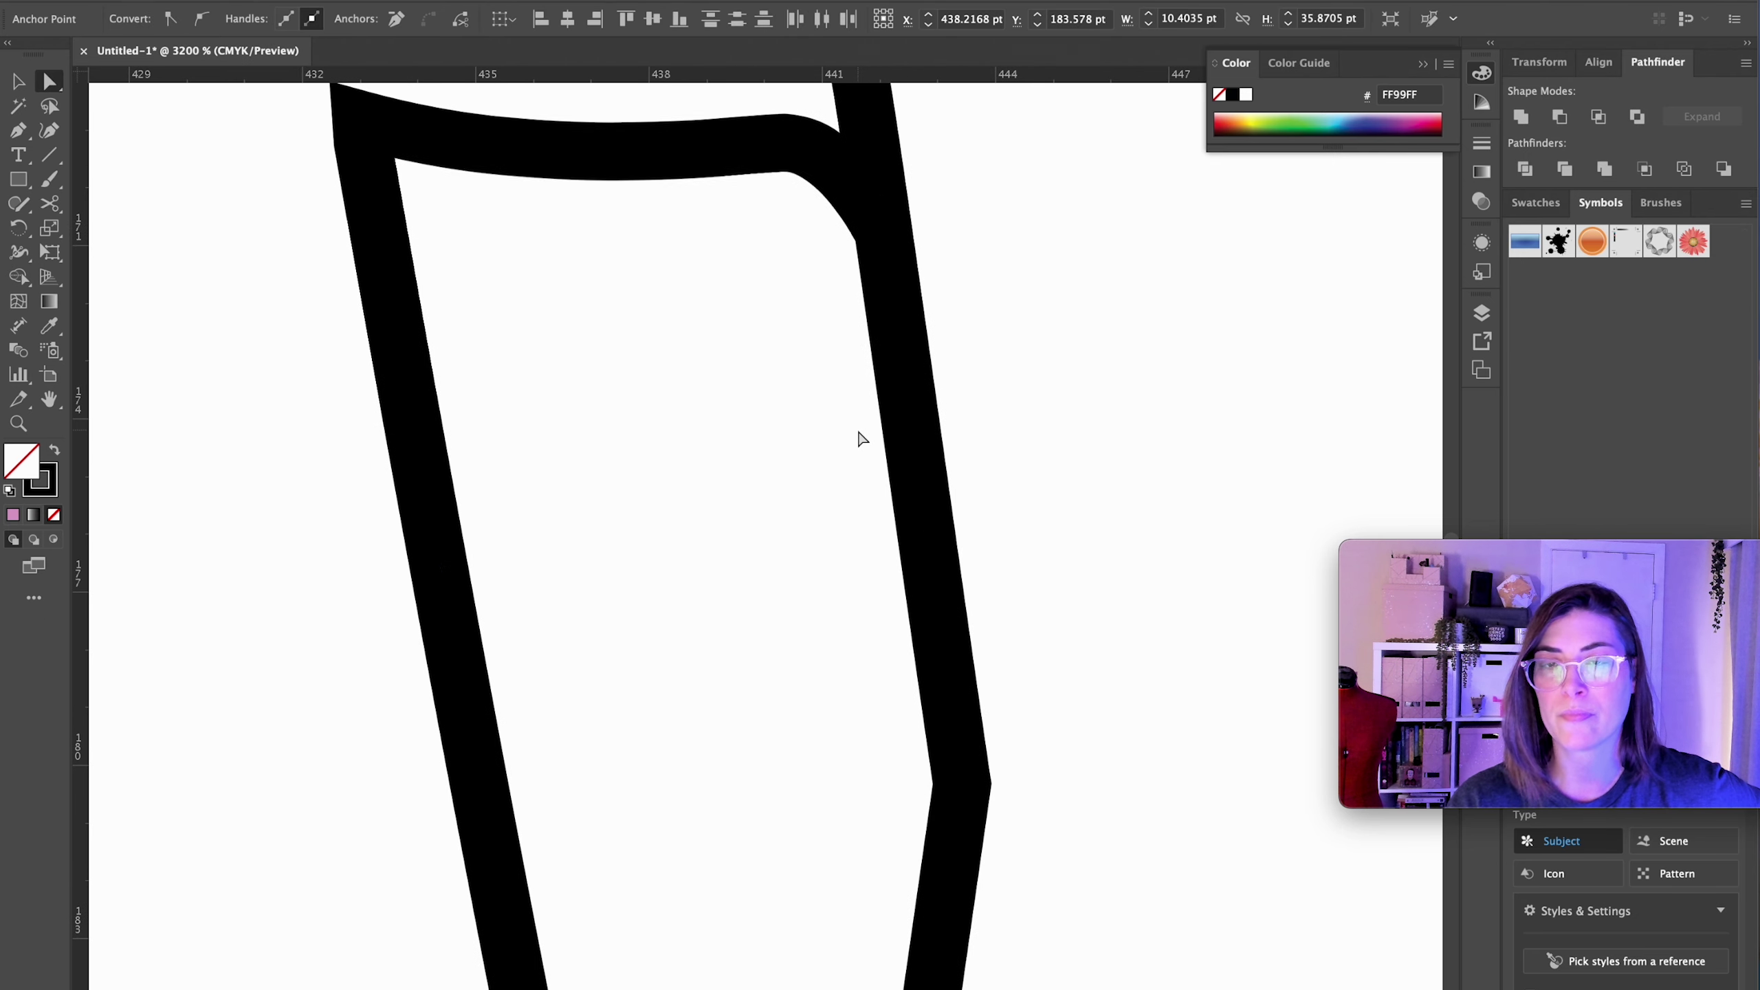
click(860, 436)
click(904, 229)
click(881, 288)
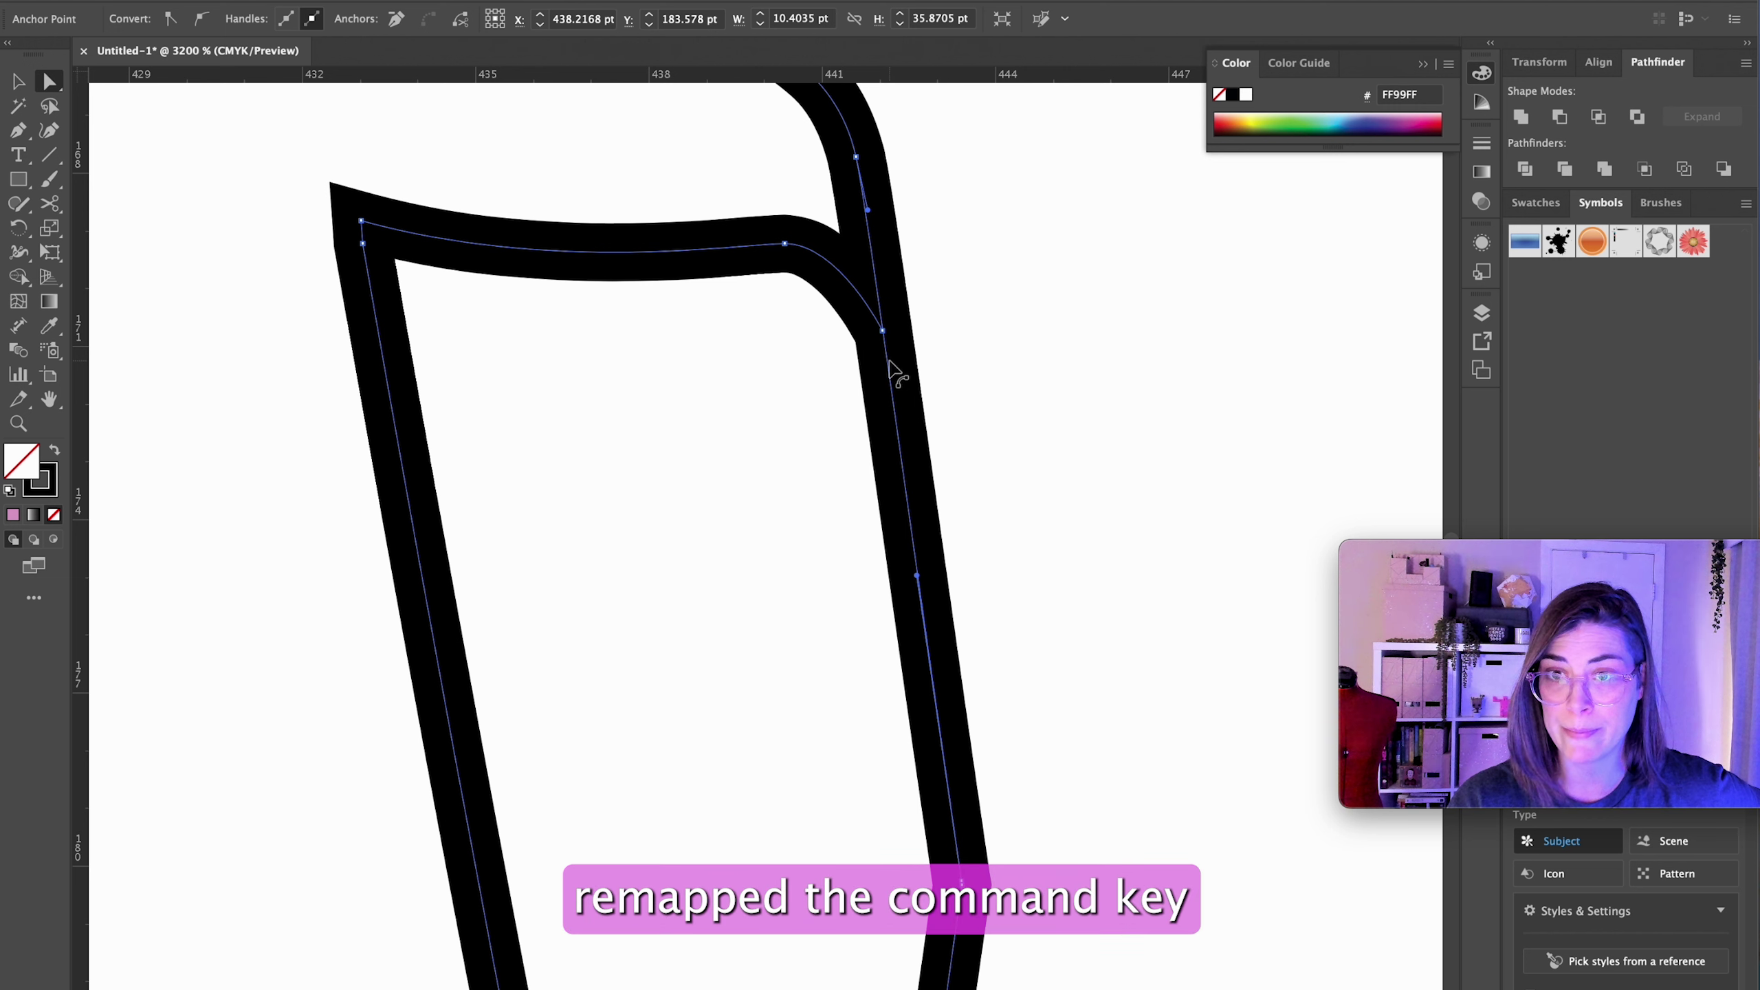
Step: Cut the placket path just below its rounded upper corner, remove the extra stub, and close the gap with the Pen tool
key(c)
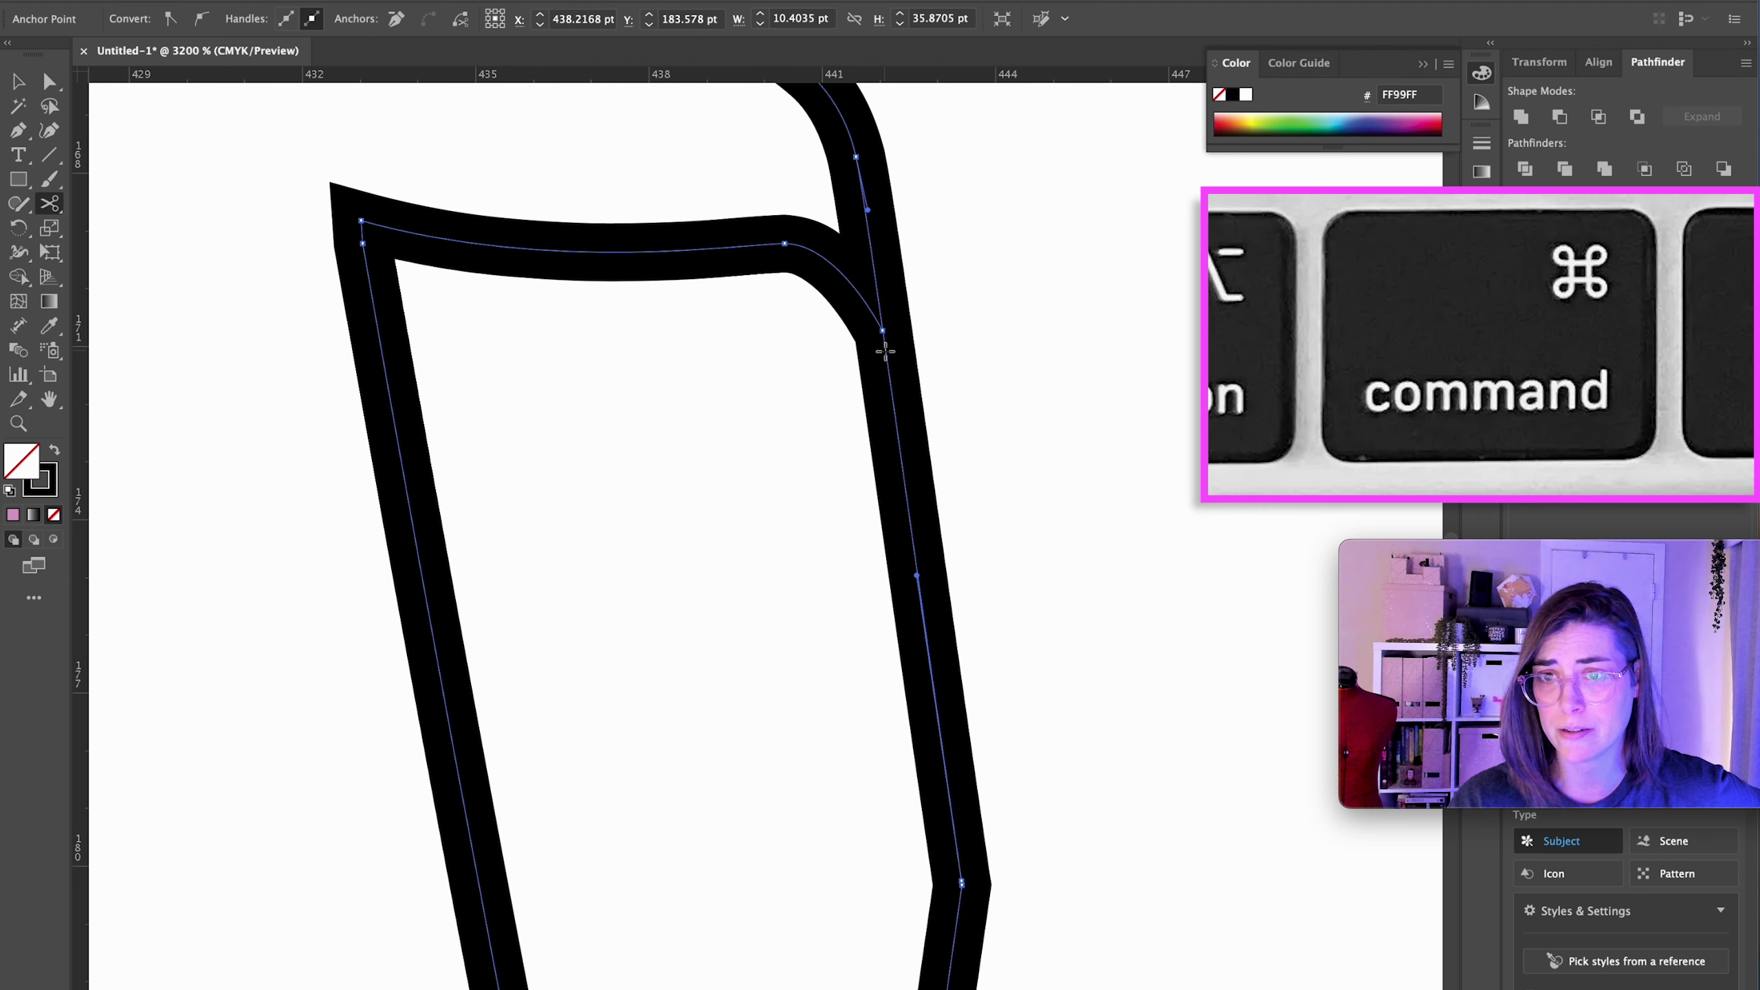
click(886, 352)
key(BackSpace)
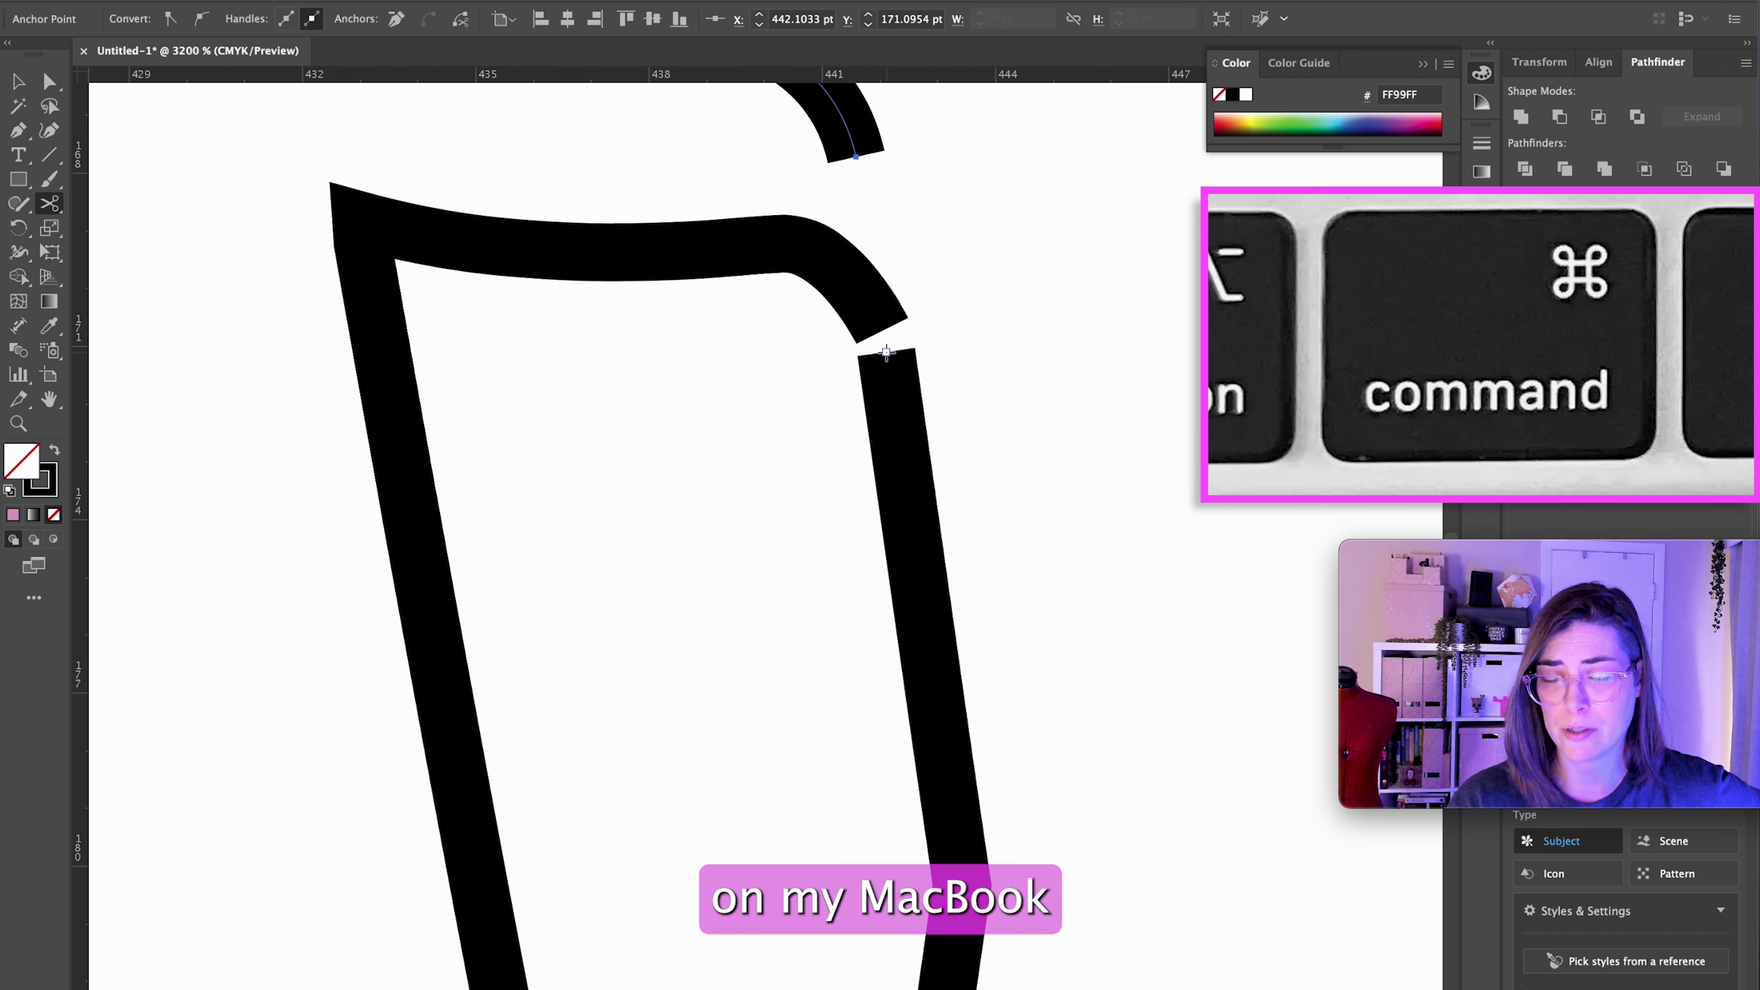
super+click(887, 352)
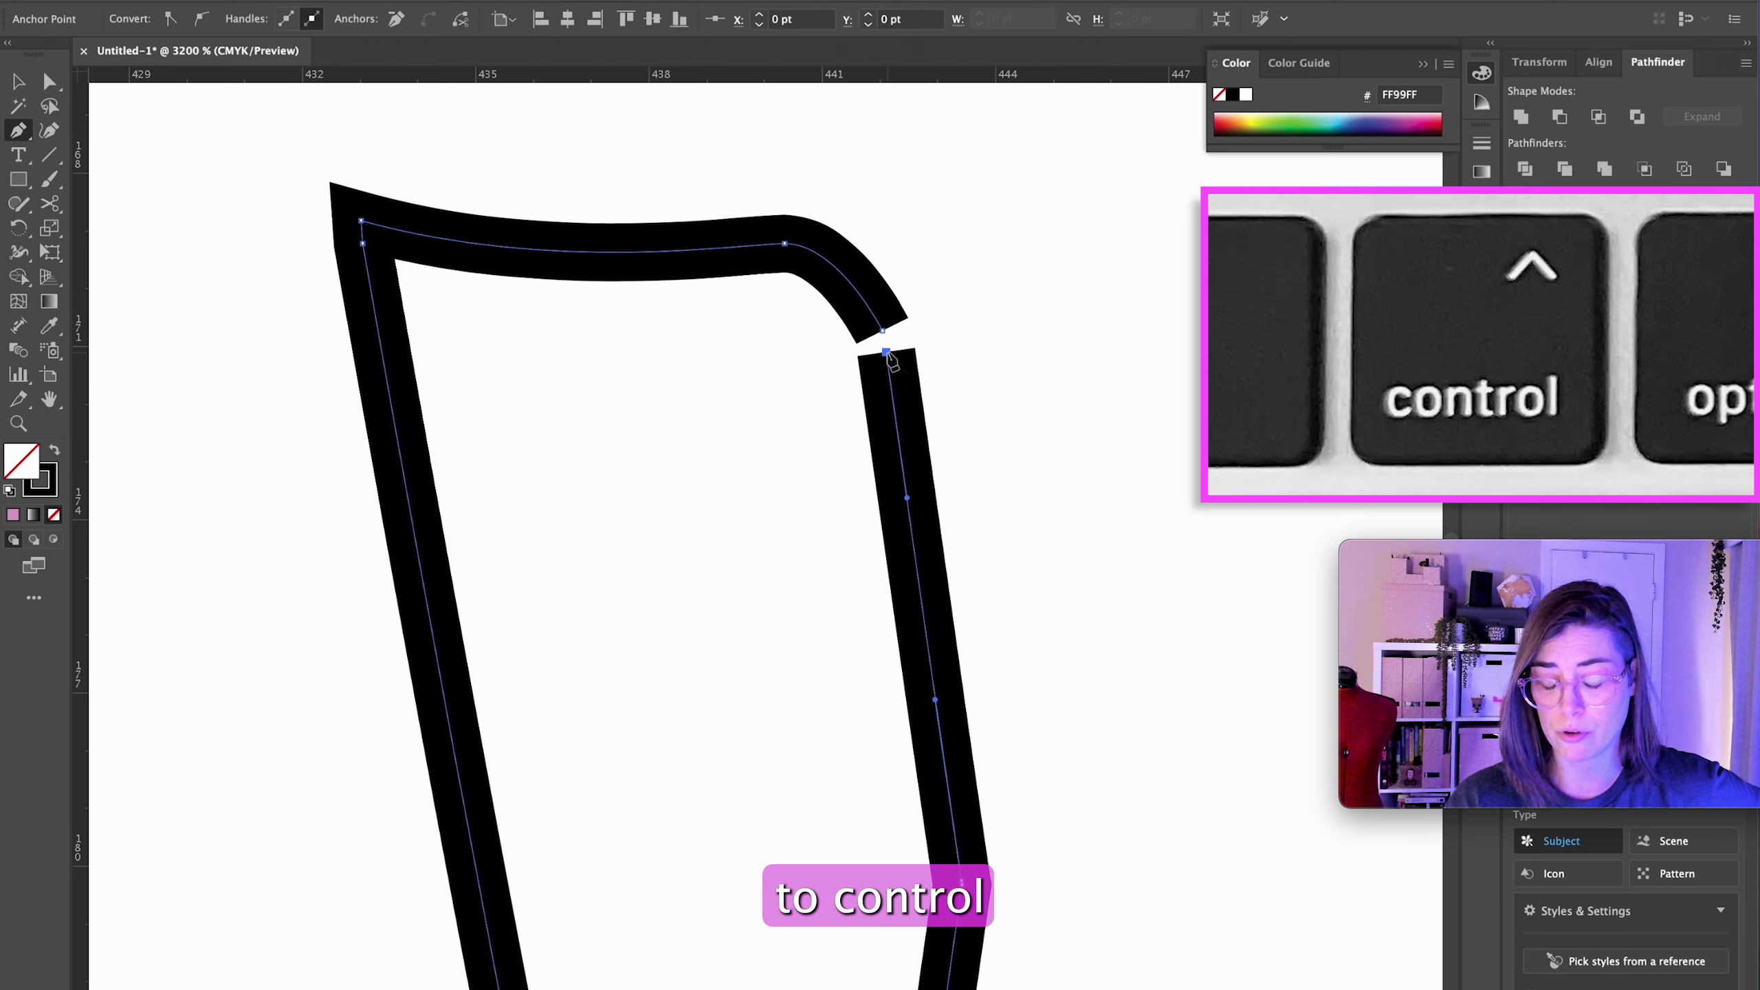
click(882, 331)
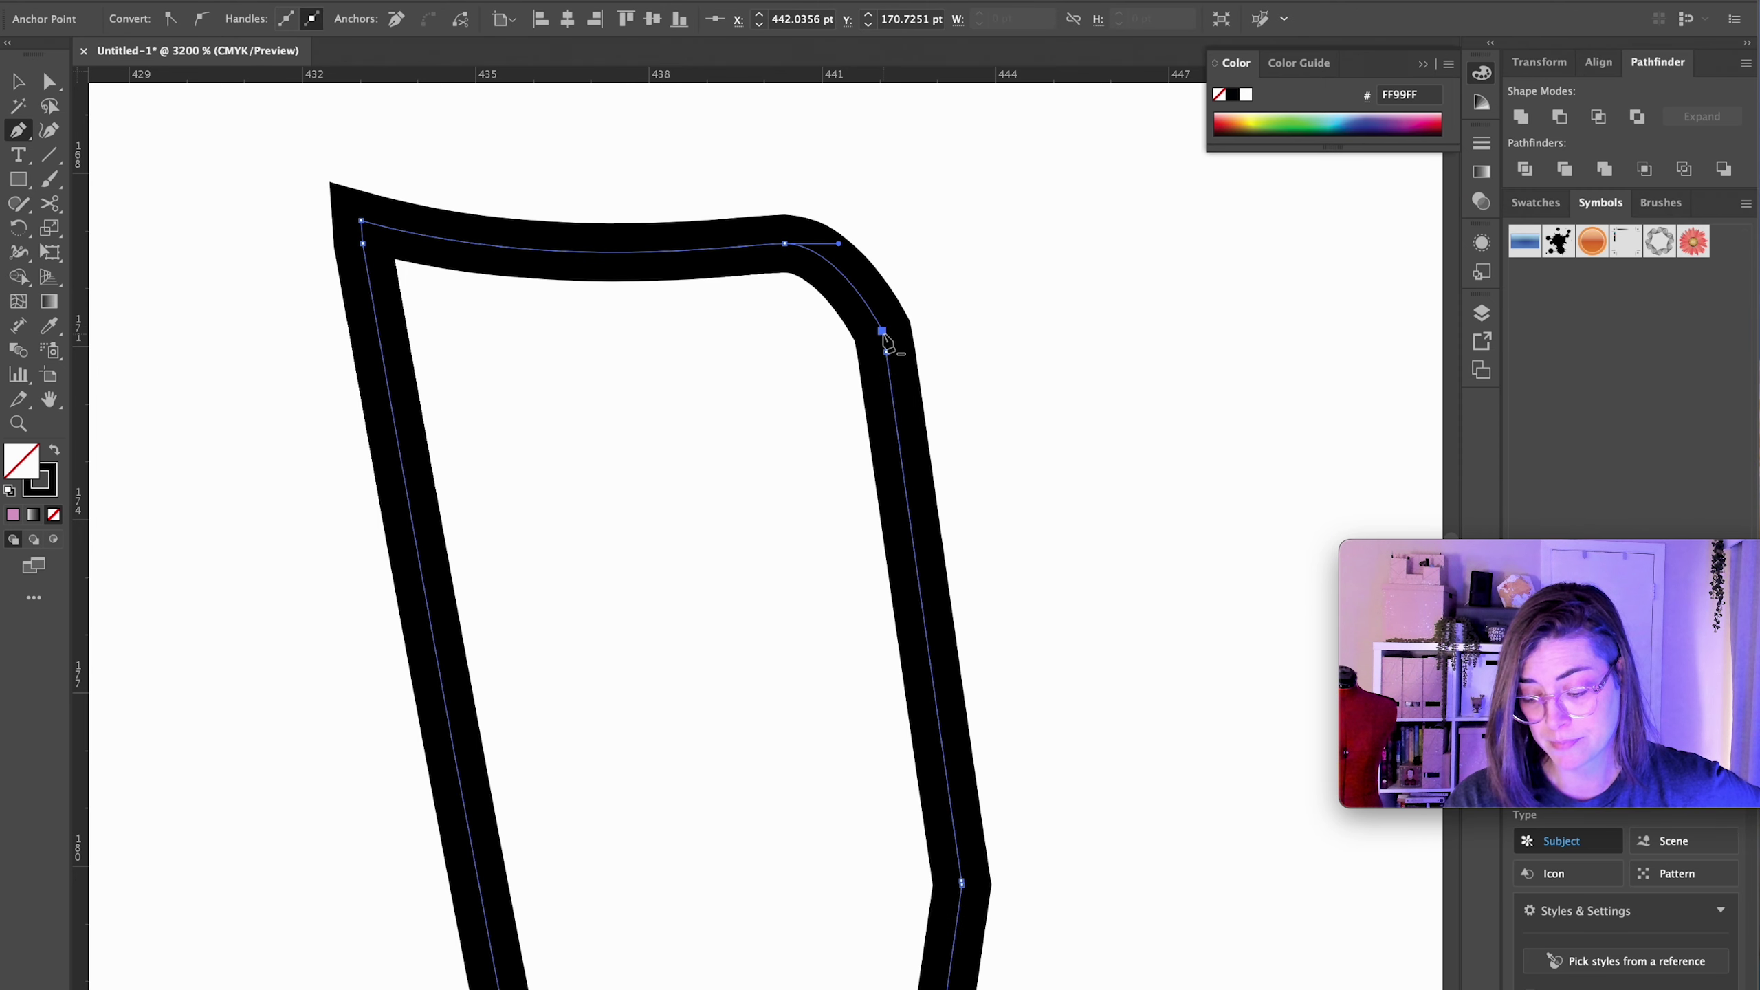
key(v)
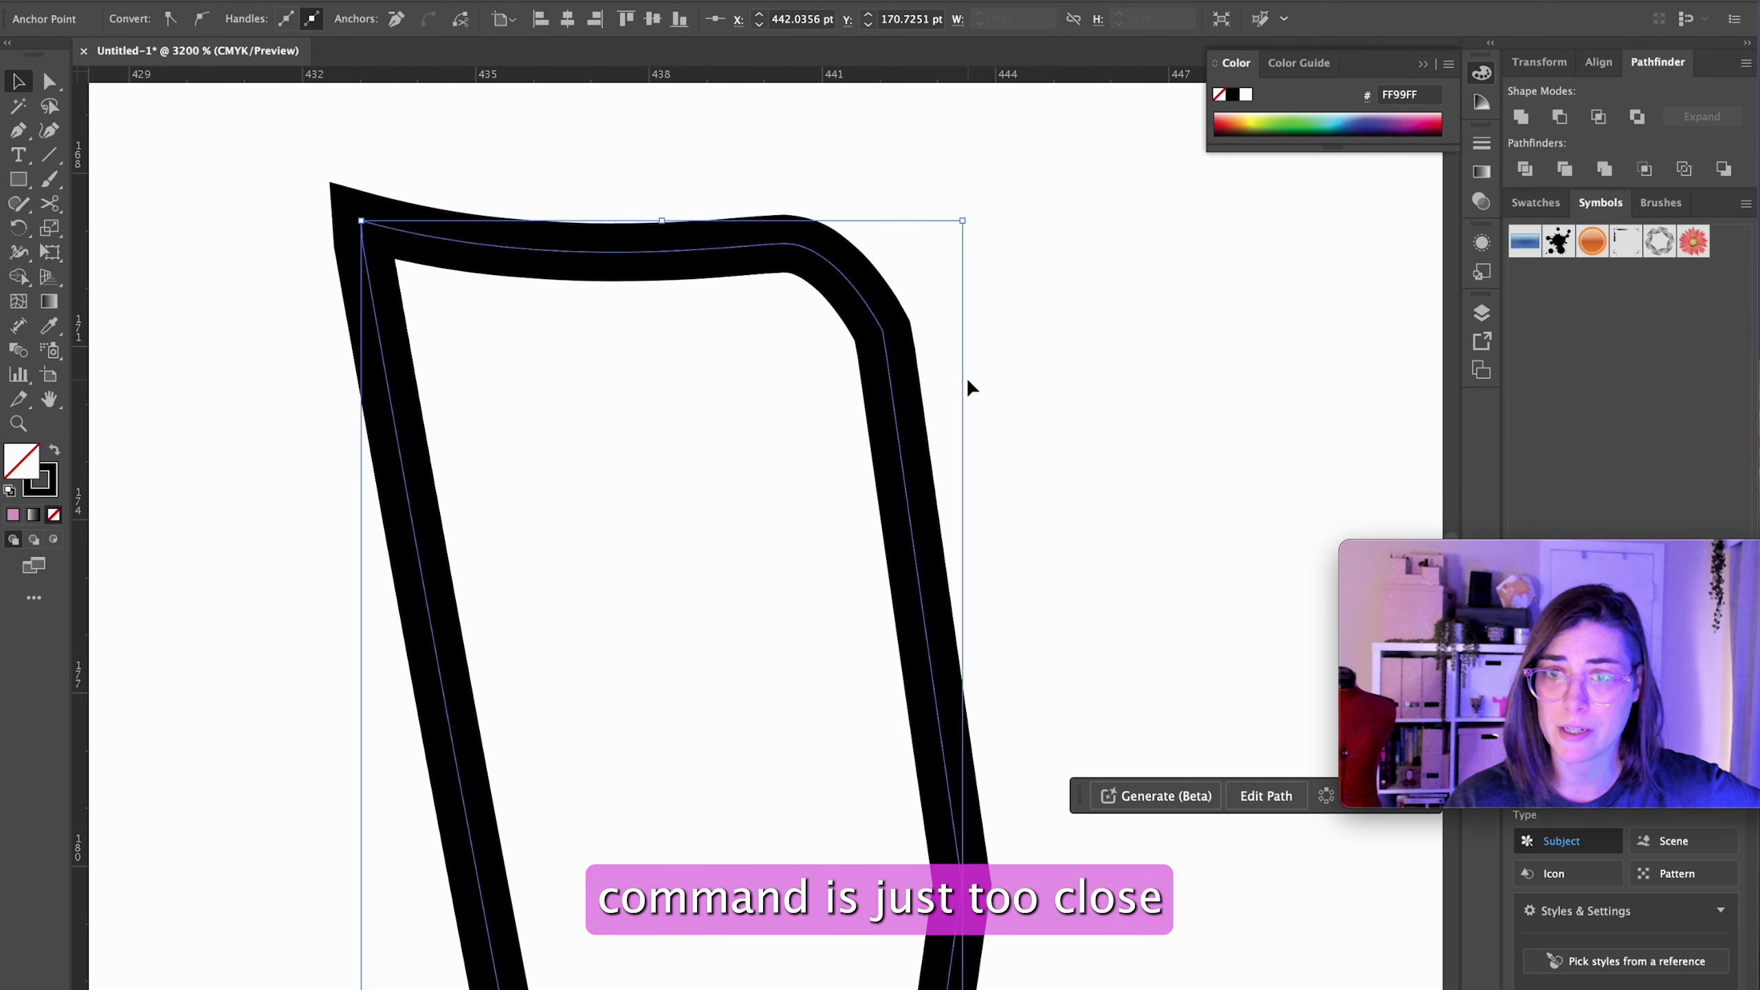
Step: Apply the pink fill without a stroke to the closed placket shape by sampling the separate collar piece
scroll(965, 378, down, 5)
scroll(957, 583, down, 2)
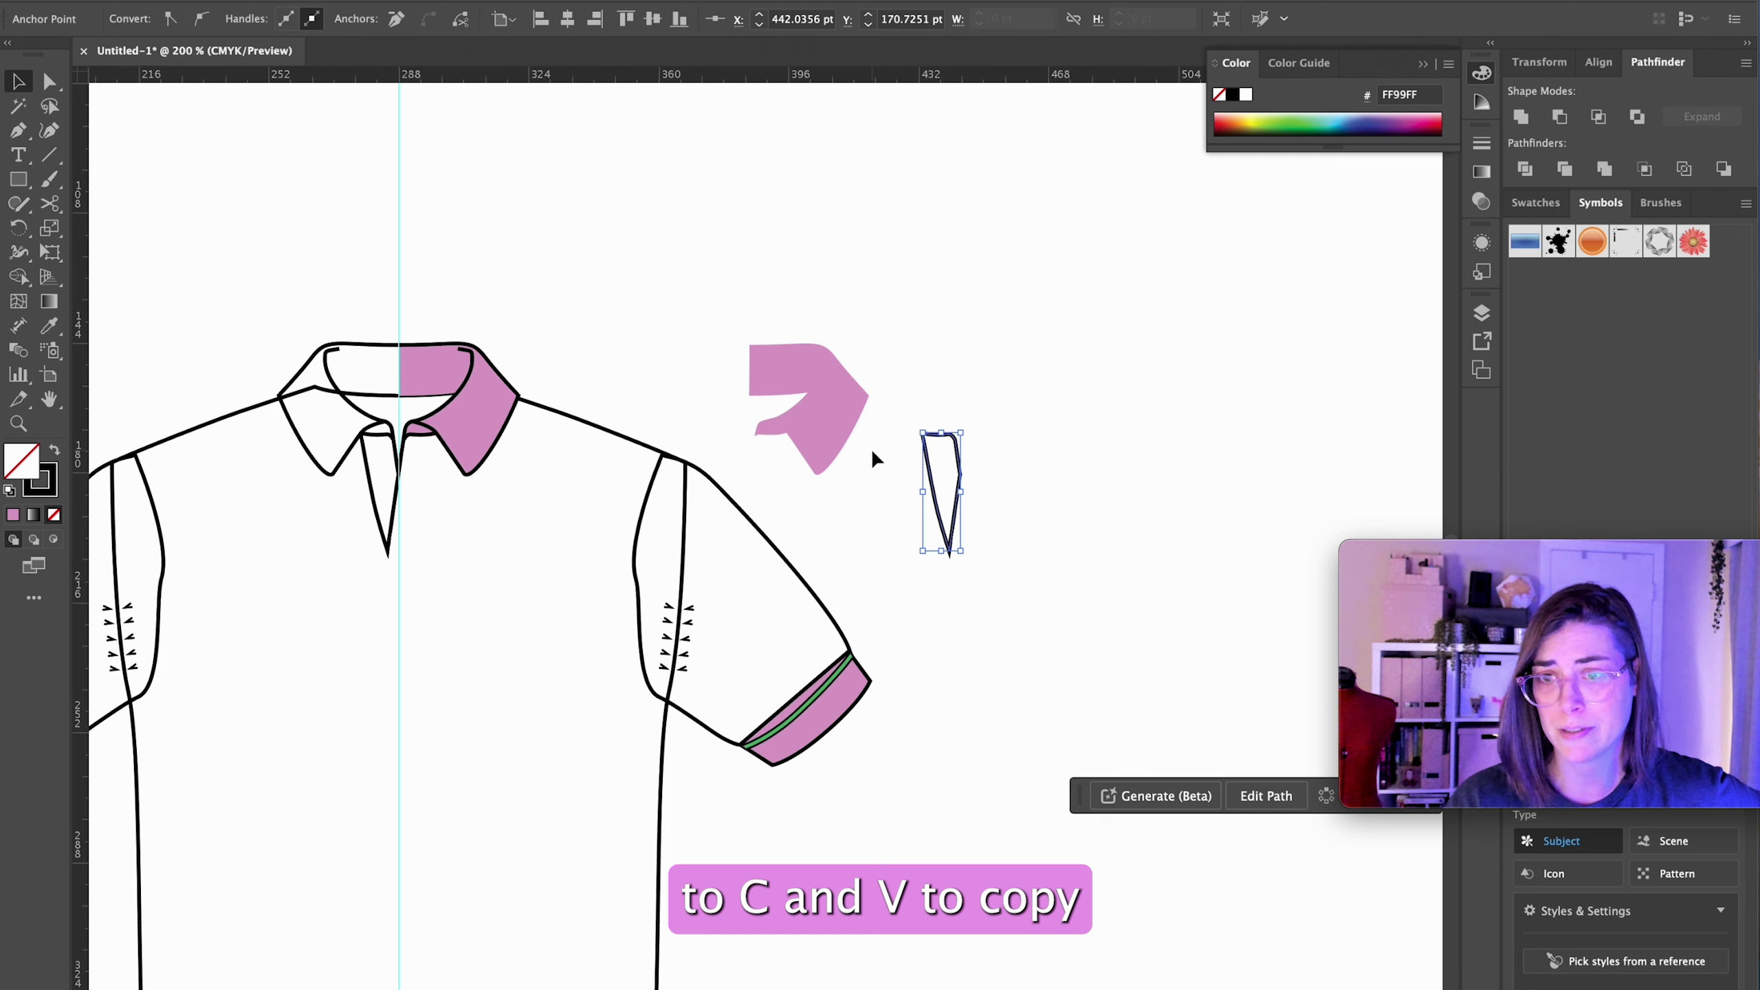
key(i)
click(837, 403)
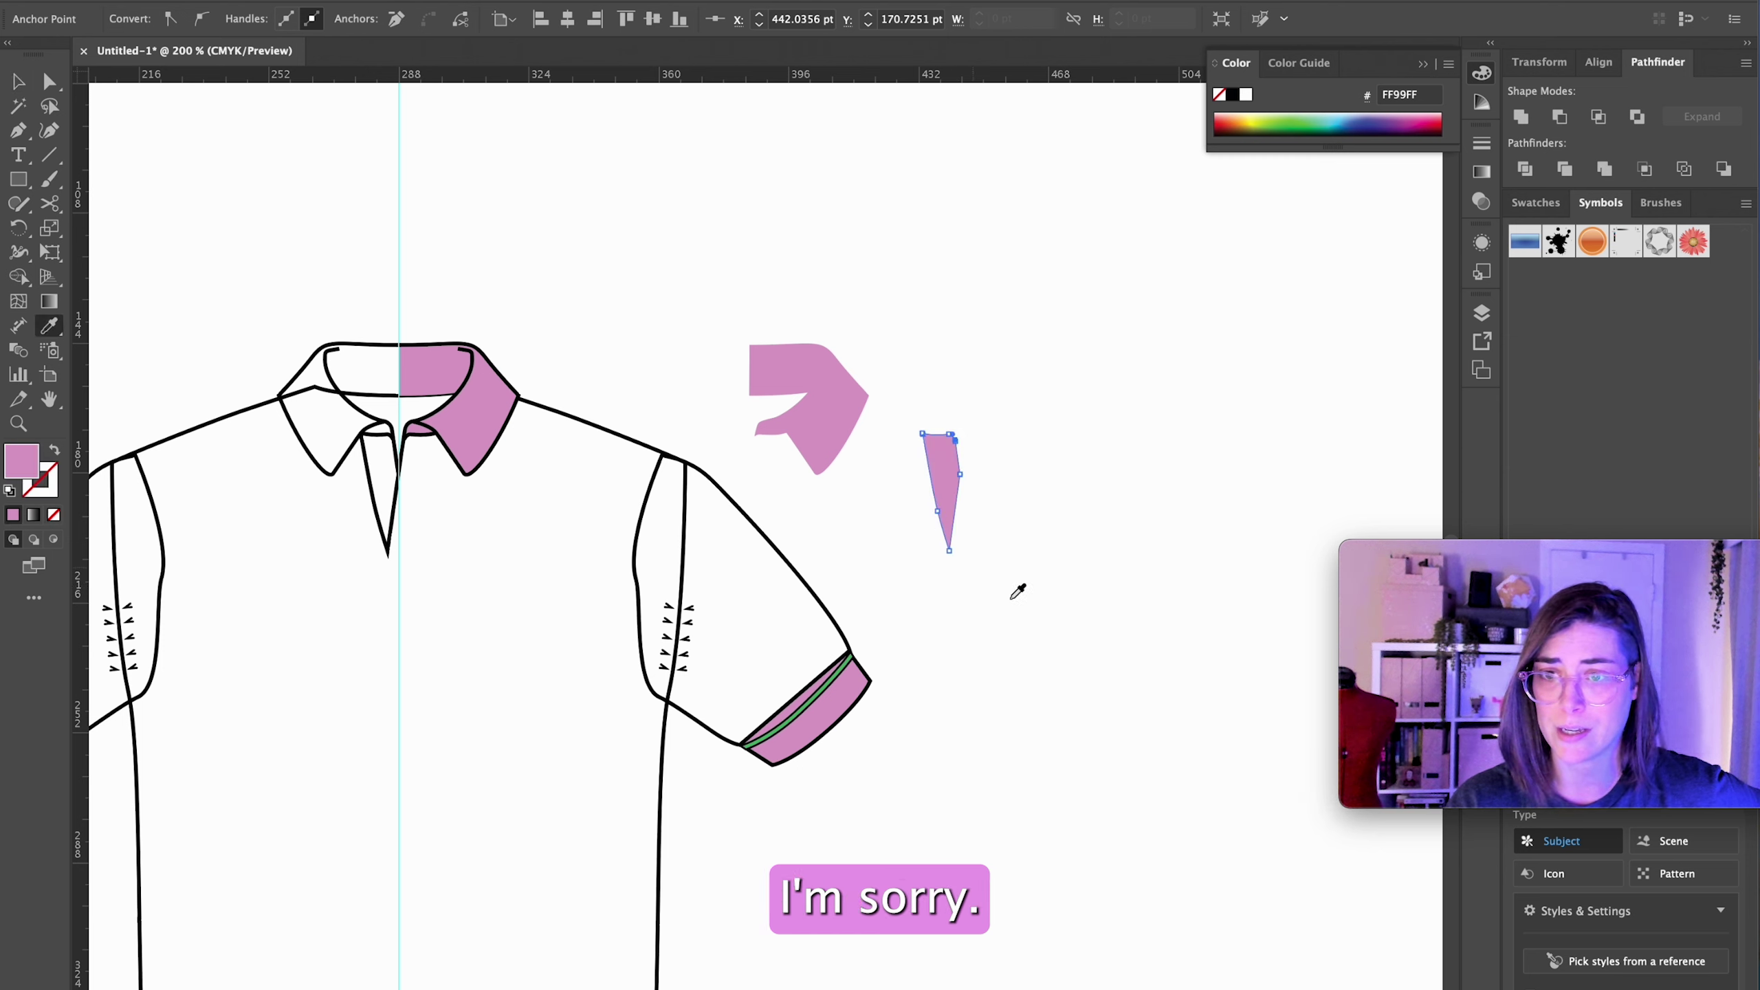
Step: Place a copy of the separate pink placket piece over the placket on the flat, keeping the original beside it
key(v)
click(1017, 656)
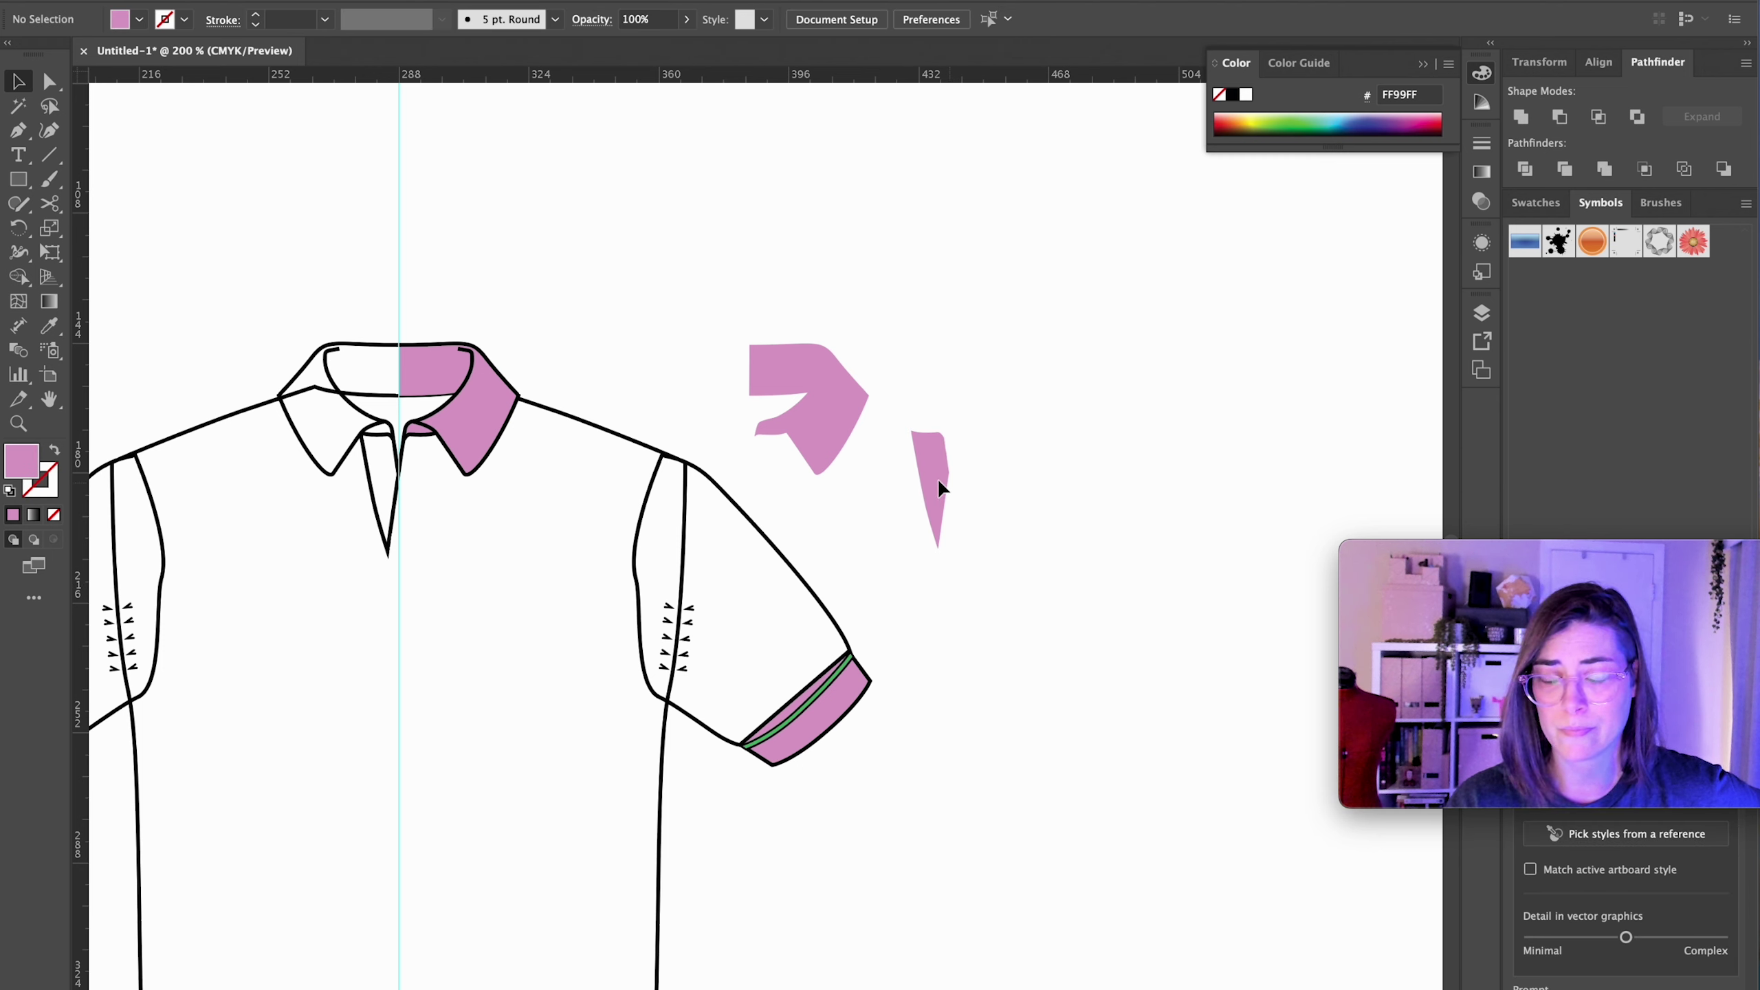
drag(939, 483, 389, 525)
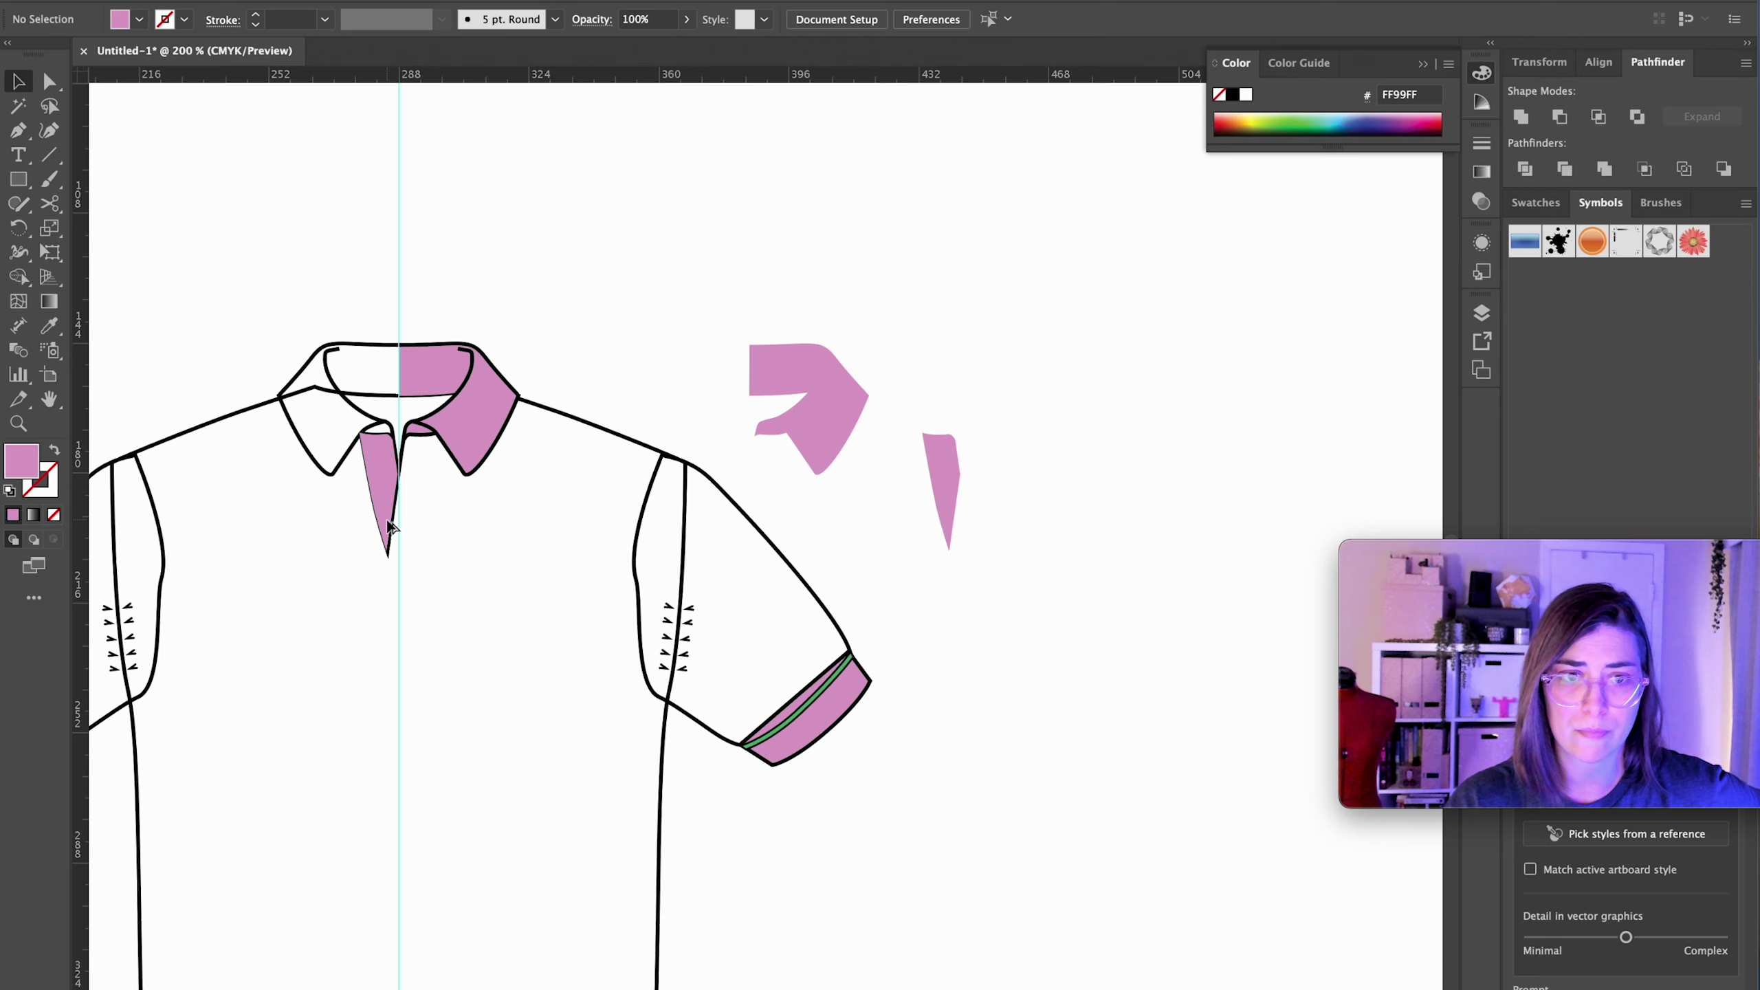
click(389, 527)
Step: Mirror the pink collar fill onto the other half of the collar and save the document as SIL_HF018.ai
drag(477, 619, 797, 601)
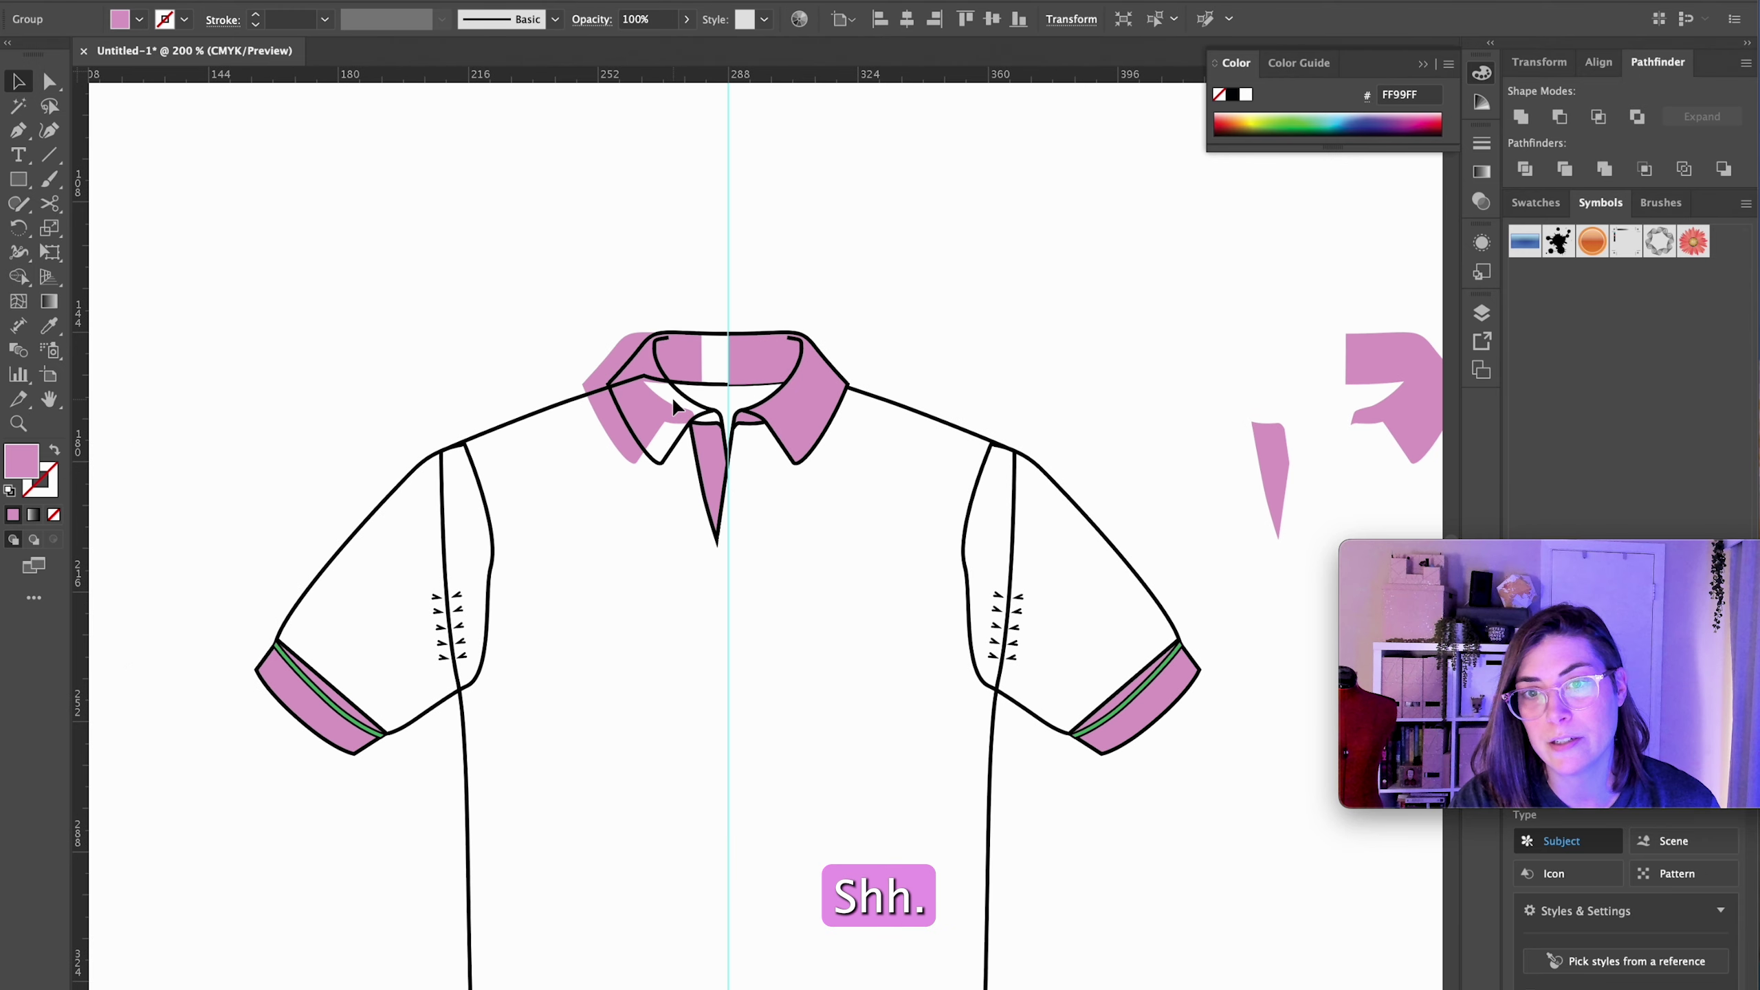
drag(674, 405, 701, 409)
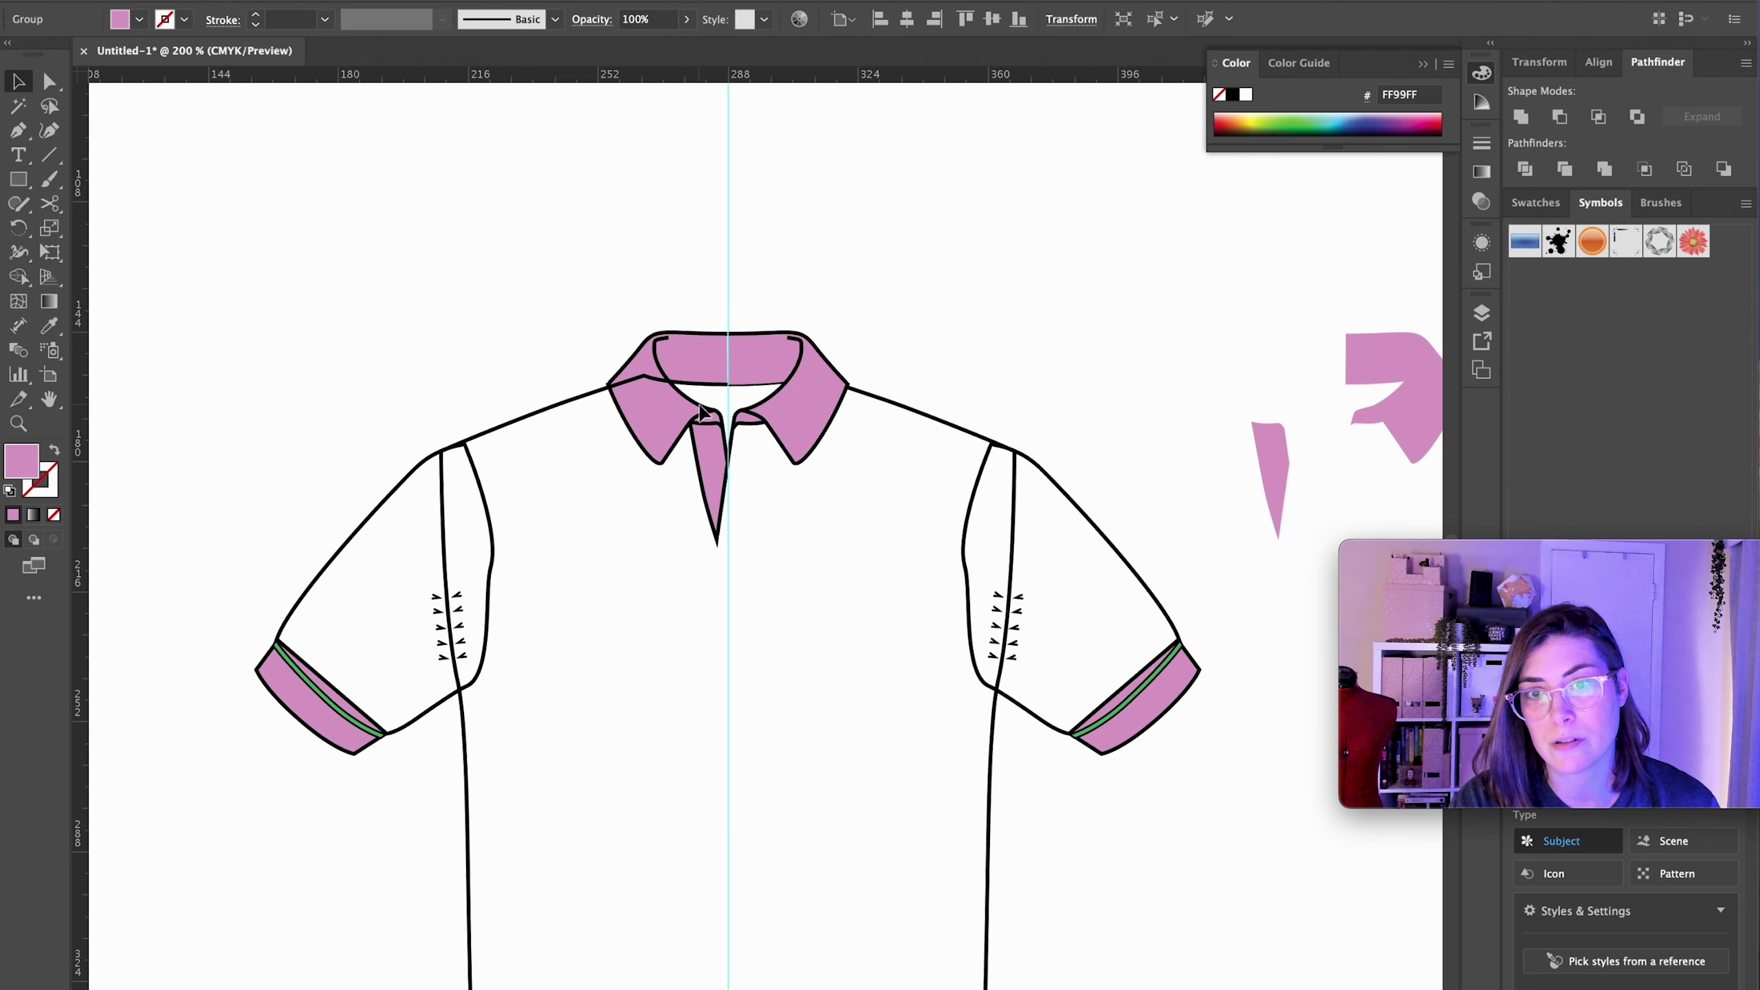
key(super+s)
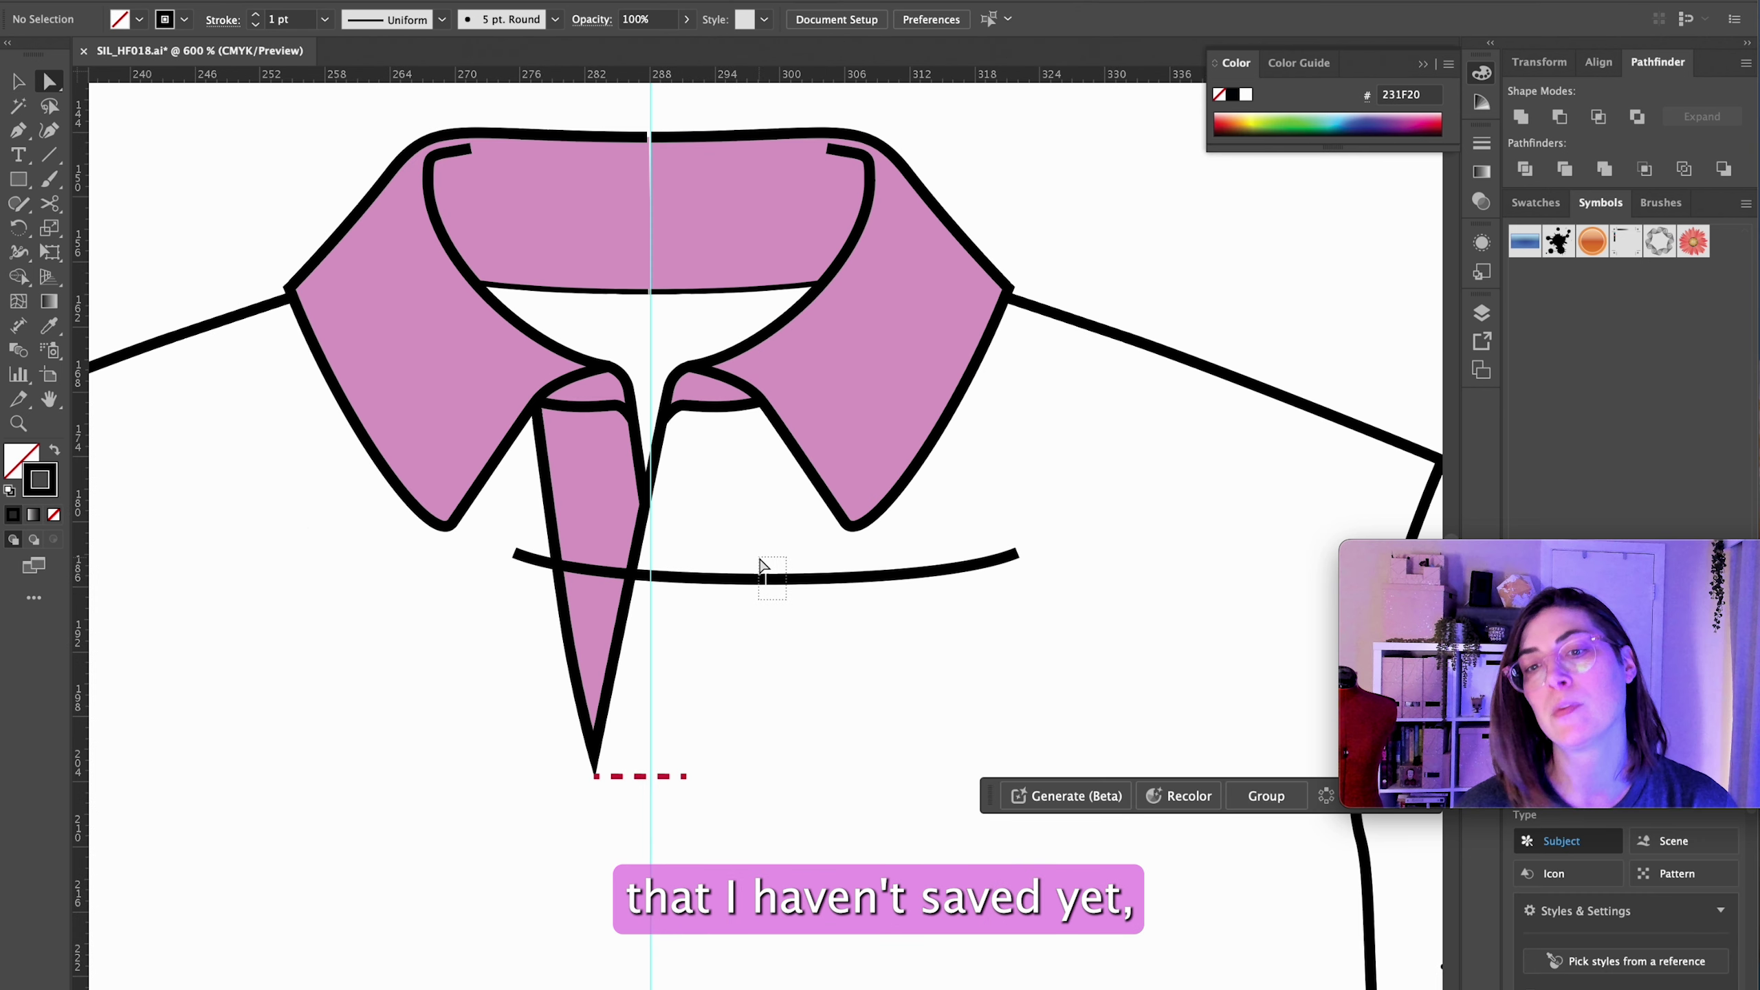
Step: Join the two halves of the curved inside neck line and move it up to the back neck opening
click(761, 565)
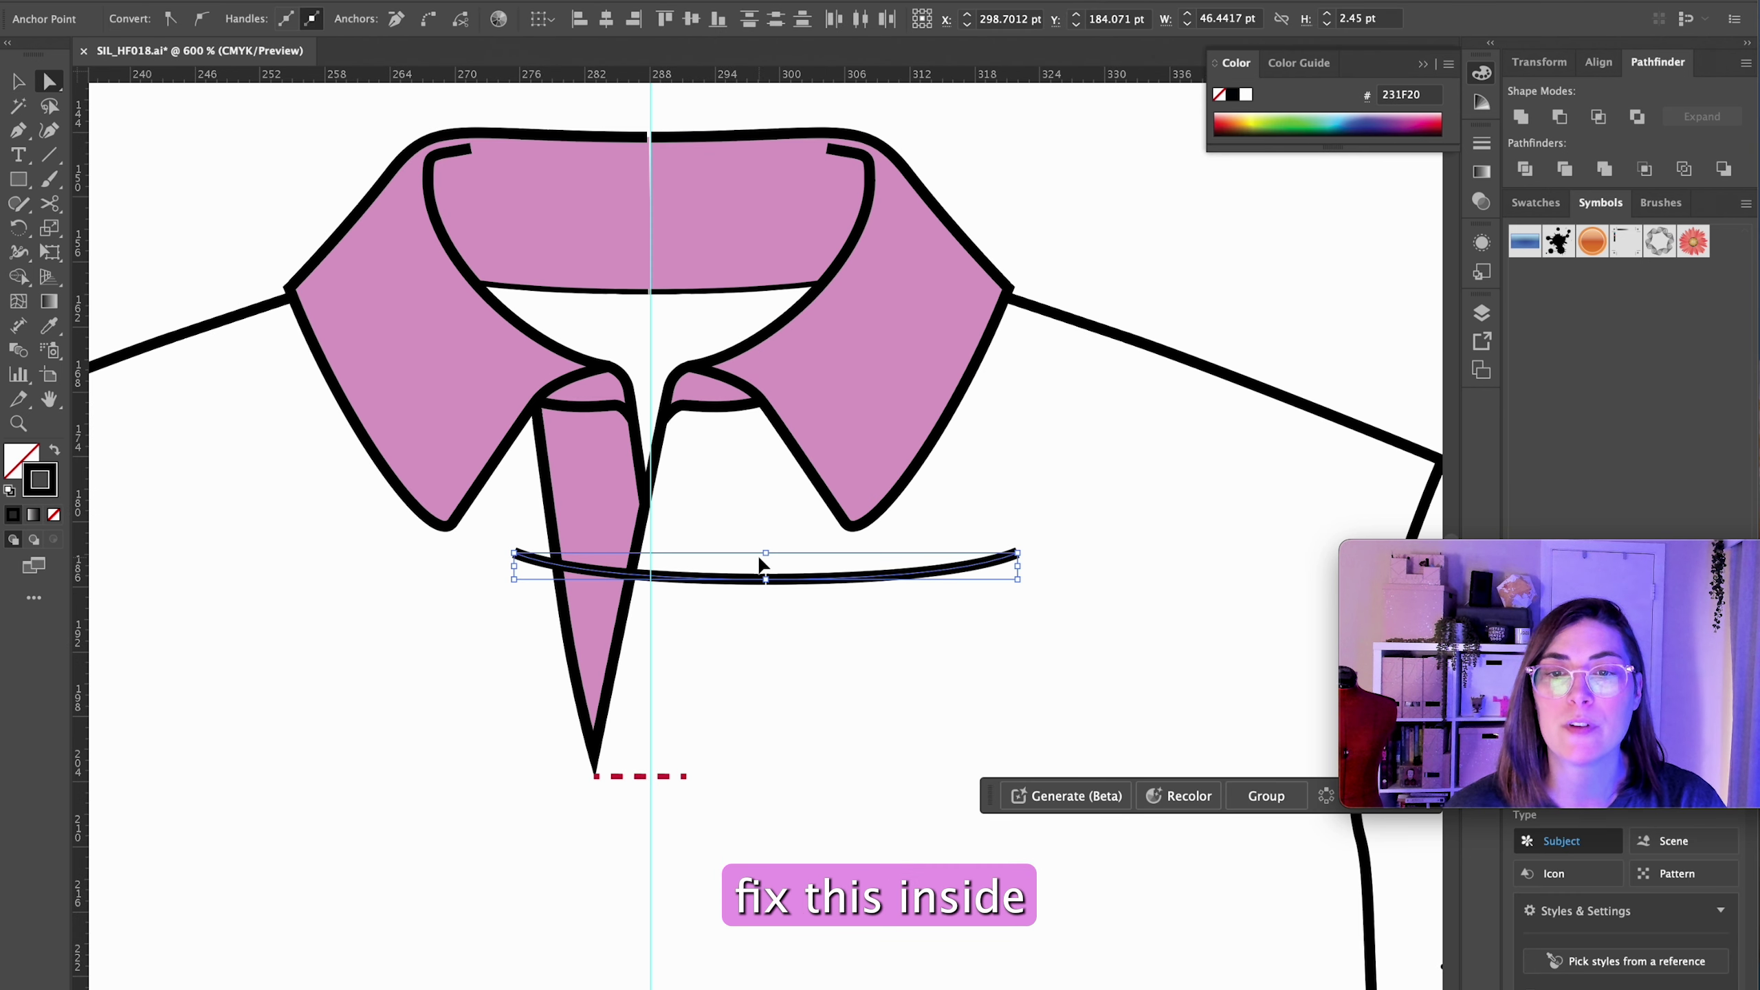
key(super+j)
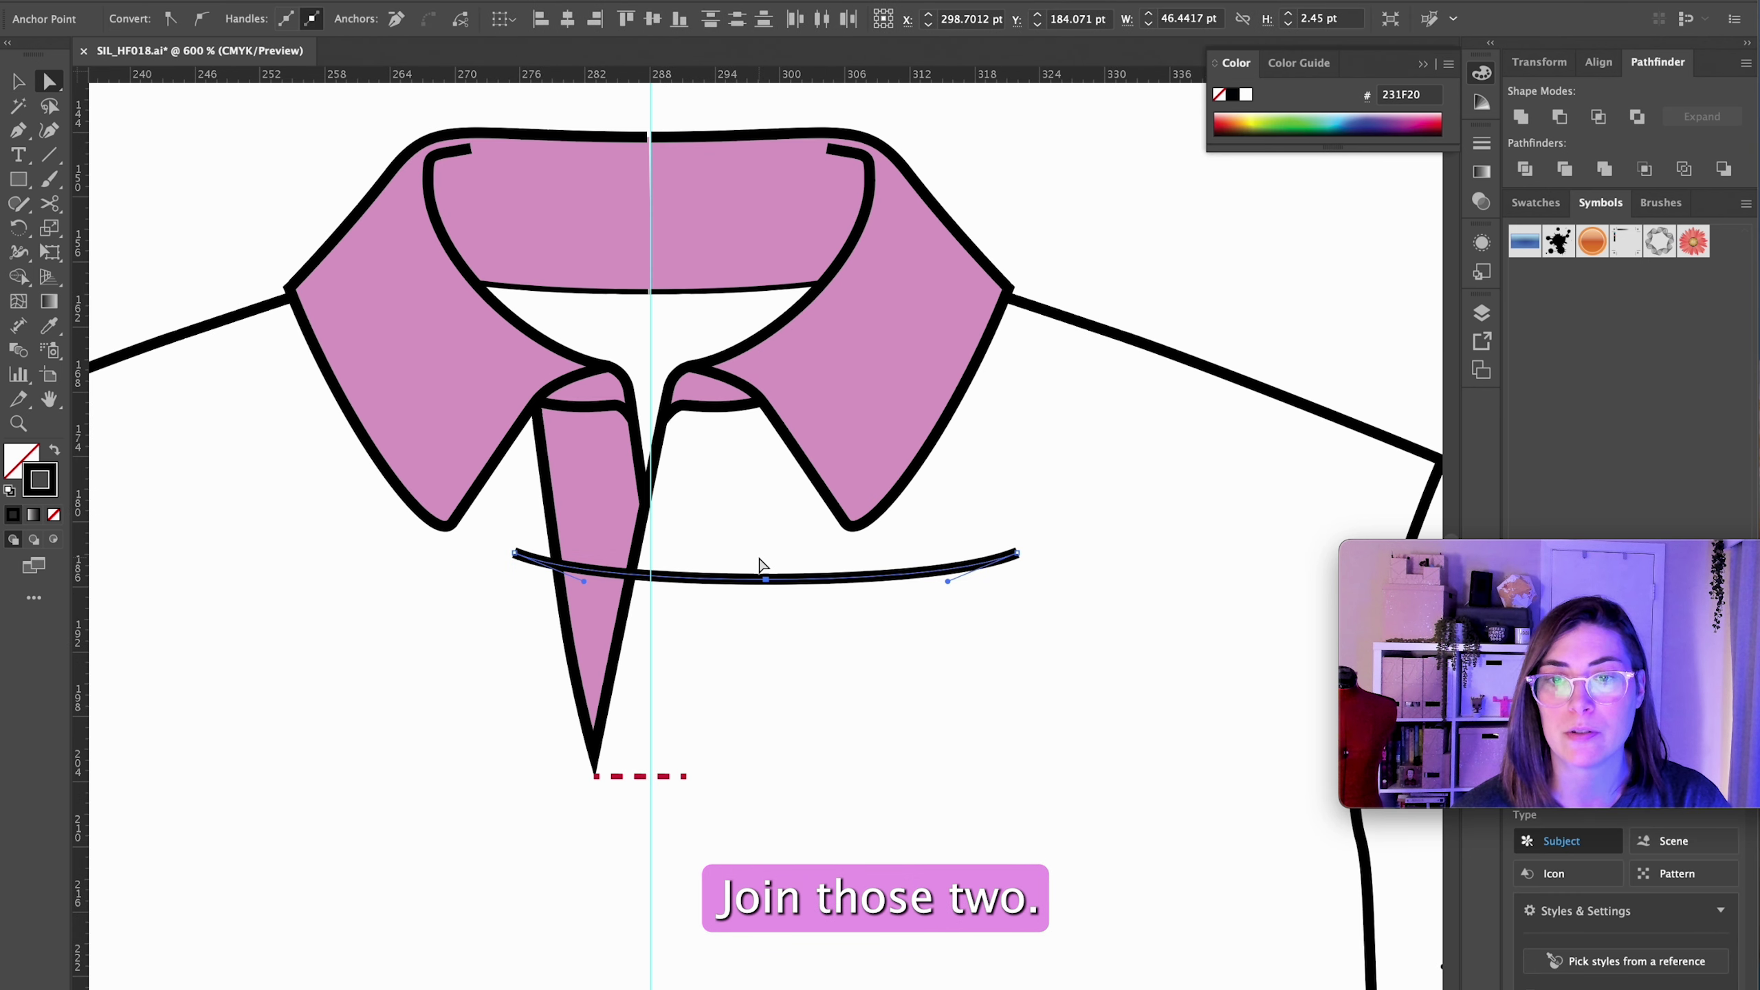
key(v)
drag(839, 584, 722, 290)
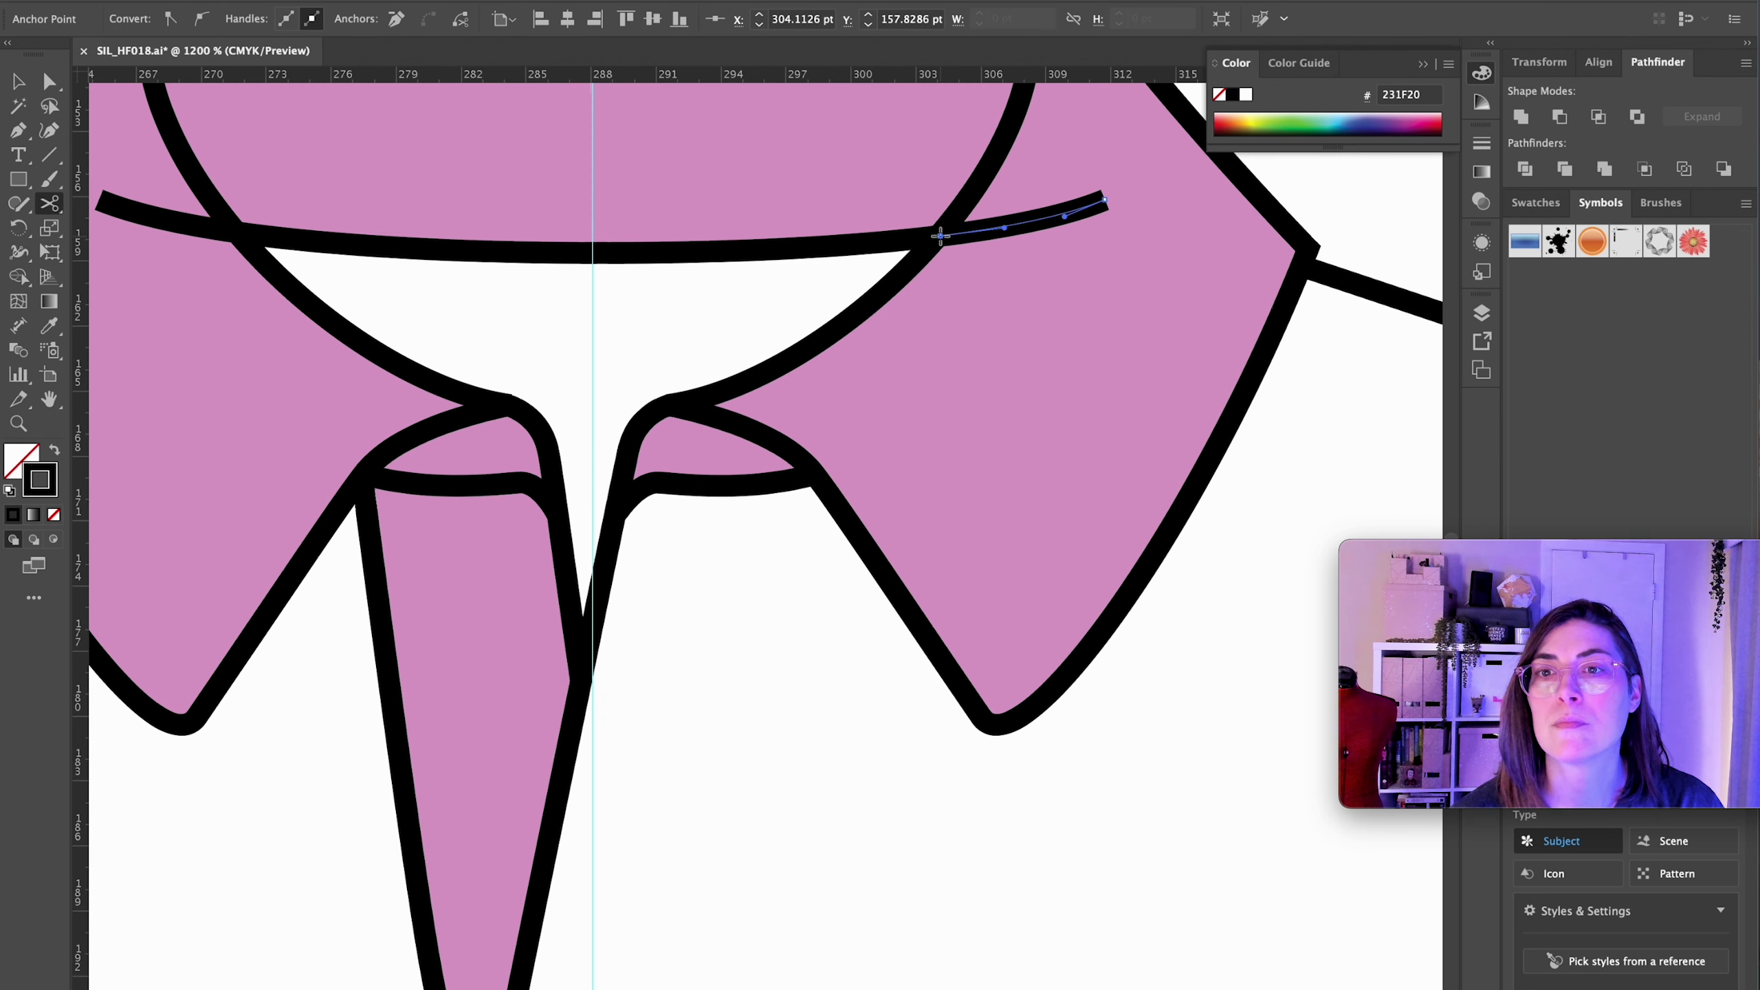
Step: Trim both ends of the inside neck line where they extend past the neck opening edges onto the collar
key(Delete)
click(241, 235)
key(a)
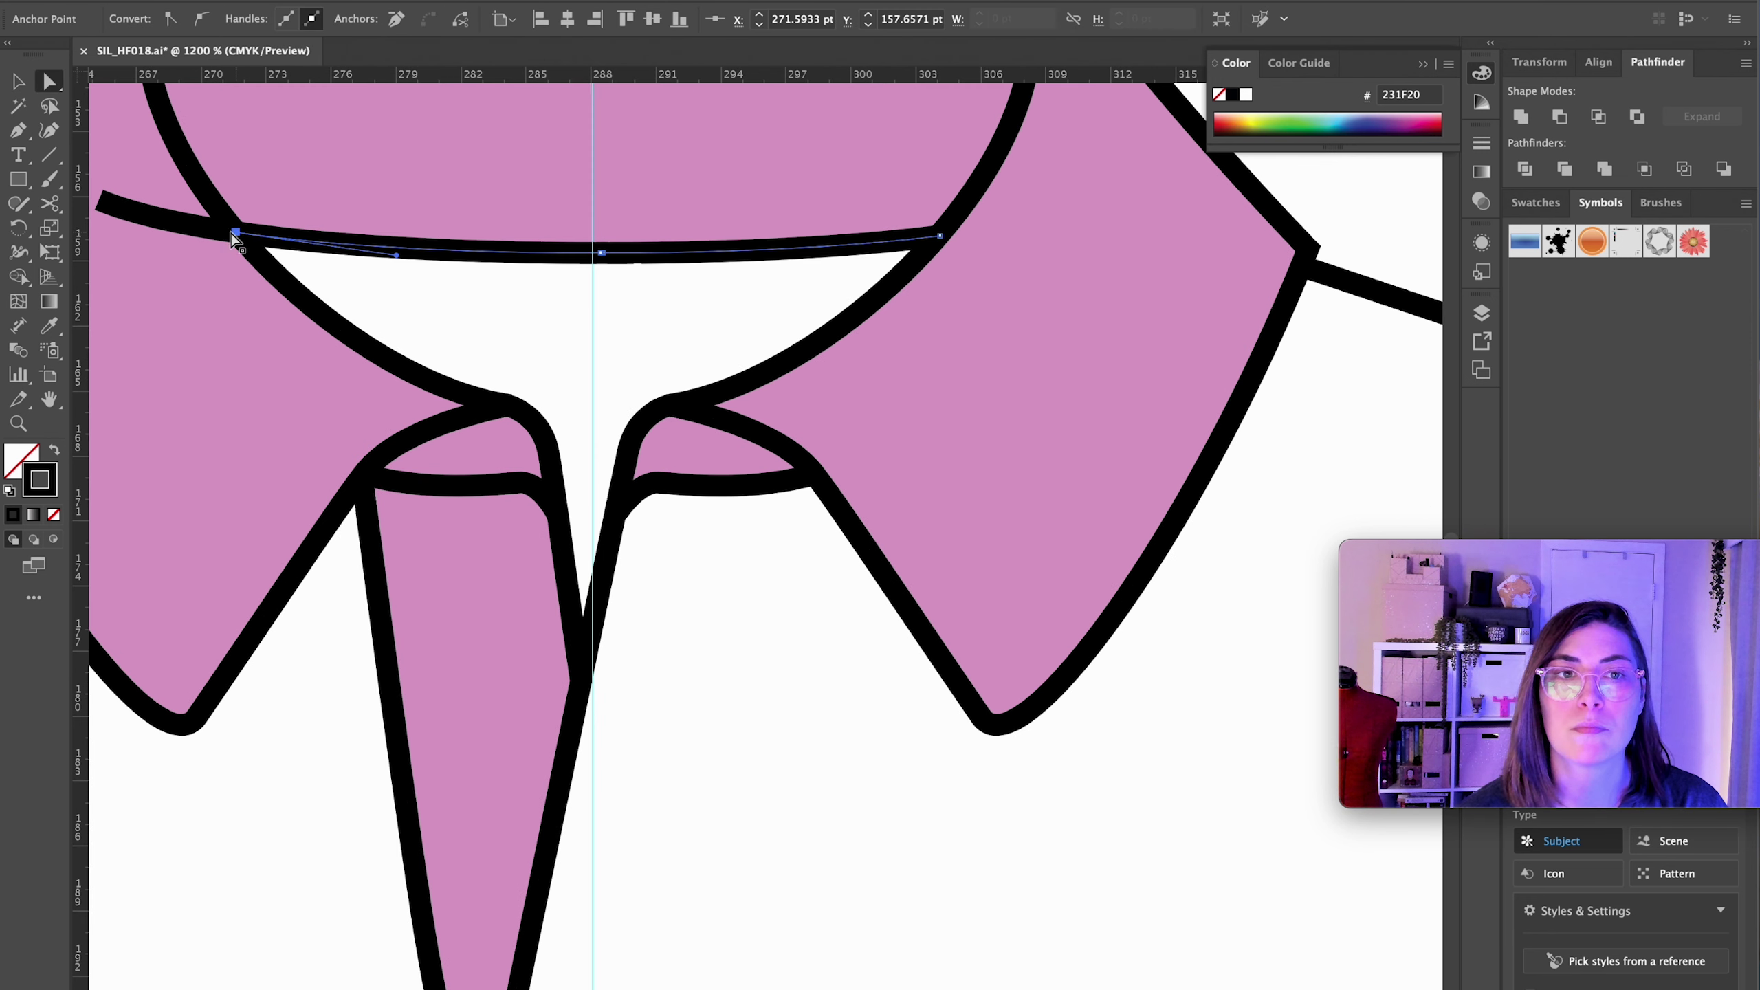
click(127, 208)
key(Delete)
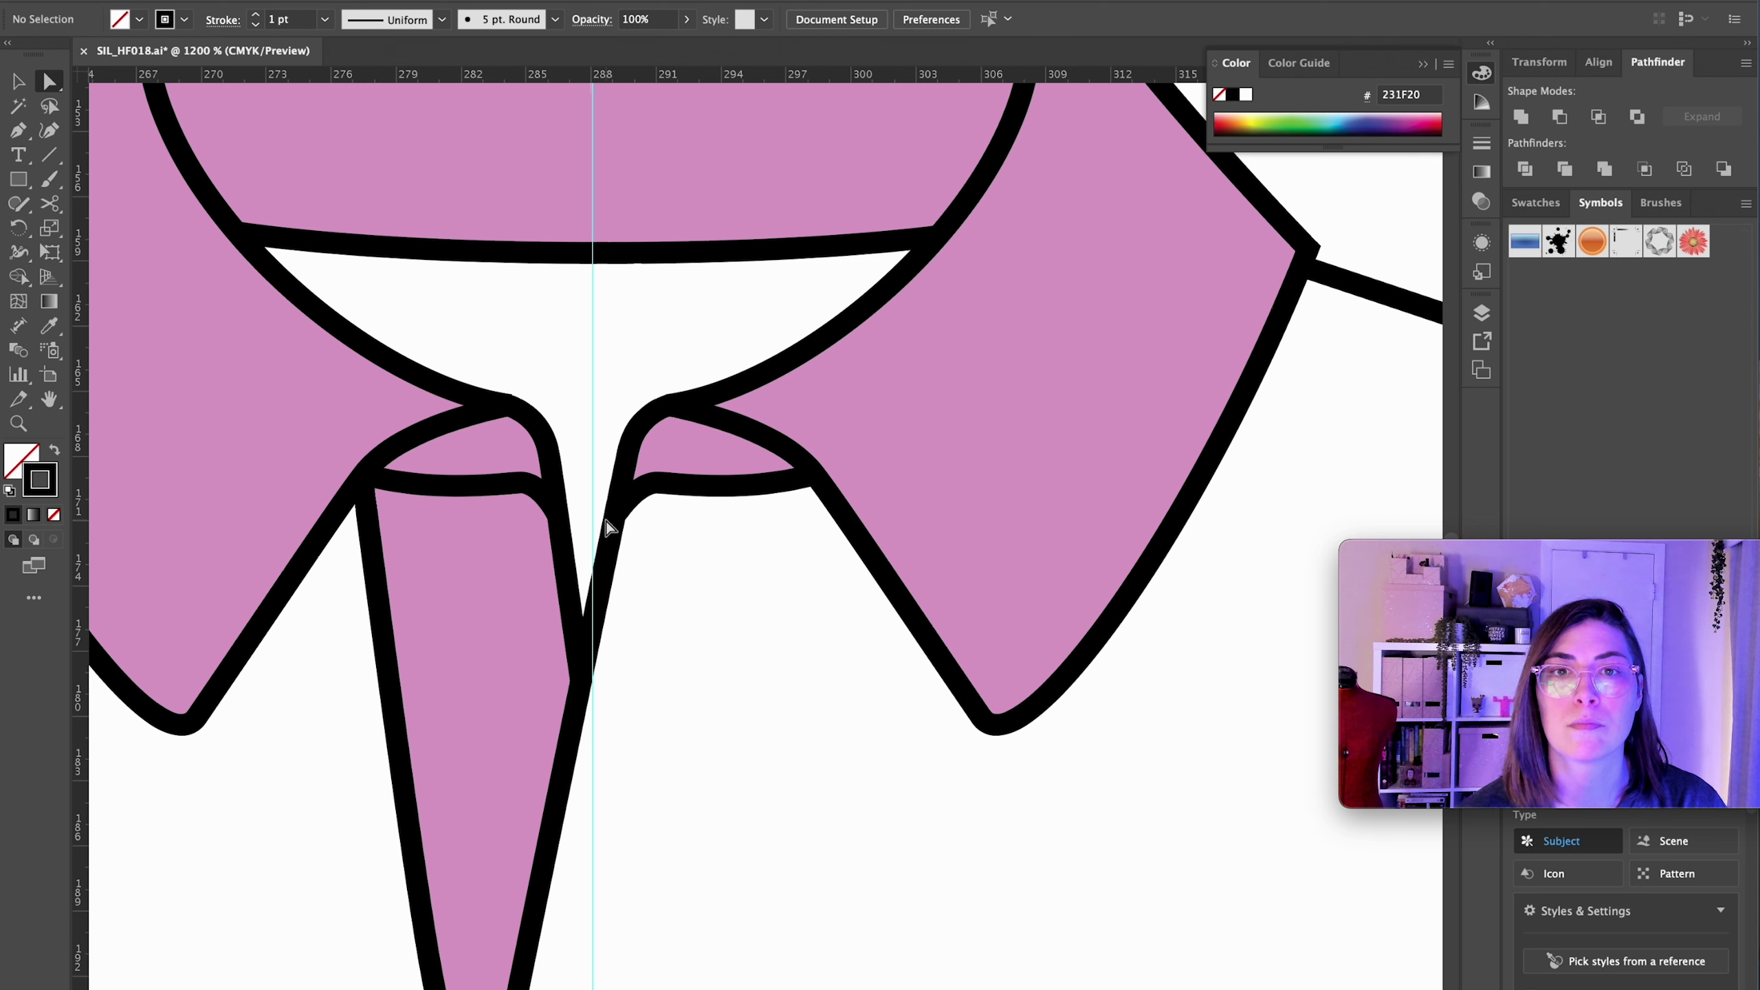
Step: Give the copied curve above the inside neck line a 1.25 pt dashed stroke with 0.25 pt dashes and gaps
scroll(605, 520, down, 1)
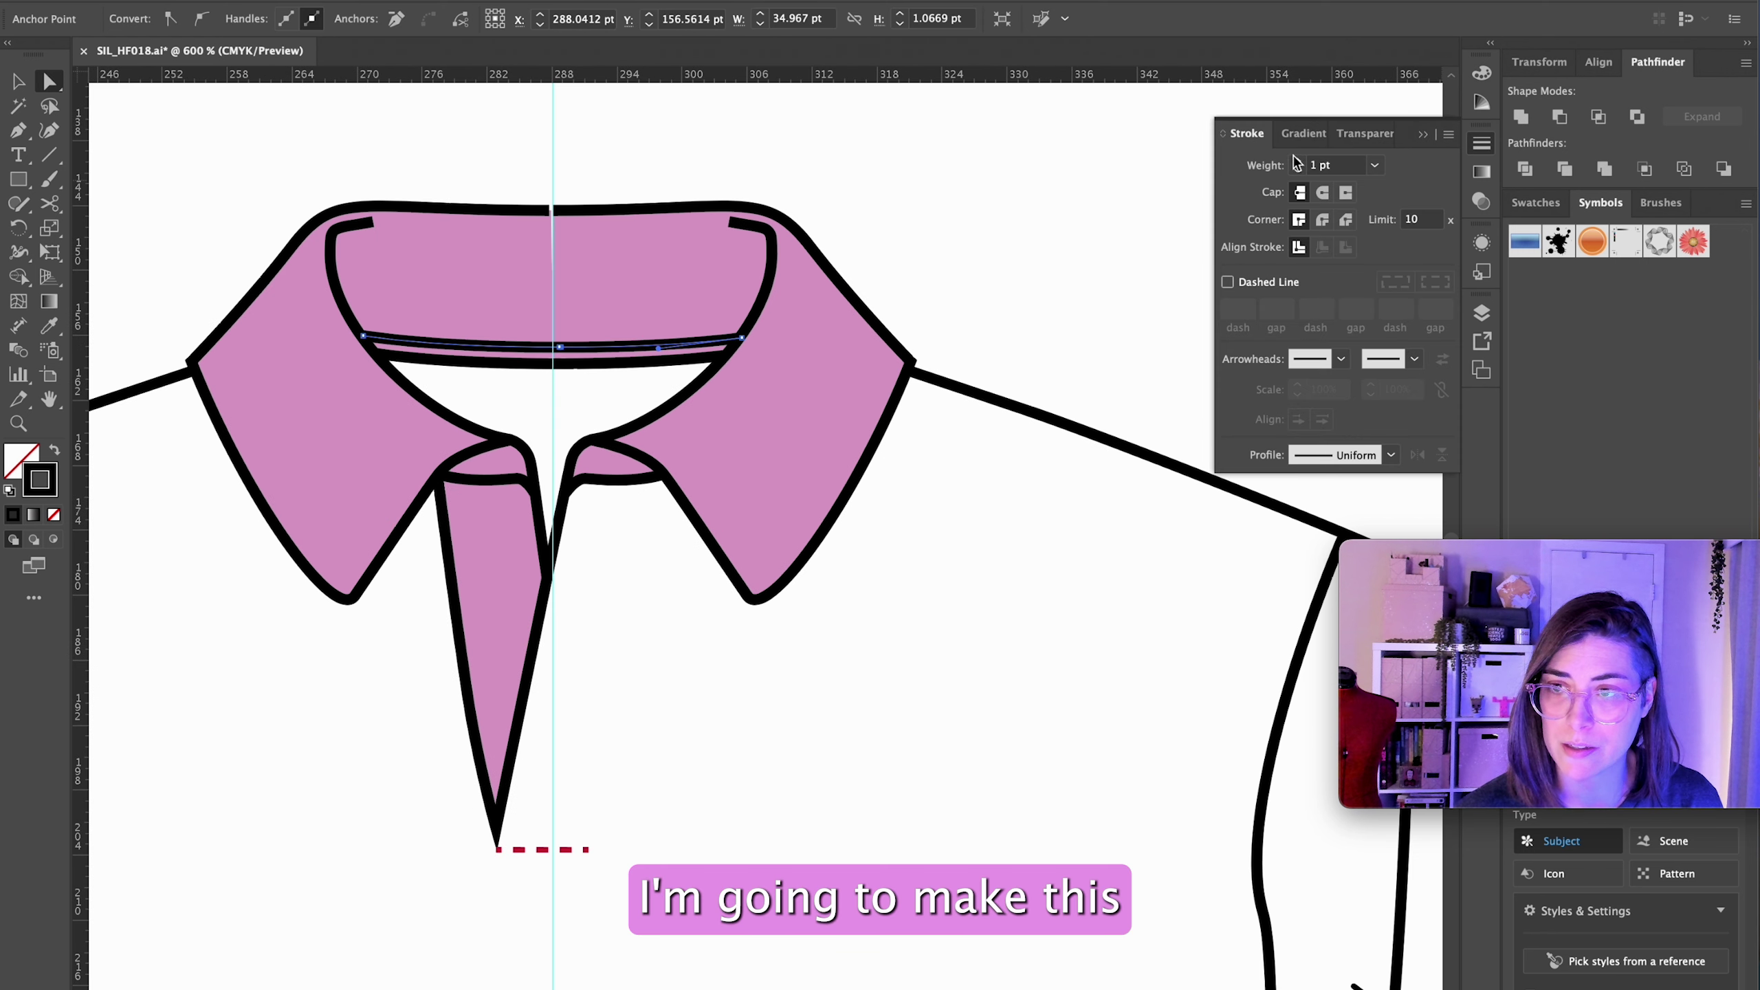
click(1313, 165)
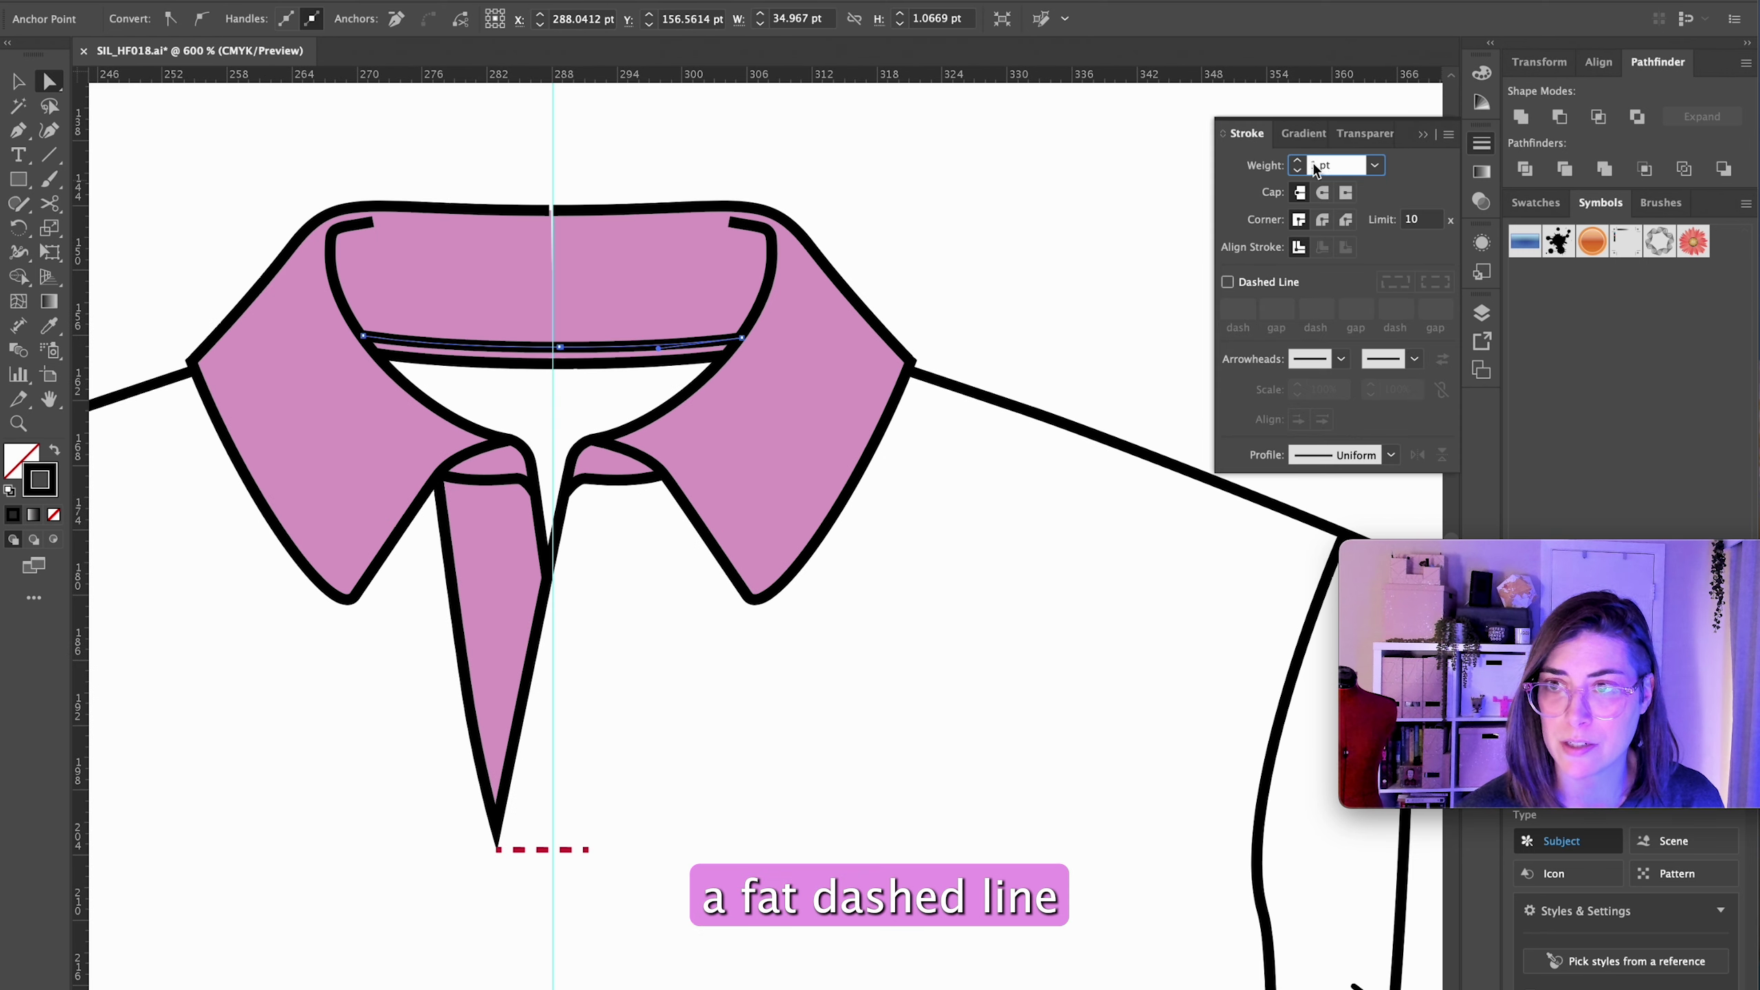
text(.25)
key(Tab)
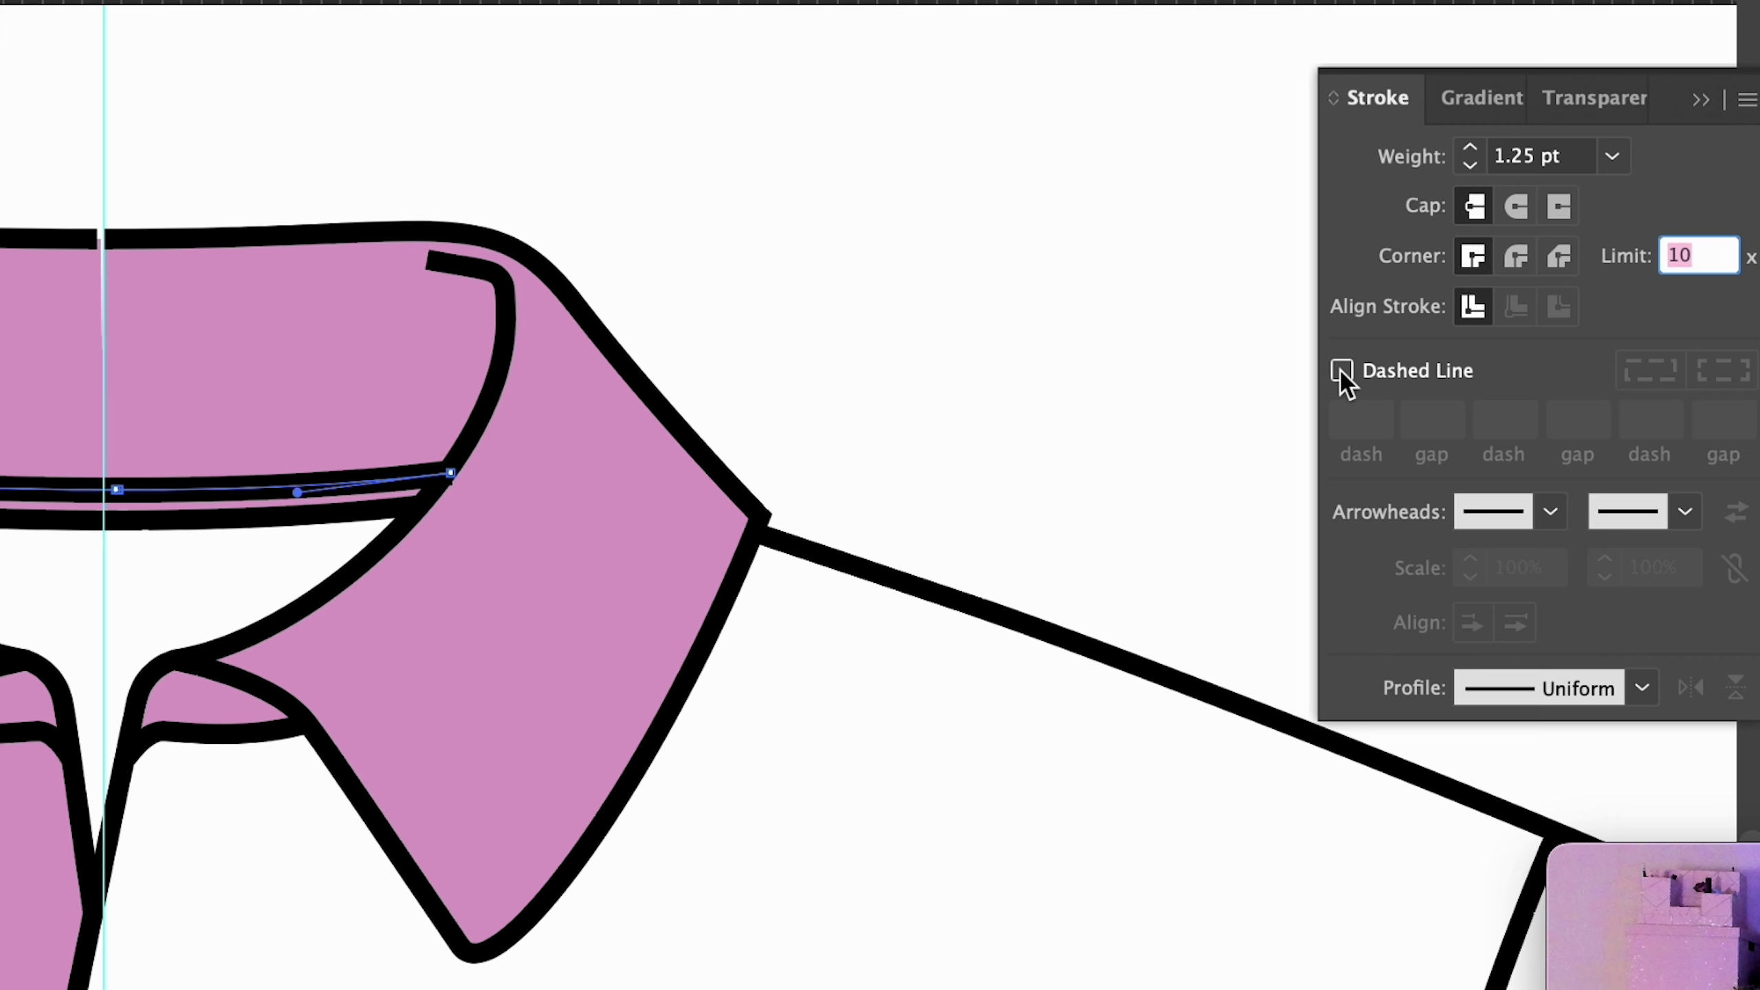
click(1227, 281)
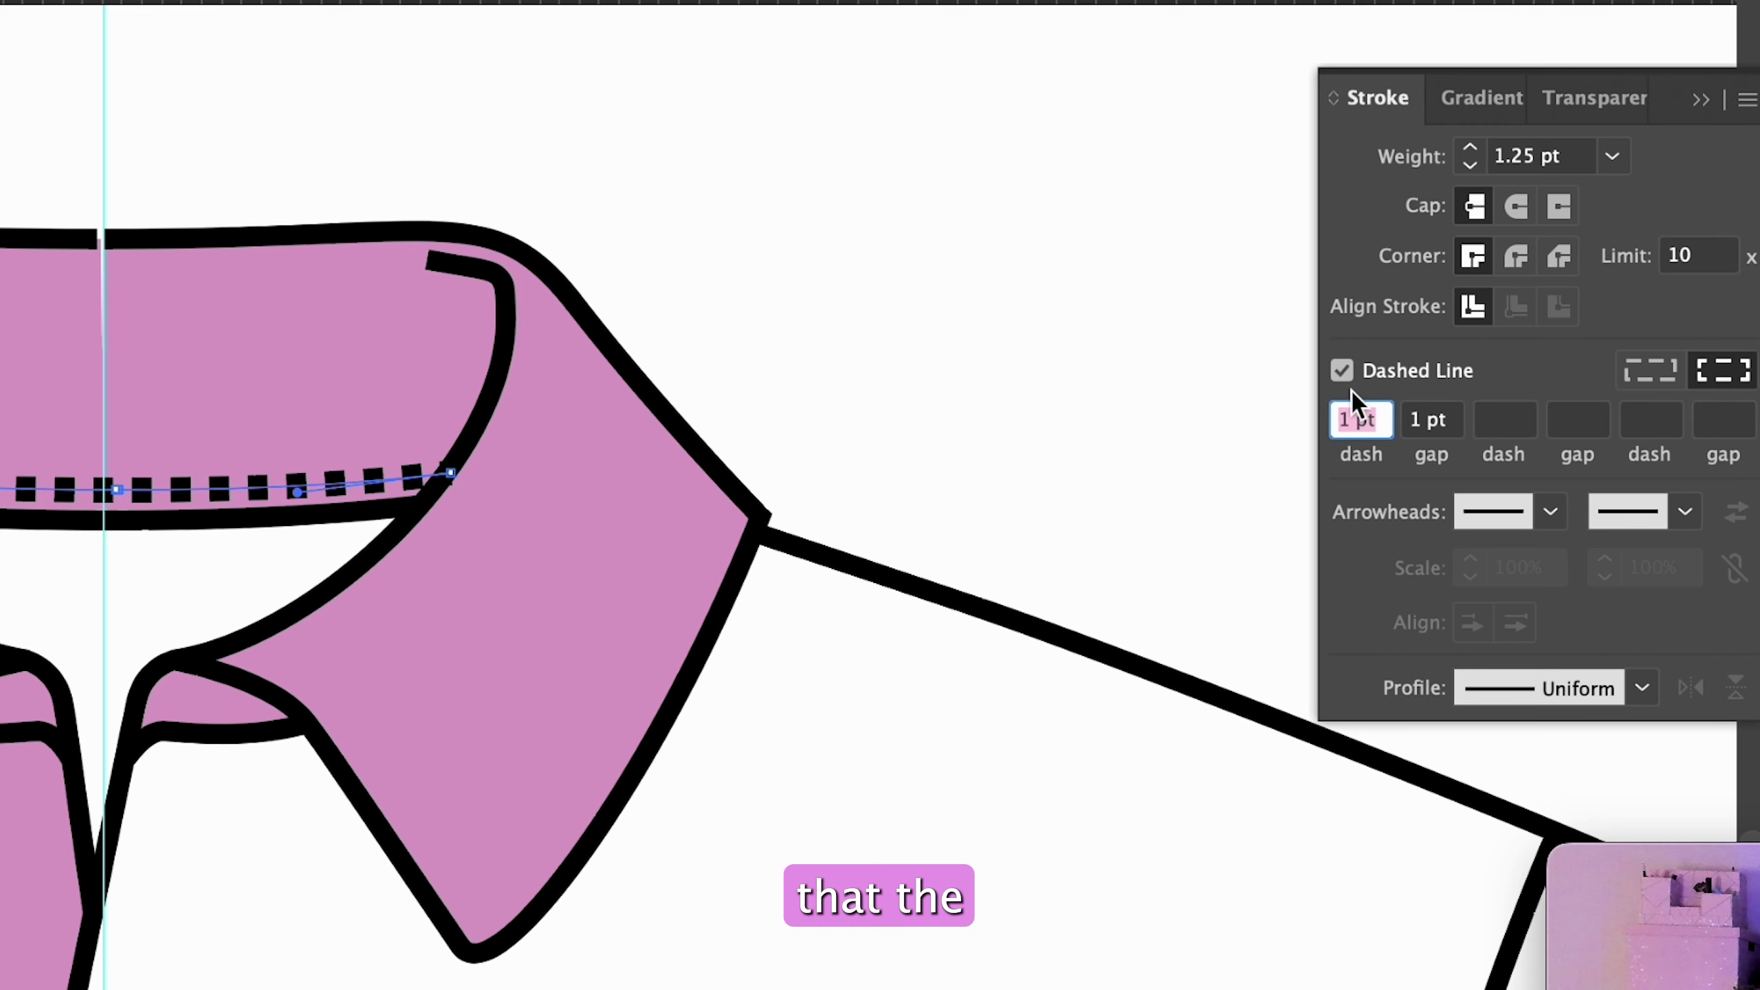
text(0.25)
key(Tab)
text(0.25)
key(Tab)
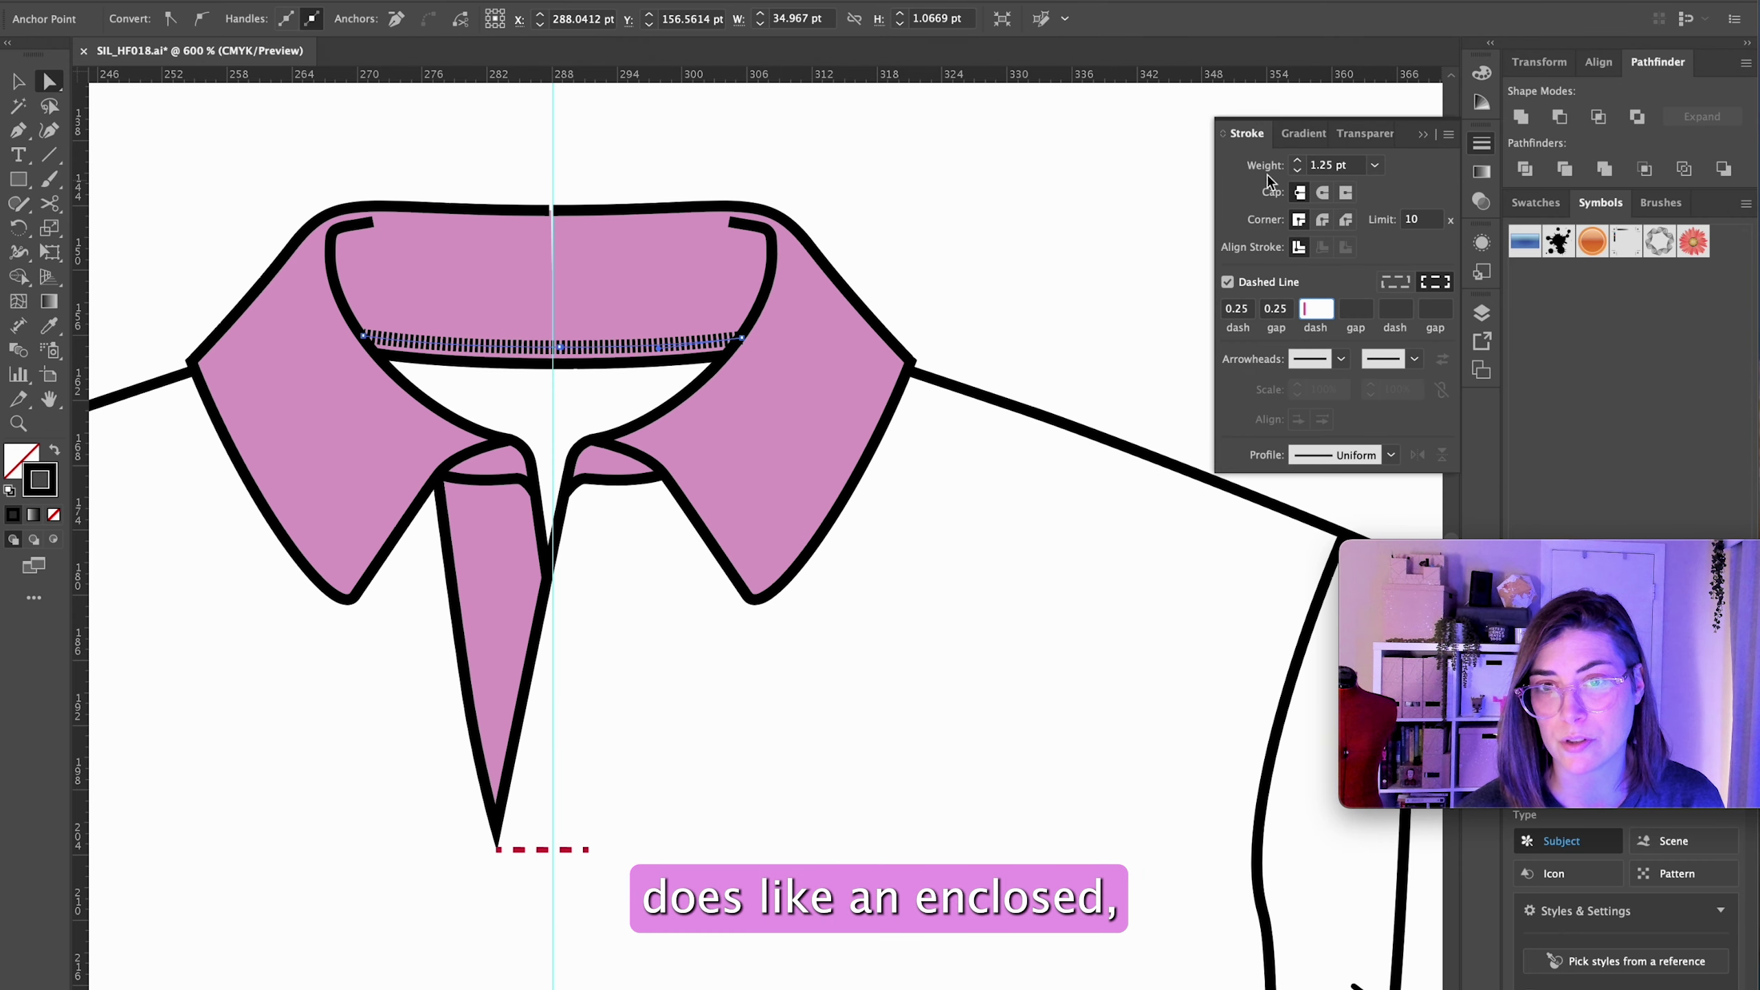
key(Return)
Step: Nudge the dashed neck line slightly upward inside the back collar
key(v)
drag(681, 345, 678, 342)
click(964, 270)
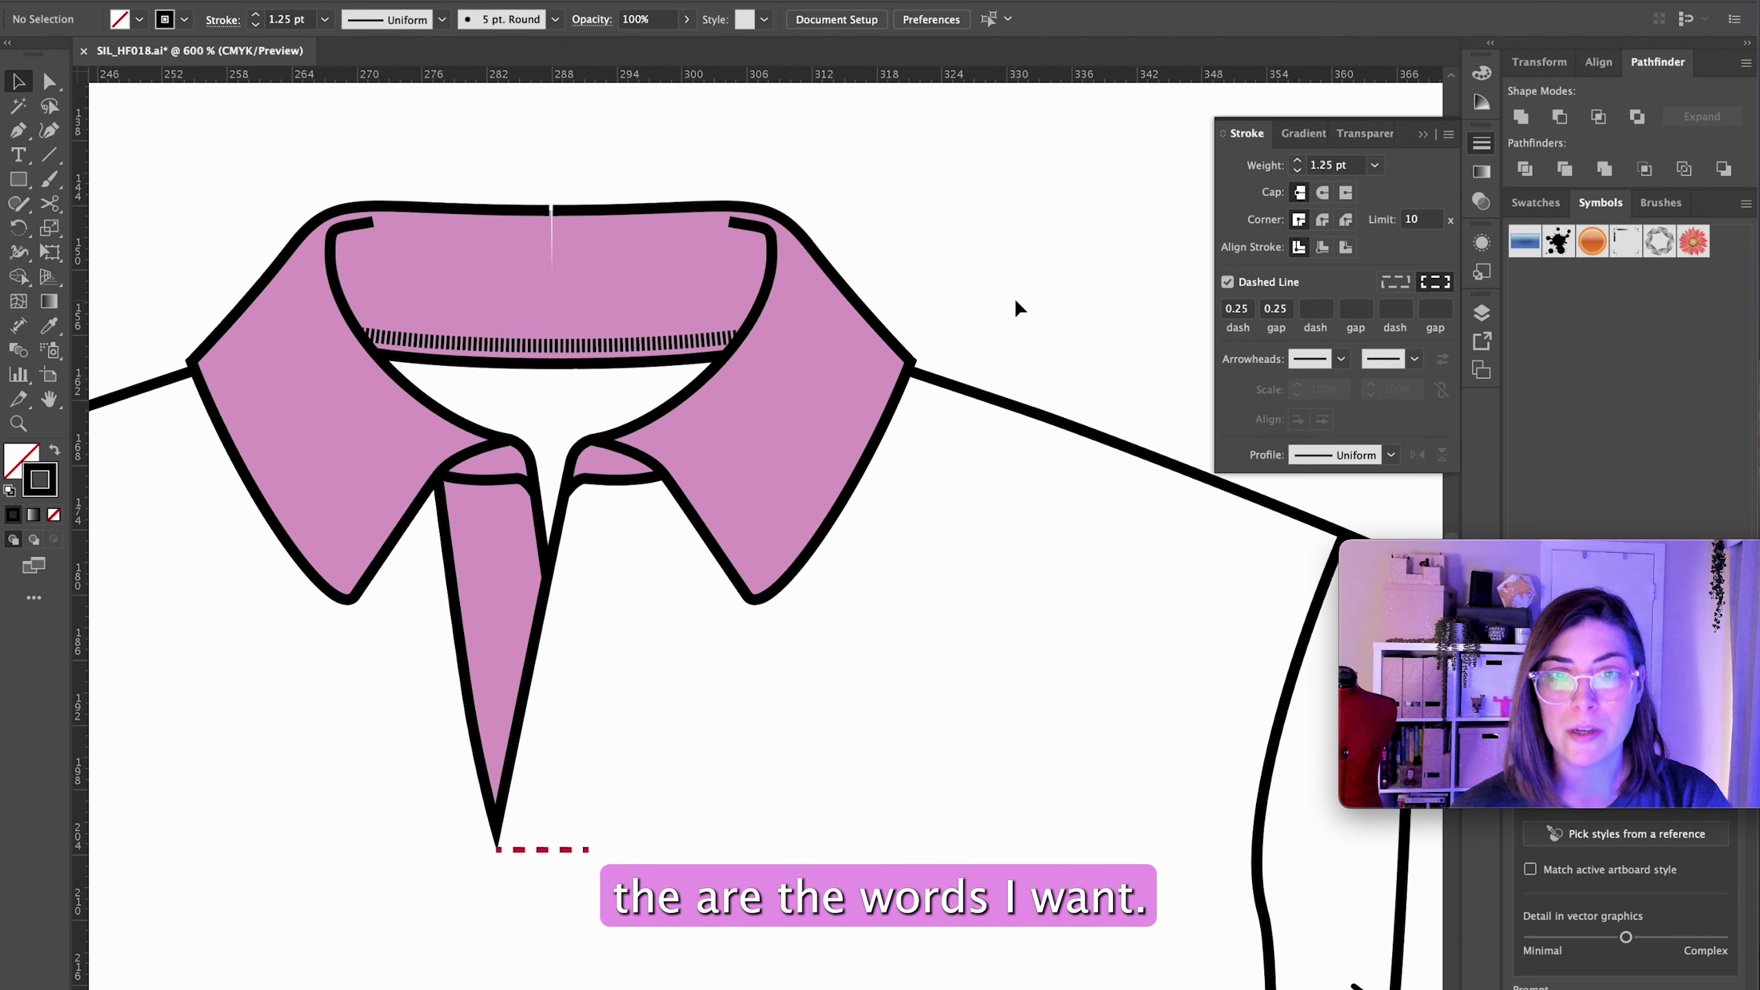
Step: Draw a small white button circle with a 0.5 pt black stroke near the top of the pink placket
scroll(1016, 297, down, 2)
scroll(1016, 298, down, 3)
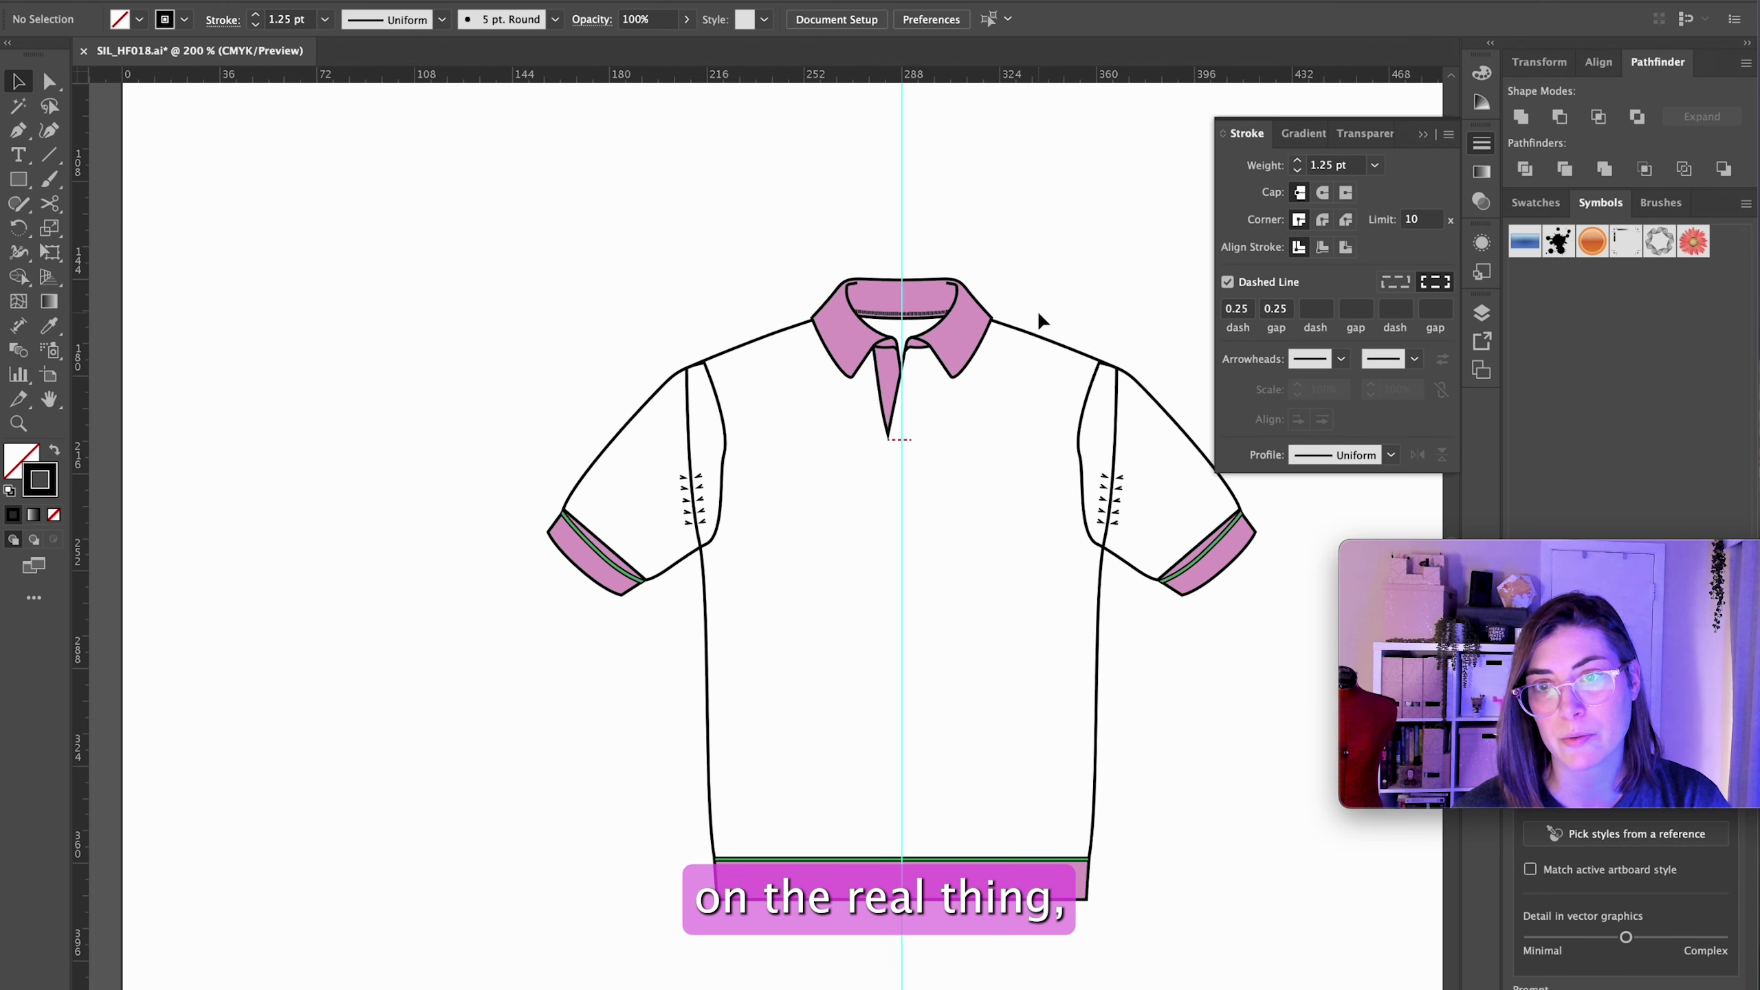
drag(1039, 310, 806, 283)
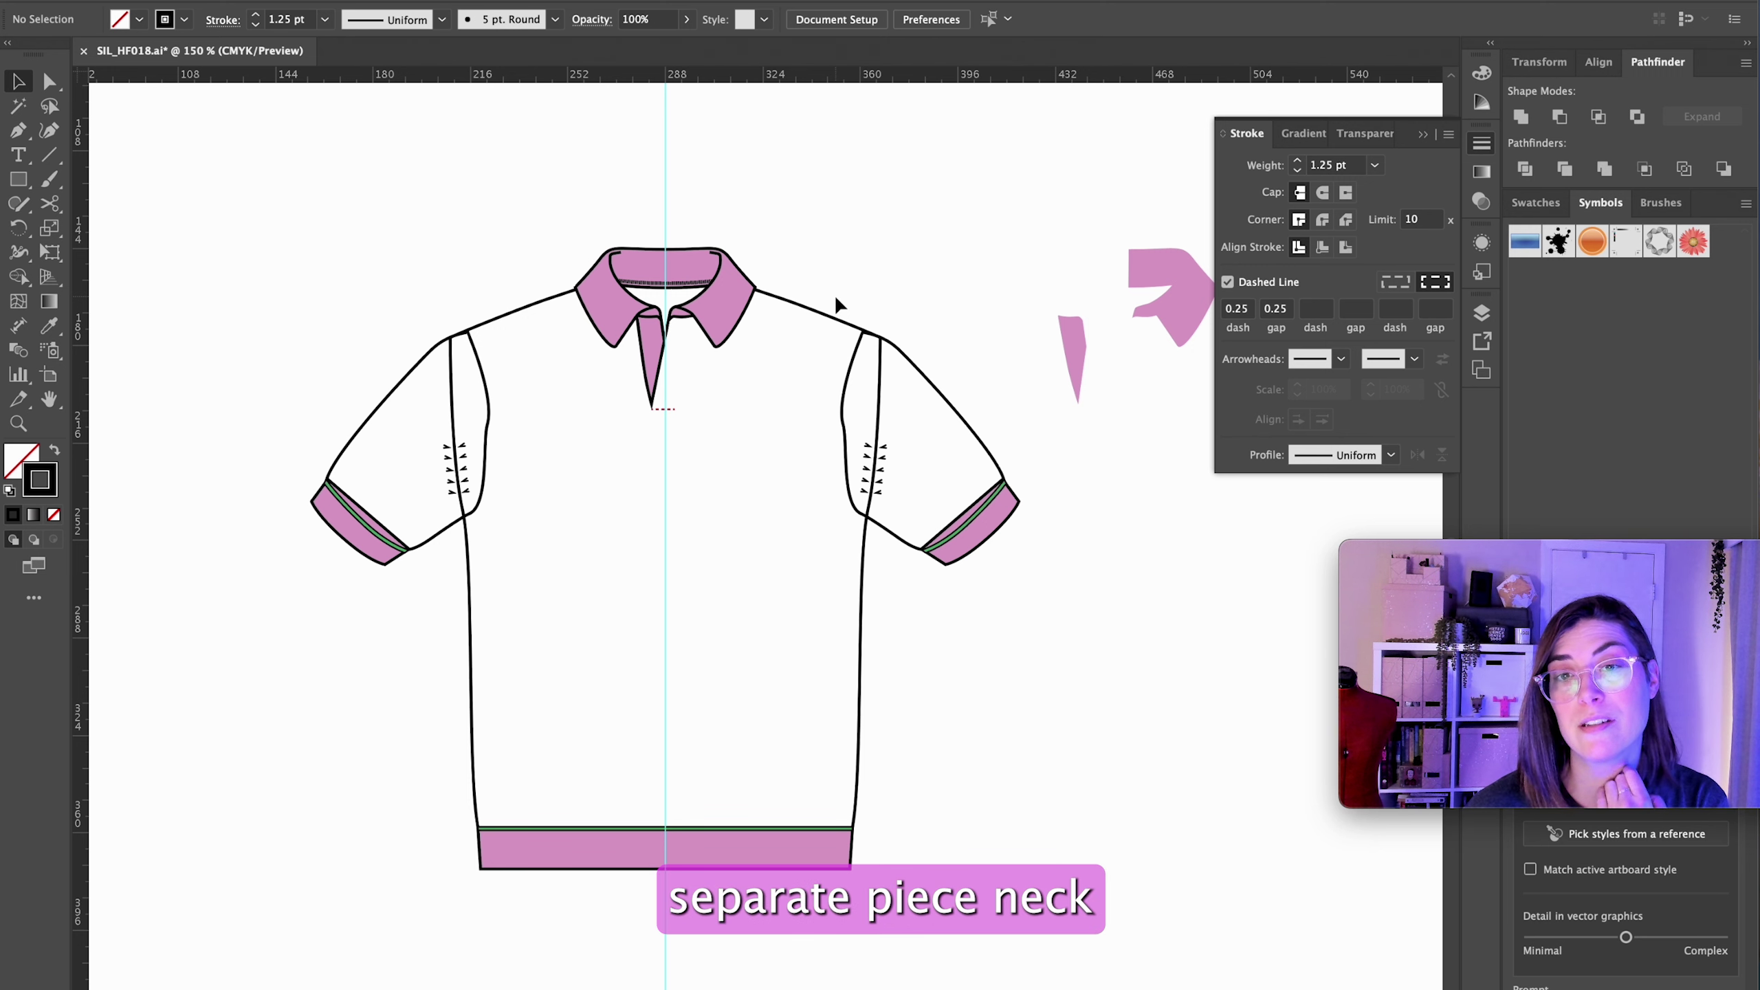
scroll(679, 344, up, 5)
key(l)
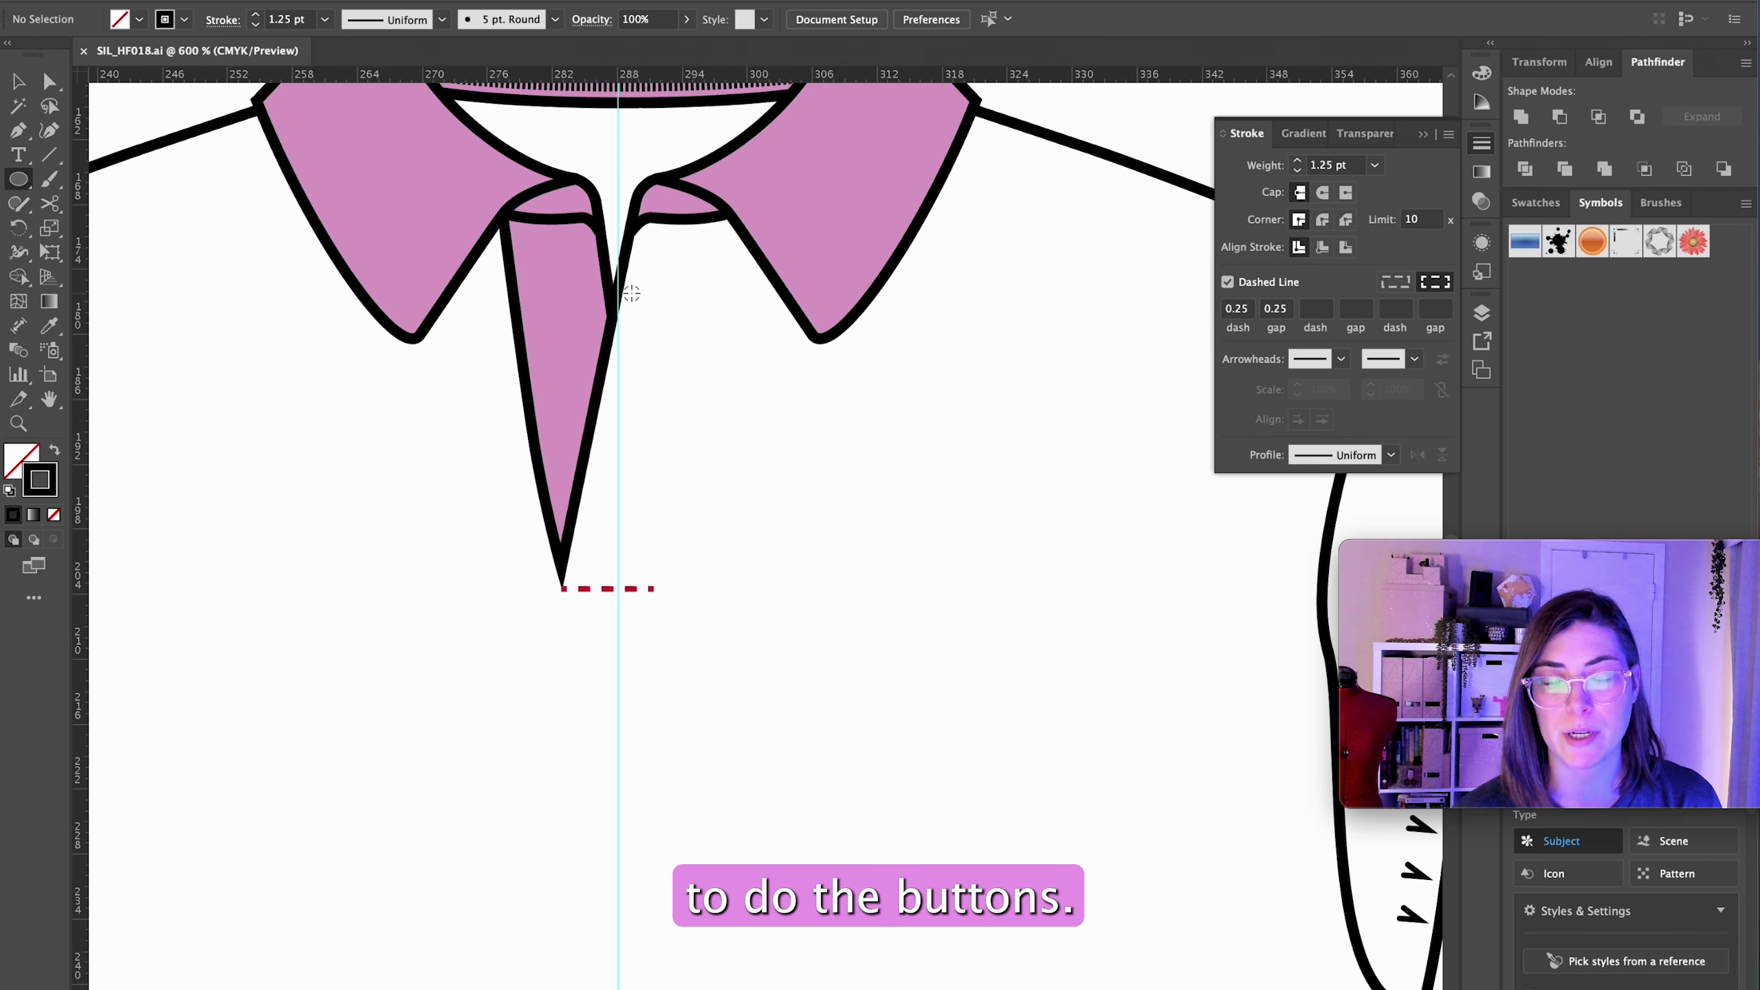
scroll(631, 293, up, 3)
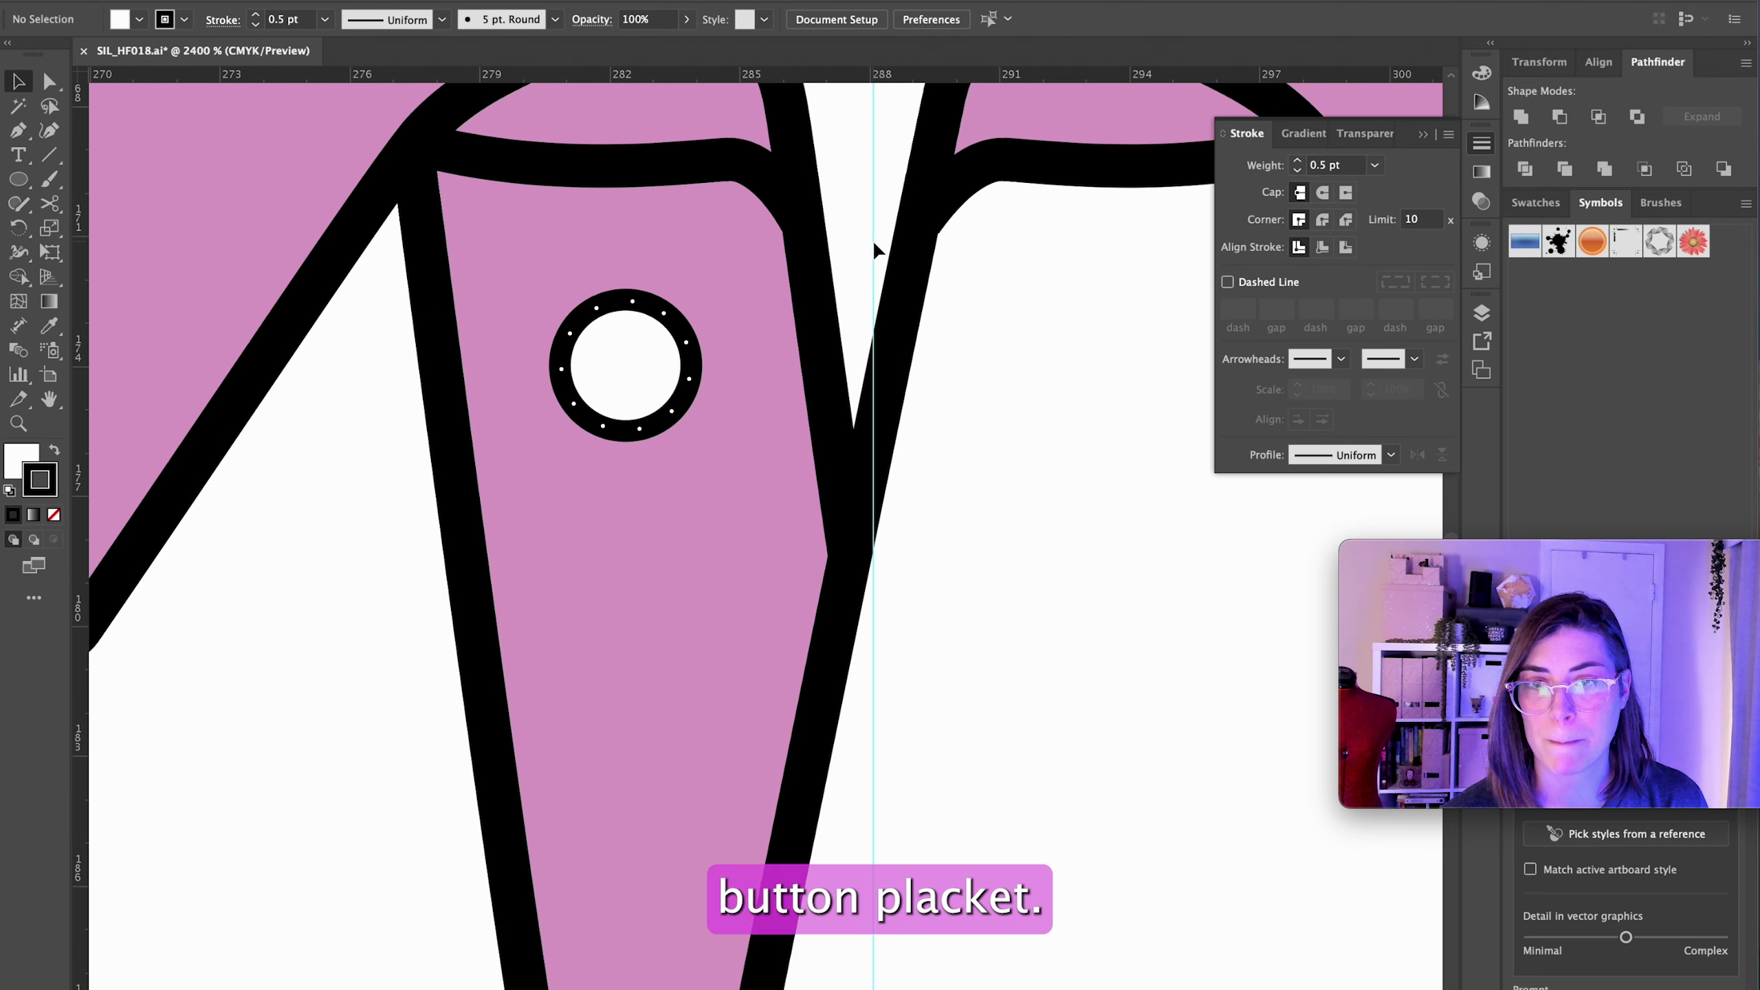
scroll(872, 239, down, 4)
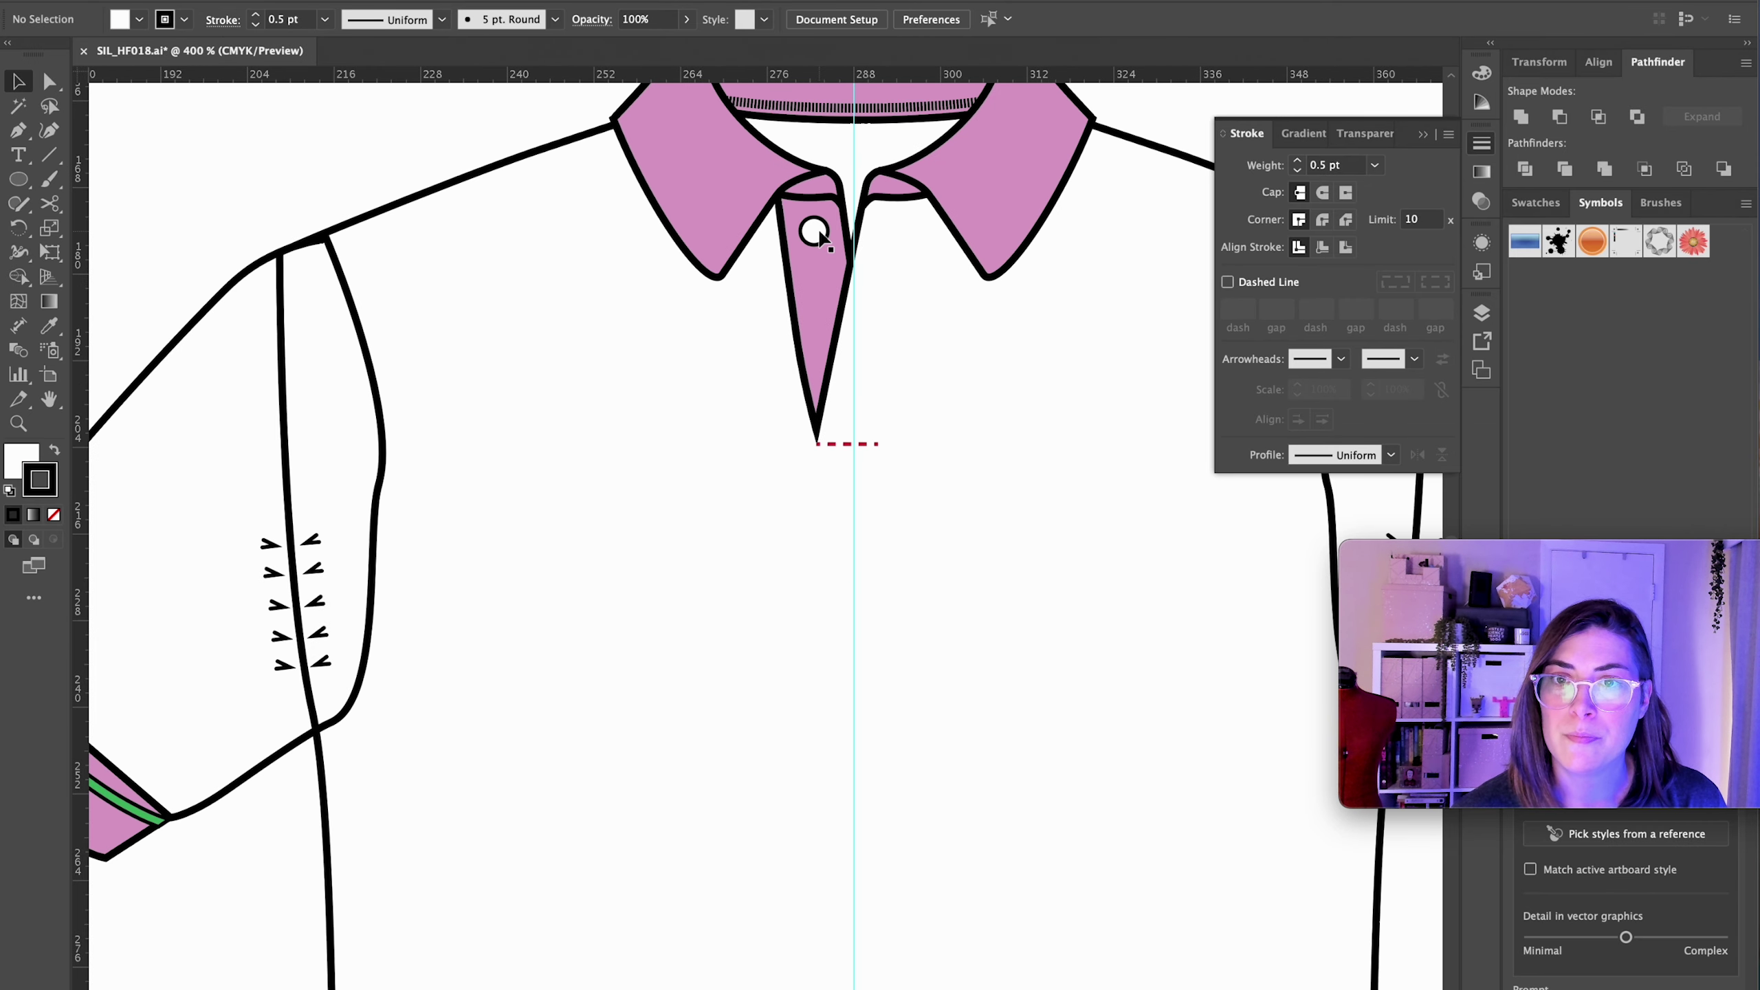
drag(827, 268, 835, 323)
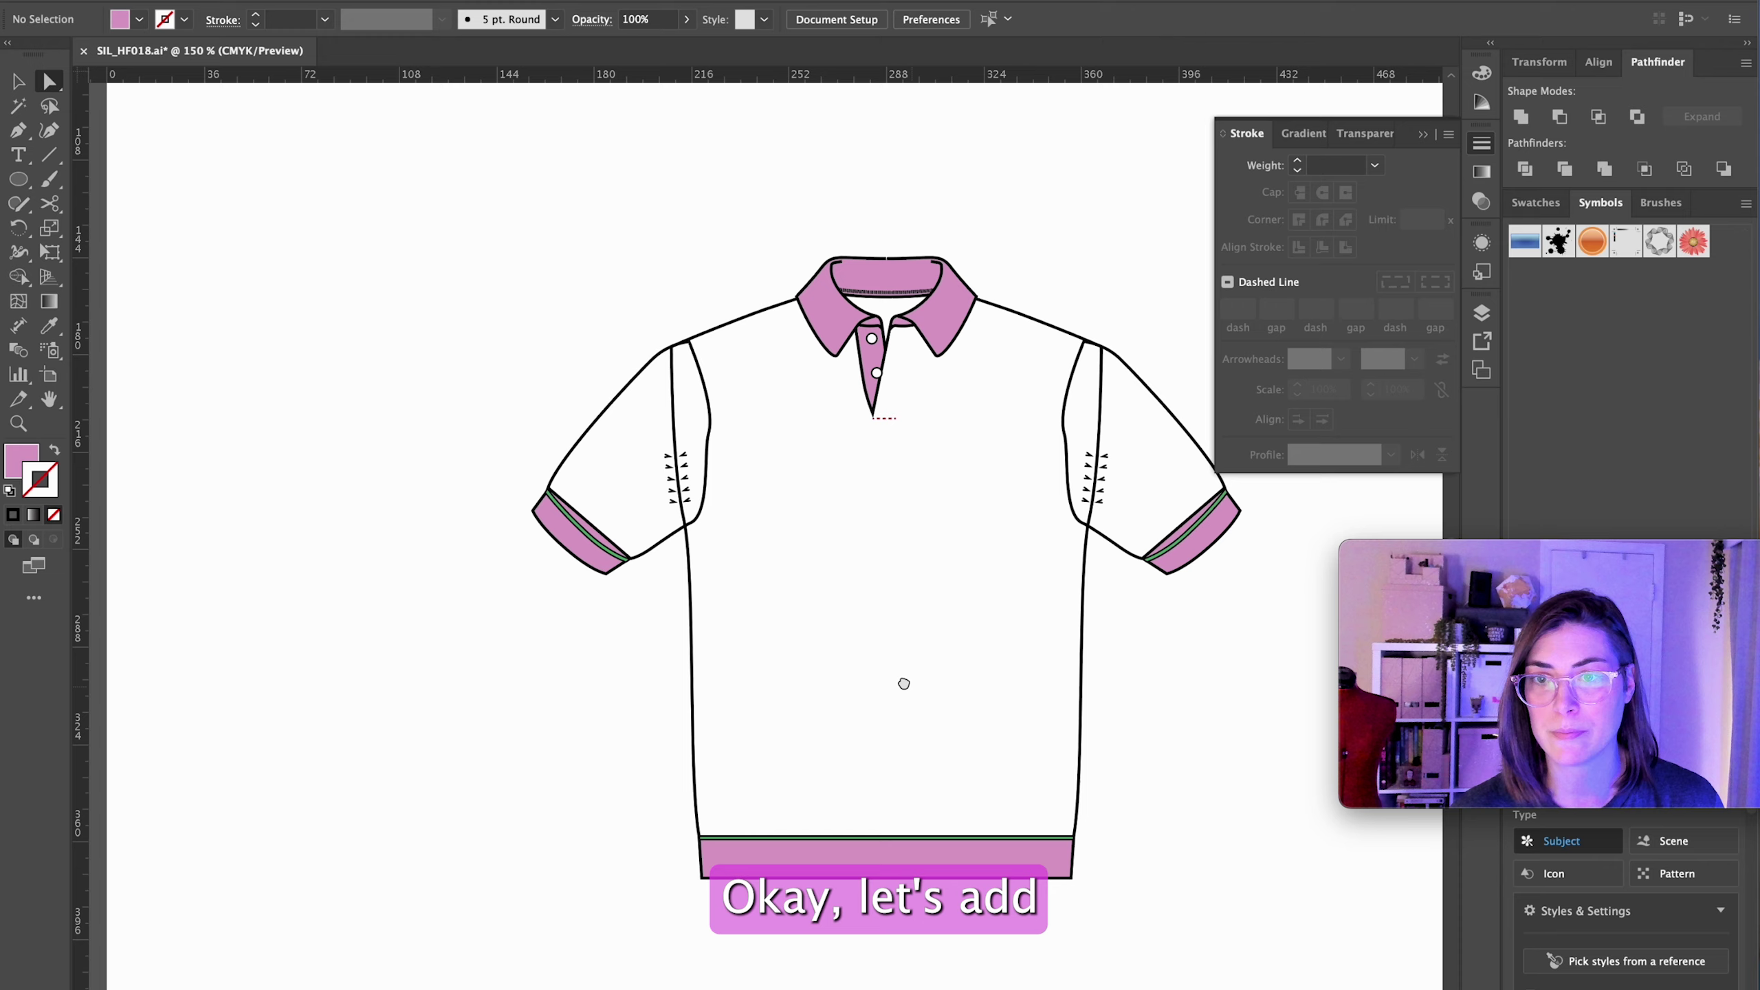
drag(903, 684, 779, 648)
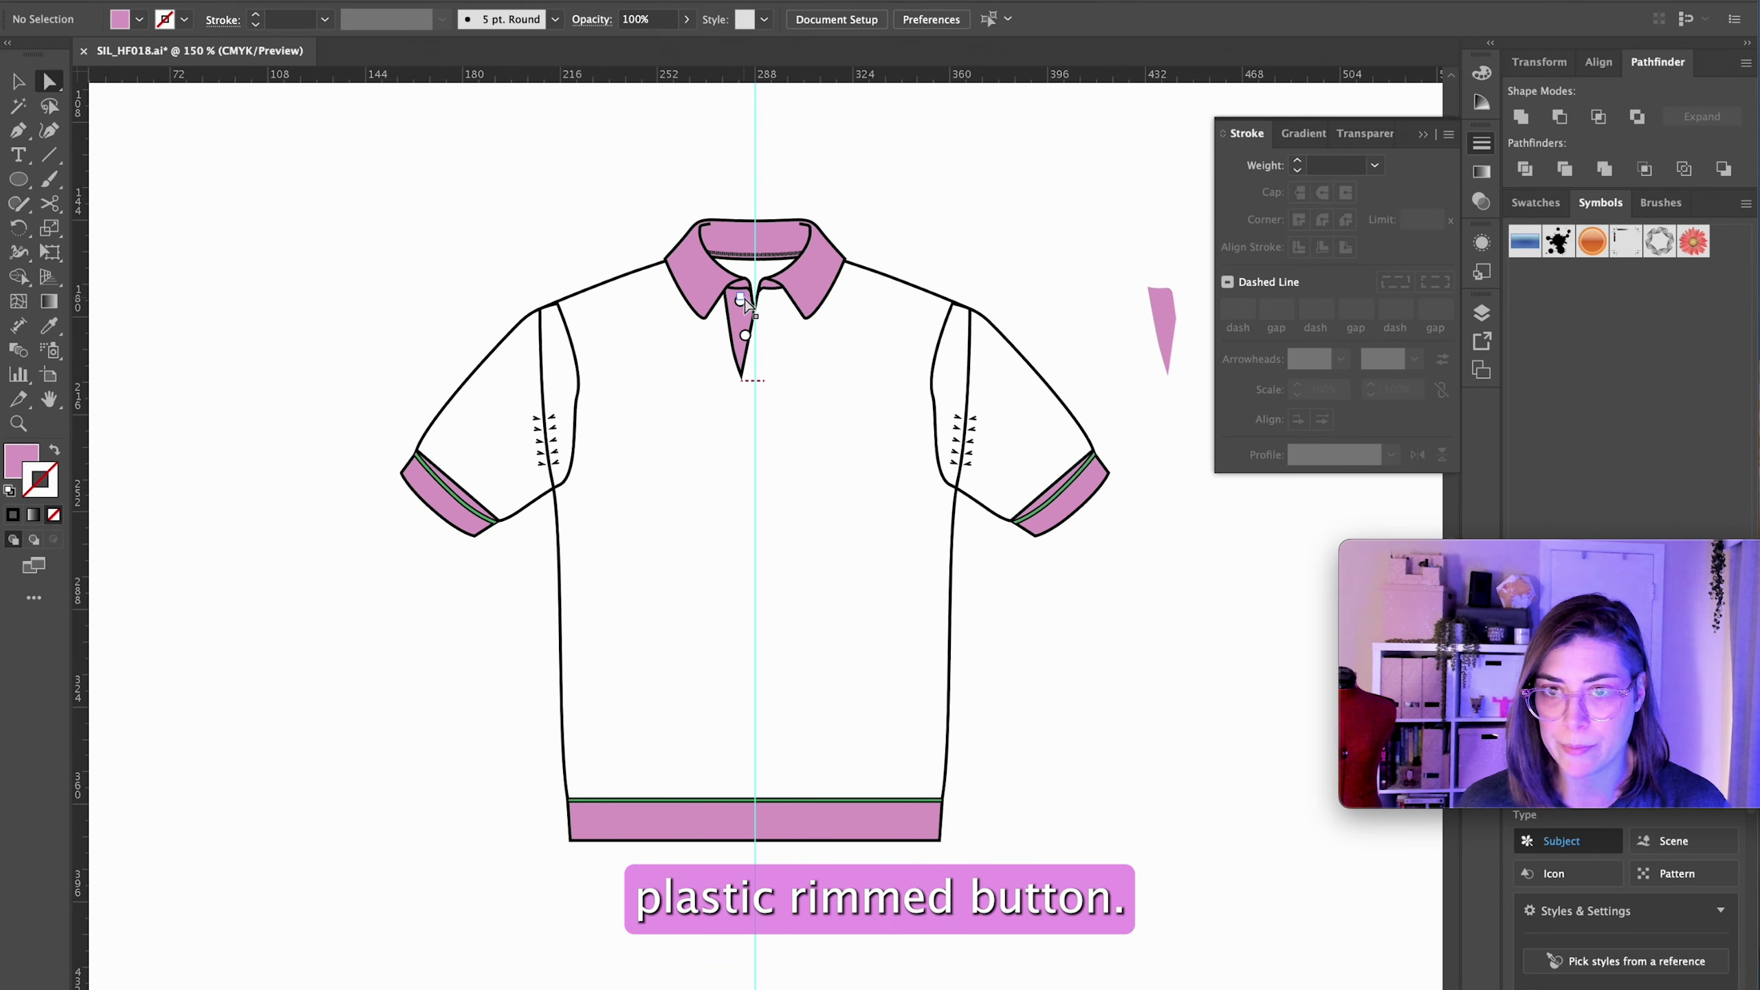
alt+scroll(746, 302, up, 4)
key(v)
click(749, 432)
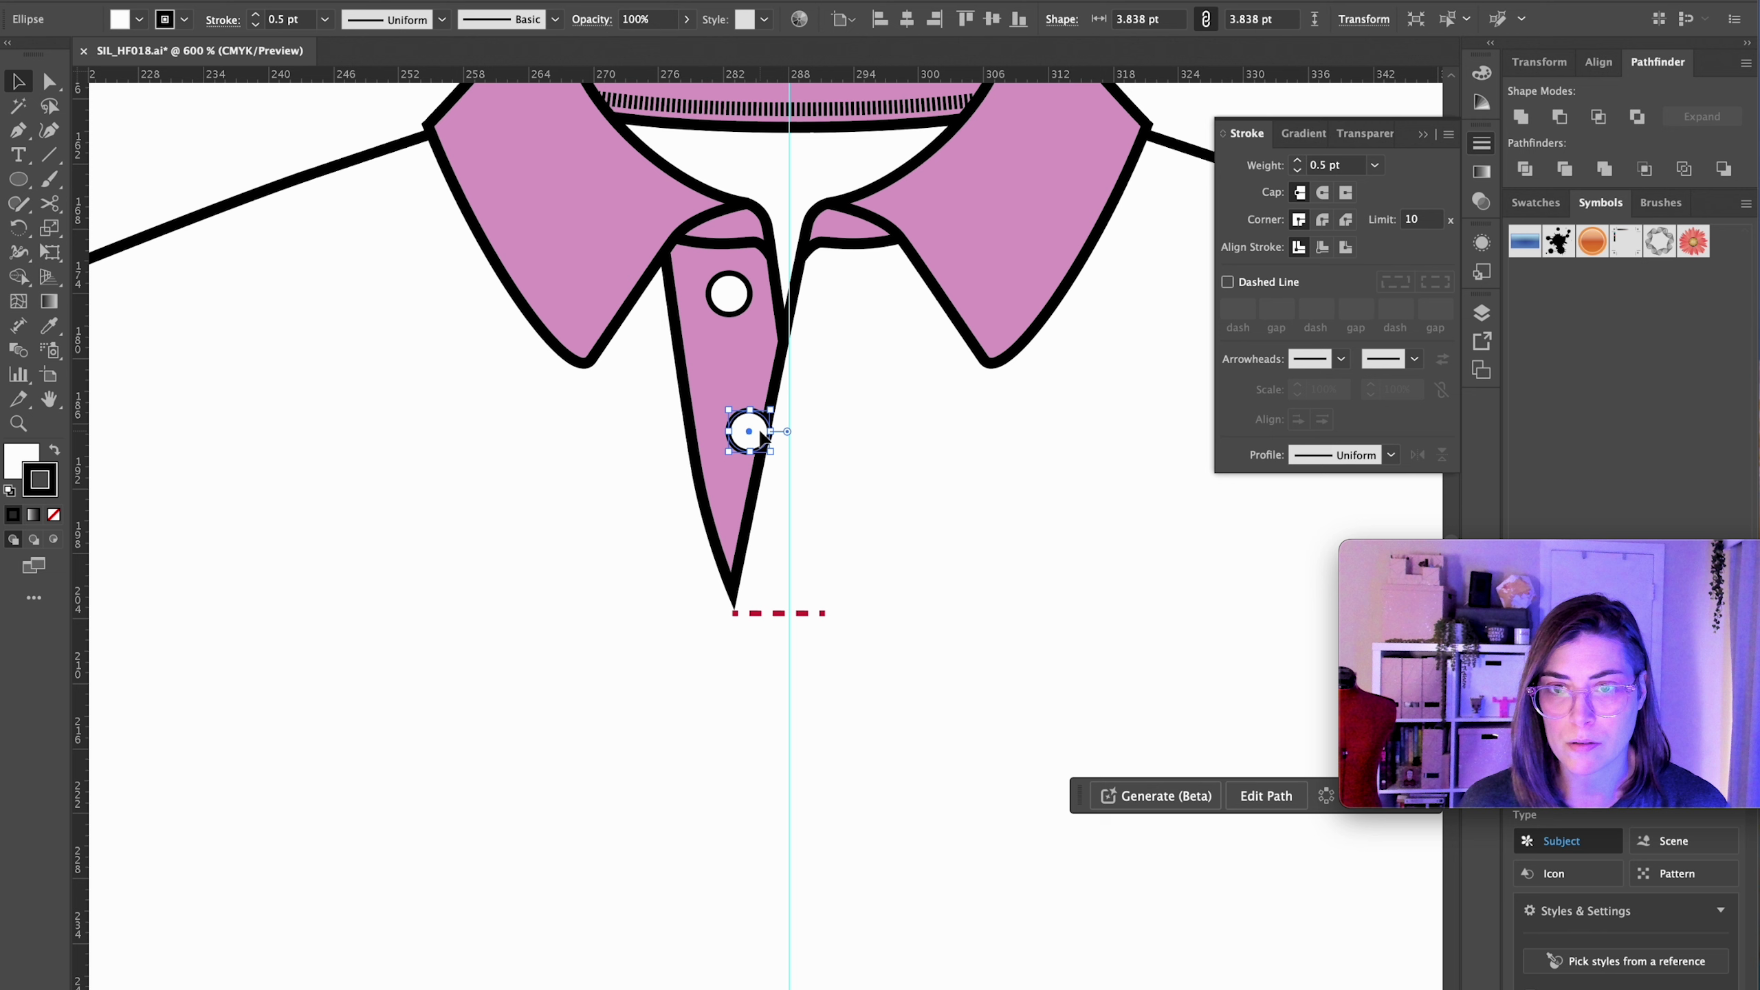
key(Delete)
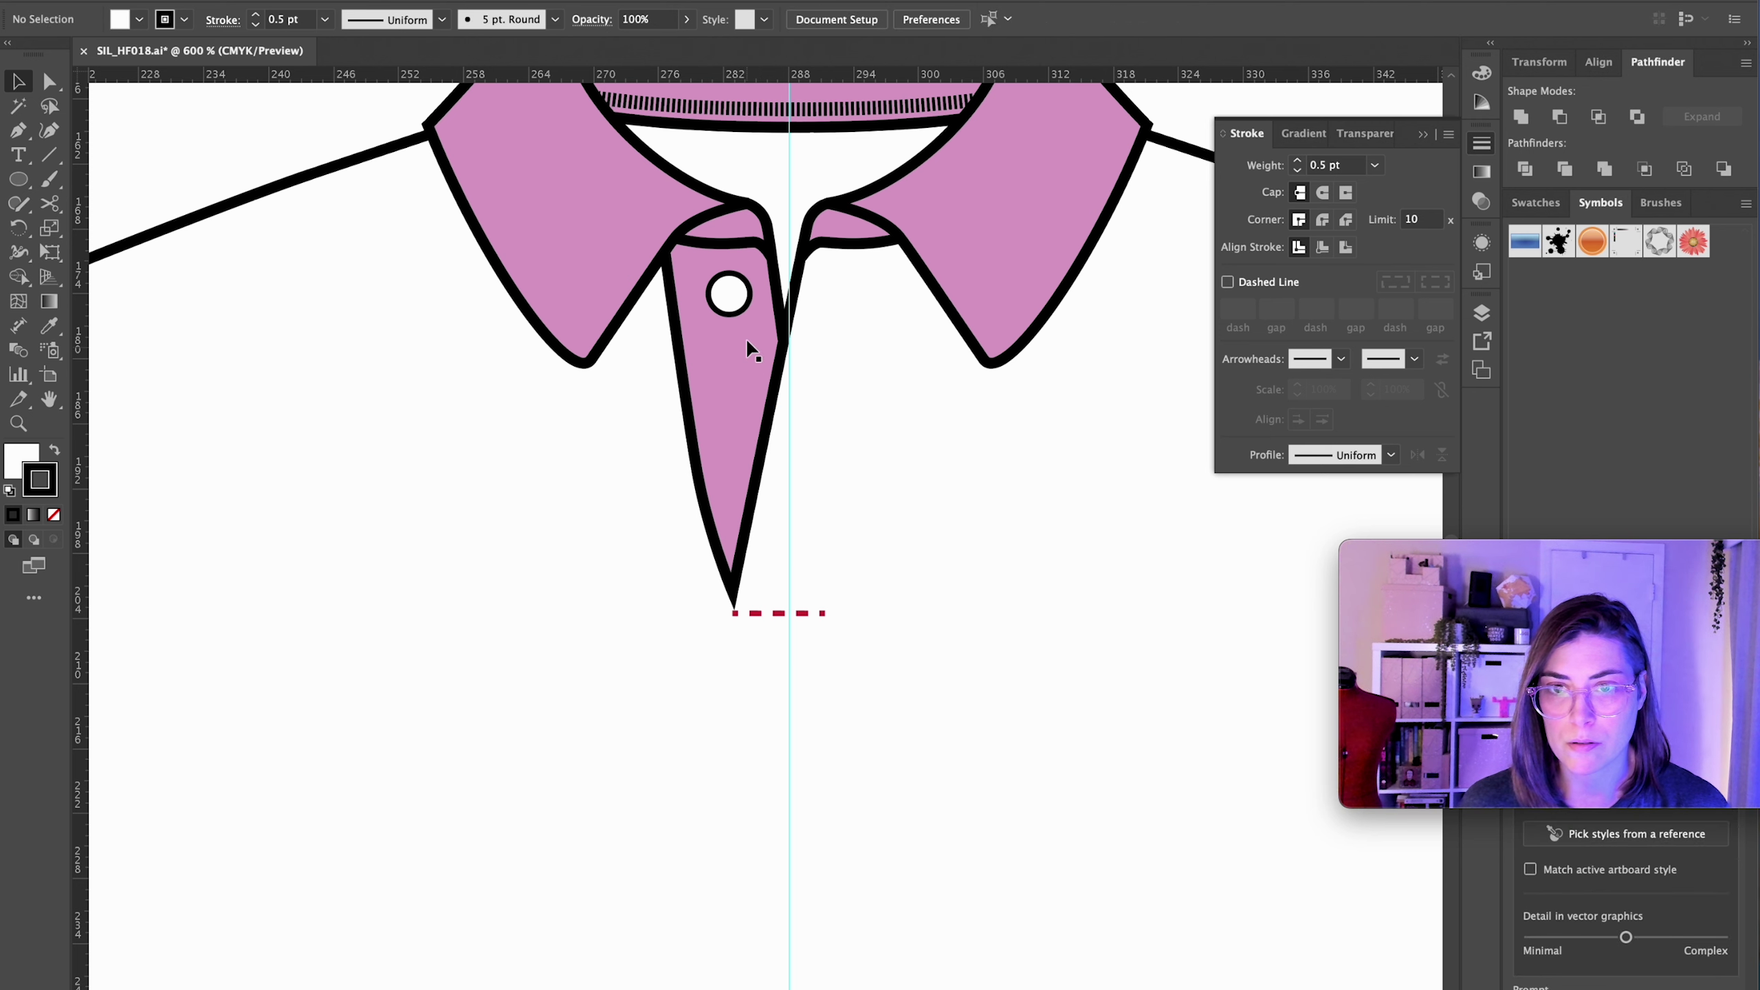
Step: Add a smaller concentric circle inside the placket button and set its stroke weight to 0.25 pt
scroll(749, 303, up, 3)
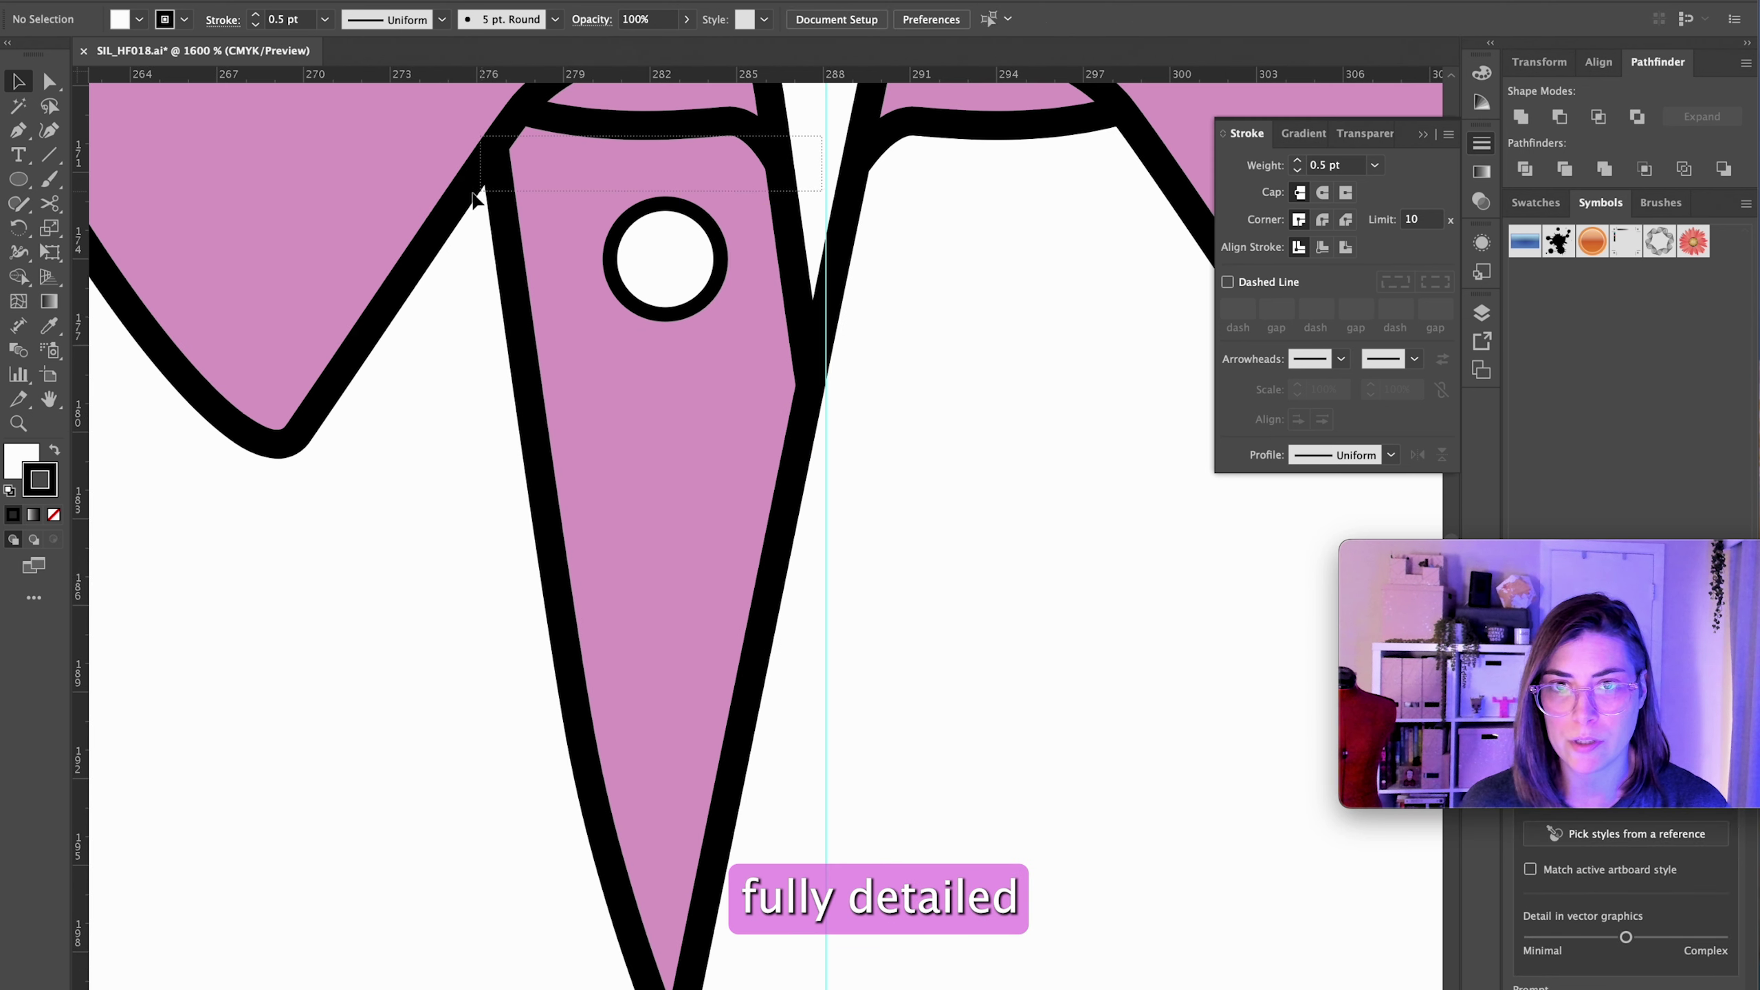
click(464, 201)
drag(700, 304, 695, 299)
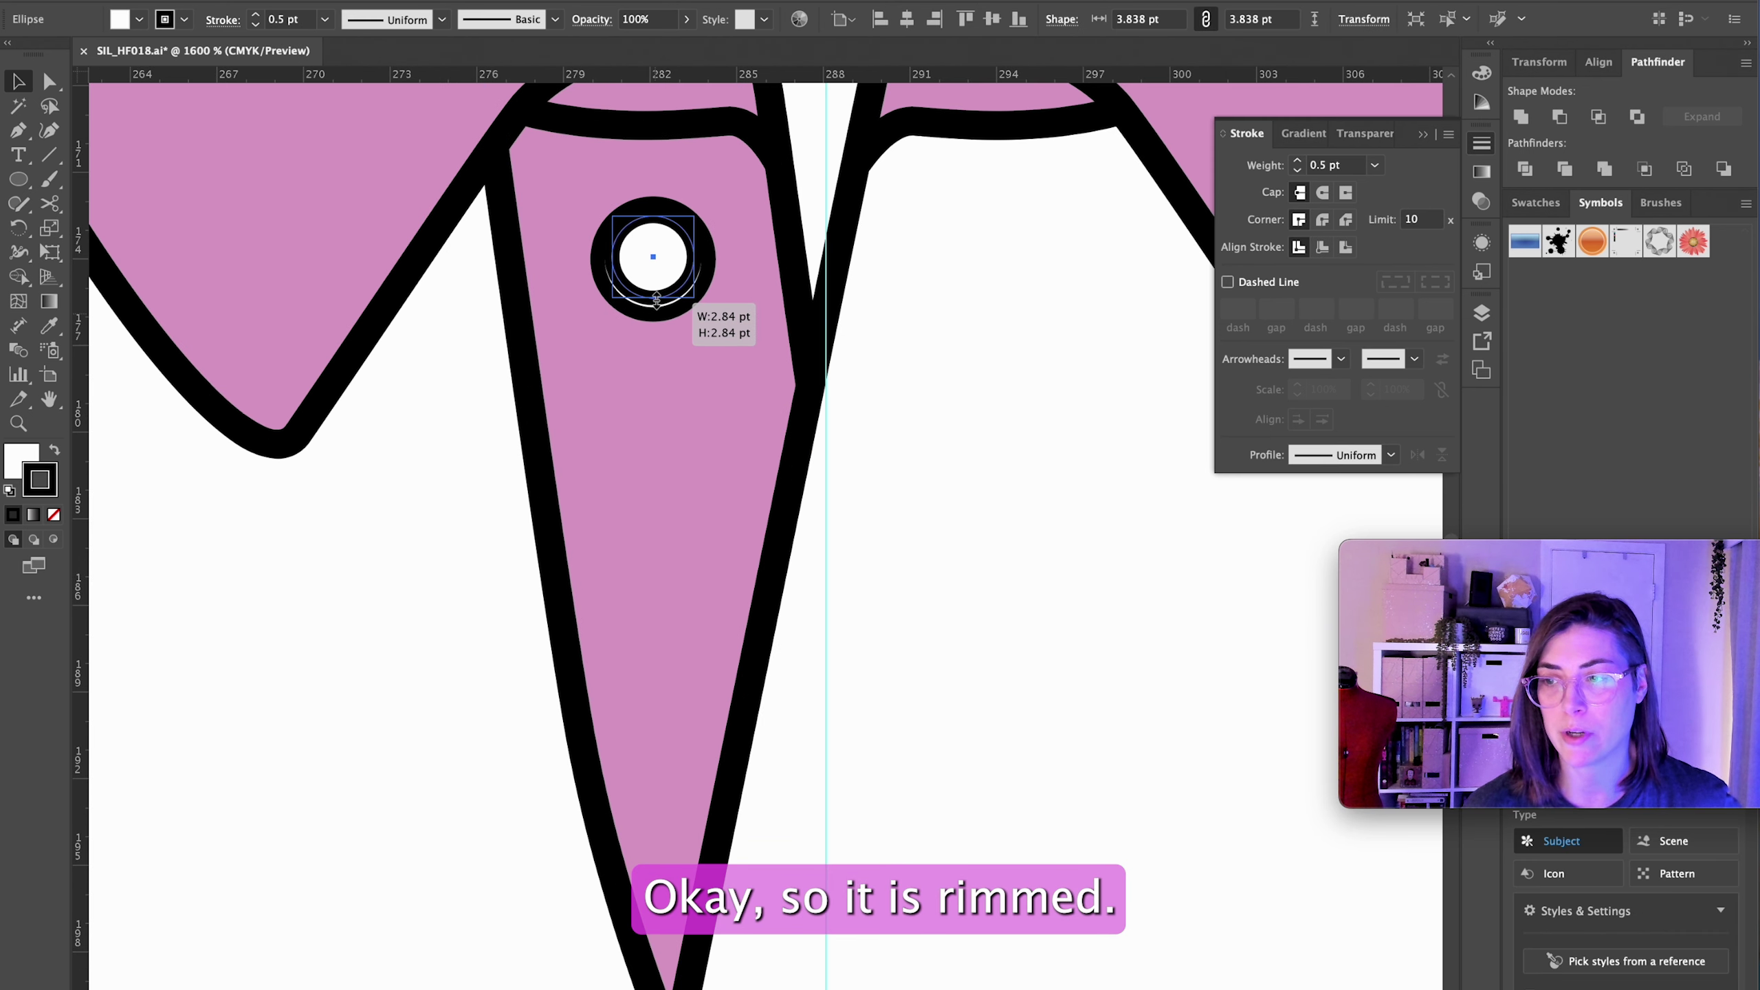
click(1351, 166)
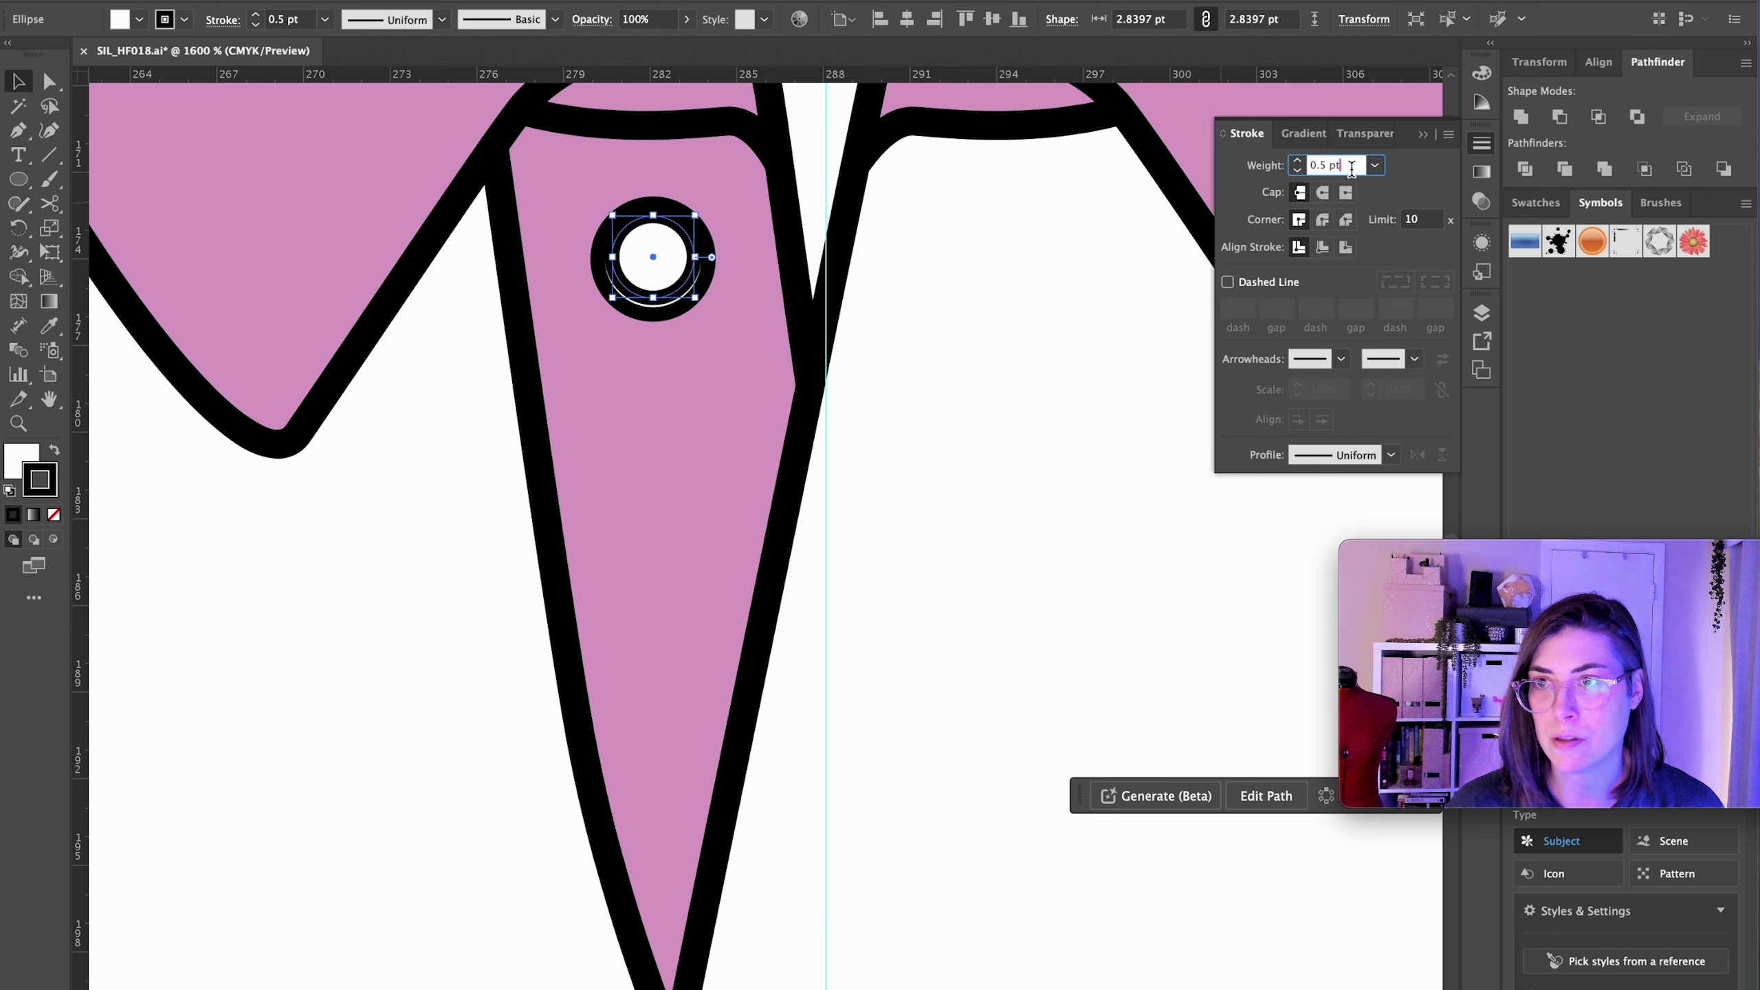
drag(1351, 166, 1298, 165)
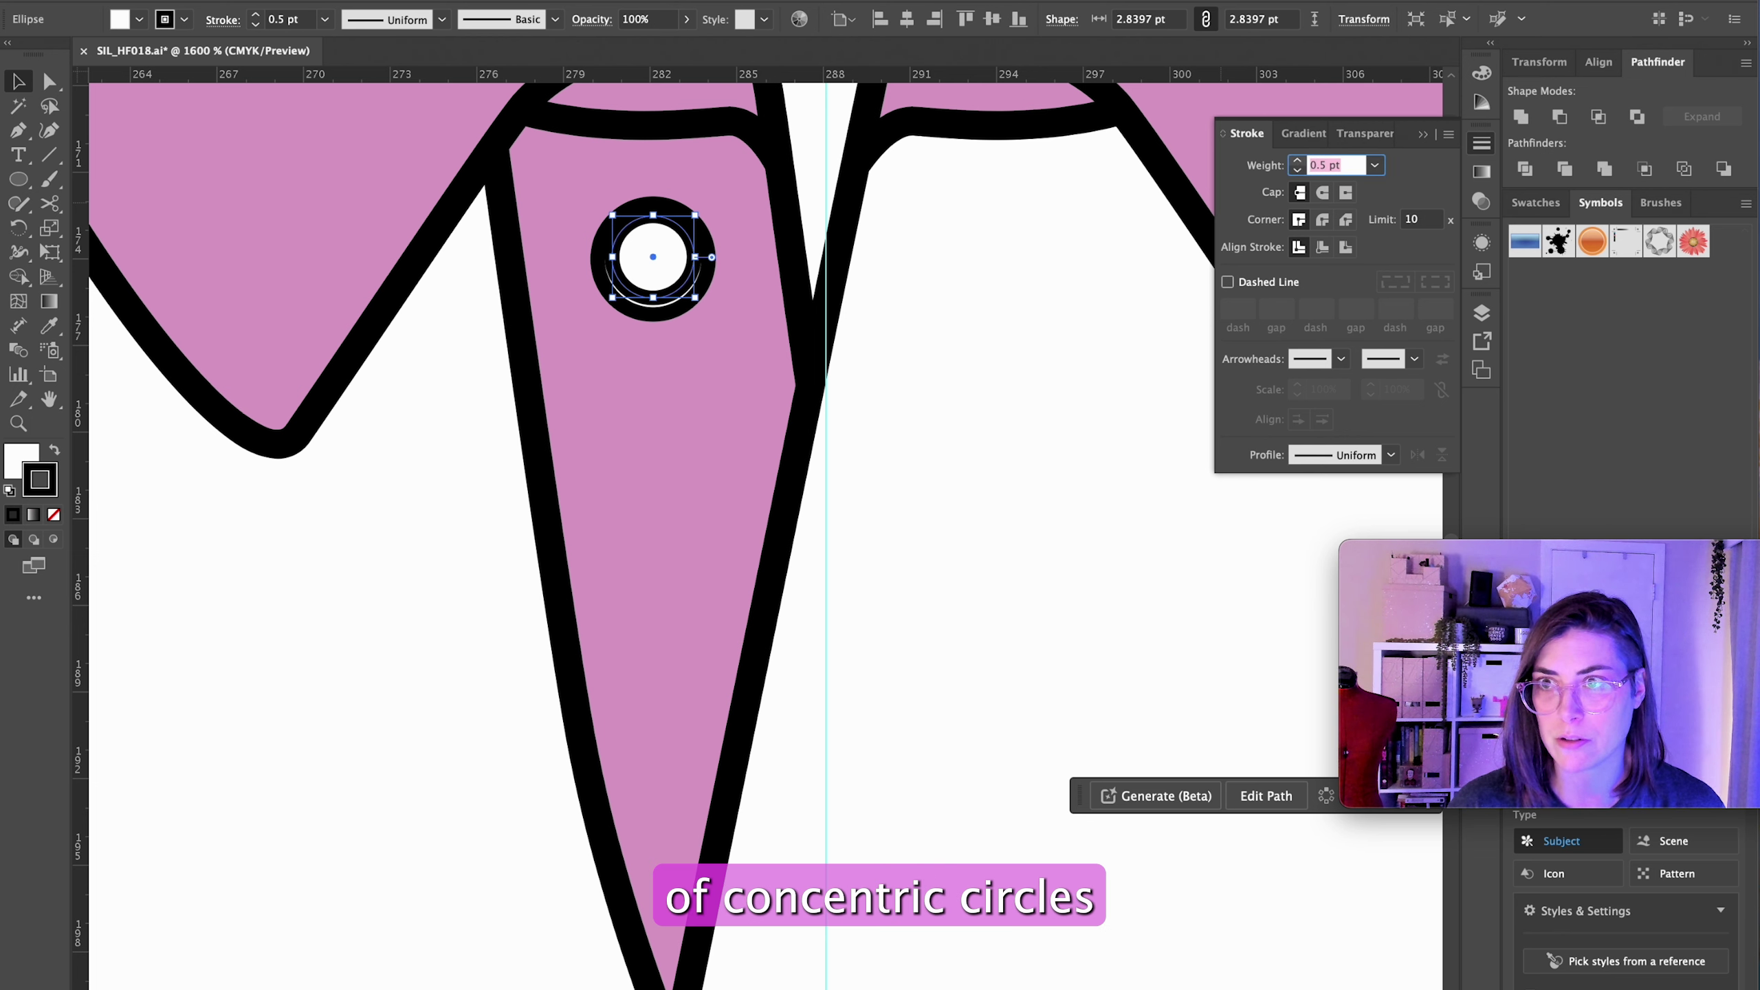
key(Tab)
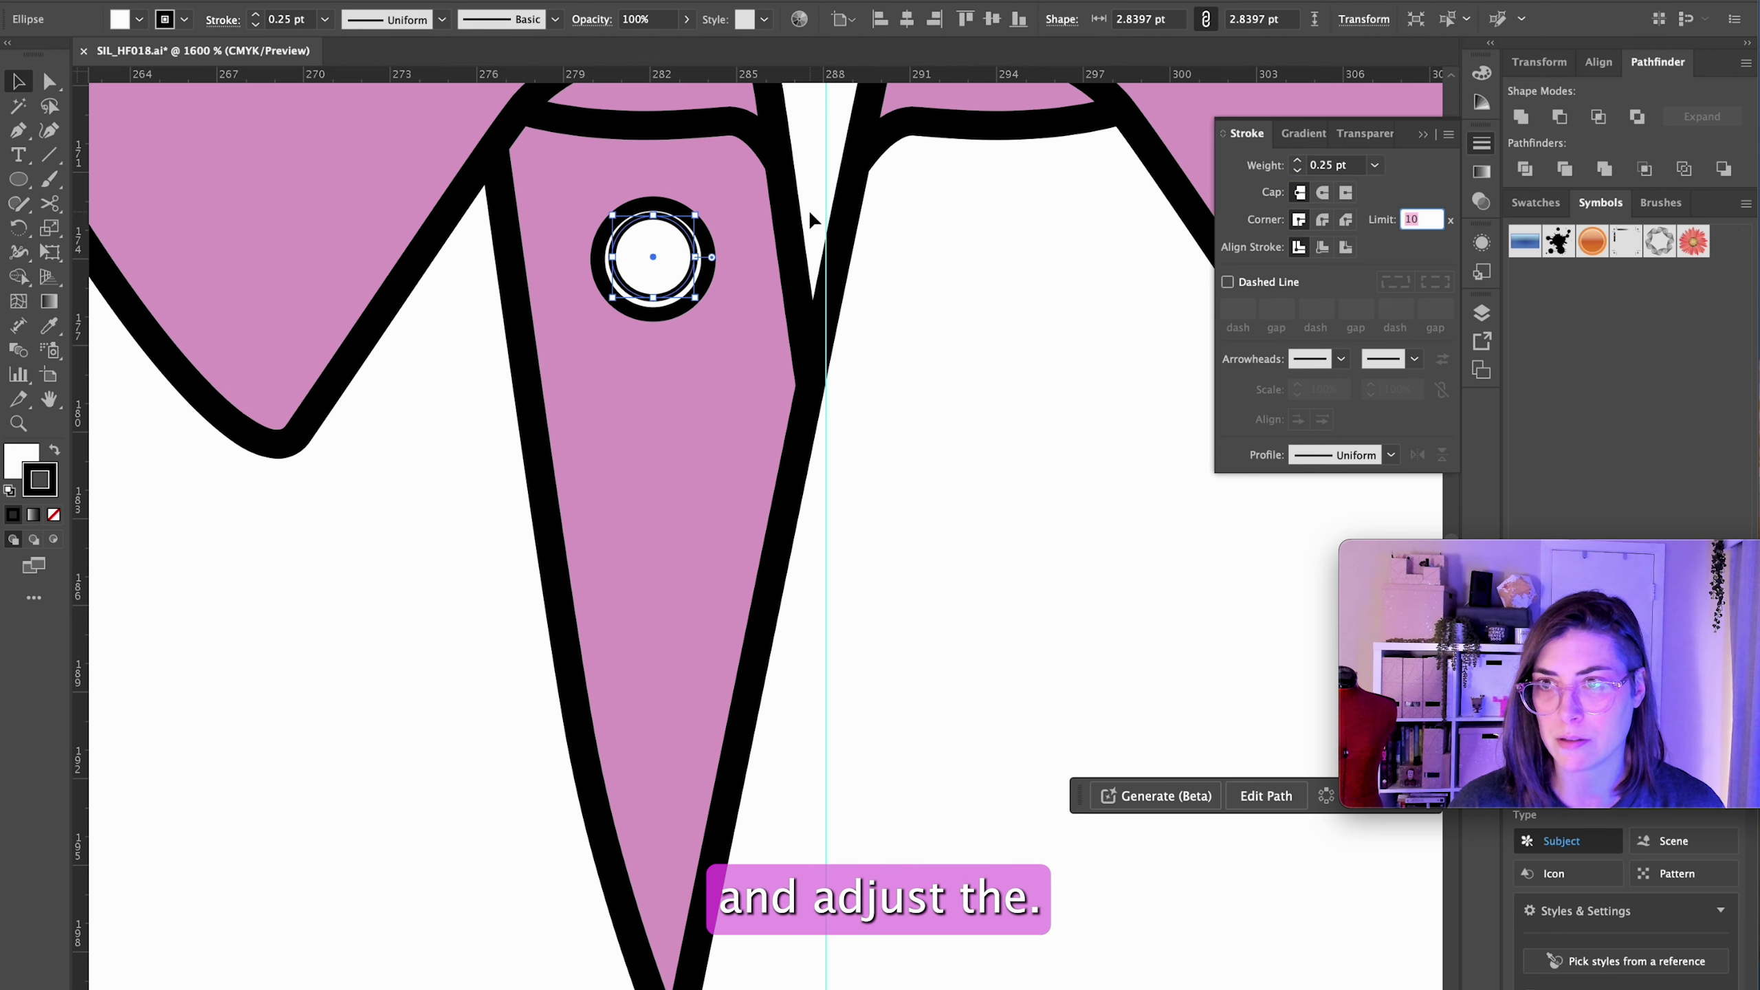
Step: Shrink the inner circle slightly and add four small round thread holes at the button's center
drag(652, 215, 653, 224)
drag(653, 298, 653, 297)
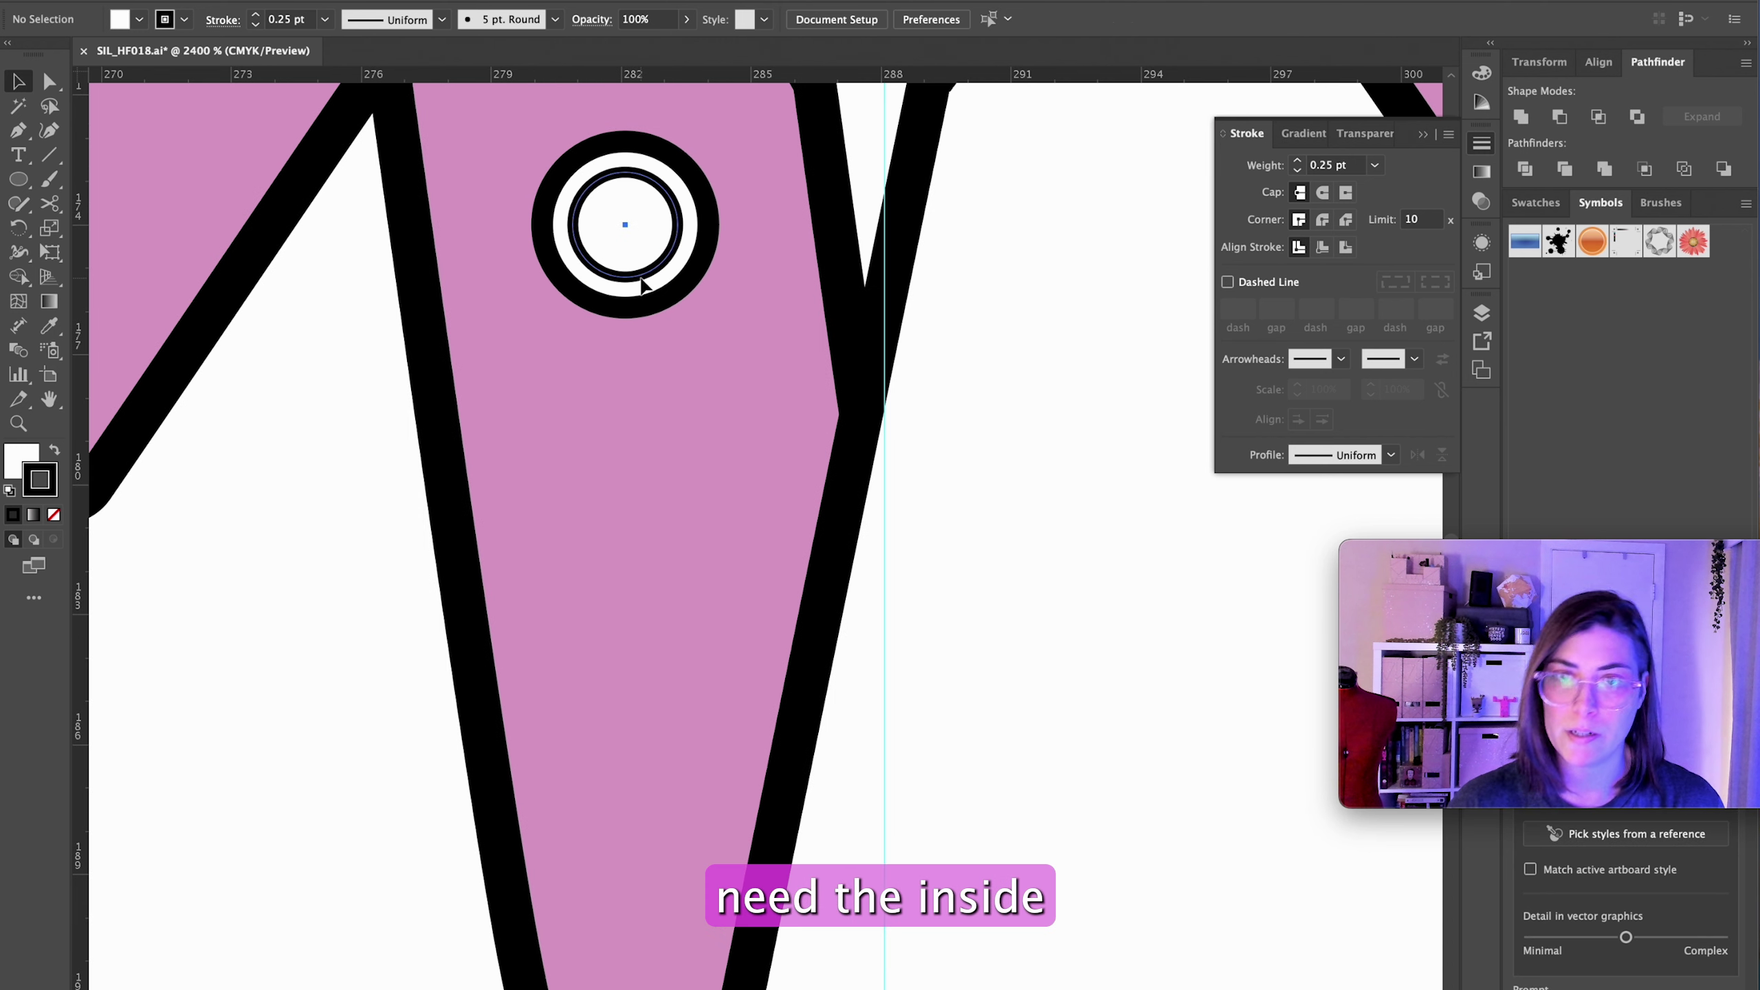
drag(640, 278, 641, 255)
drag(627, 151, 644, 214)
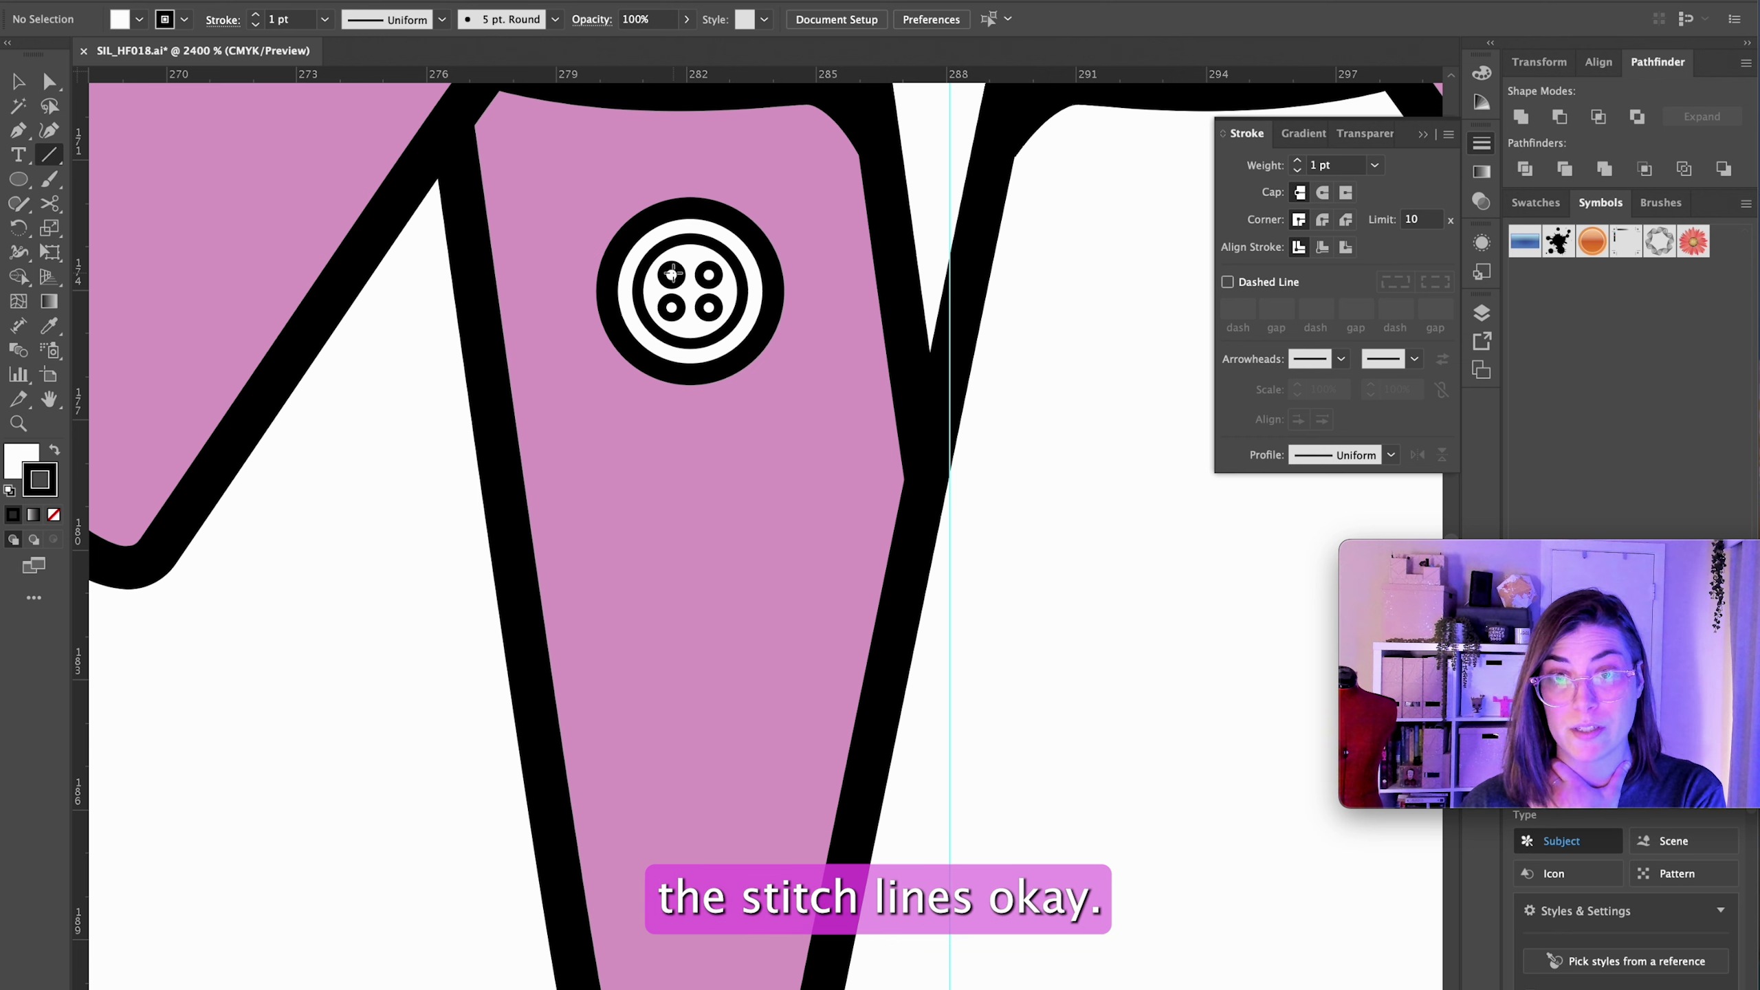
Step: Draw a diagonal stitch line between two opposite button holes with round caps and a 0.25 pt stroke, pulling its upper end slightly inward
drag(671, 274, 711, 307)
click(1322, 192)
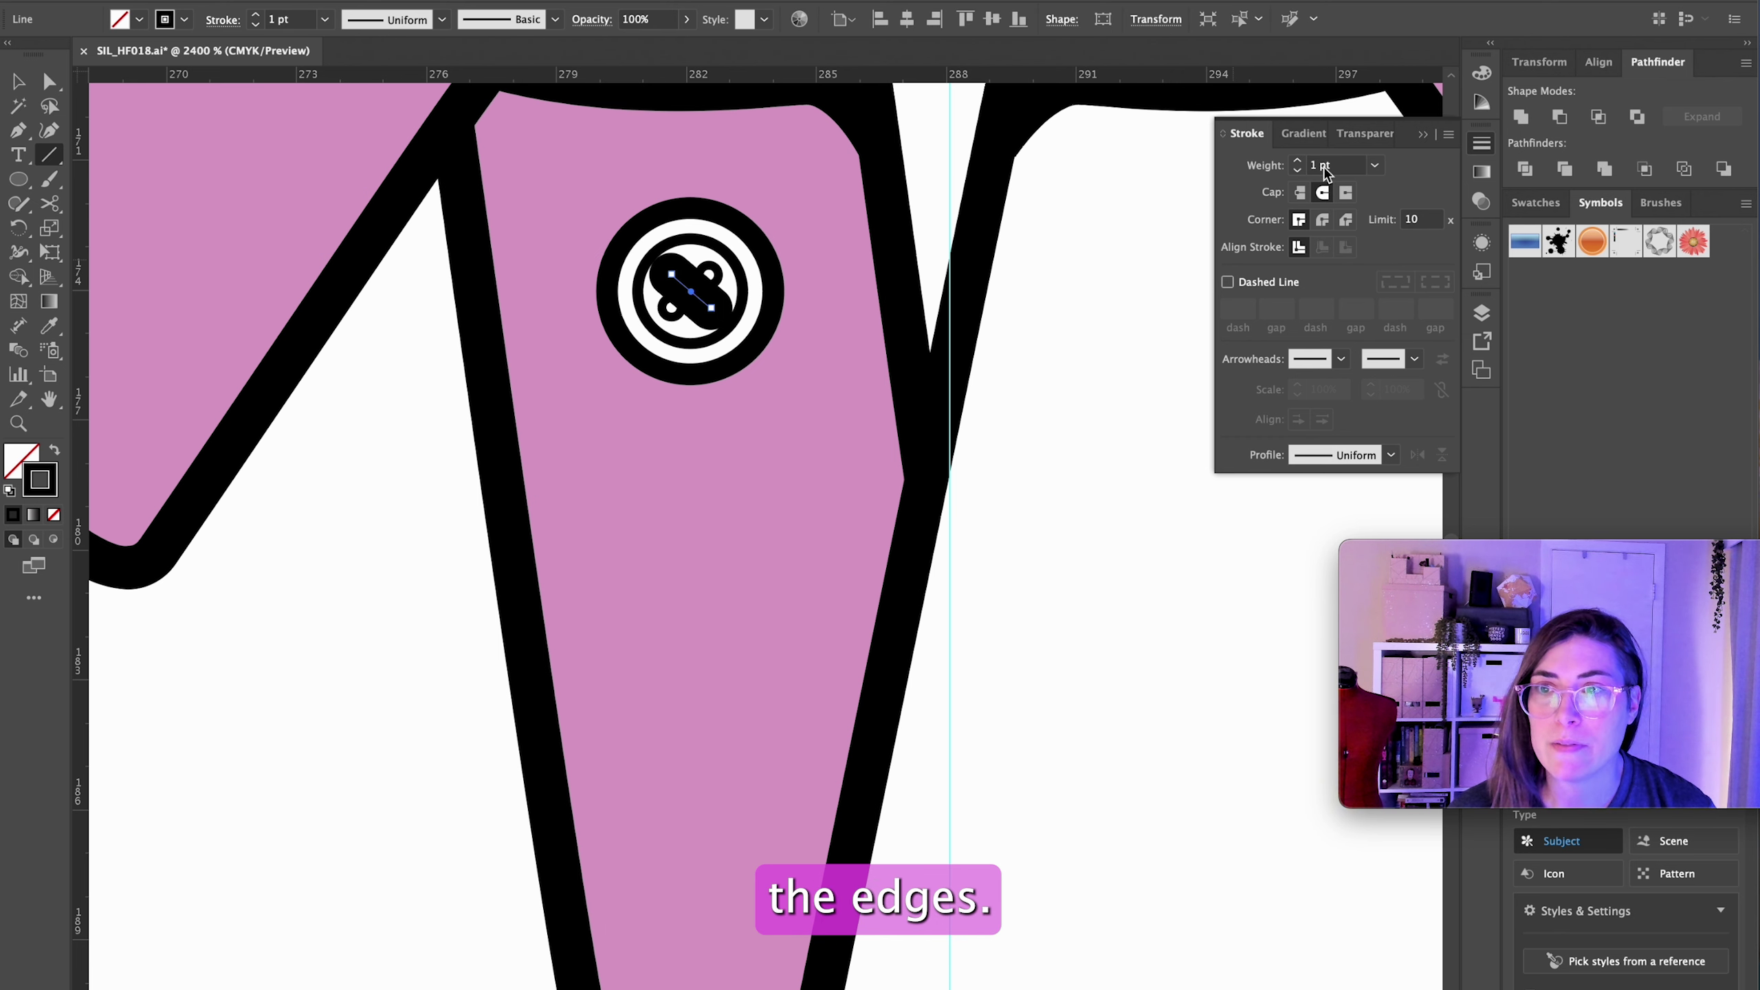
click(1325, 167)
triple_click(1325, 166)
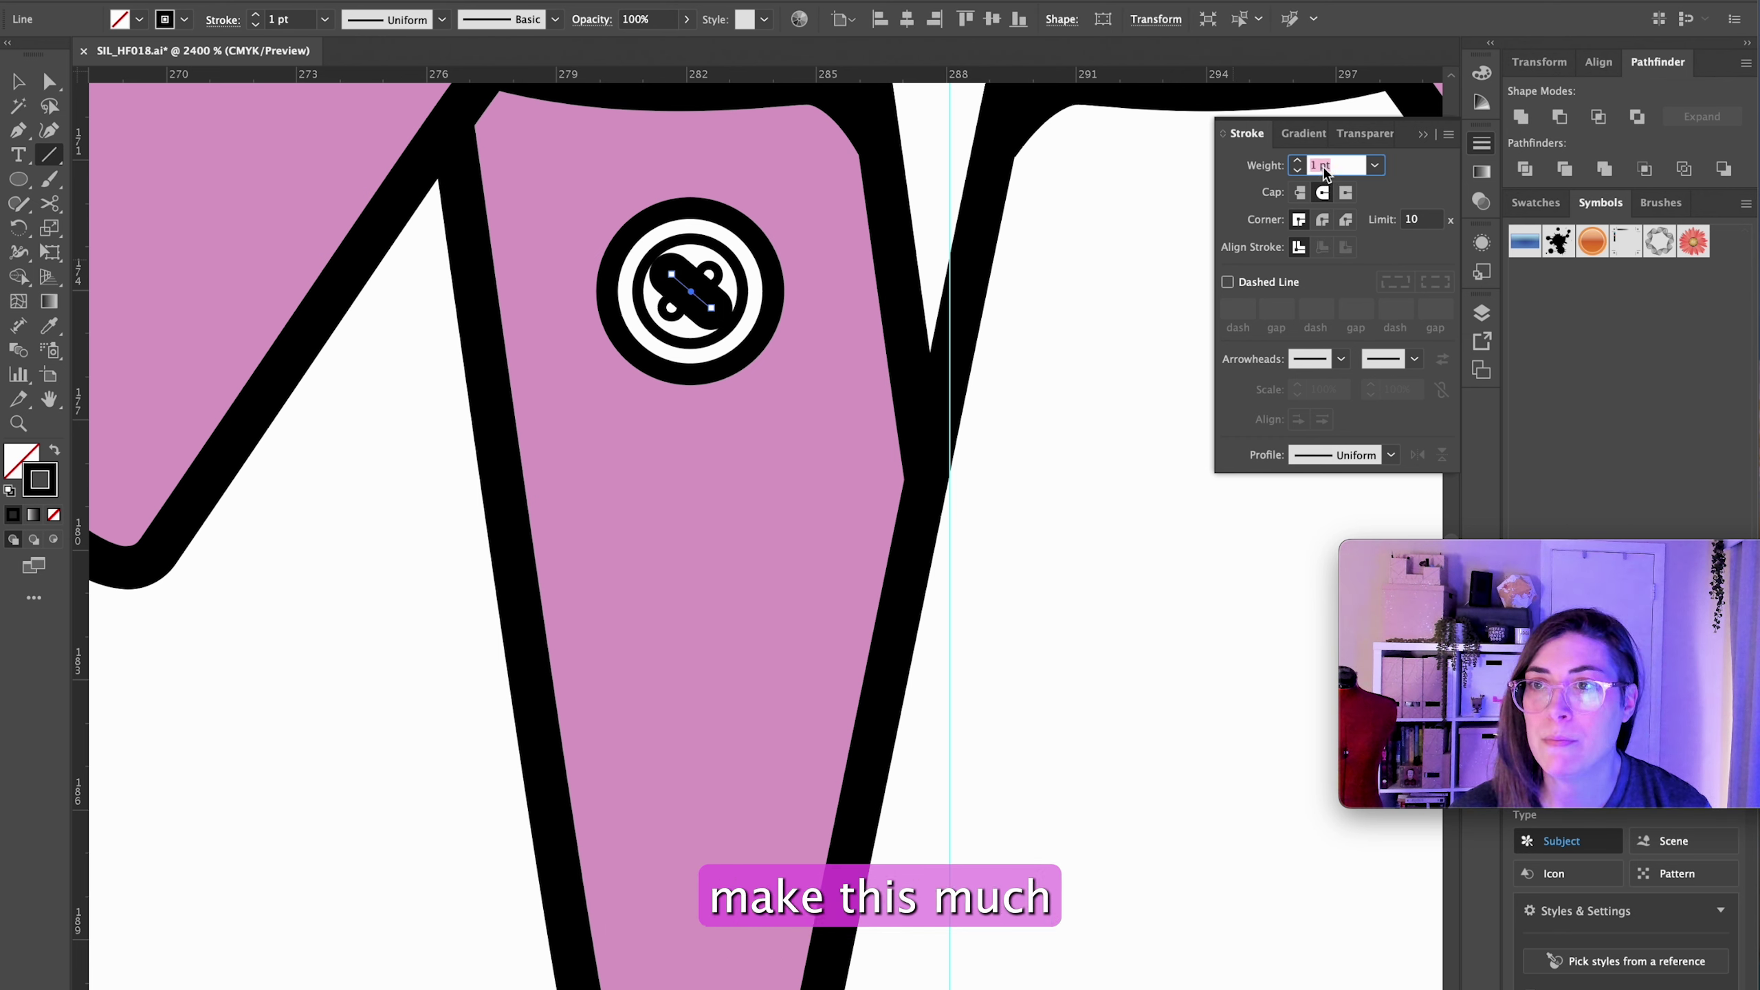
text(0.15)
key(Tab)
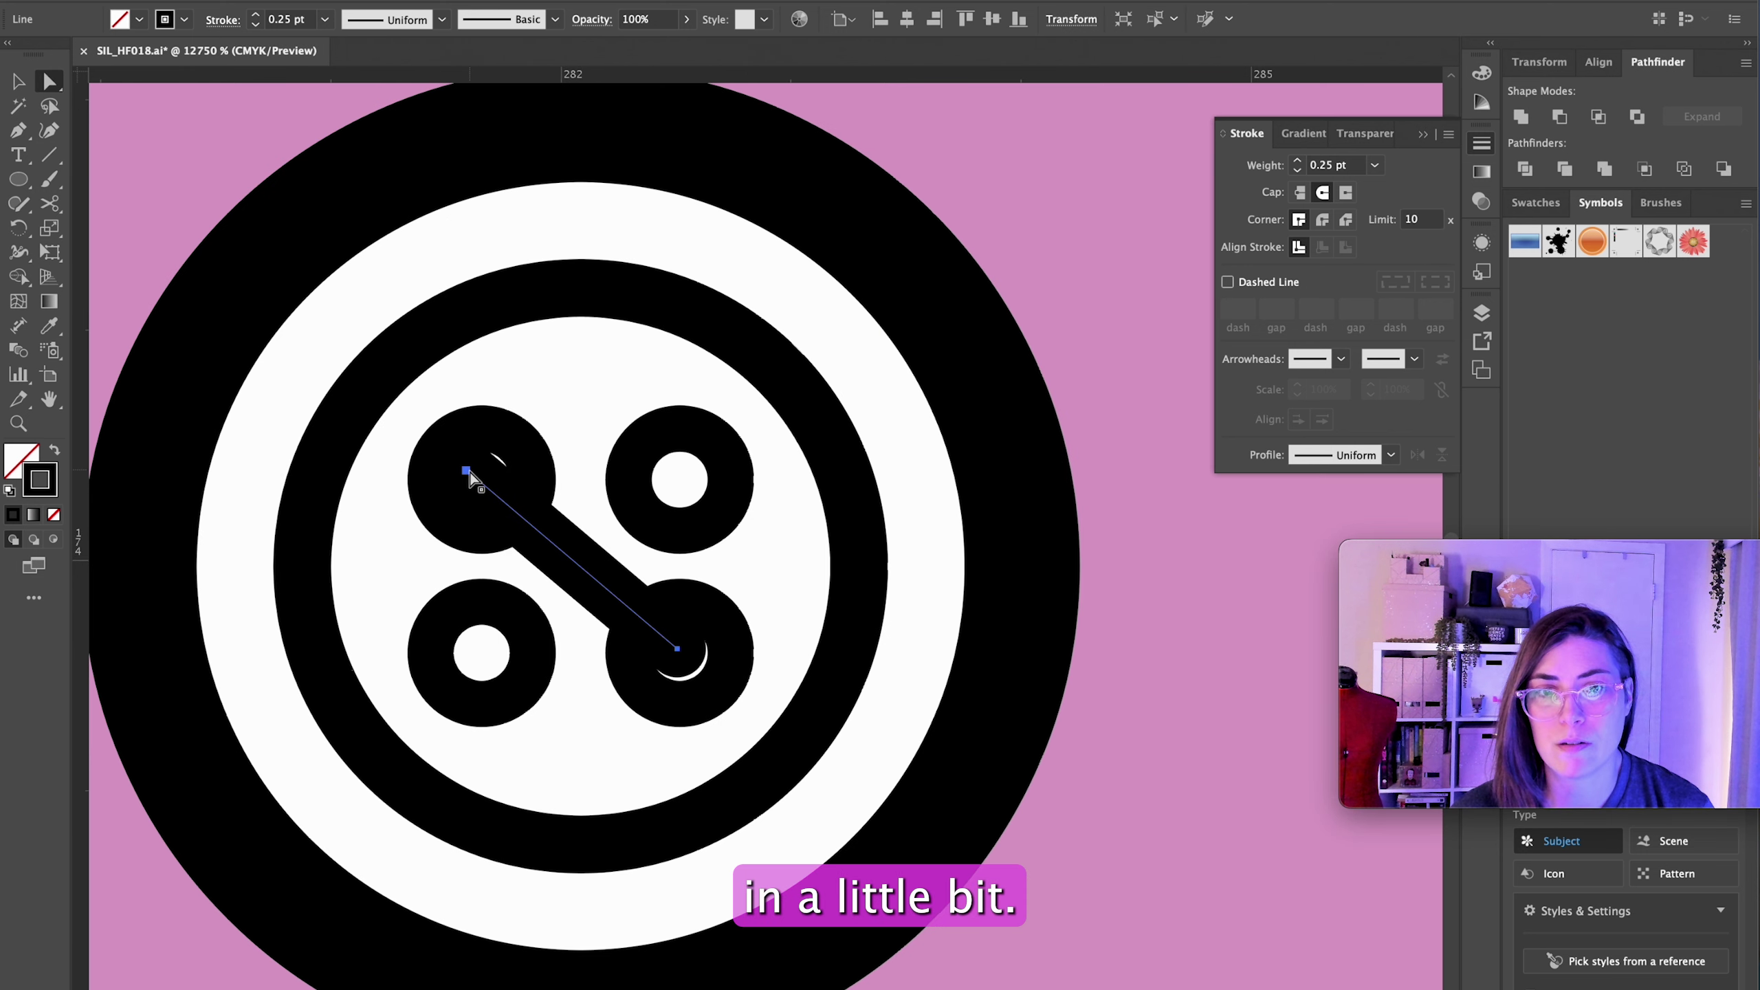
drag(467, 472, 489, 484)
Step: Mirror a copy of the stitch line to form a cross and group all the button parts
key(v)
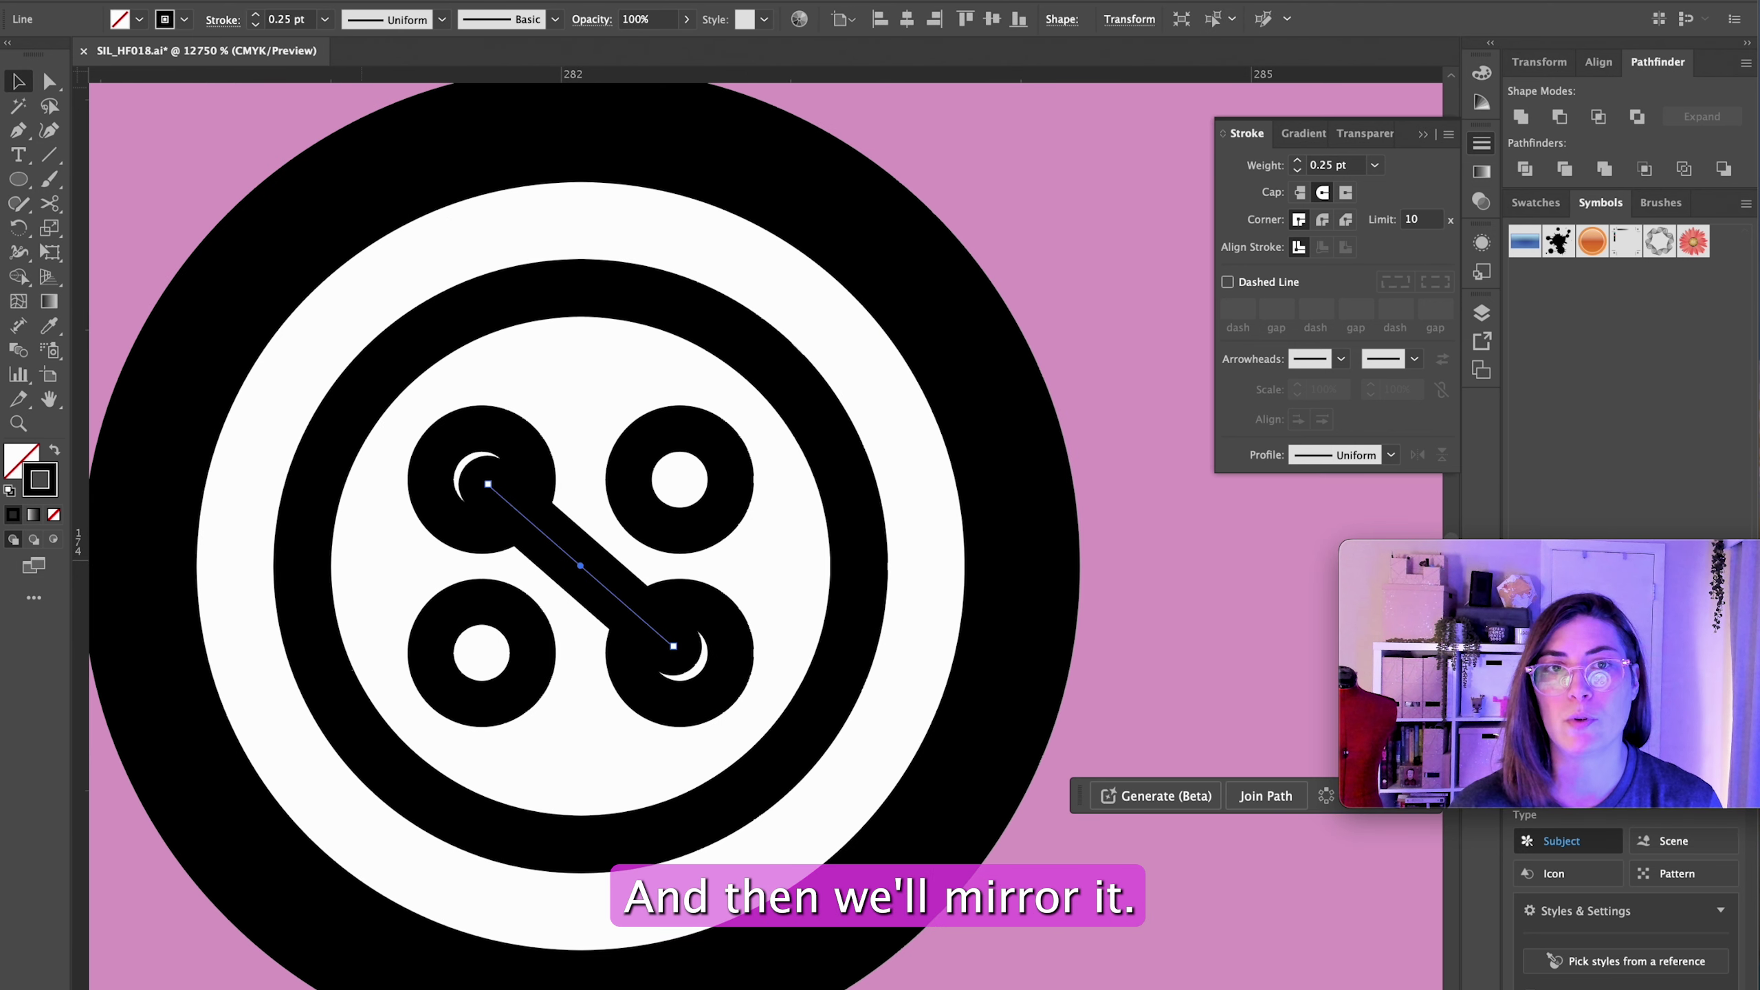
click(236, 2)
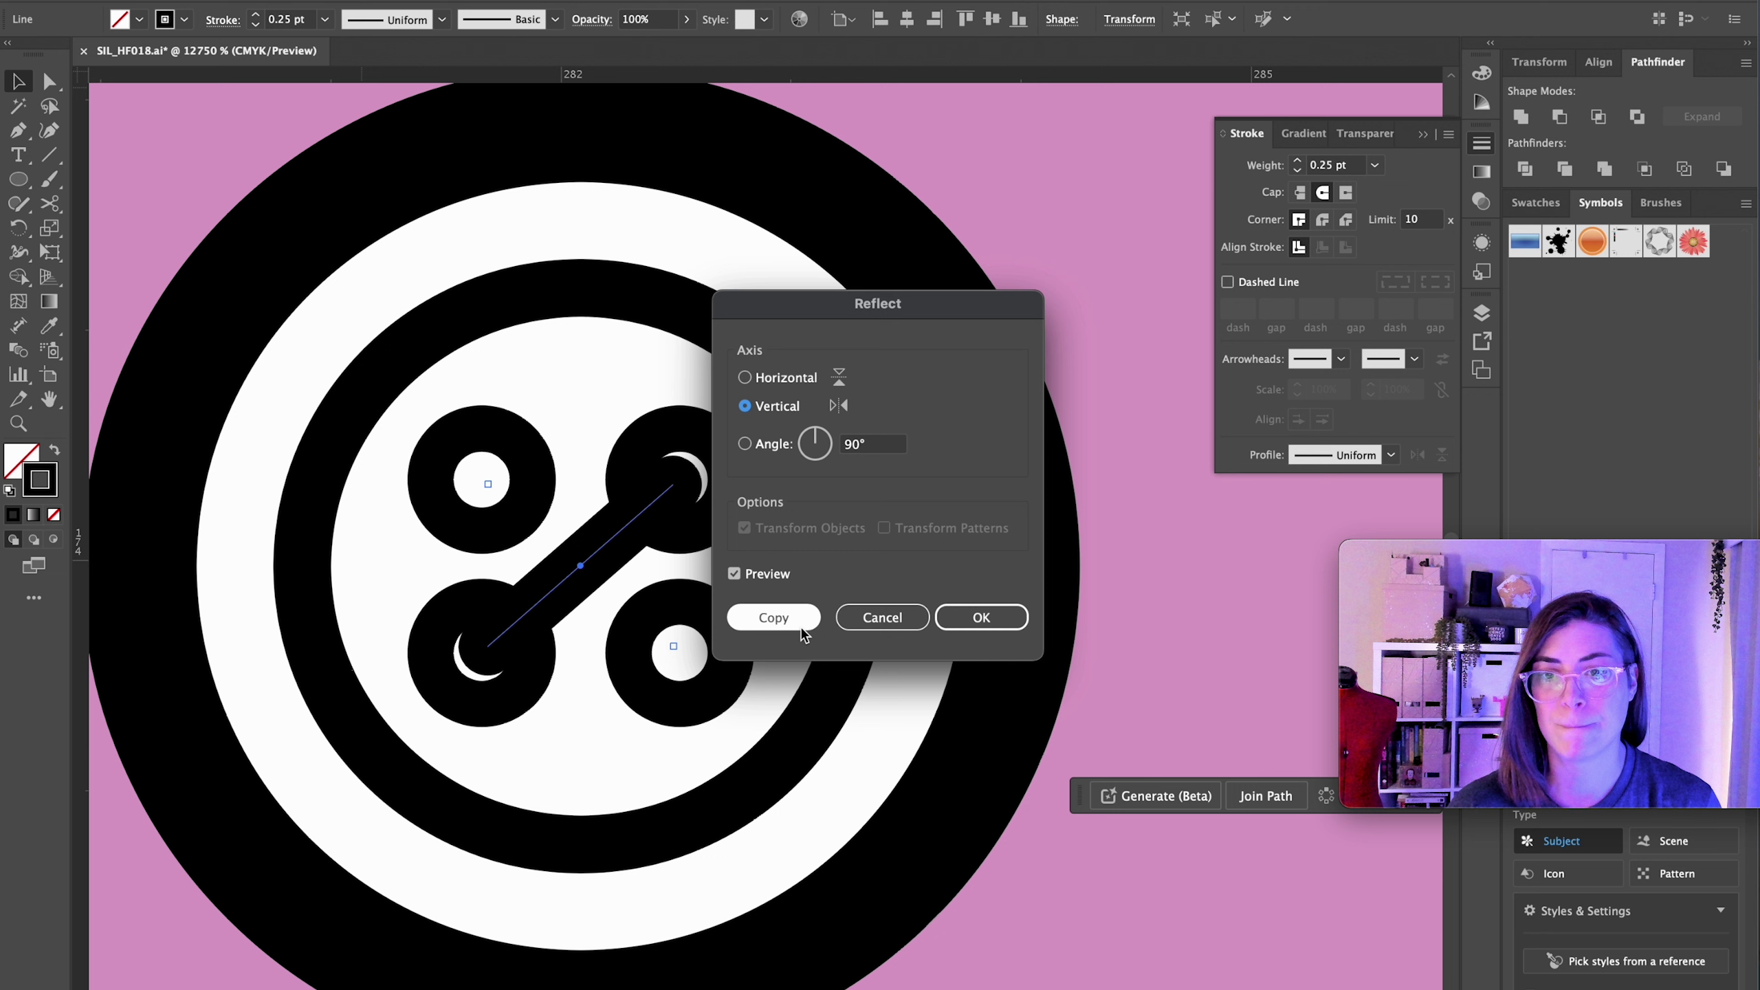
click(799, 625)
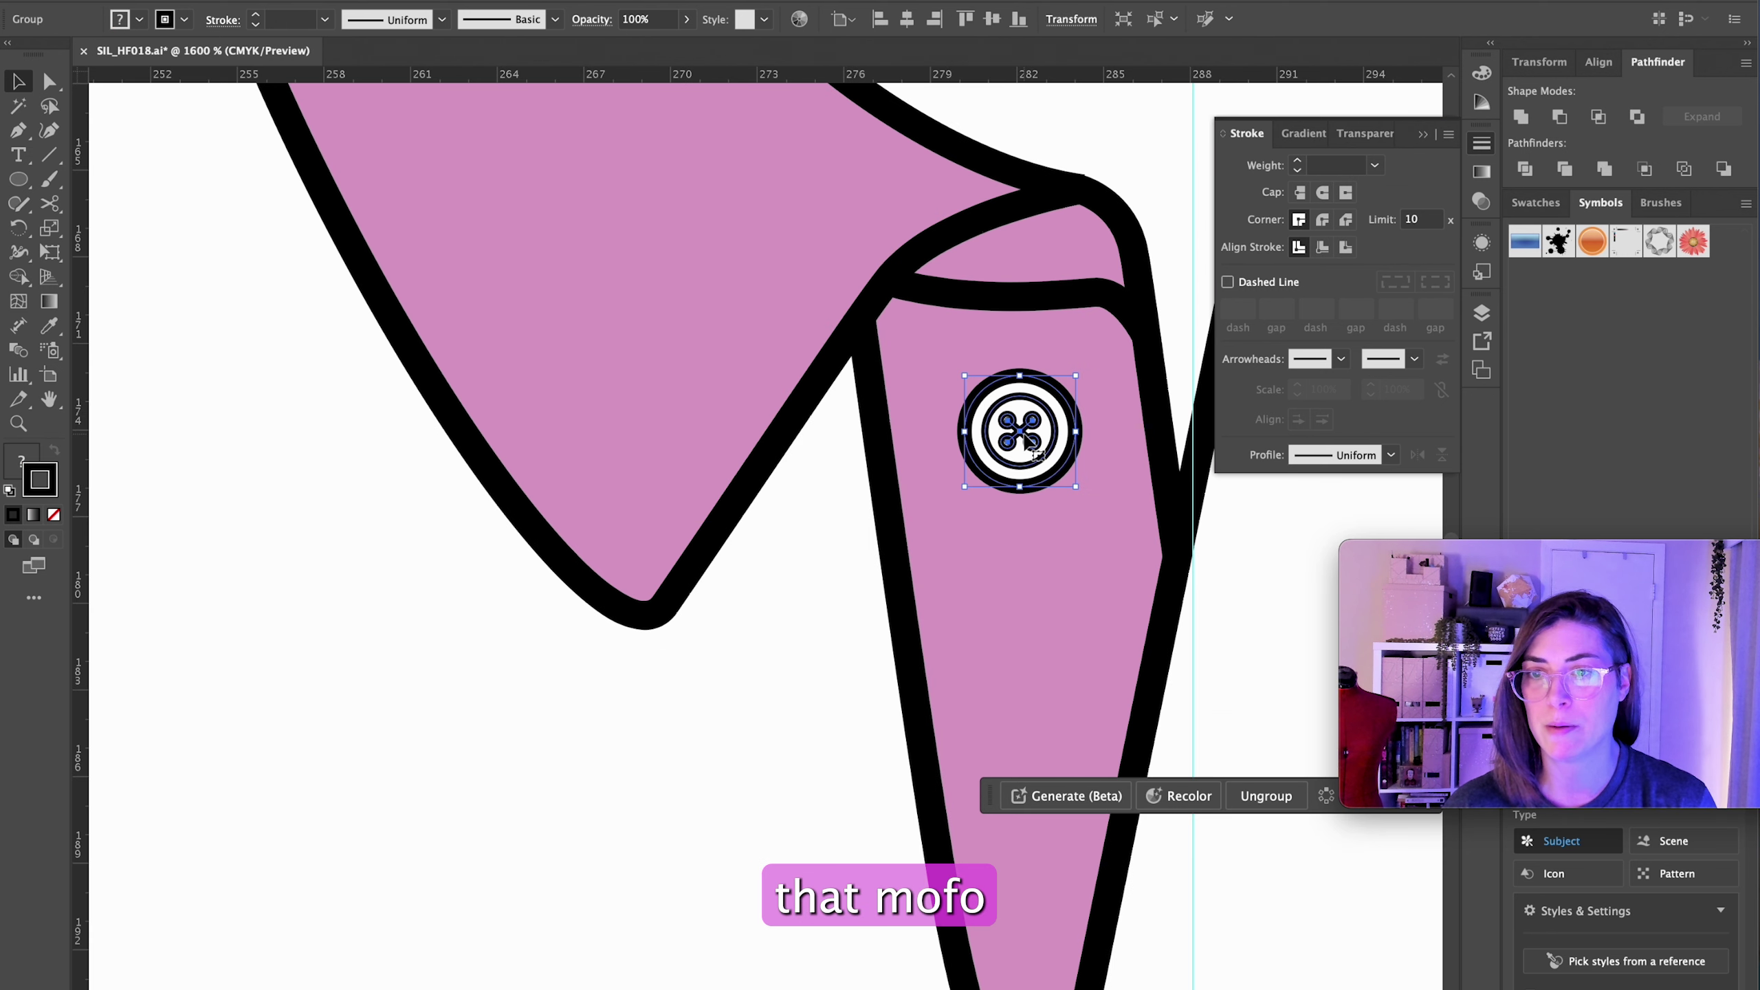
key(ctrl+g)
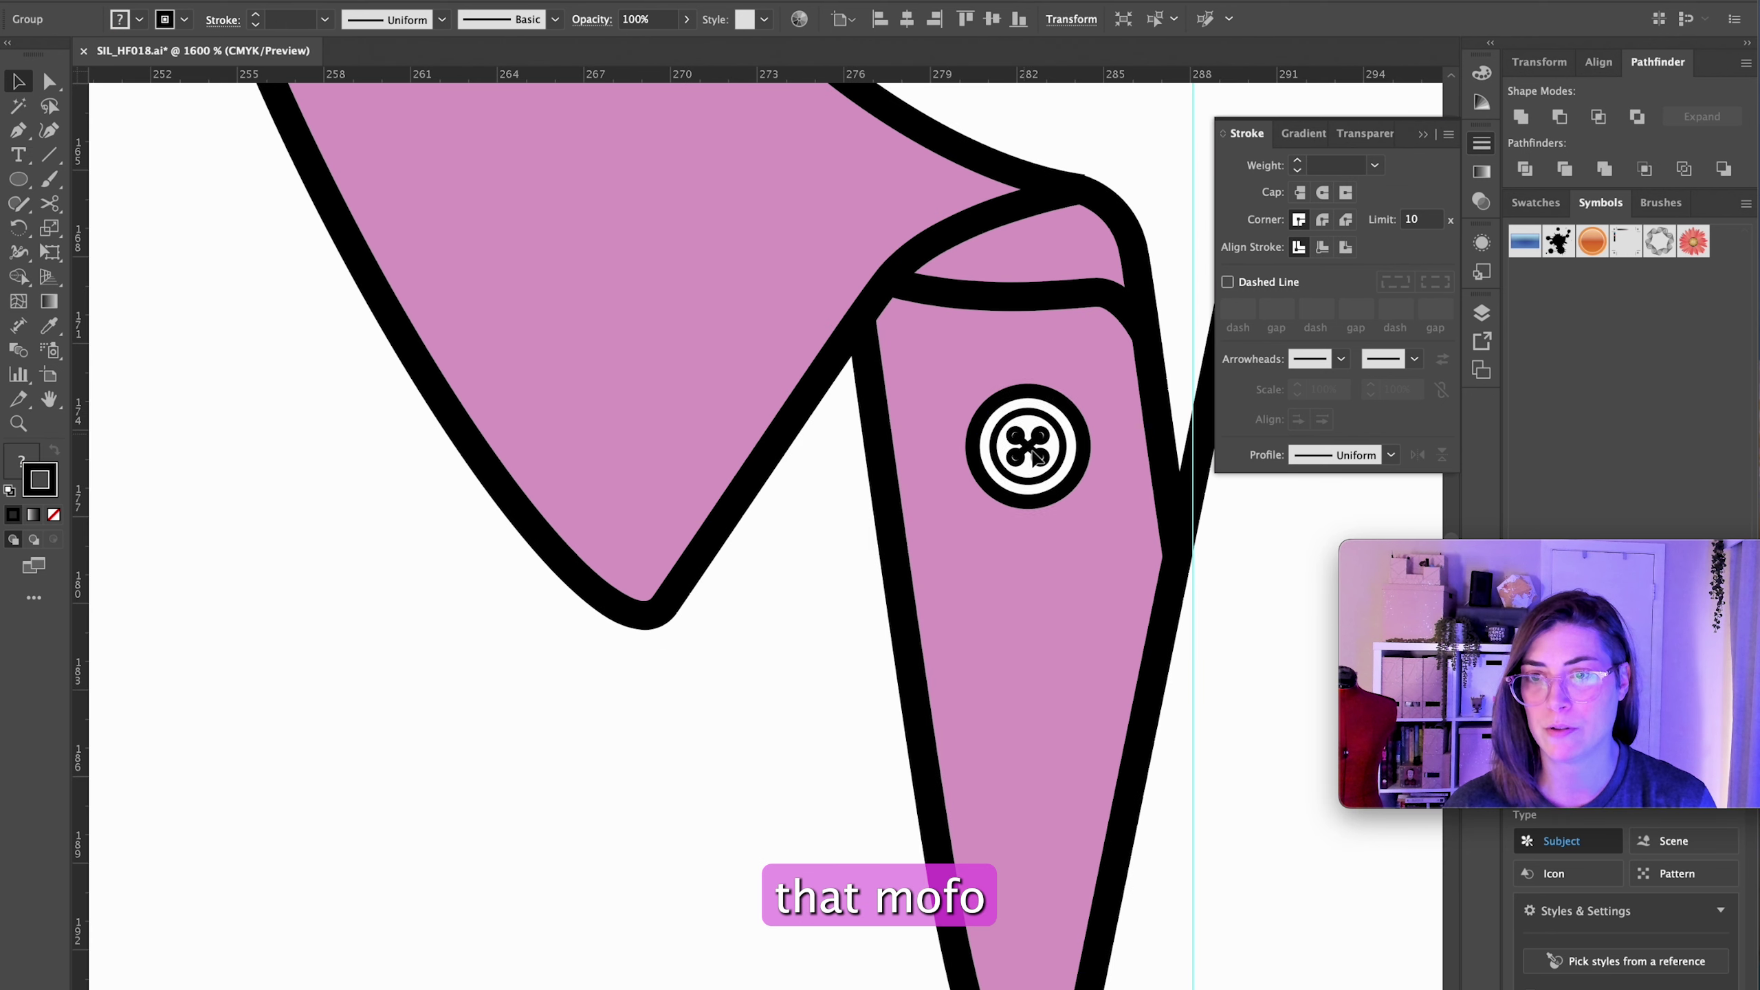
Step: Duplicate the button lower on the placket and place two angled dashed buttonhole marks beside the buttons on the opposite side of the opening
drag(1025, 441, 1078, 796)
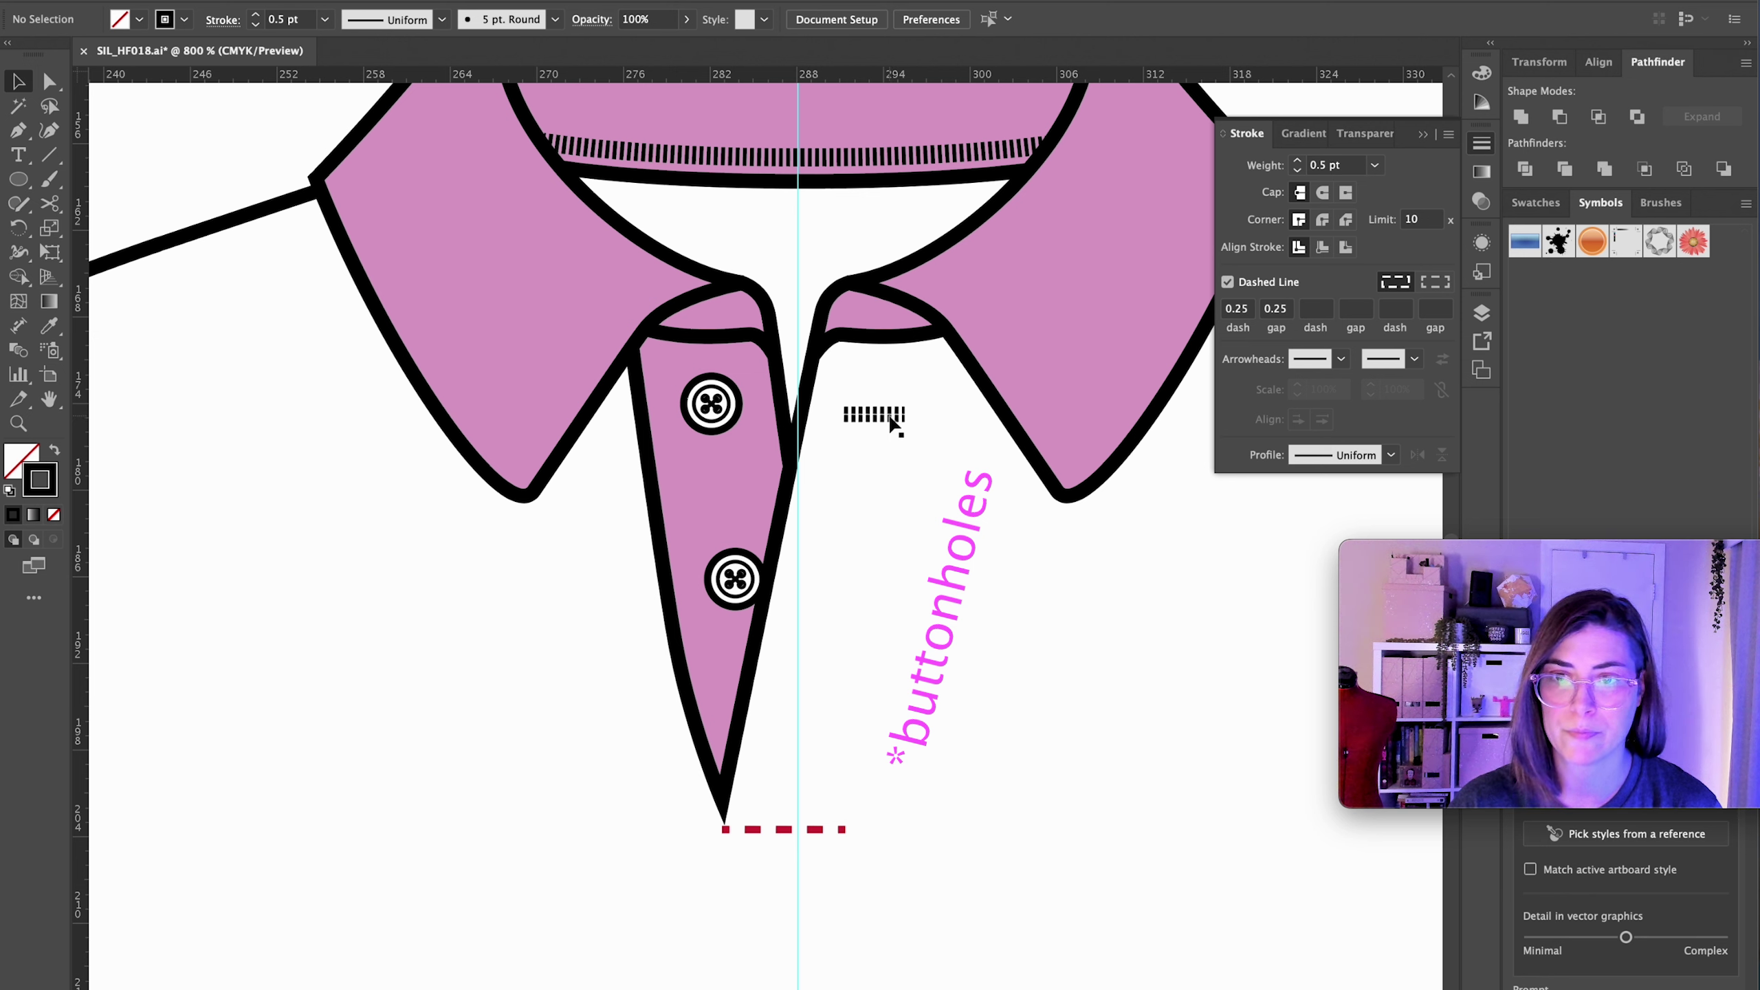
drag(893, 424, 866, 557)
click(866, 526)
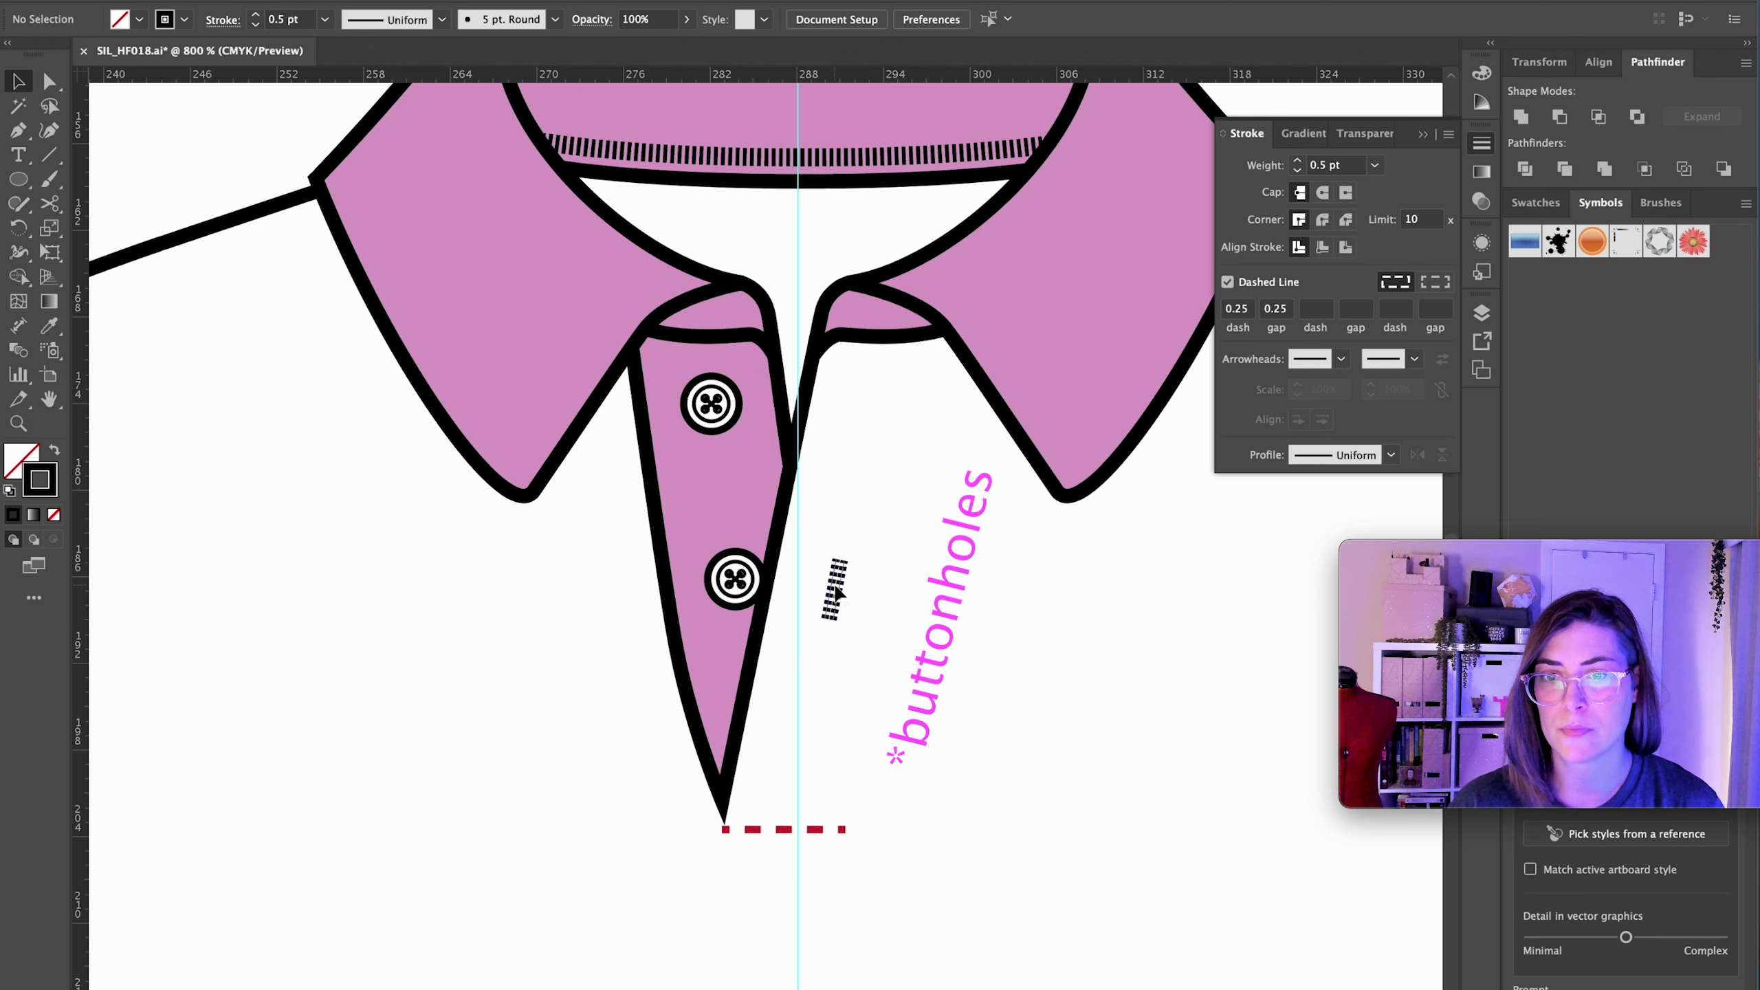
drag(839, 579, 872, 419)
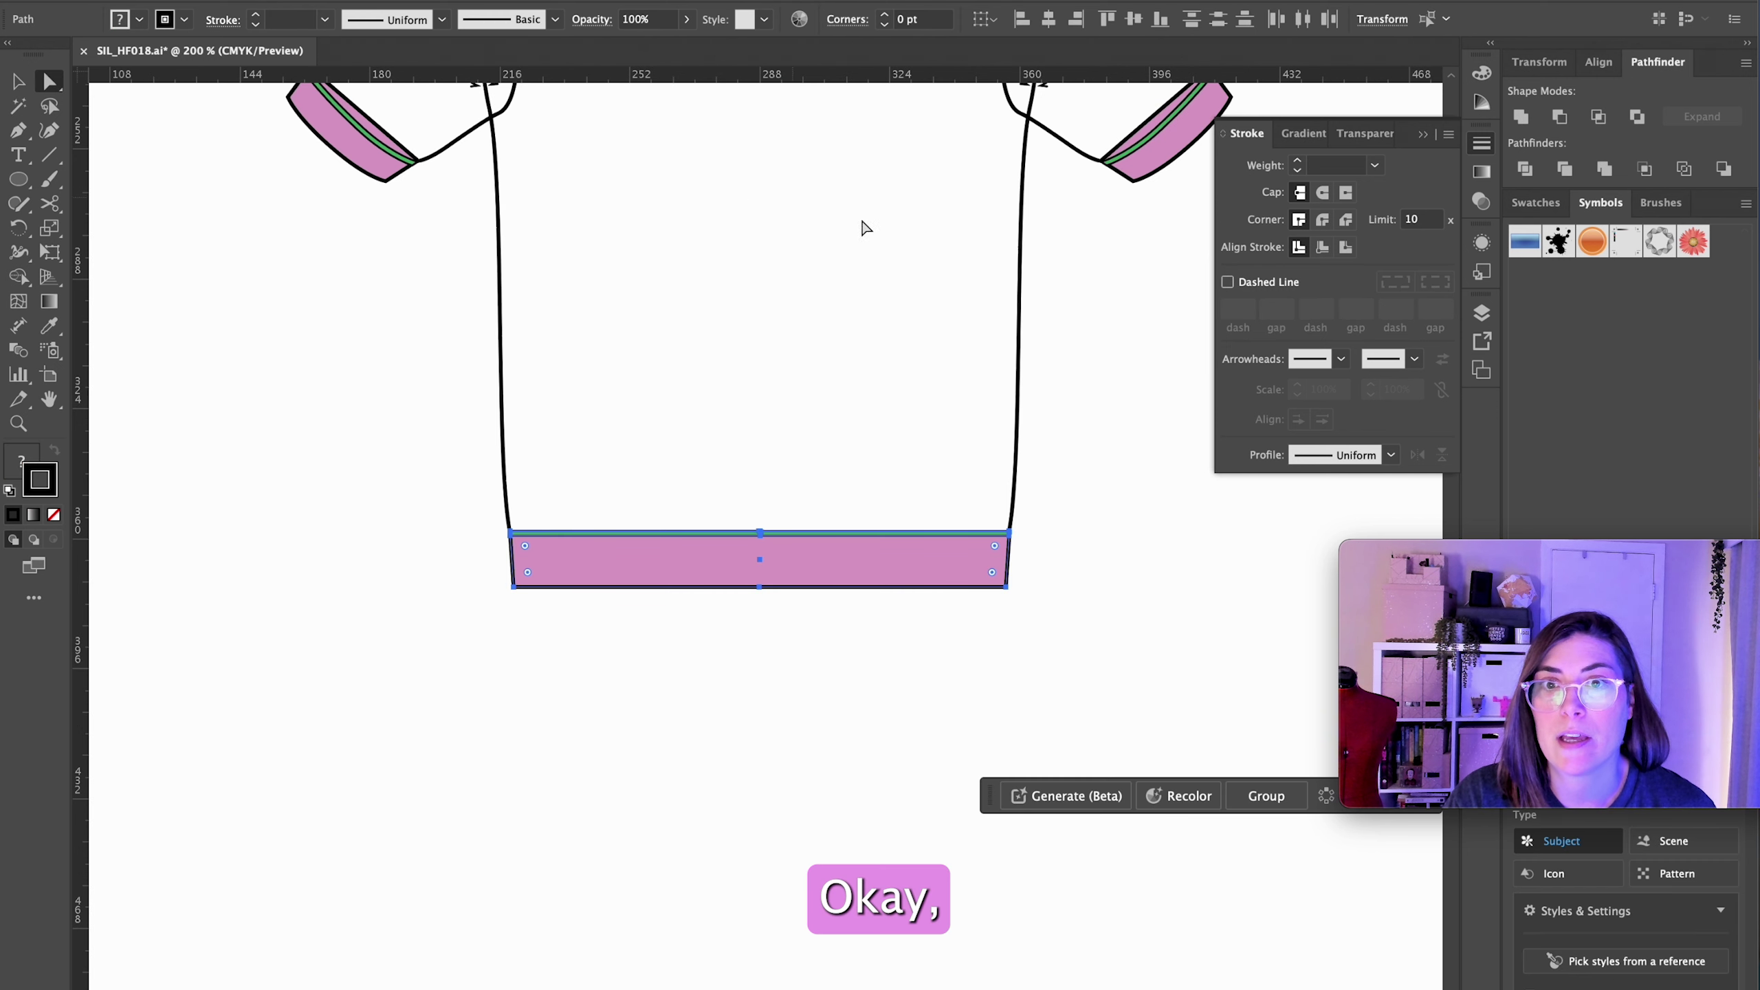
Step: Fill the polo's body shape with white (FFFFFF)
click(1063, 334)
drag(1040, 274, 979, 635)
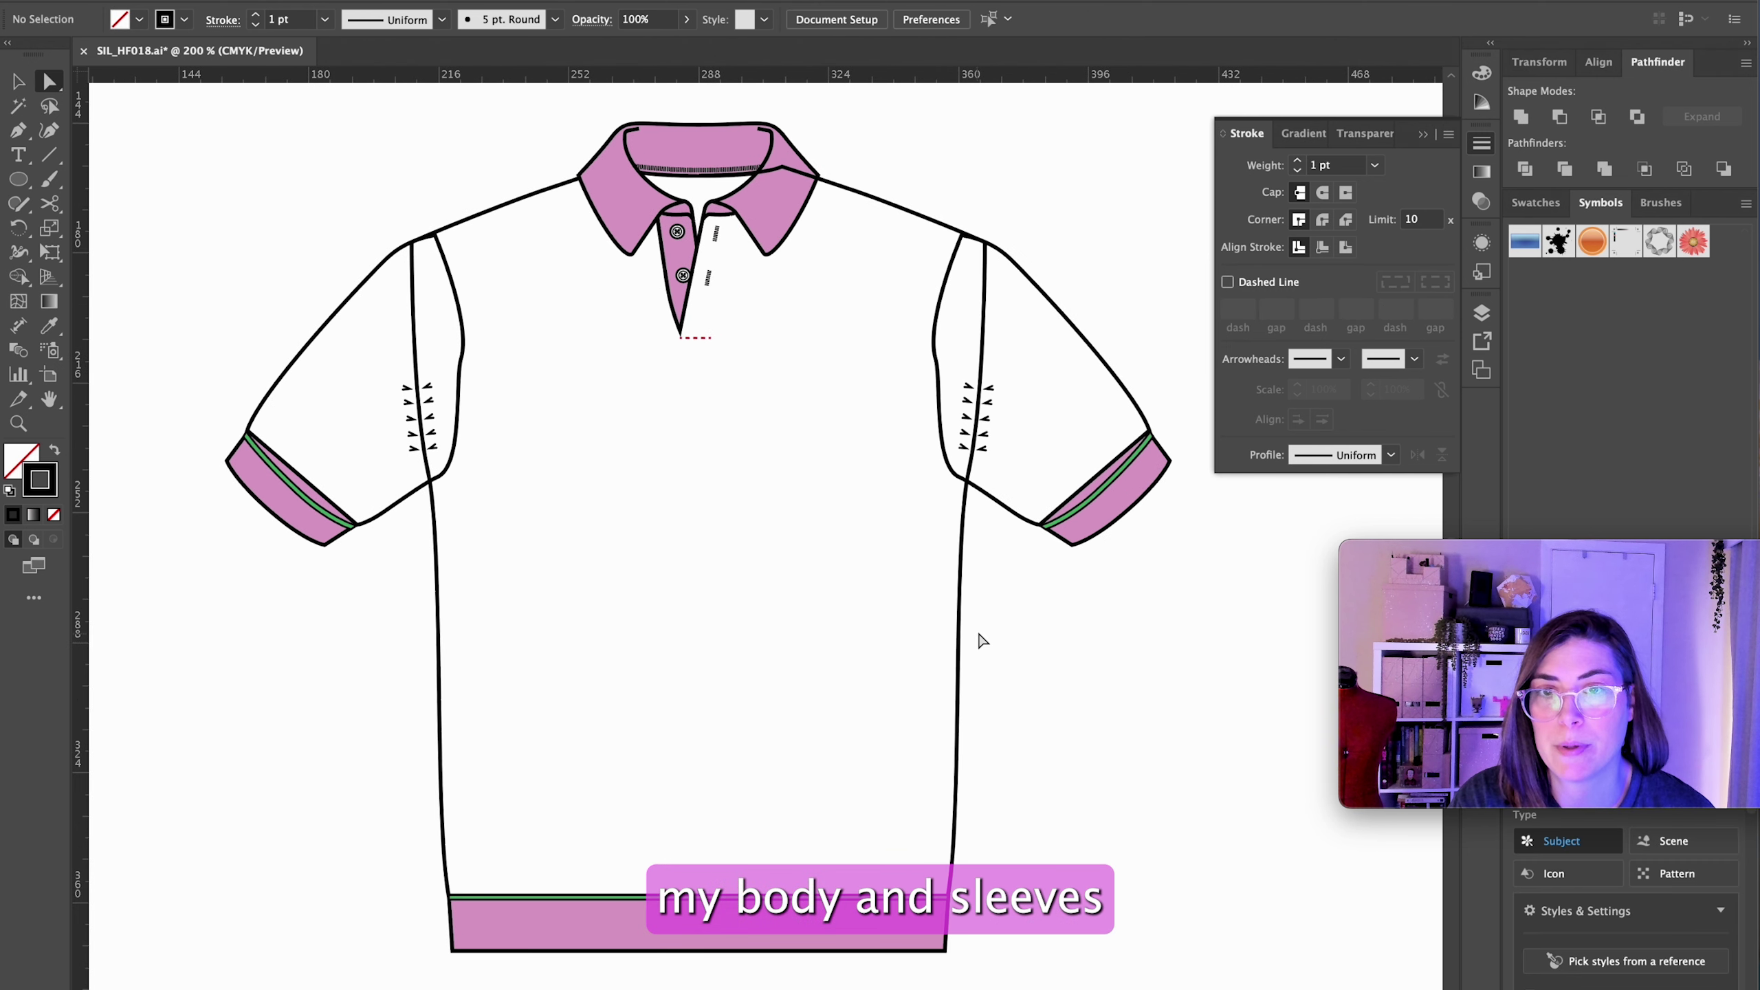
click(960, 639)
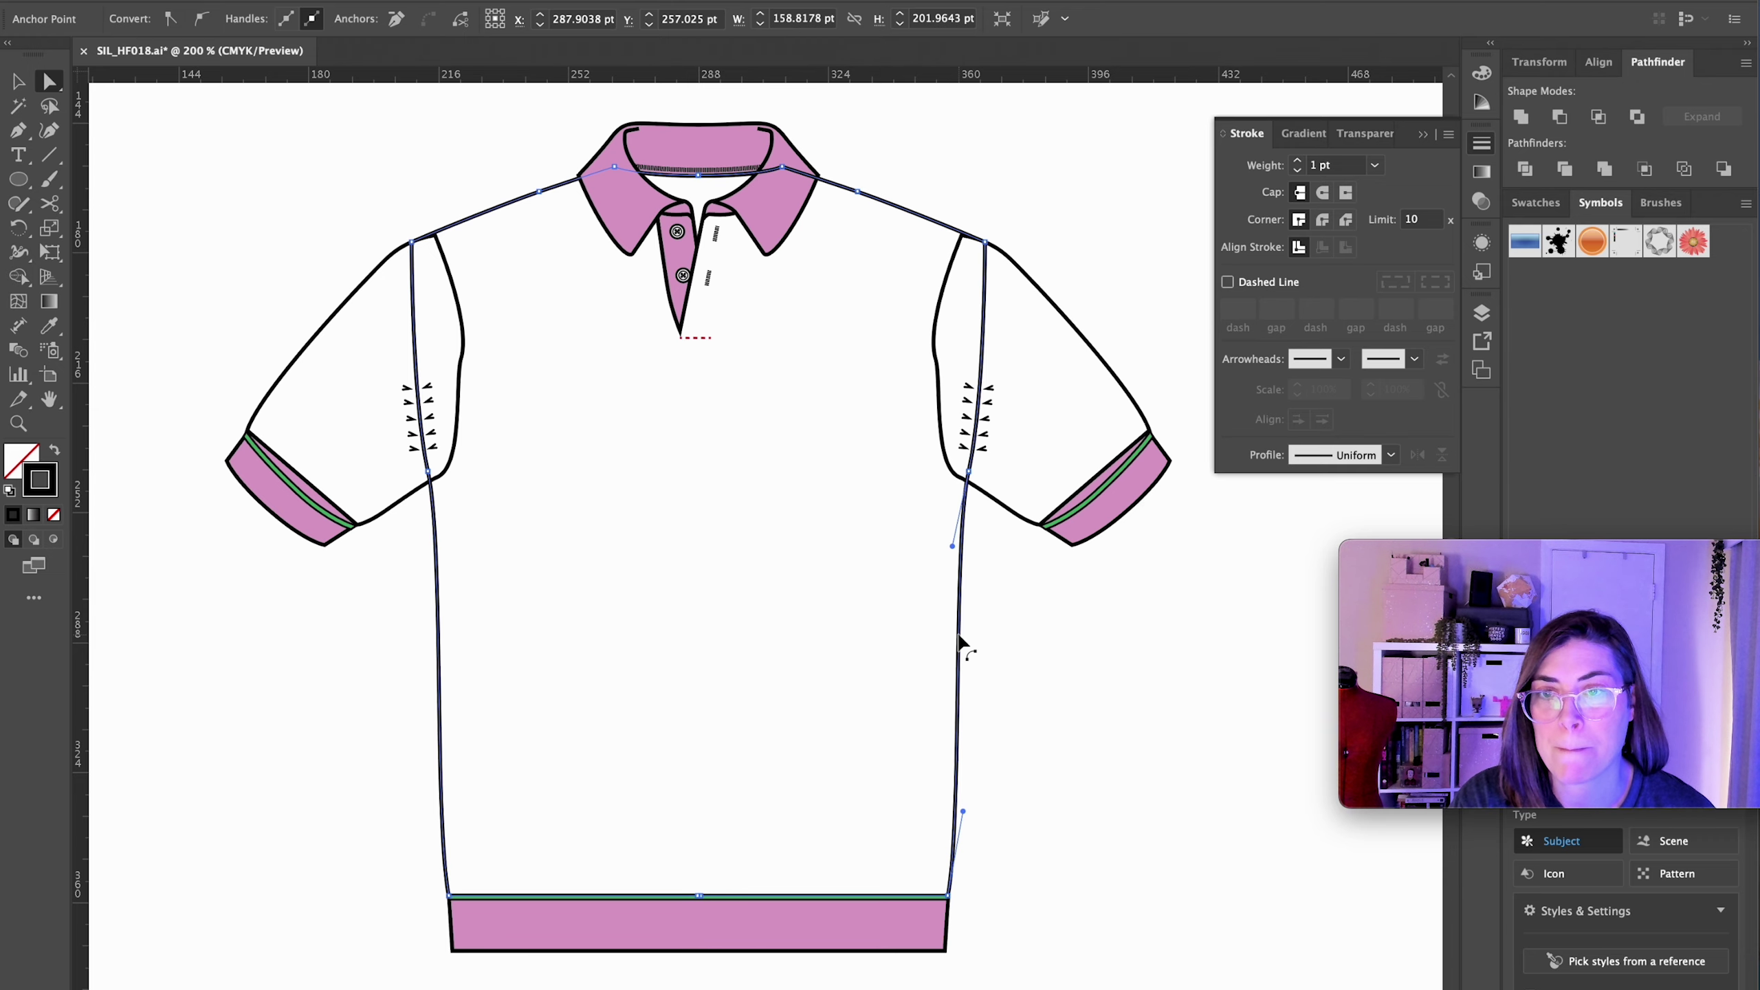
click(21, 459)
click(1246, 96)
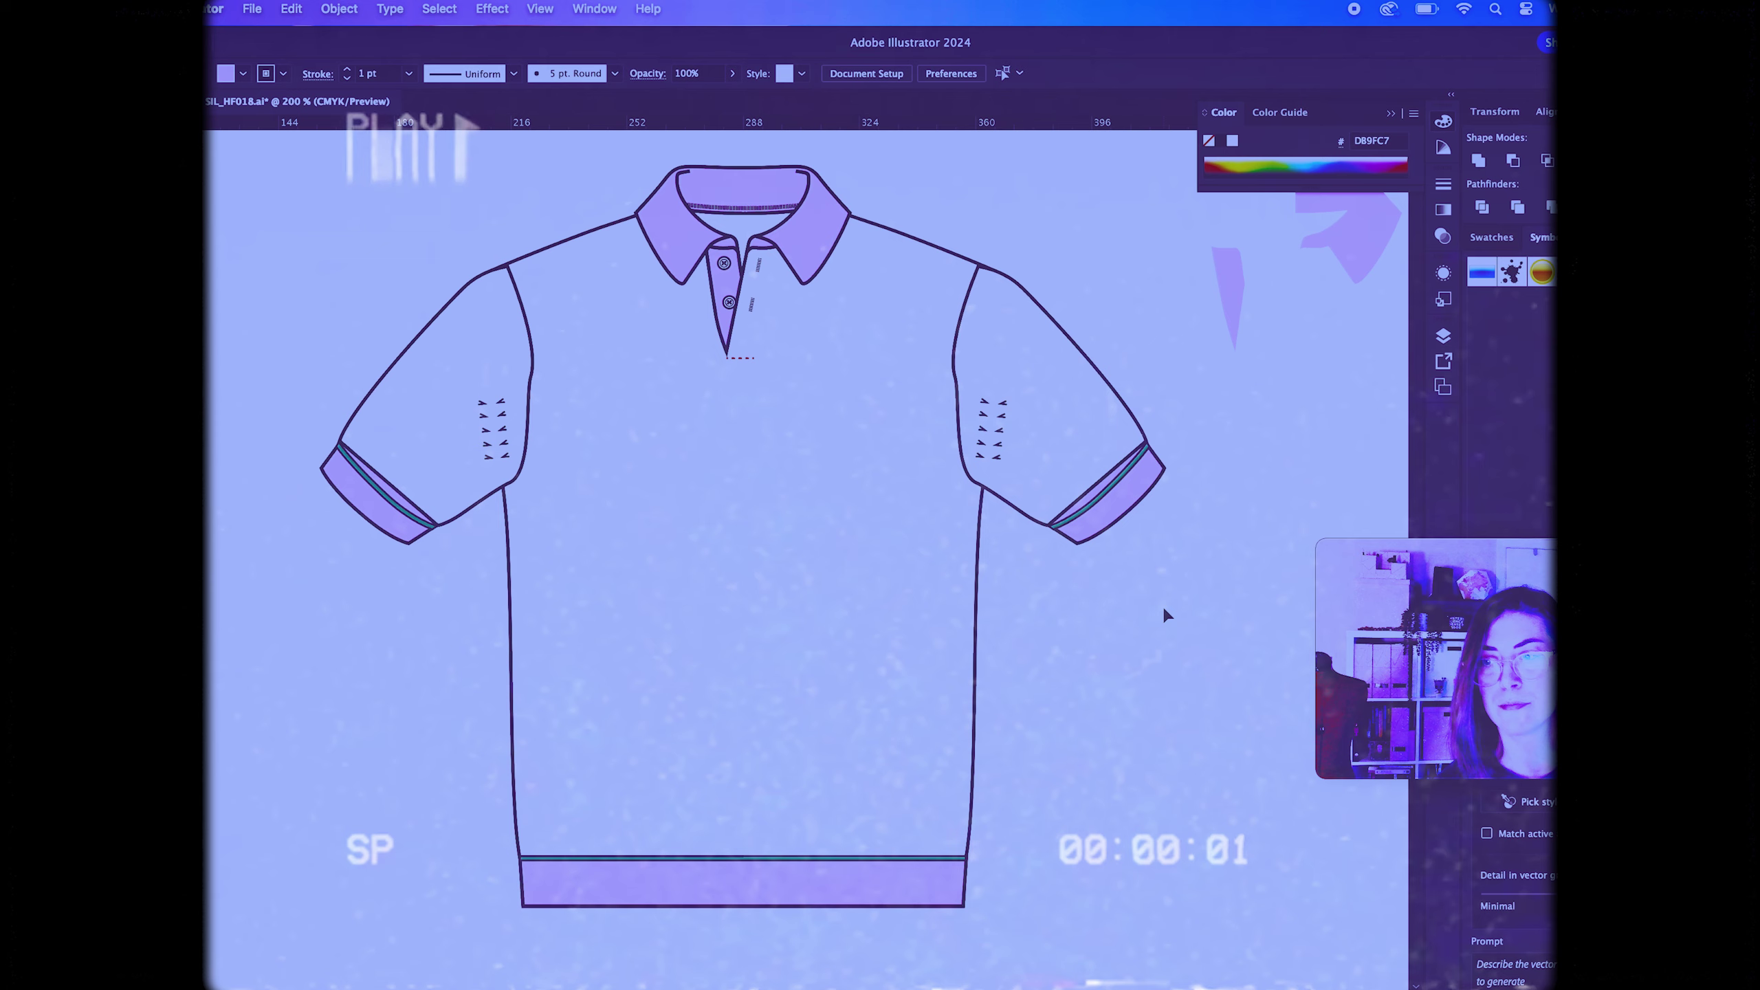
Step: Send the pink cuff shapes of both sleeves to the back, behind the white sleeves
click(1123, 485)
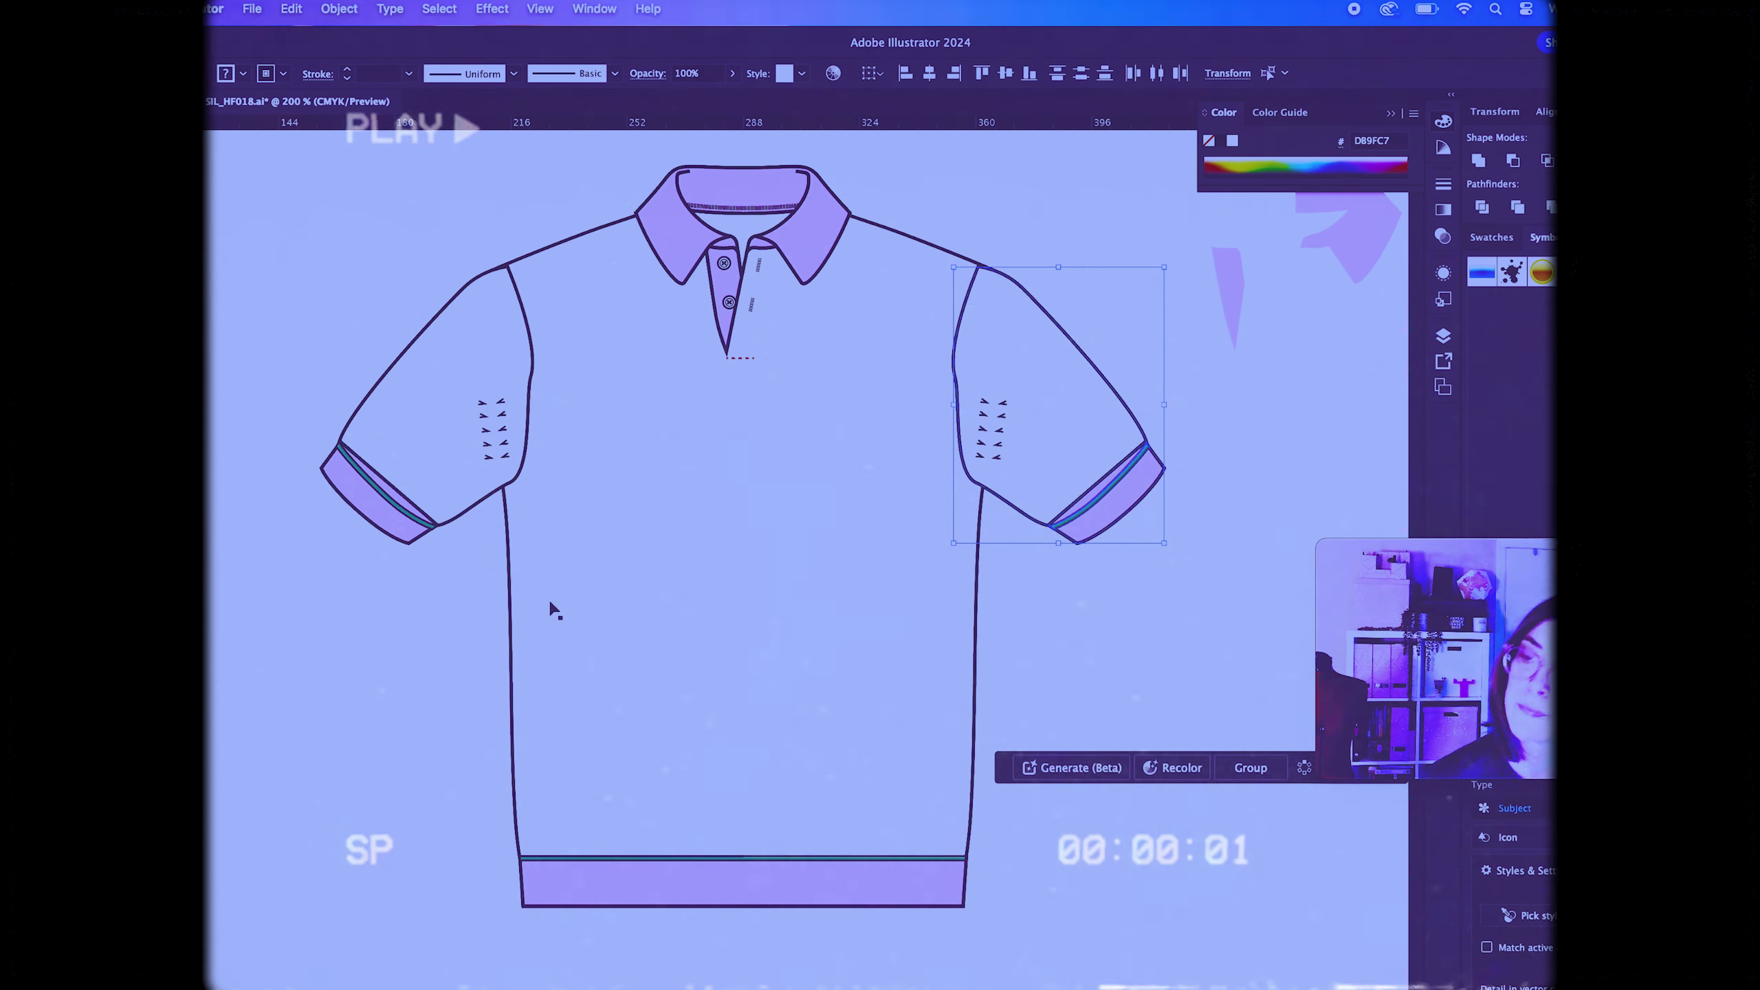
shift+click(374, 504)
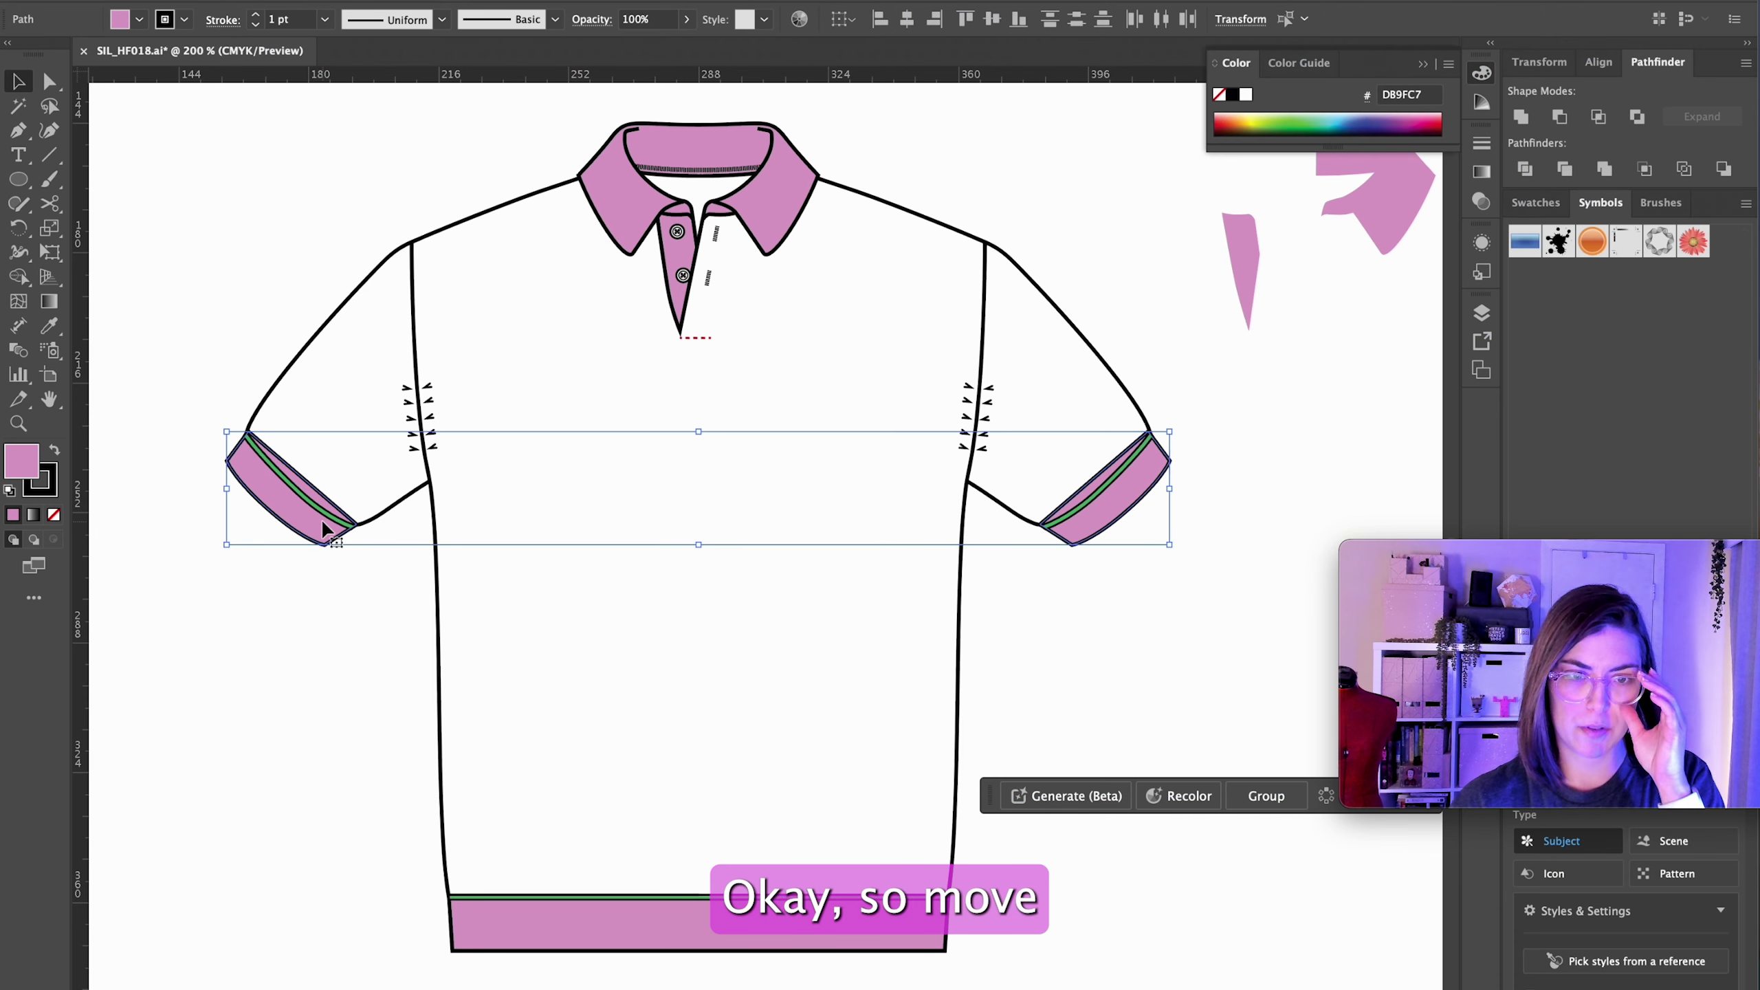
key(super+shift+bracketleft)
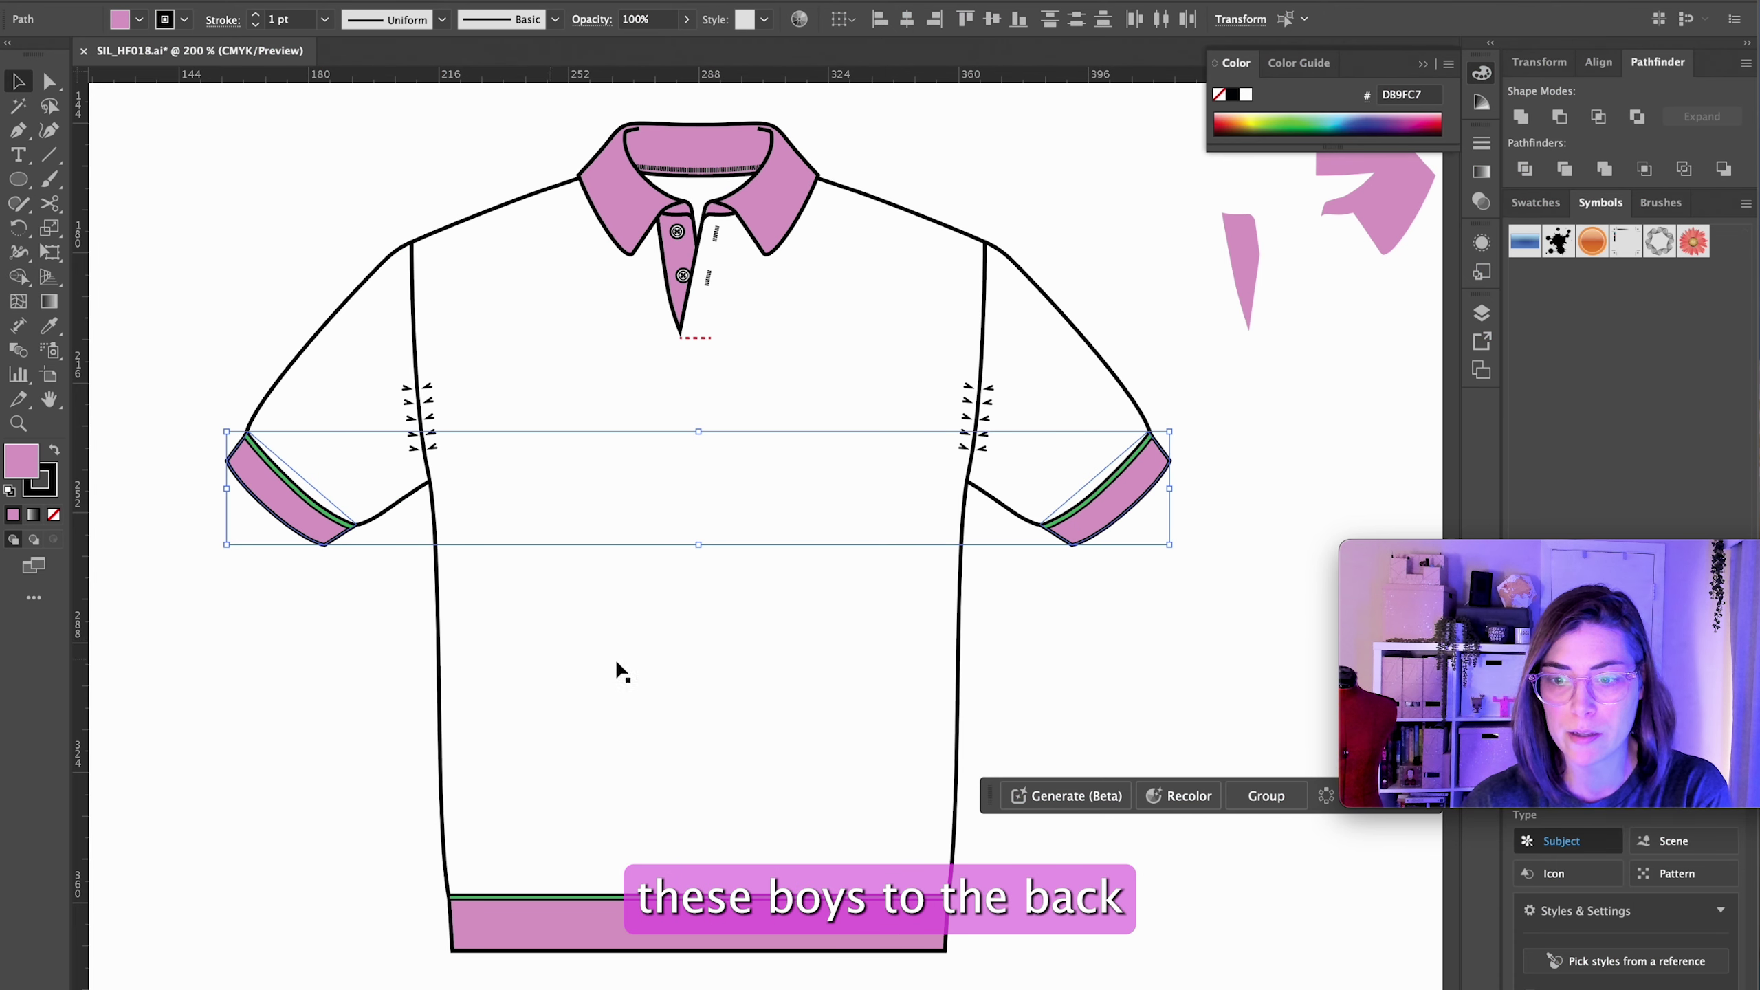
click(1115, 633)
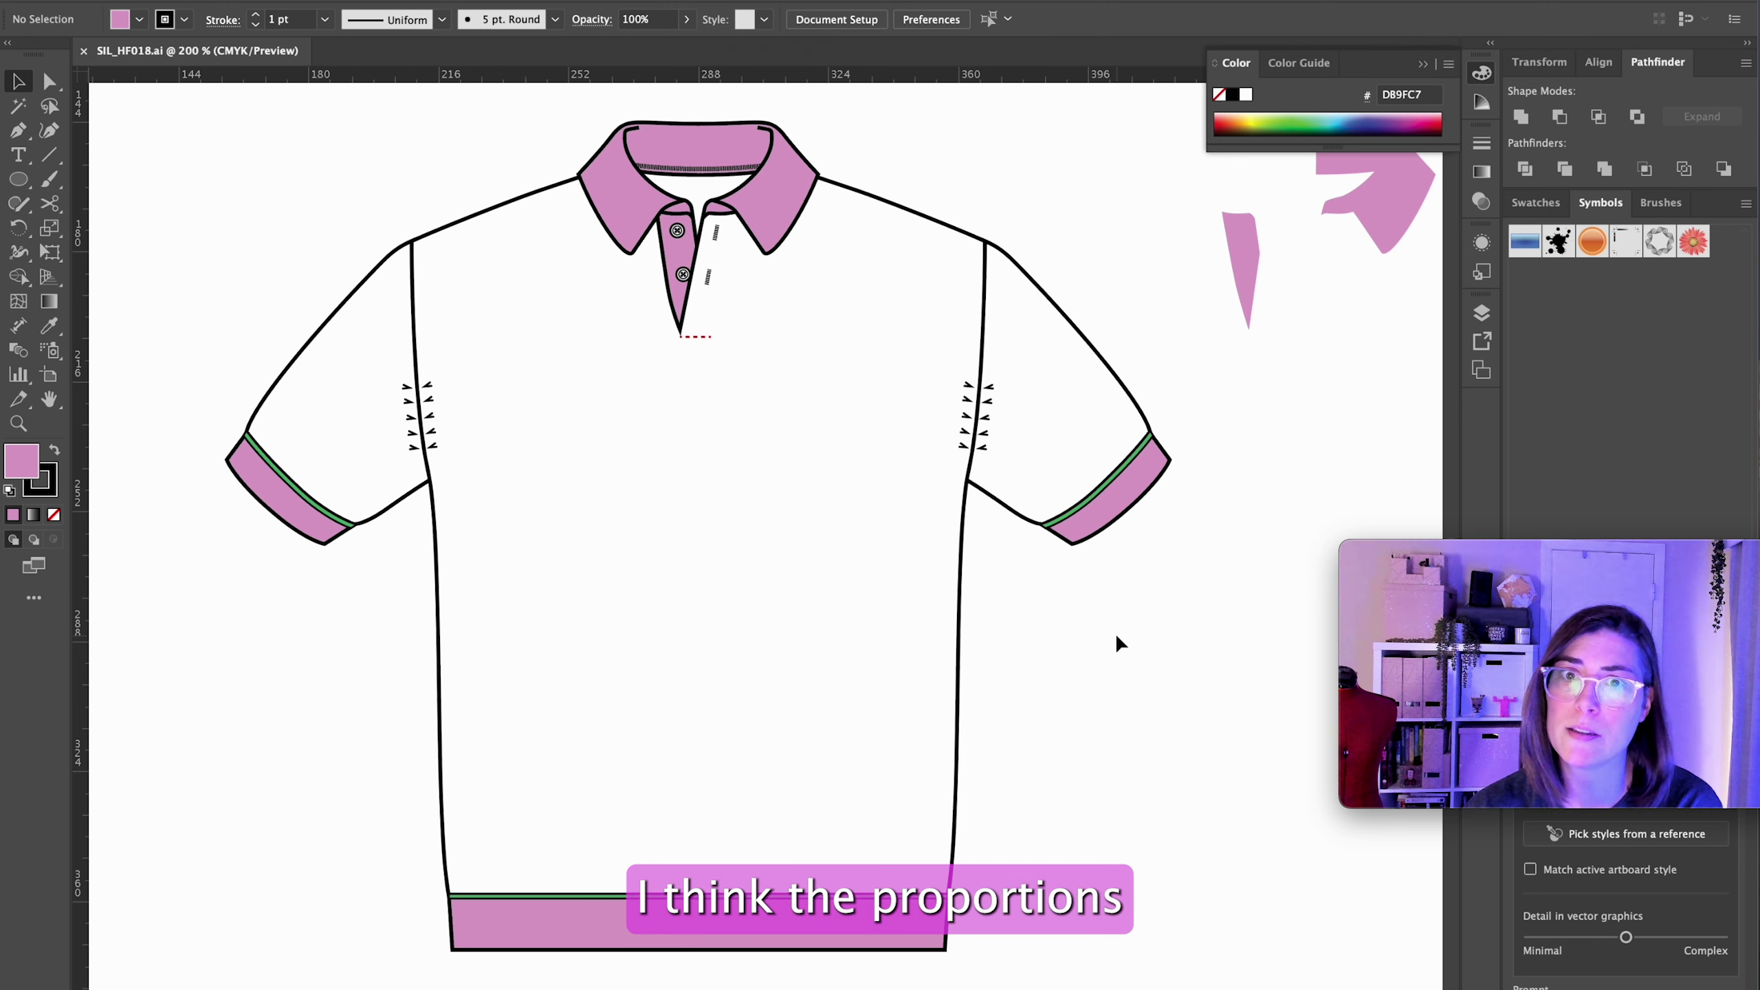